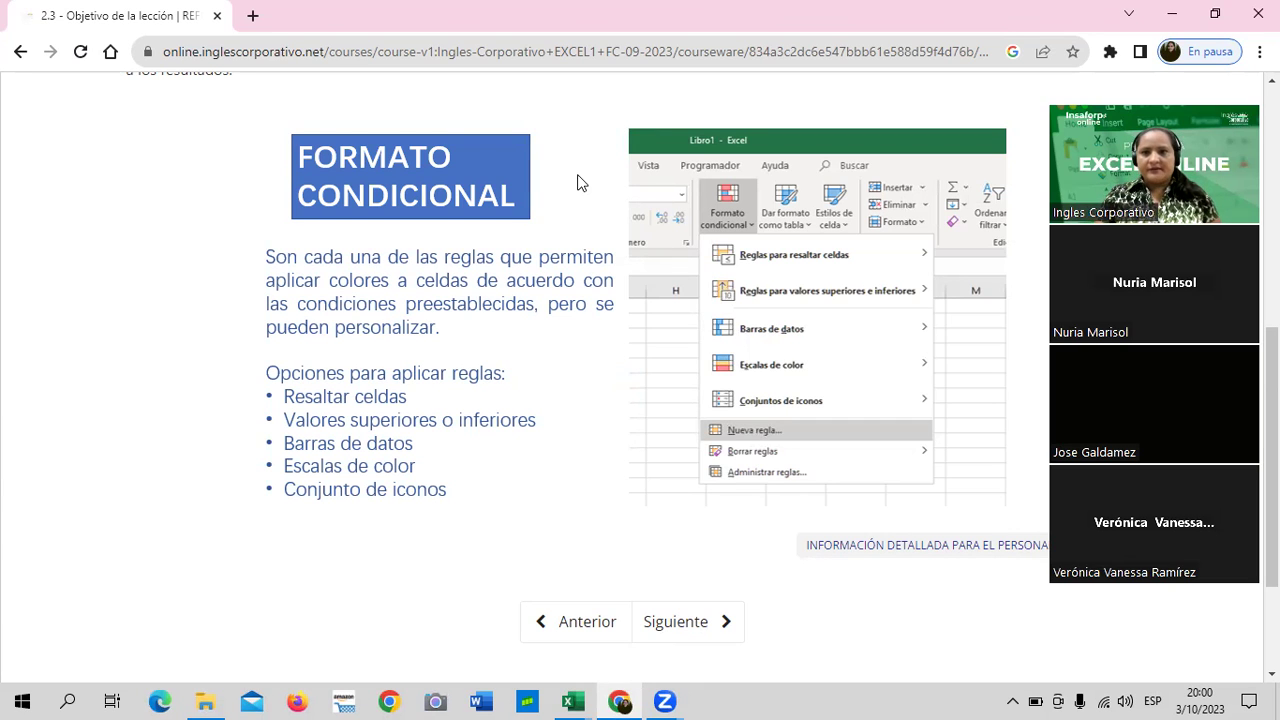
Bring the 2.2 Formatos condicionales workbook forward and select the vendor names VENDEDOR 1–15.
click(545, 632)
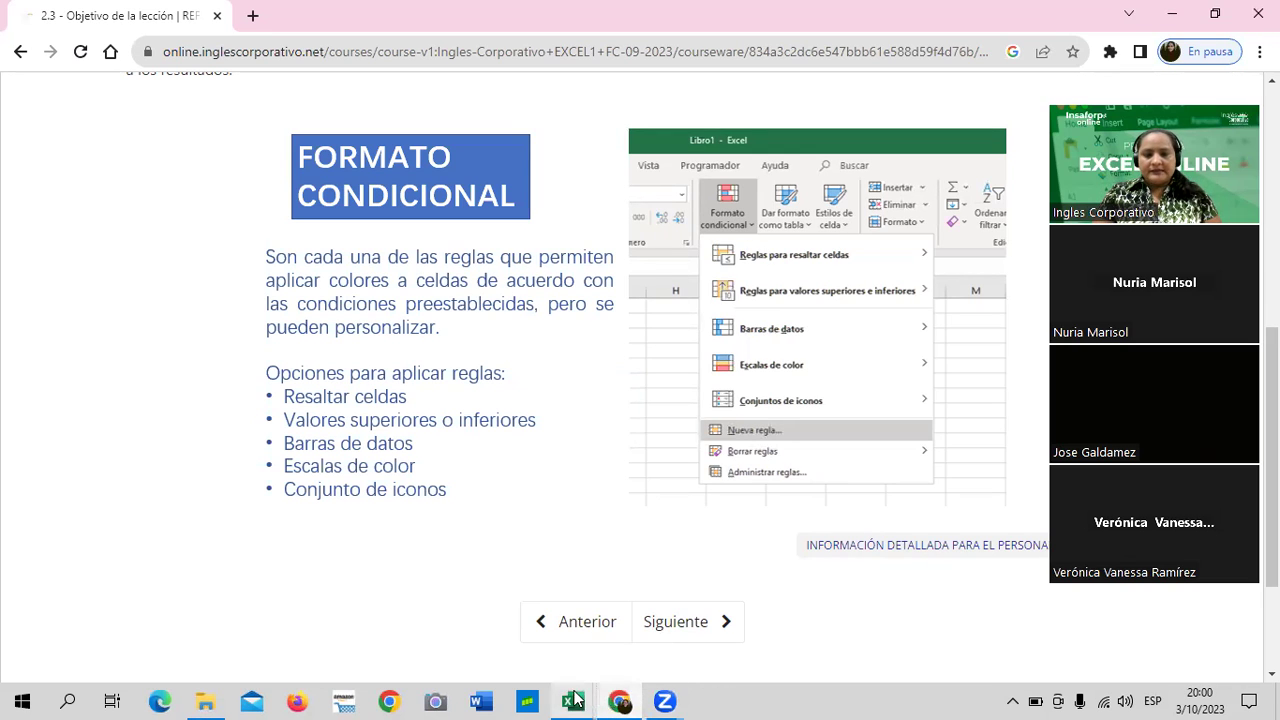
mouse_move(567, 700)
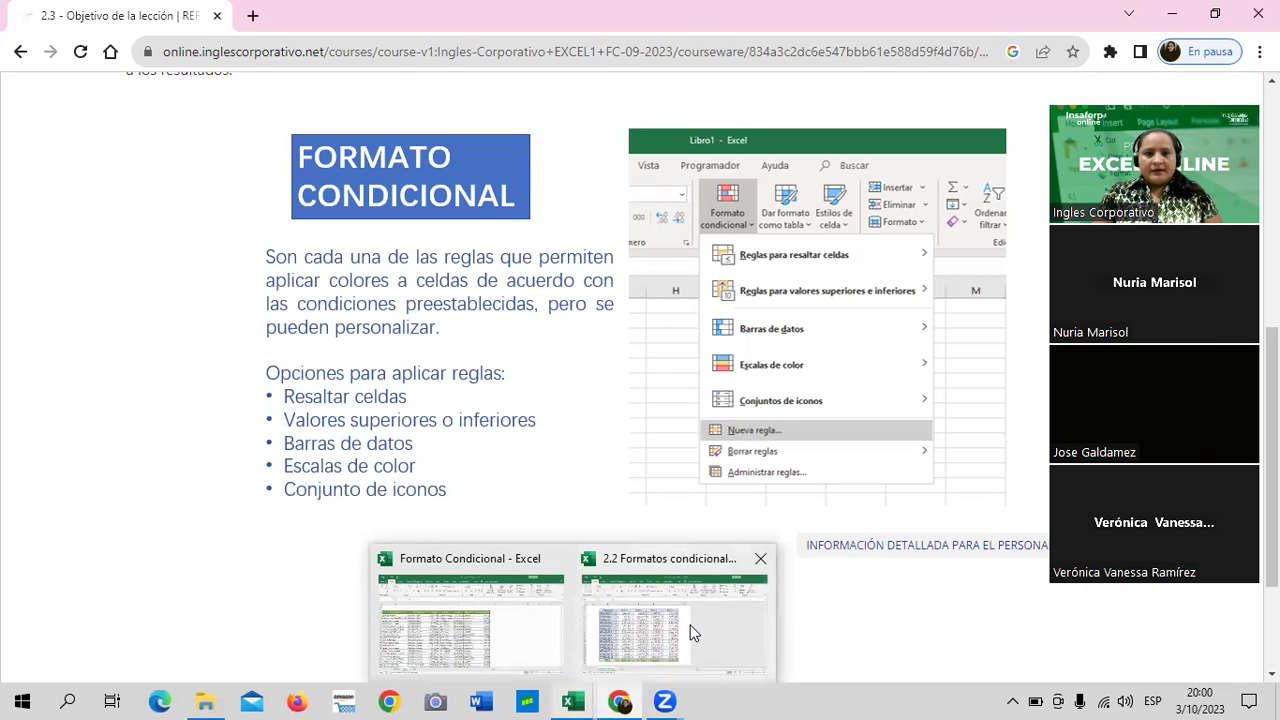
click(690, 630)
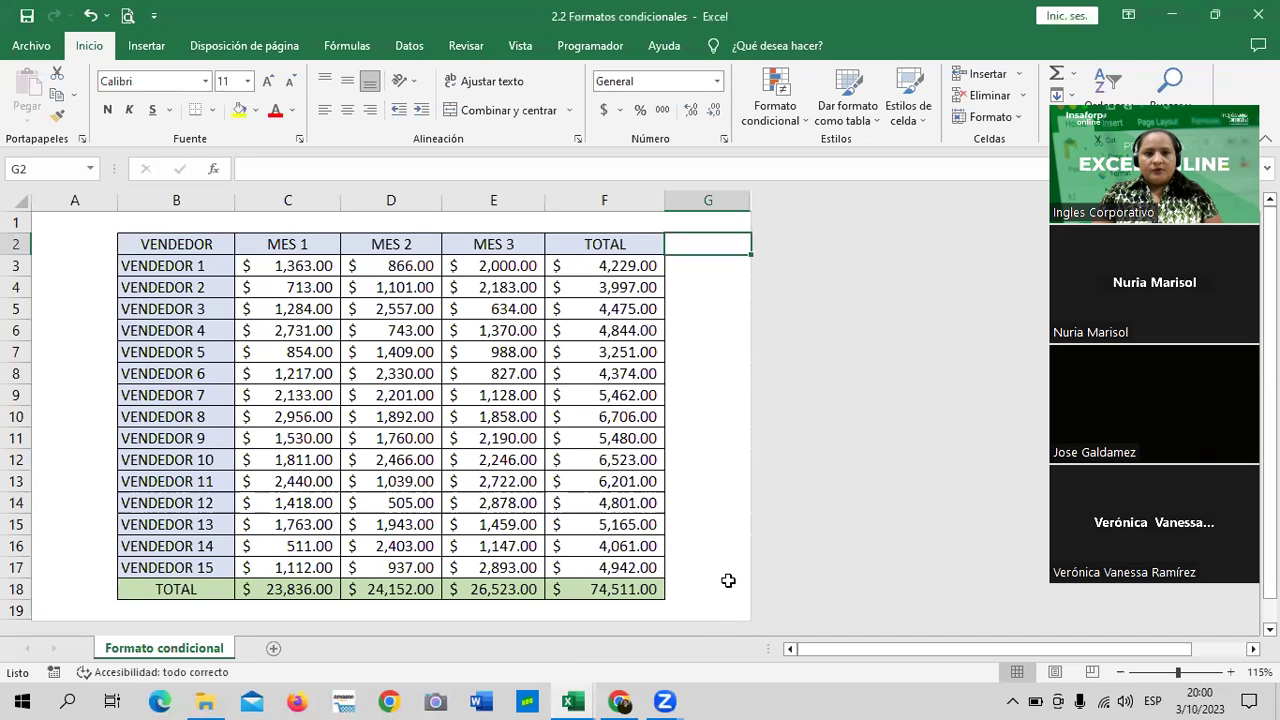
click(188, 270)
drag(188, 270, 178, 566)
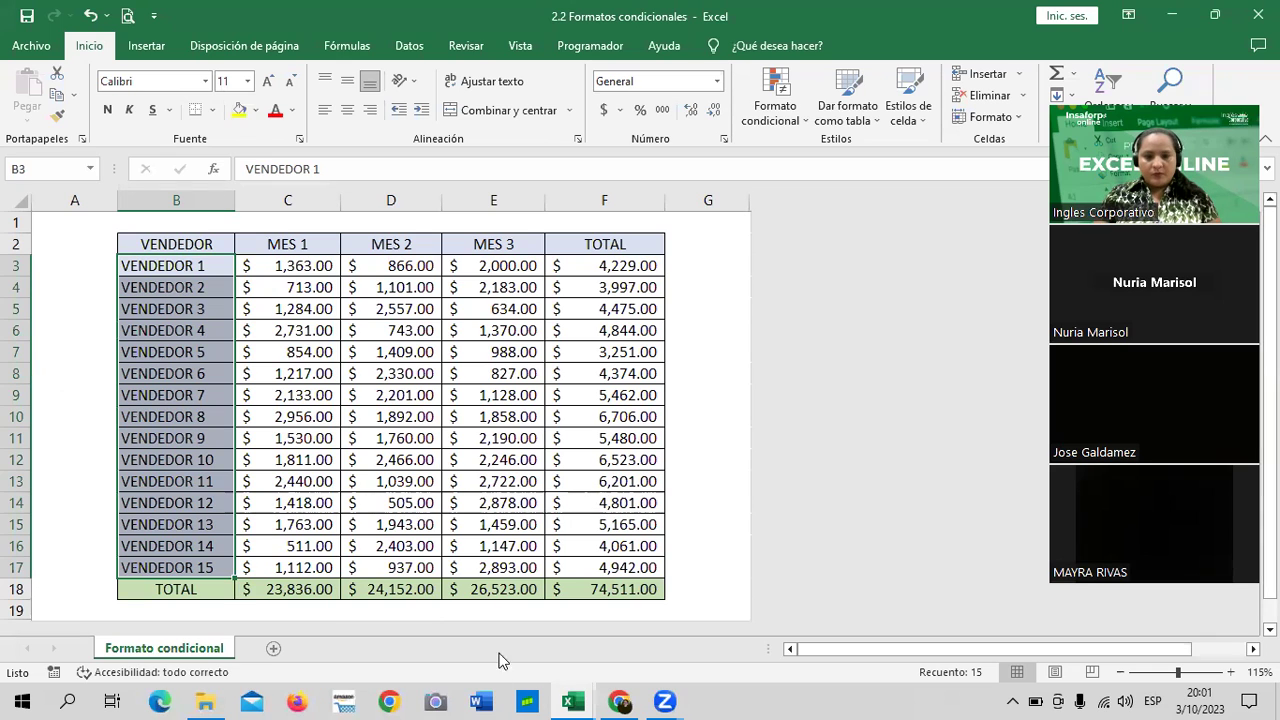
Switch to the Formato Condicional workbook window.
click(573, 701)
mouse_move(573, 701)
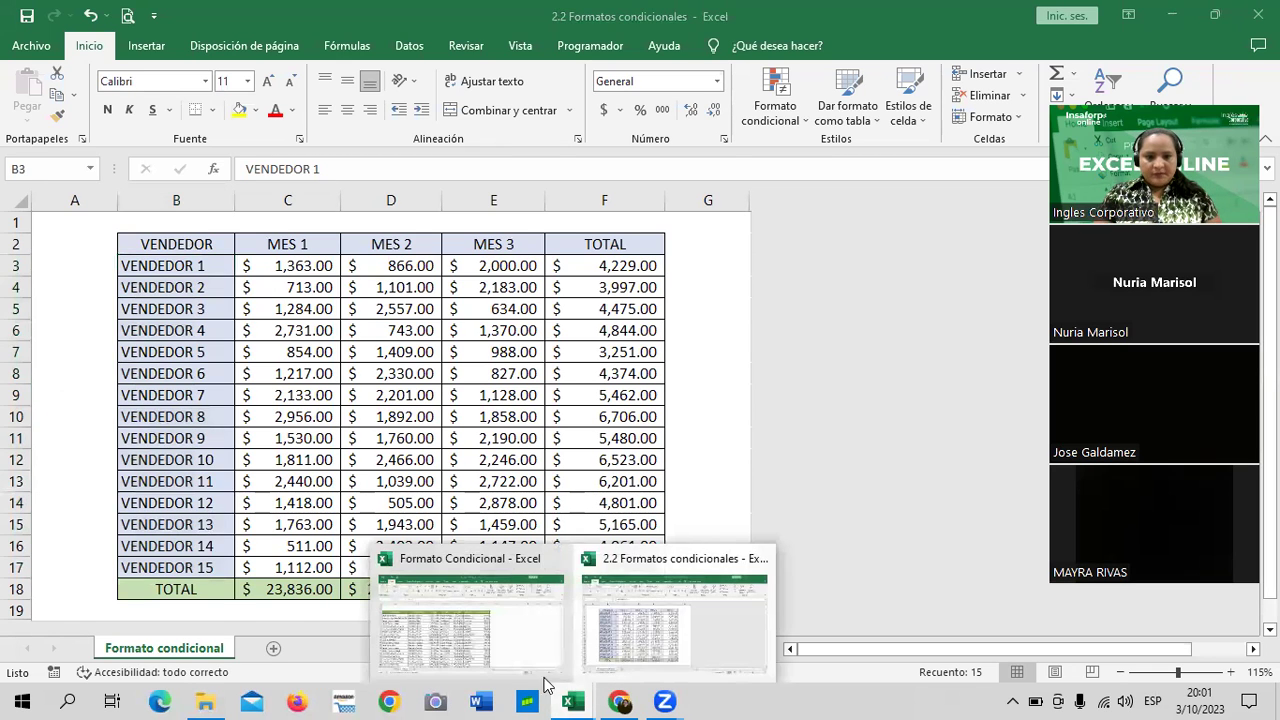
click(530, 562)
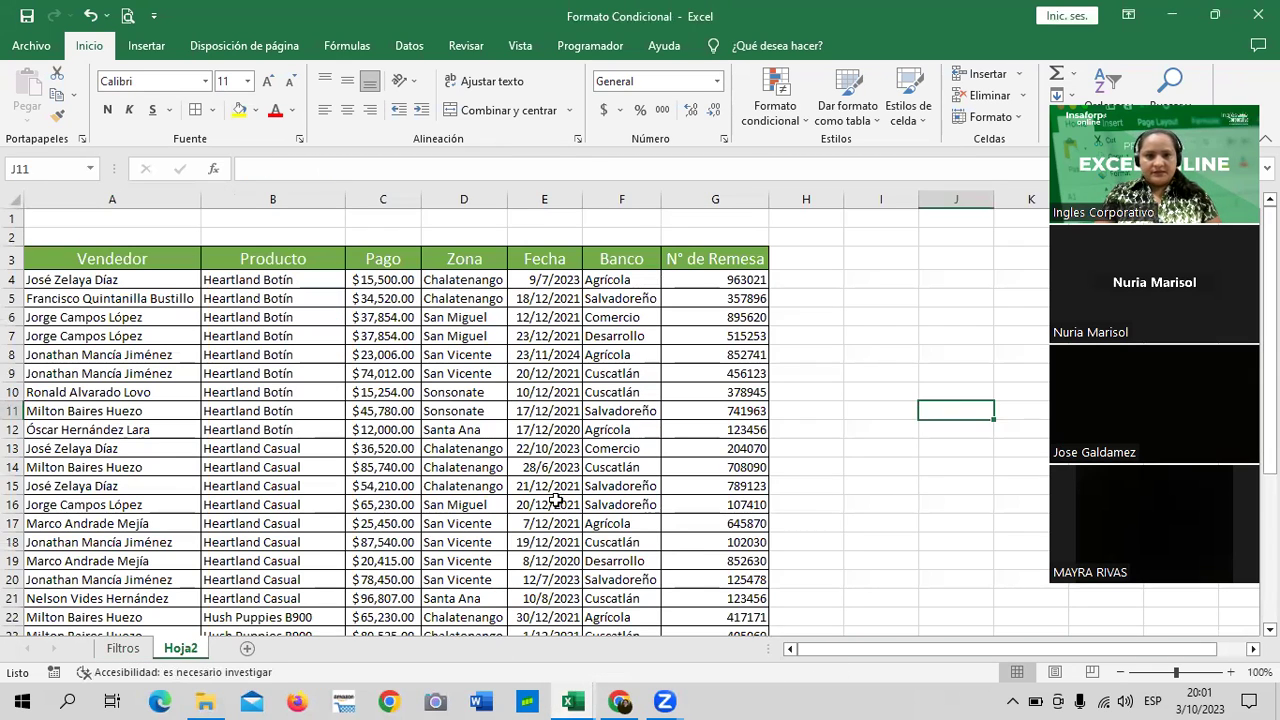
scroll(550, 498, down, 3)
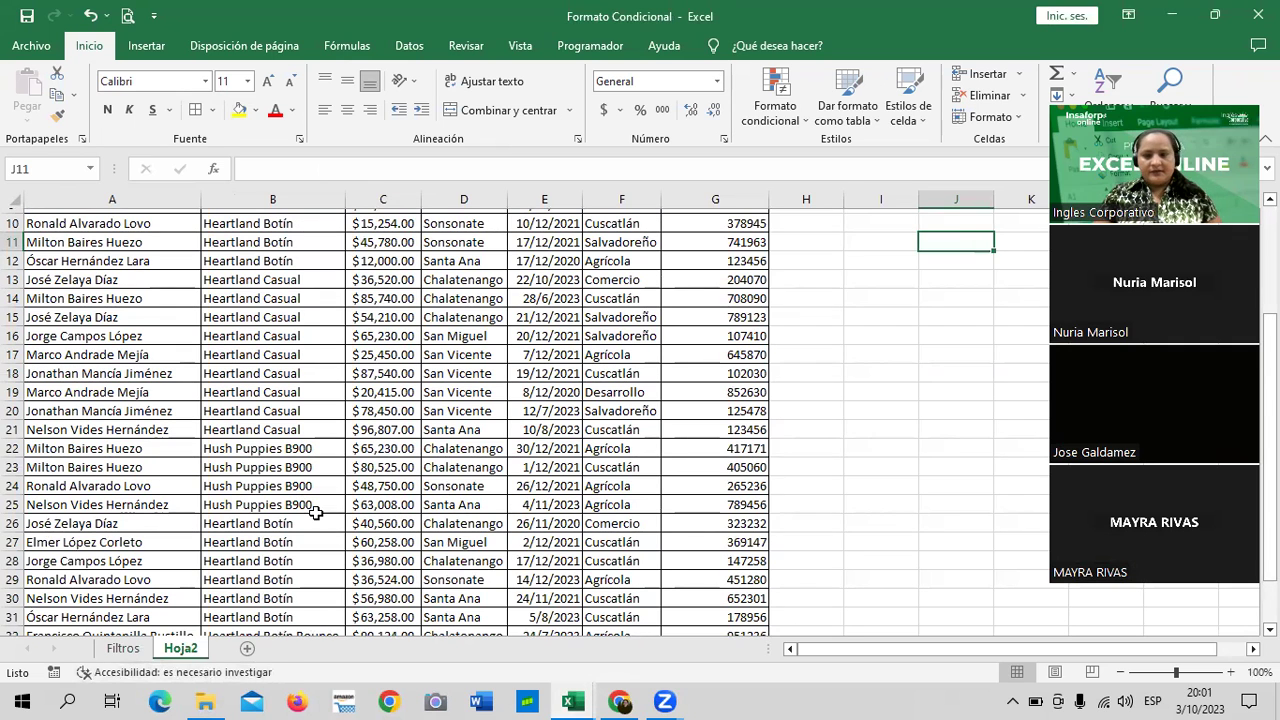
click(123, 648)
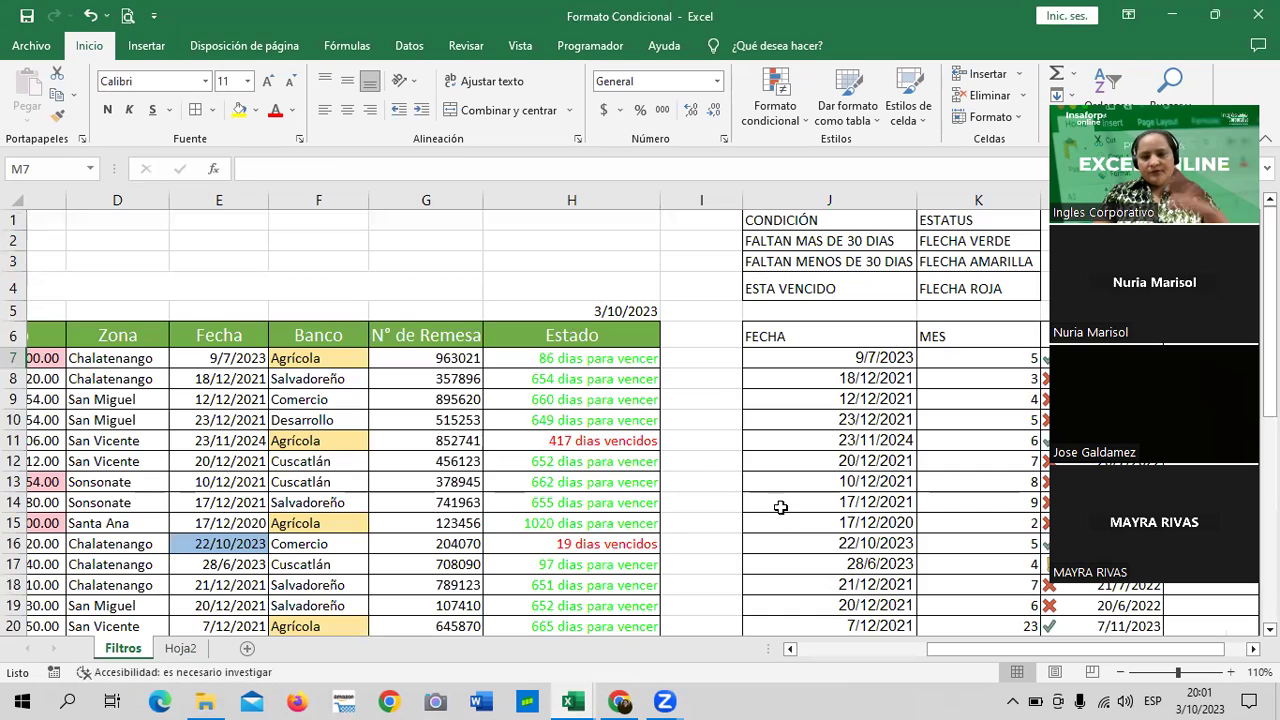
click(181, 648)
scroll(540, 520, up, 3)
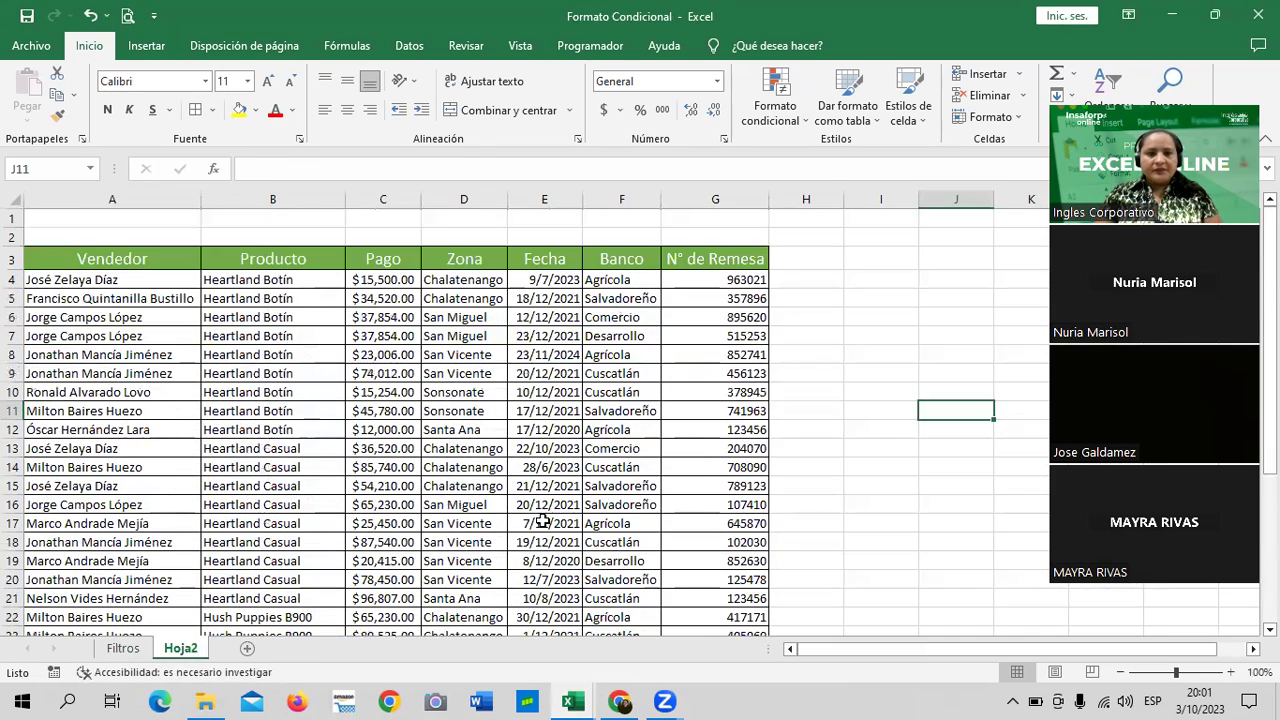
scroll(540, 530, down, 3)
scroll(531, 542, down, 4)
scroll(531, 542, up, 1)
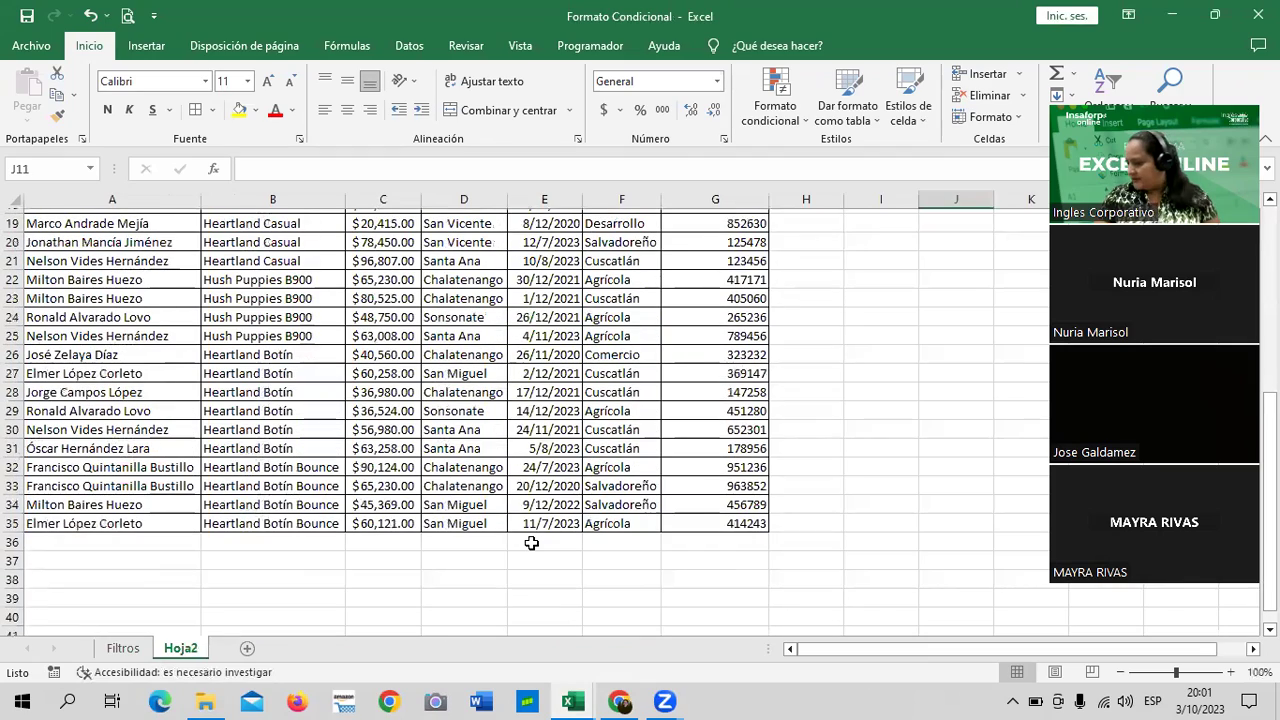
scroll(495, 515, up, 4)
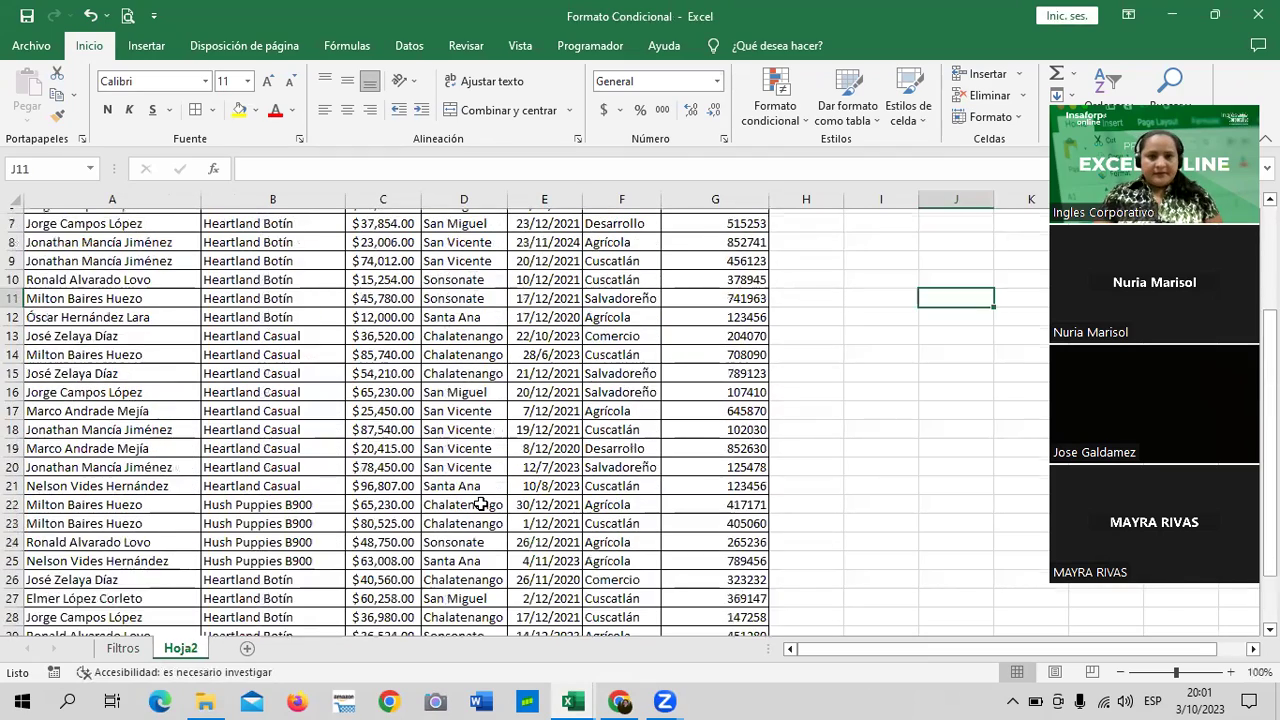
scroll(481, 504, up, 2)
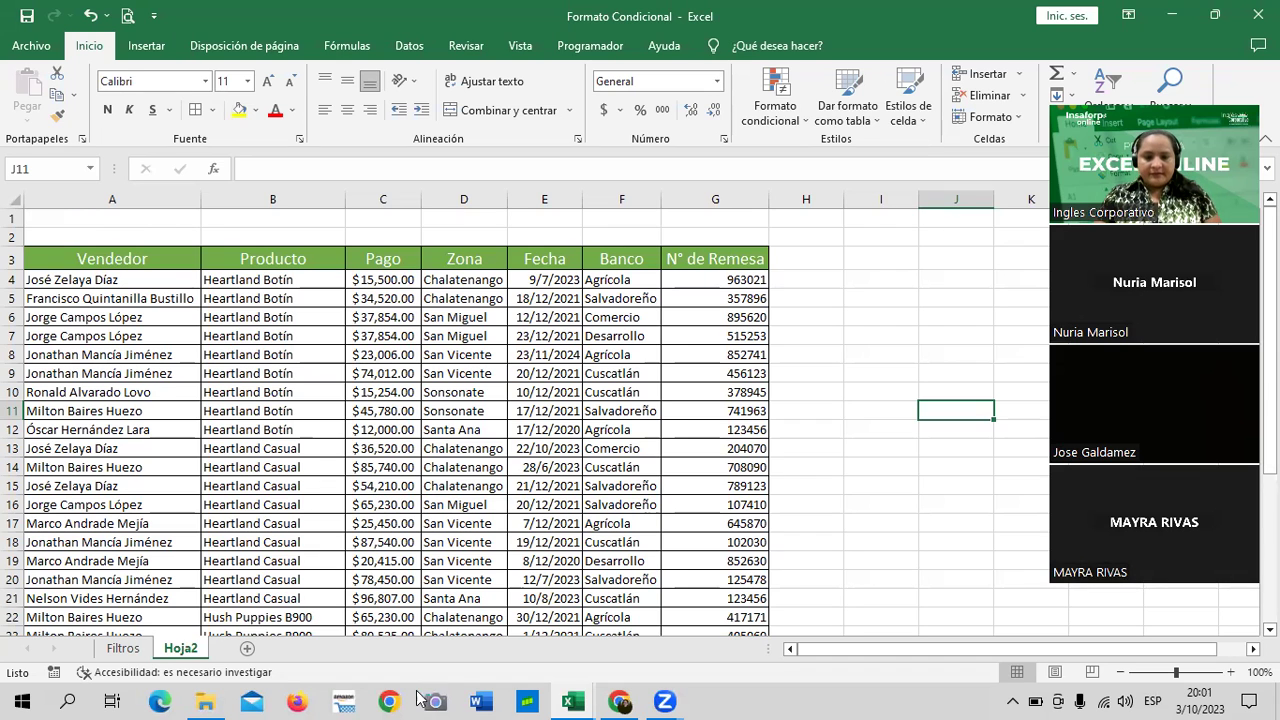
mouse_move(577, 699)
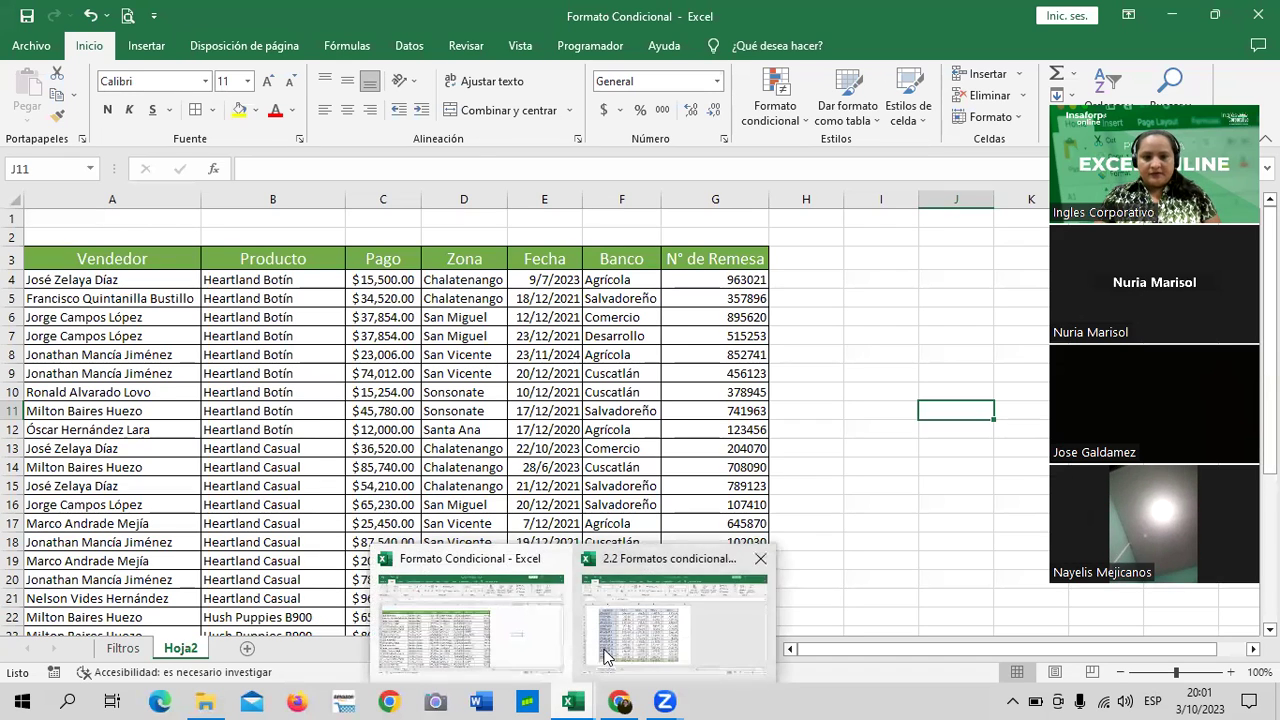
click(617, 641)
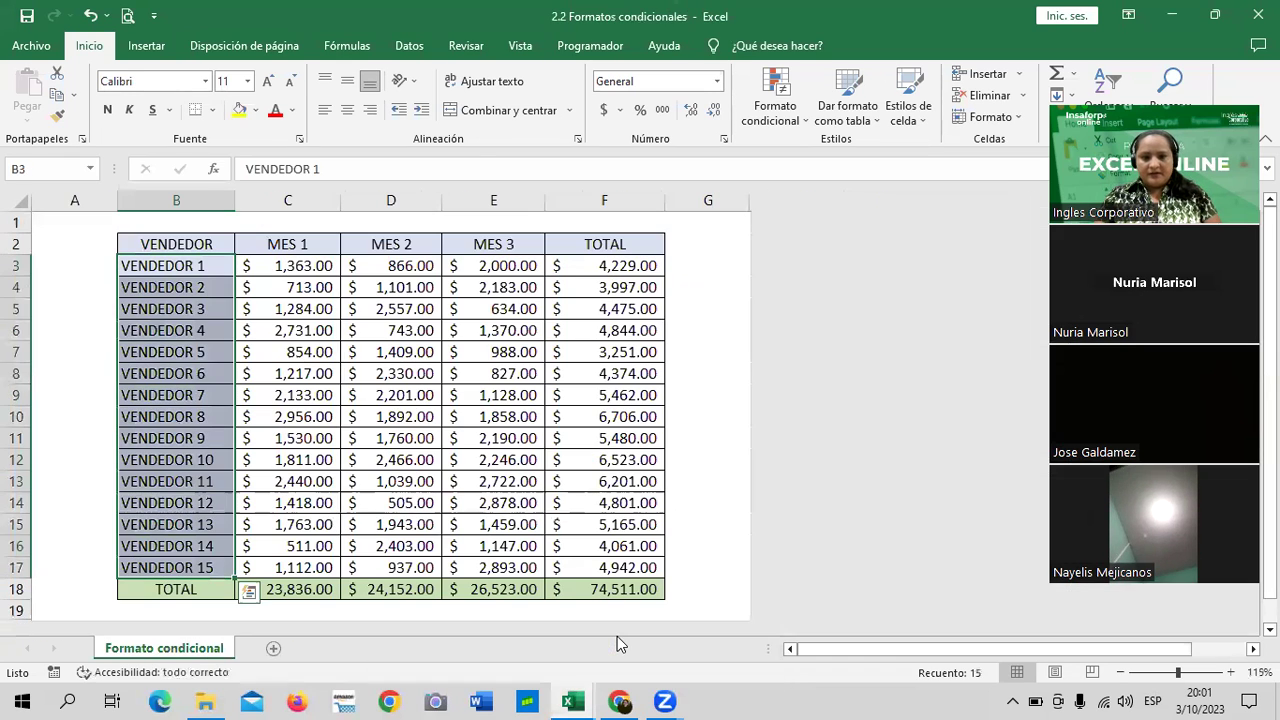
click(709, 270)
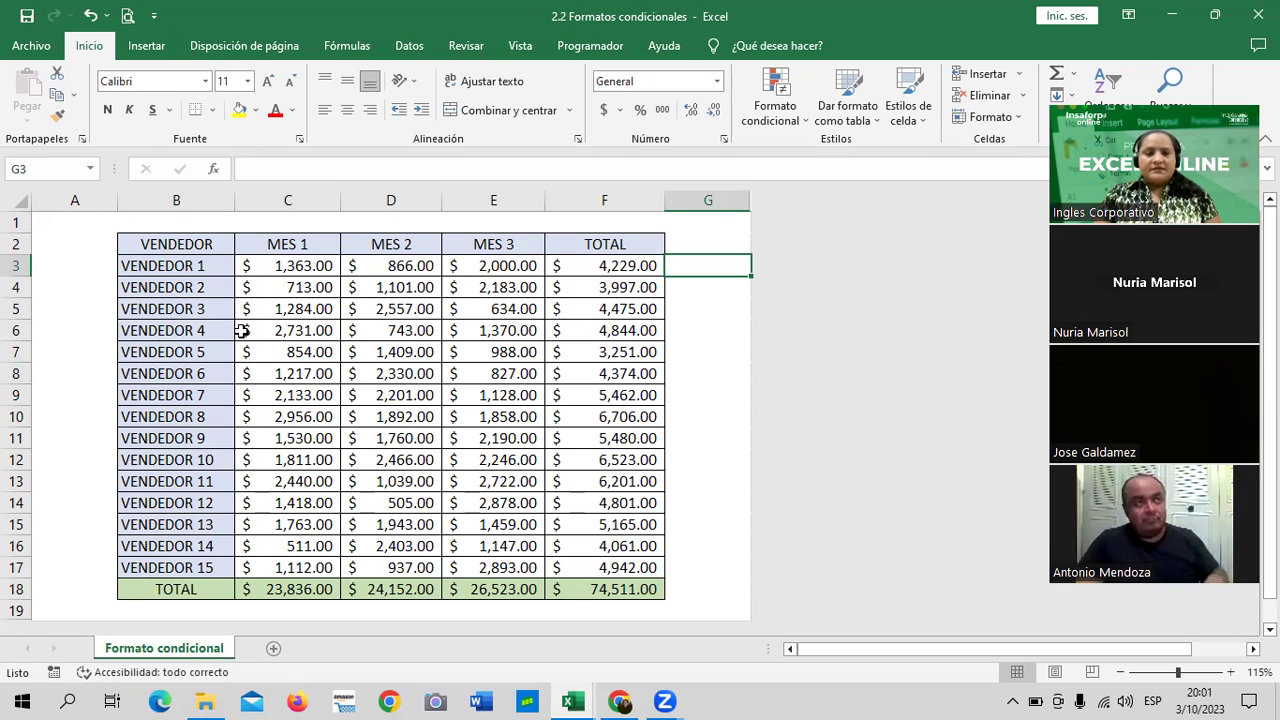
click(395, 292)
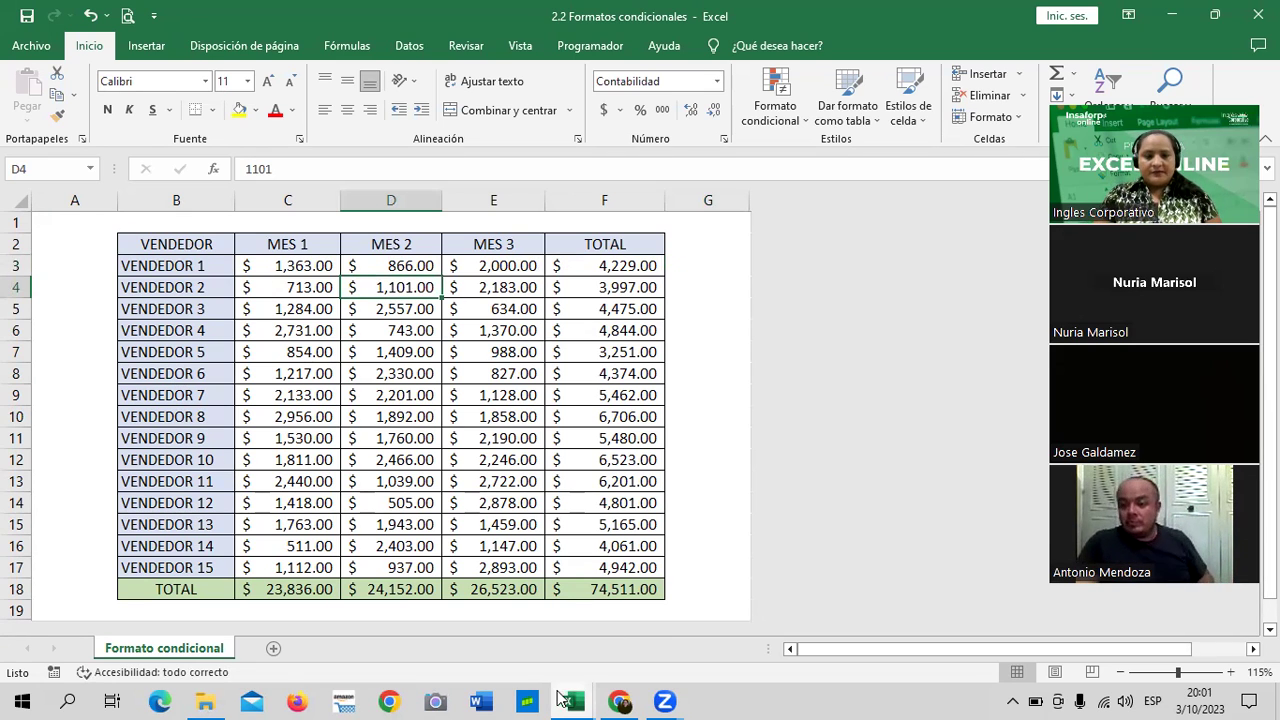
mouse_move(572, 702)
click(410, 632)
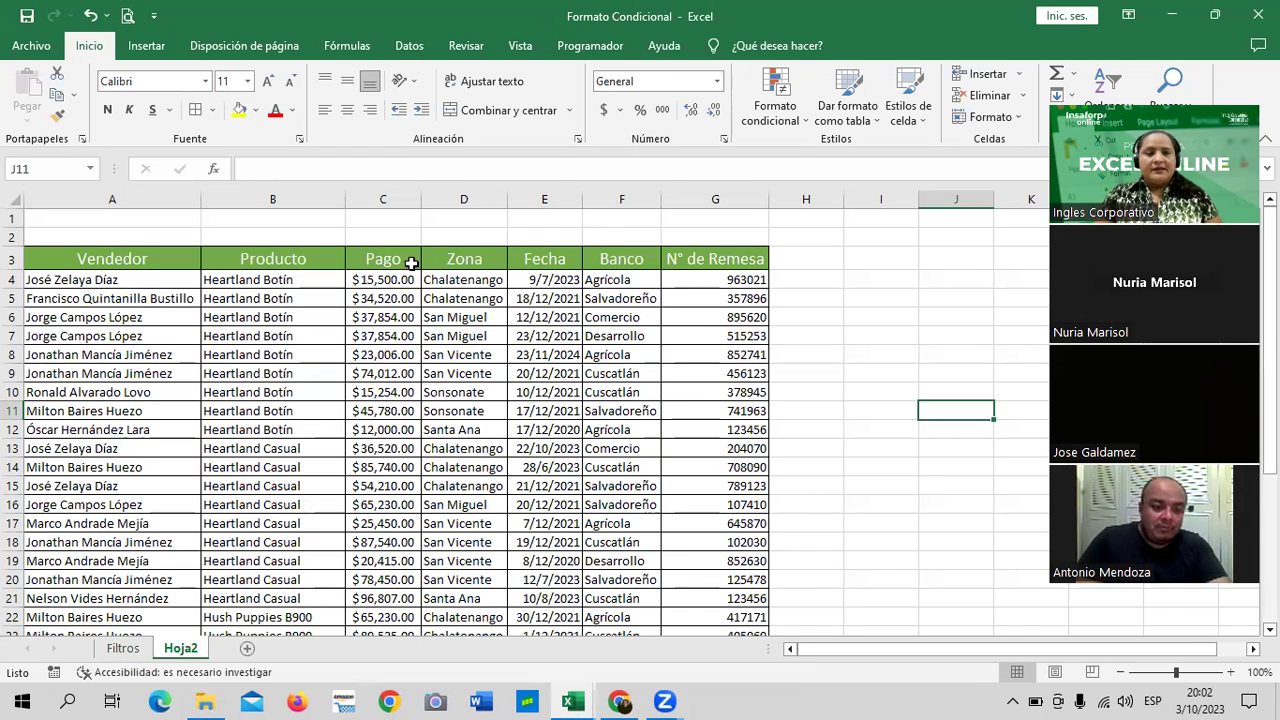
scroll(360, 470, down, 4)
scroll(378, 520, up, 4)
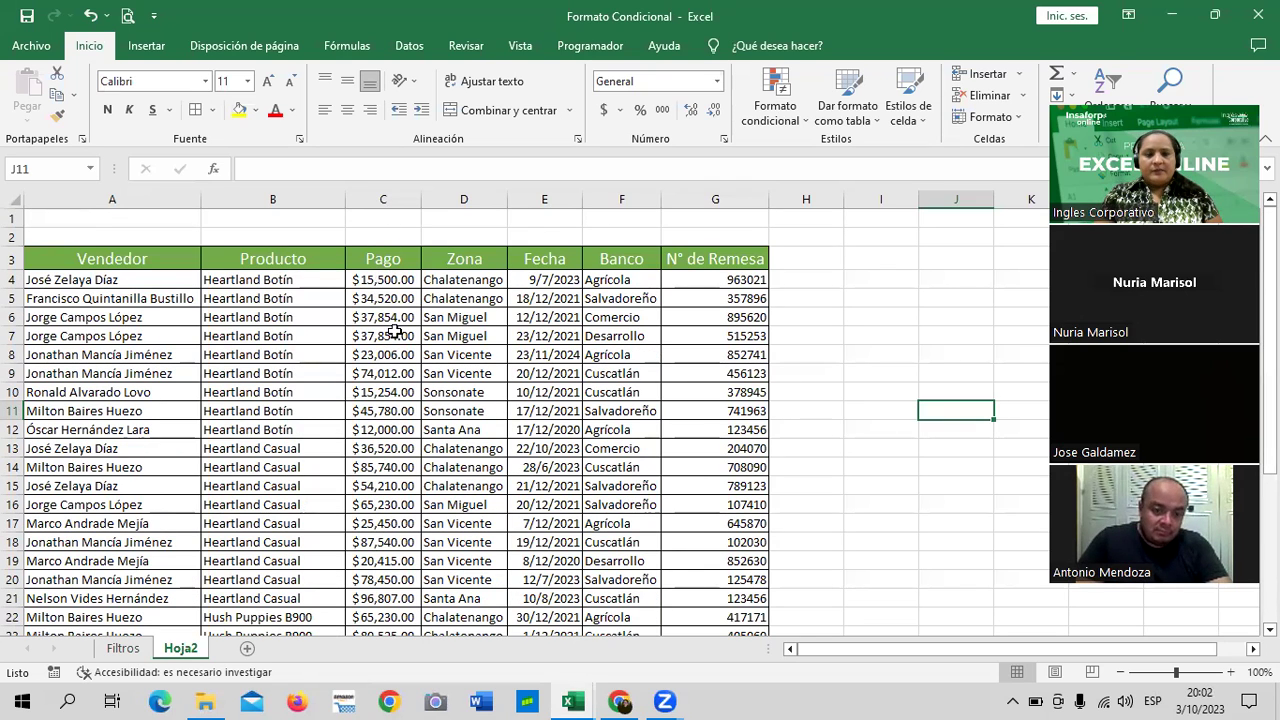
click(377, 280)
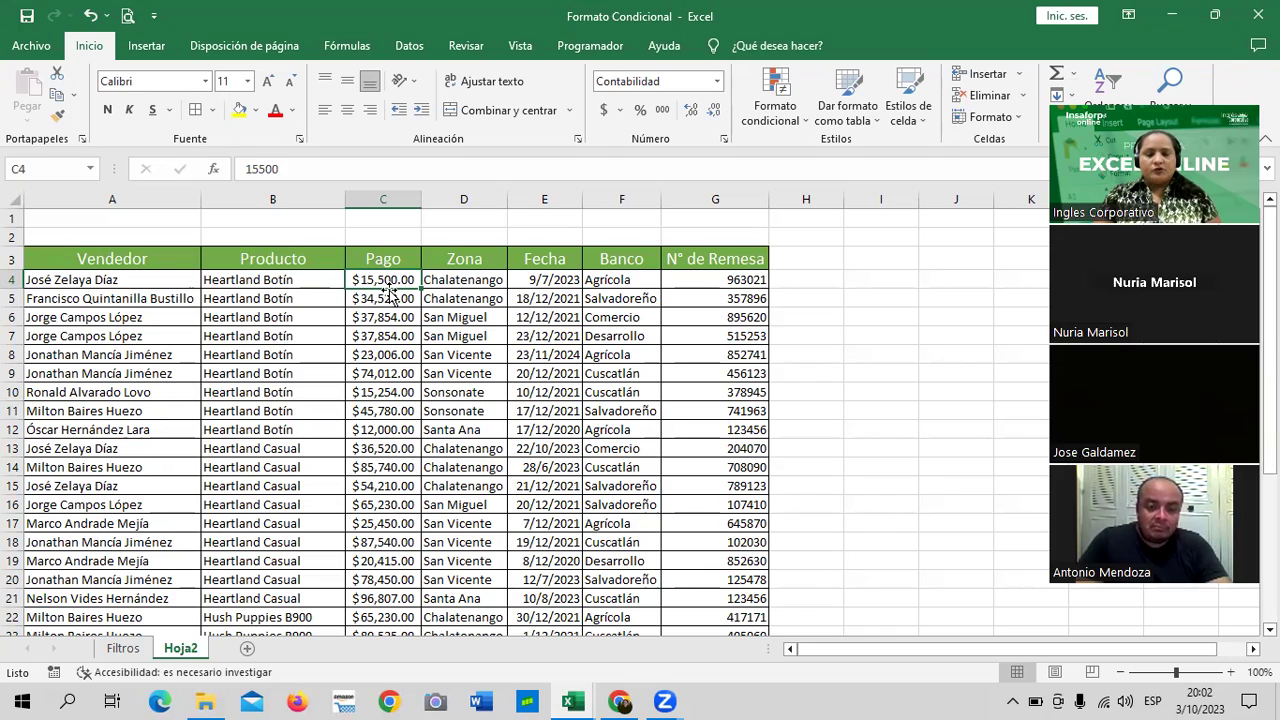
scroll(385, 497, down, 2)
scroll(372, 538, down, 4)
scroll(372, 538, up, 4)
scroll(385, 530, up, 2)
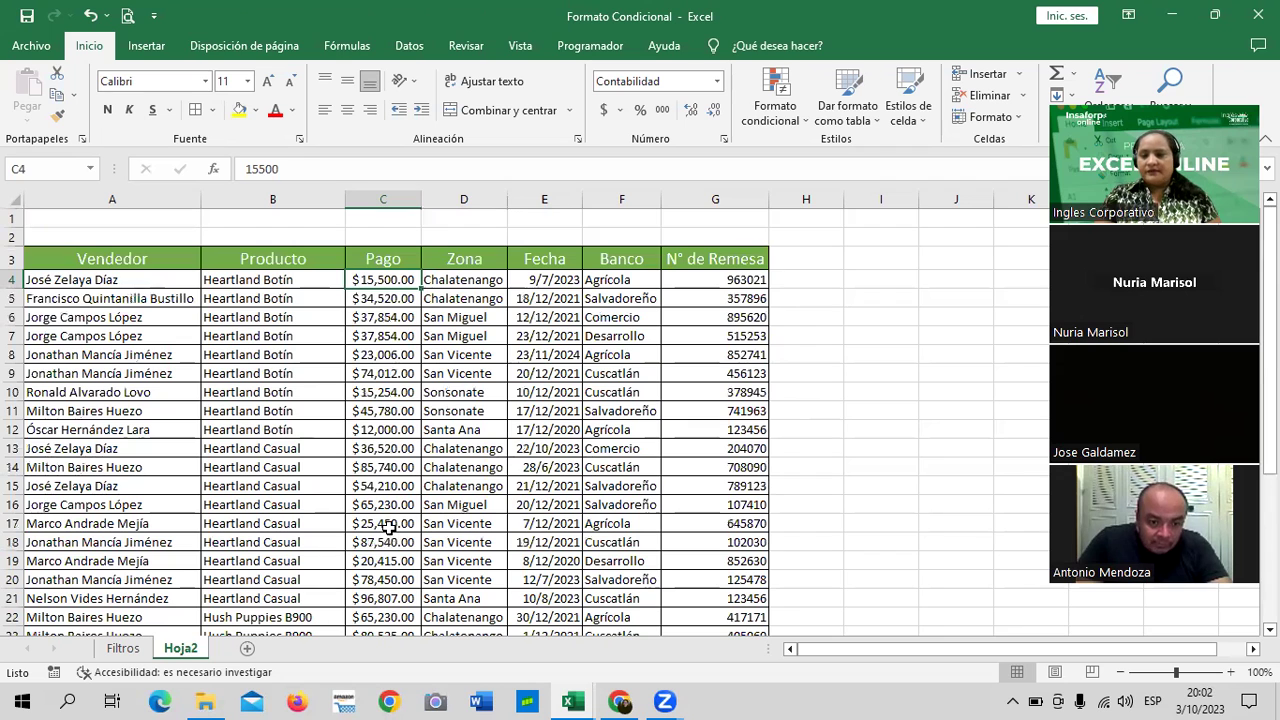
click(1232, 672)
click(1232, 672)
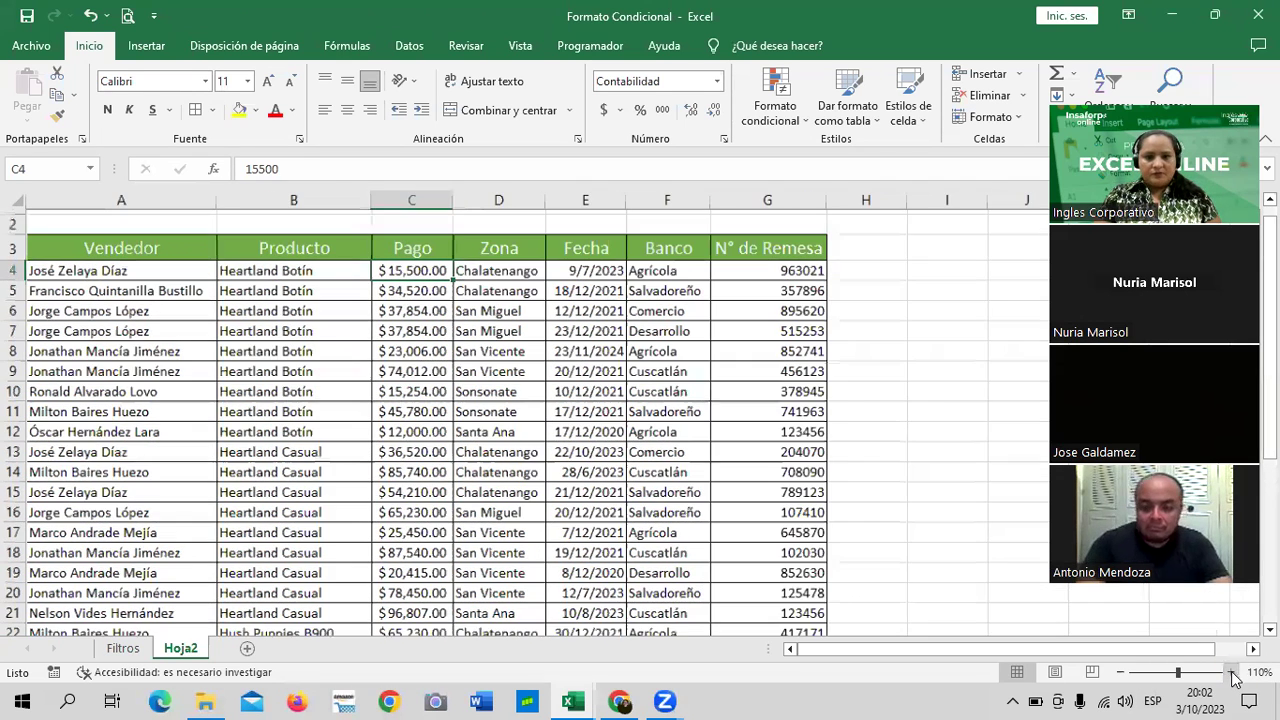
key(XF86MonBrightnessDown)
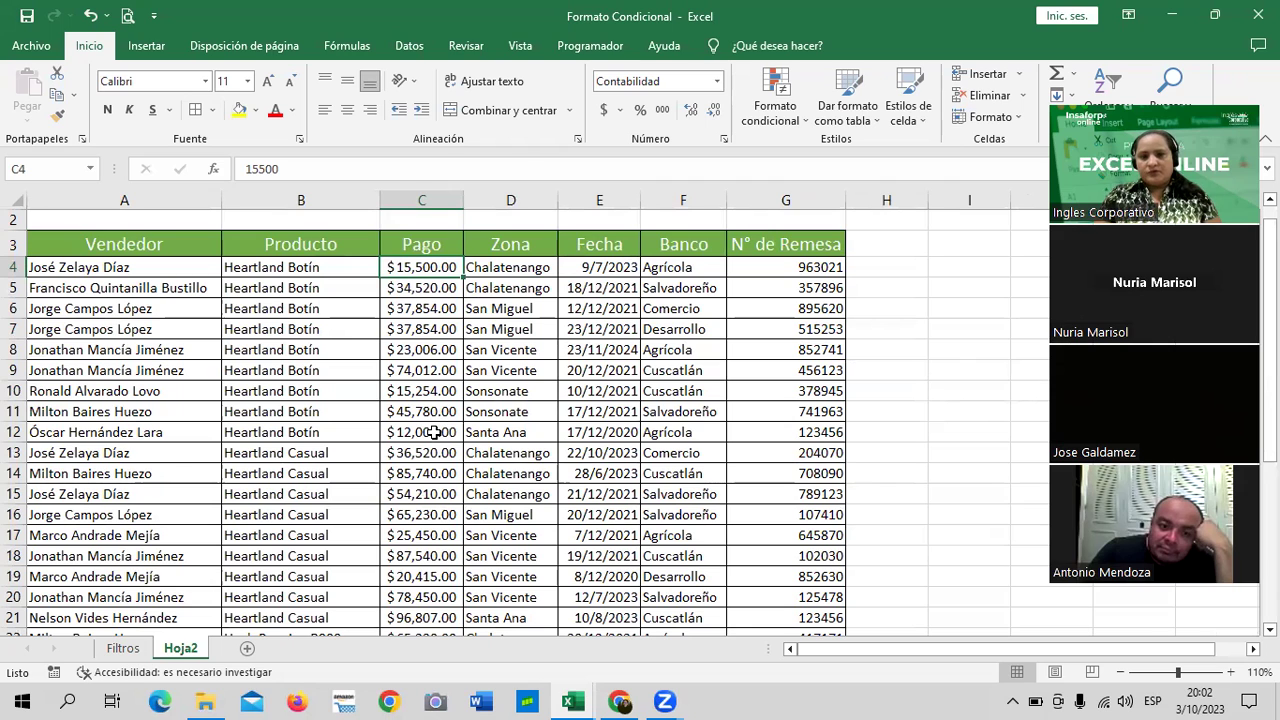
click(614, 268)
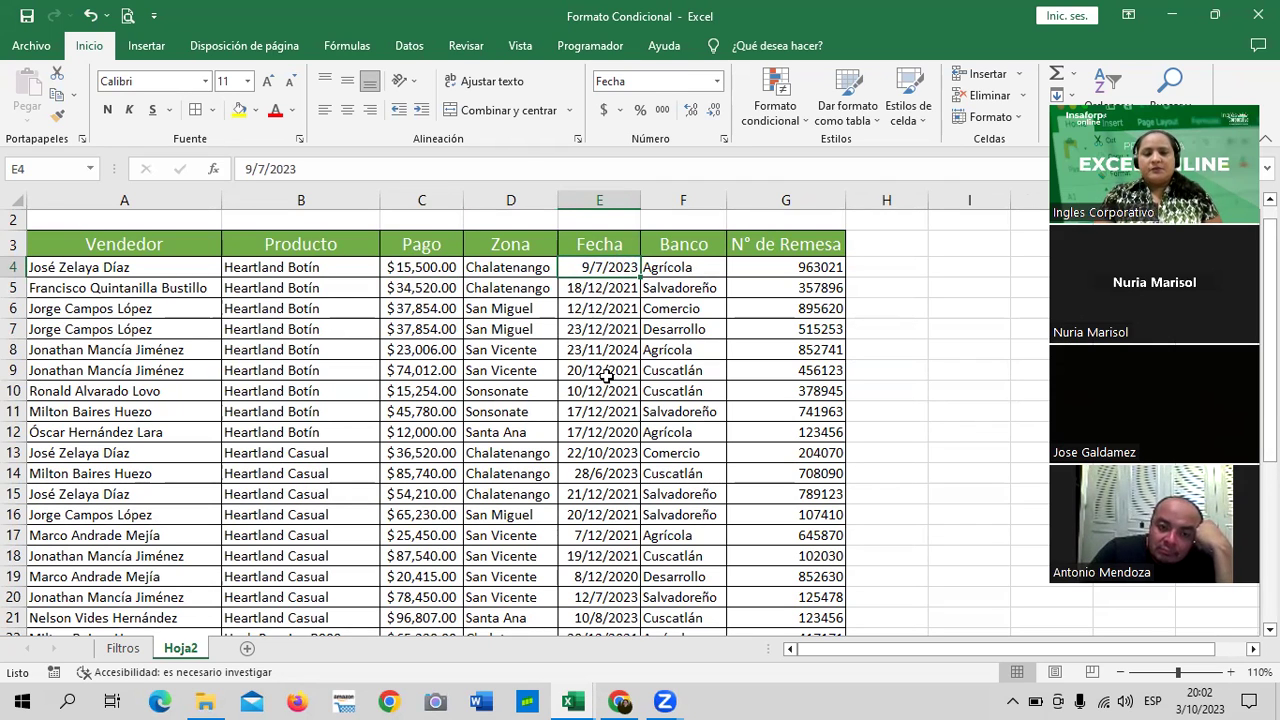
scroll(565, 575, down, 3)
scroll(597, 594, down, 3)
scroll(600, 586, up, 4)
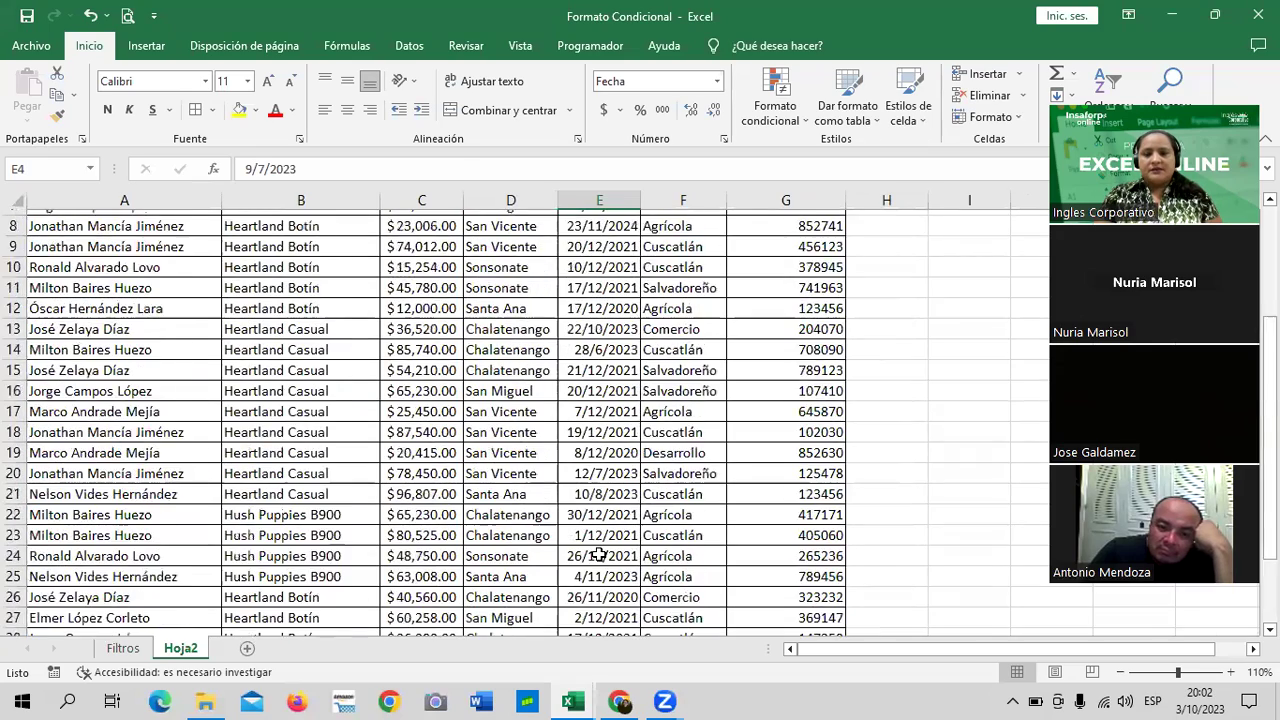
scroll(600, 570, up, 3)
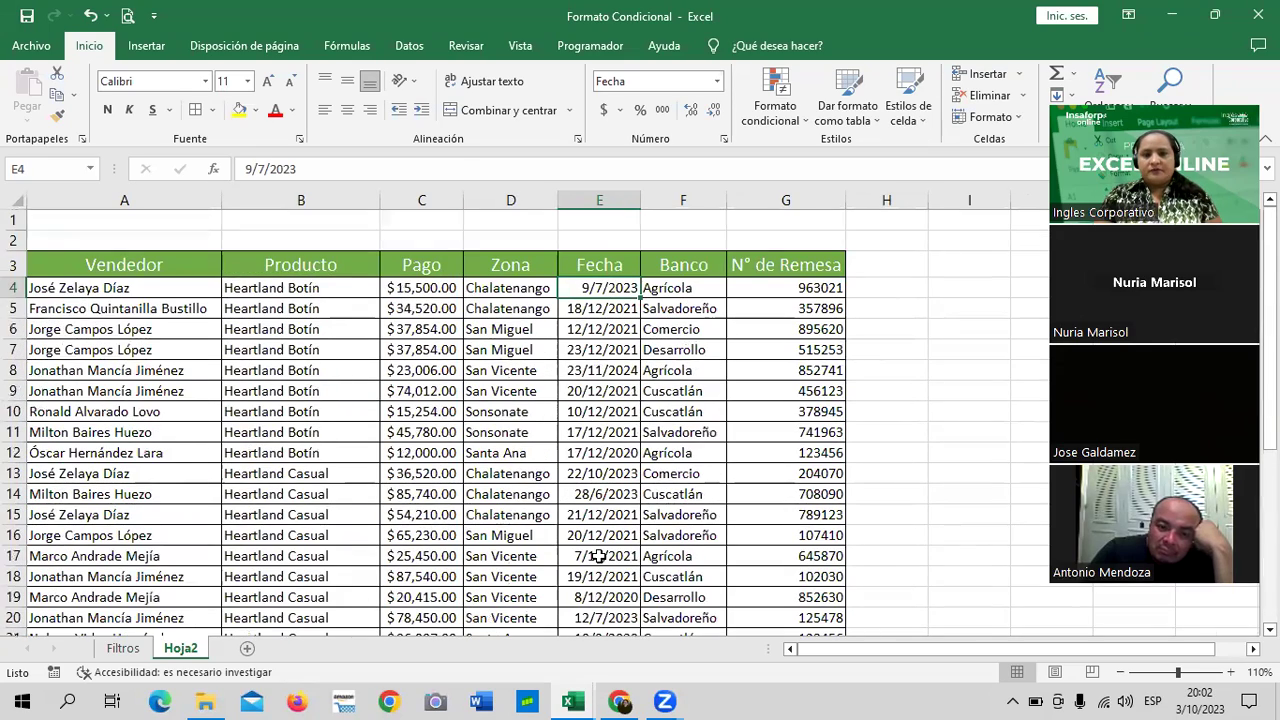
click(790, 288)
scroll(765, 348, down, 3)
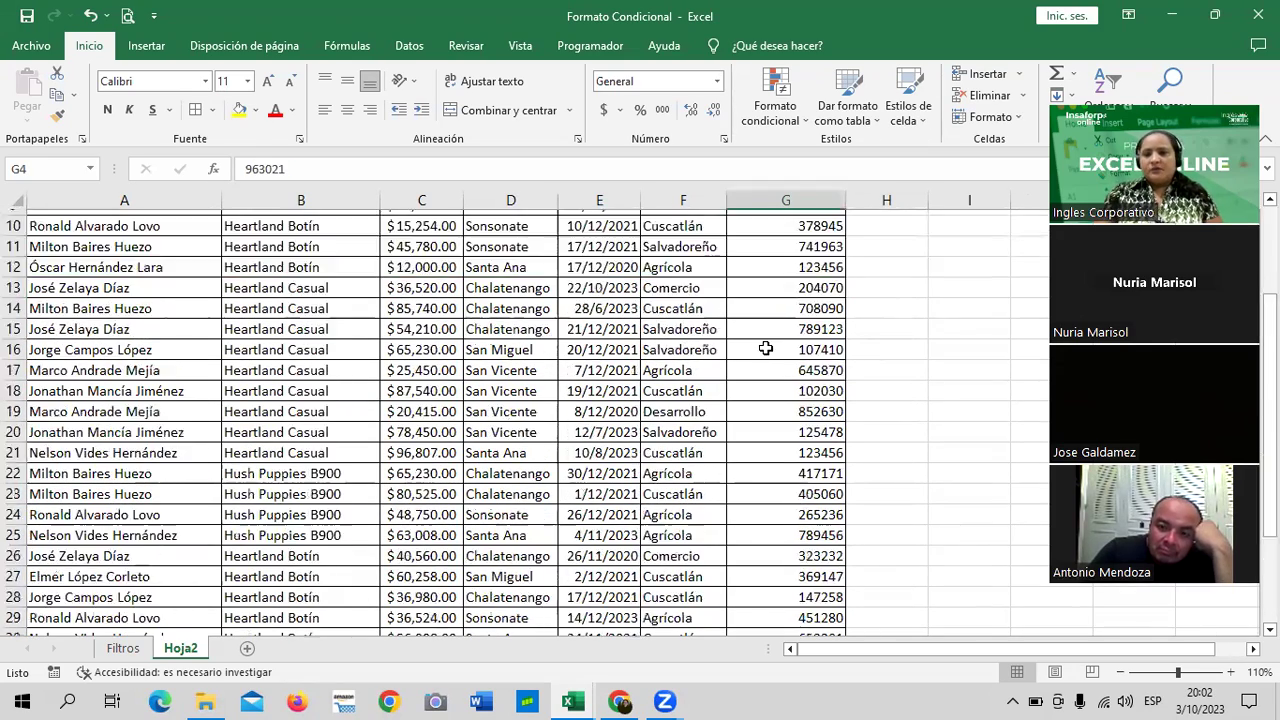
scroll(765, 348, down, 4)
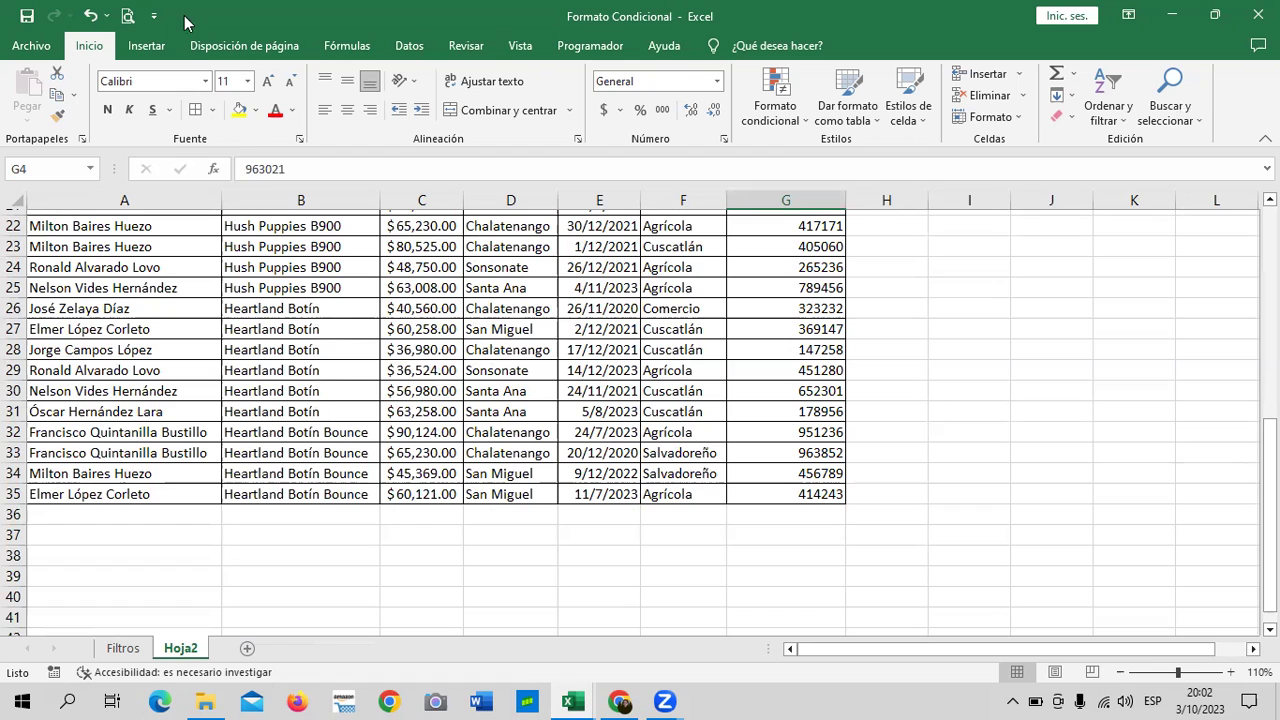
mouse_move(621, 701)
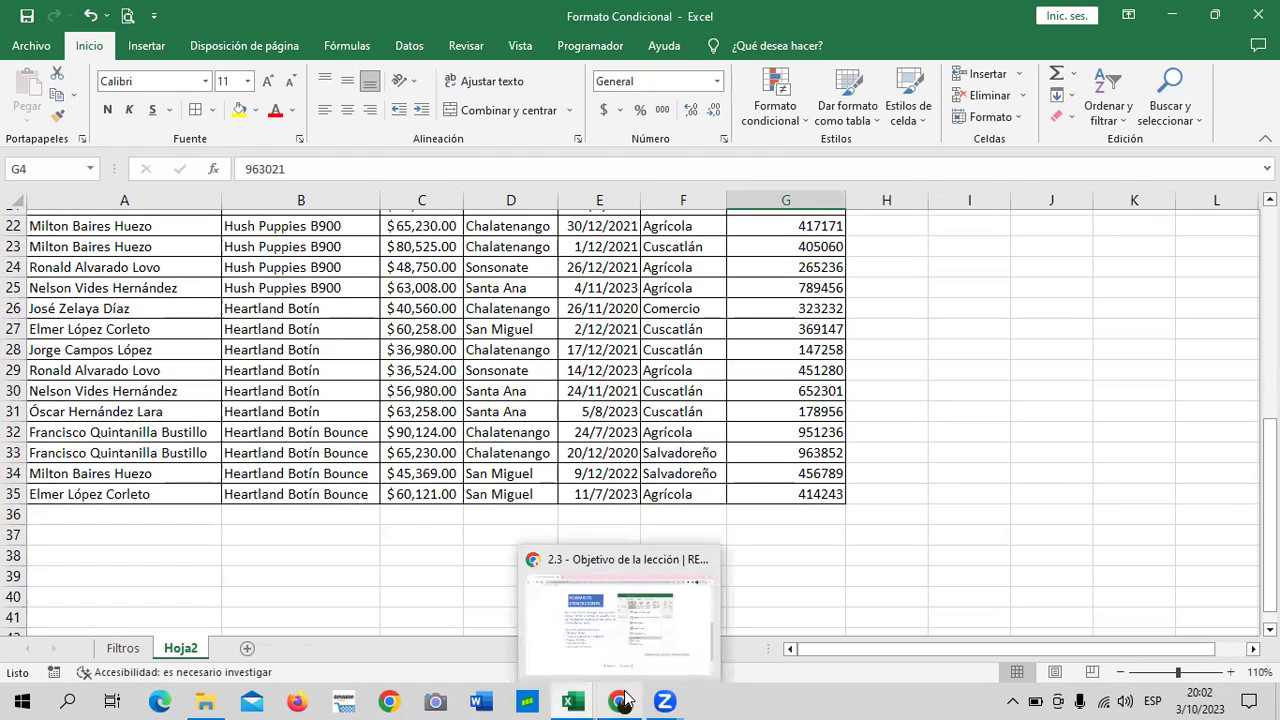
Read through lesson 2.3's conditional formatting rule types in the course, then return to Excel.
click(633, 638)
scroll(610, 485, up, 6)
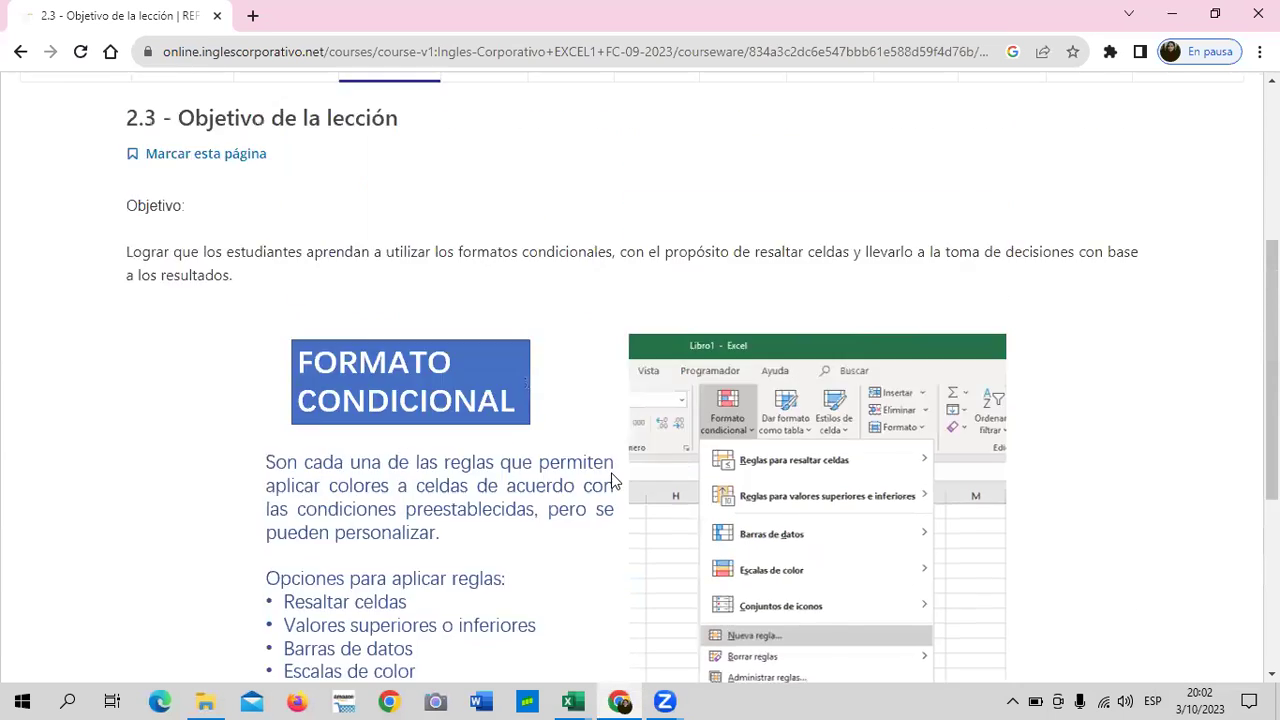
scroll(615, 469, down, 2)
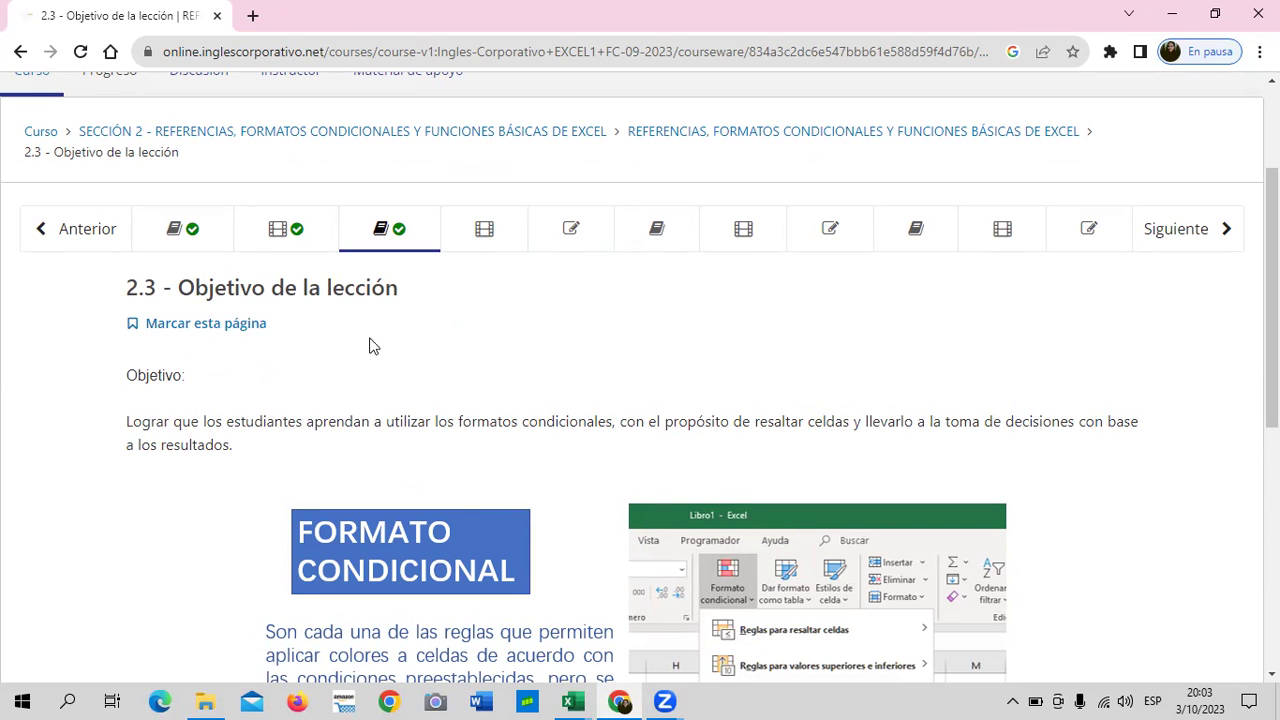
scroll(680, 384, down, 1)
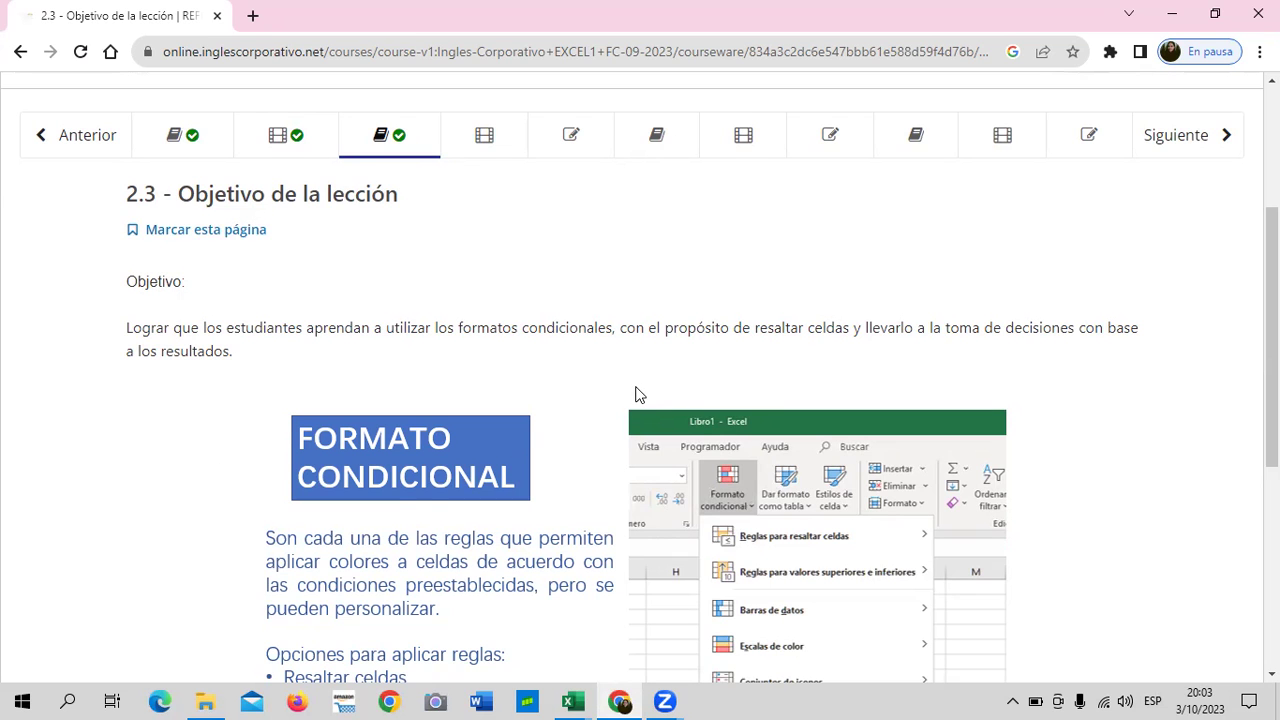
scroll(636, 395, down, 2)
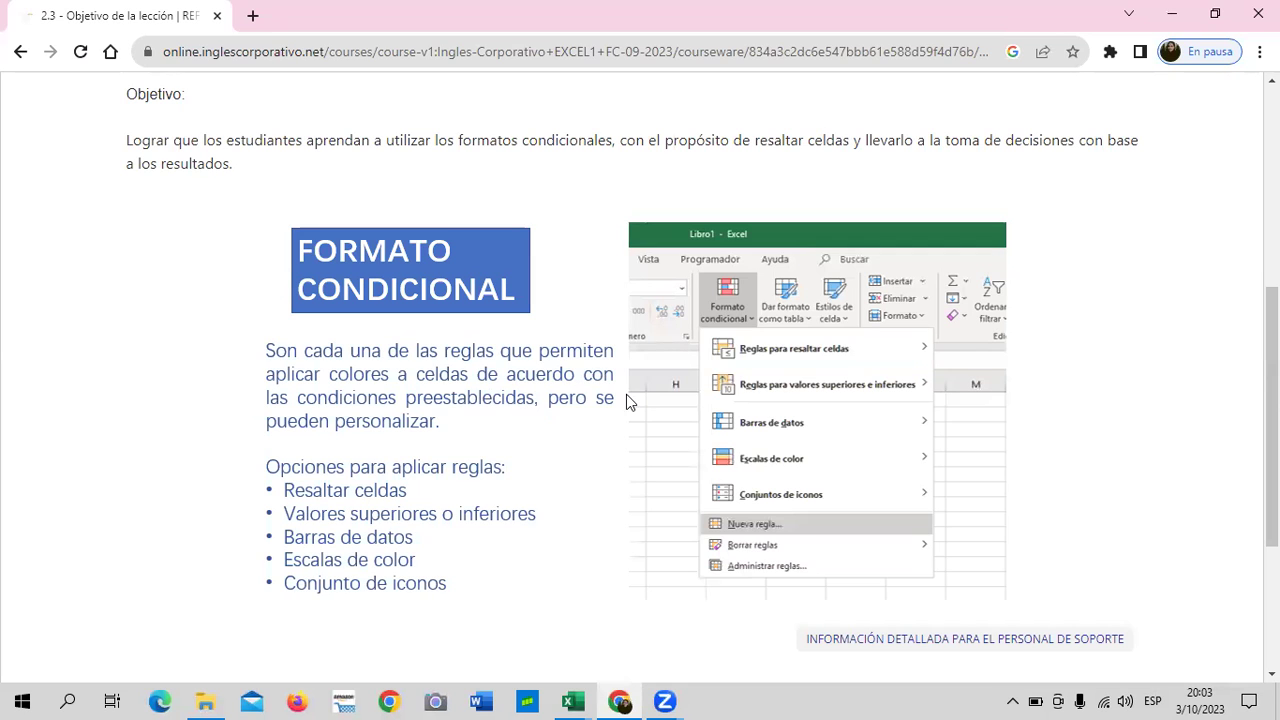
scroll(545, 430, down, 1)
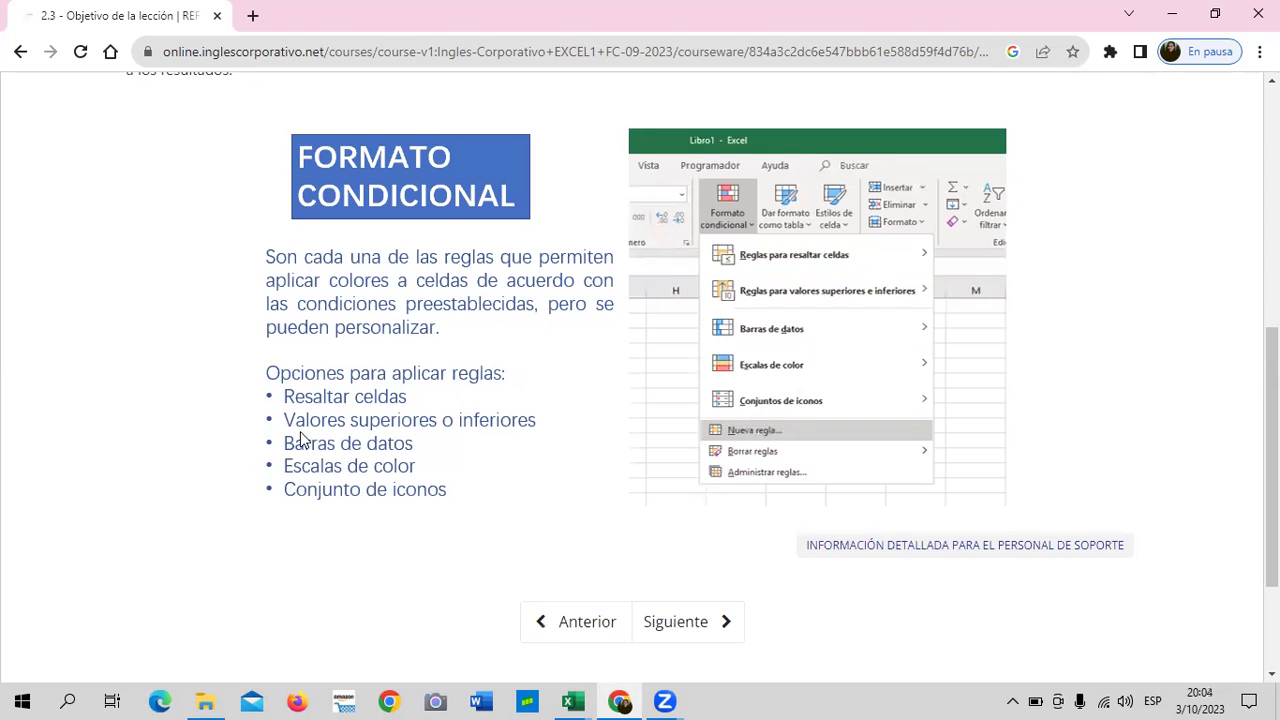
scroll(356, 402, up, 4)
scroll(365, 410, down, 2)
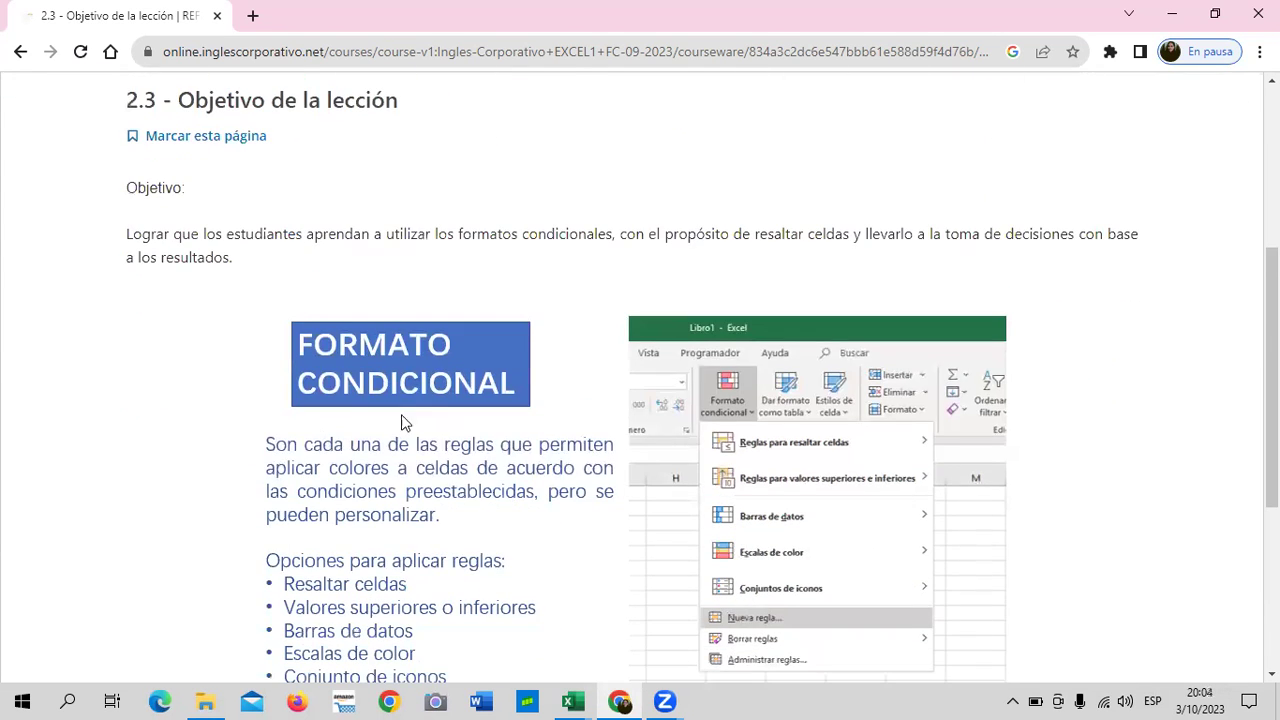
mouse_move(570, 698)
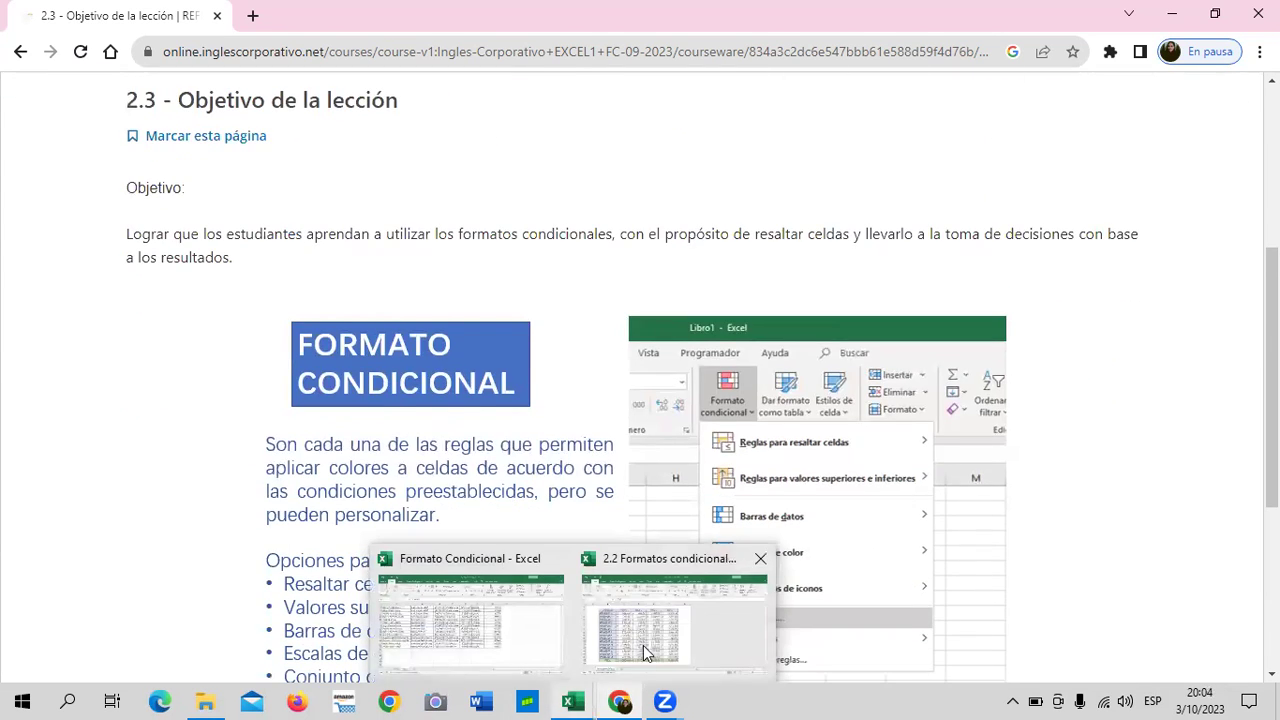
click(645, 645)
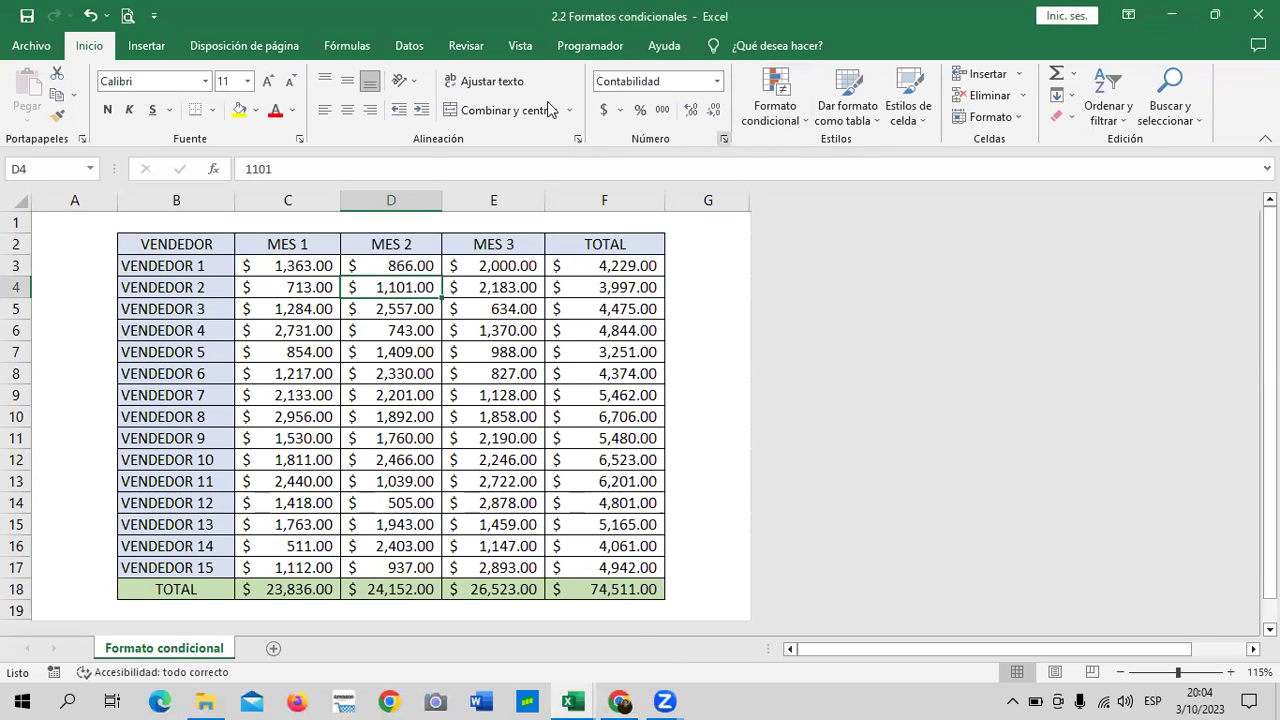
Show the Reglas para resaltar celdas and Reglas para valores superiores e inferiores options under Formato condicional.
click(800, 128)
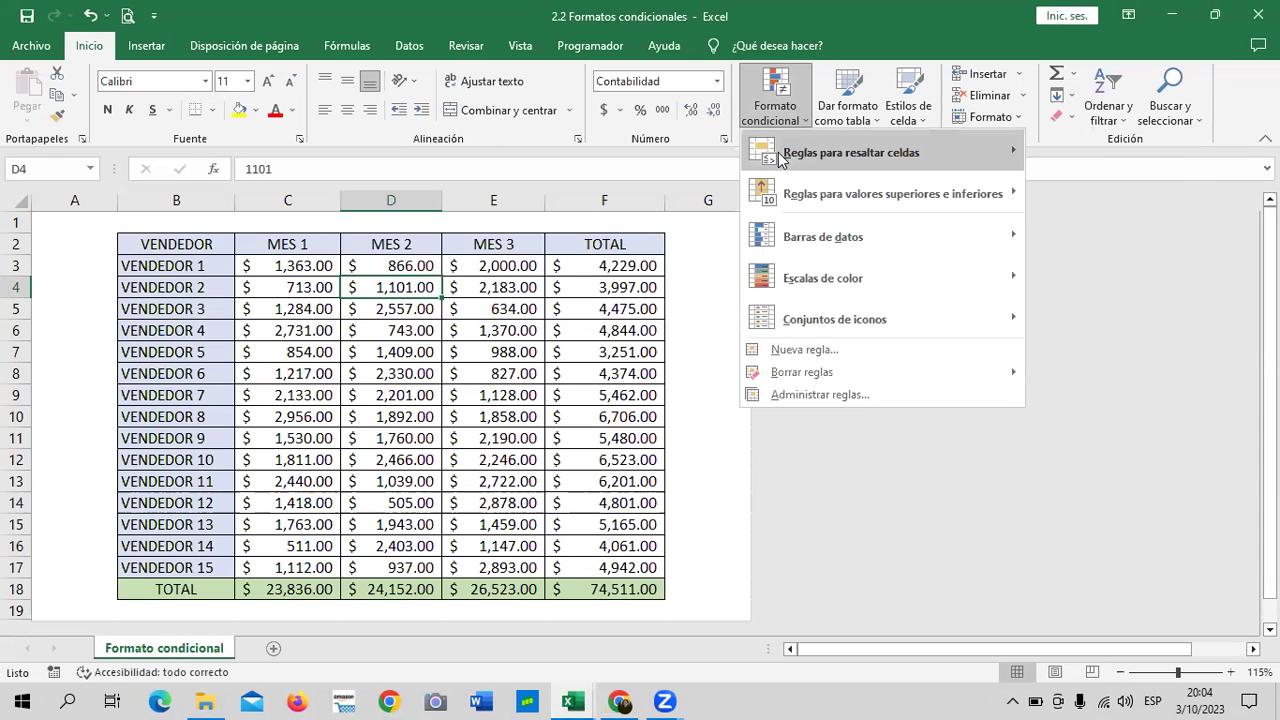
mouse_move(781, 158)
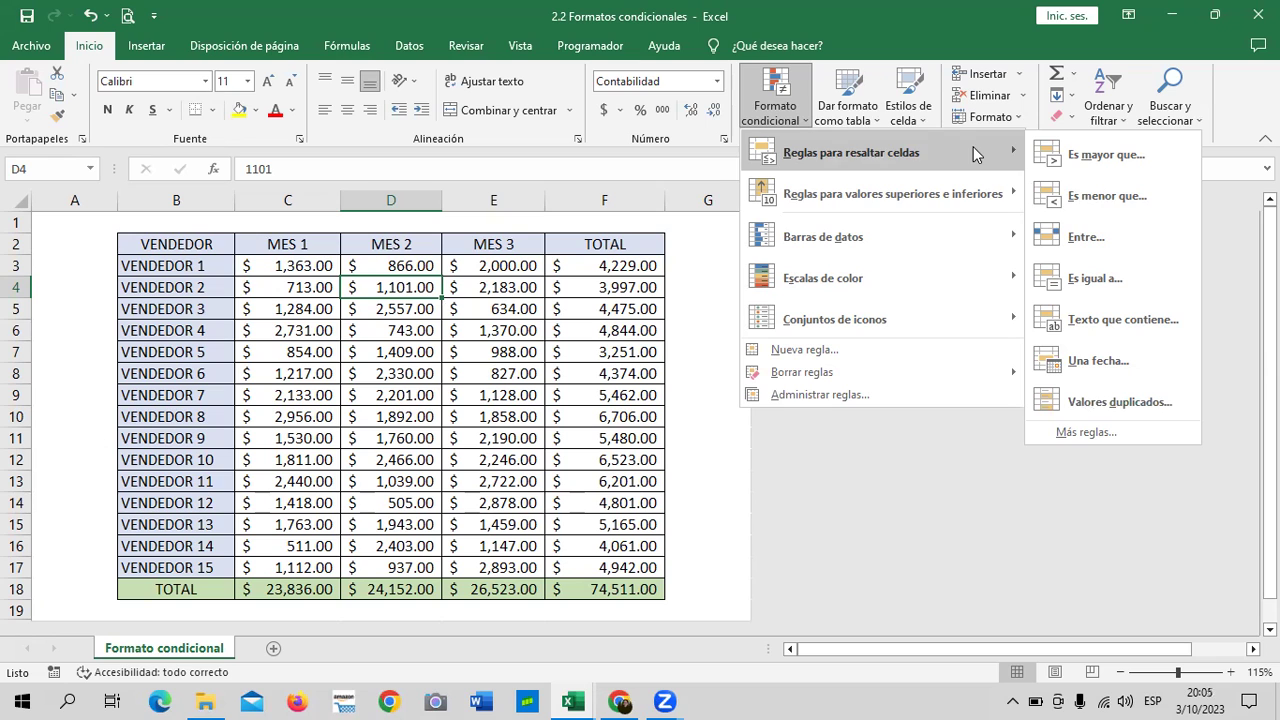
mouse_move(930, 201)
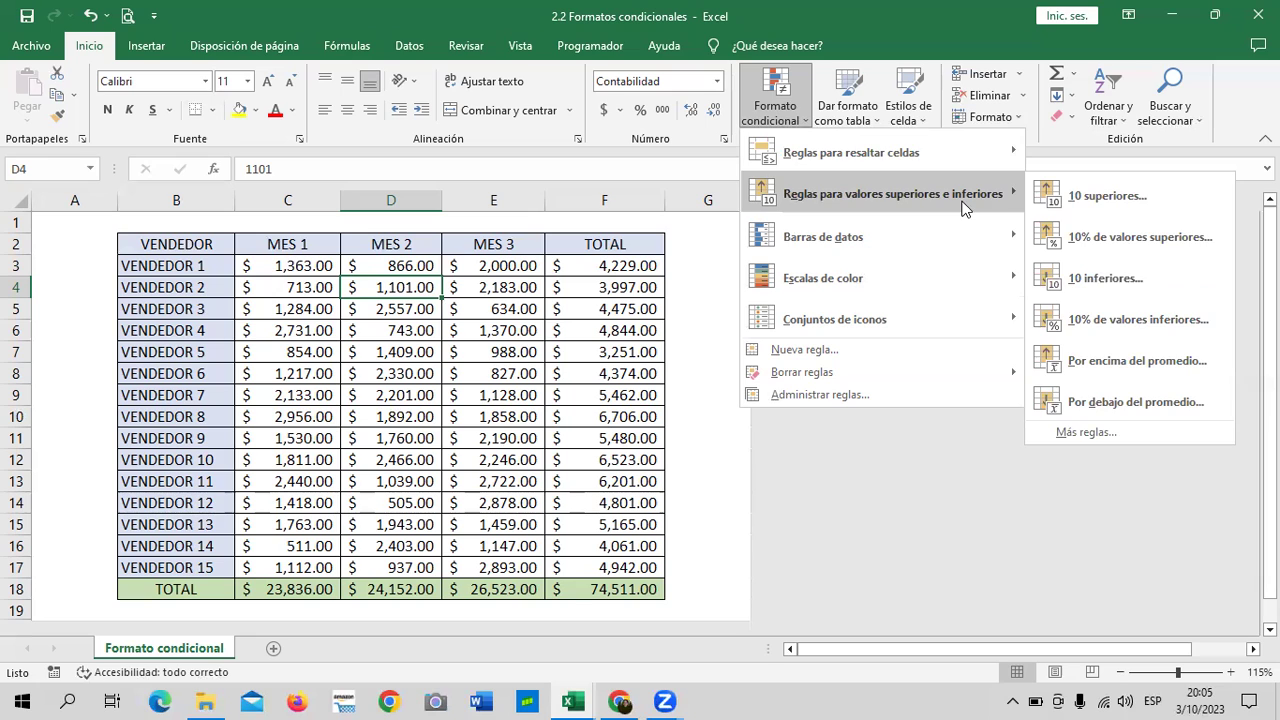
Preview Barras de datos, Escalas de color and Conjuntos de iconos on the sales table.
mouse_move(938, 246)
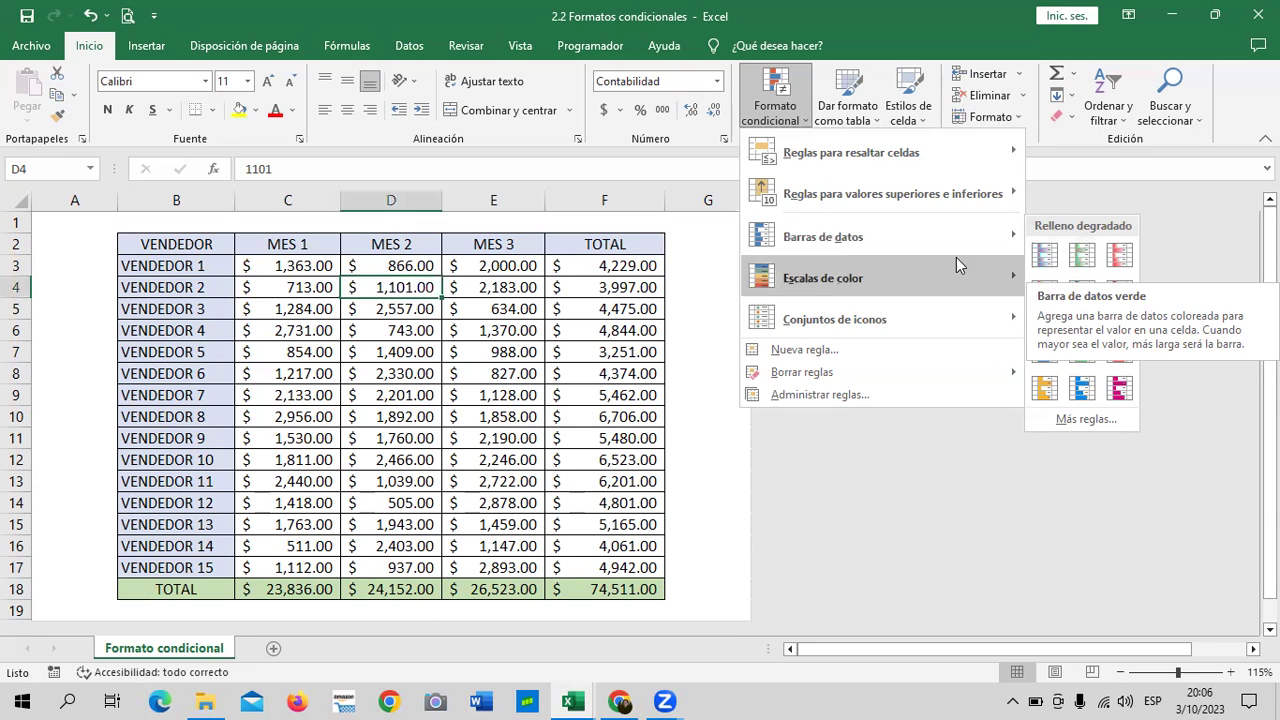
mouse_move(948, 283)
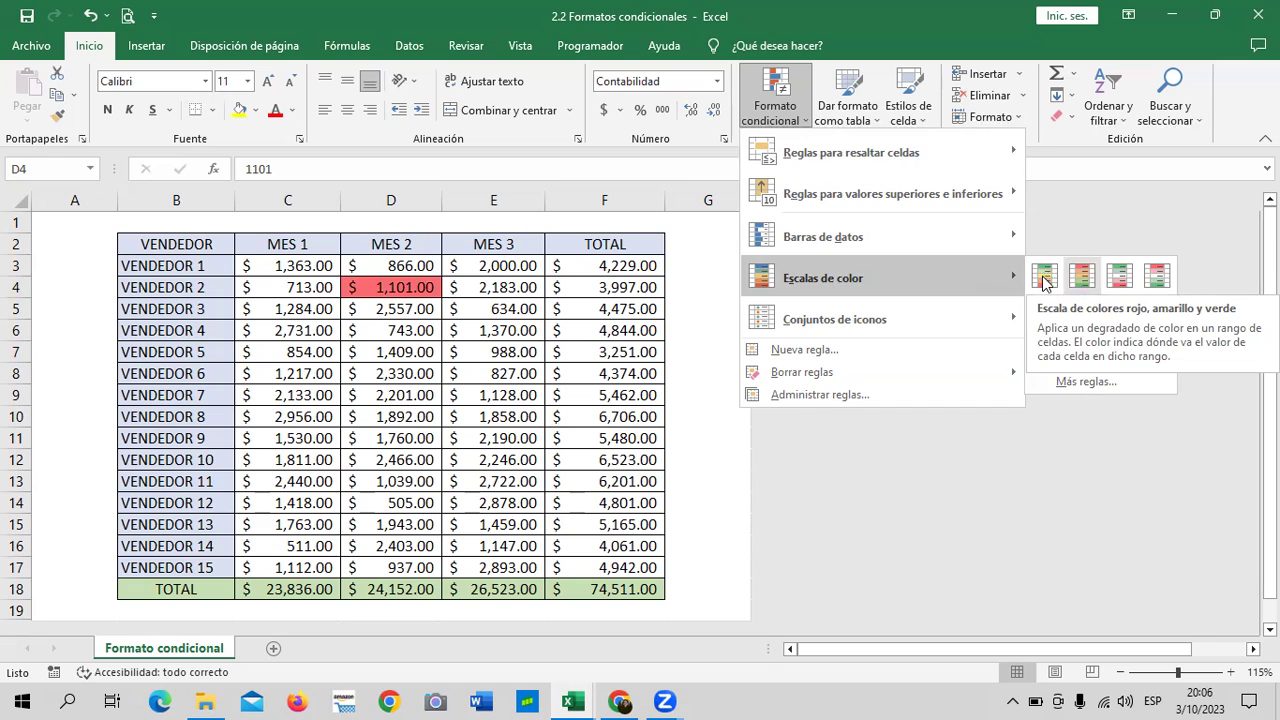
mouse_move(926, 328)
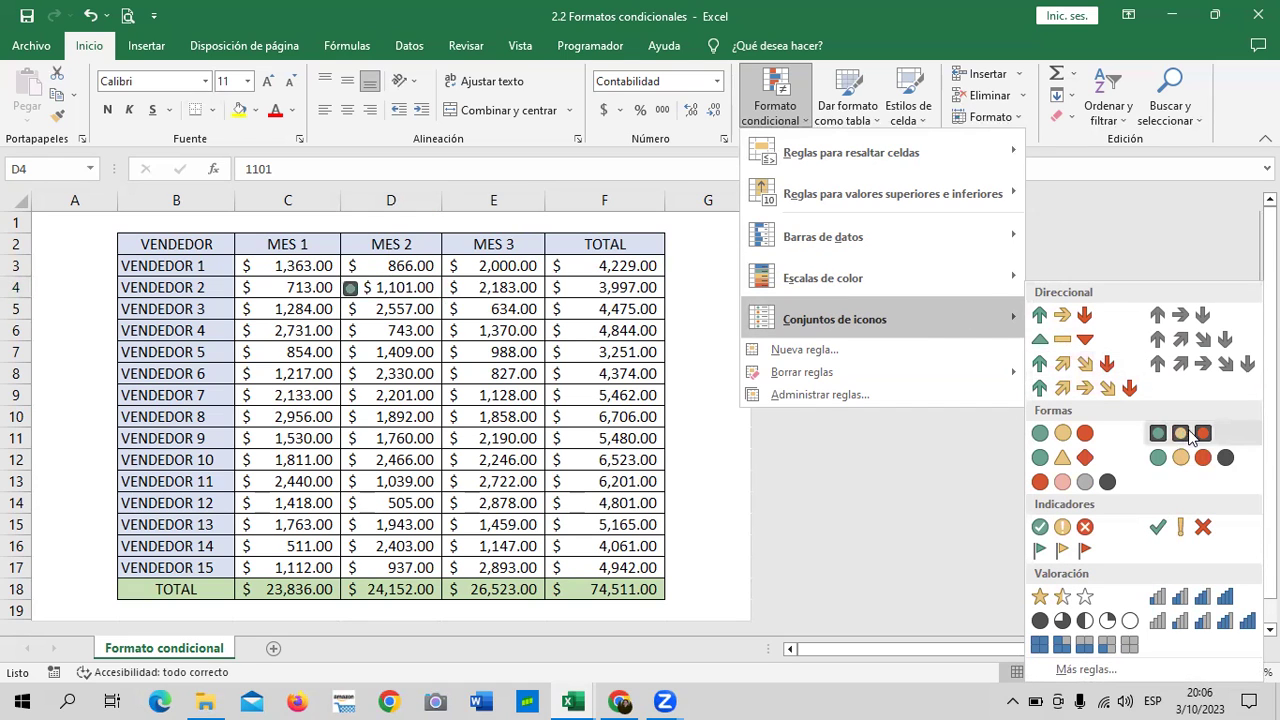
scroll(600, 400, down, 1)
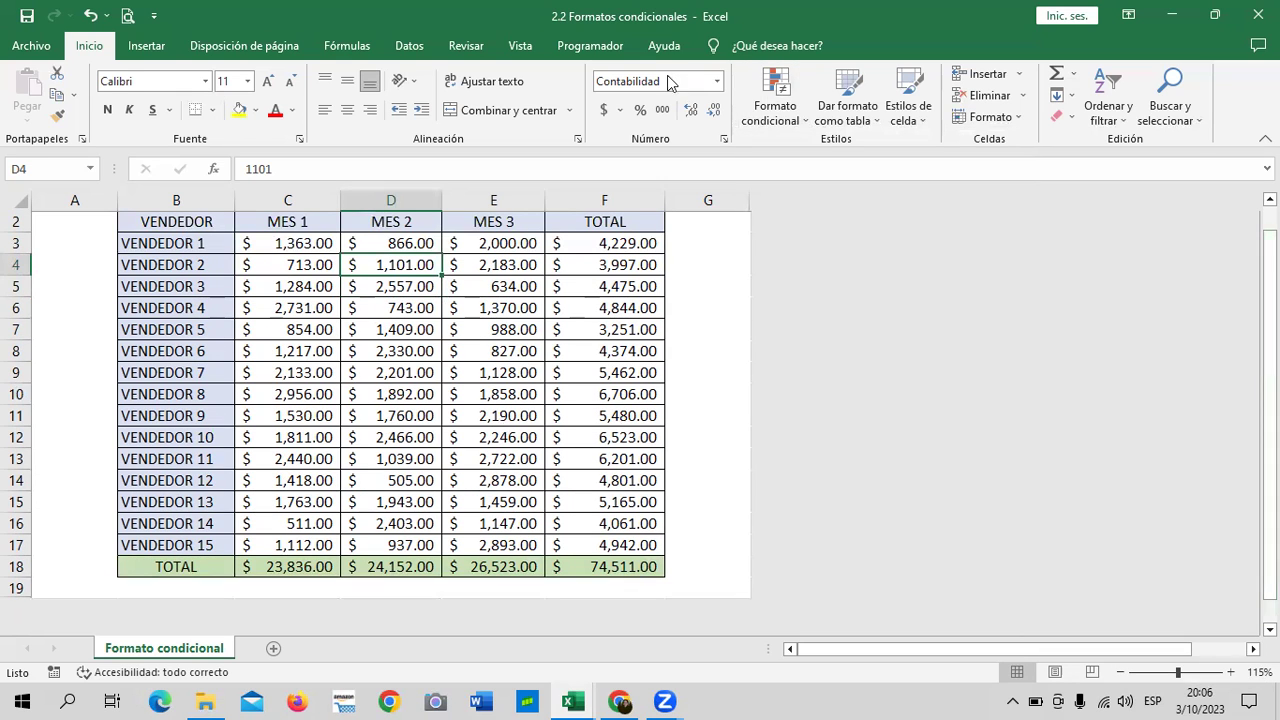
Close the Formato condicional menu without applying anything and select cell F8.
click(786, 120)
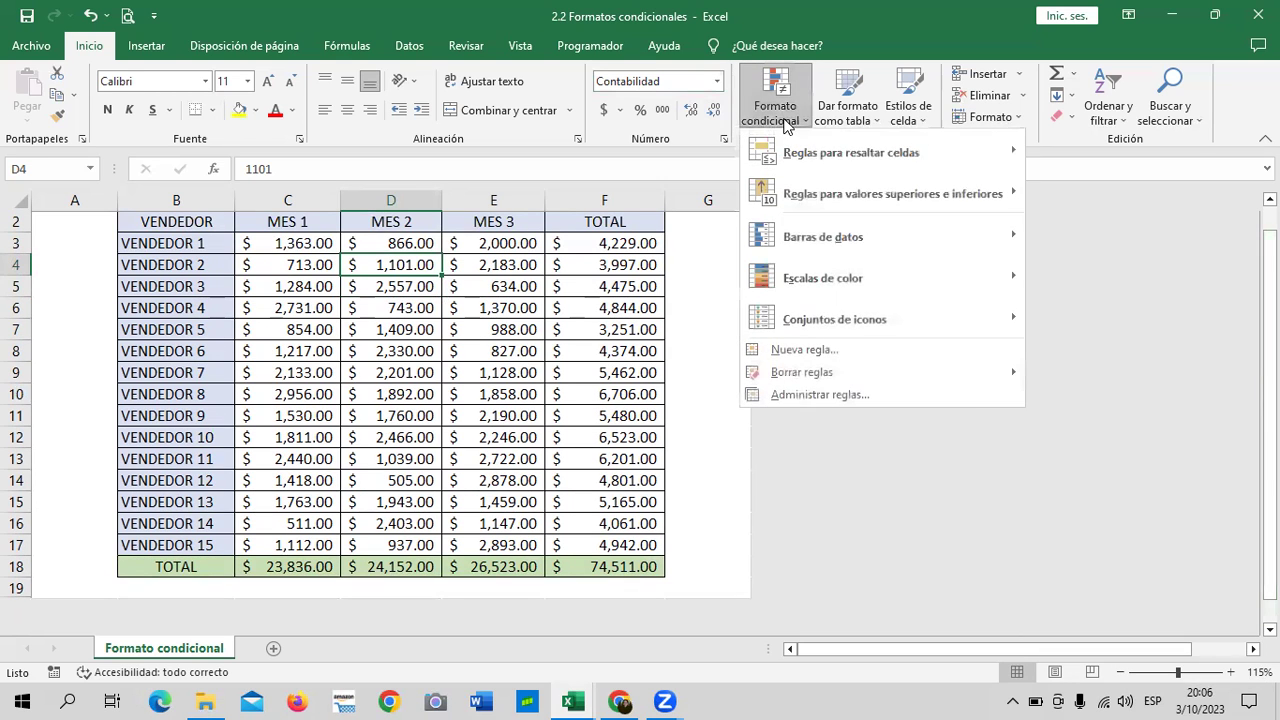
click(712, 318)
scroll(360, 500, up, 1)
click(548, 374)
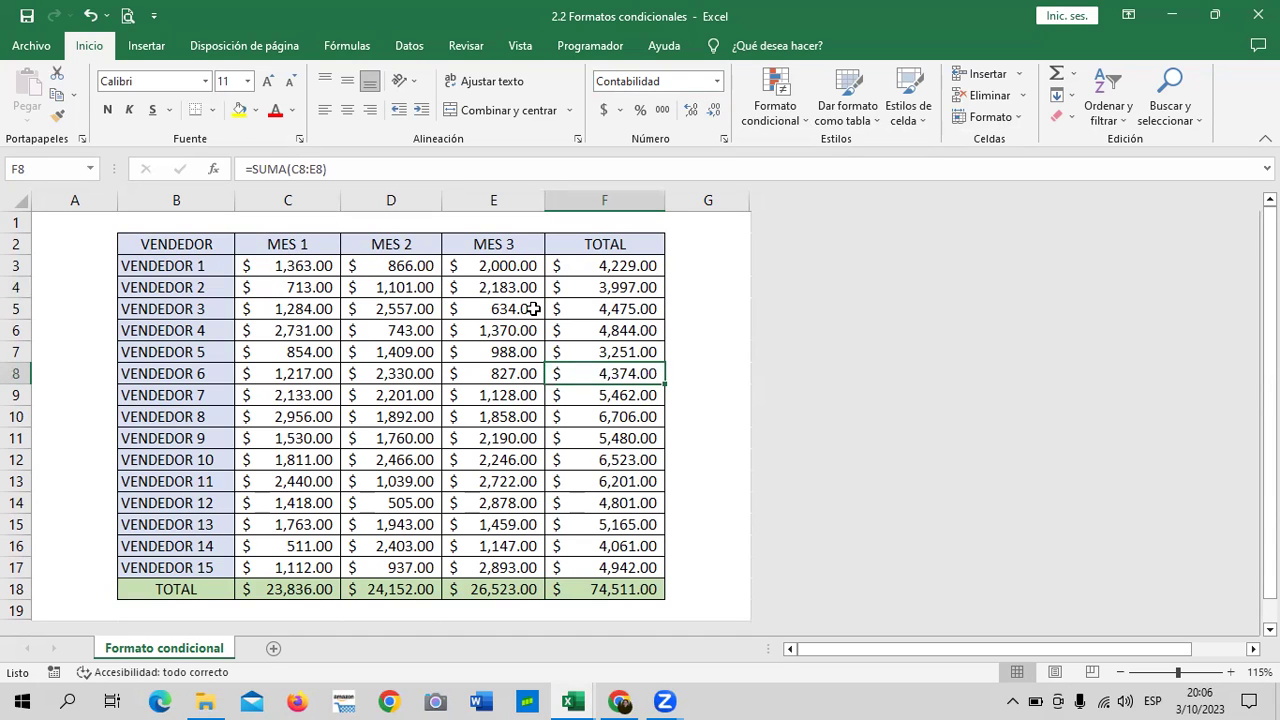
Select C3:C17, the MES 1 sales for all fifteen vendors.
click(676, 318)
drag(306, 265, 318, 566)
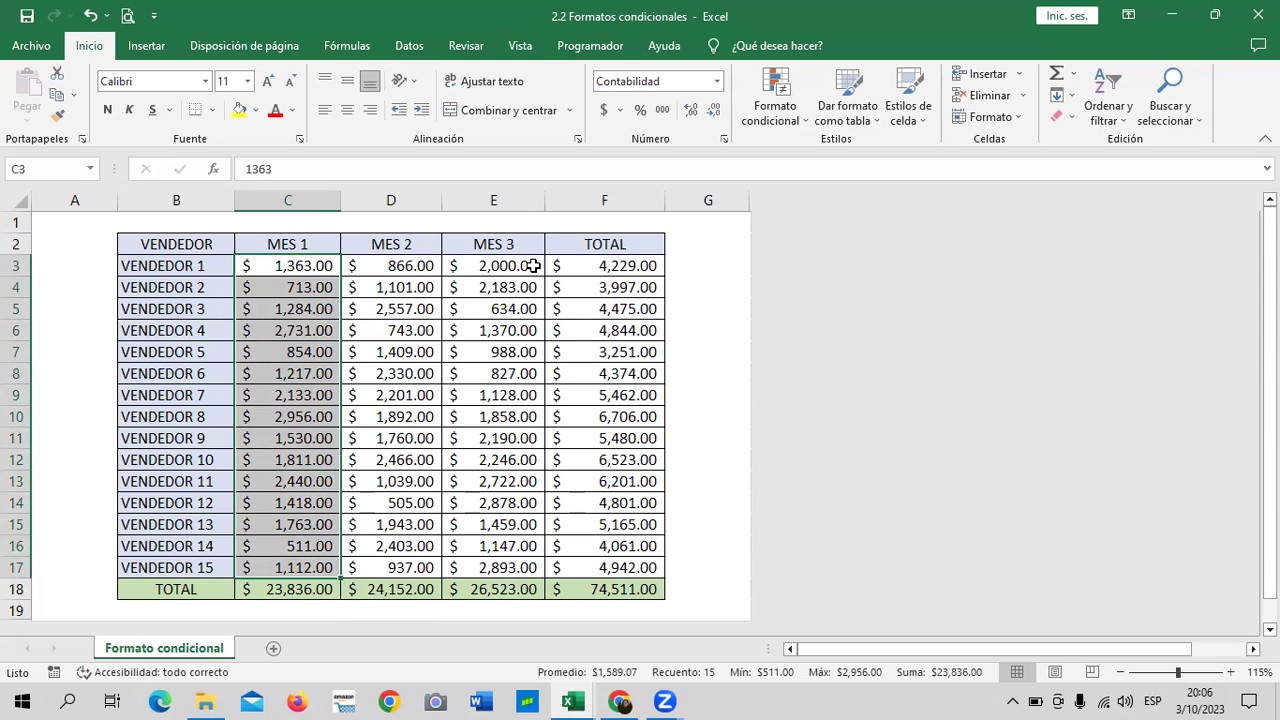
drag(438, 328, 480, 330)
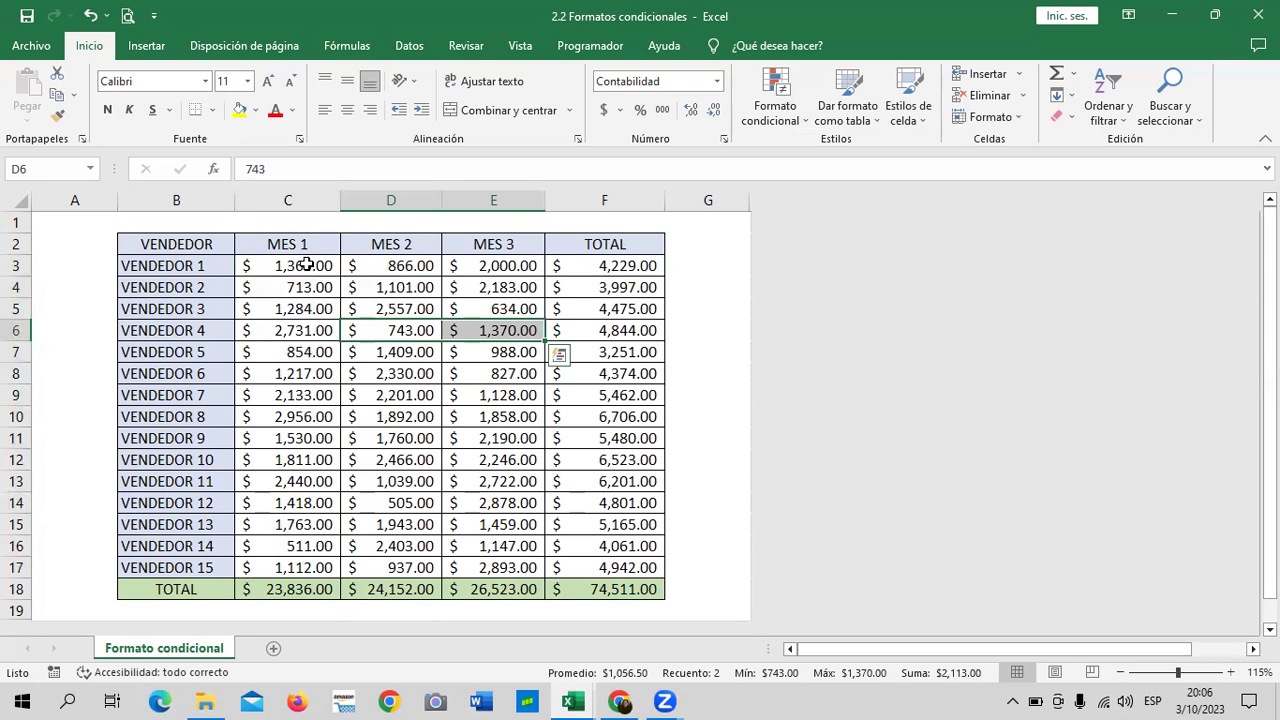
drag(313, 265, 311, 546)
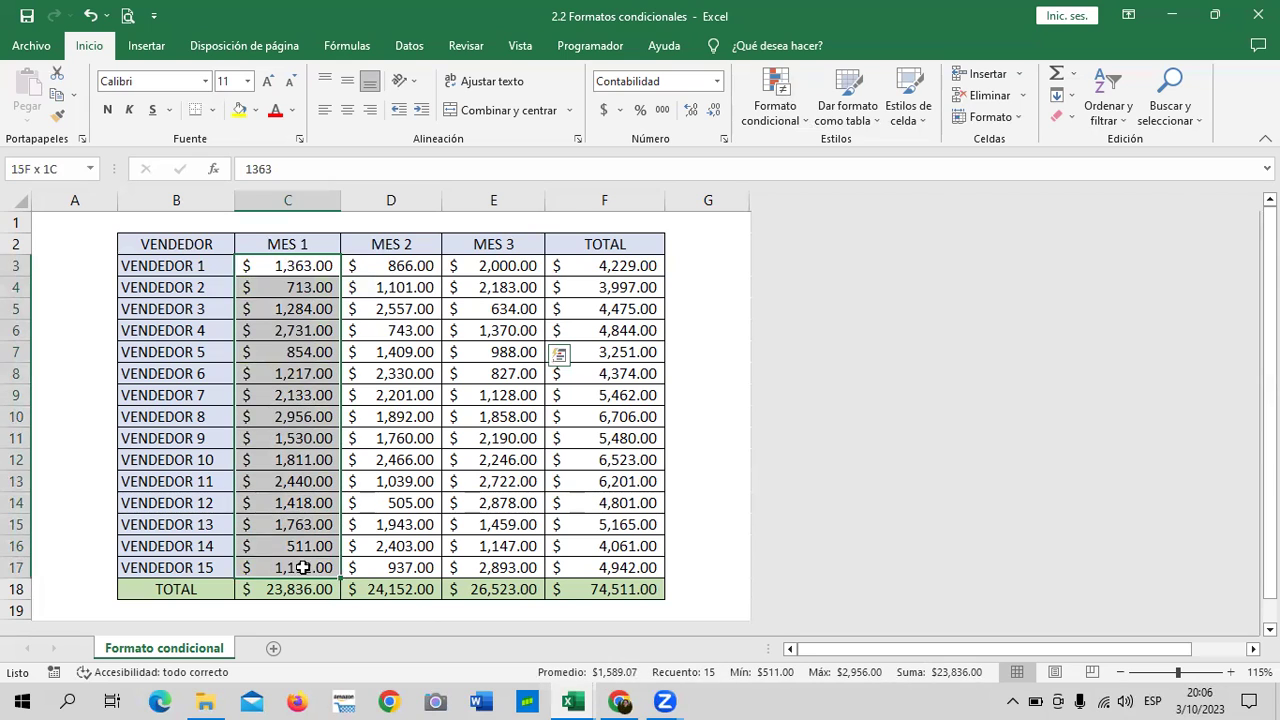
click(400, 416)
drag(300, 265, 300, 568)
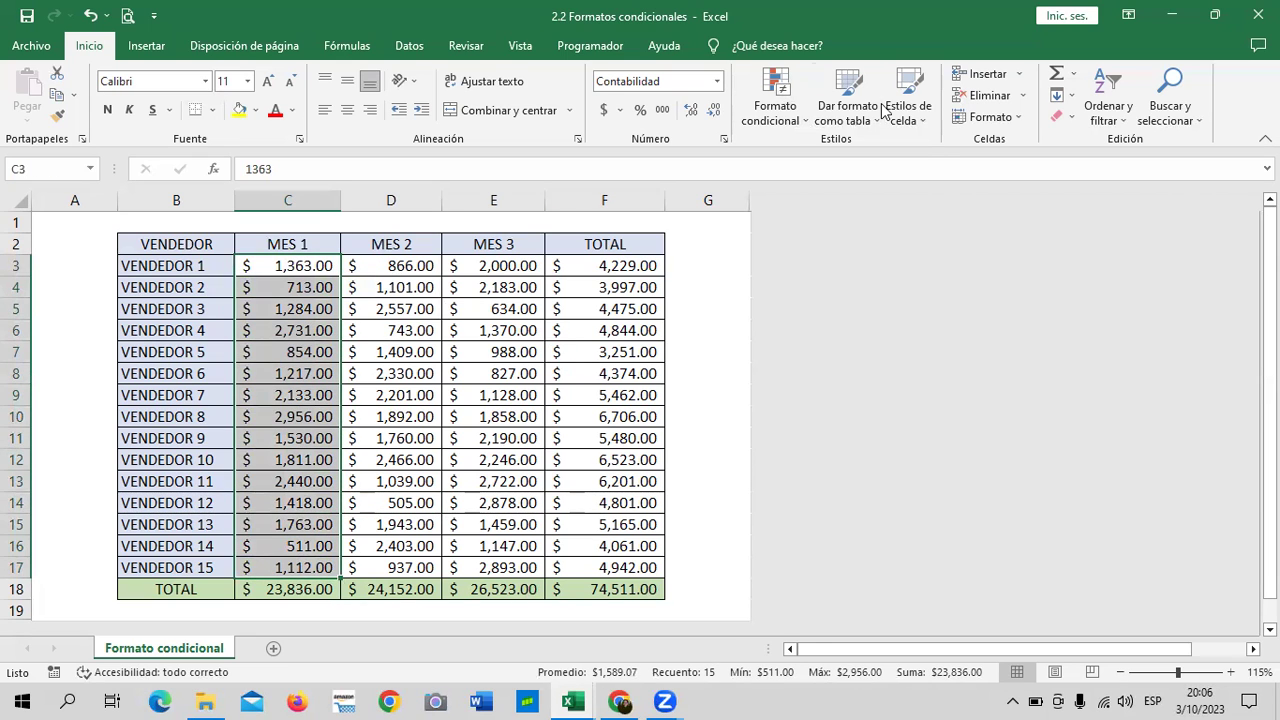
Start a 10 superiores rule on the MES 1 values and lower the count to 3.
click(799, 124)
mouse_move(815, 187)
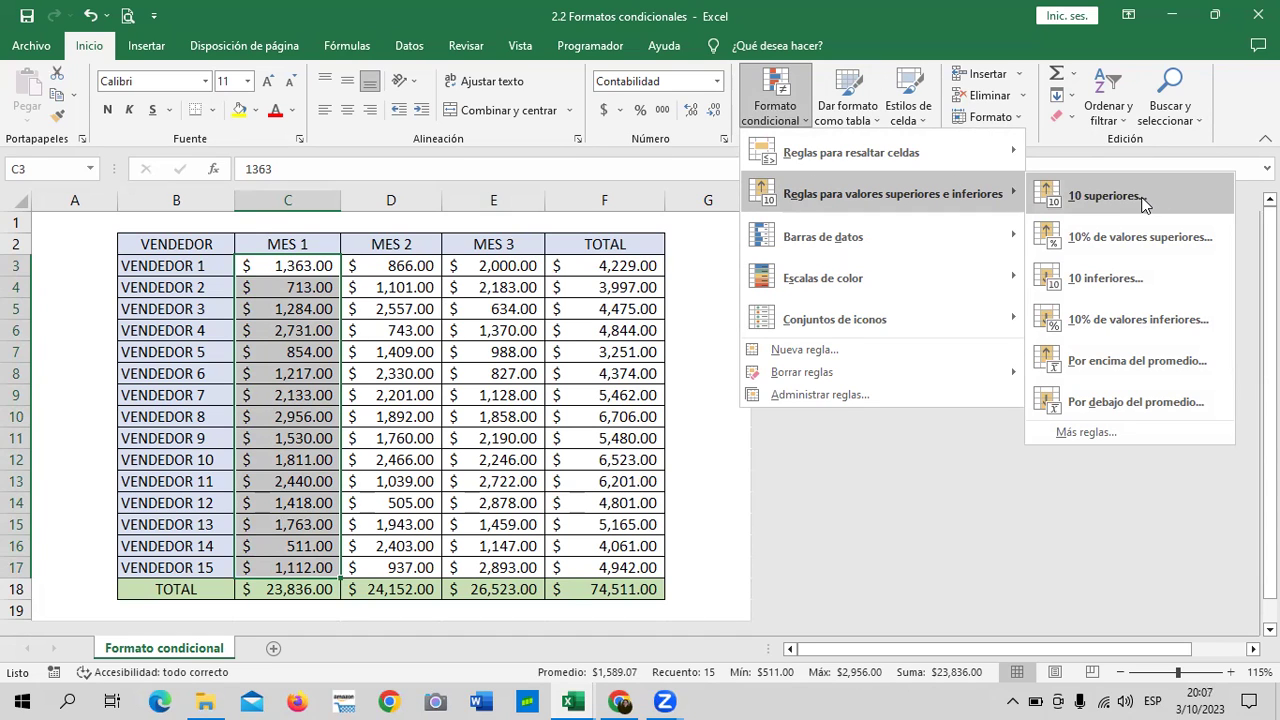
click(1179, 198)
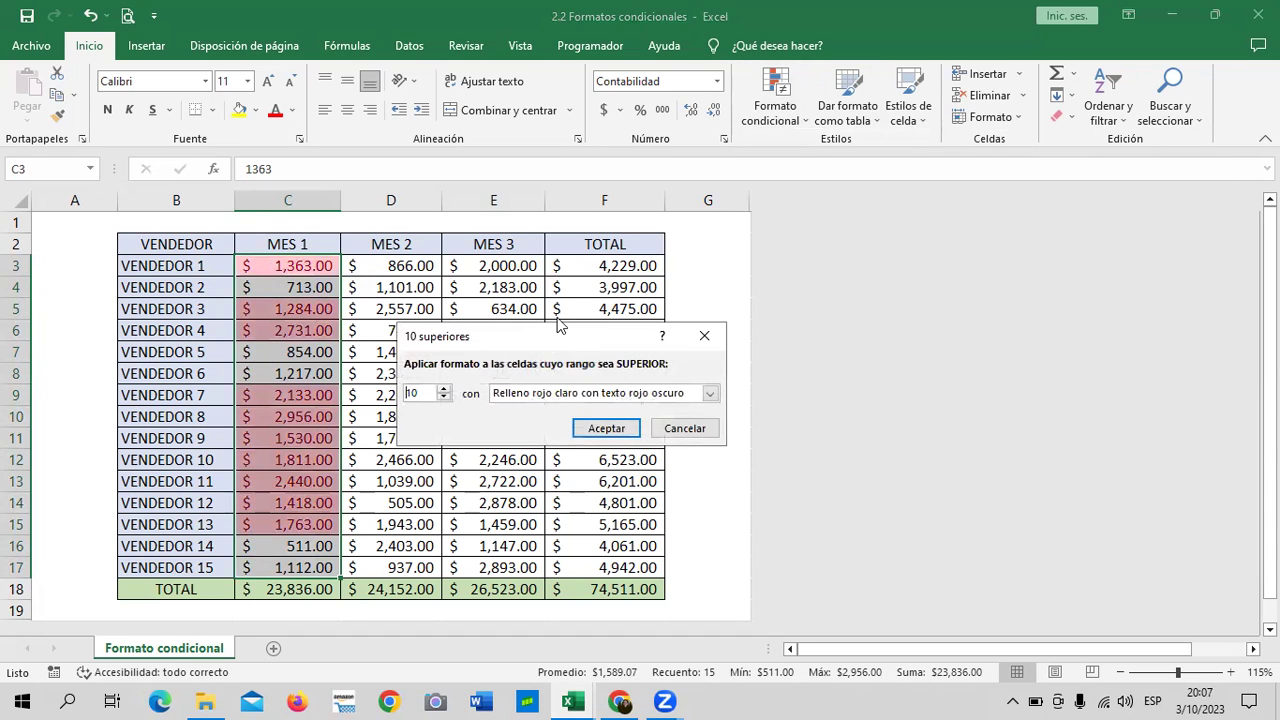
drag(557, 344, 900, 230)
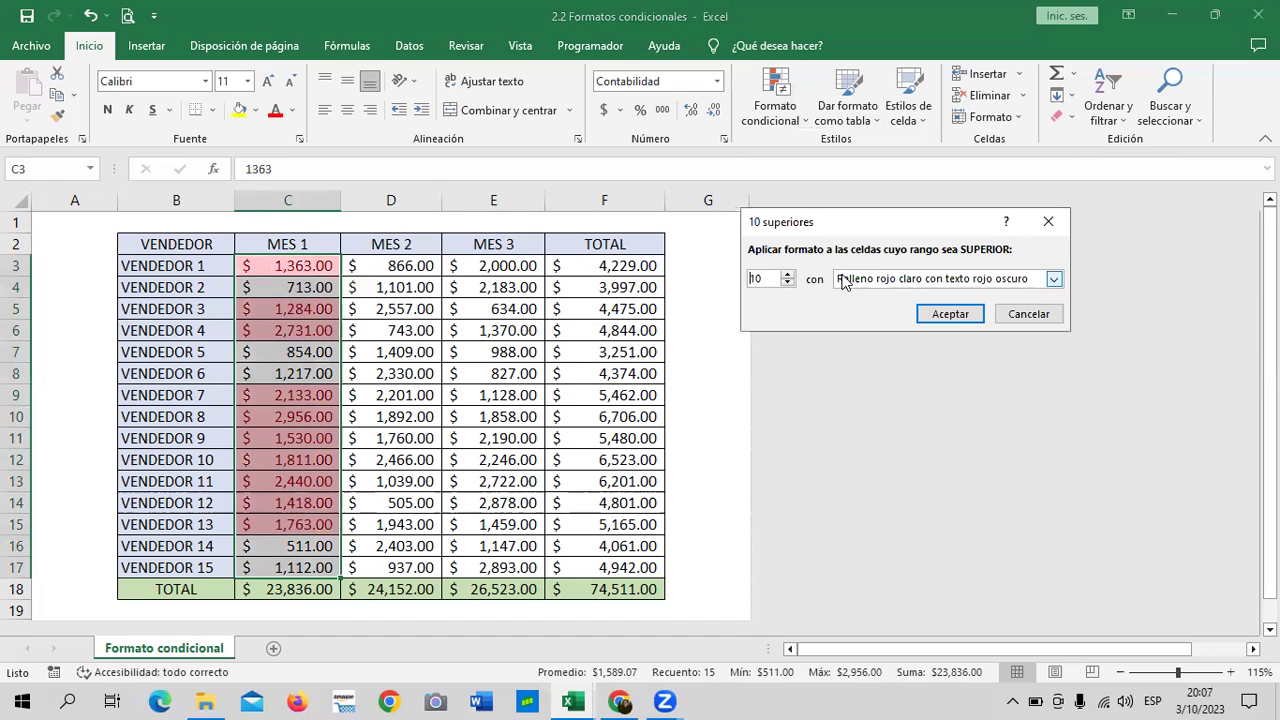
click(788, 285)
click(788, 285)
click(788, 285)
click(788, 285)
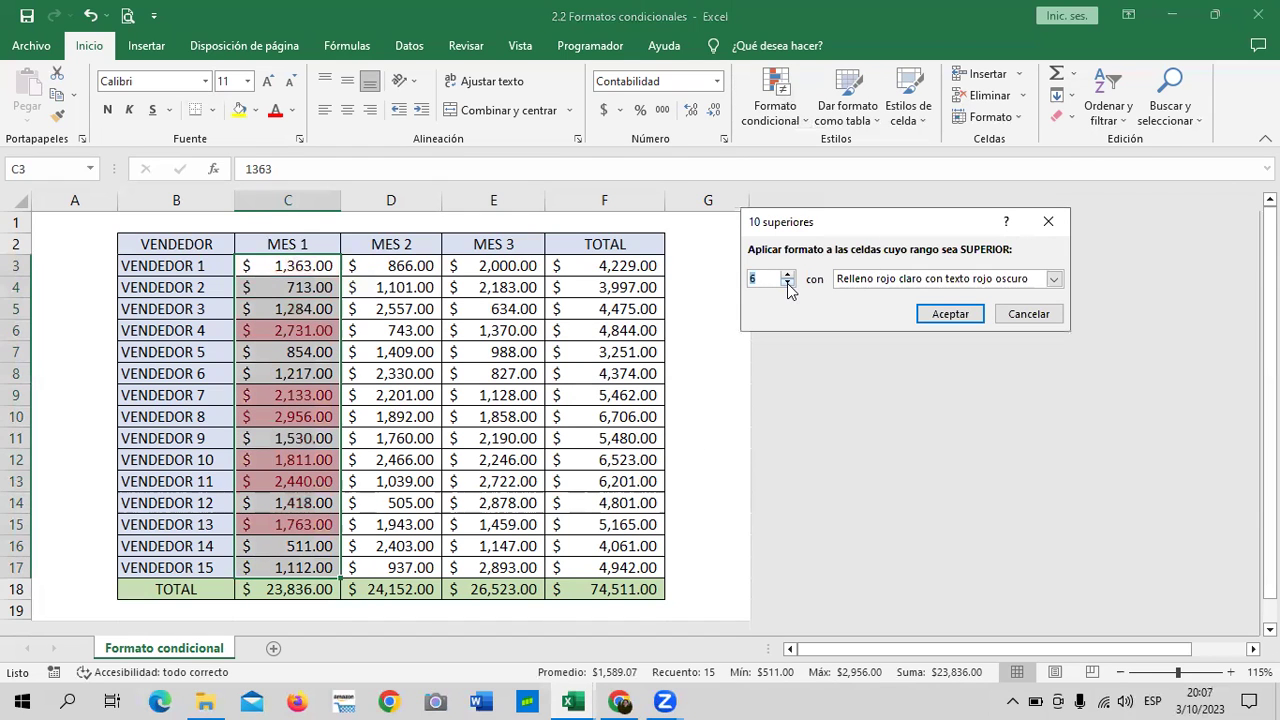
click(788, 284)
click(788, 284)
click(788, 284)
click(788, 284)
click(787, 276)
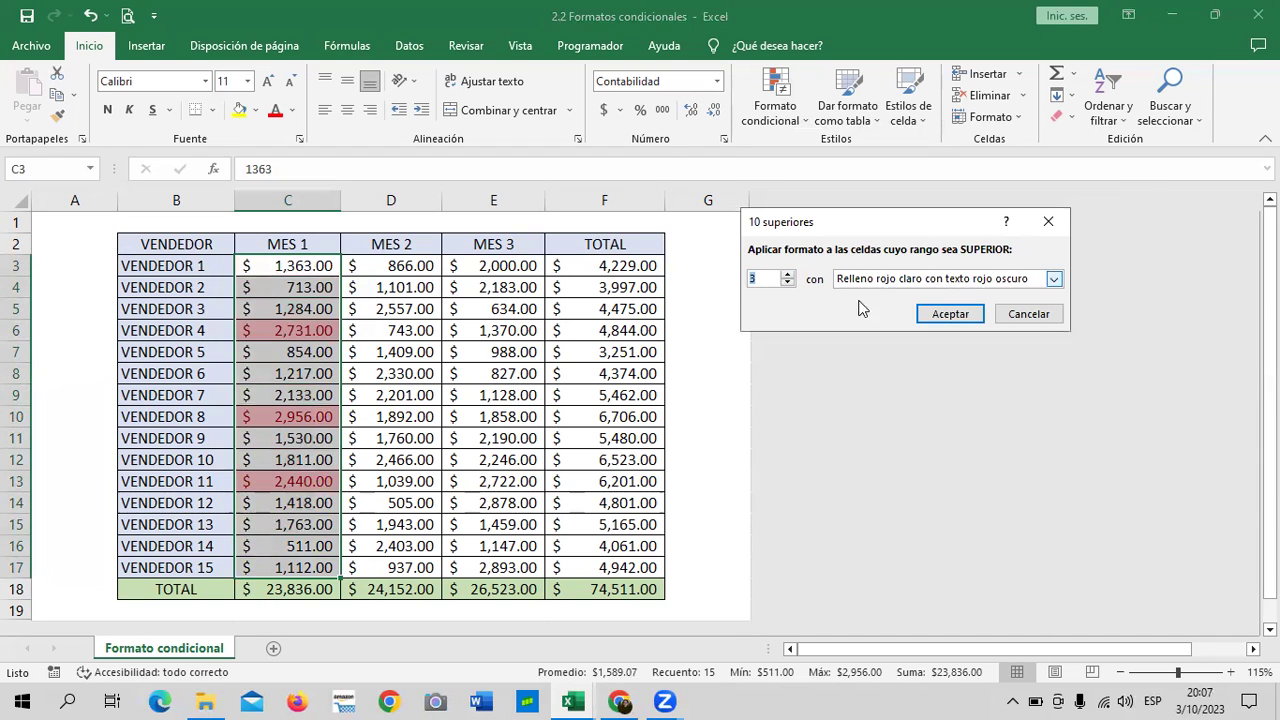
Apply Relleno verde con texto verde oscuro, highlighting 2,731, 2,956 and 2,440.
click(1054, 280)
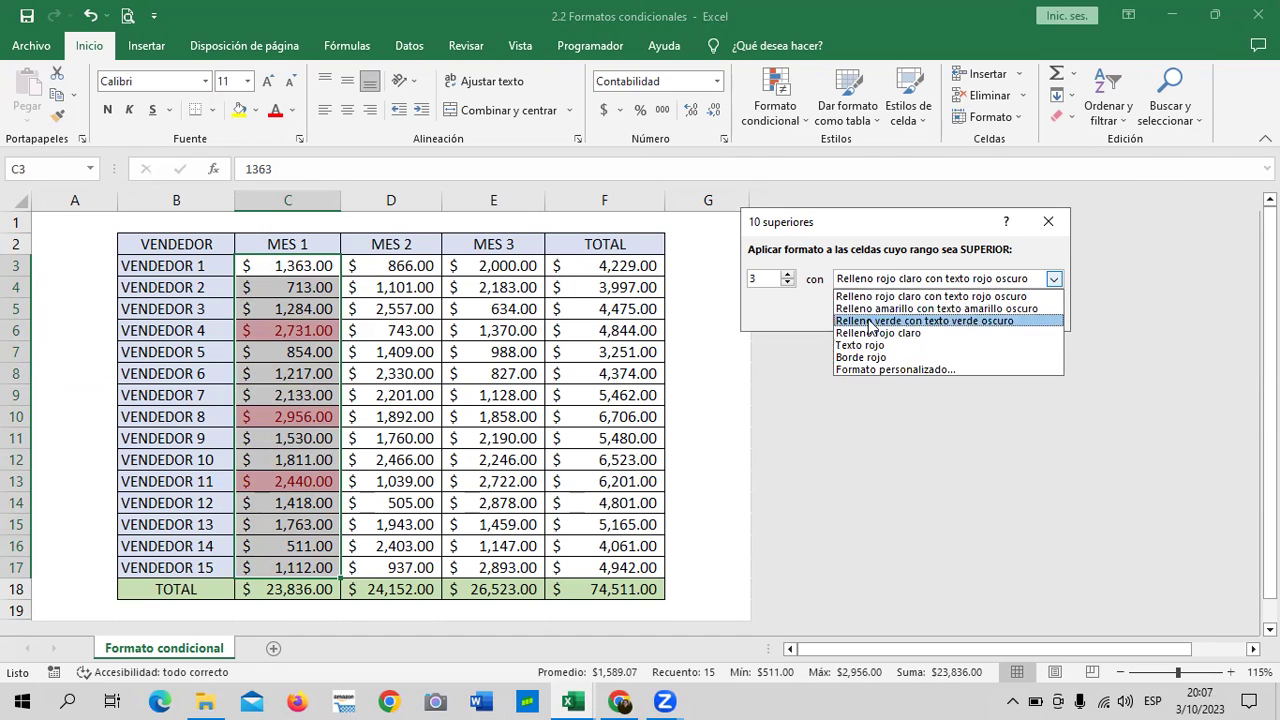
click(923, 320)
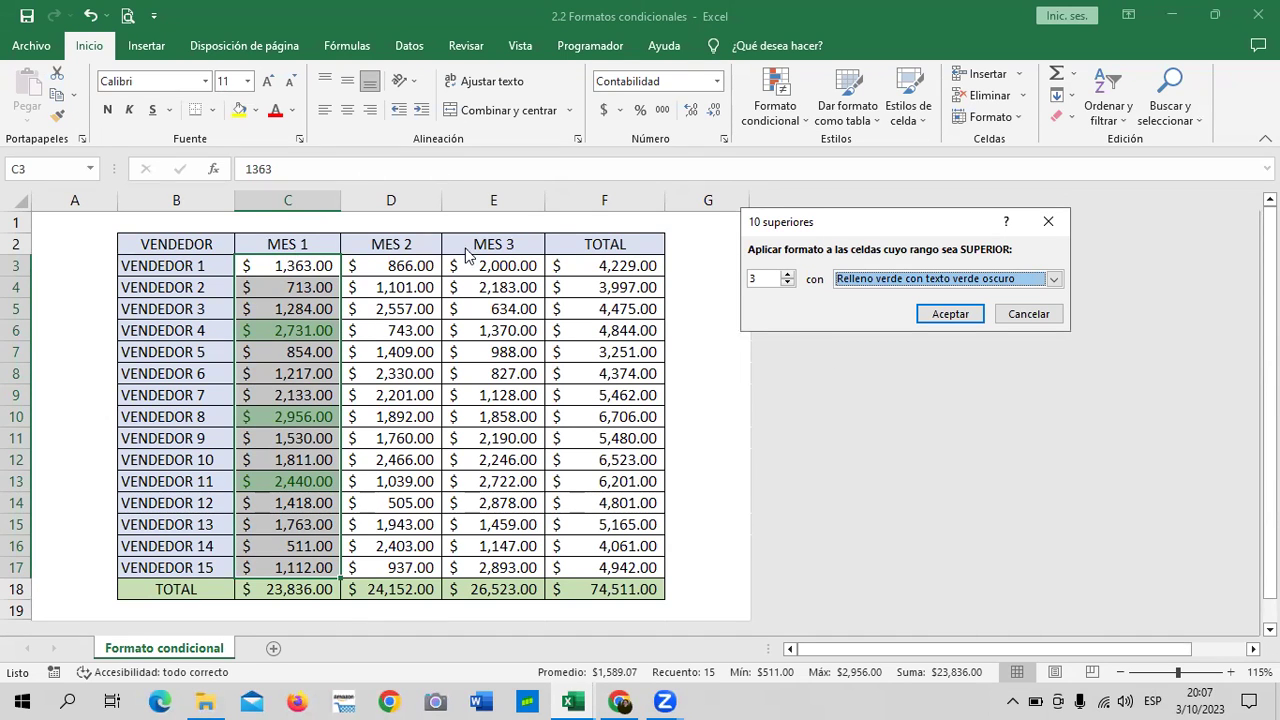
click(939, 316)
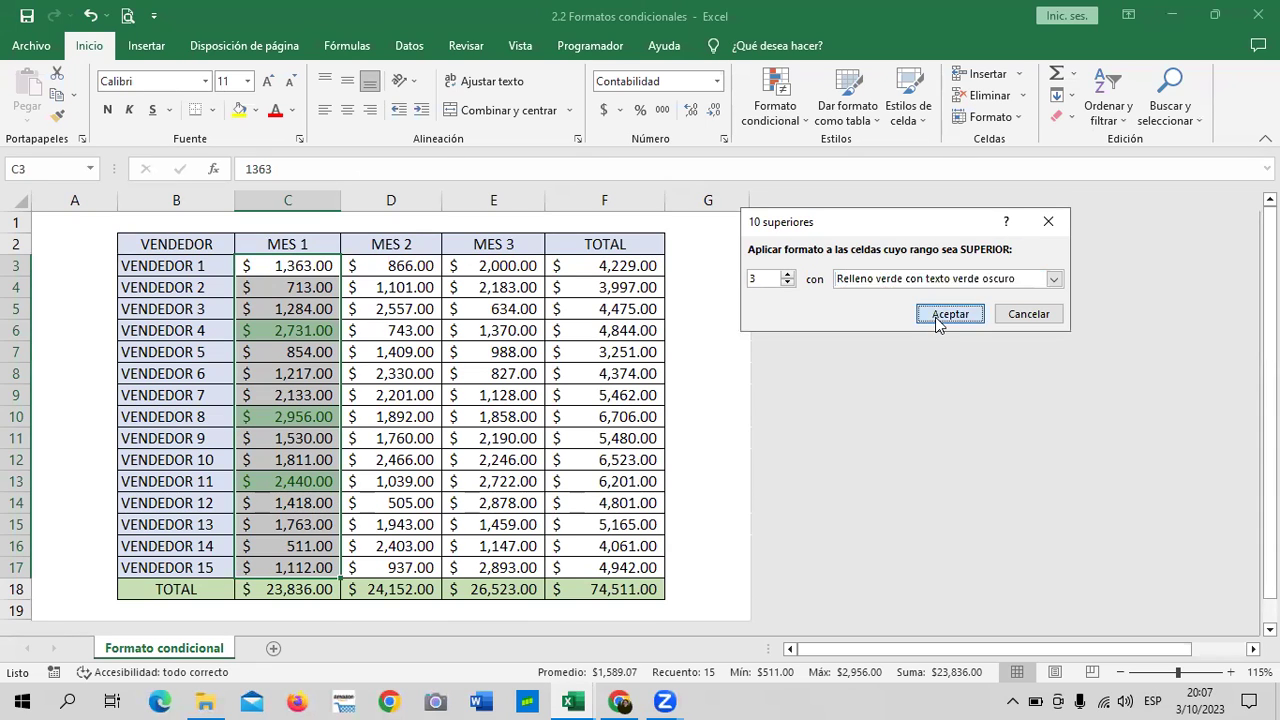
click(705, 281)
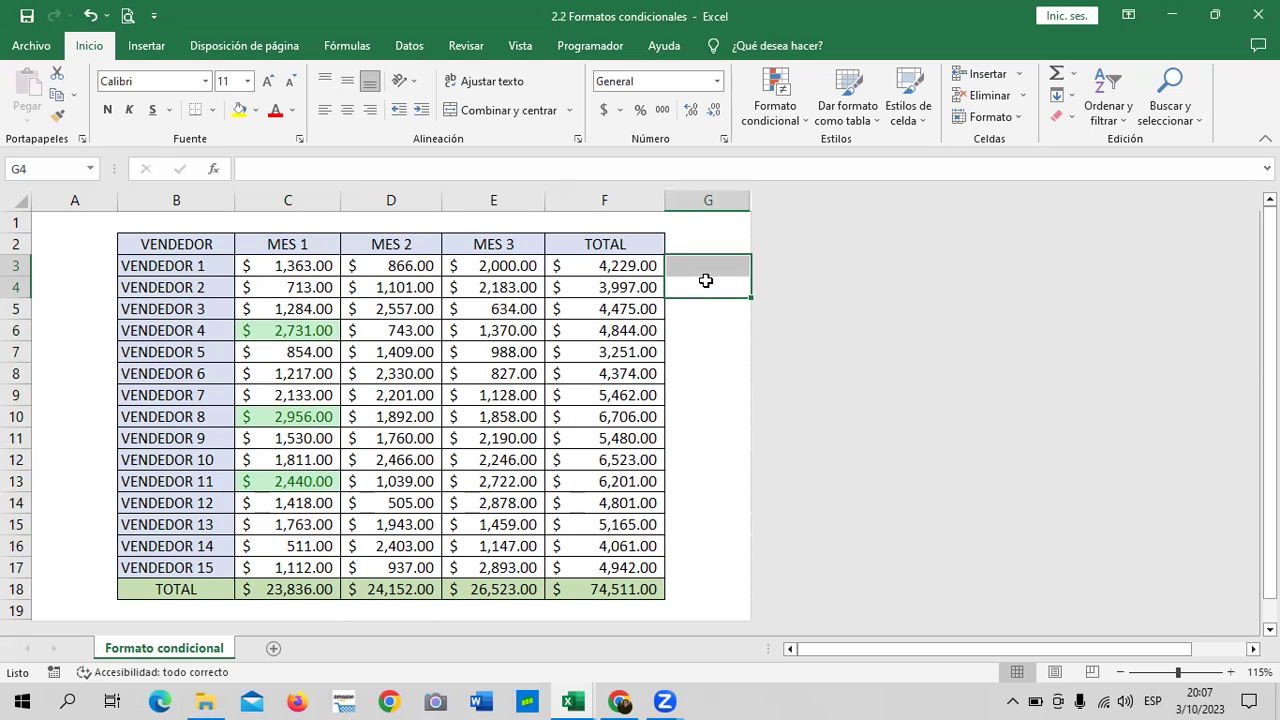
click(310, 336)
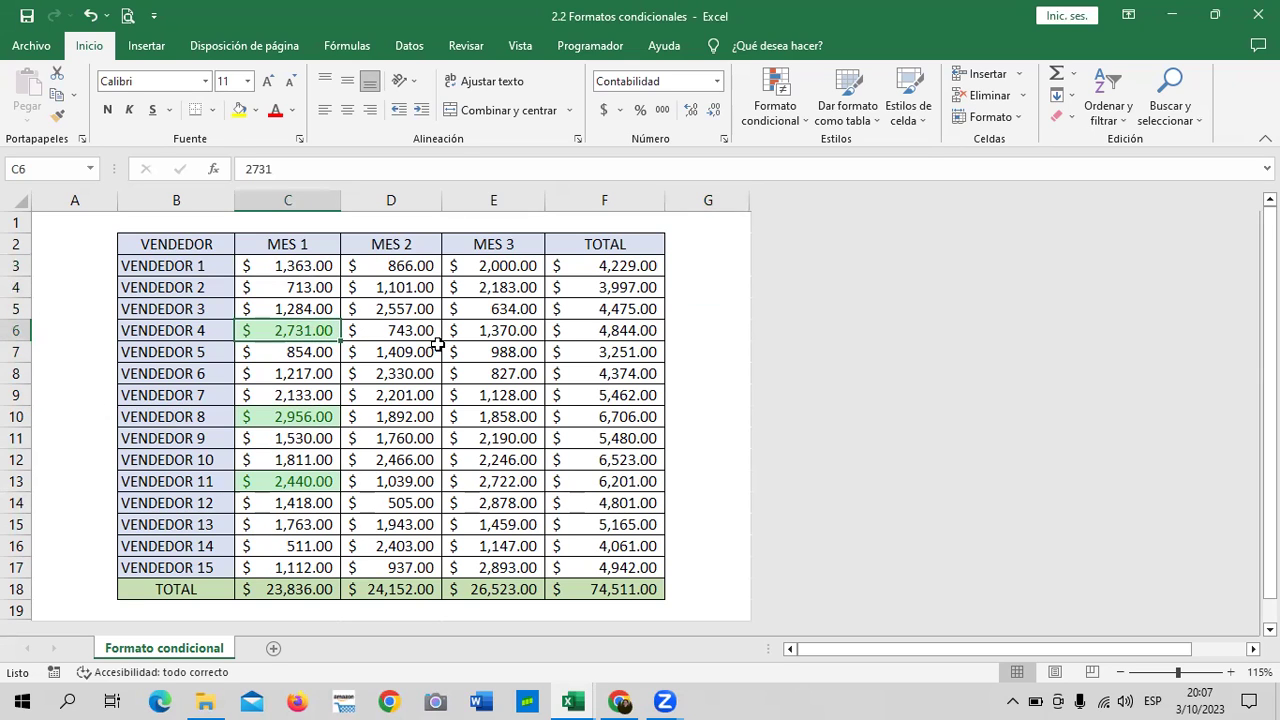
click(302, 421)
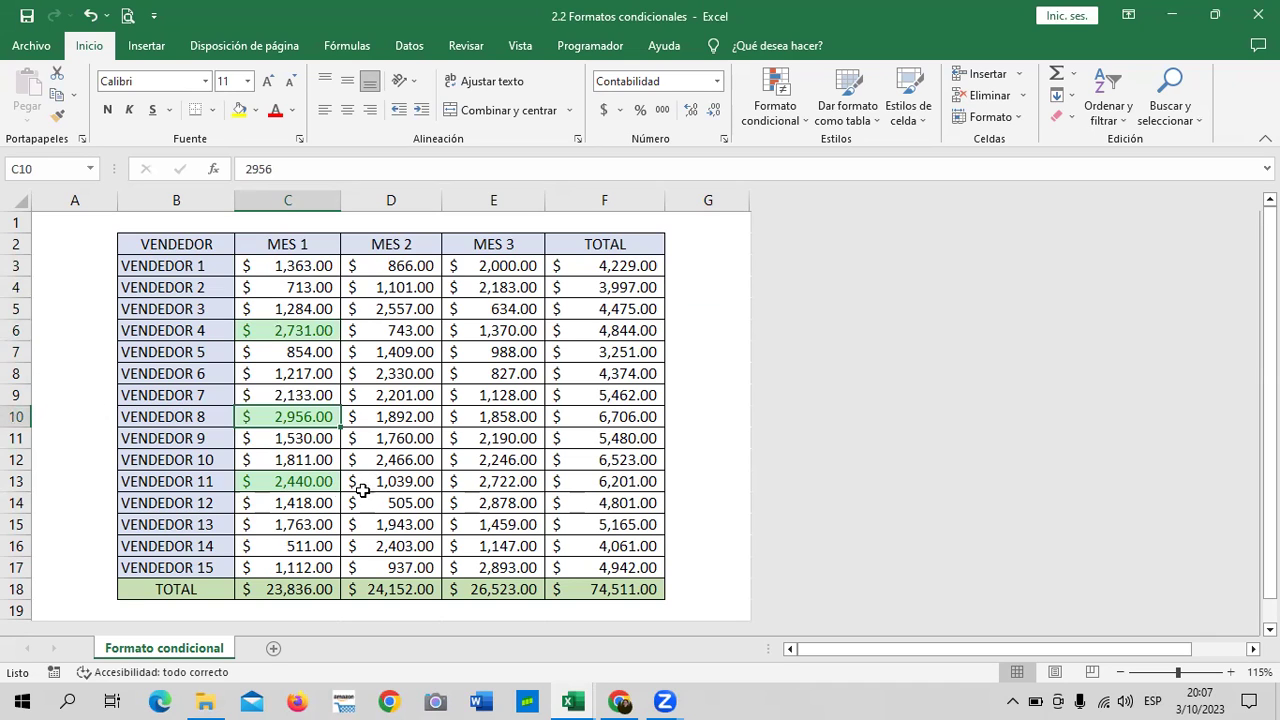
click(312, 484)
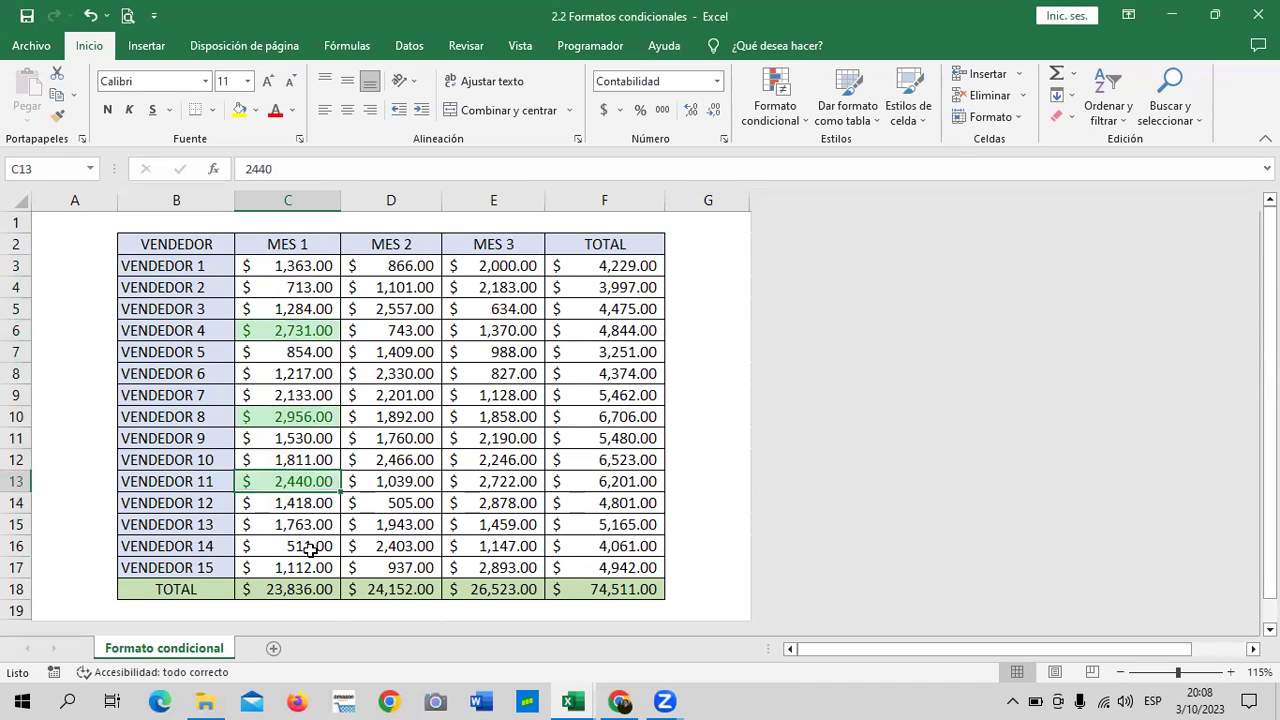
Enter 3000 as VENDEDOR 2's MES 1 sales in C4, re-entering it after an undo.
click(282, 289)
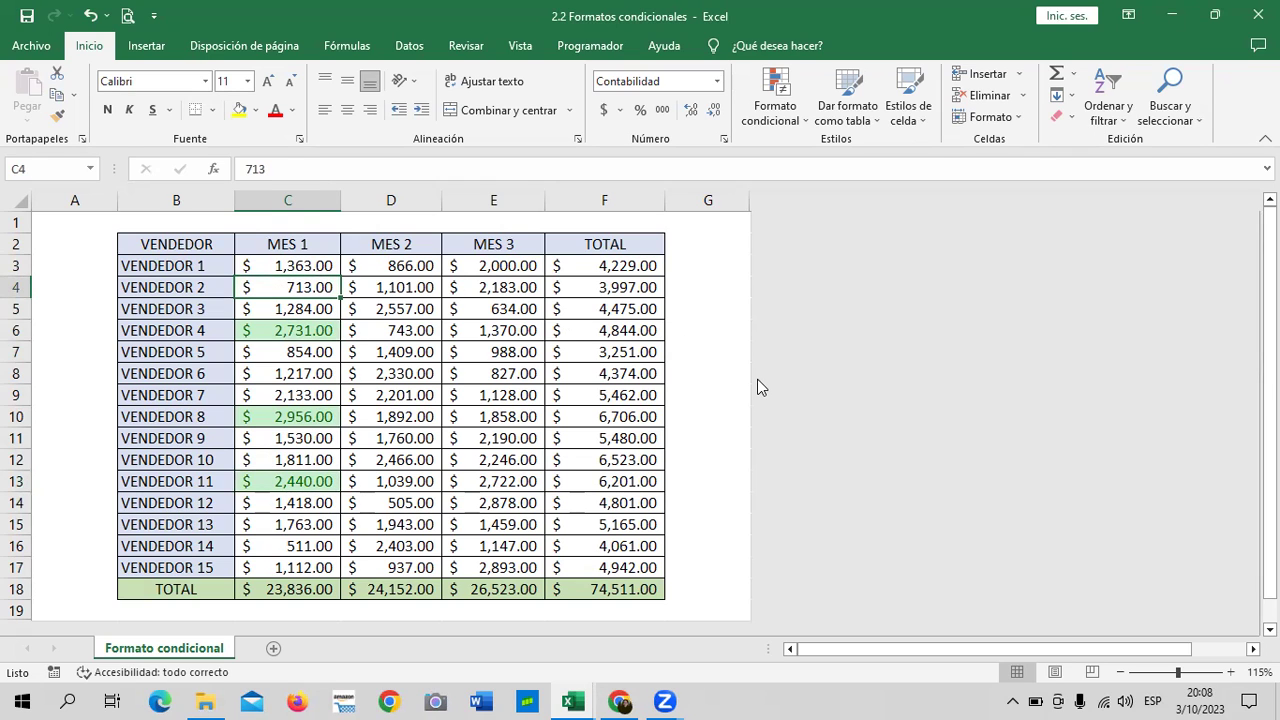
text(3)
text(000)
key(Return)
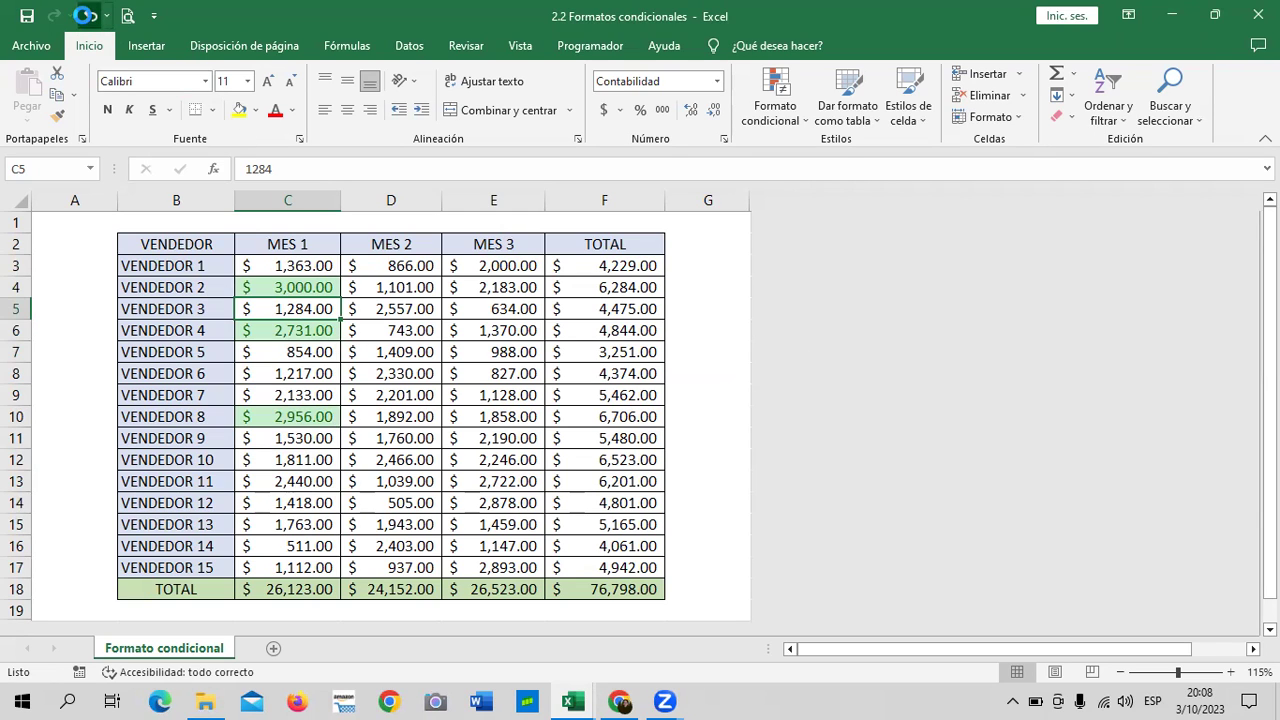
click(85, 15)
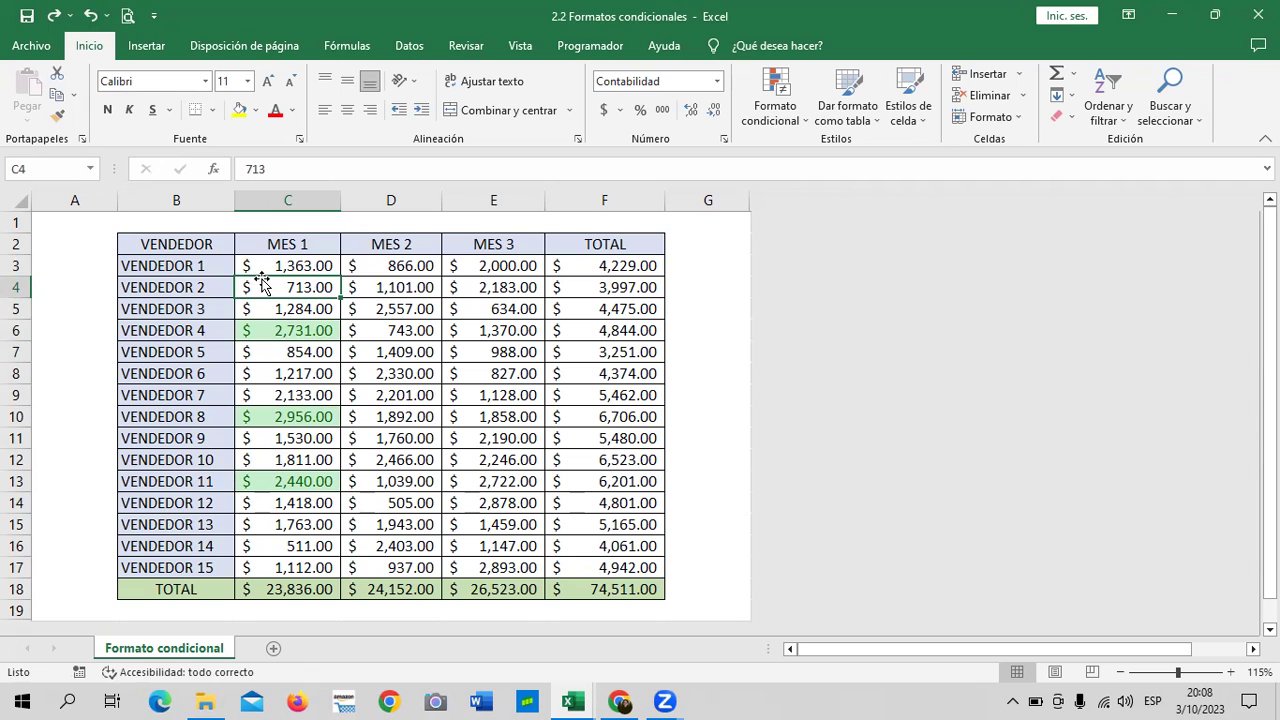
text(3000)
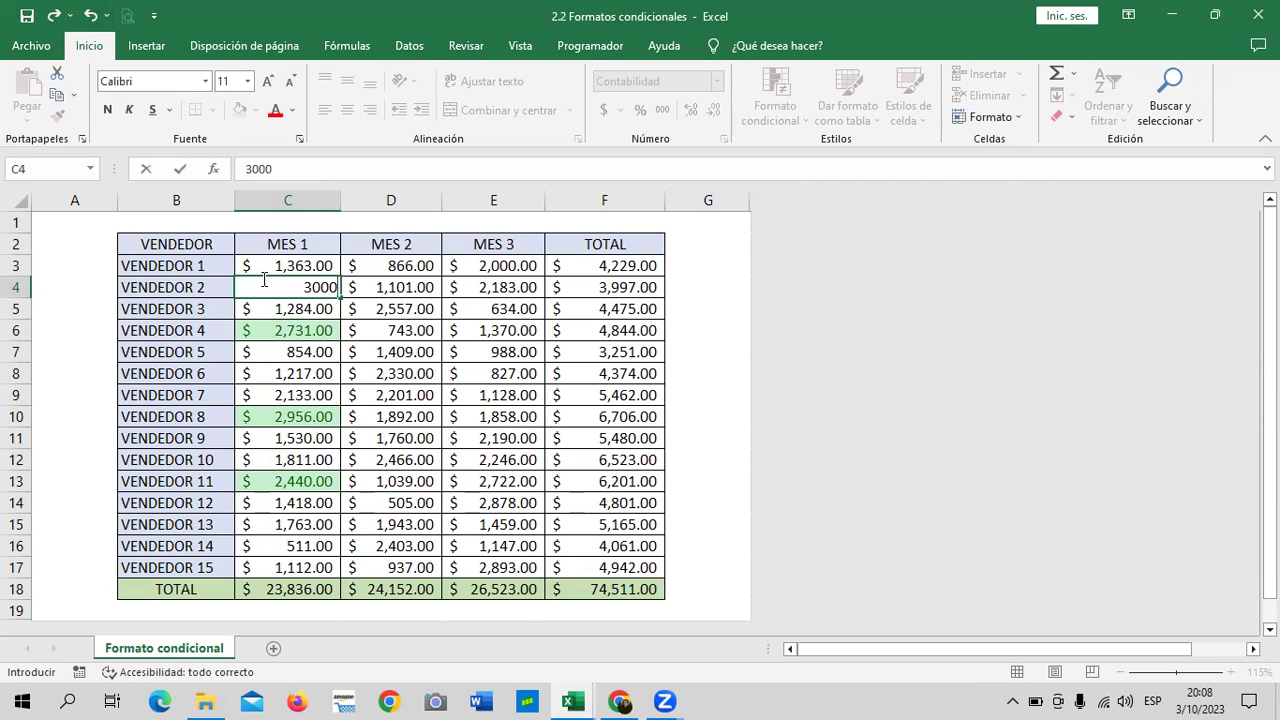
key(Return)
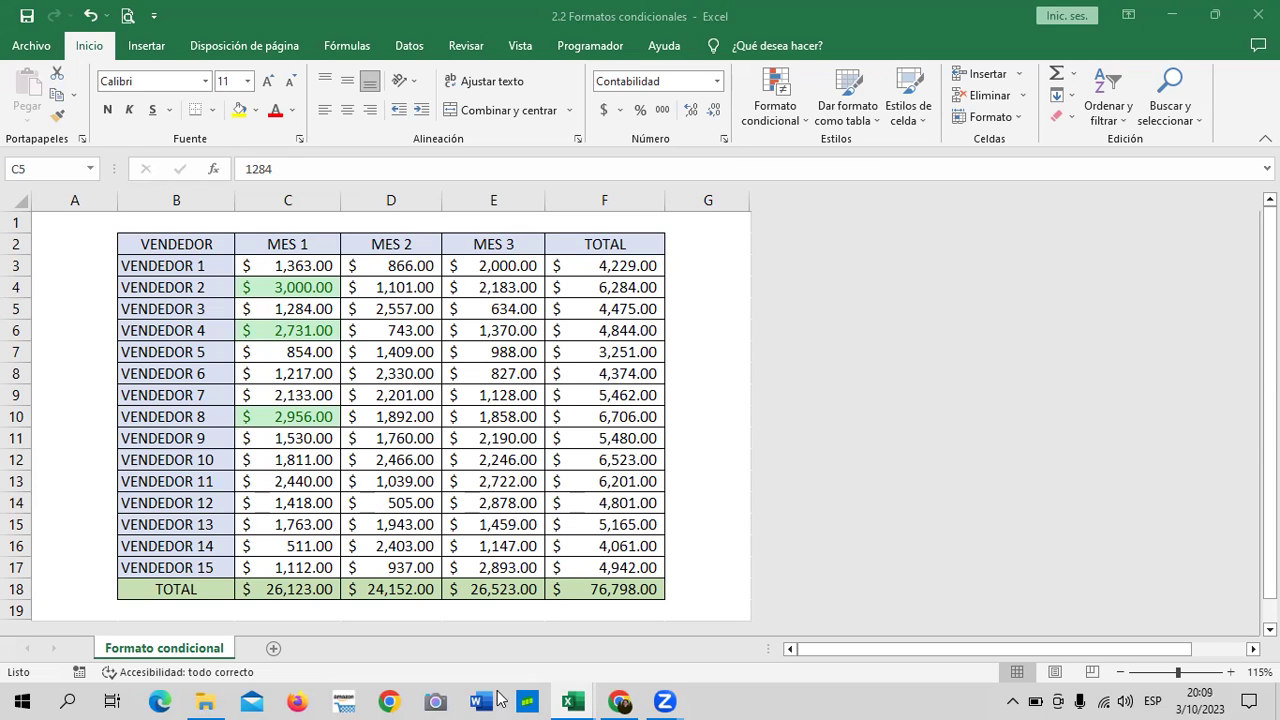
mouse_move(569, 699)
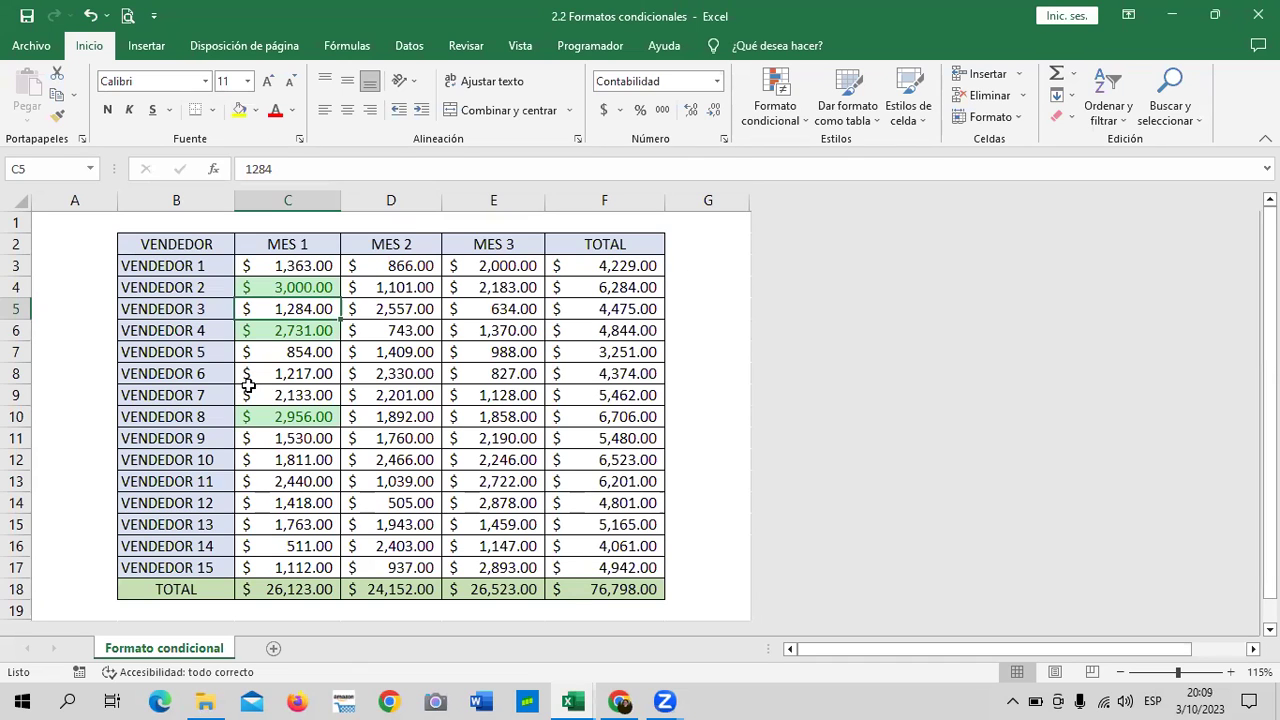
Select C3:C17 and remove its rules with Borrar reglas de las celdas seleccionadas.
click(466, 462)
drag(289, 265, 299, 567)
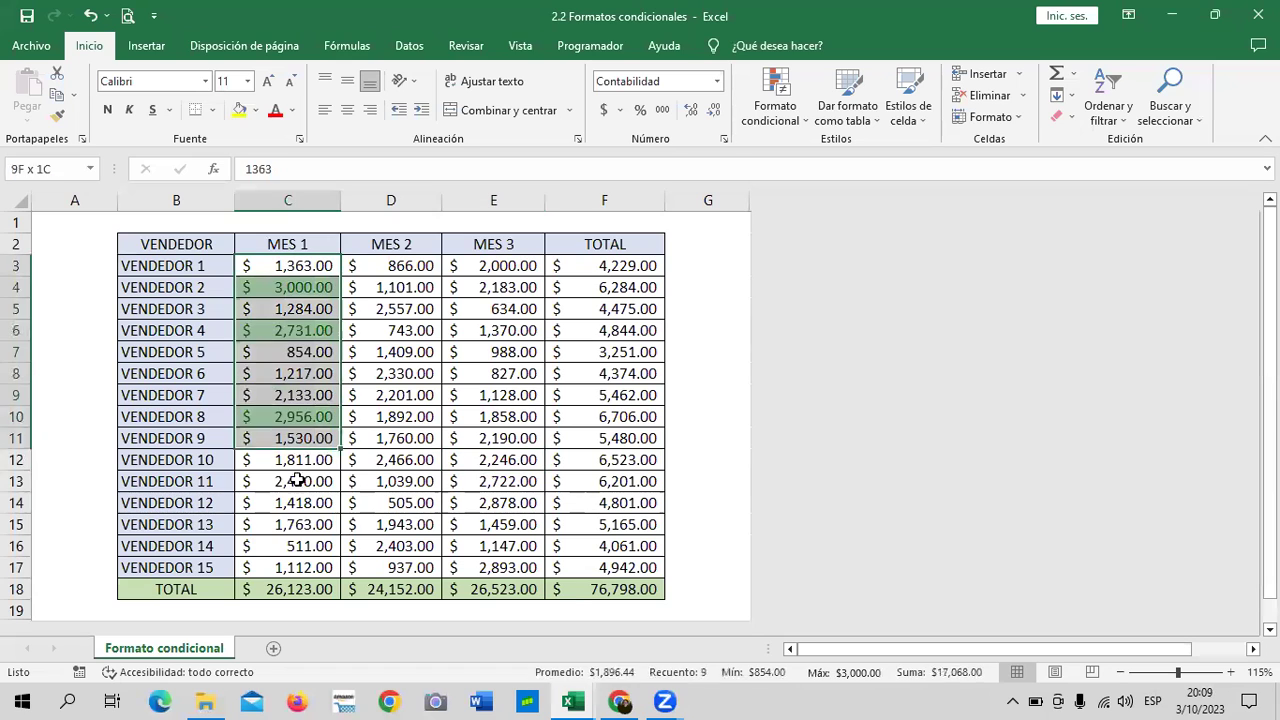
click(425, 460)
drag(310, 263, 300, 566)
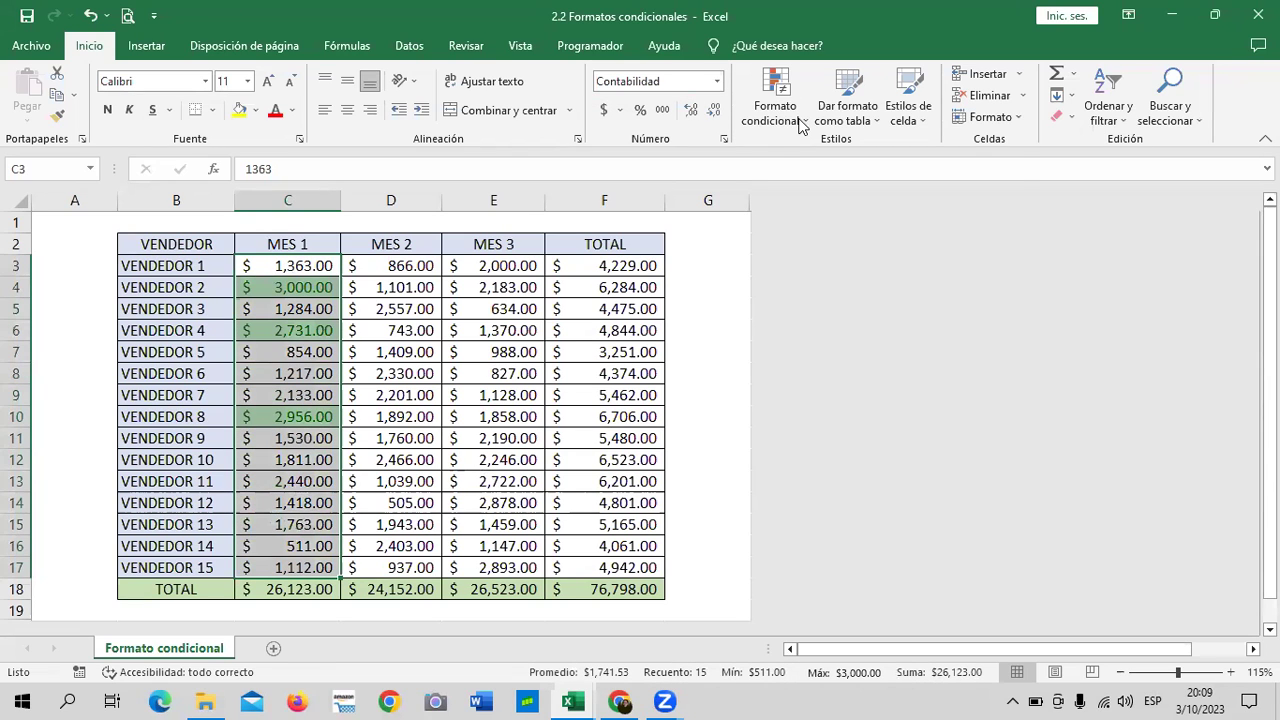
click(800, 123)
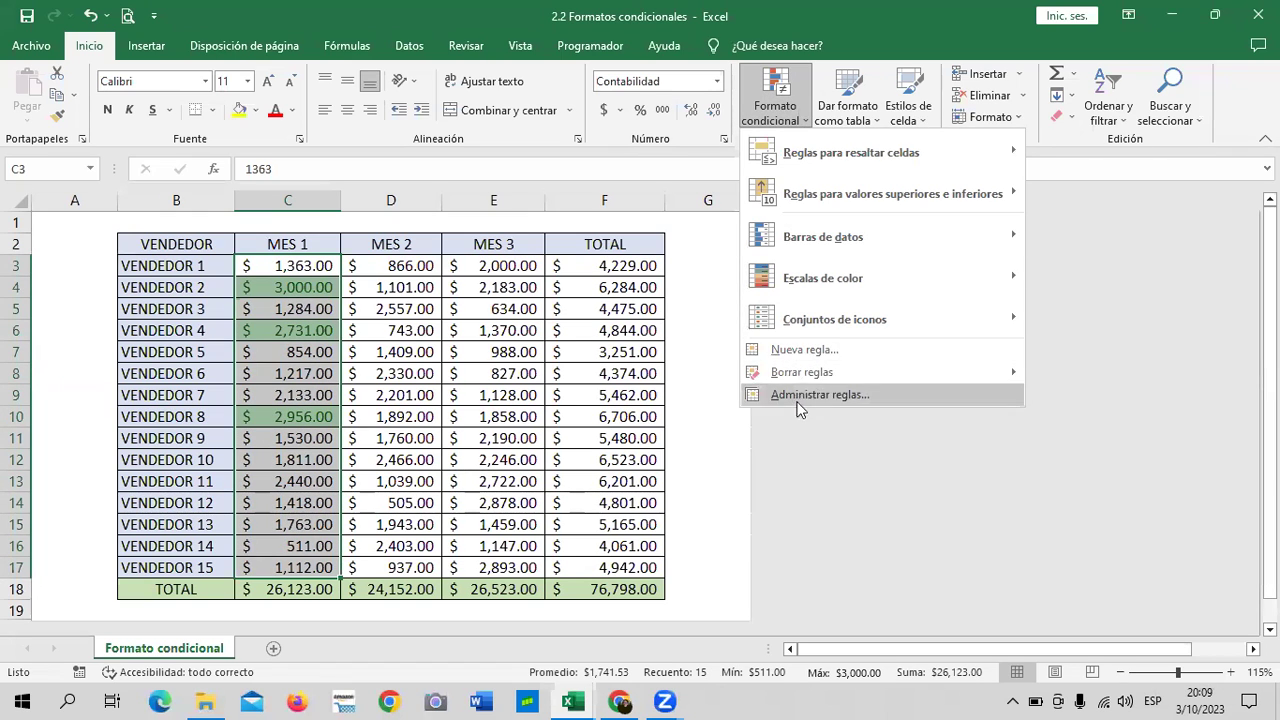
mouse_move(815, 378)
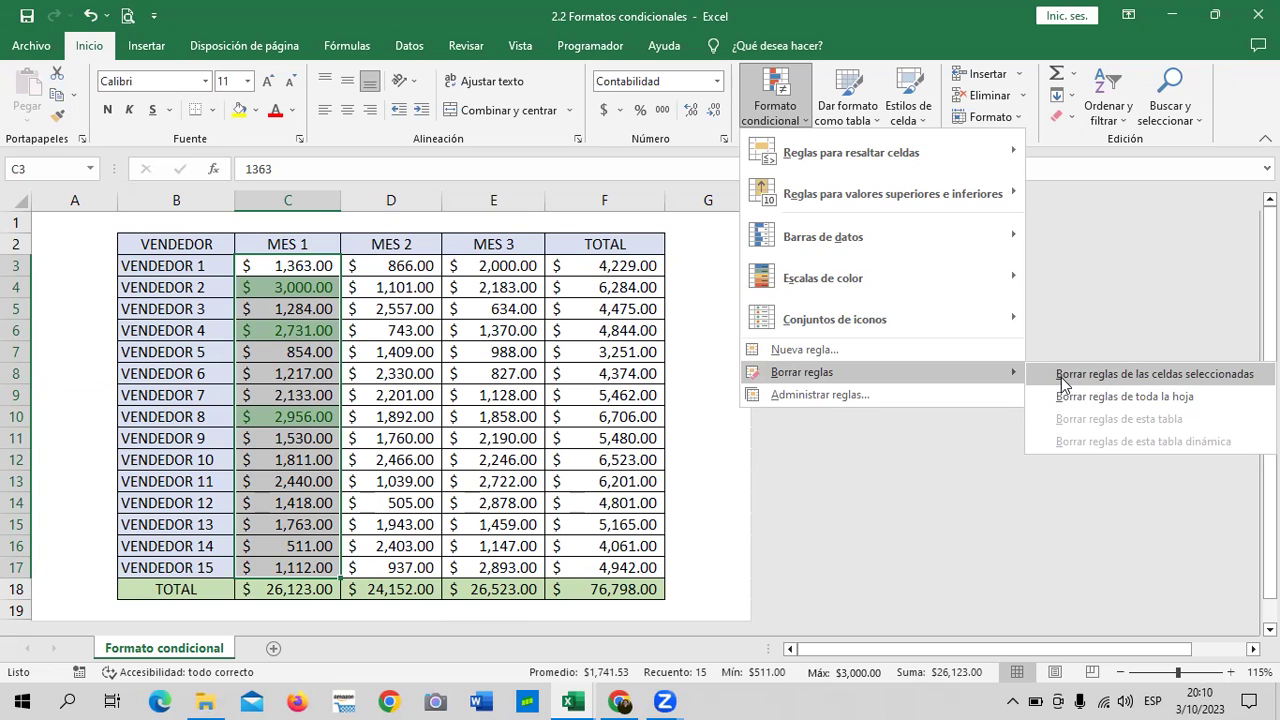
click(1061, 378)
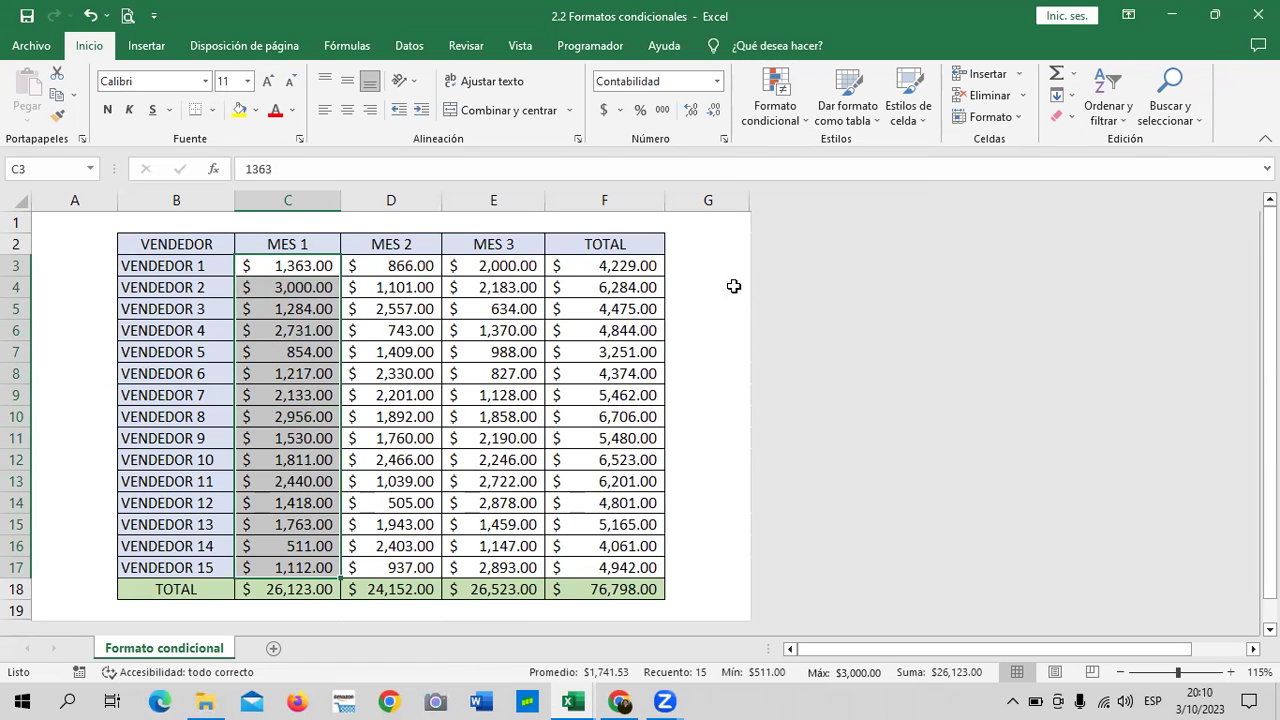
click(697, 283)
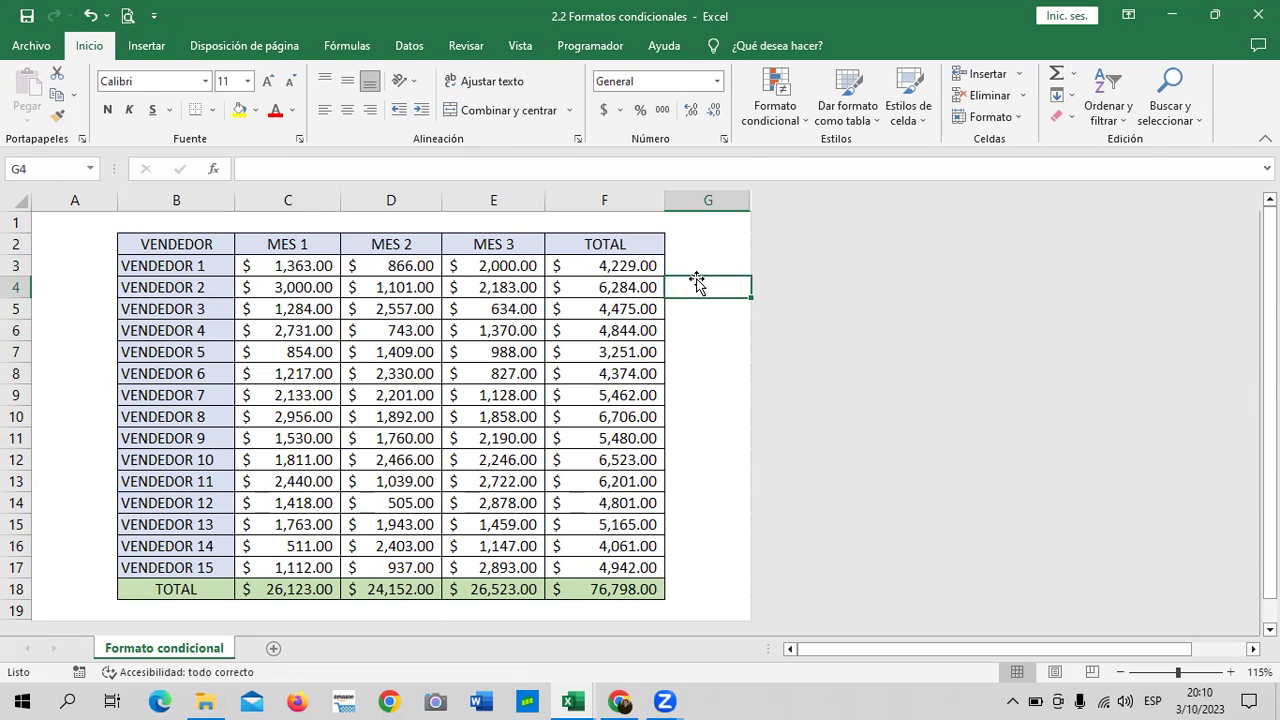
Reselect the MES 1 values C3:C17.
drag(703, 265, 709, 251)
click(704, 331)
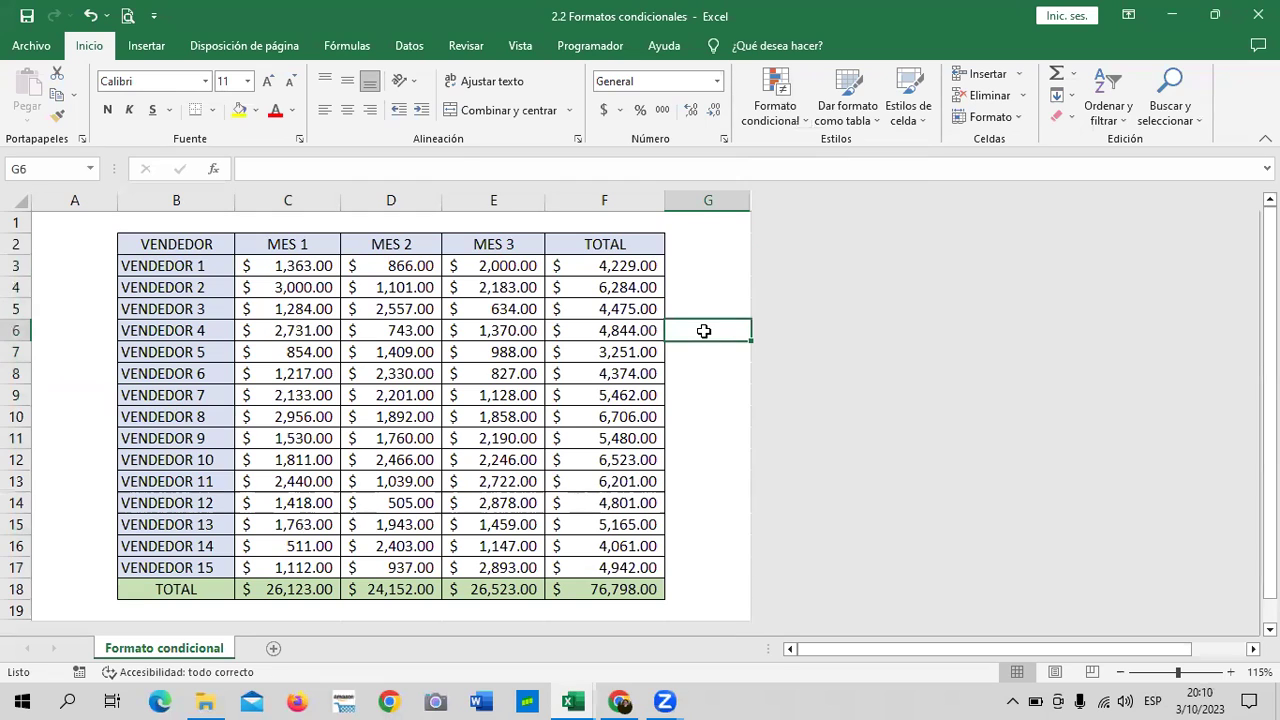
click(702, 434)
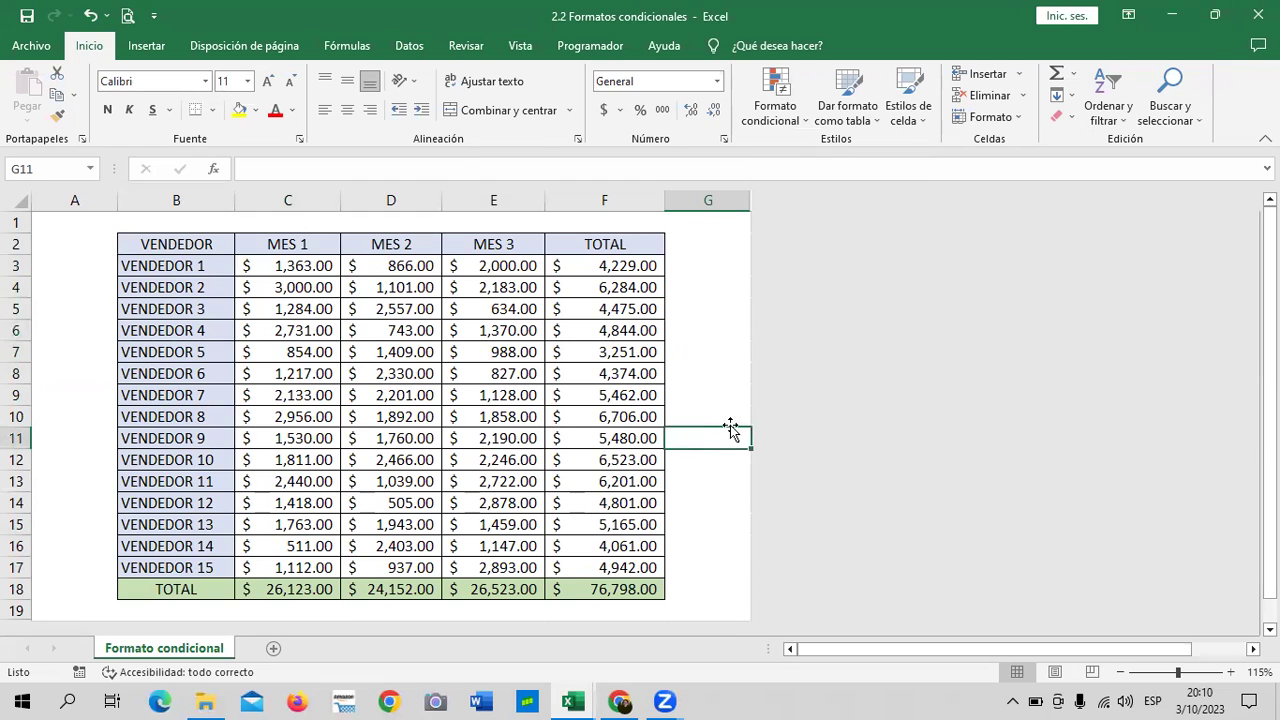
drag(311, 266, 314, 567)
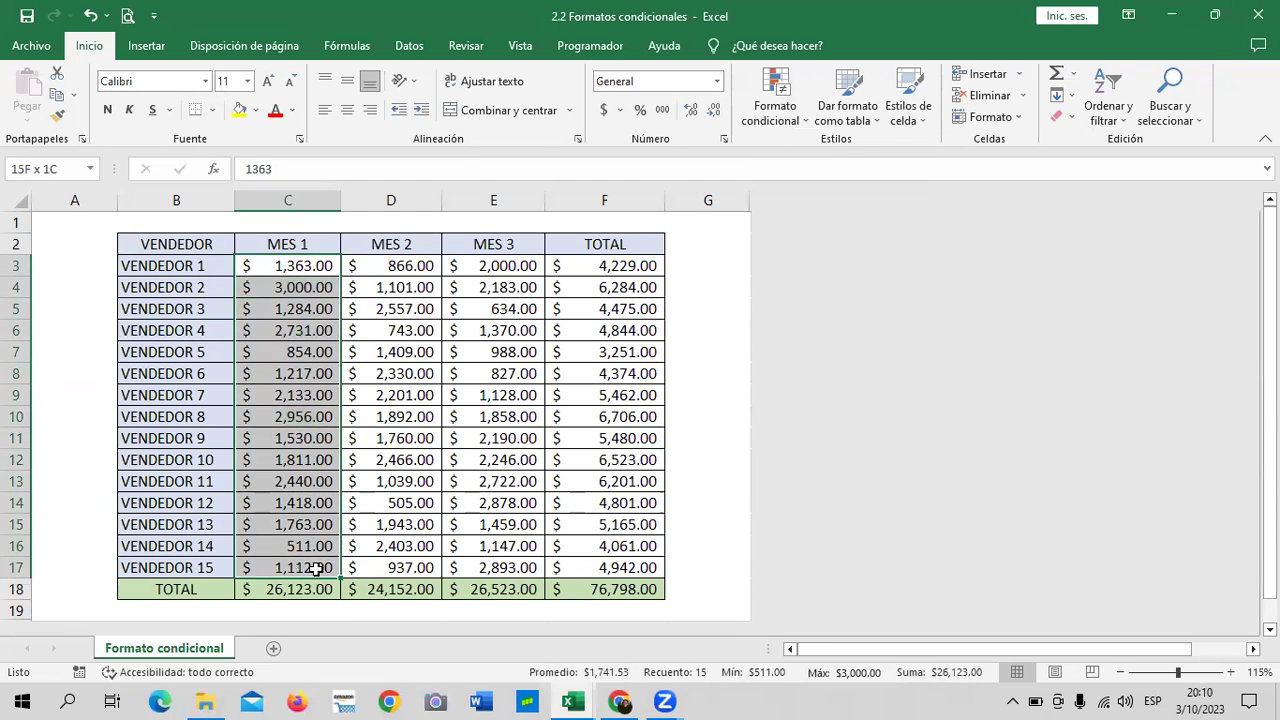
Start a new 10 superiores rule on the MES 1 values and reduce it to 3.
click(800, 122)
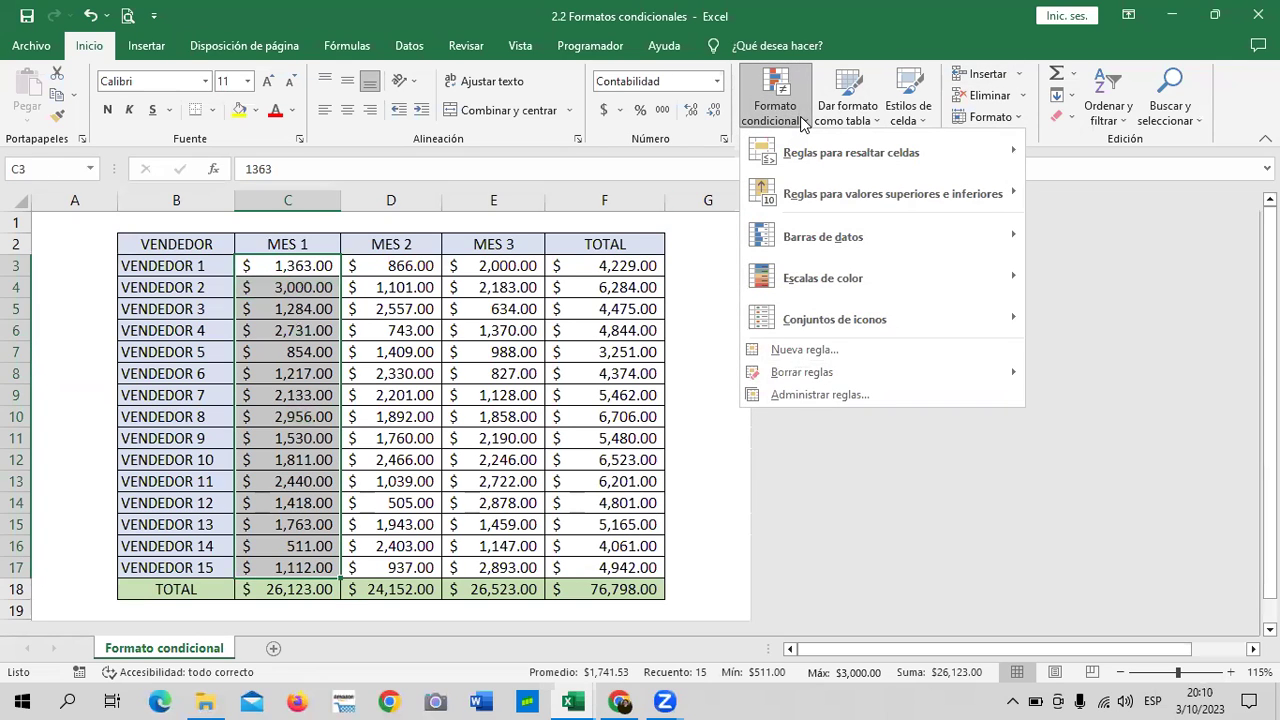
mouse_move(831, 199)
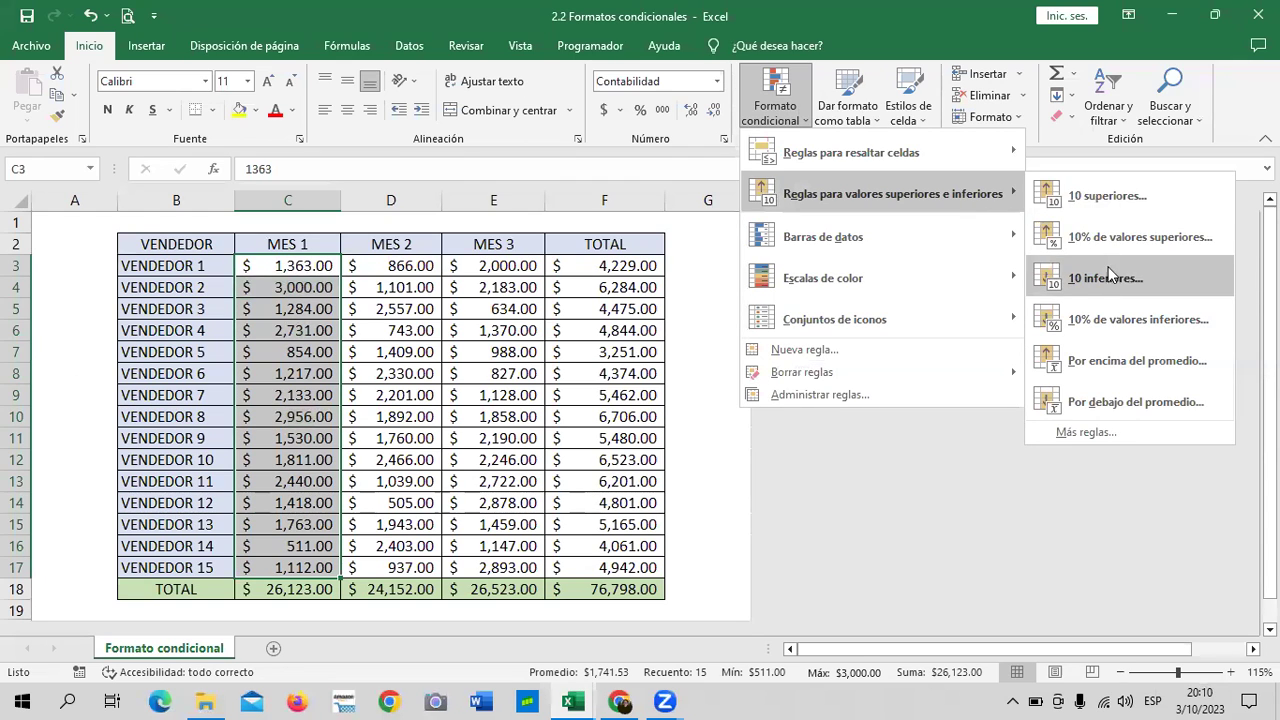
click(1153, 203)
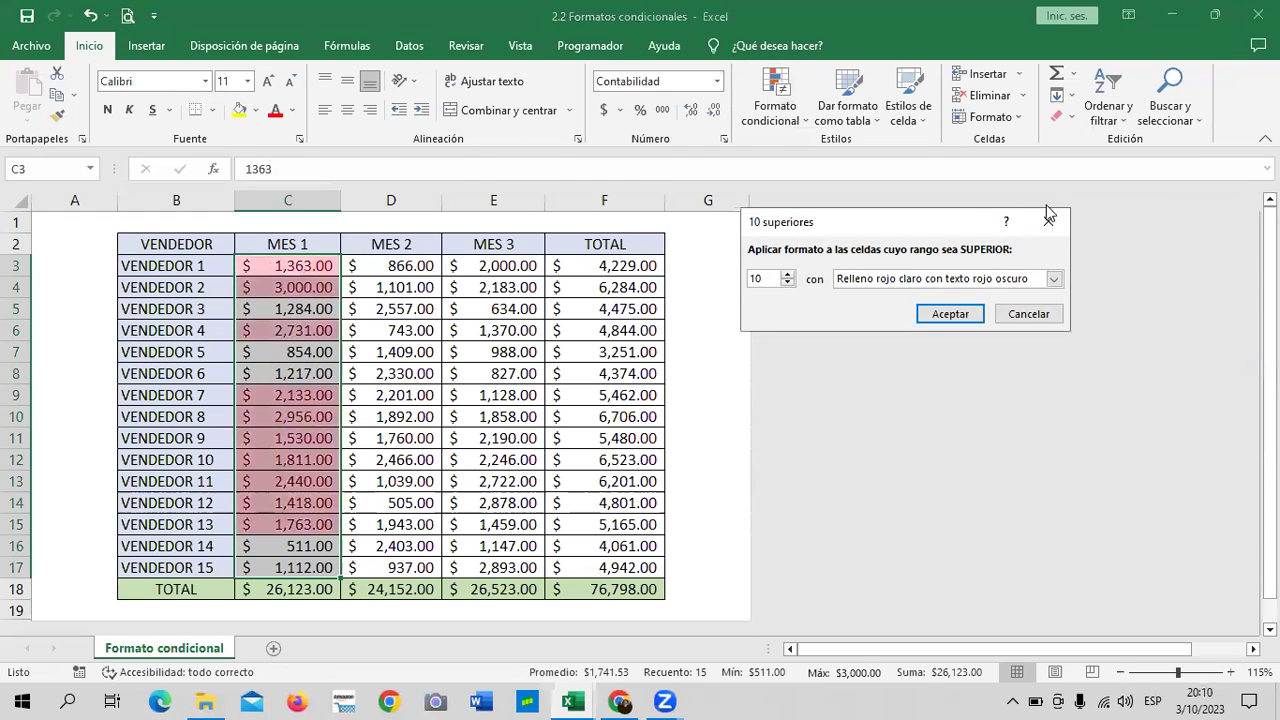
click(788, 285)
click(788, 285)
click(788, 285)
click(788, 285)
click(788, 285)
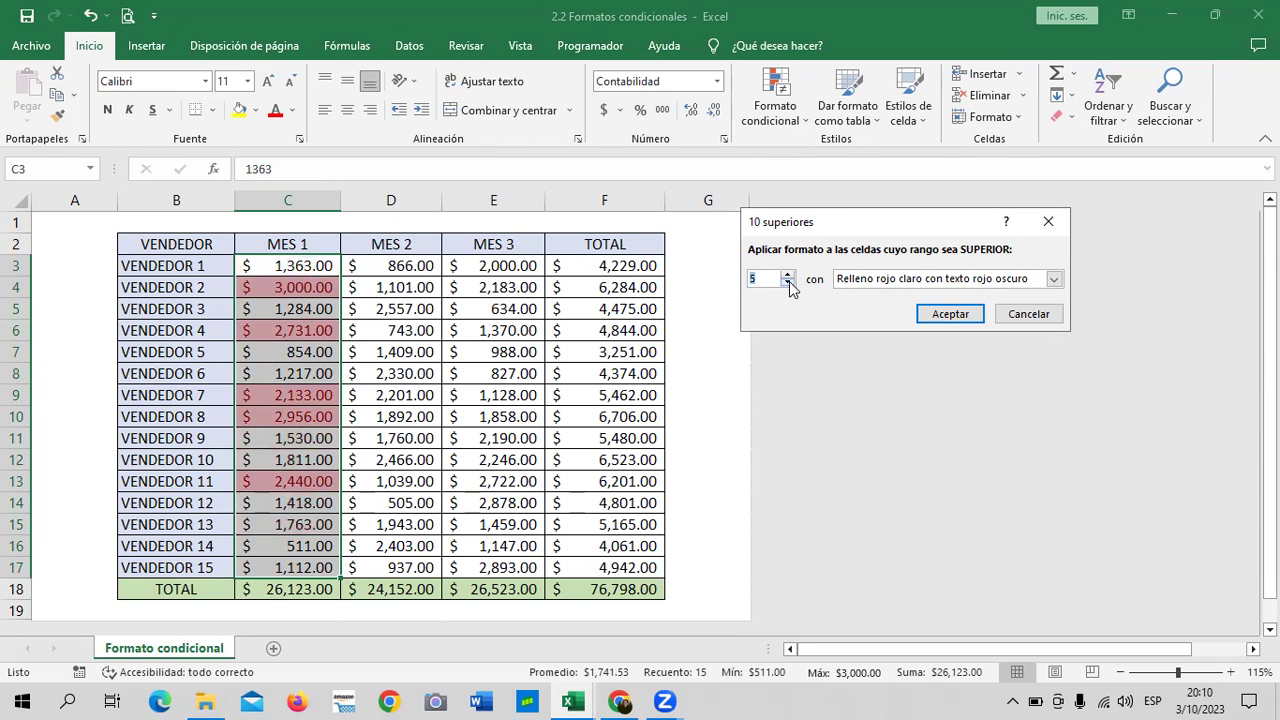
click(788, 285)
click(788, 285)
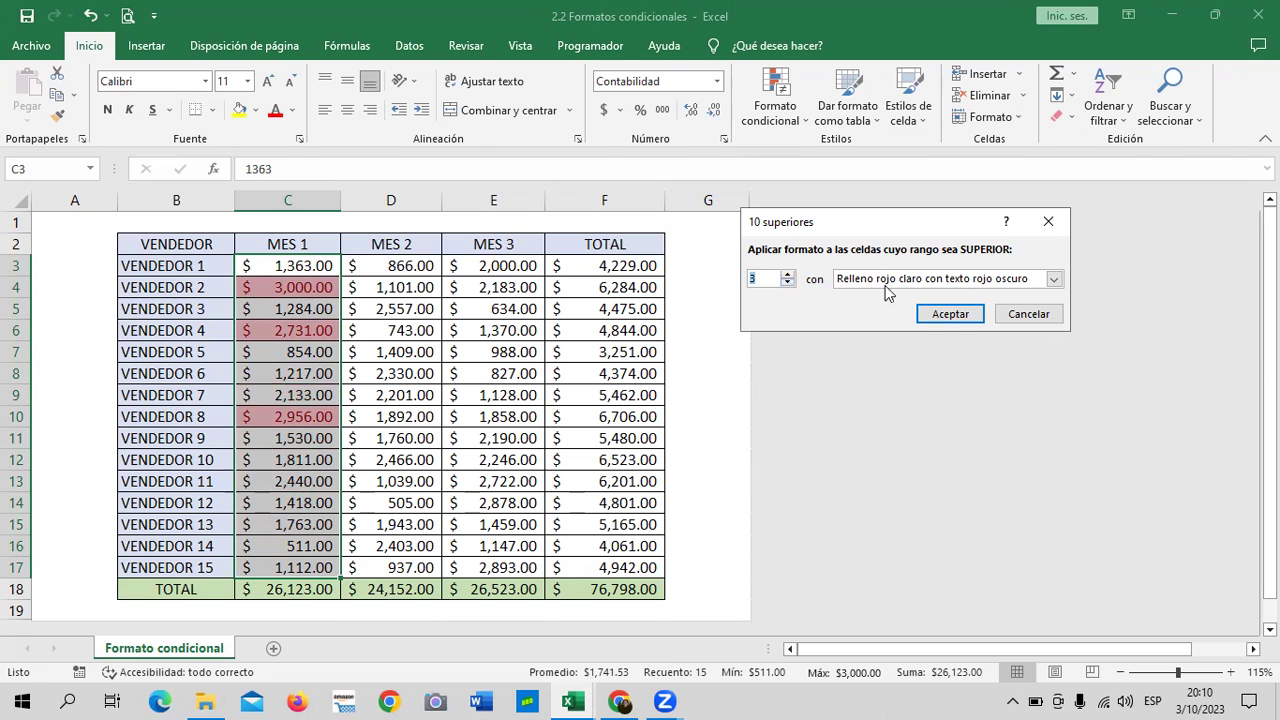
Apply green fill with dark green text, highlighting 3,000, 2,731 and 2,956.
click(1054, 279)
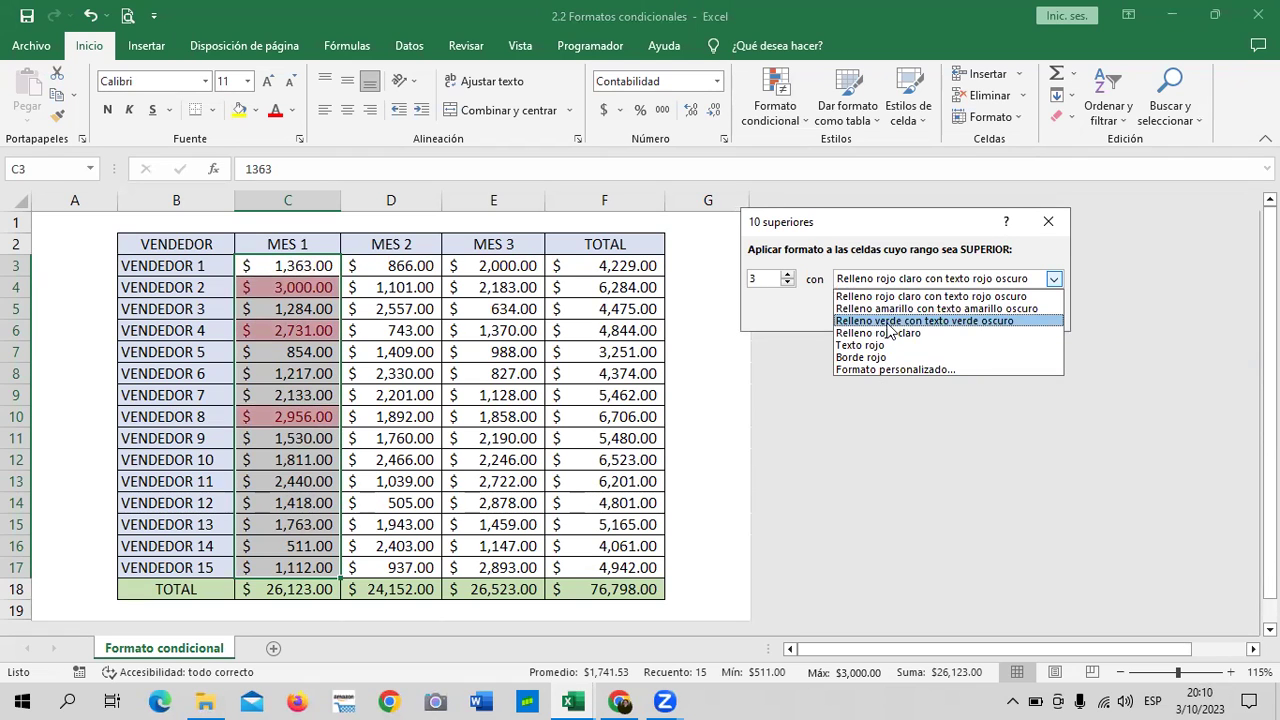
click(887, 321)
click(951, 318)
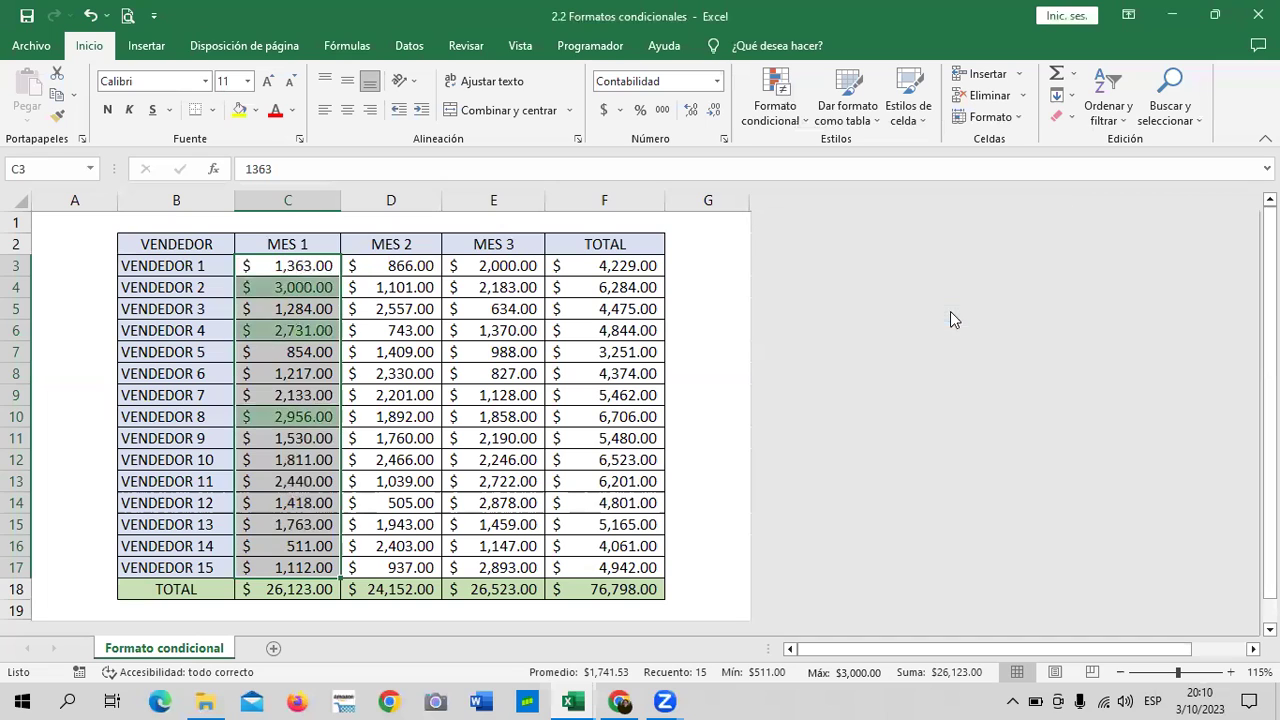
click(704, 307)
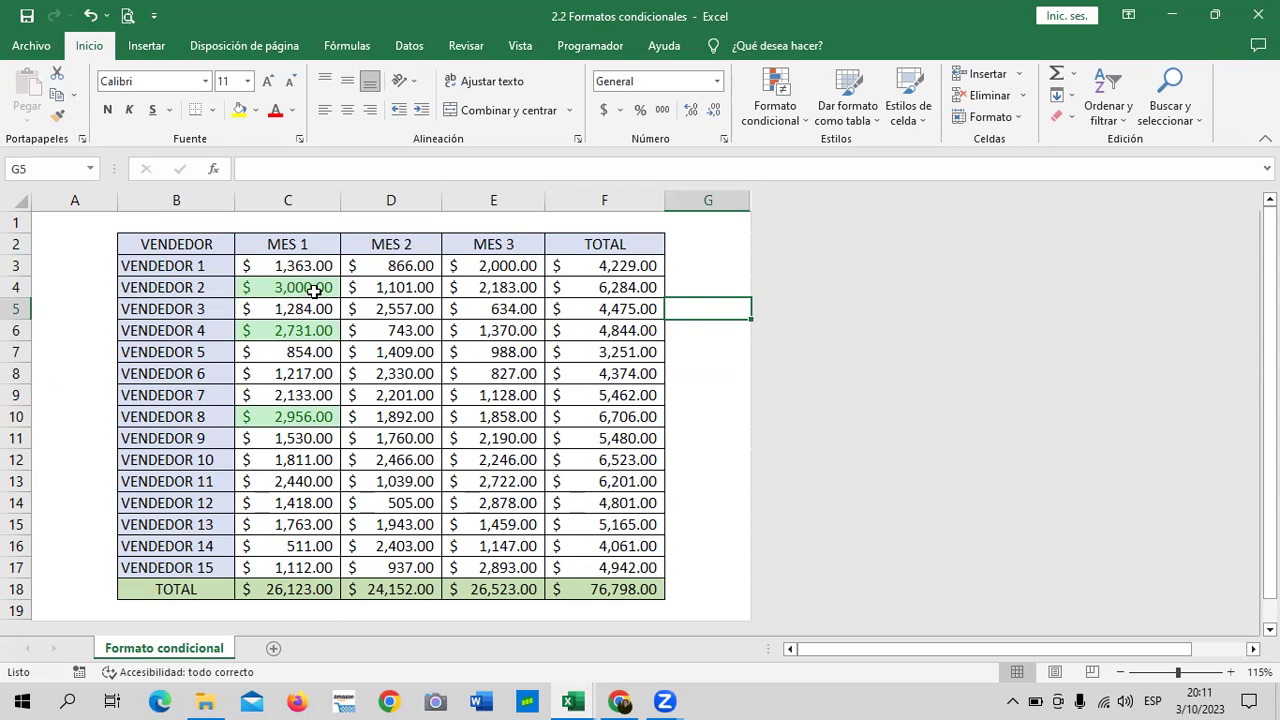
Restore VENDEDOR 2's MES 1 sales to 713, returning the green highlight to 2,440.
click(314, 287)
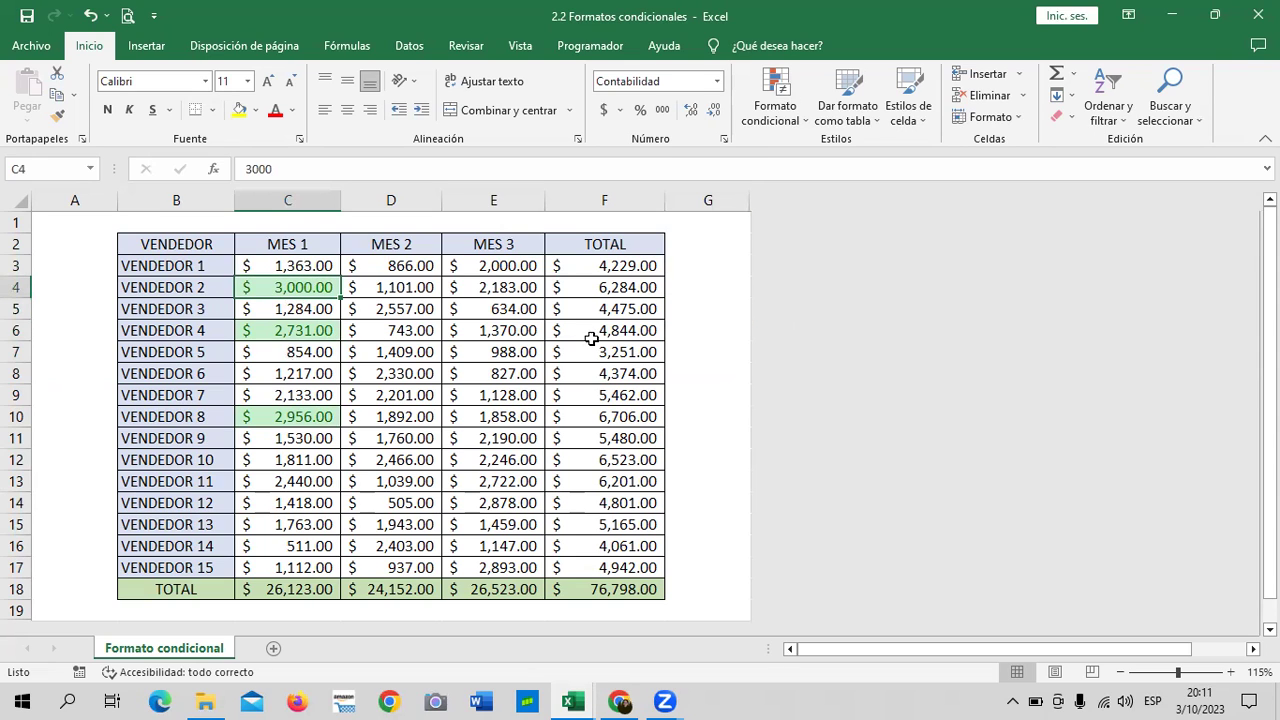
text(713)
key(Return)
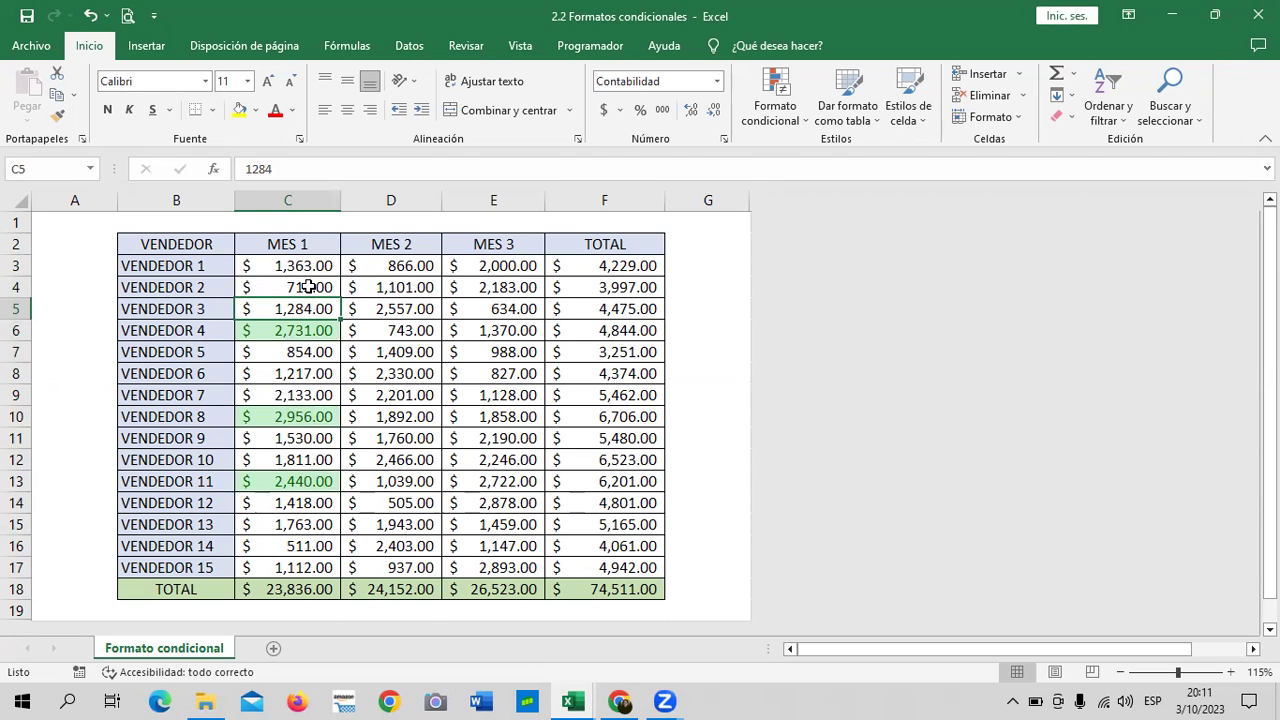
click(288, 484)
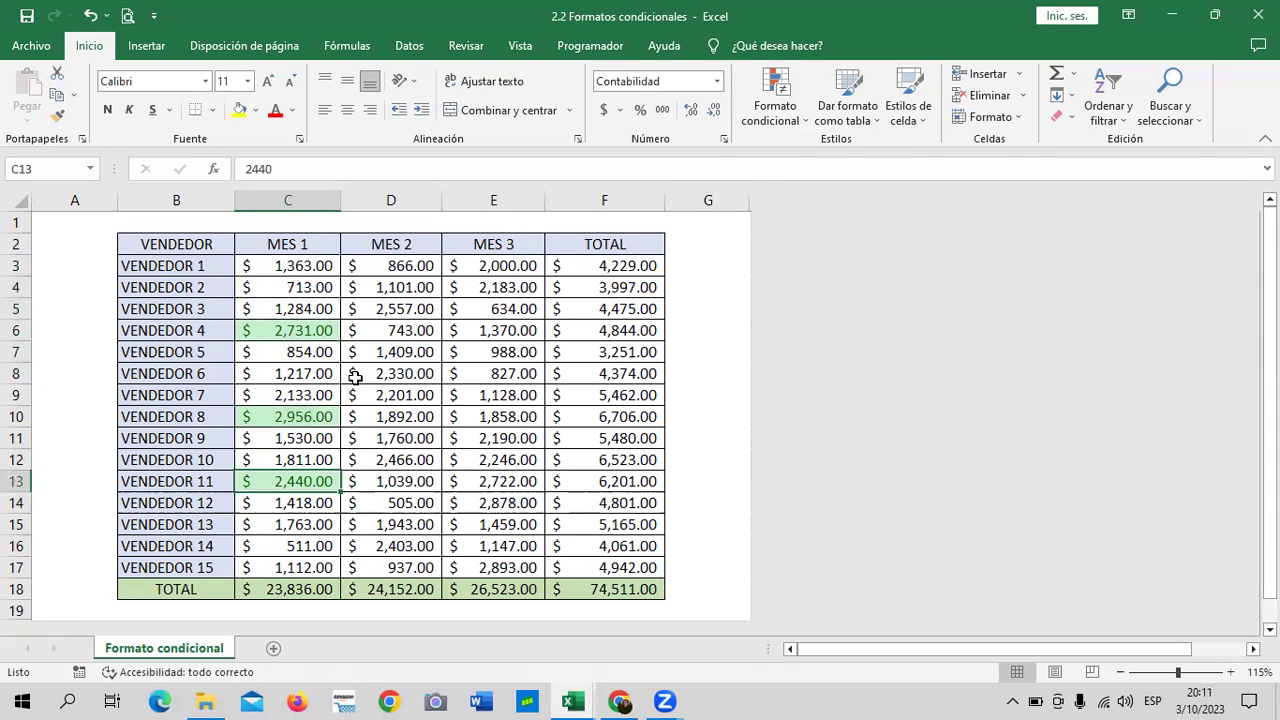
Select the MES 1 values C3:C17 for all fifteen vendors.
click(716, 348)
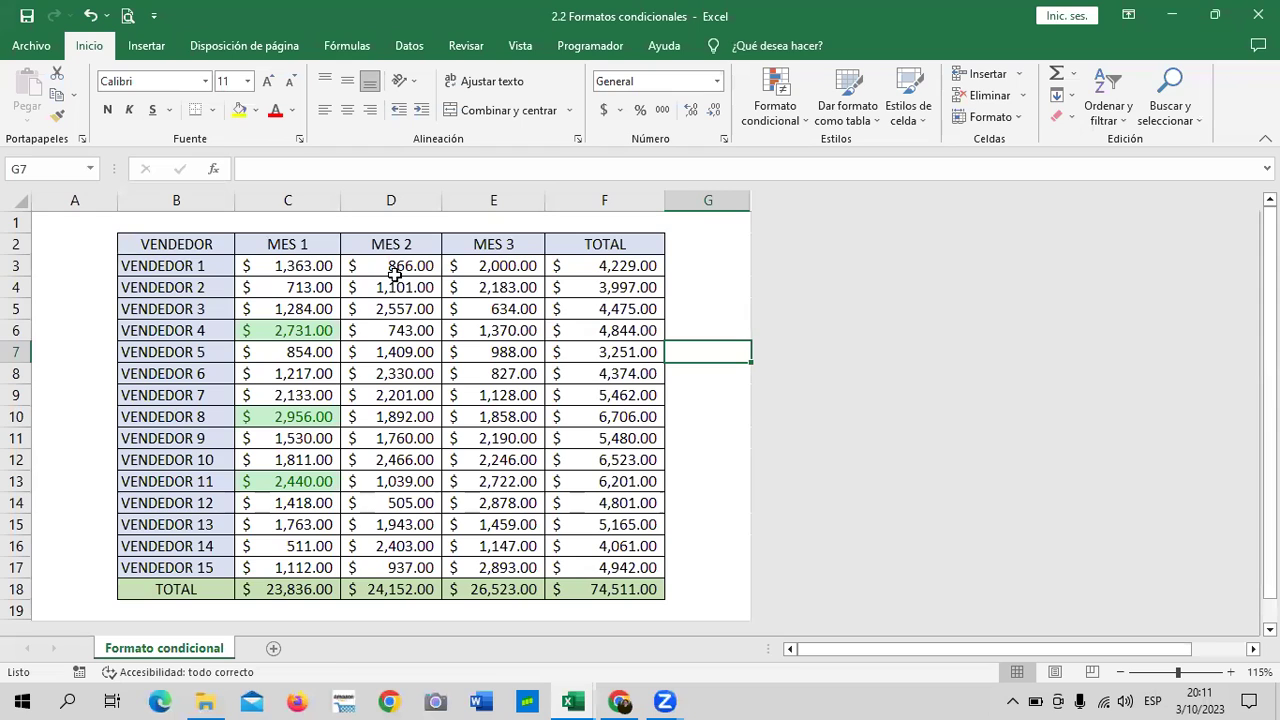
click(704, 290)
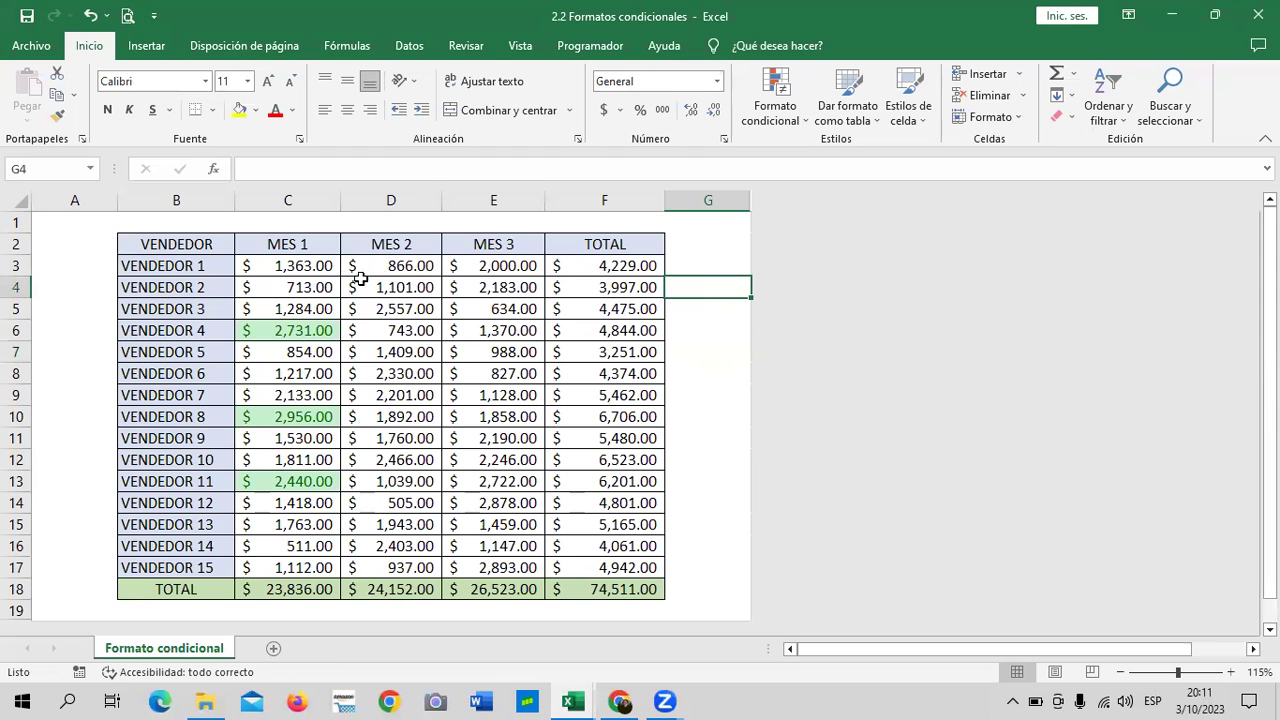
drag(306, 264, 302, 566)
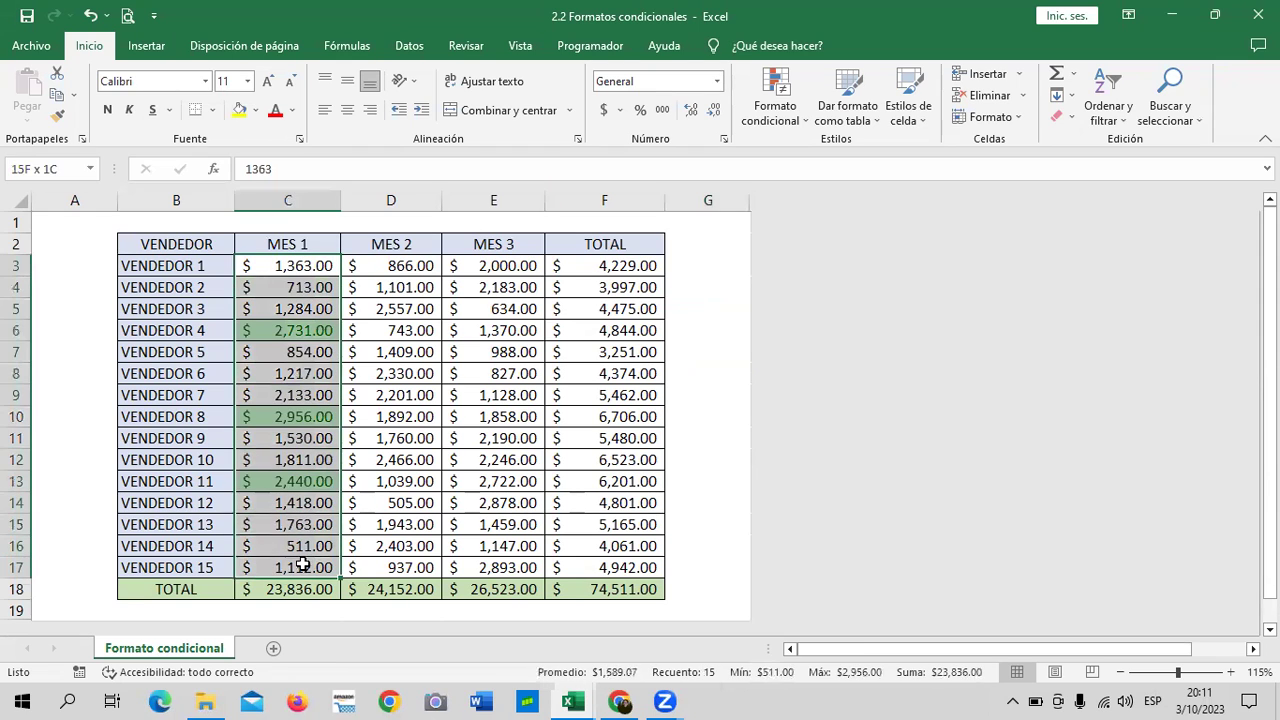
Add a bottom-3 rule to MES 1 with light red fill and dark red text, marking 713, 854 and 511.
click(797, 121)
mouse_move(817, 206)
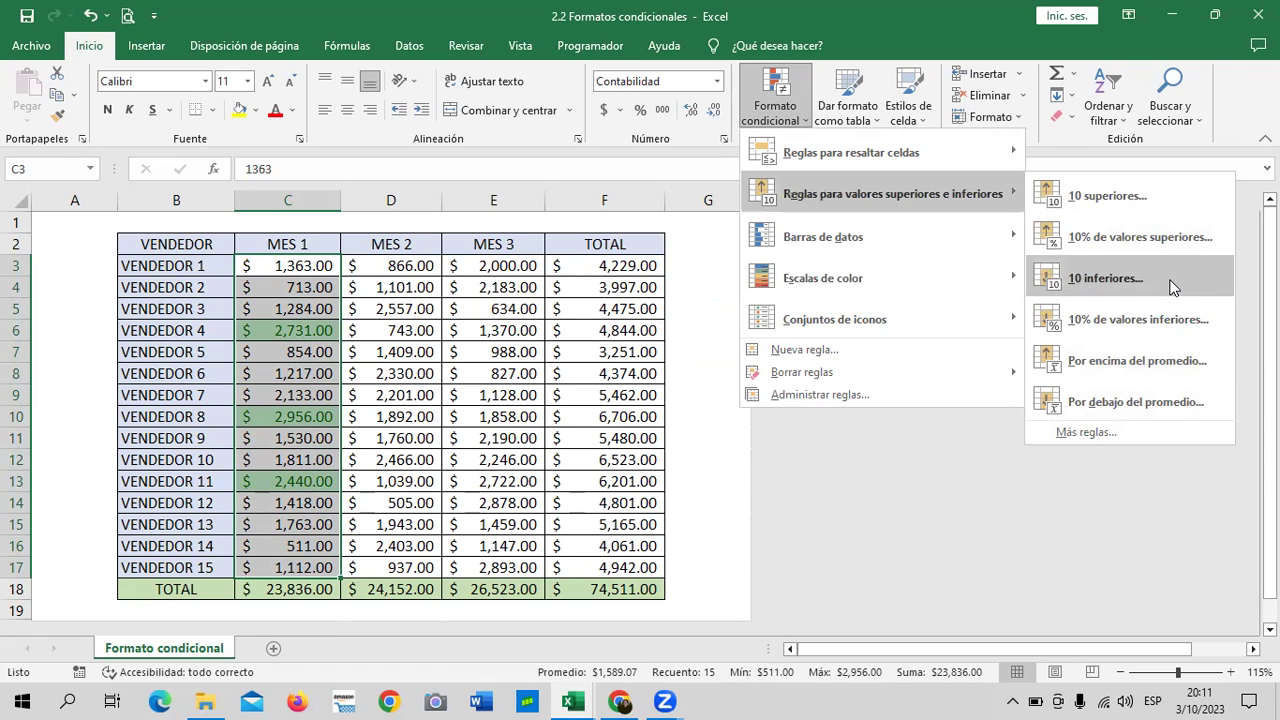
click(1105, 278)
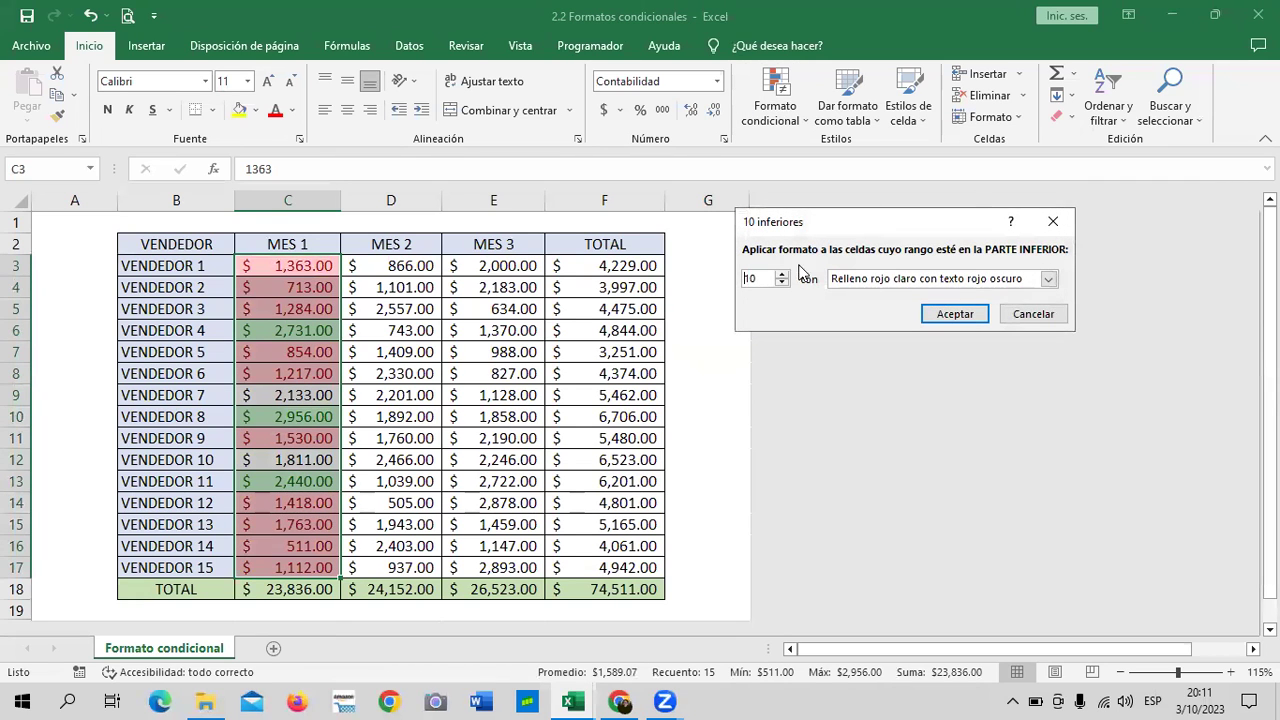
click(782, 283)
click(782, 283)
click(782, 283)
click(782, 283)
click(782, 283)
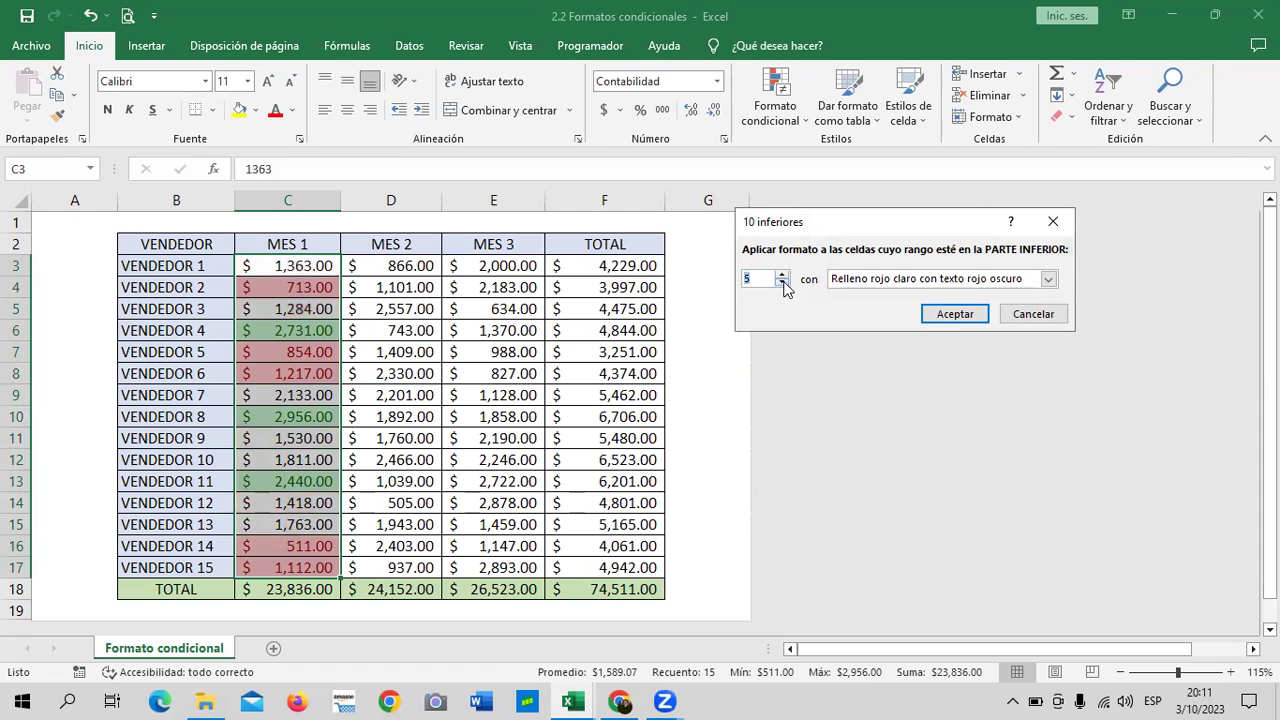
click(782, 283)
click(782, 283)
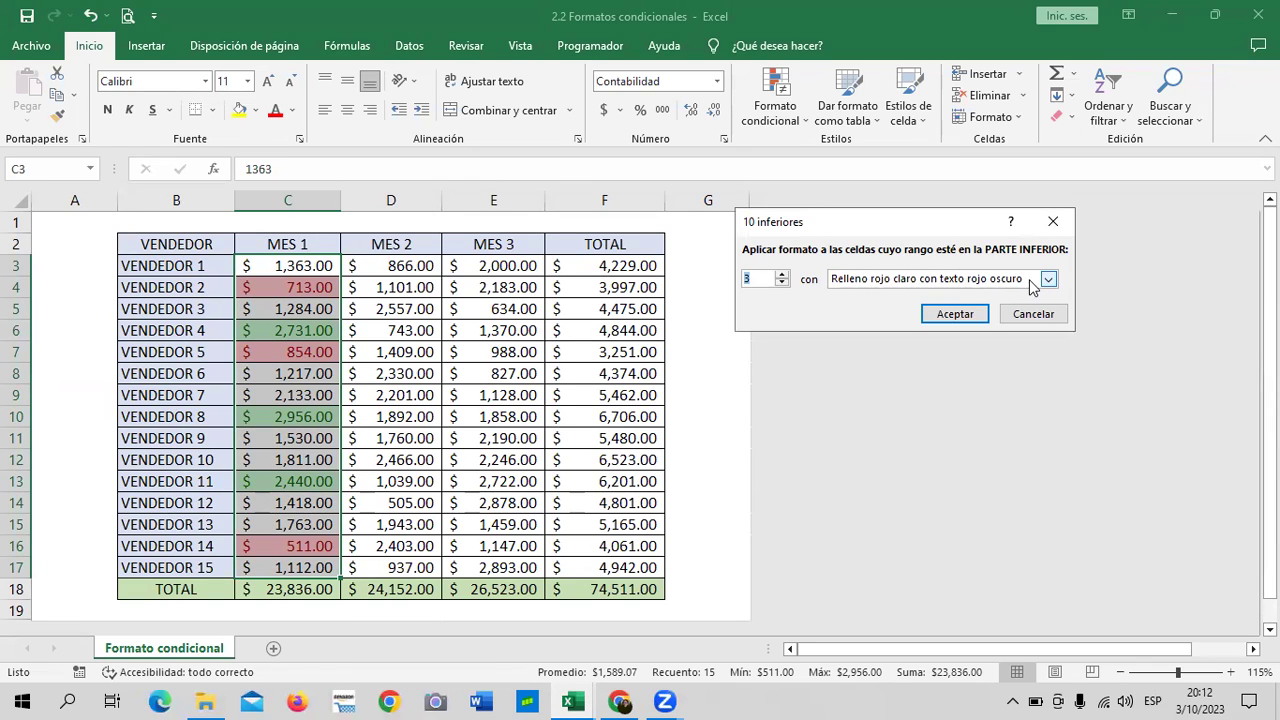
click(966, 314)
click(702, 290)
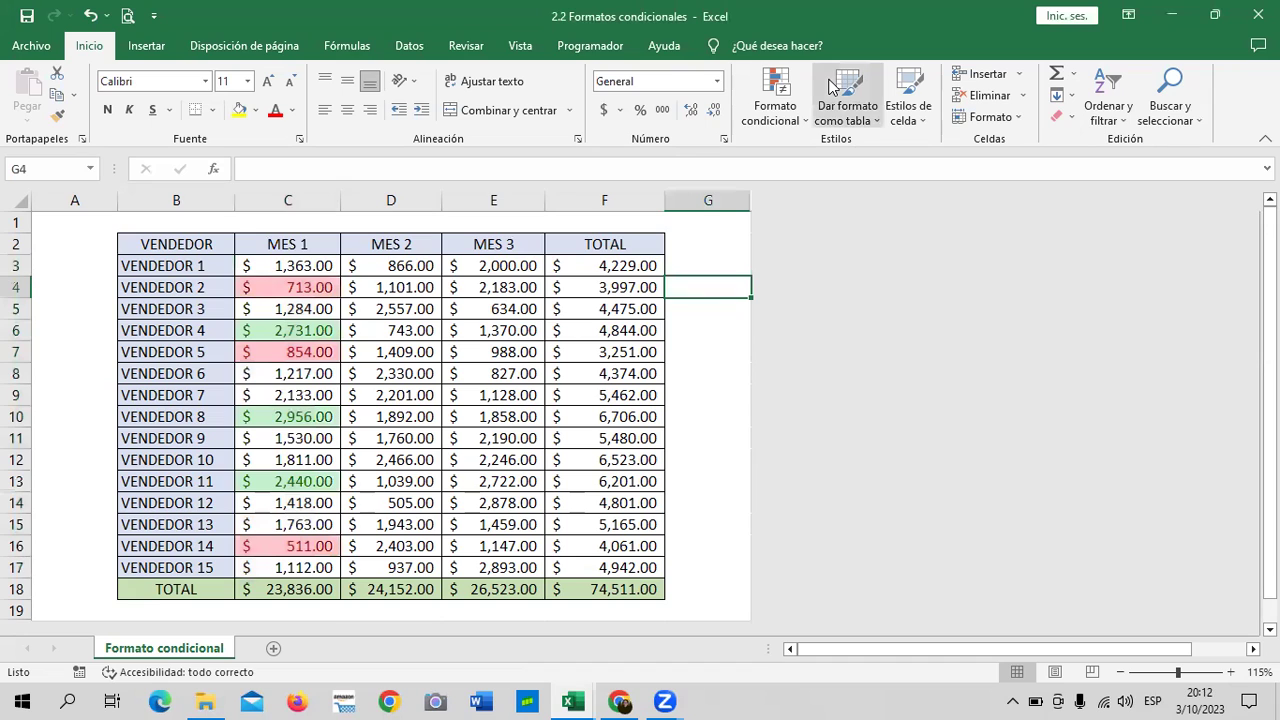
Check the red-highlighted cells C4 and C7, then enter 1,500 in C16 to test the rule.
click(265, 288)
click(255, 354)
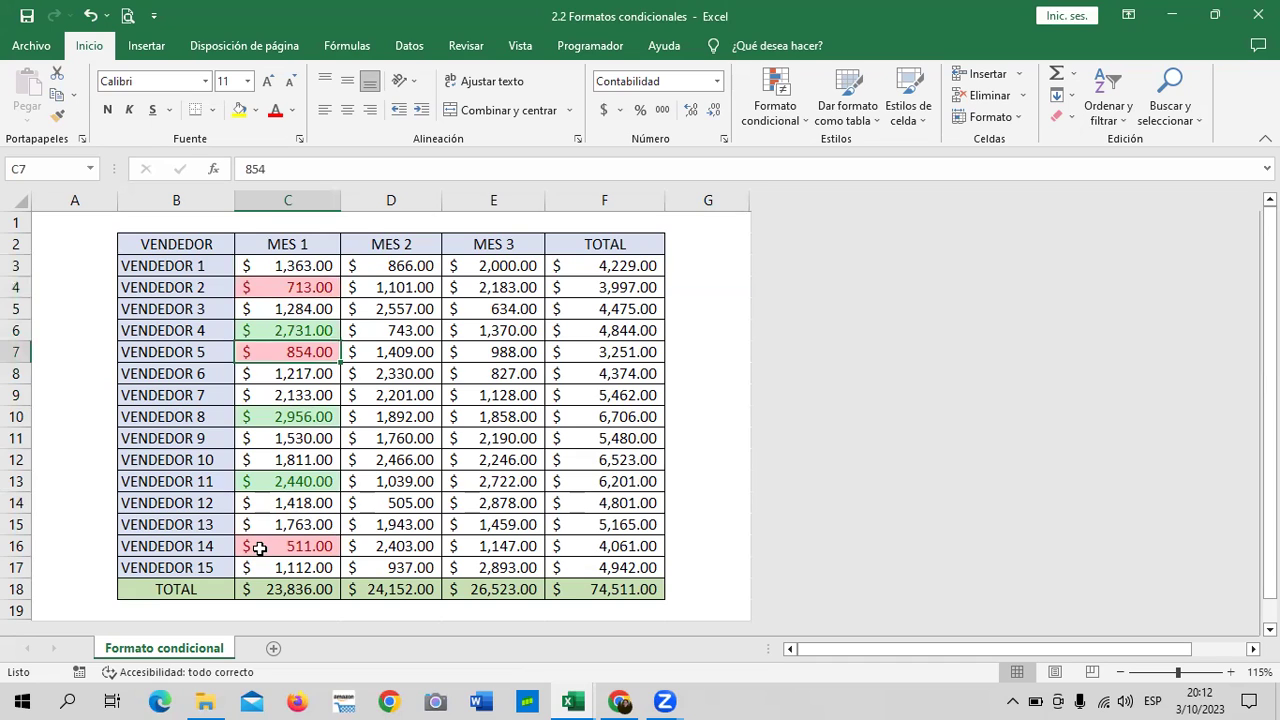
click(308, 548)
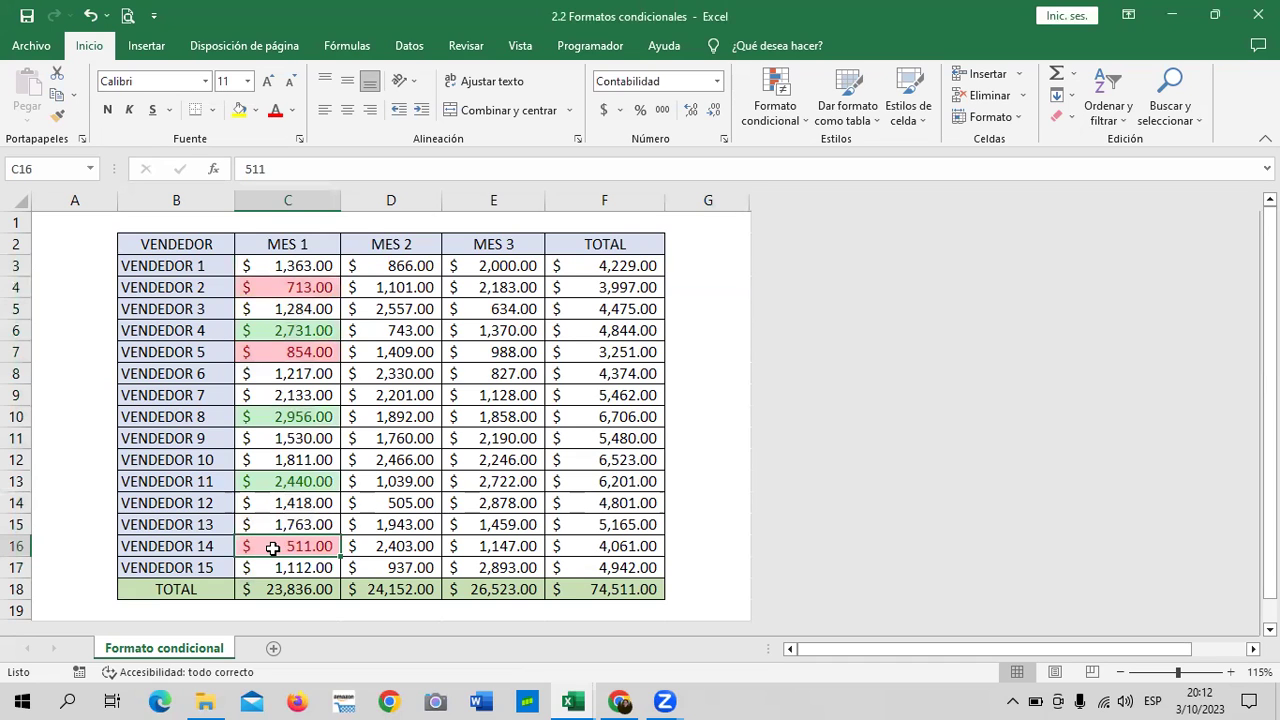
key(ctrl+shift+asciitilde)
text(2)
key(BackSpace)
text(1,500)
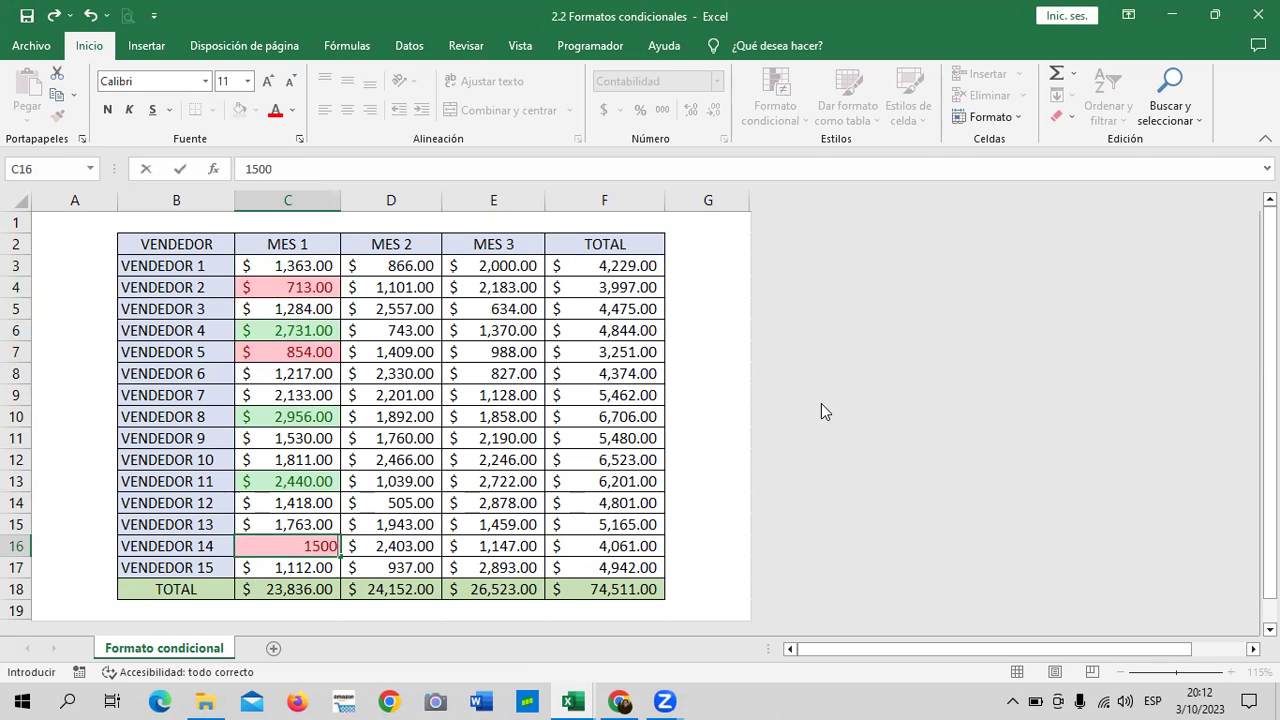
key(Return)
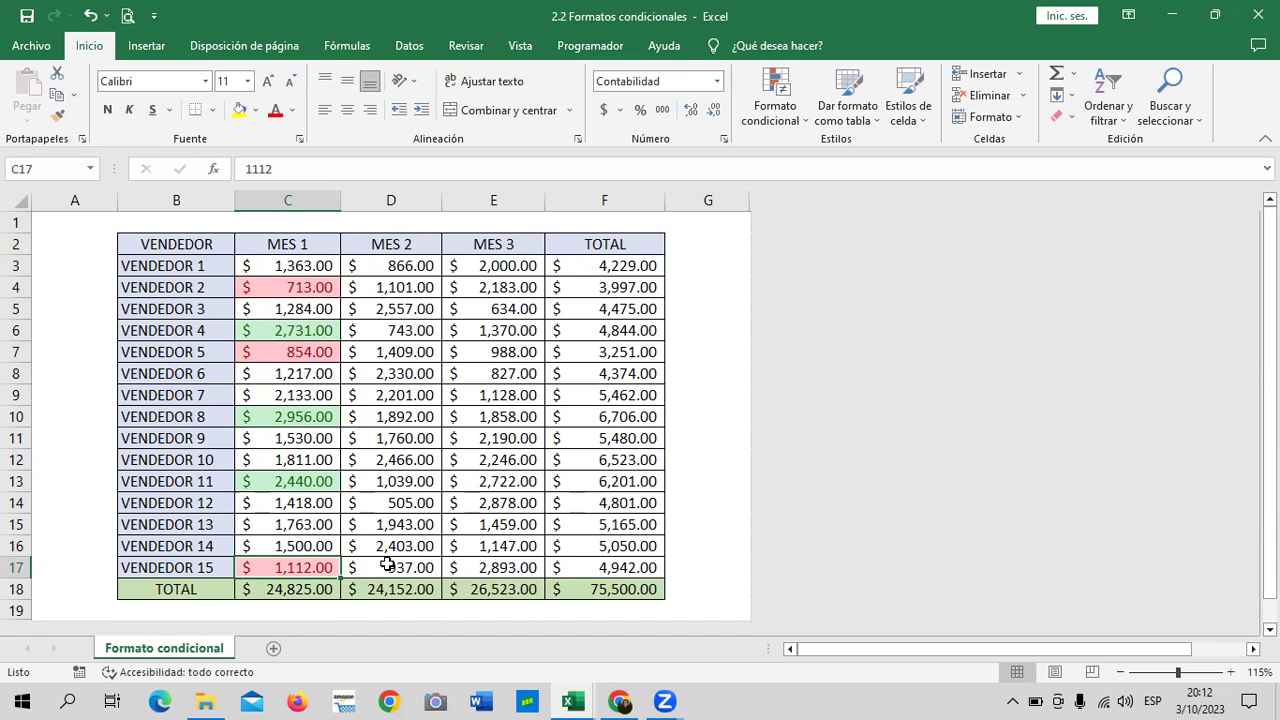
Restore C16 to 825, returning it to the light-red bottom three.
click(320, 546)
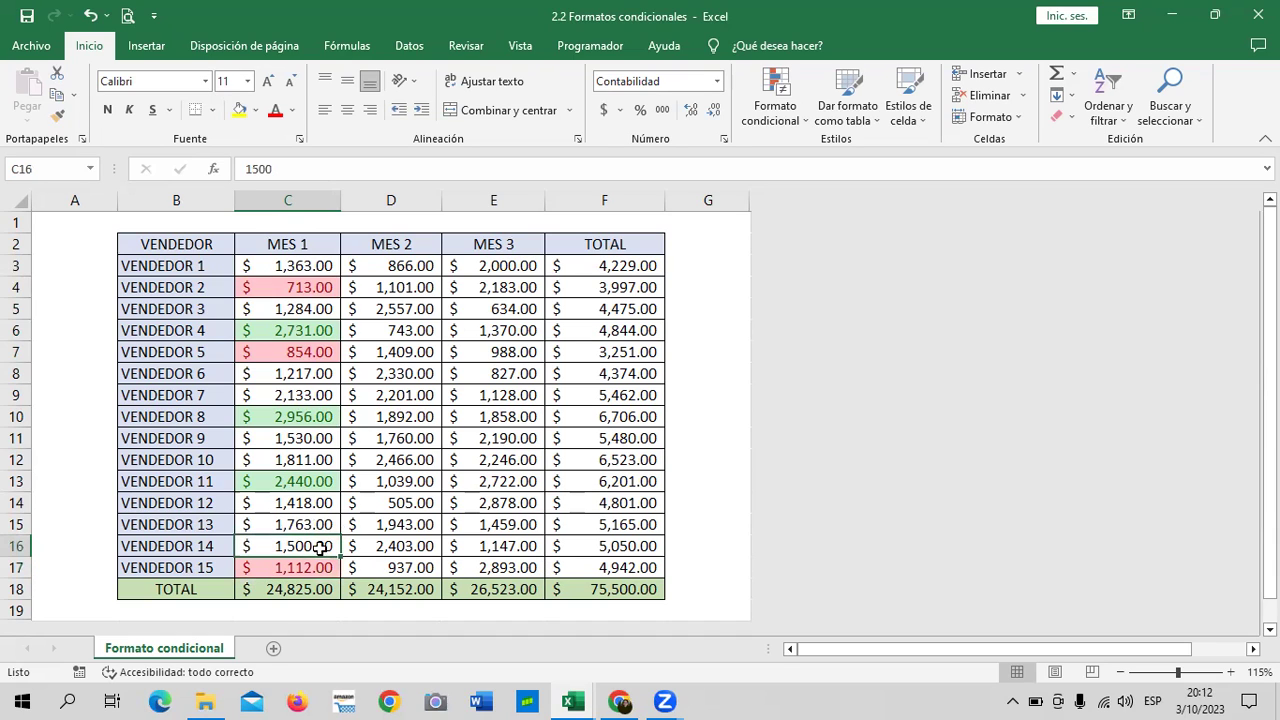
text(825)
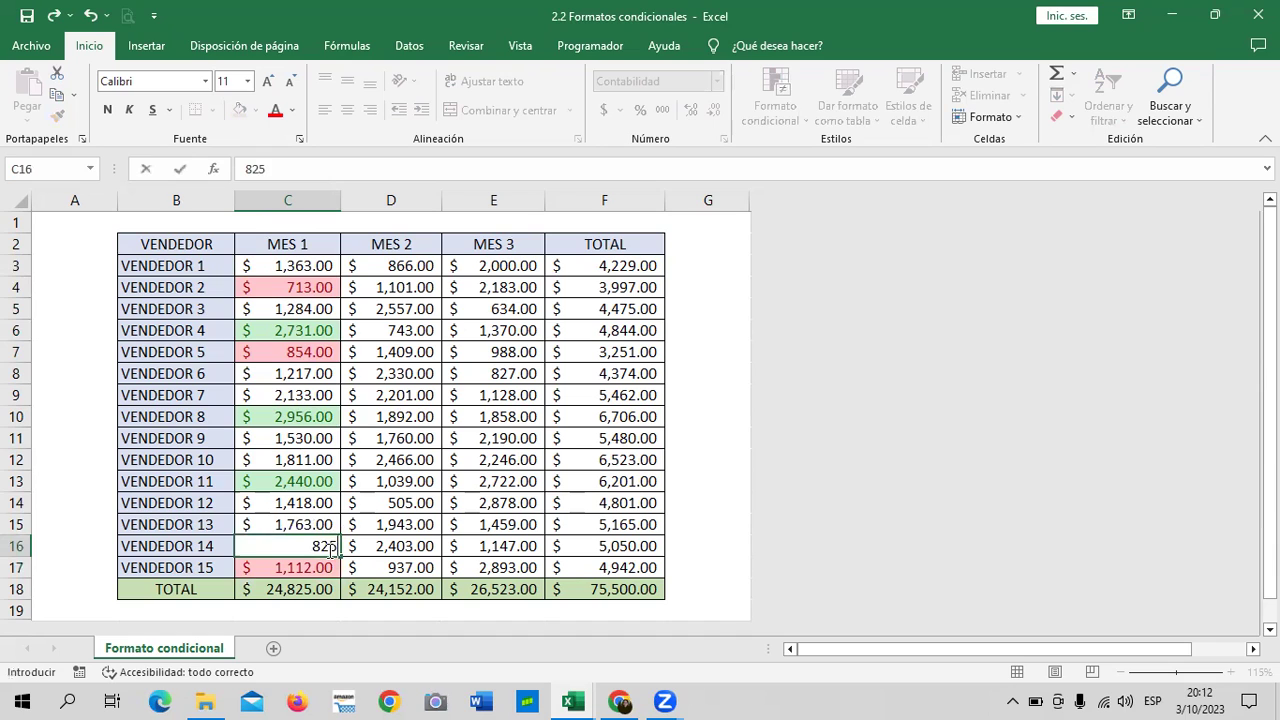
key(Return)
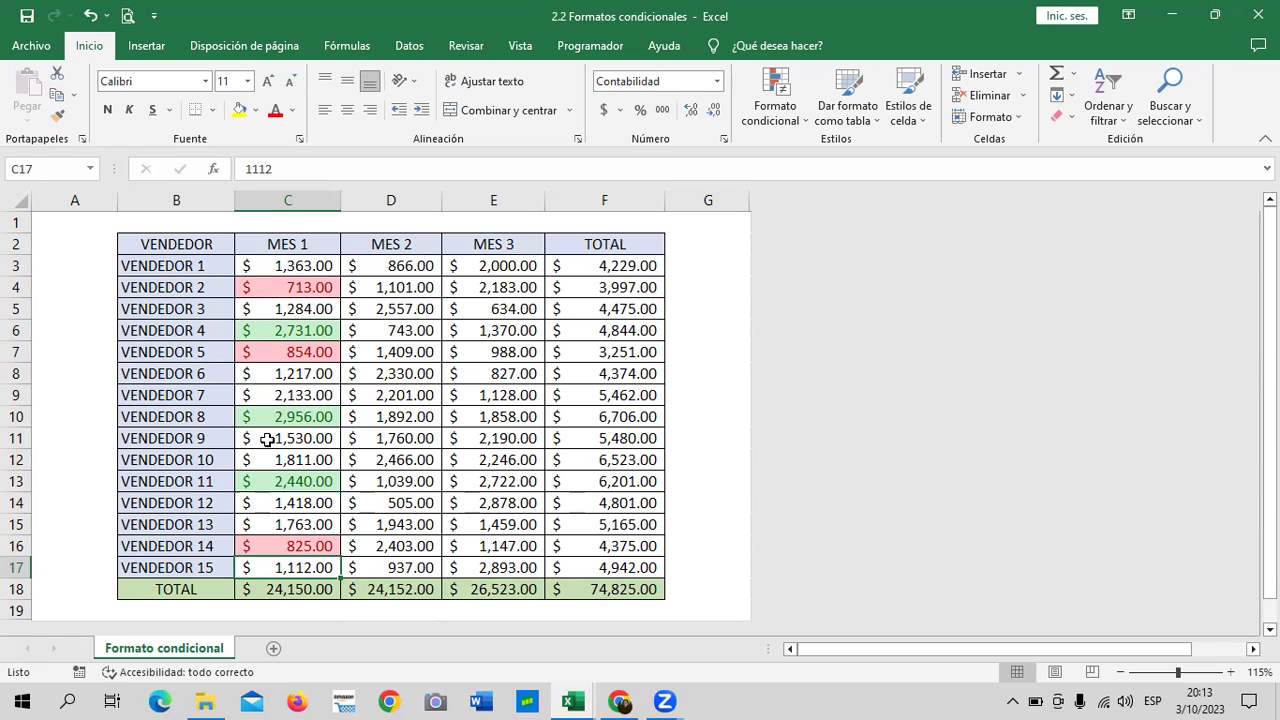
click(718, 293)
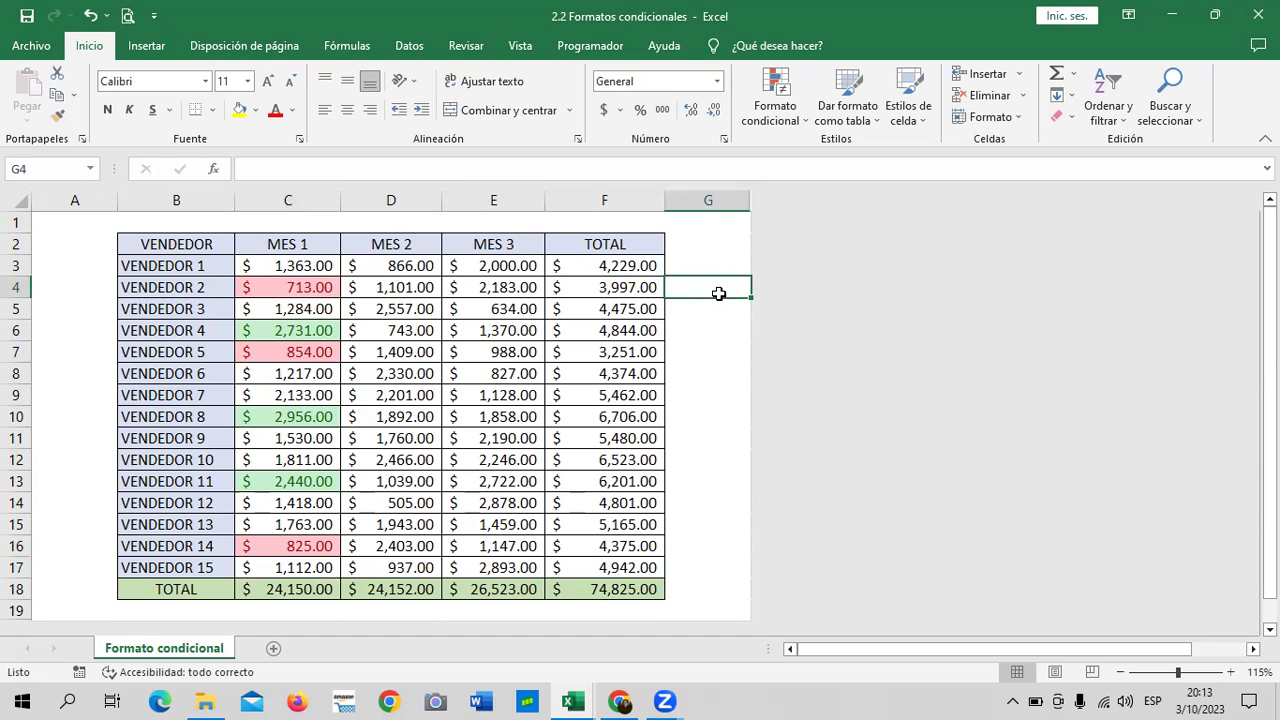
click(692, 357)
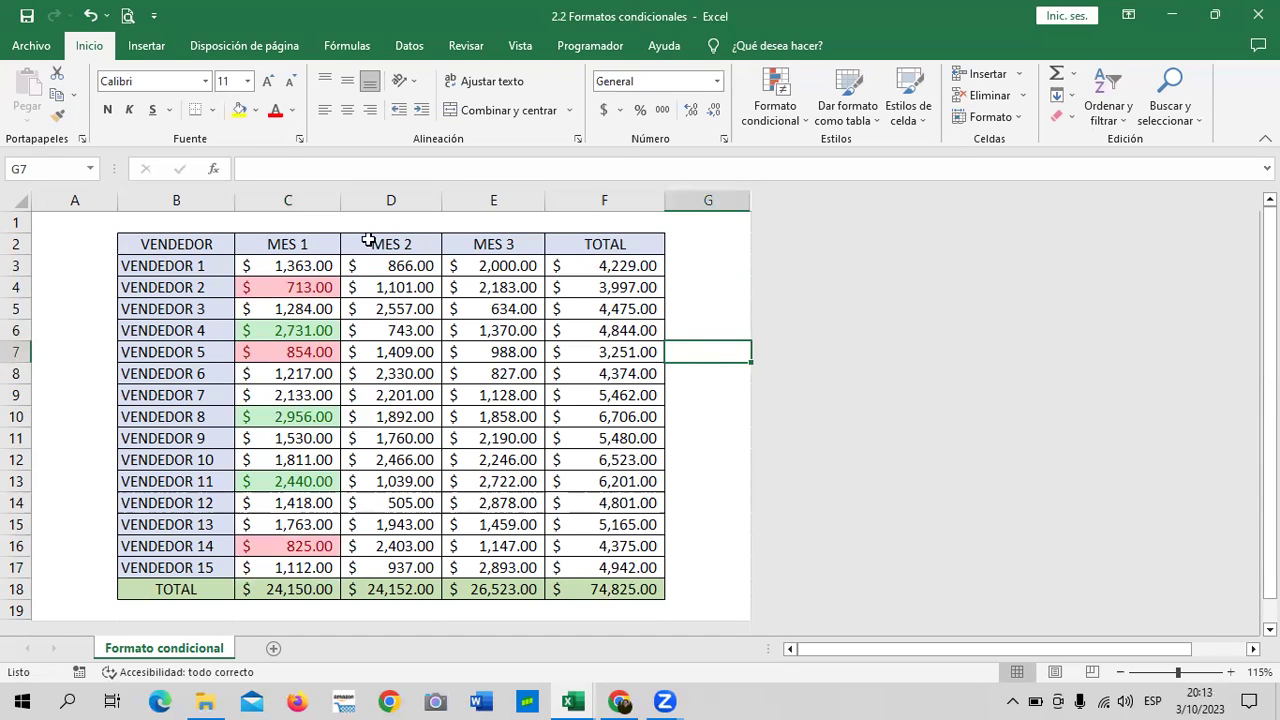
click(395, 266)
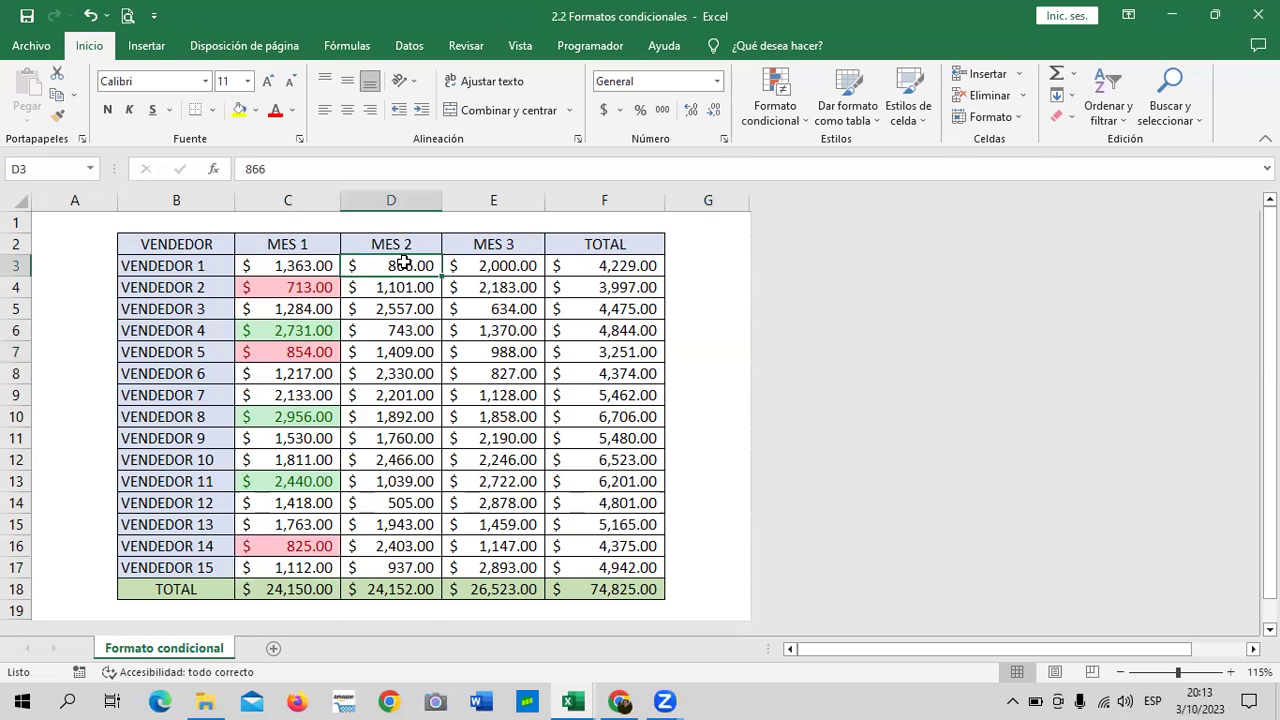
click(684, 283)
drag(420, 265, 411, 567)
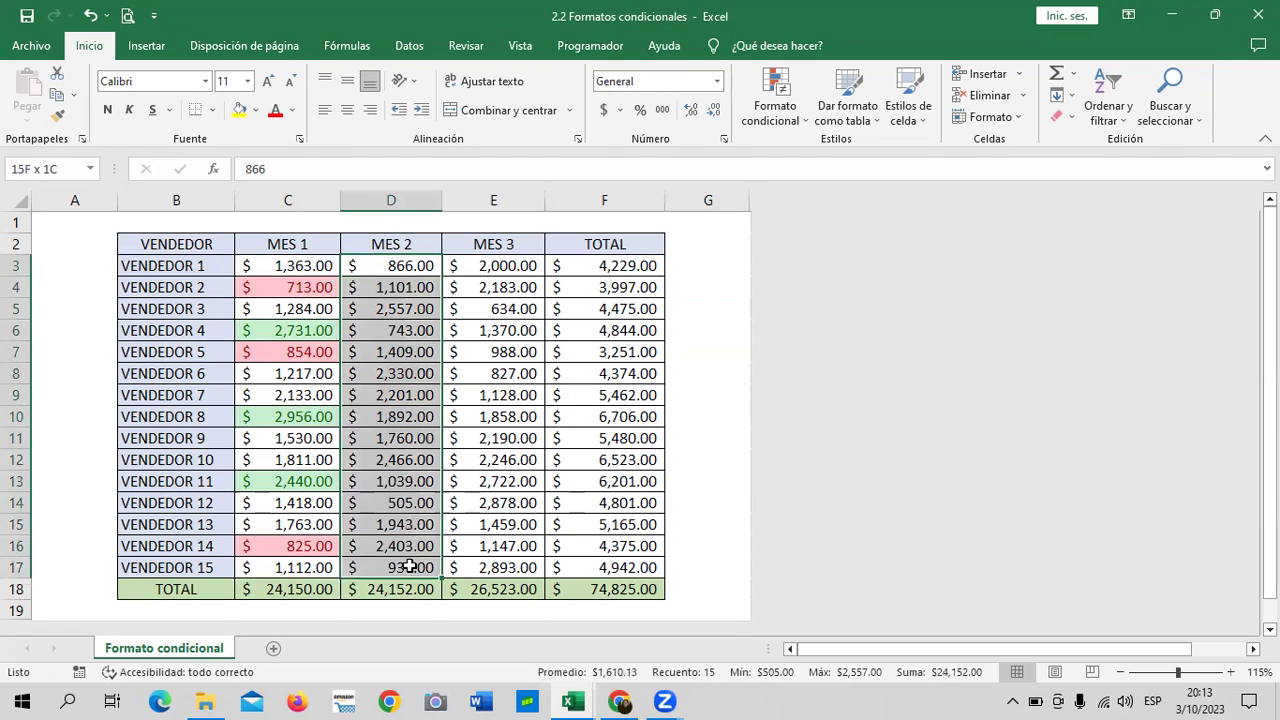
click(712, 398)
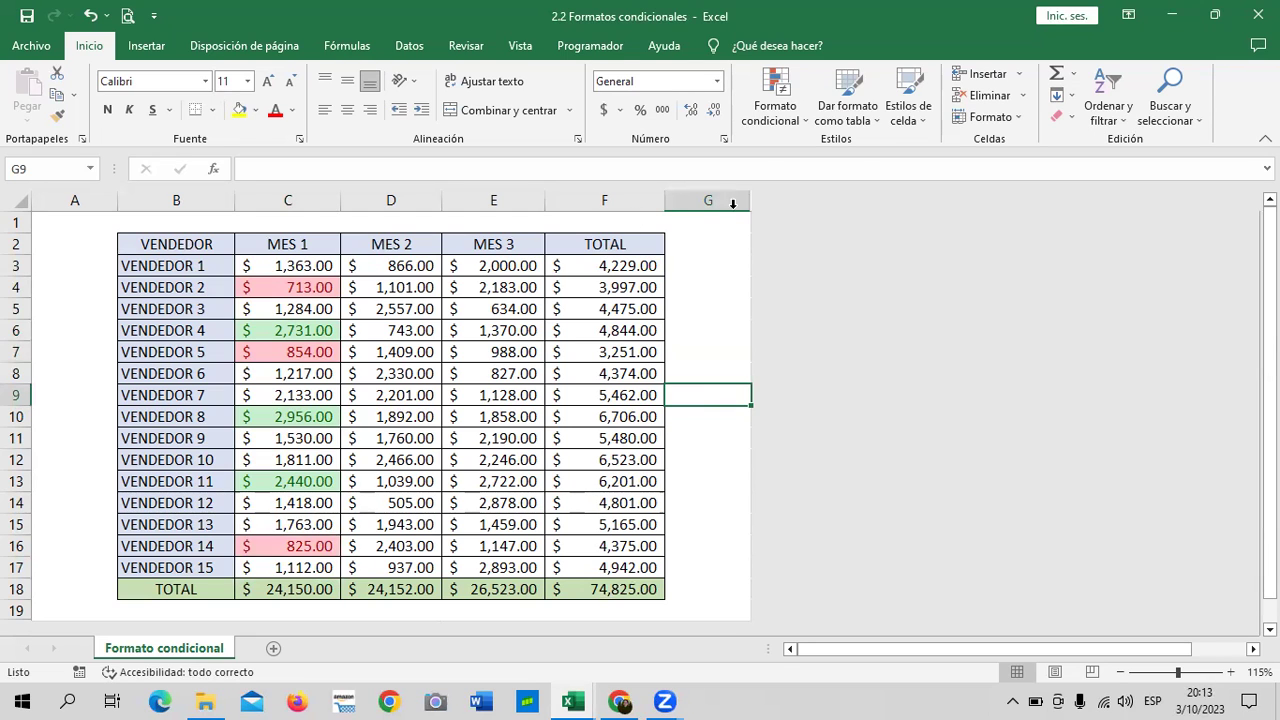
drag(410, 265, 407, 570)
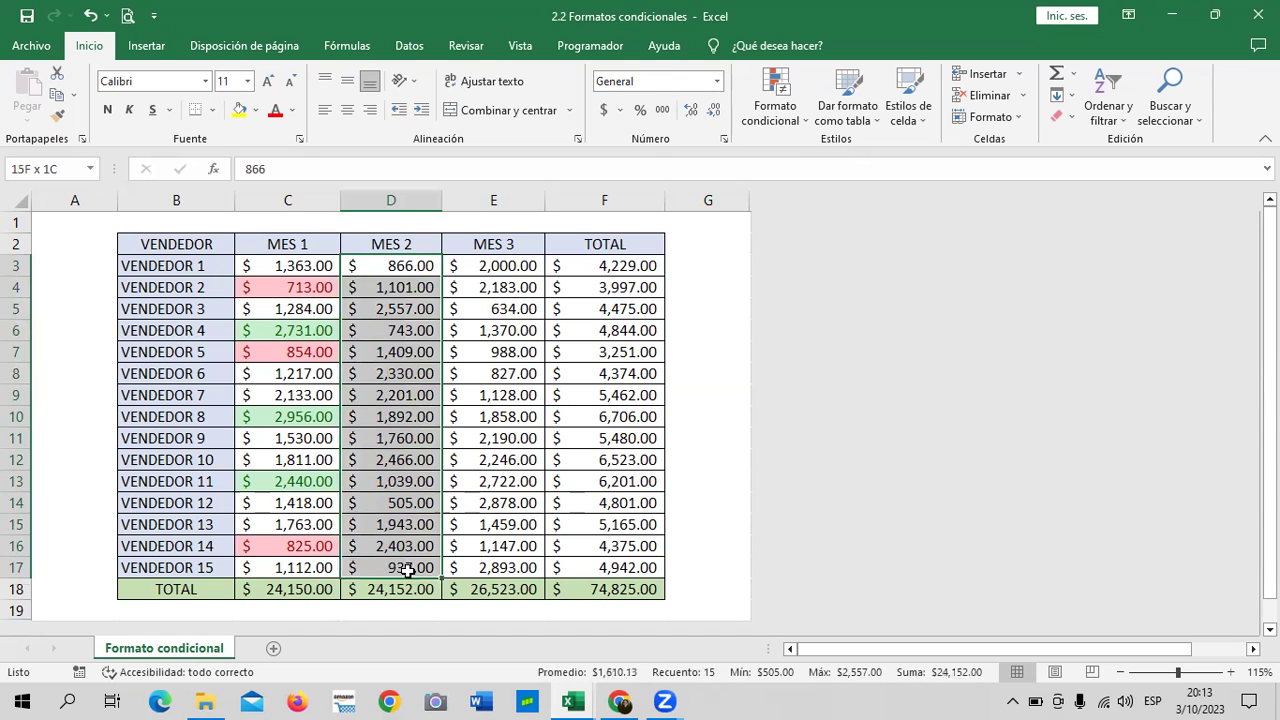
click(793, 126)
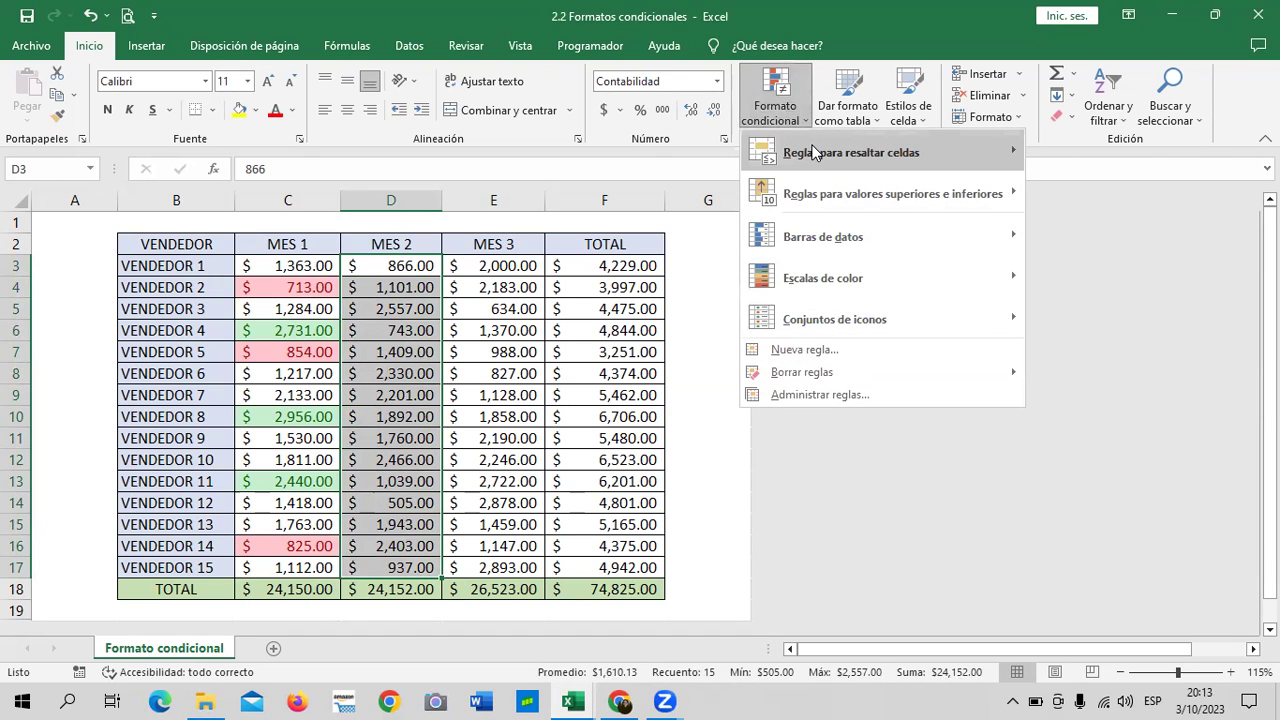
mouse_move(815, 152)
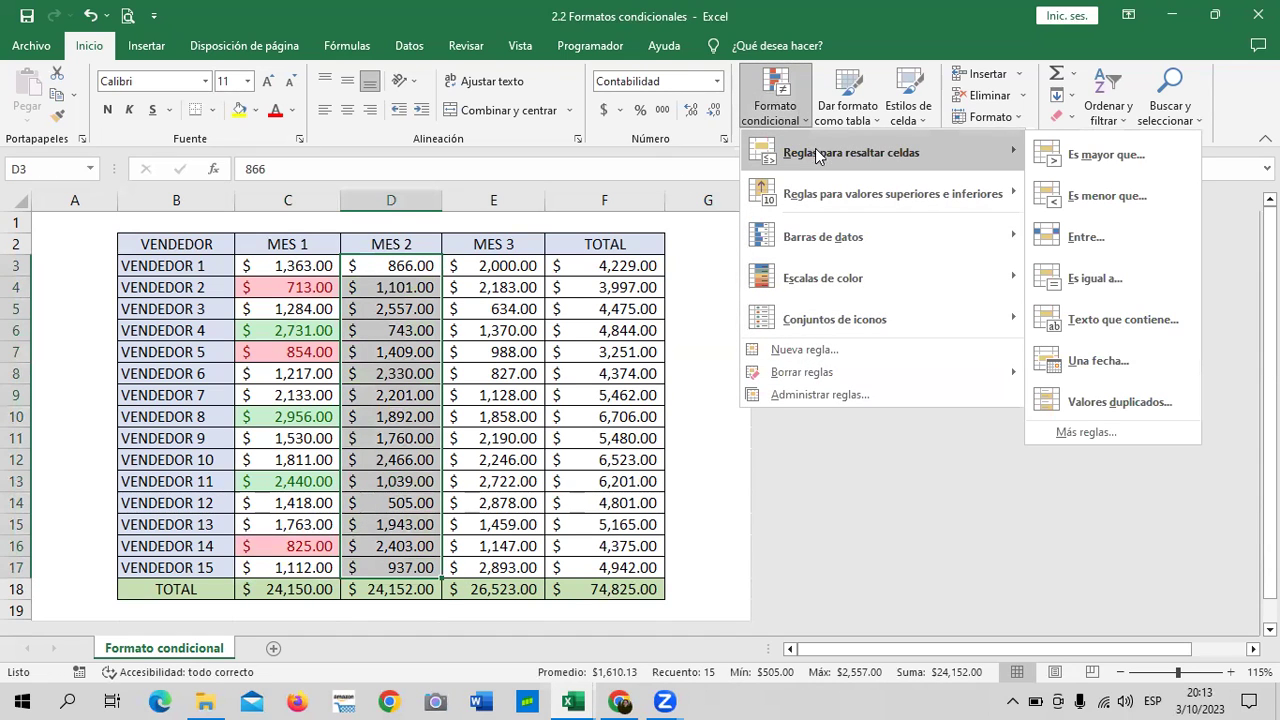
mouse_move(940, 196)
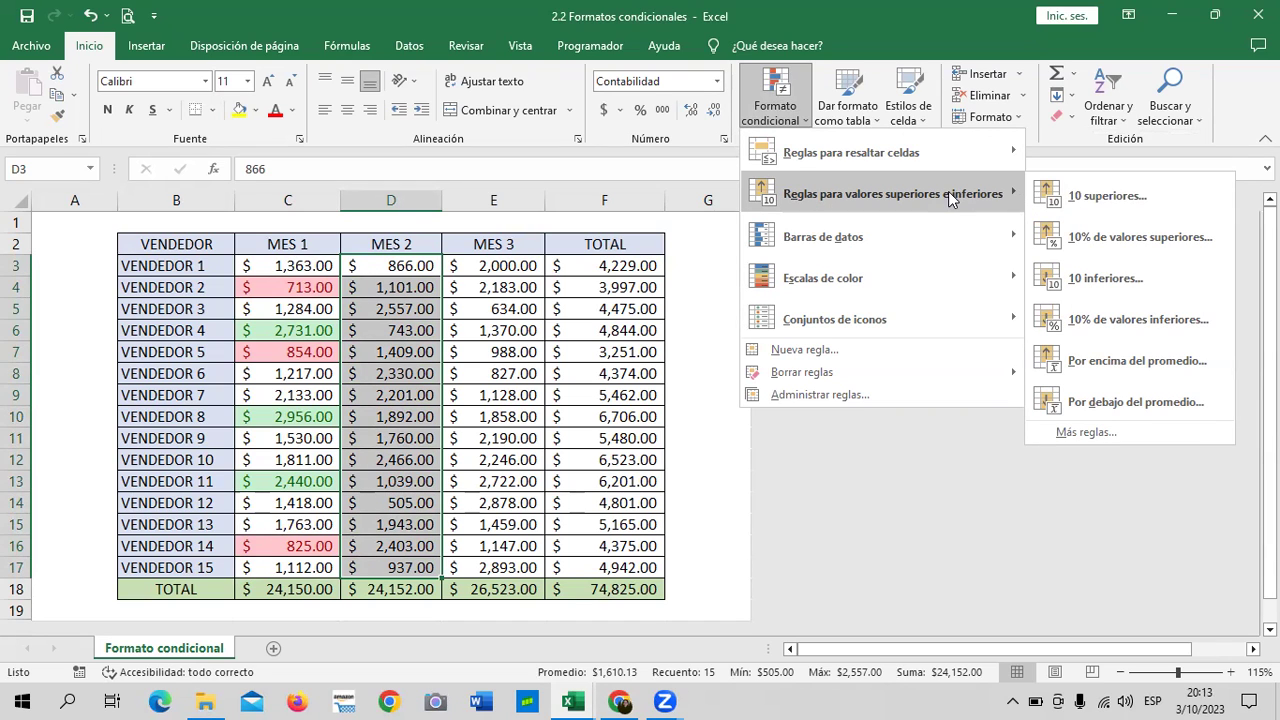
key(XF86MonBrightnessDown)
click(694, 236)
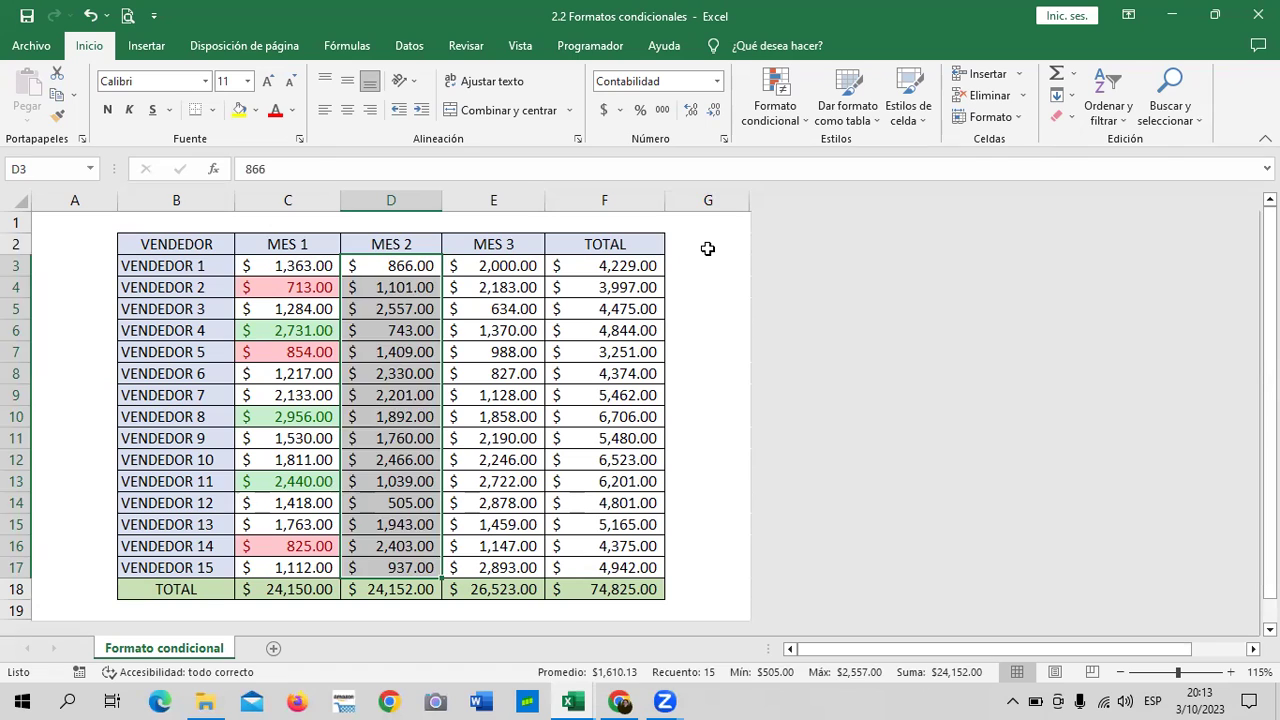
click(707, 248)
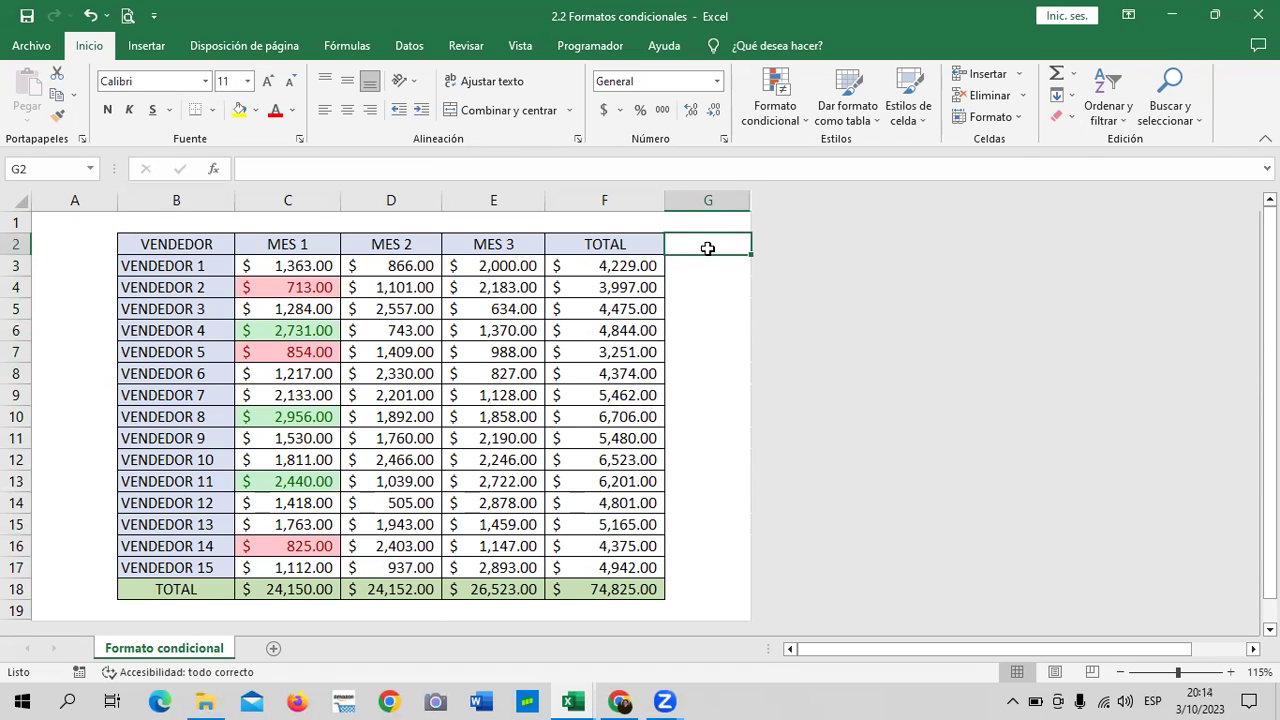
Select the MES 1 values C3:C17 to check the column's range.
key(XF86AudioLowerVolume)
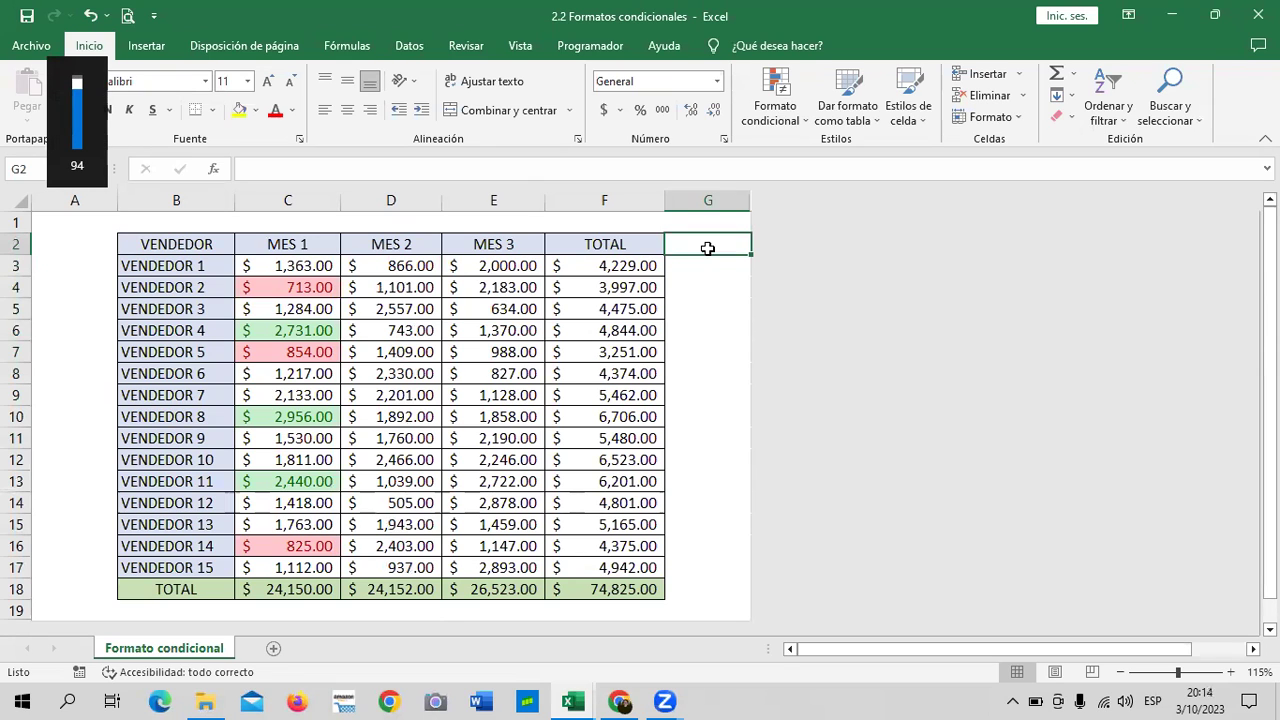
click(719, 282)
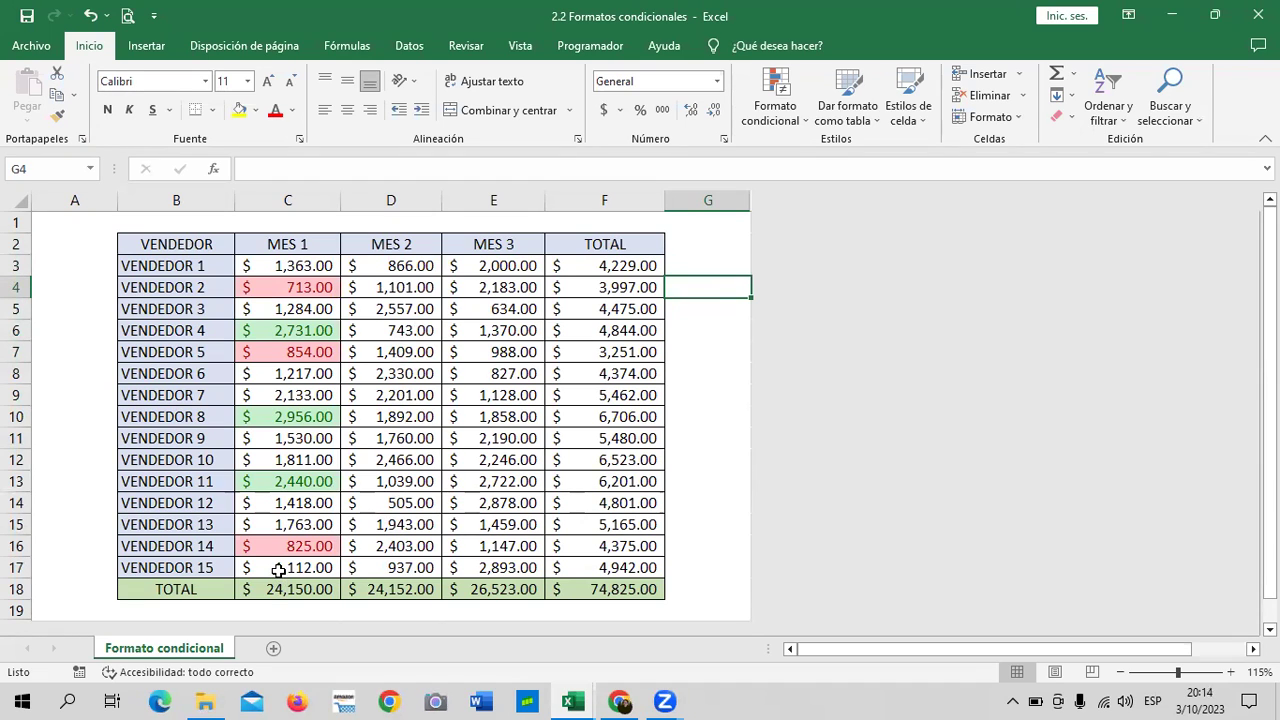
drag(286, 265, 298, 691)
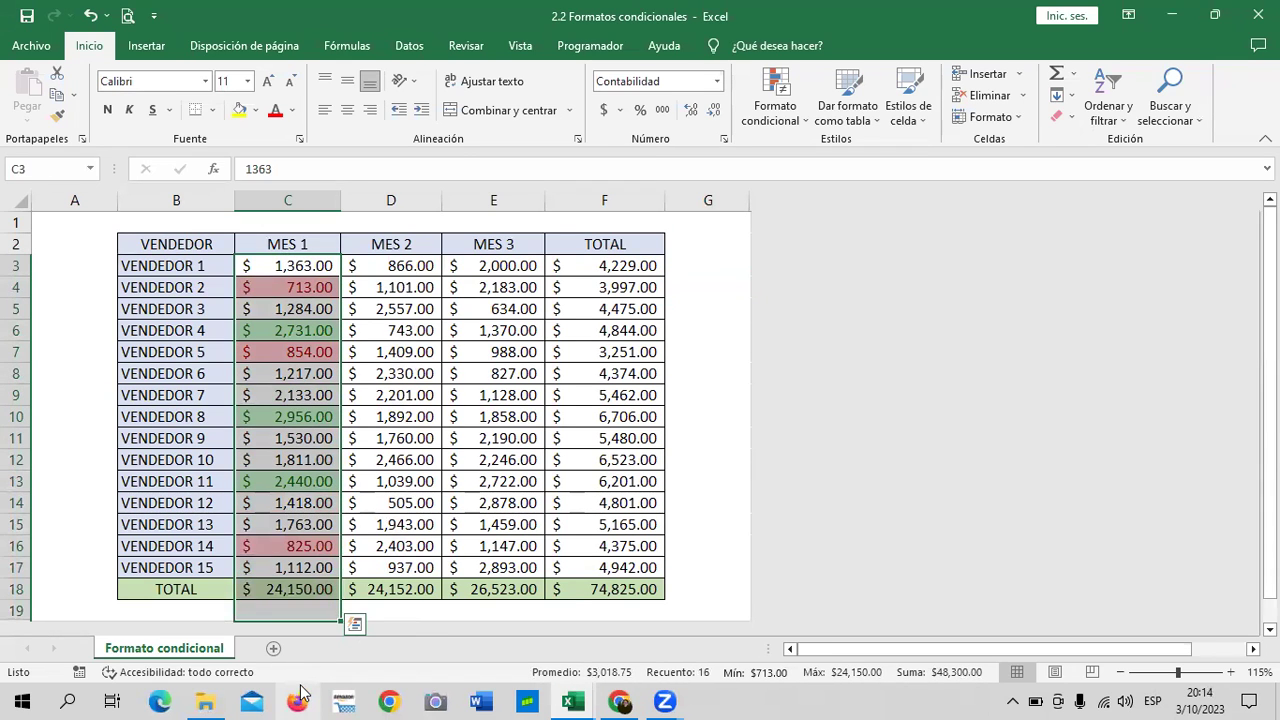
click(698, 509)
drag(276, 262, 281, 566)
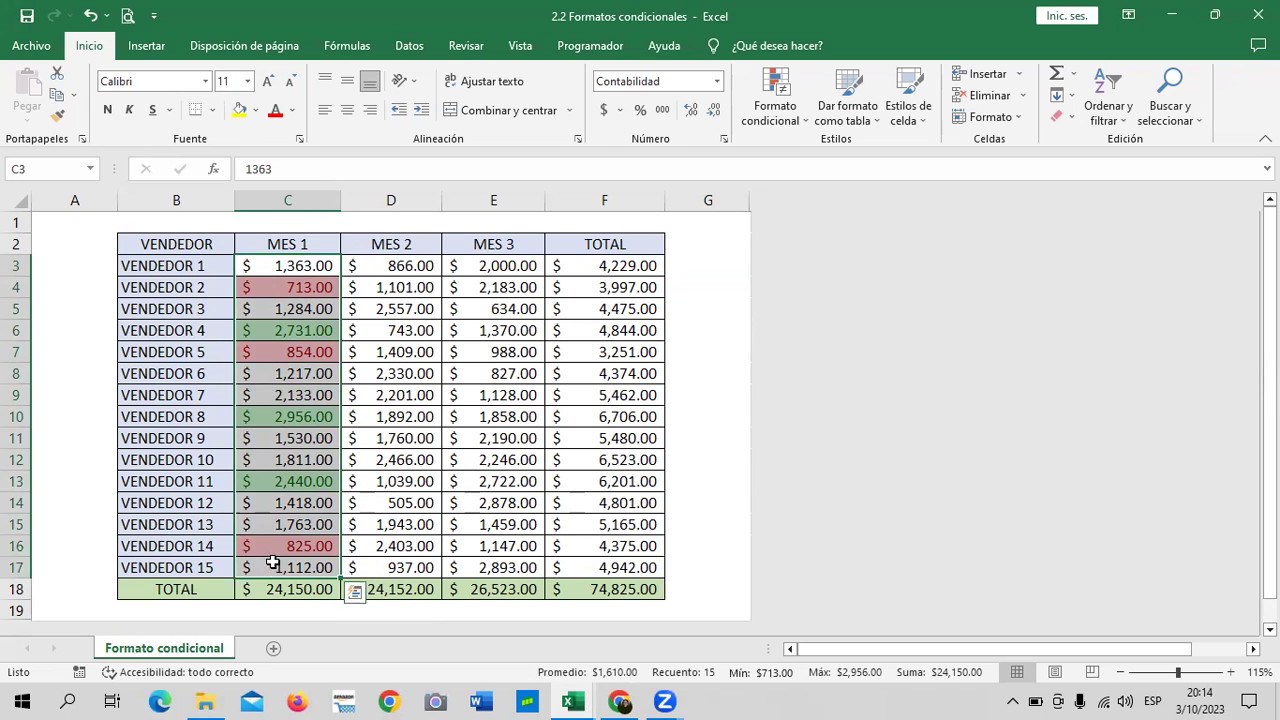
click(732, 433)
Drag row 19's lower border down to increase its height.
scroll(720, 433, down, 2)
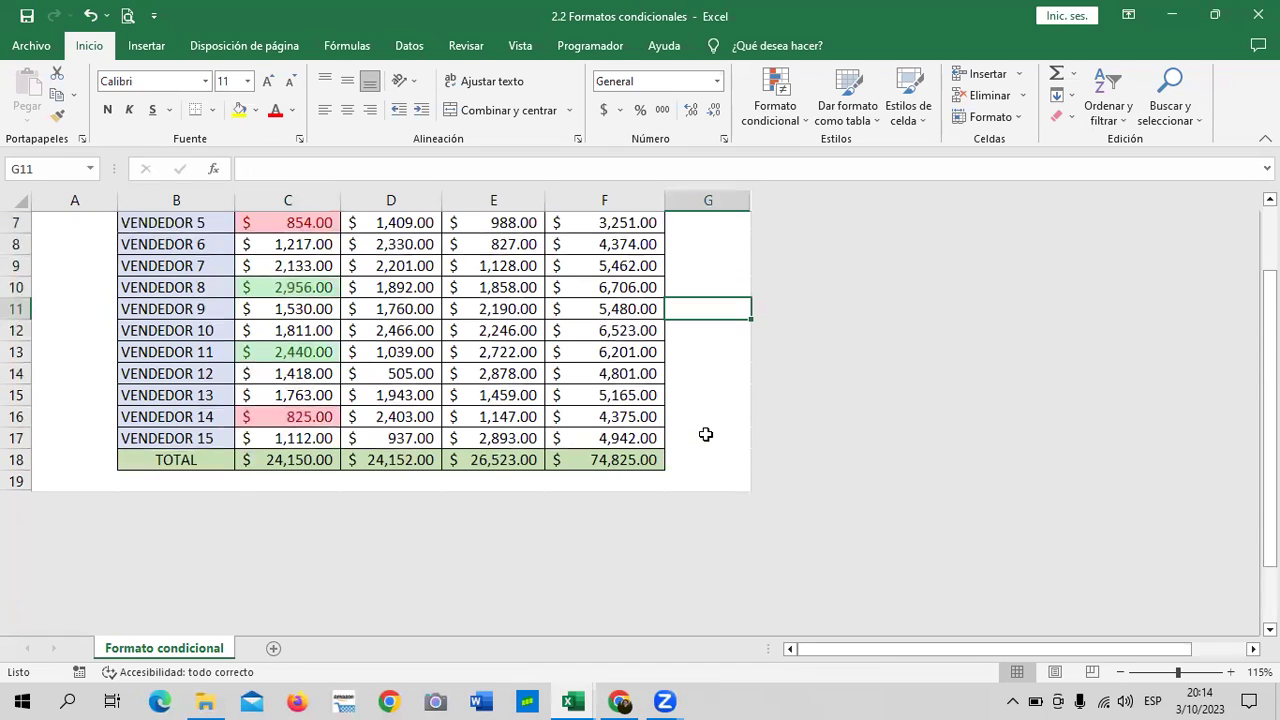
click(15, 484)
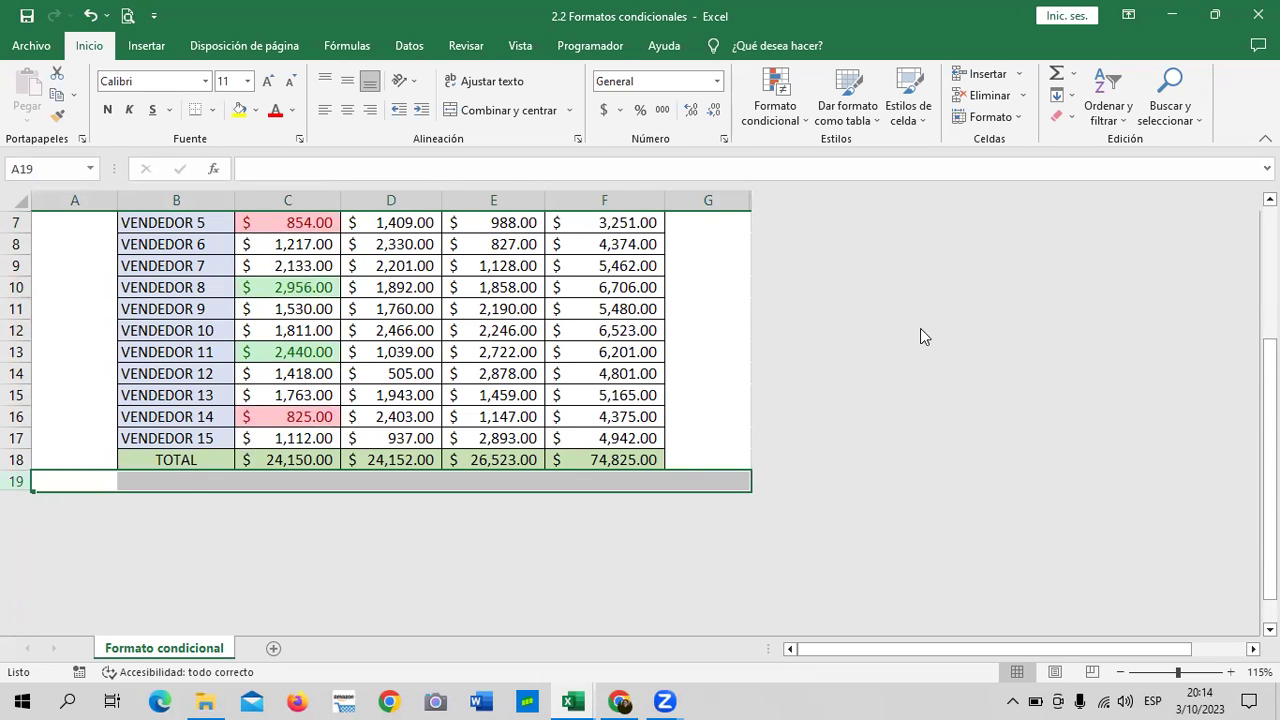
scroll(780, 360, up, 2)
click(714, 312)
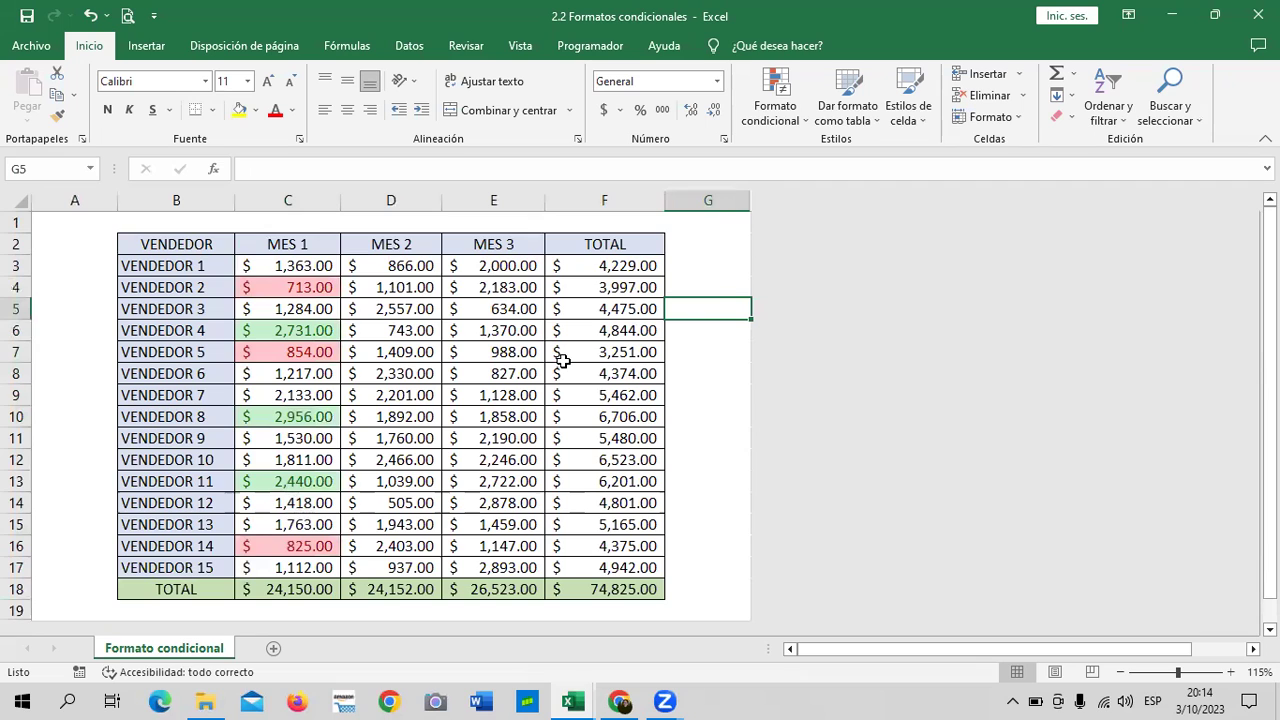
scroll(608, 414, down, 3)
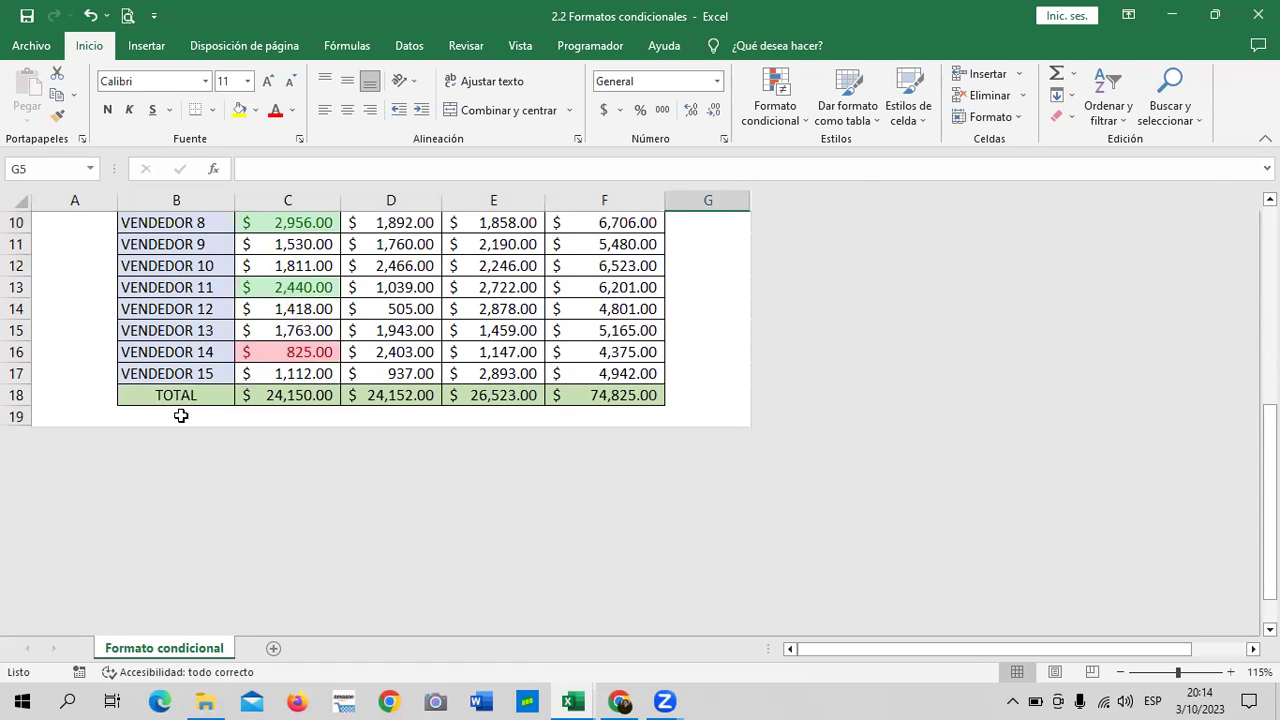
drag(12, 426, 14, 452)
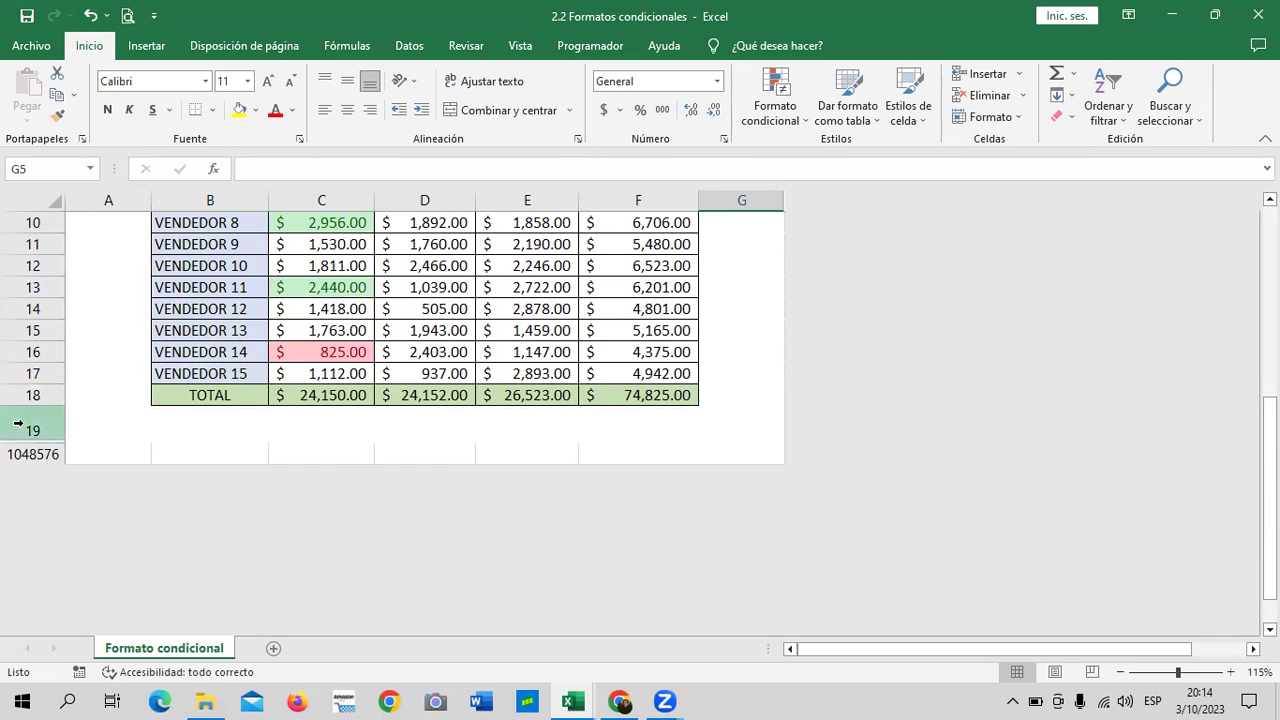
Unhide the rows below row 19 using Mostrar.
right_click(28, 429)
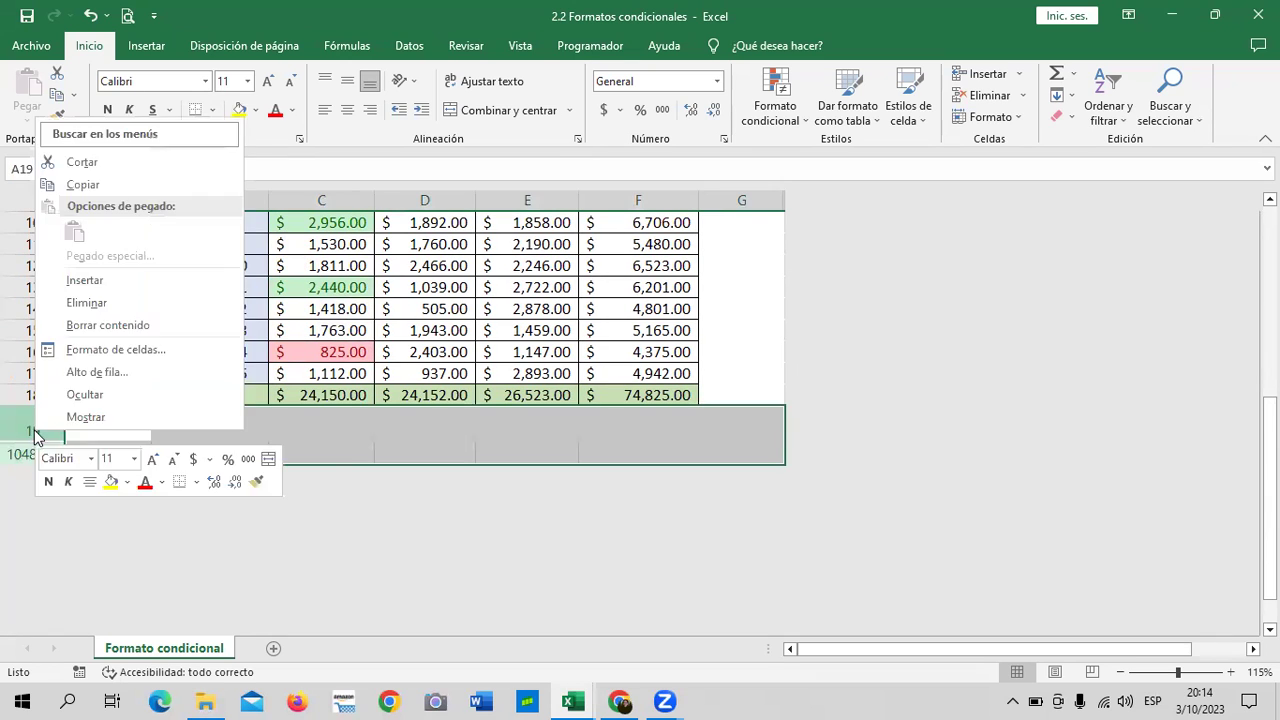
click(63, 422)
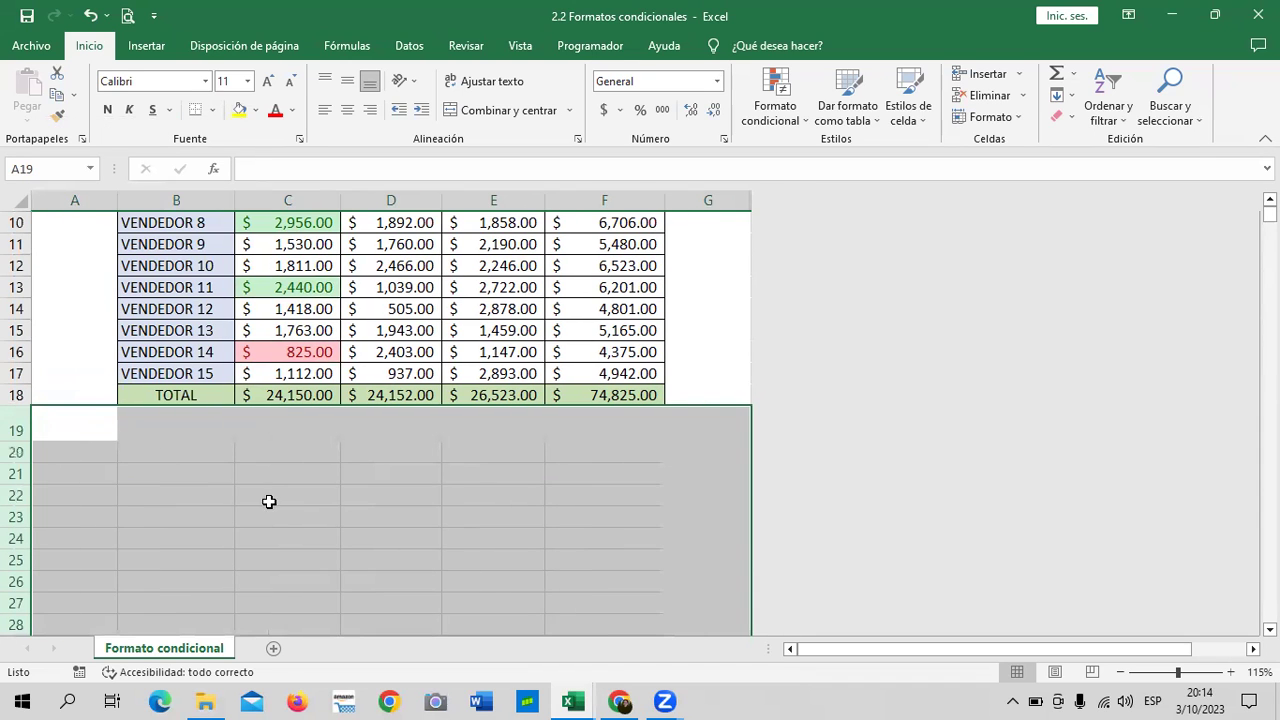
click(266, 503)
Delete the TOTAL row's contents in B18:F18 and drag VENDEDOR 15's fill handle down column B.
scroll(209, 477, up, 2)
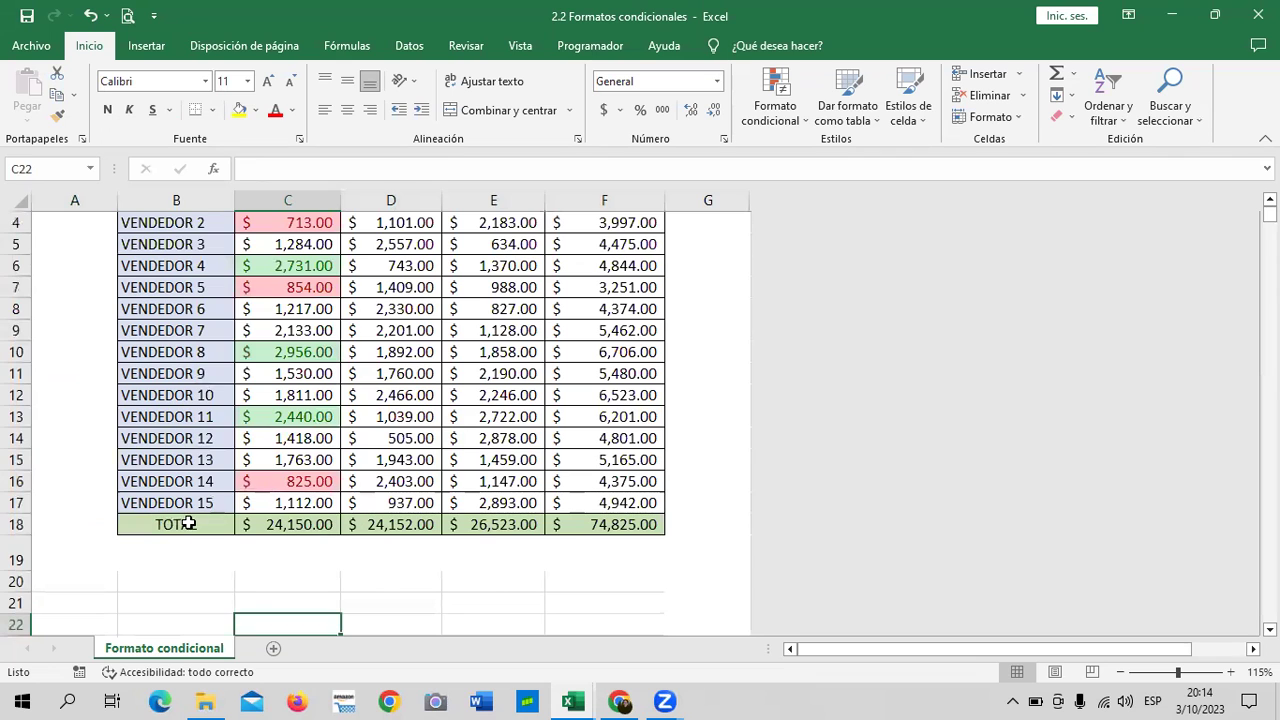
click(188, 524)
scroll(220, 549, down, 1)
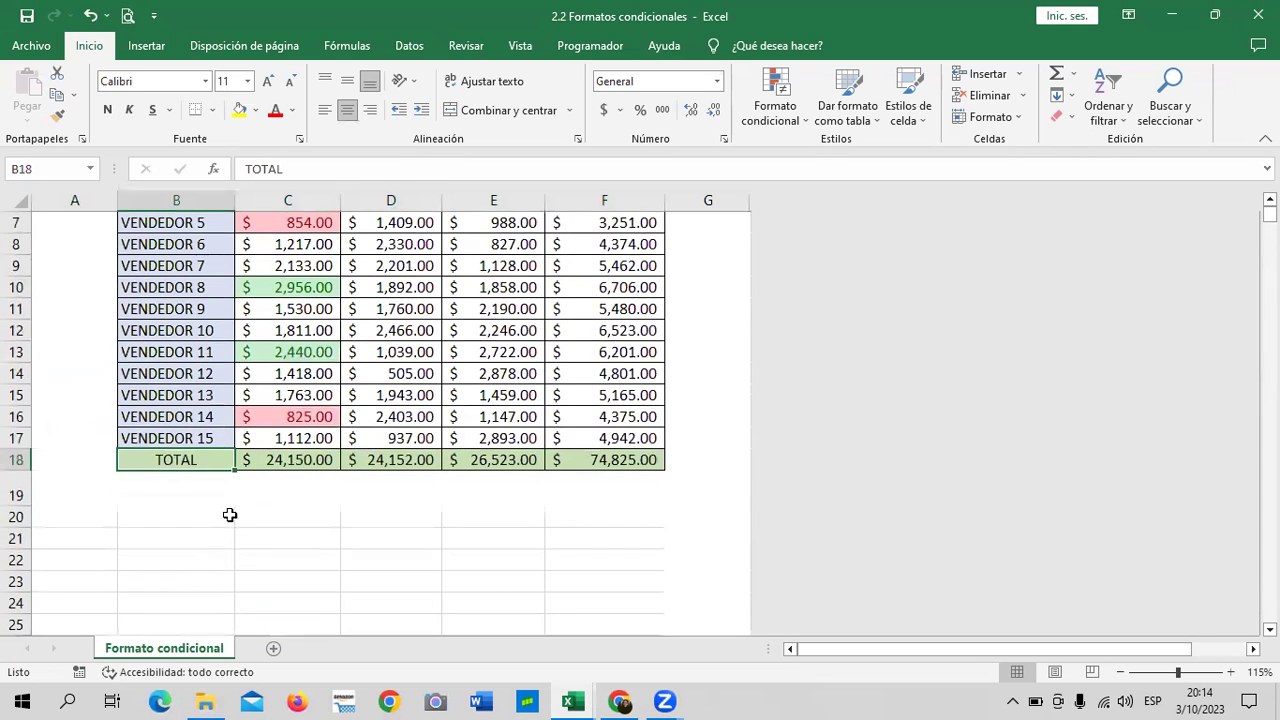
drag(222, 459, 650, 464)
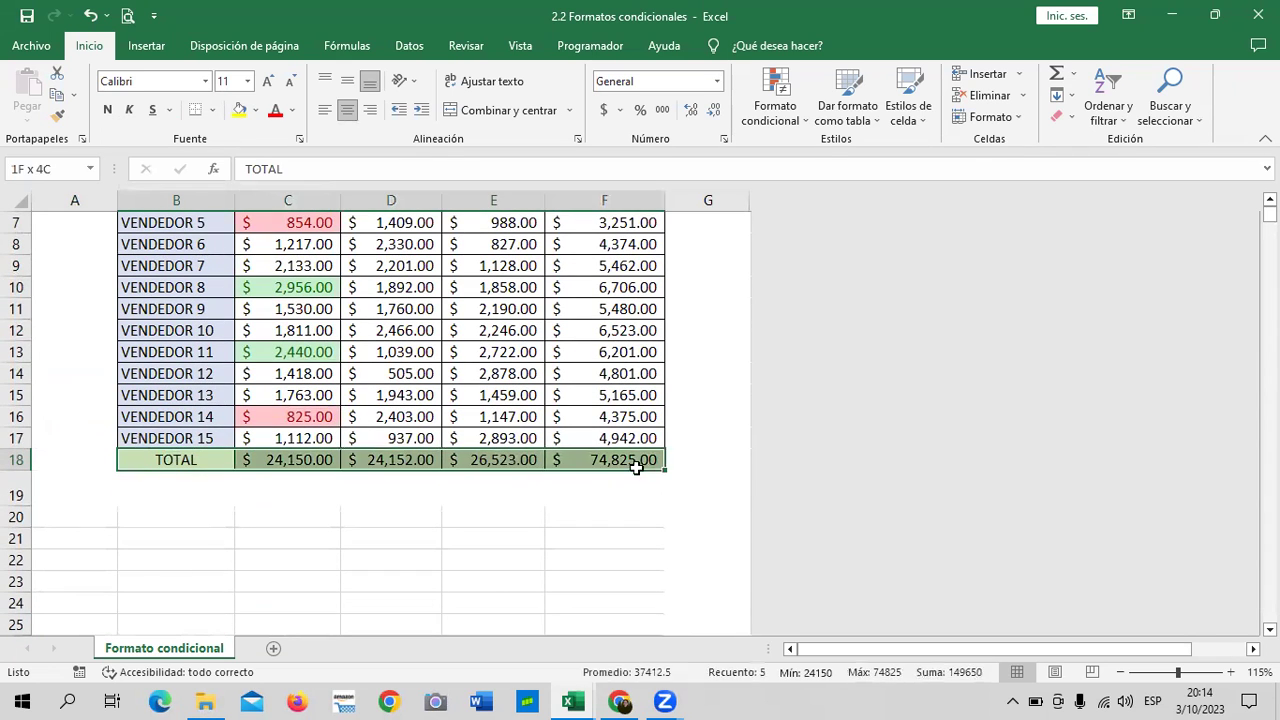
key(Delete)
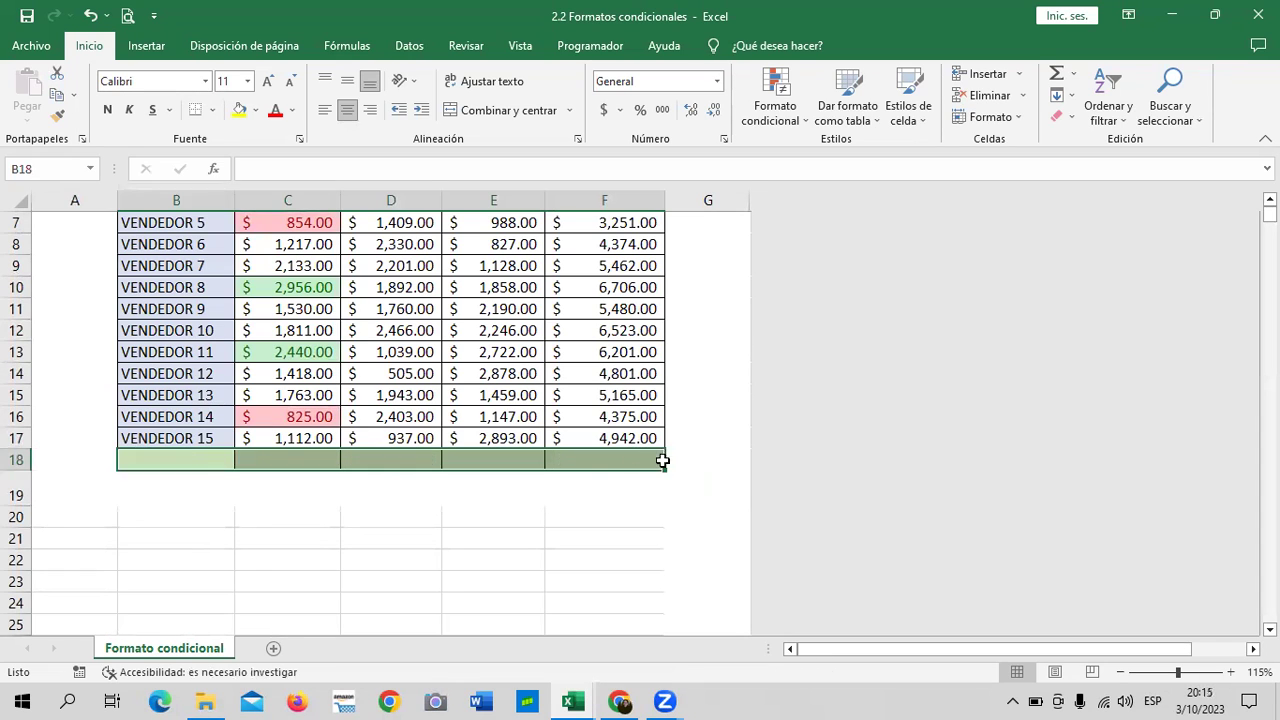
click(705, 441)
click(196, 443)
drag(234, 449, 232, 650)
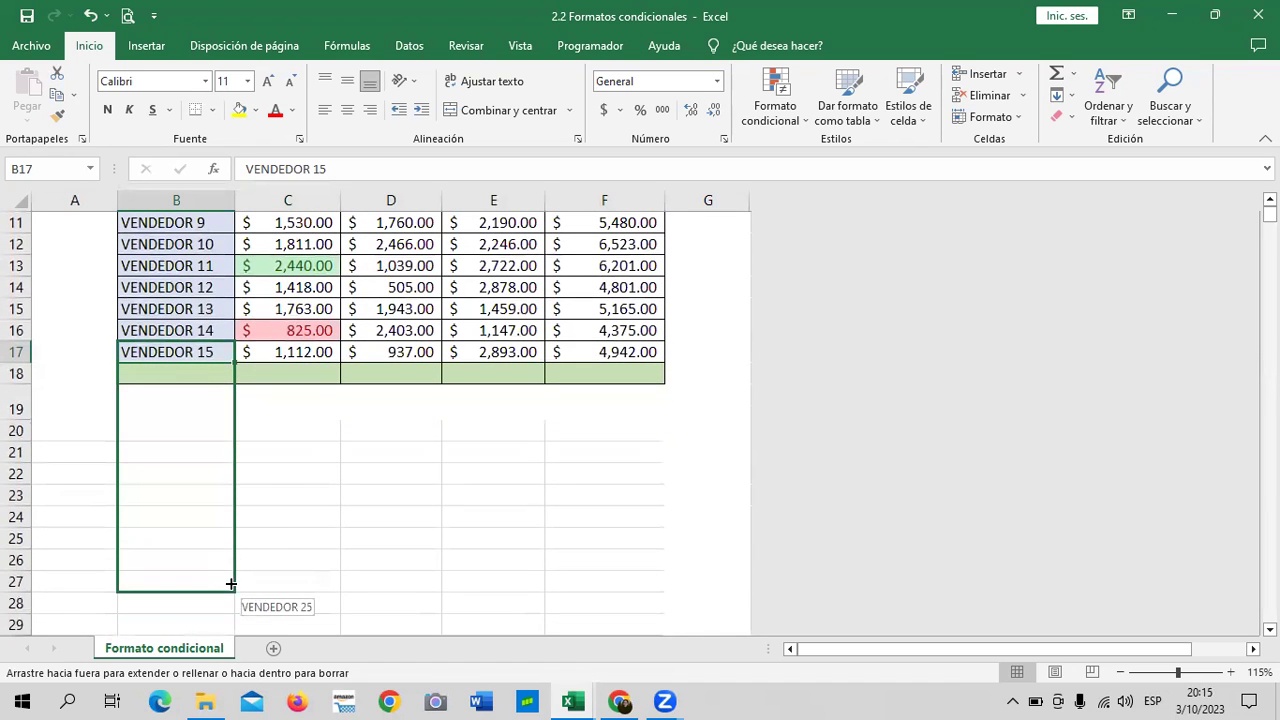
Fill the vendor names VENDEDOR 16 to VENDEDOR 25 down to row 27.
drag(232, 650, 233, 585)
click(351, 563)
drag(18, 420, 18, 407)
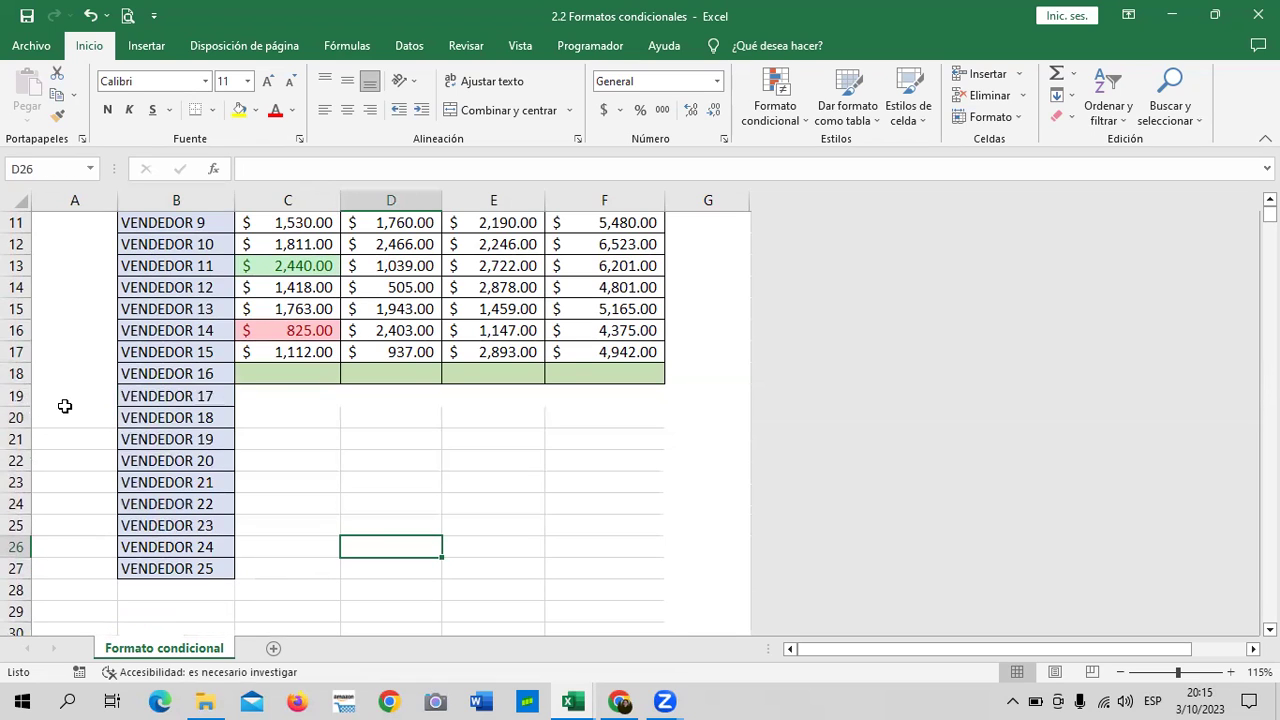
click(367, 443)
Enter 1,125 in C18 as VENDEDOR 16's MES 1 value.
click(311, 377)
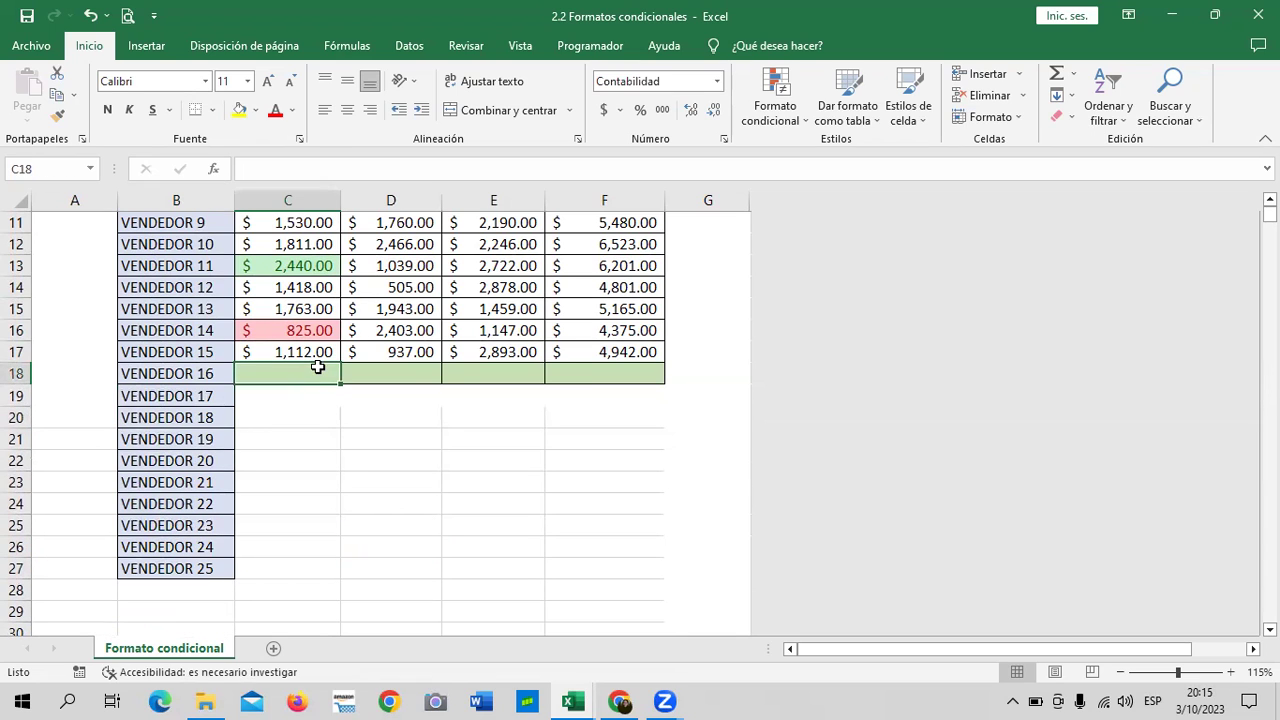
click(287, 352)
click(277, 368)
text(1)
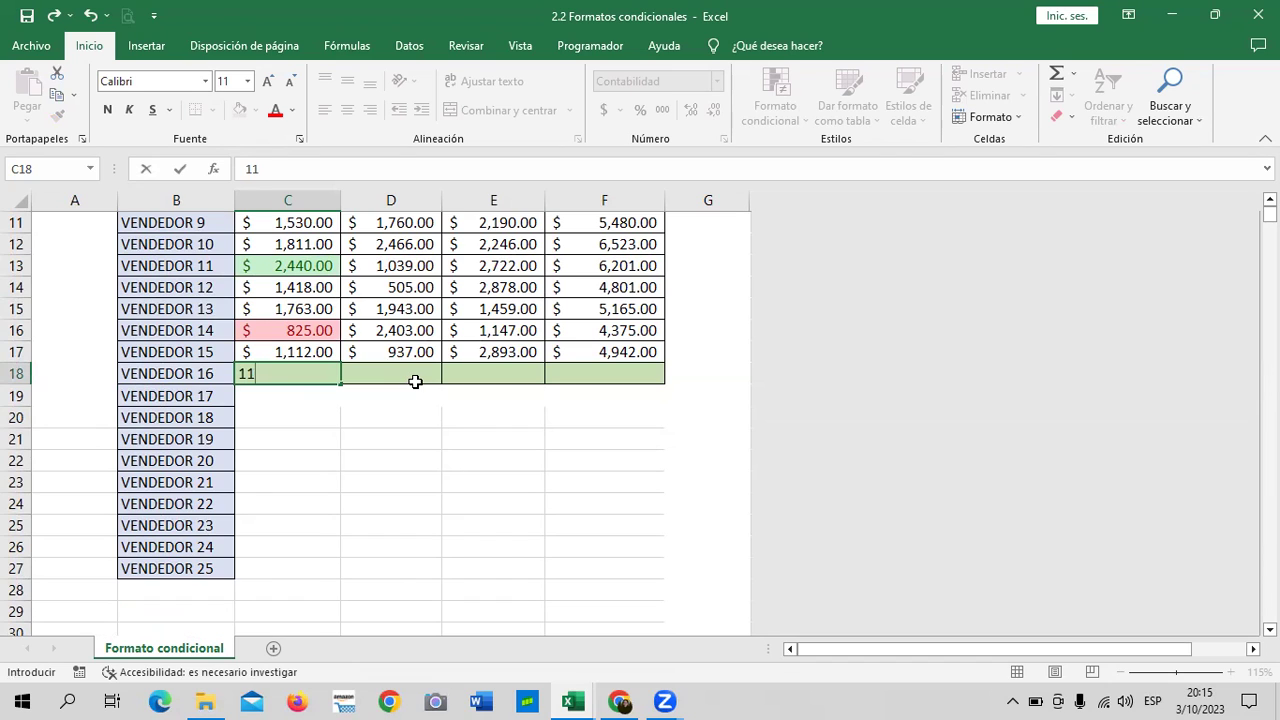
text(25)
key(Return)
click(356, 398)
Fill the MES 1 series from C17:C18 down to C27.
click(292, 355)
drag(292, 355, 352, 576)
click(500, 496)
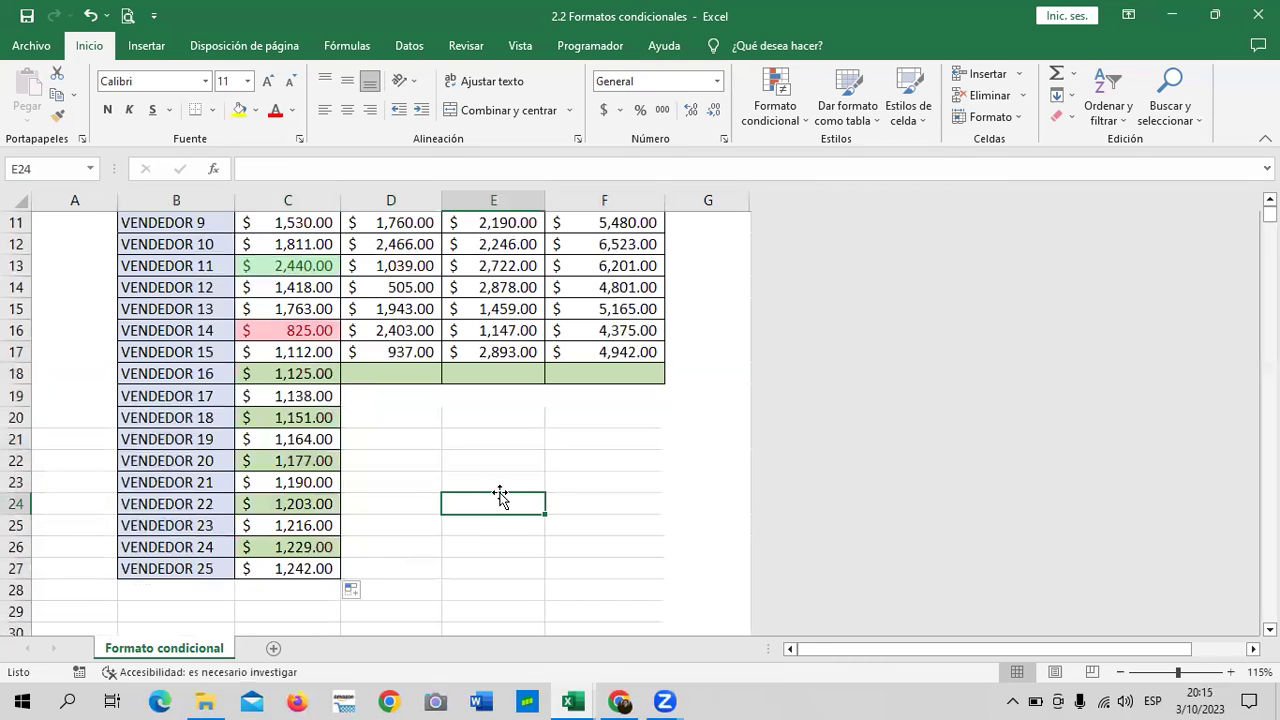
scroll(498, 481, up, 3)
scroll(470, 485, down, 2)
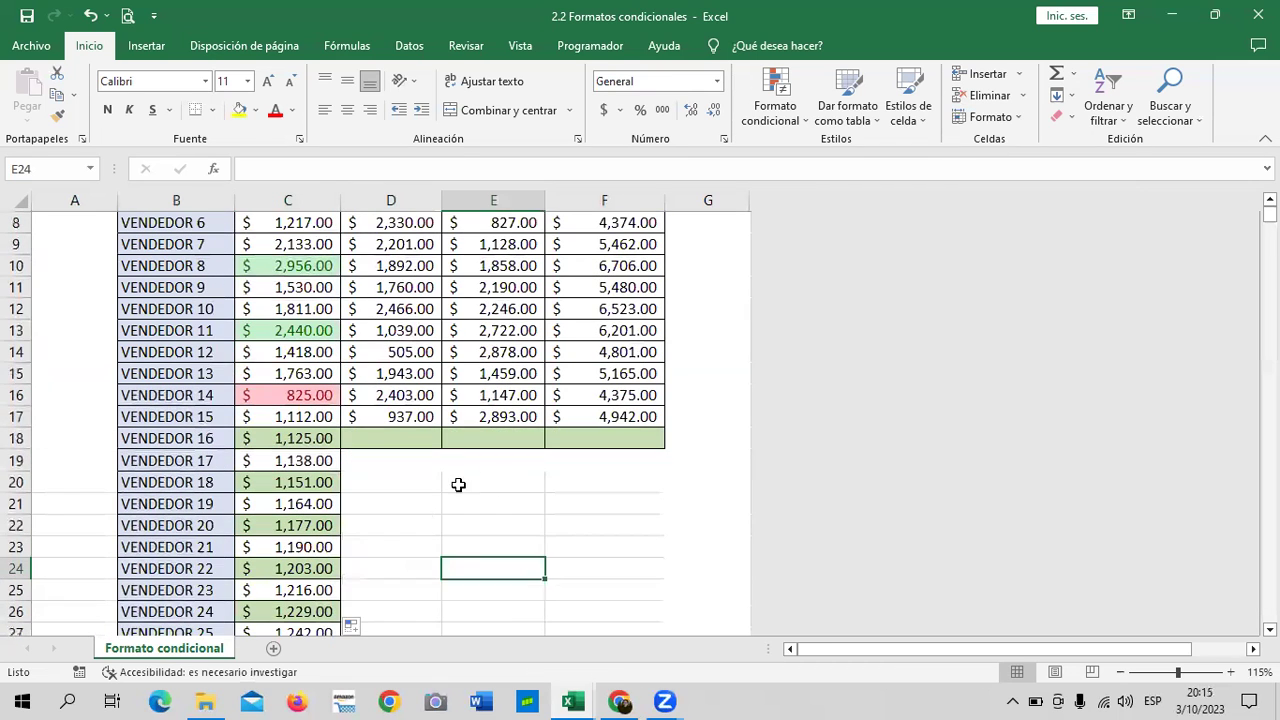
scroll(405, 515, down, 2)
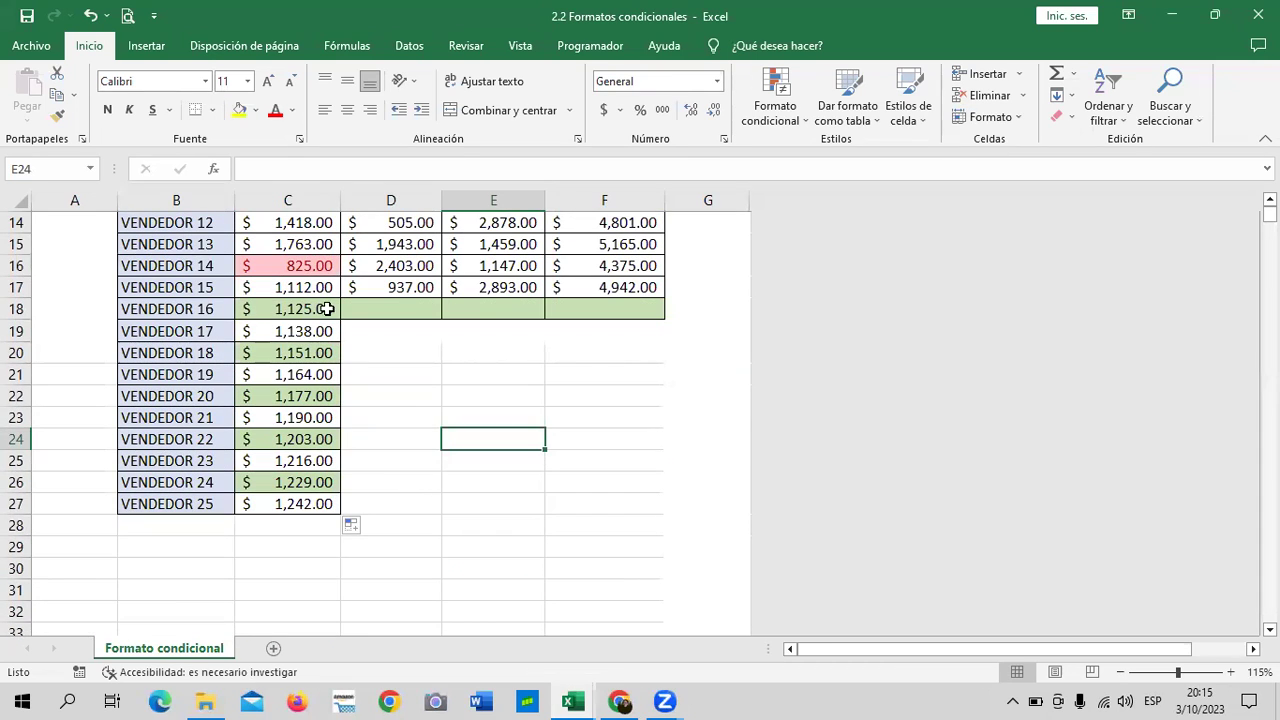
scroll(506, 363, up, 3)
Check the MES 1 values 1,125, 1,151, 825, 2,440 and 1,284 in column C.
click(314, 502)
click(308, 547)
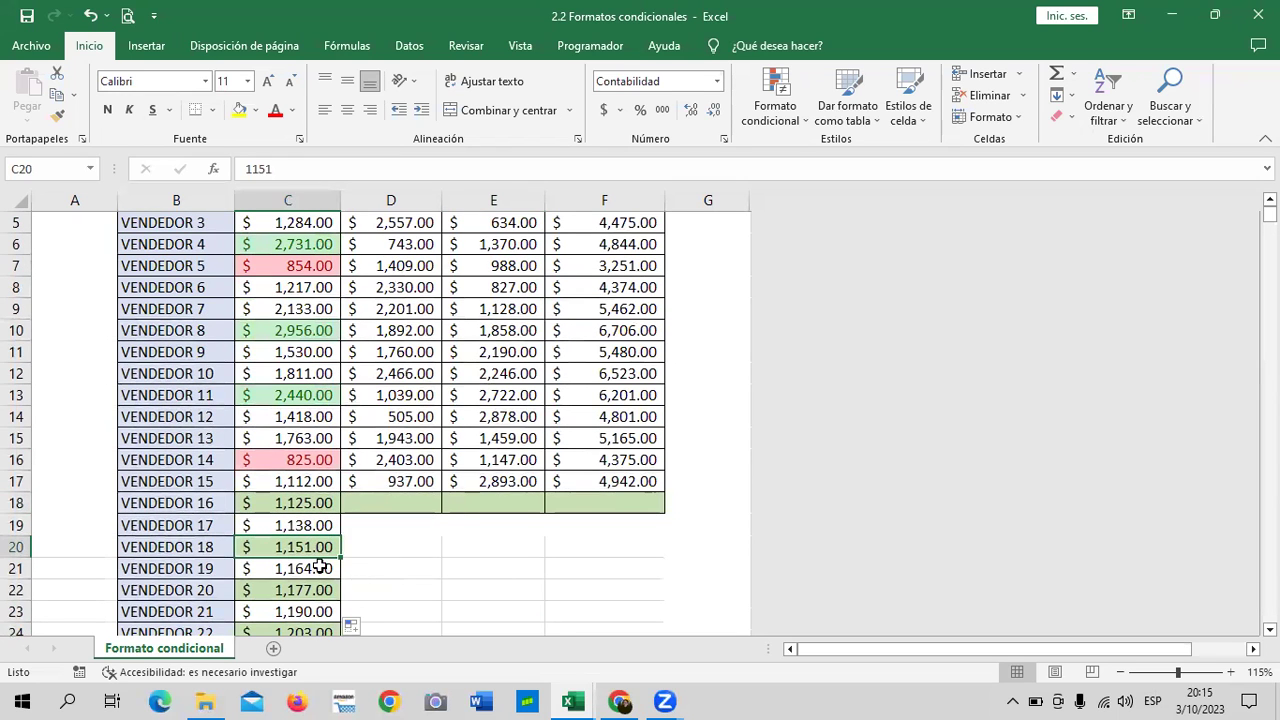
scroll(320, 555, up, 2)
scroll(318, 540, down, 3)
click(301, 354)
click(296, 291)
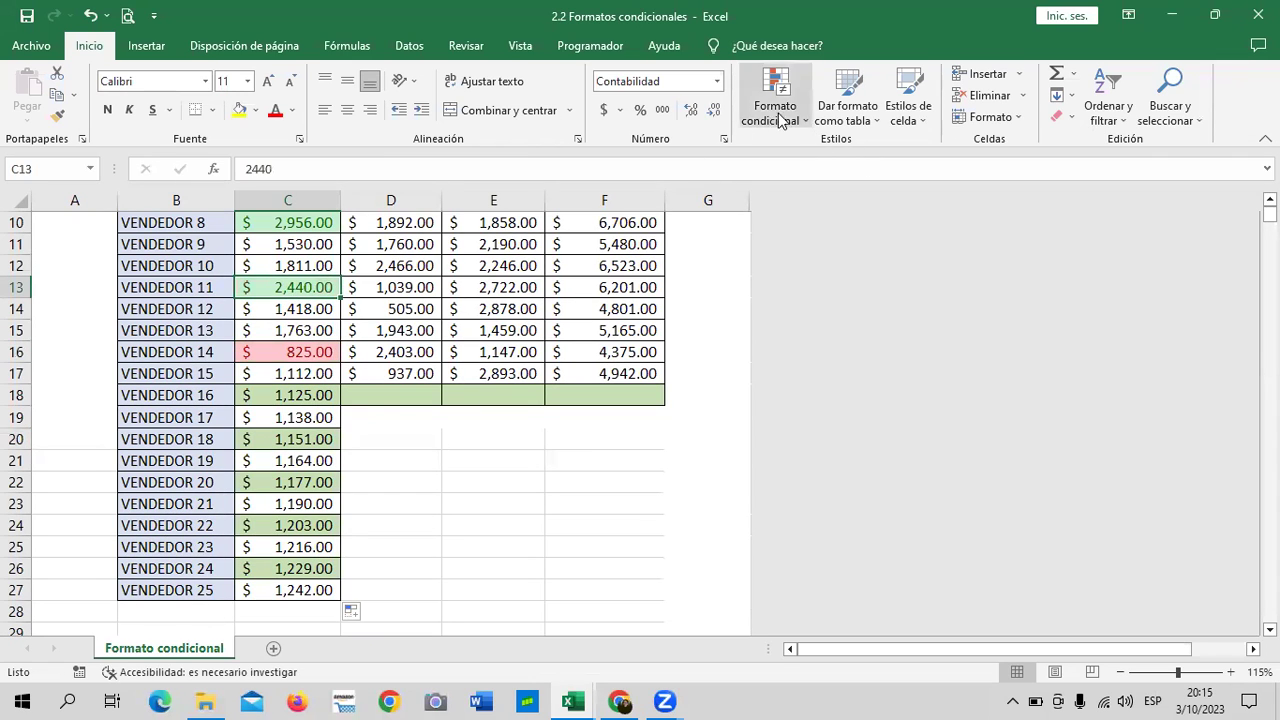
scroll(293, 368, up, 3)
click(288, 314)
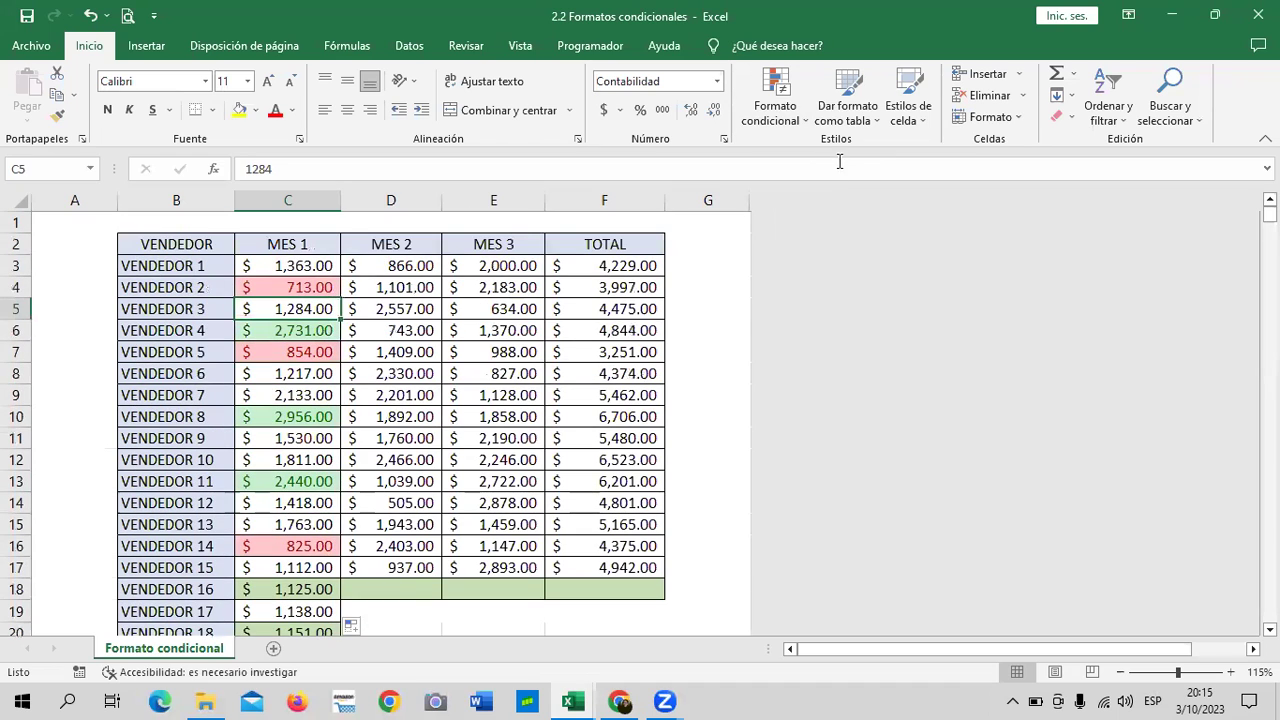
Review the 3 superior rule's Se aplica a range in the Administrar reglas manager.
click(800, 125)
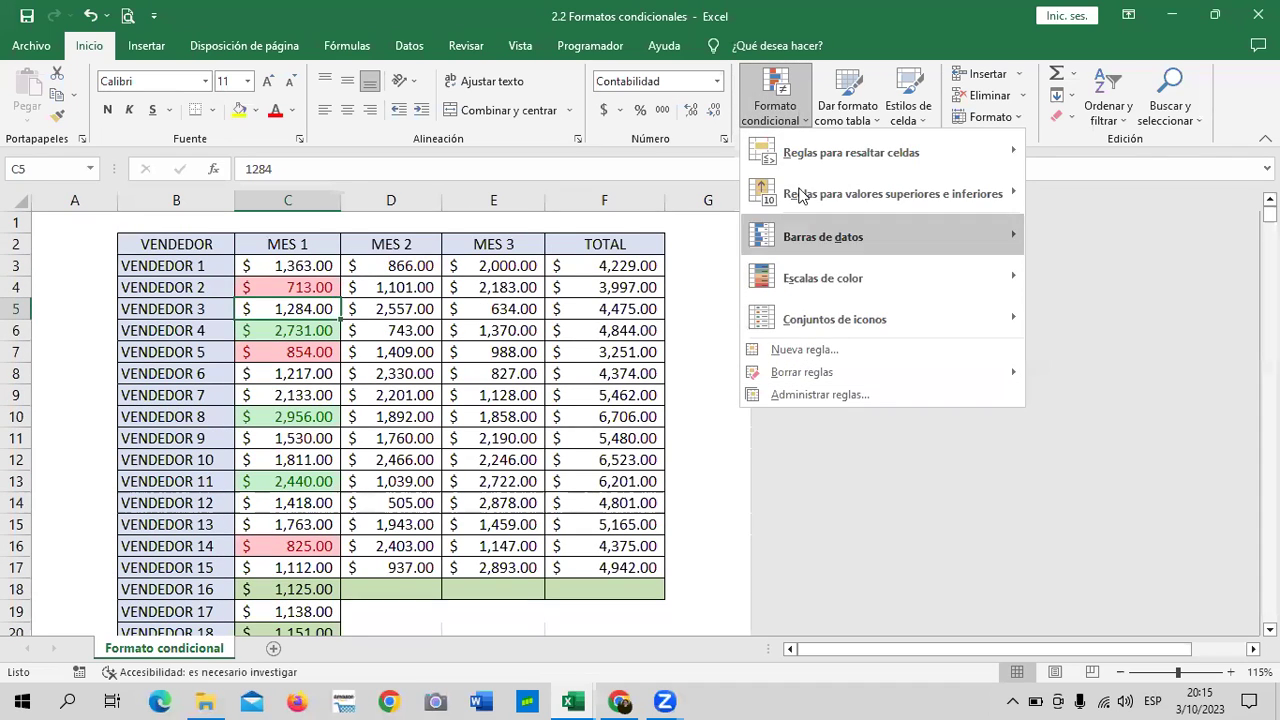
click(789, 397)
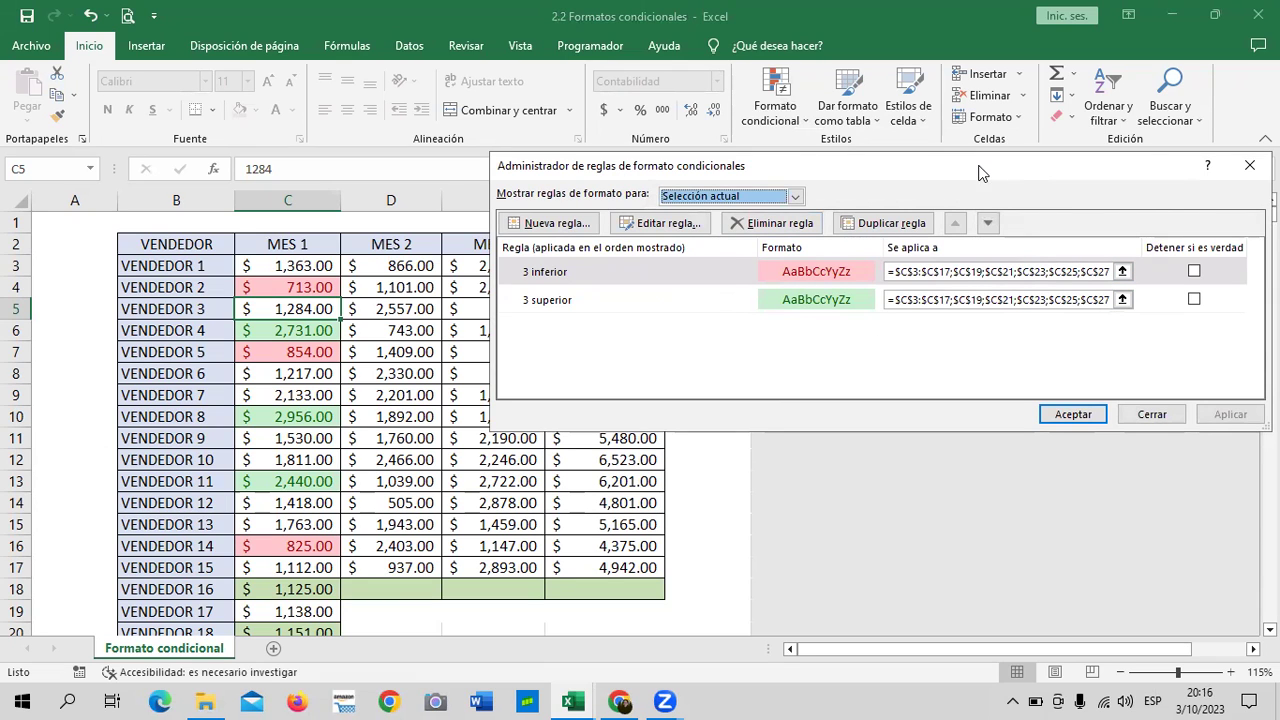
drag(980, 173, 807, 180)
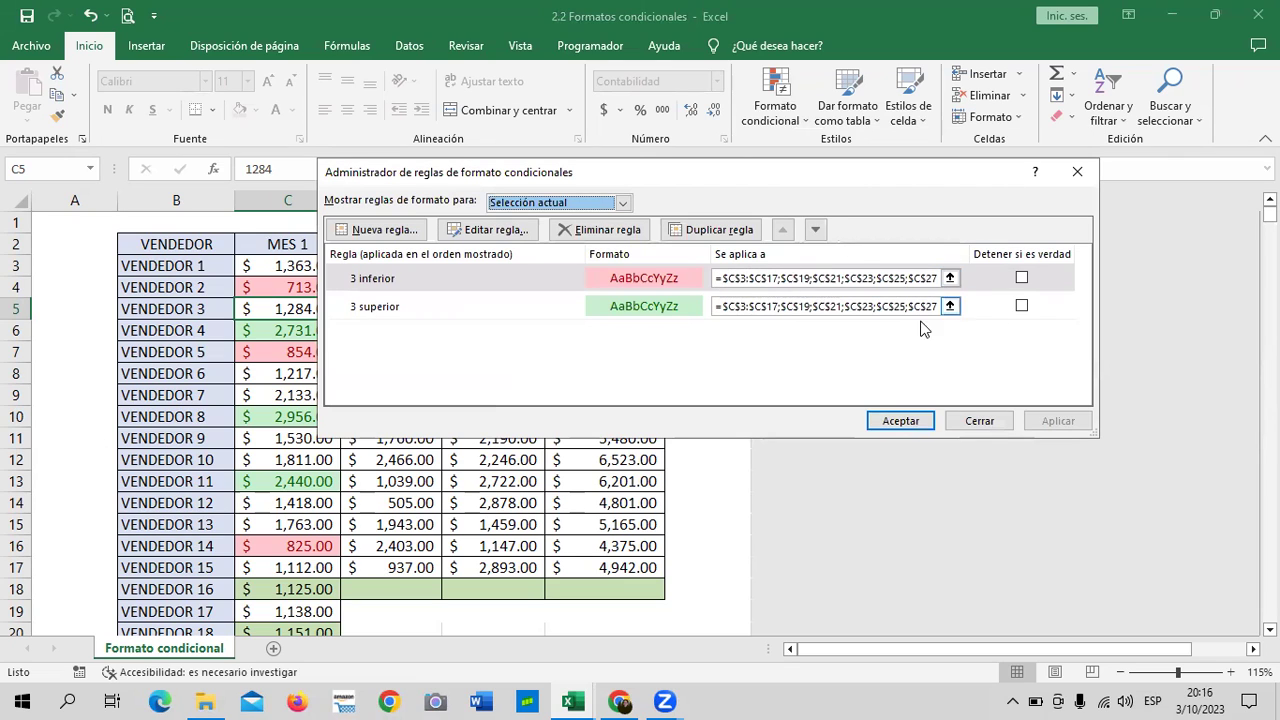
click(952, 308)
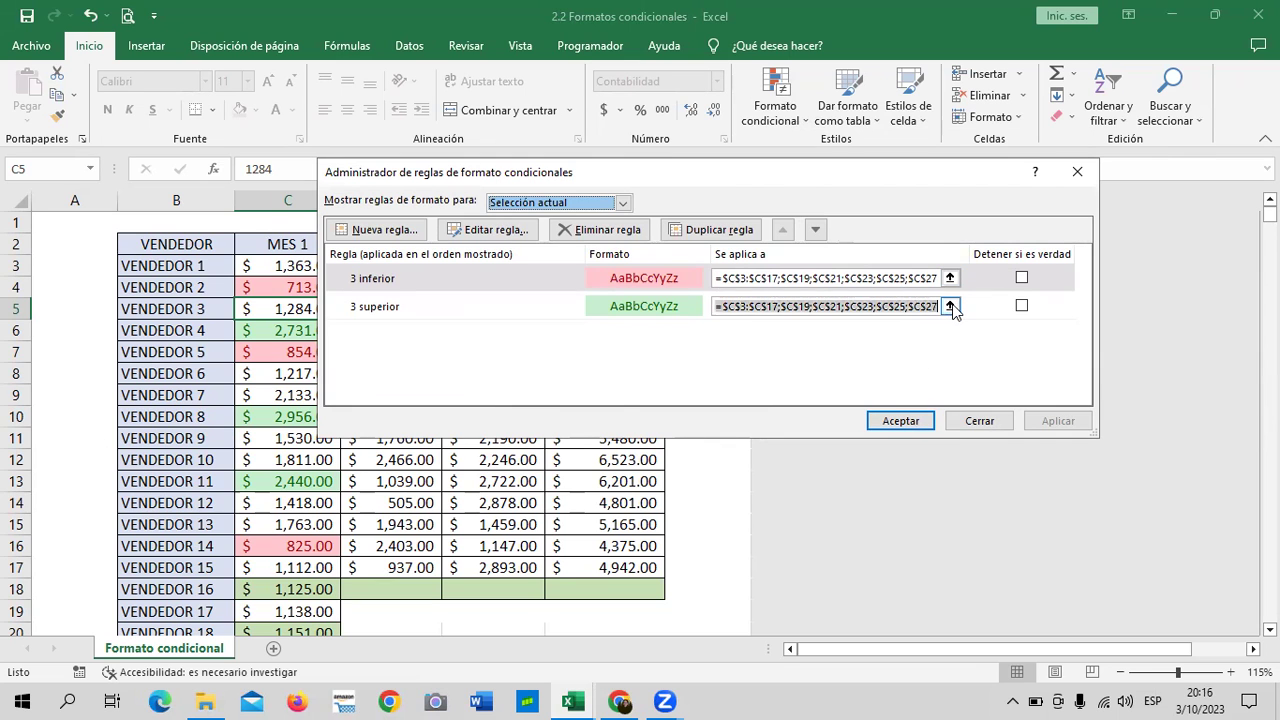
click(950, 306)
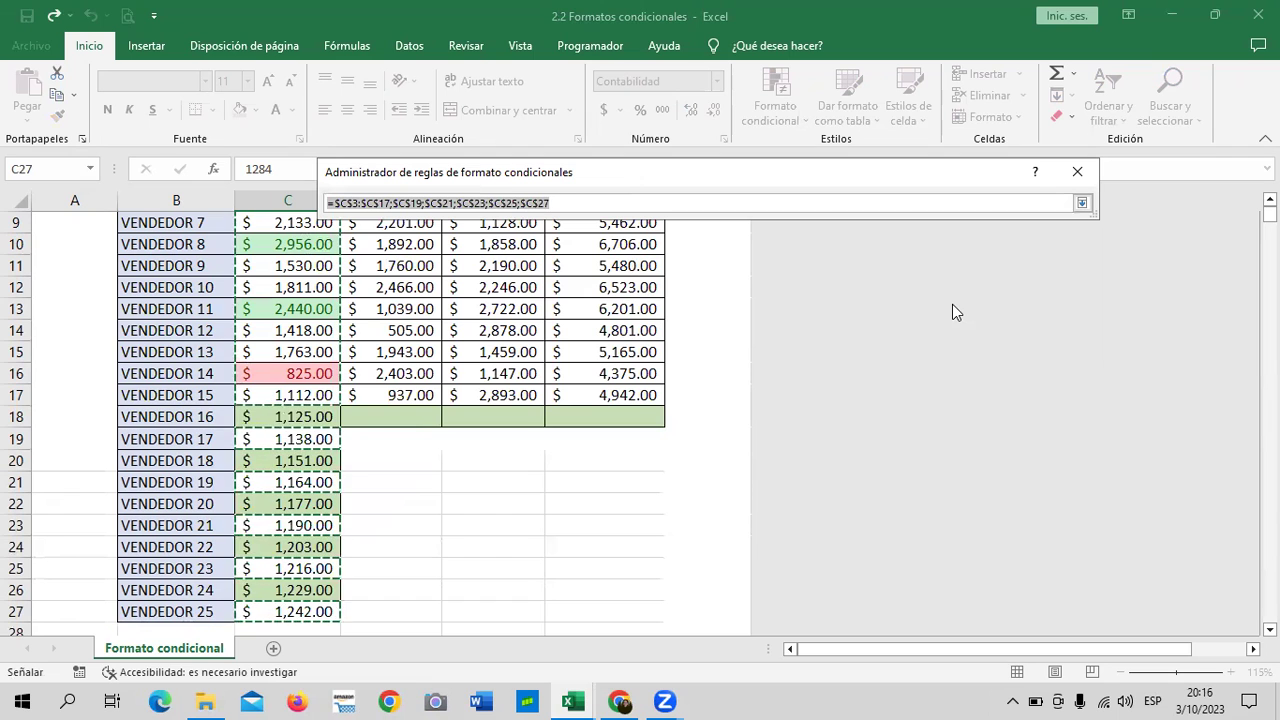
click(1077, 172)
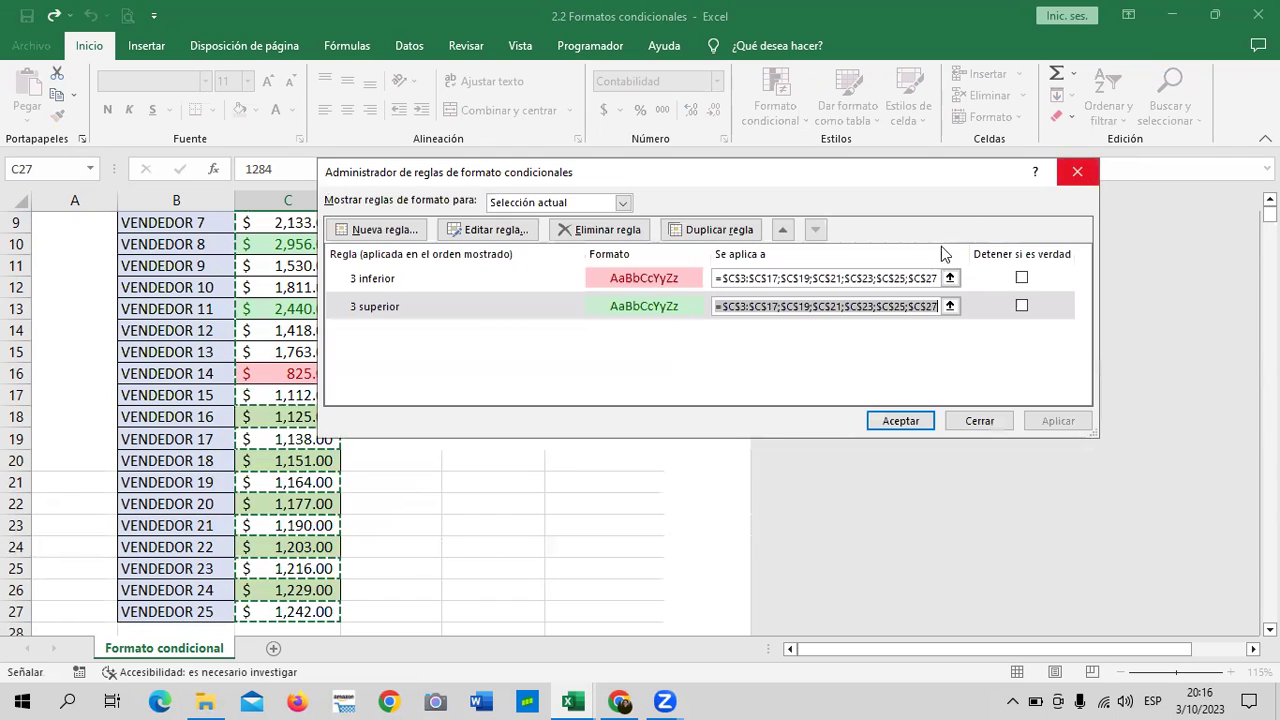
click(976, 420)
Inspect the coloured MES 1 cells C6, C18, C20, C22 and C24.
scroll(385, 540, up, 3)
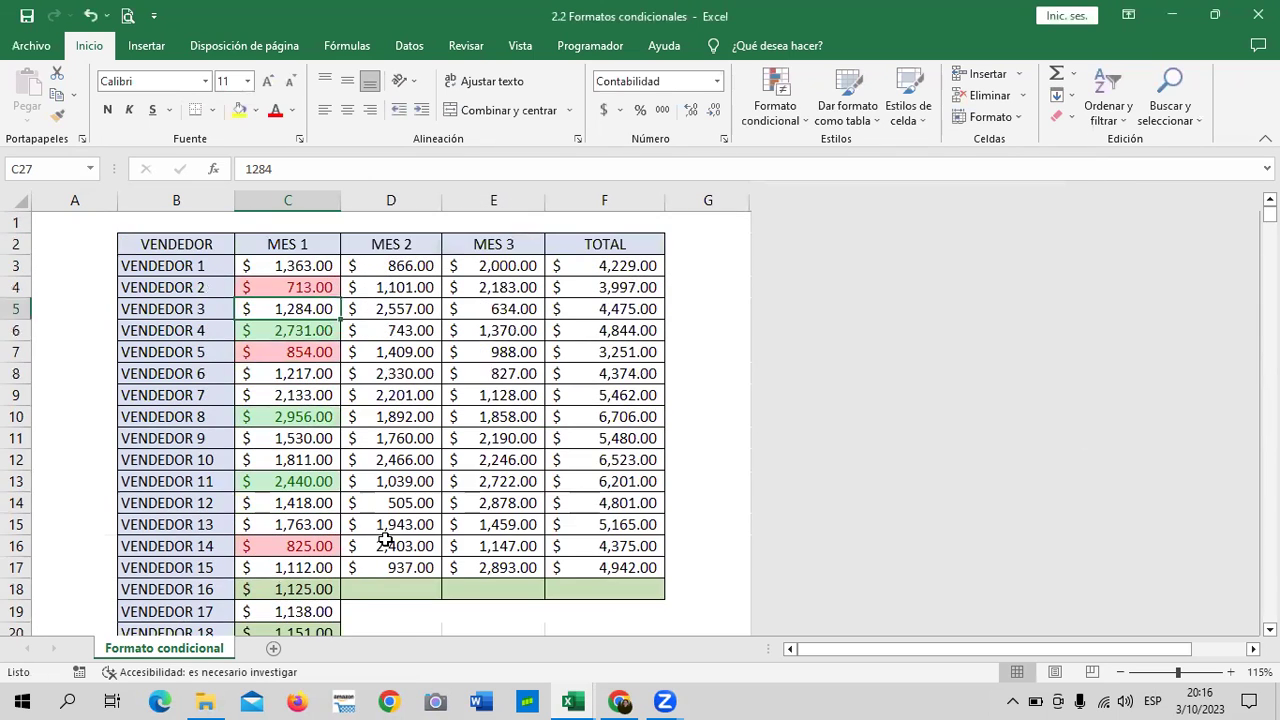
click(293, 333)
scroll(381, 455, down, 3)
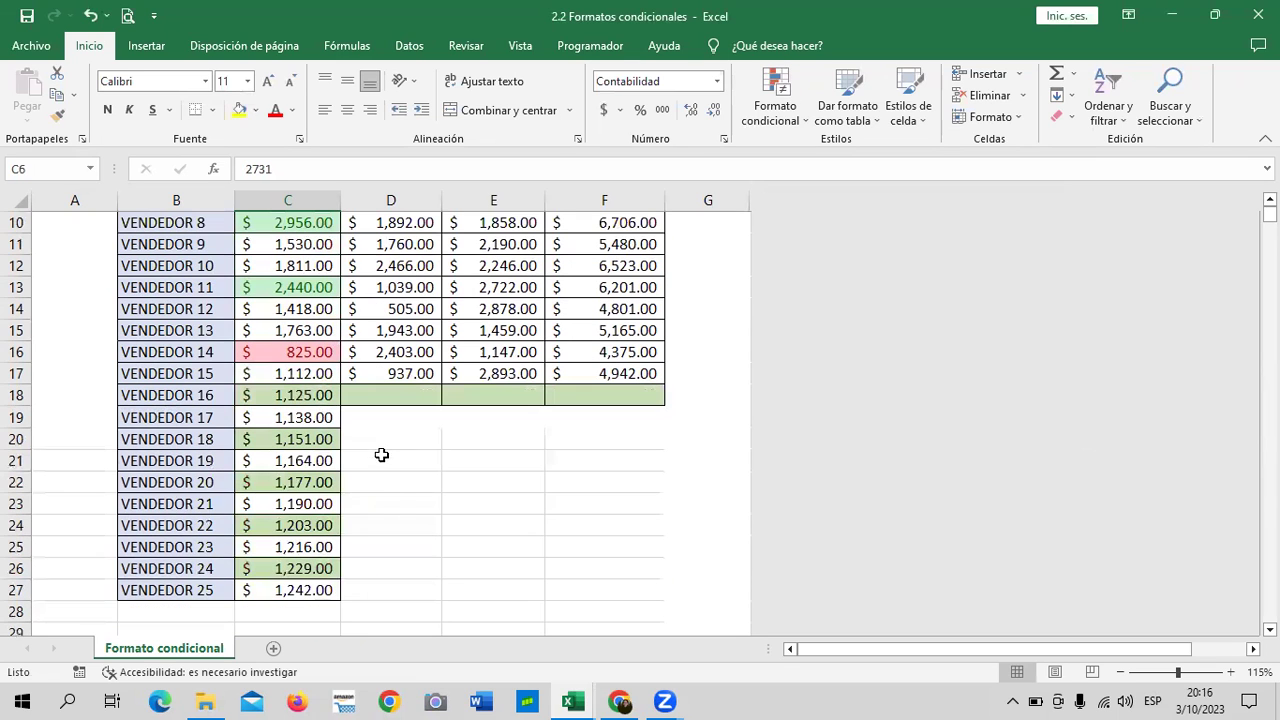
click(298, 395)
click(300, 440)
click(302, 482)
click(304, 524)
scroll(390, 510, up, 2)
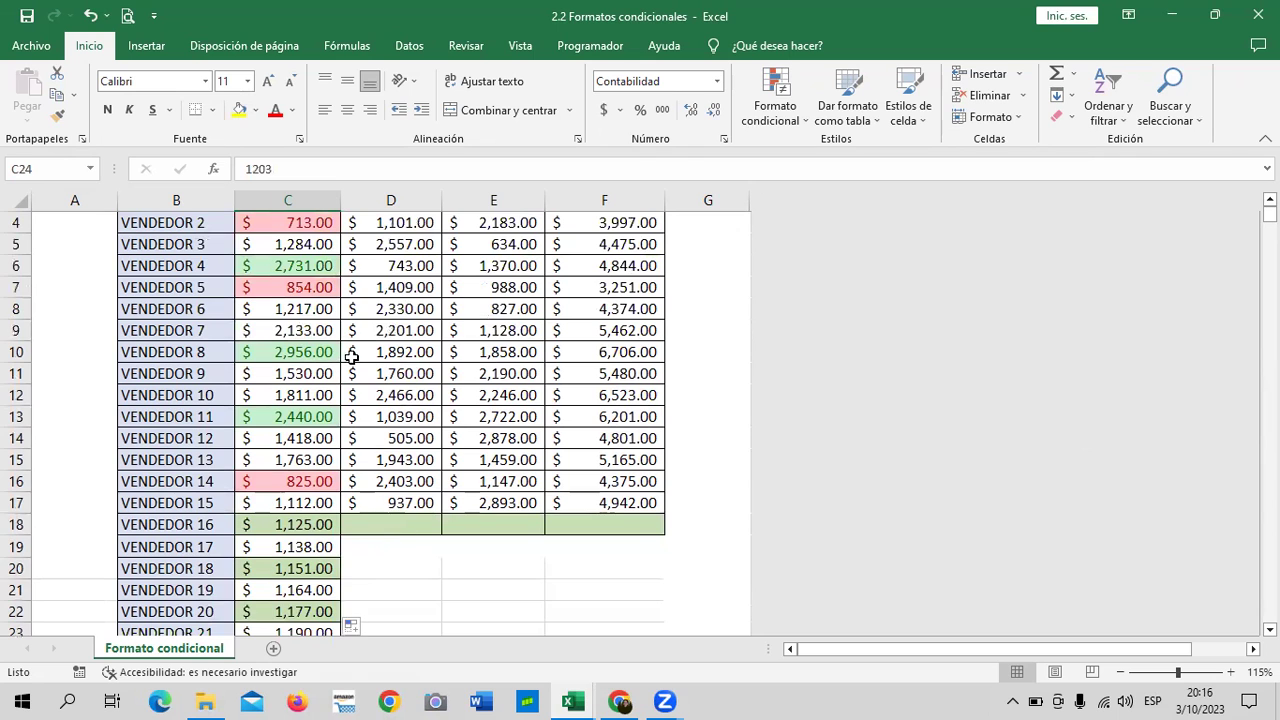
scroll(352, 357, up, 1)
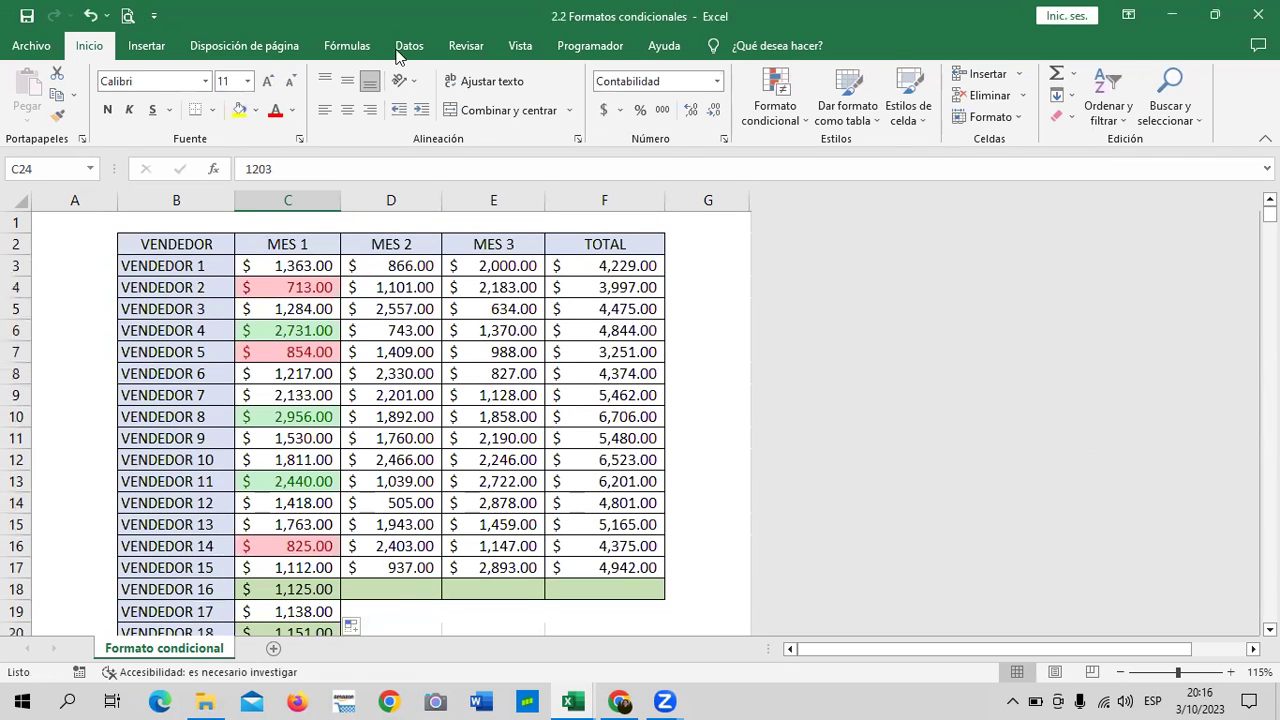
Select C3:C27 and apply Borrar reglas de las celdas seleccionadas.
drag(305, 265, 300, 567)
drag(319, 697, 304, 606)
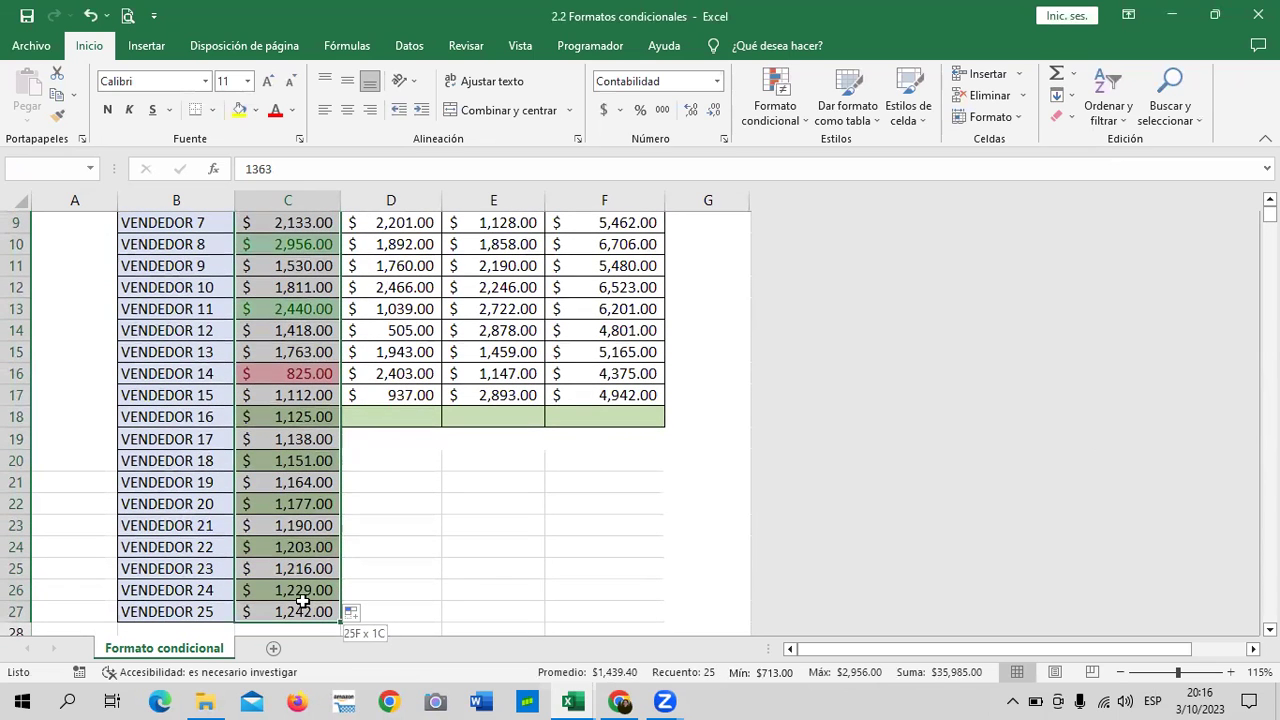
click(802, 120)
mouse_move(850, 194)
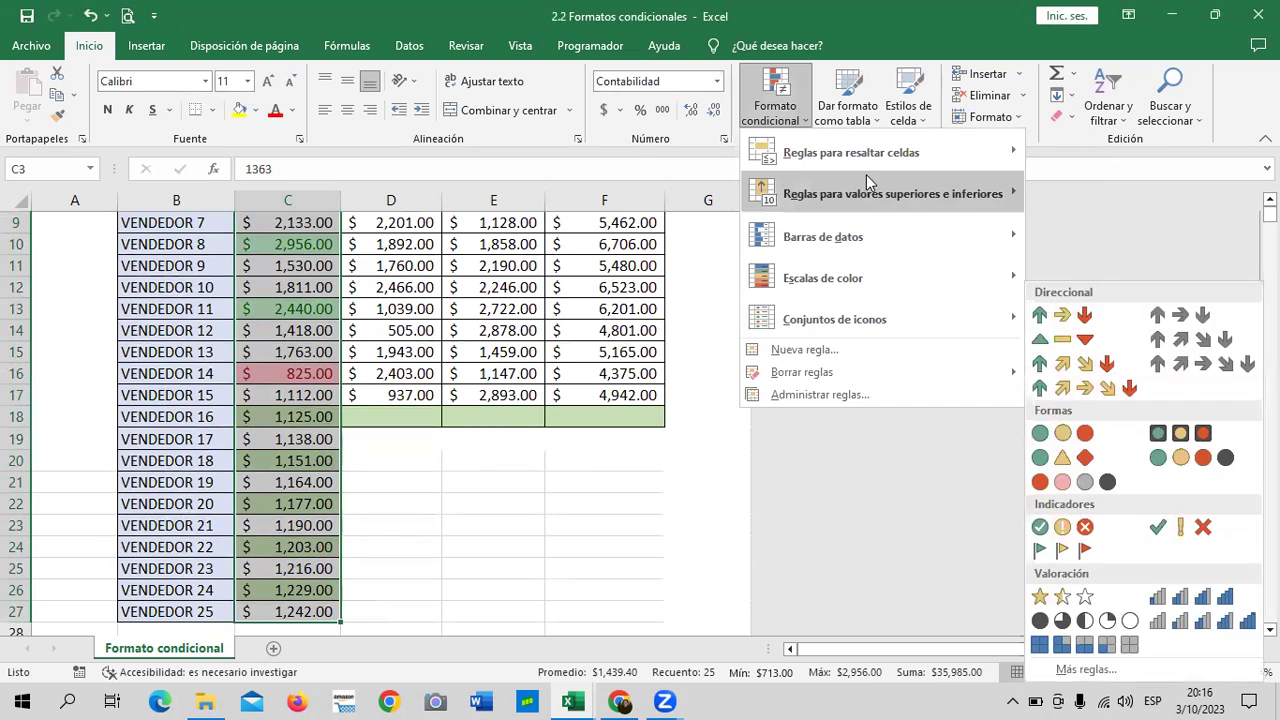
mouse_move(865, 372)
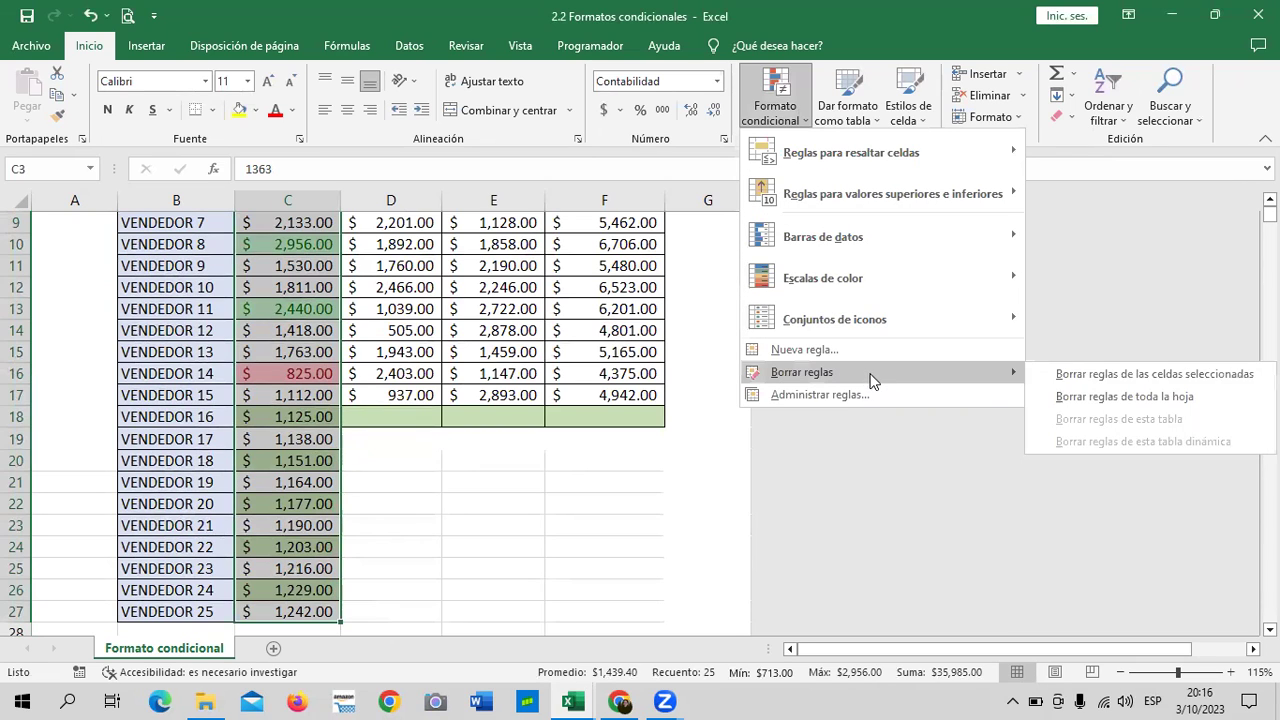
click(1093, 381)
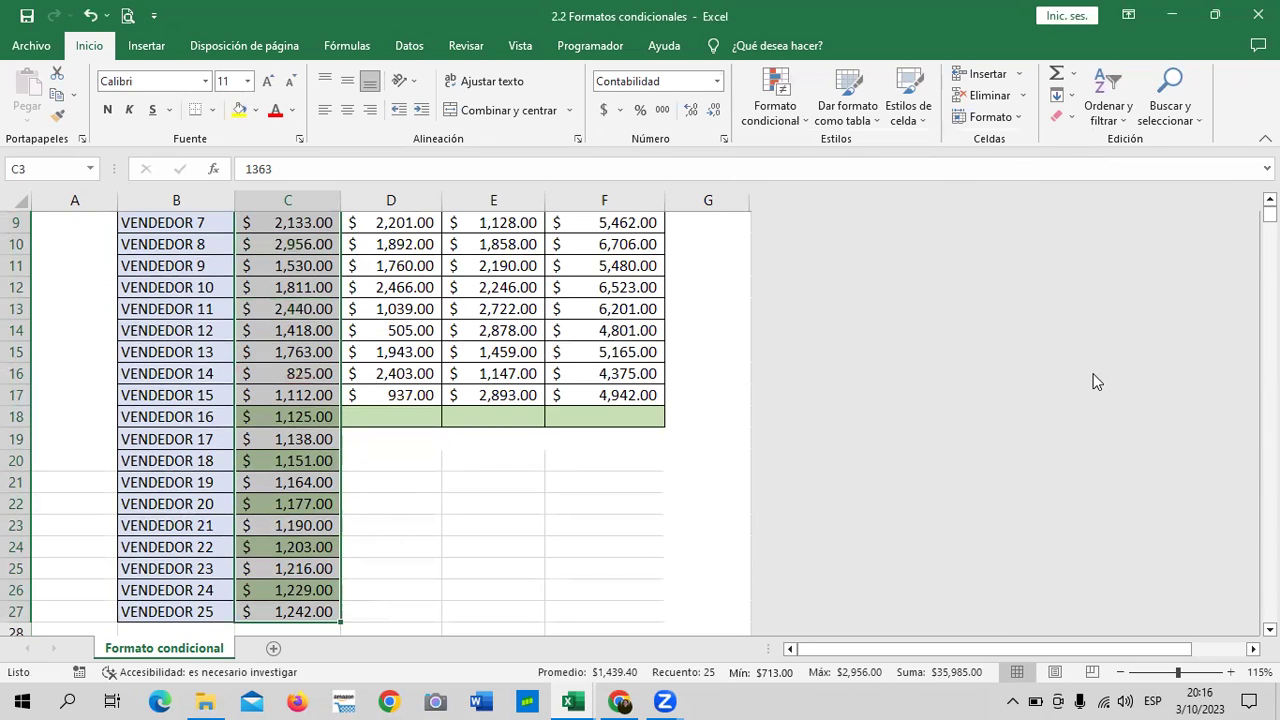
Inspect the leftover green fill in cells C18, C20 and C22.
click(425, 482)
scroll(315, 435, up, 3)
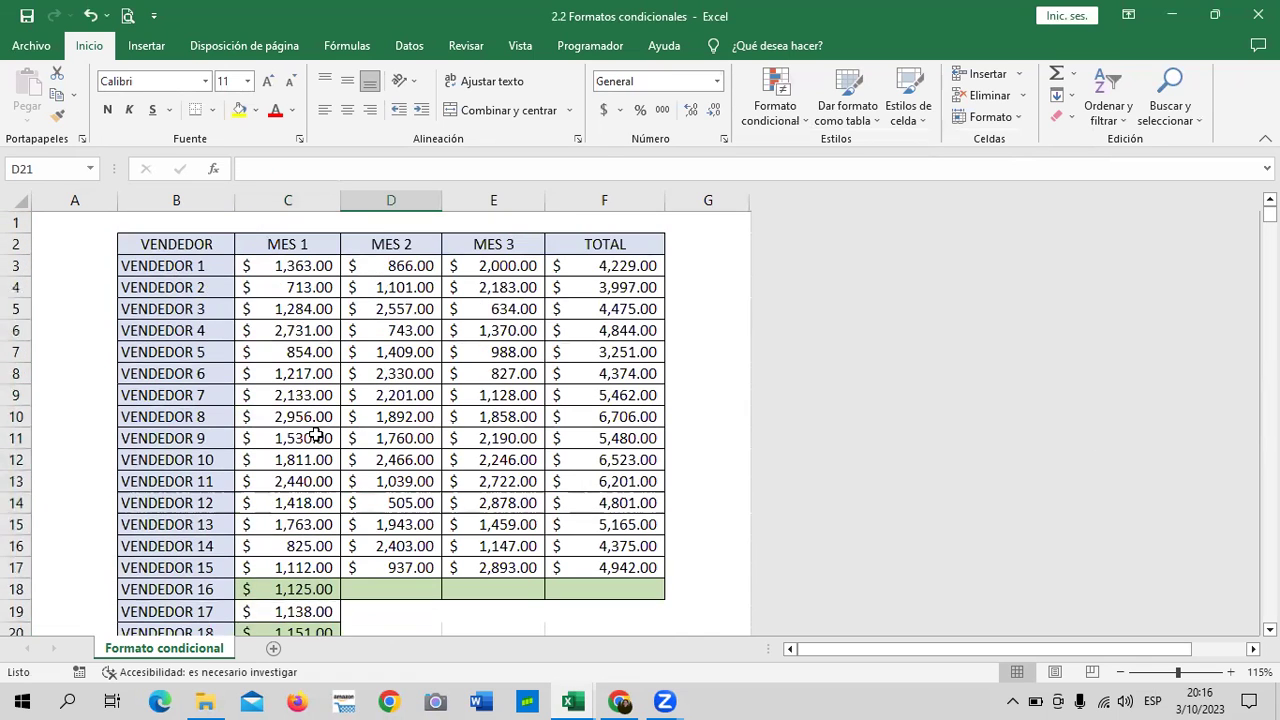
scroll(315, 435, down, 2)
scroll(332, 446, down, 2)
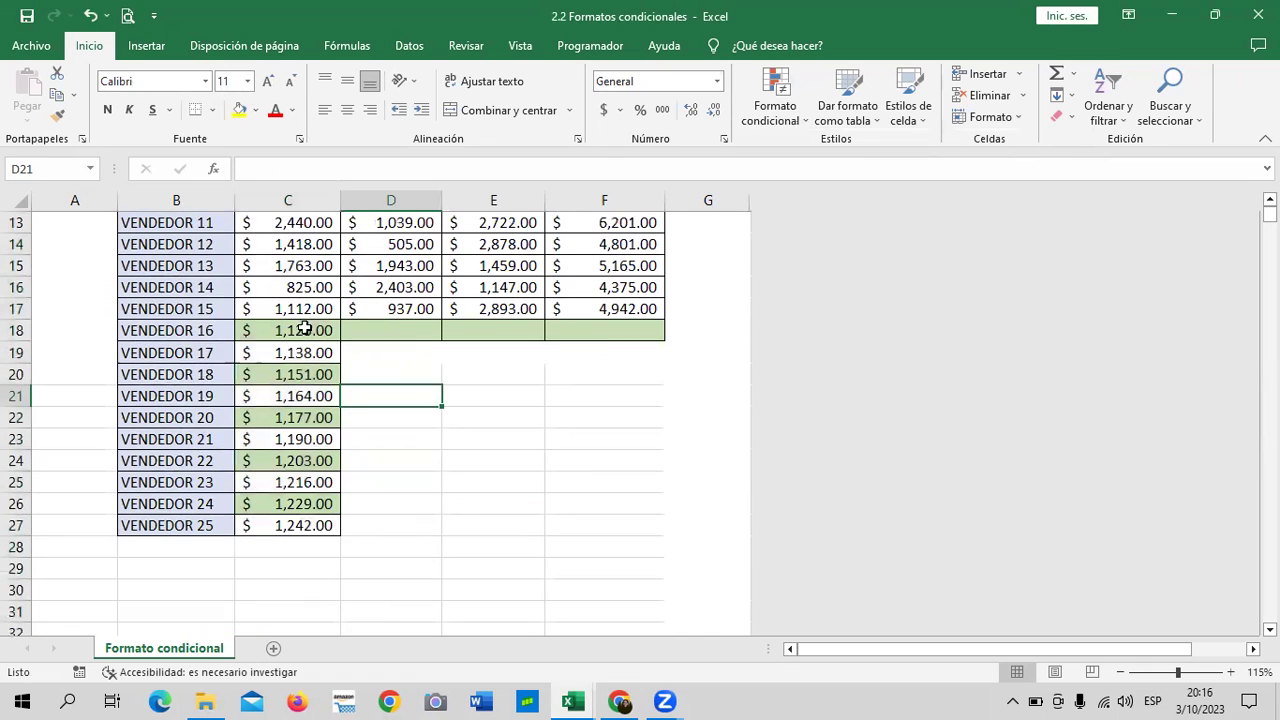
click(305, 329)
click(301, 376)
click(312, 419)
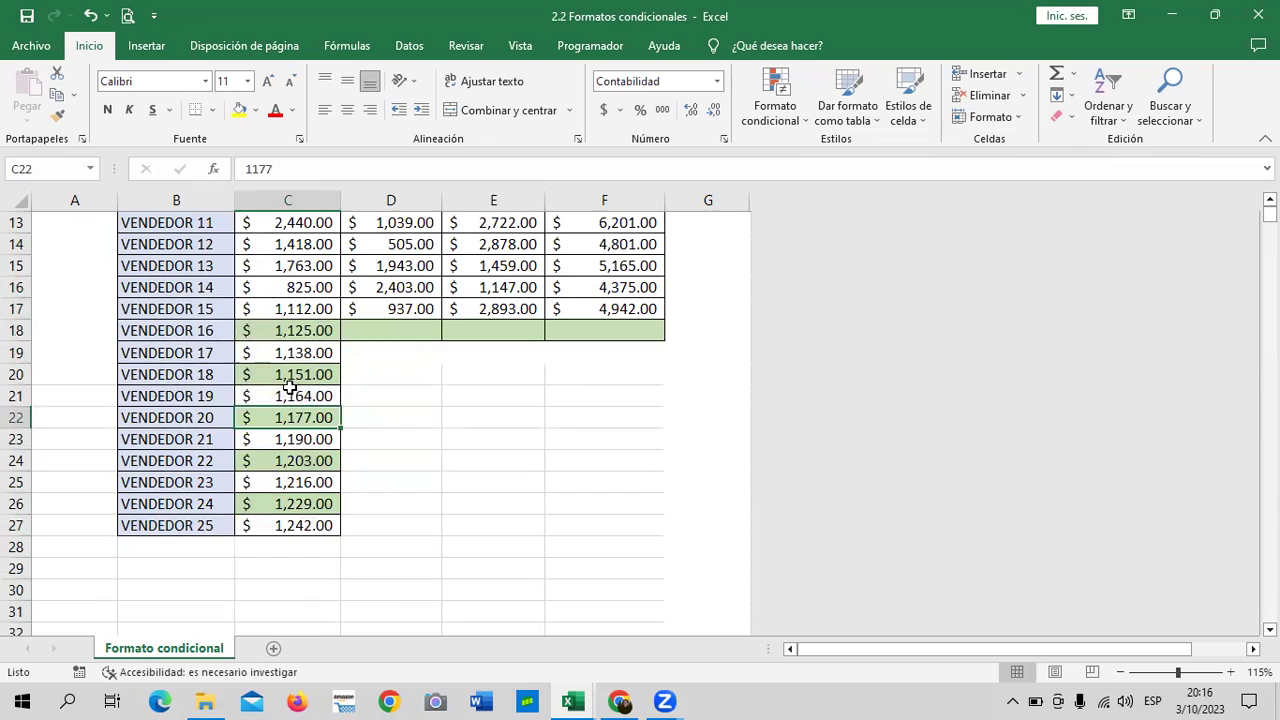
click(430, 398)
scroll(280, 405, up, 4)
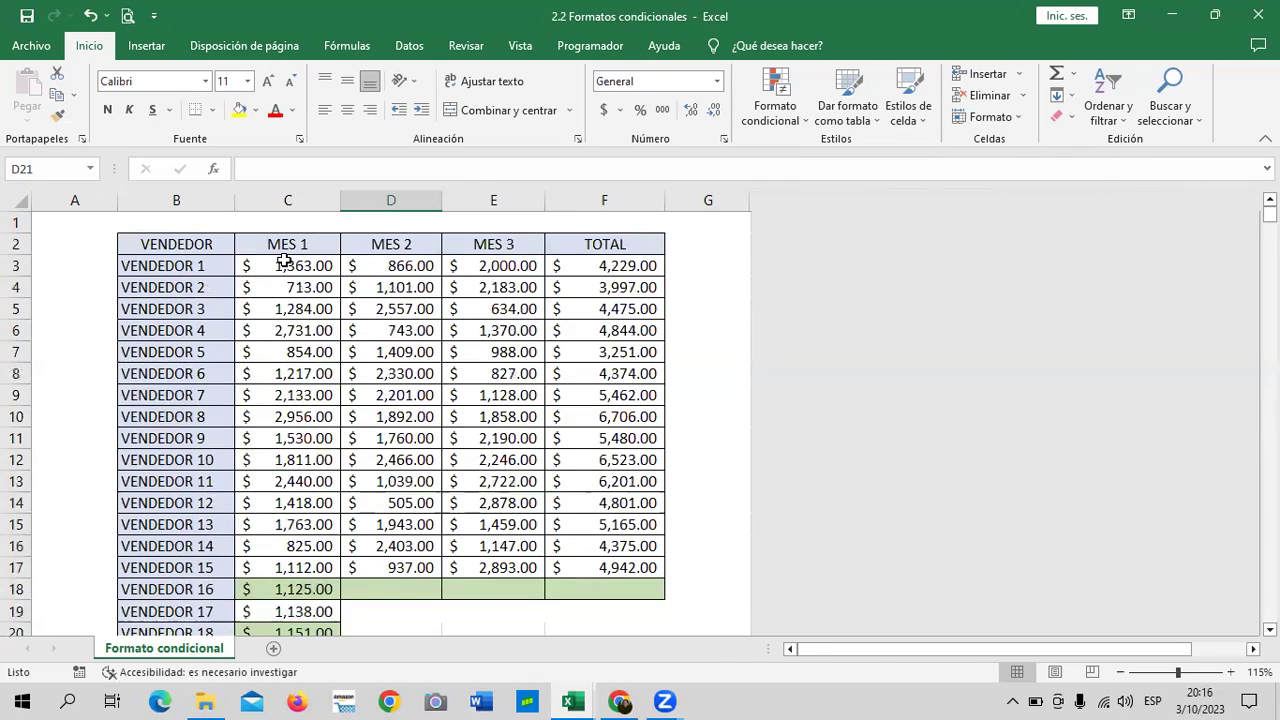
Give C3:C27 Todos los bordes and set its fill to Sin relleno.
drag(284, 261, 297, 671)
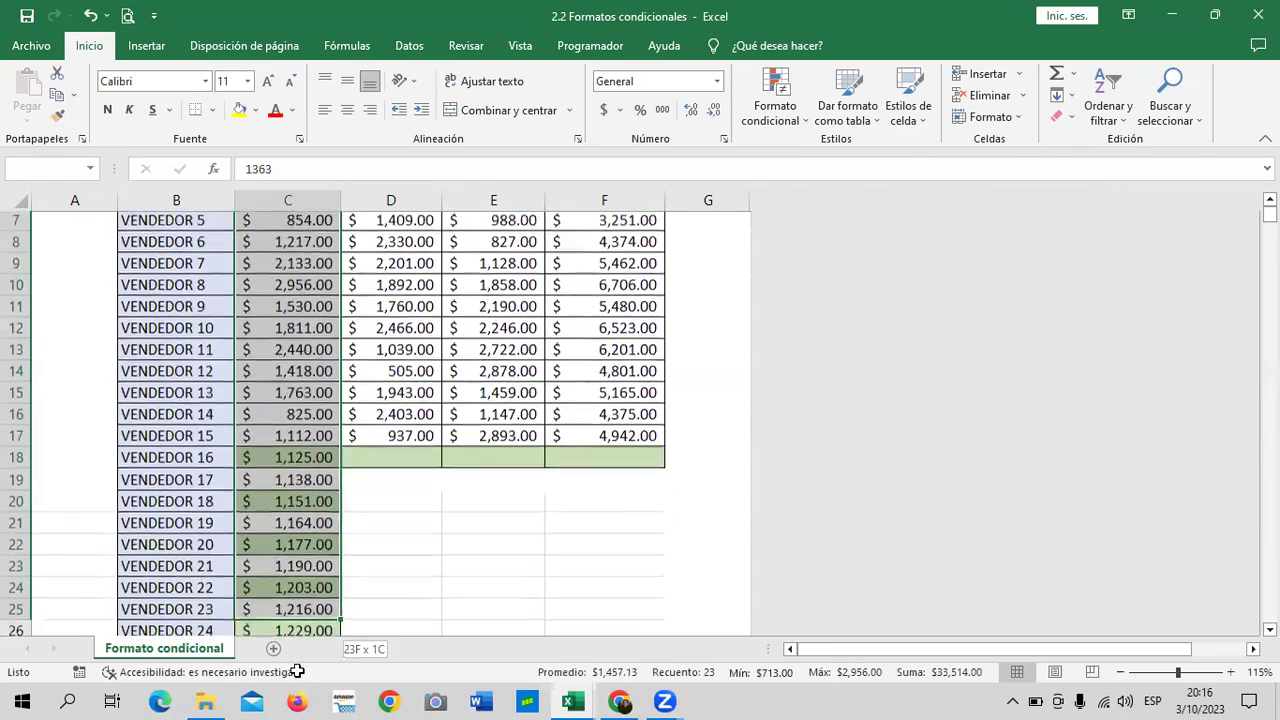
drag(297, 671, 300, 612)
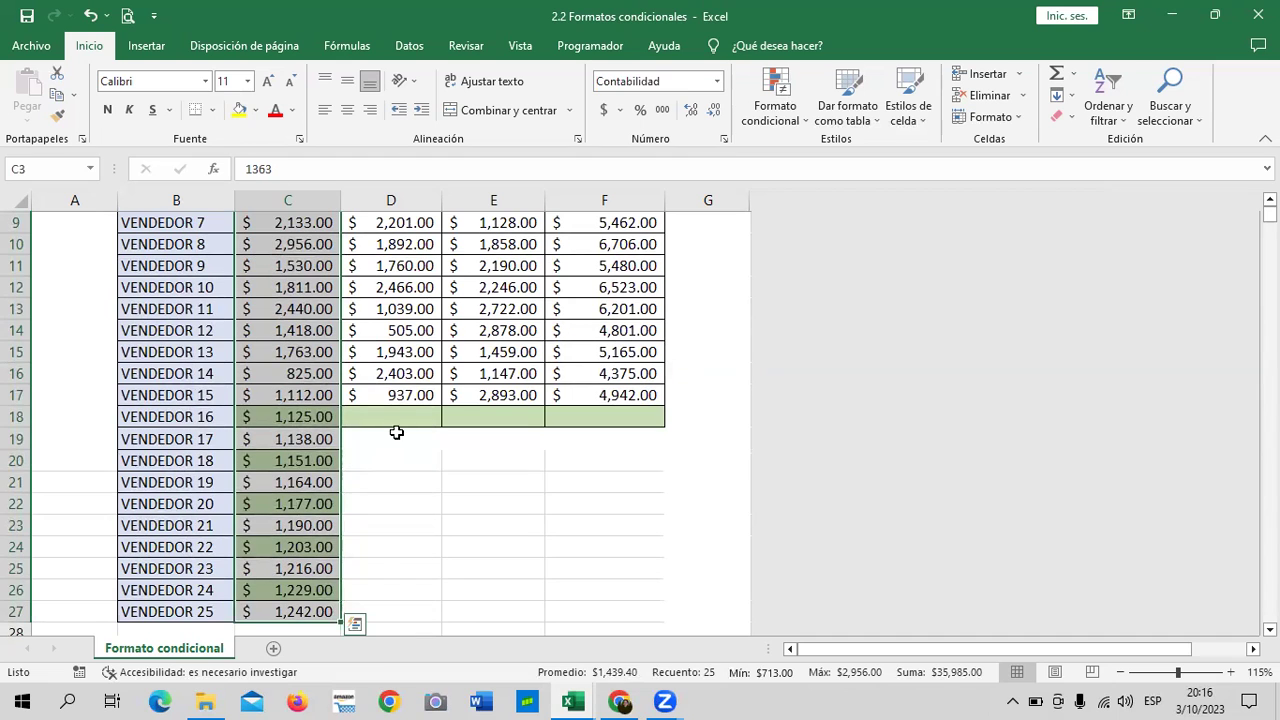
click(214, 110)
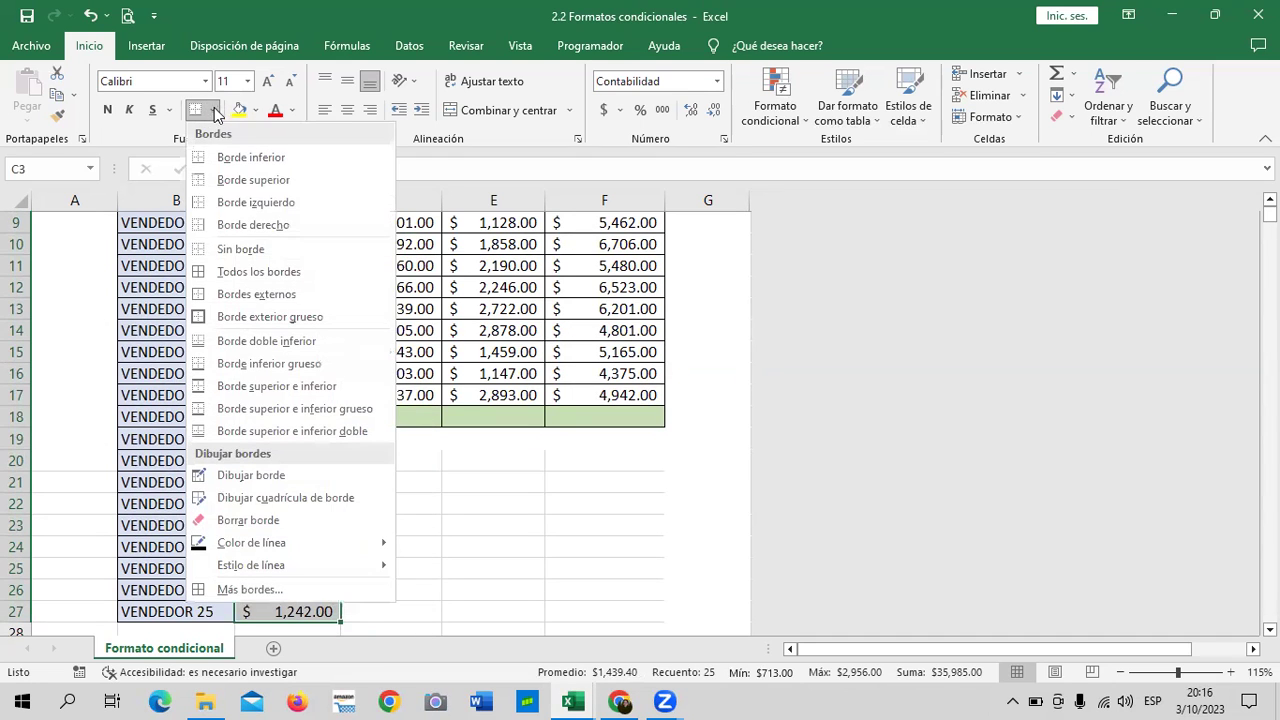
click(224, 274)
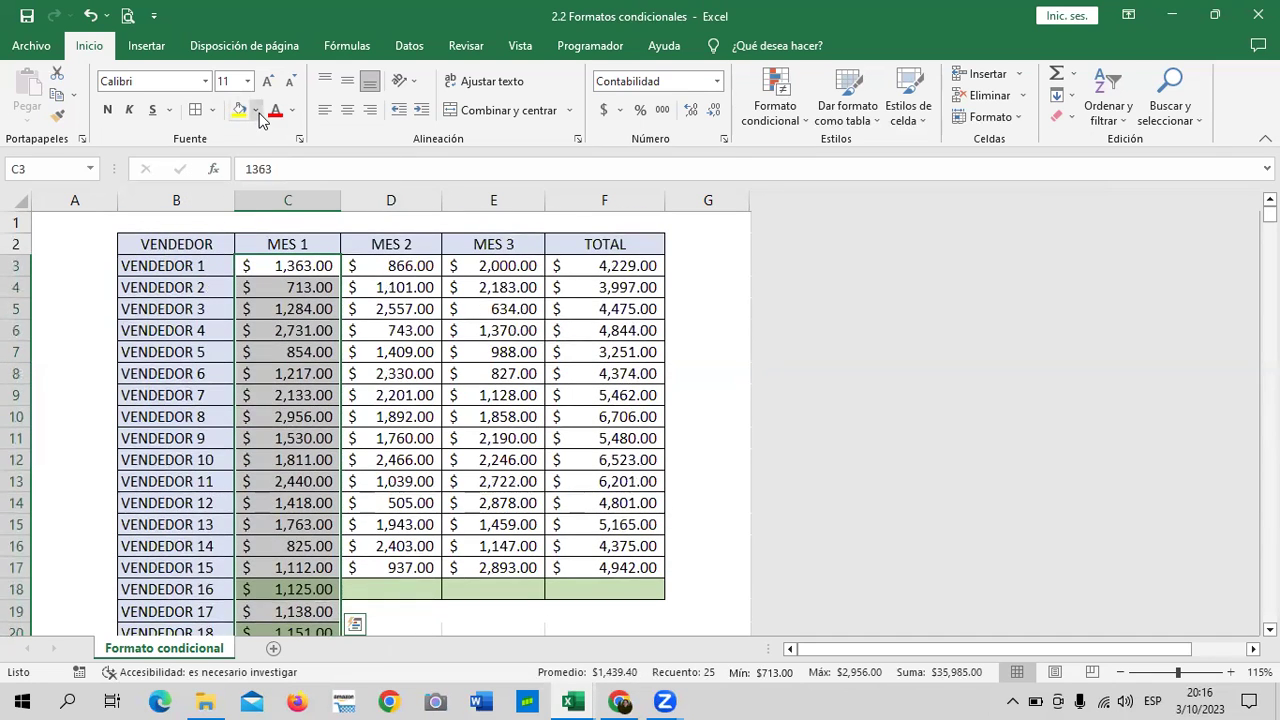
click(256, 112)
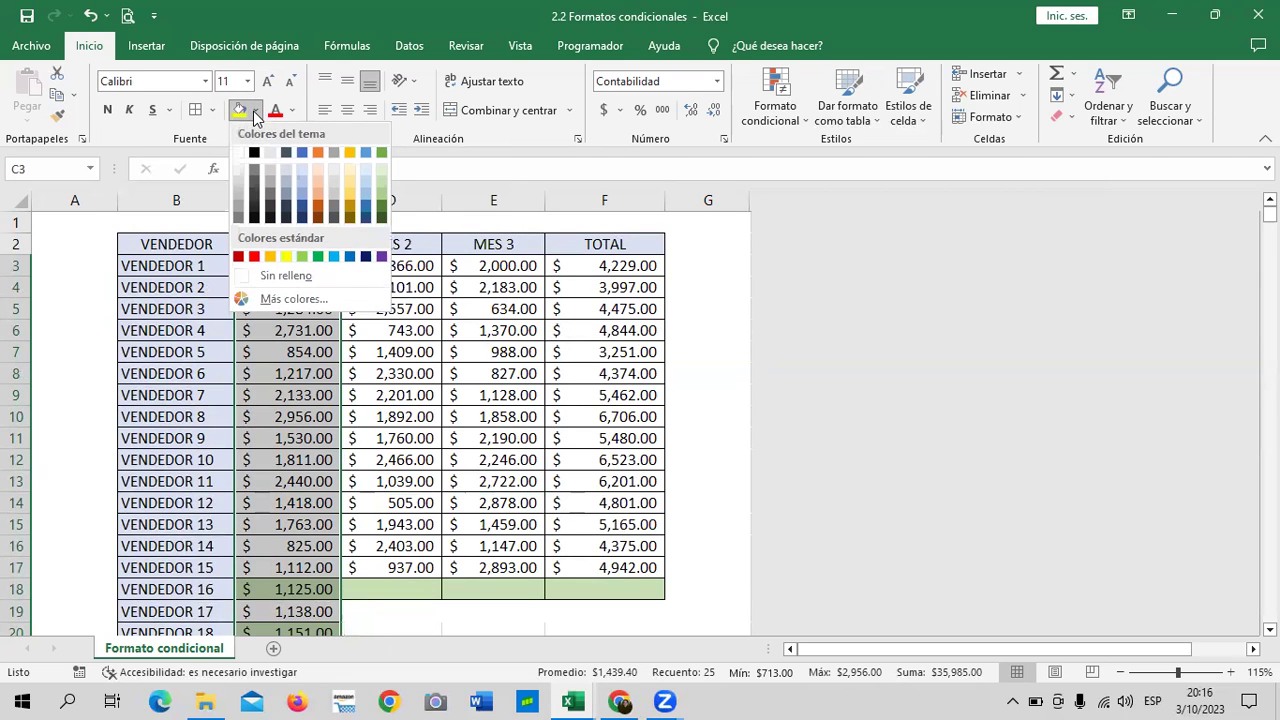
click(280, 275)
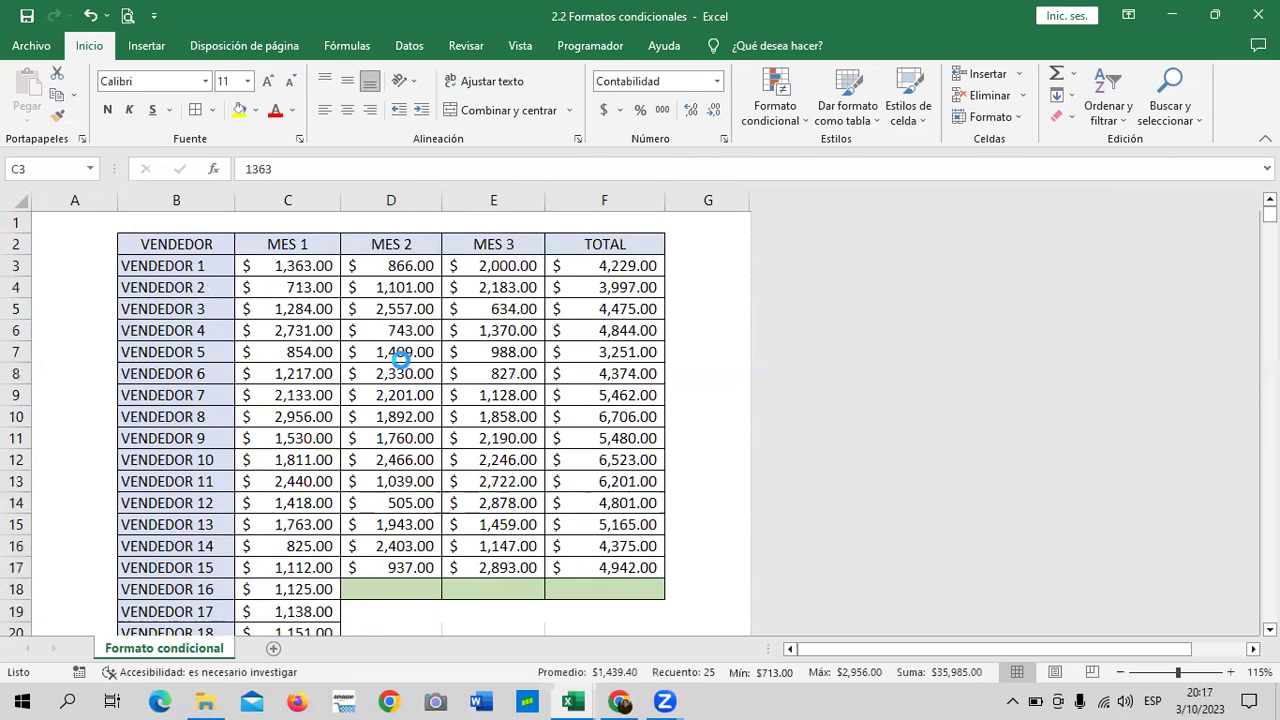
Reselect the MES 1 range C3:C27.
scroll(420, 520, down, 3)
click(454, 518)
scroll(454, 518, up, 3)
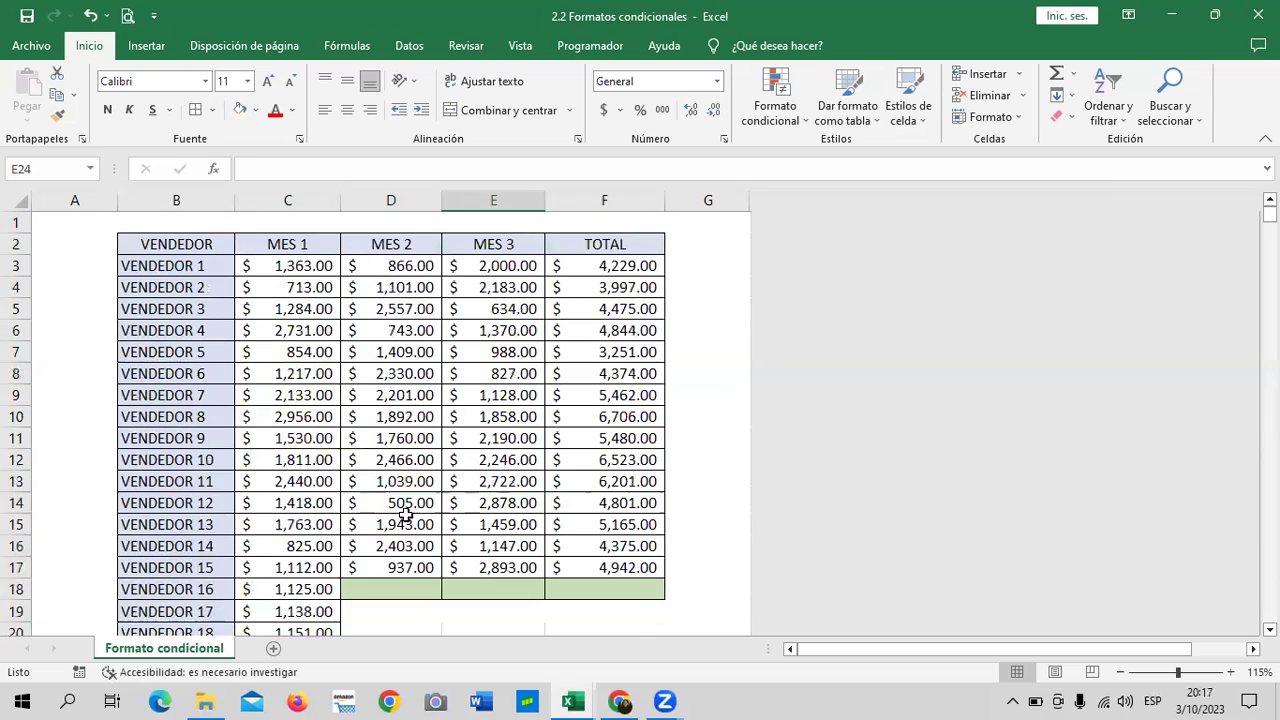
click(276, 267)
drag(329, 594, 312, 675)
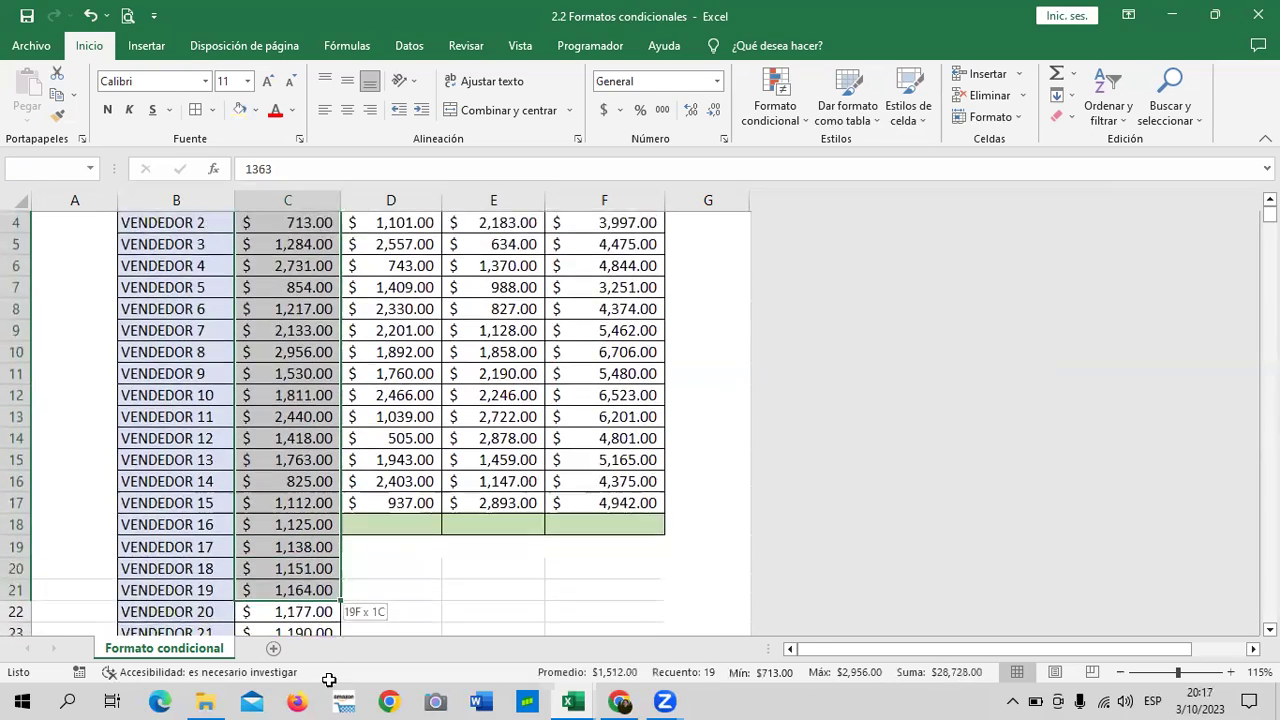
drag(312, 675, 304, 592)
Add a top-3 rule to C3:C27 with Relleno verde con texto verde oscuro.
click(776, 105)
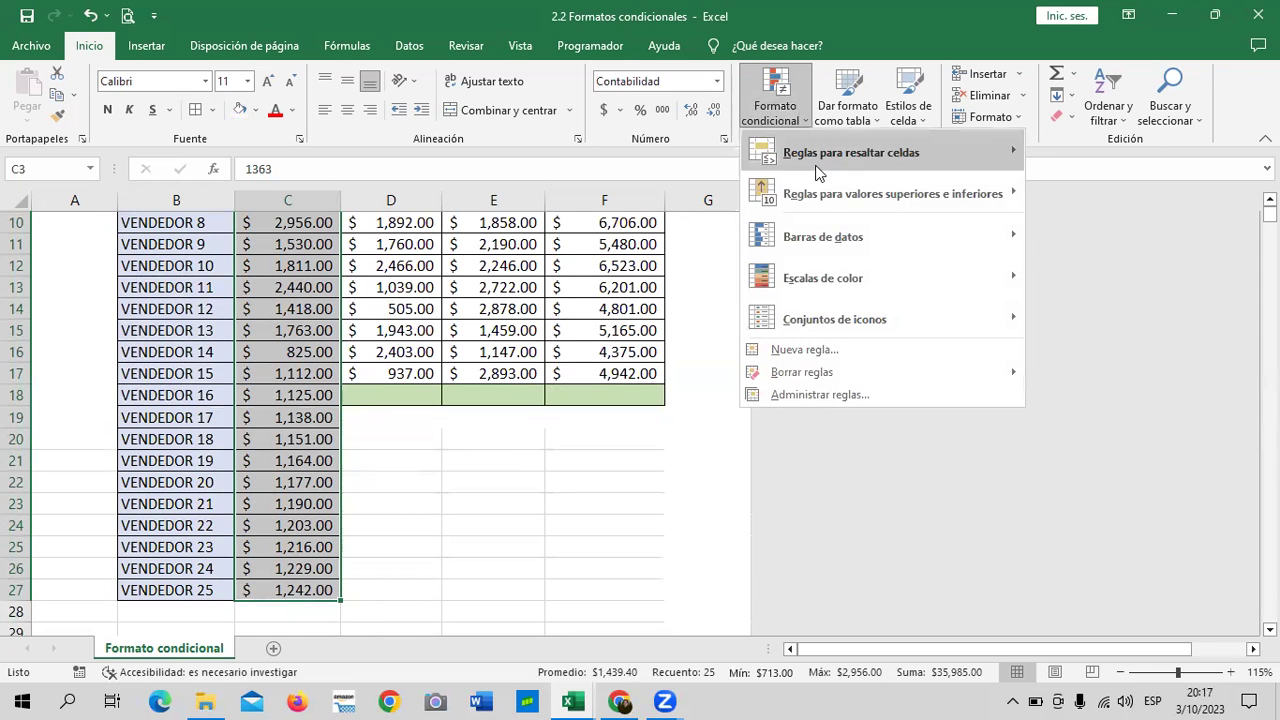
mouse_move(935, 195)
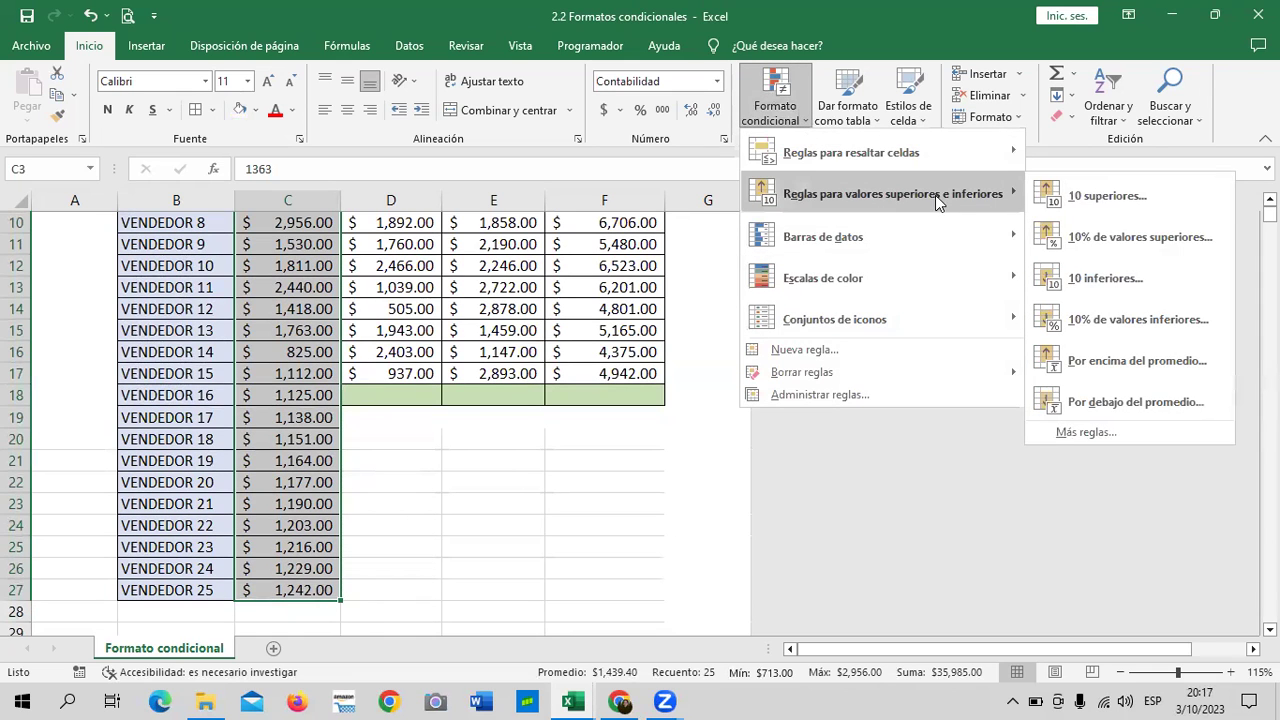
click(1105, 196)
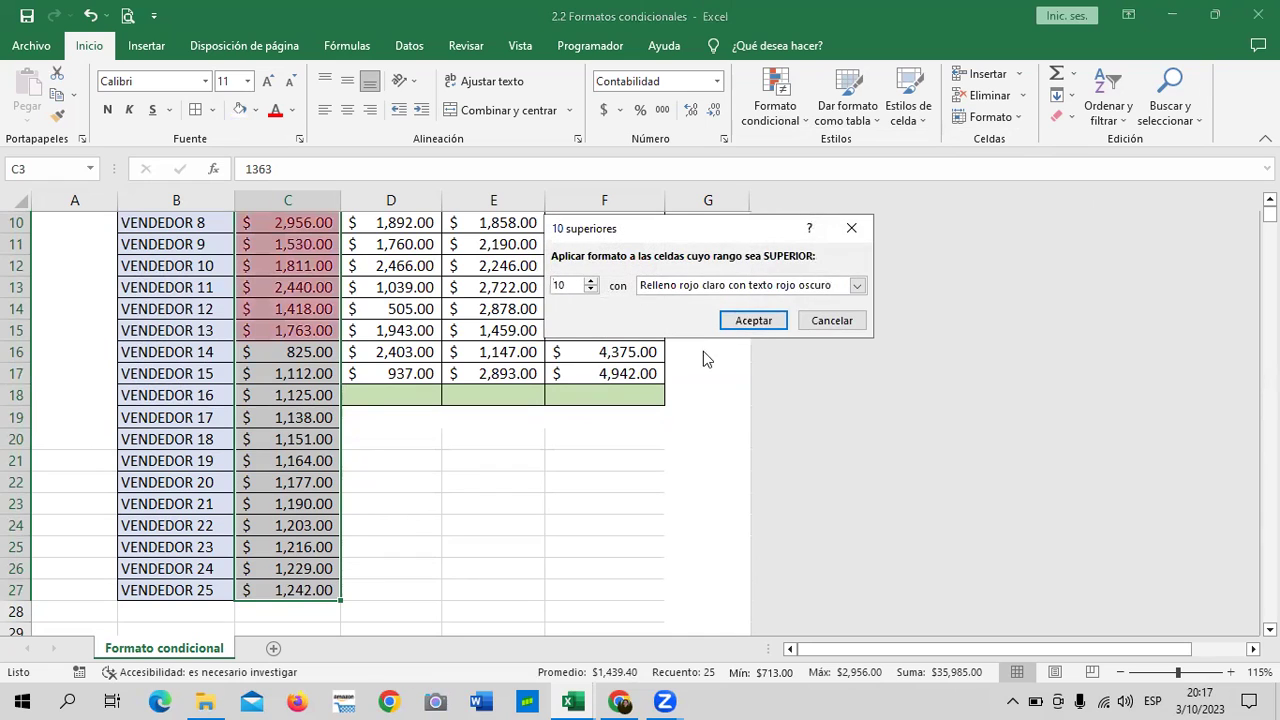
click(591, 290)
click(591, 290)
click(591, 290)
click(591, 290)
click(591, 290)
click(591, 290)
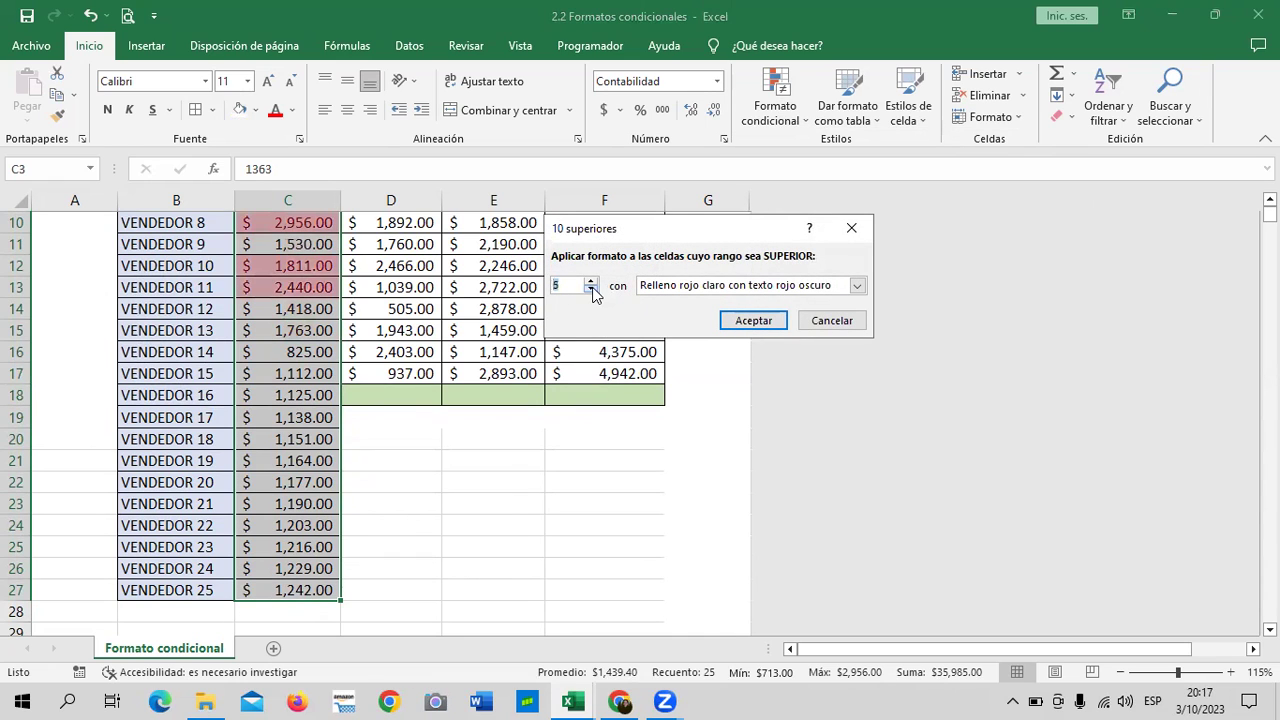
click(591, 290)
click(857, 285)
click(795, 326)
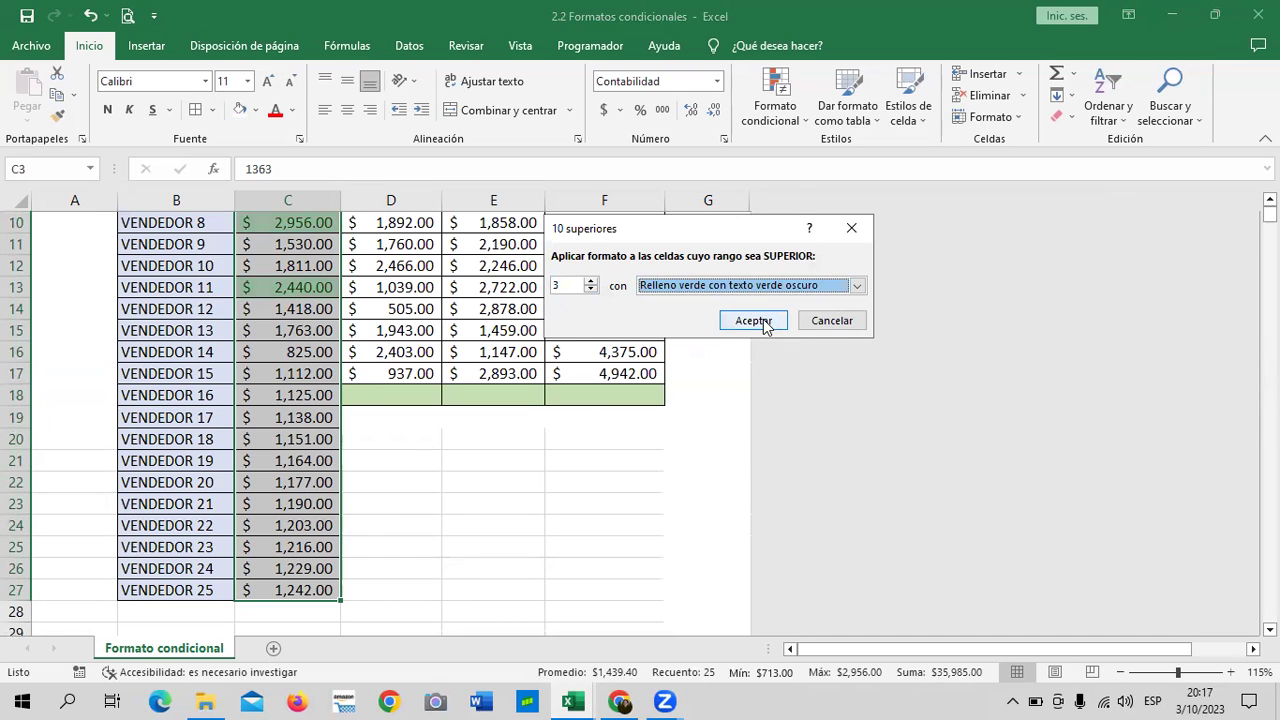
click(760, 321)
click(514, 535)
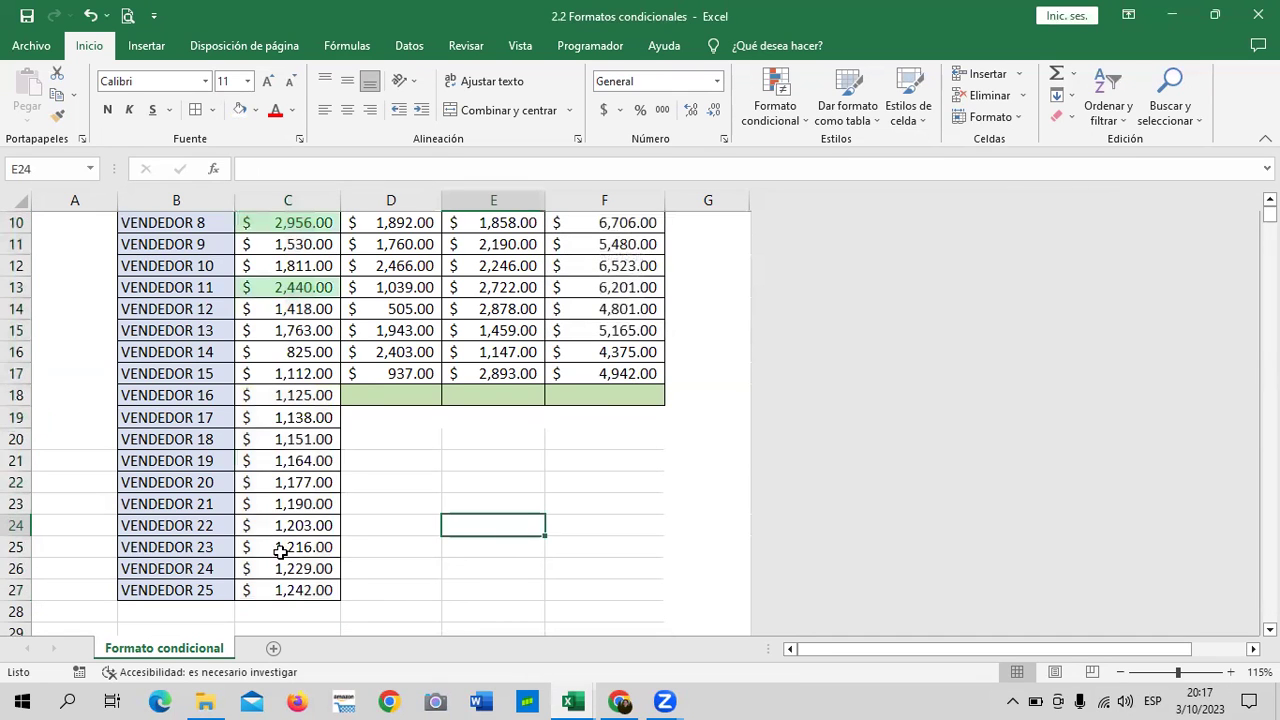
Select C20:C27 to check them, then reselect the MES 1 column C3:C27.
scroll(287, 545, up, 3)
scroll(287, 545, down, 2)
scroll(330, 543, down, 1)
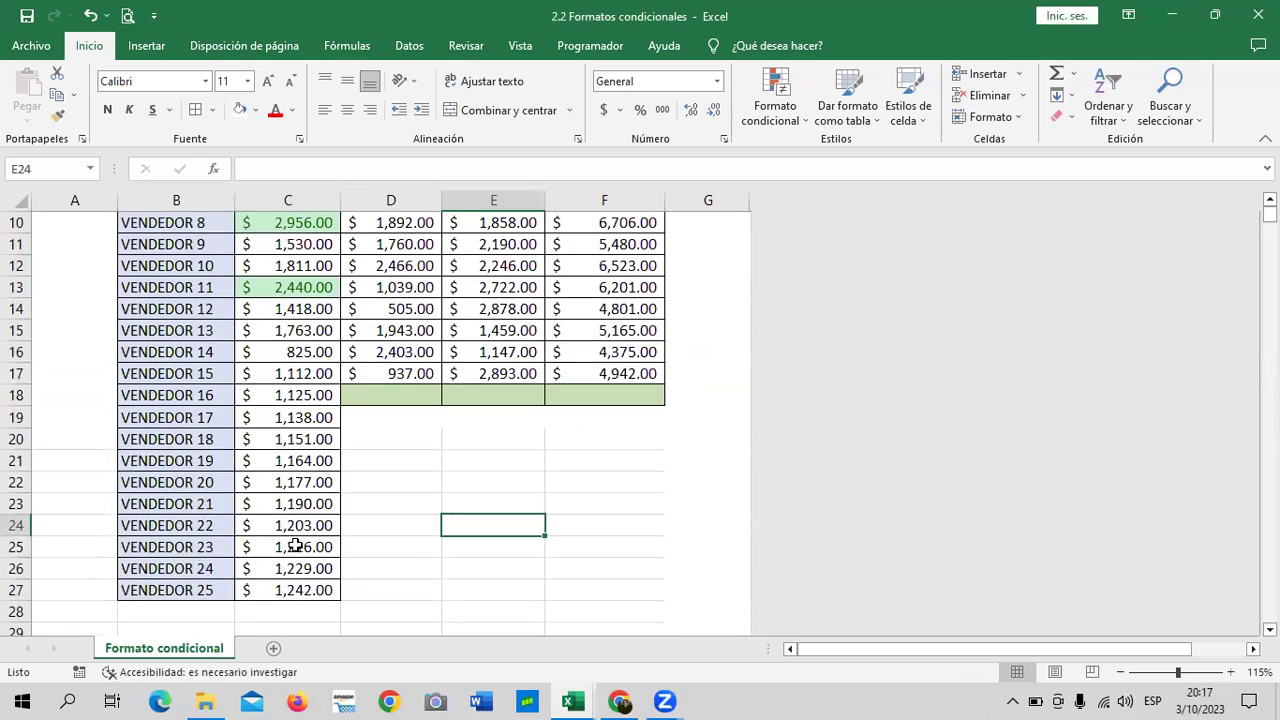
scroll(330, 540, down, 2)
drag(310, 461, 300, 310)
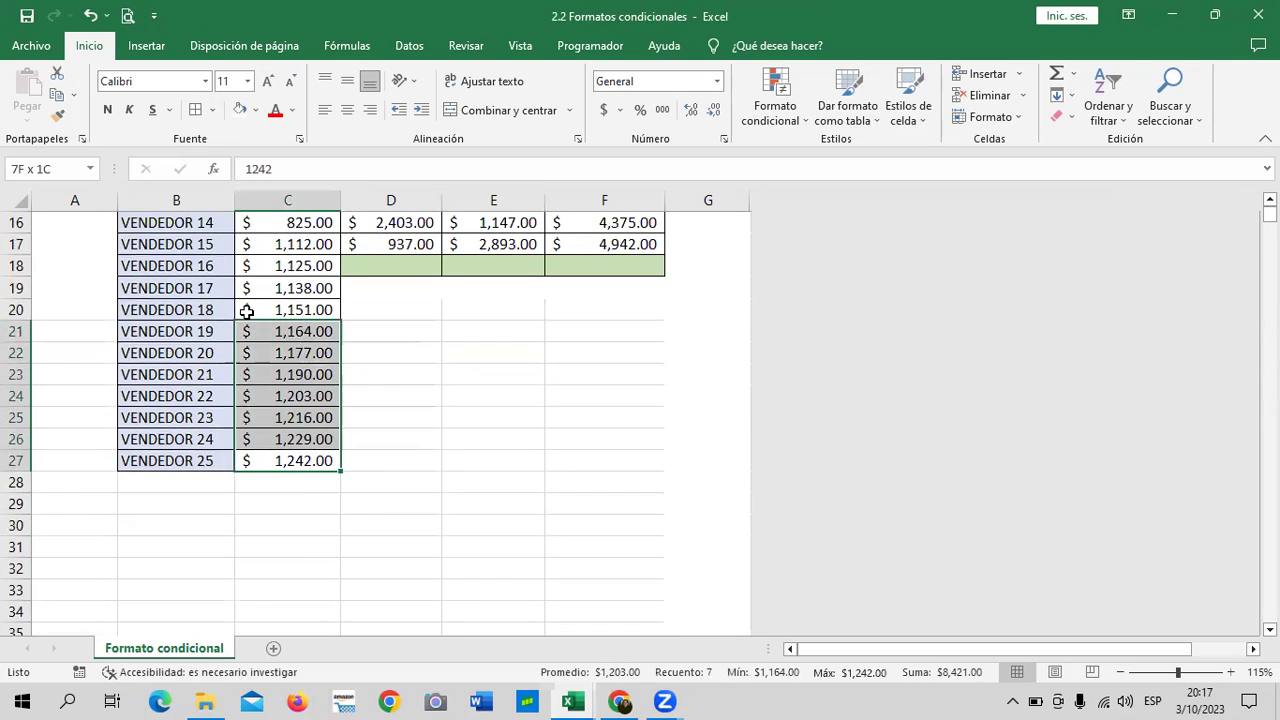
click(381, 405)
scroll(330, 330, up, 5)
mouse_move(309, 257)
mouse_down()
mouse_move(274, 700)
mouse_move(281, 597)
mouse_move(290, 608)
mouse_up()
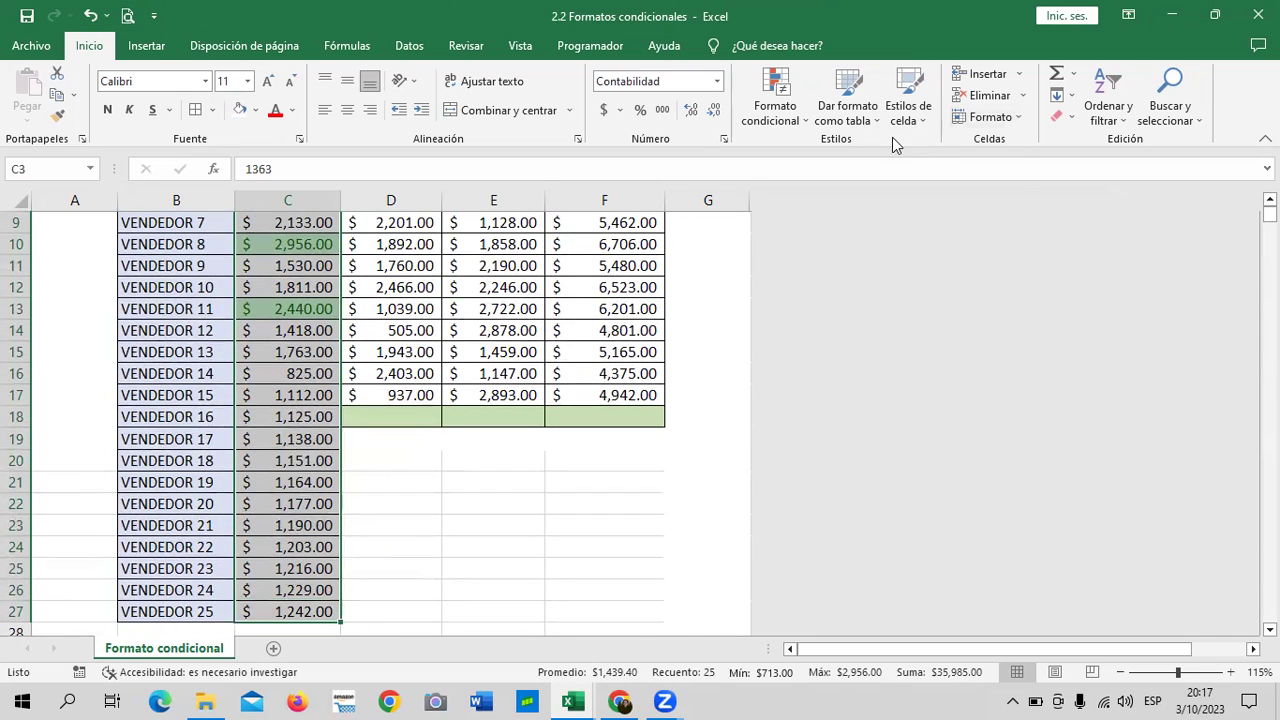
Bring up Formato condicional's Reglas para valores superiores e inferiores menu for C3:C27.
click(804, 116)
mouse_move(810, 193)
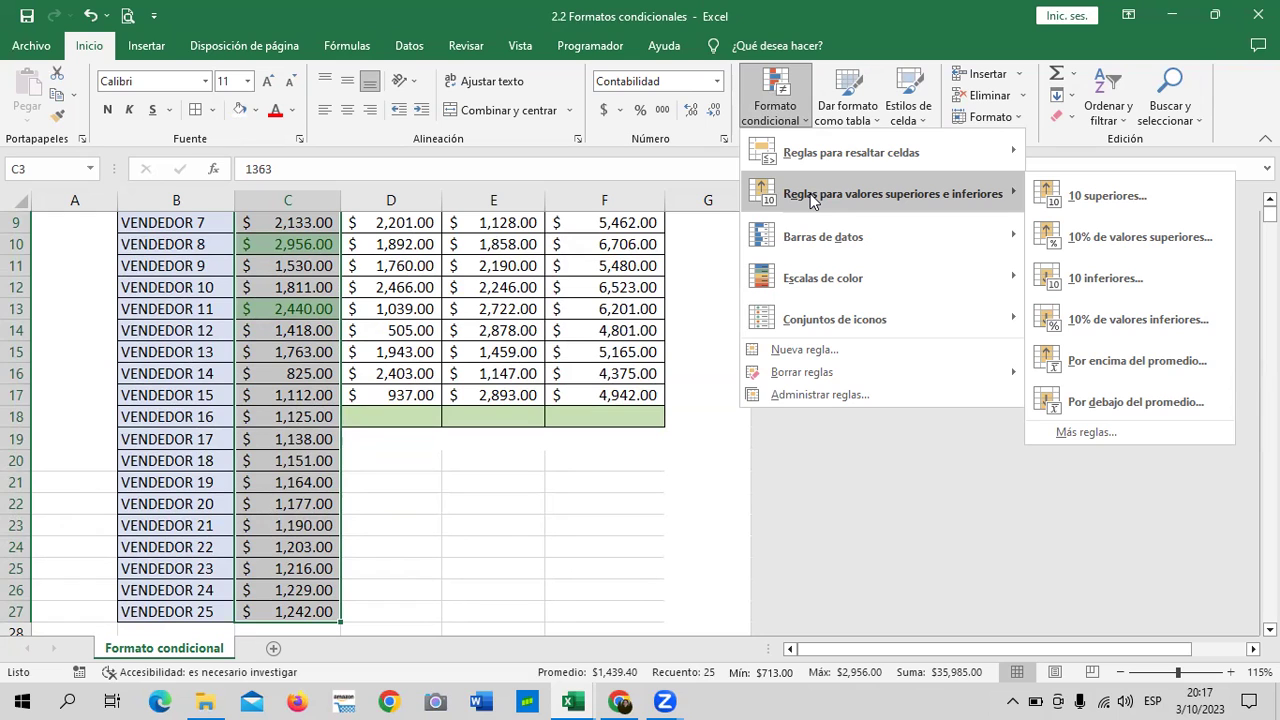
Add a bottom-3 rule to MES 1 with light red fill and dark red text.
click(1083, 277)
click(585, 290)
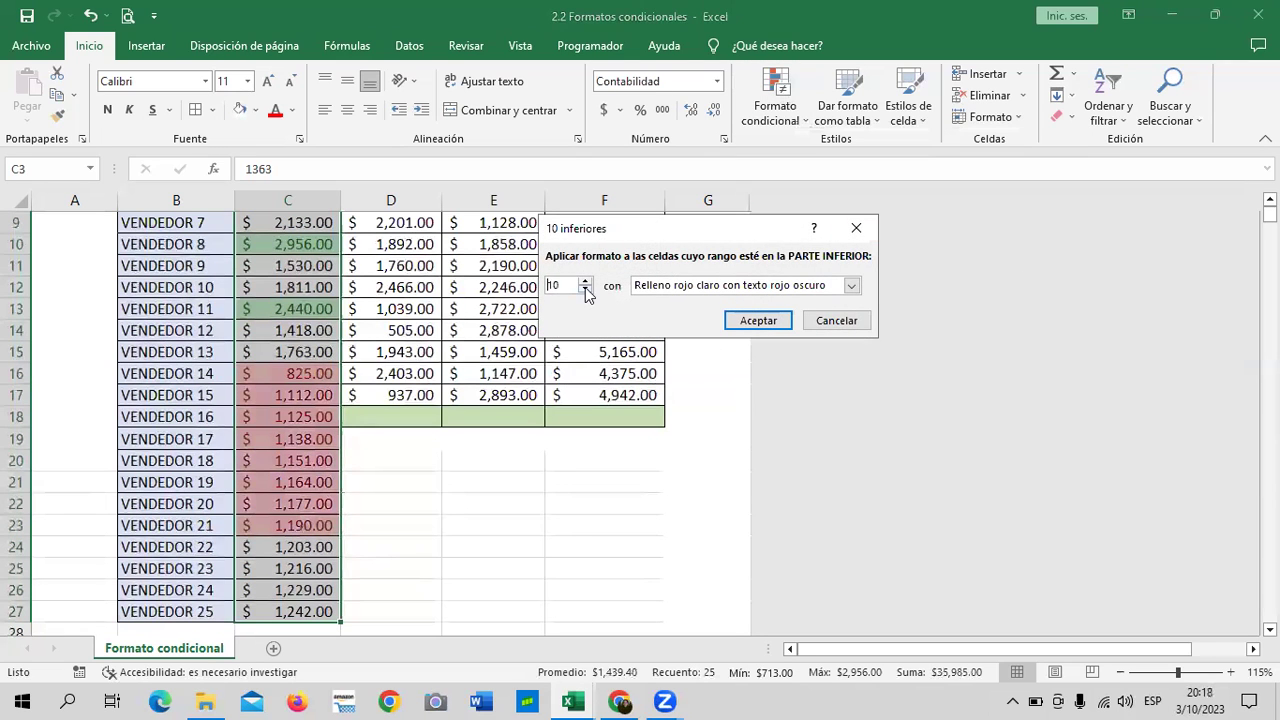
click(585, 290)
click(585, 290)
click(585, 290)
click(585, 290)
click(585, 290)
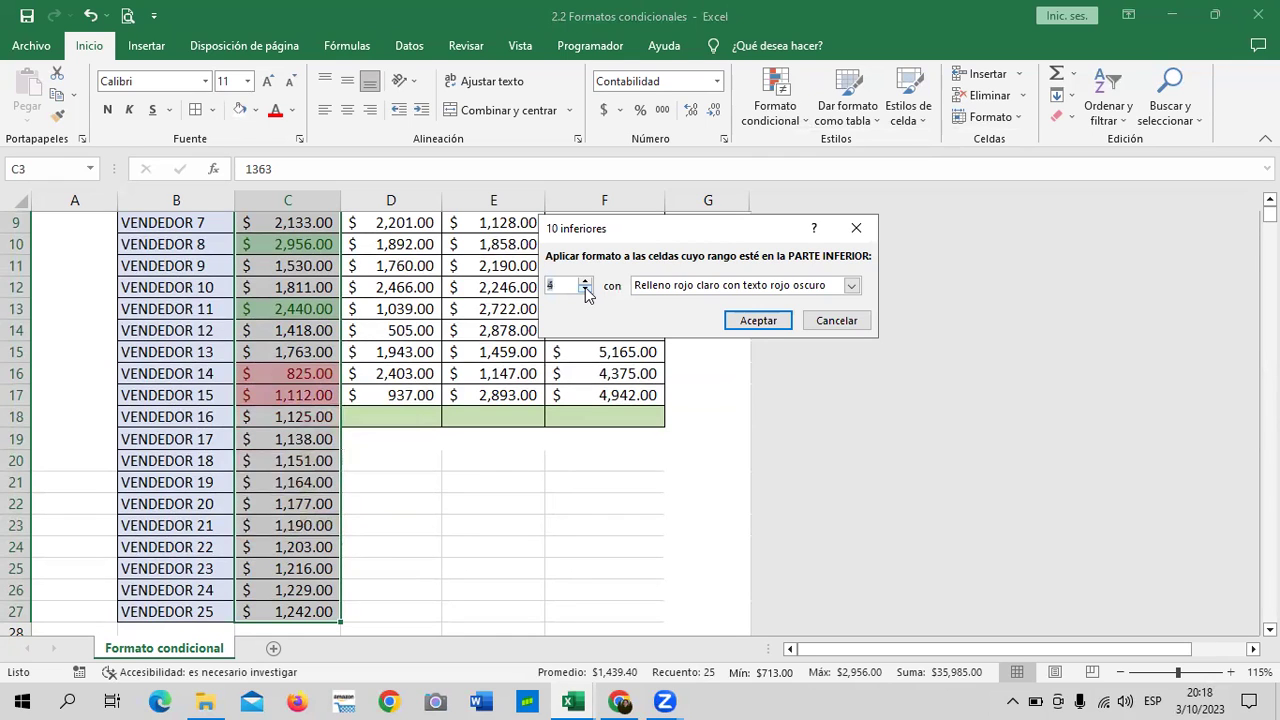
click(585, 290)
click(851, 286)
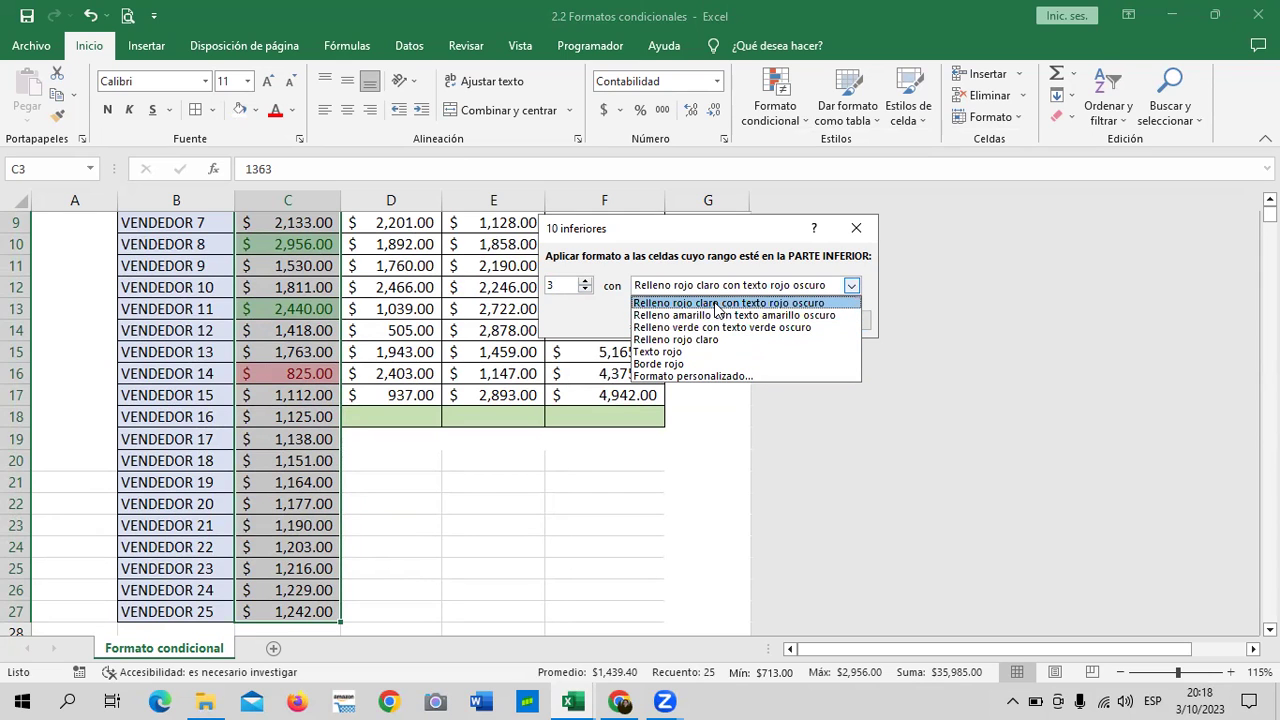
click(715, 303)
click(768, 325)
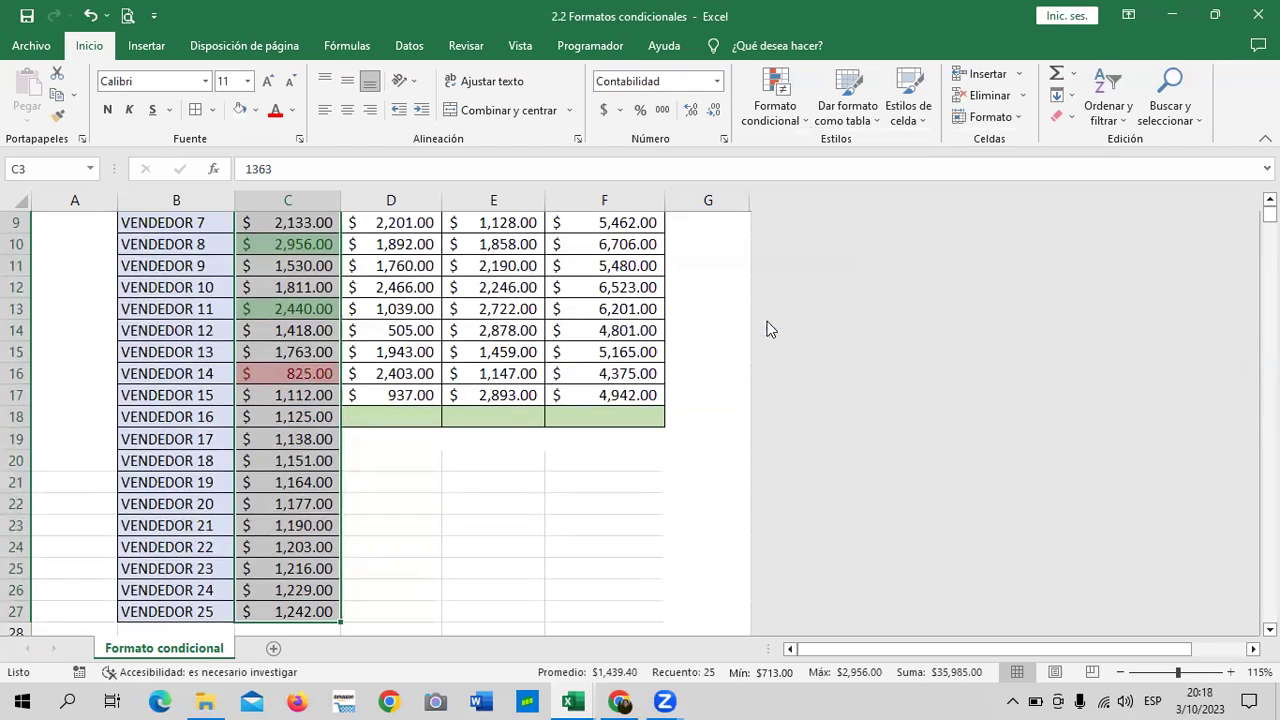
click(520, 607)
scroll(503, 534, down, 4)
scroll(500, 523, up, 5)
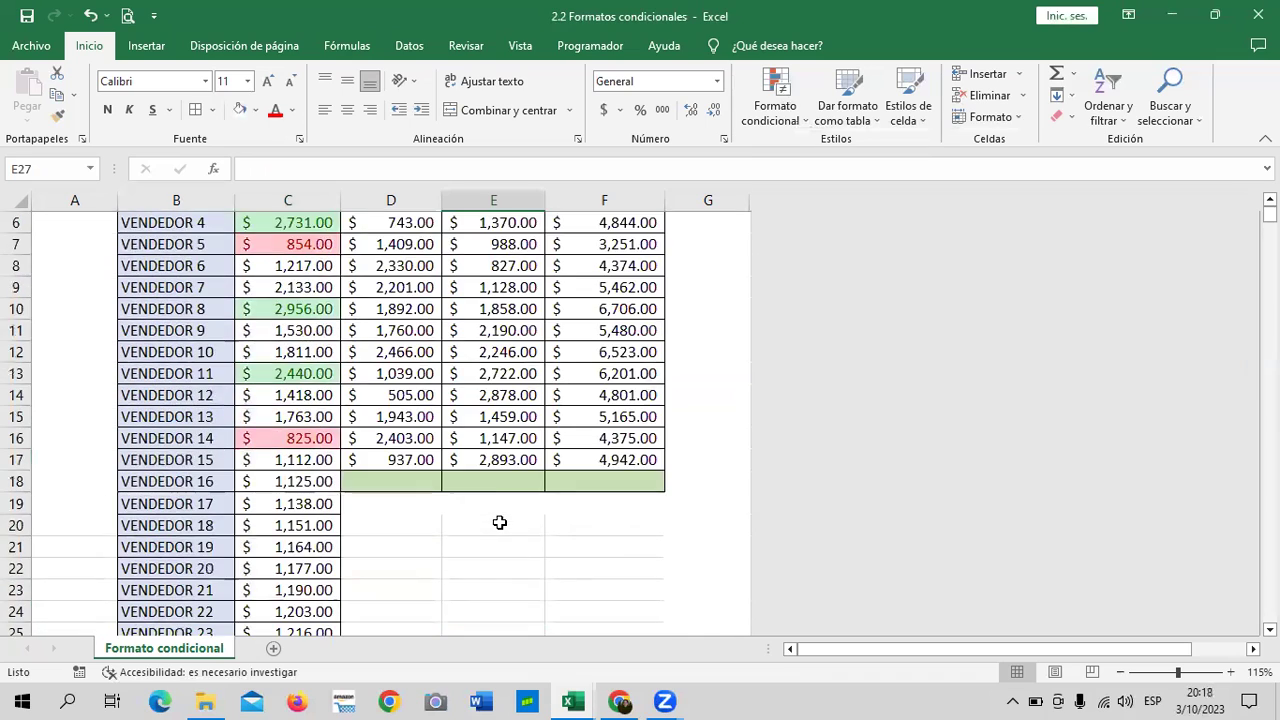
scroll(500, 523, up, 2)
scroll(499, 523, down, 1)
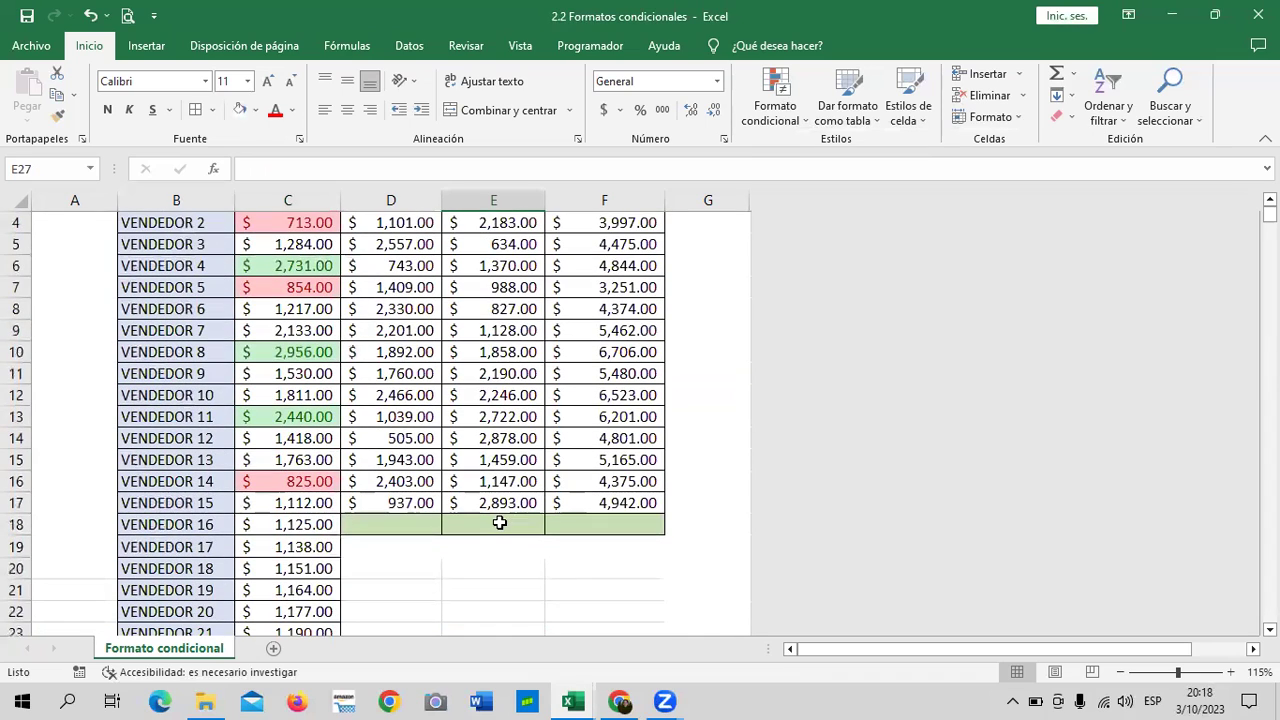
scroll(499, 523, up, 1)
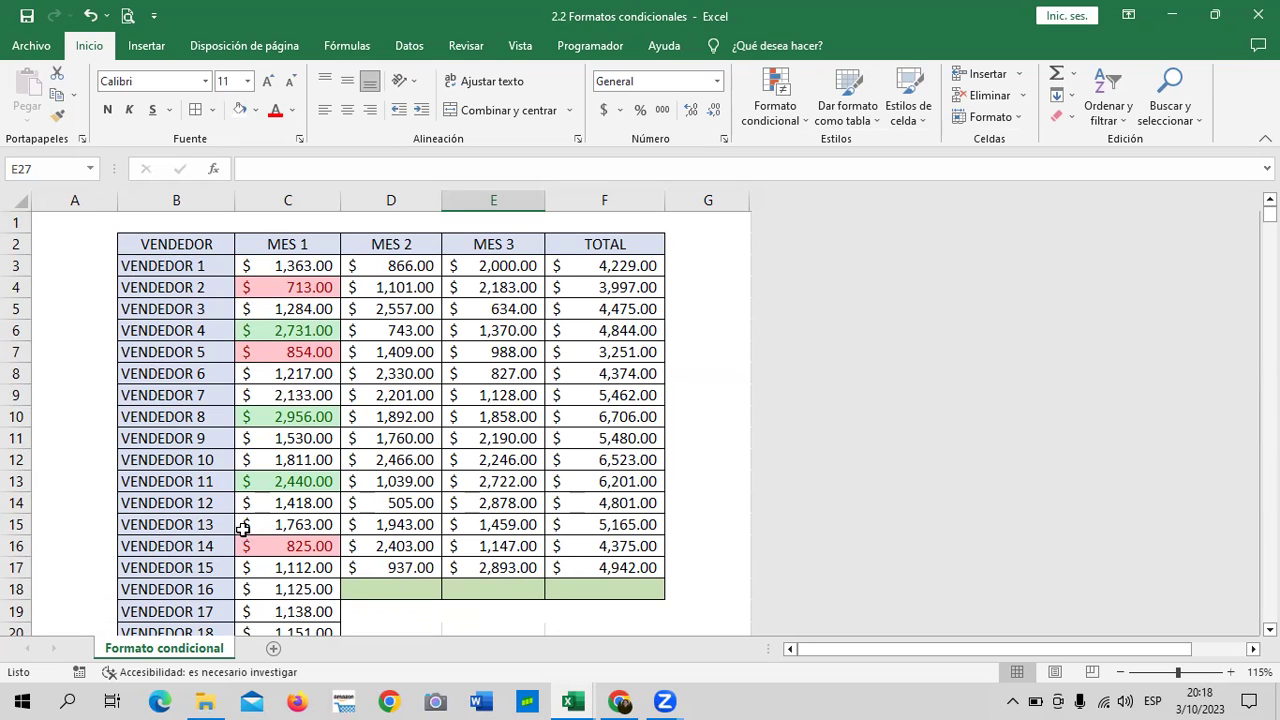
scroll(298, 580, down, 3)
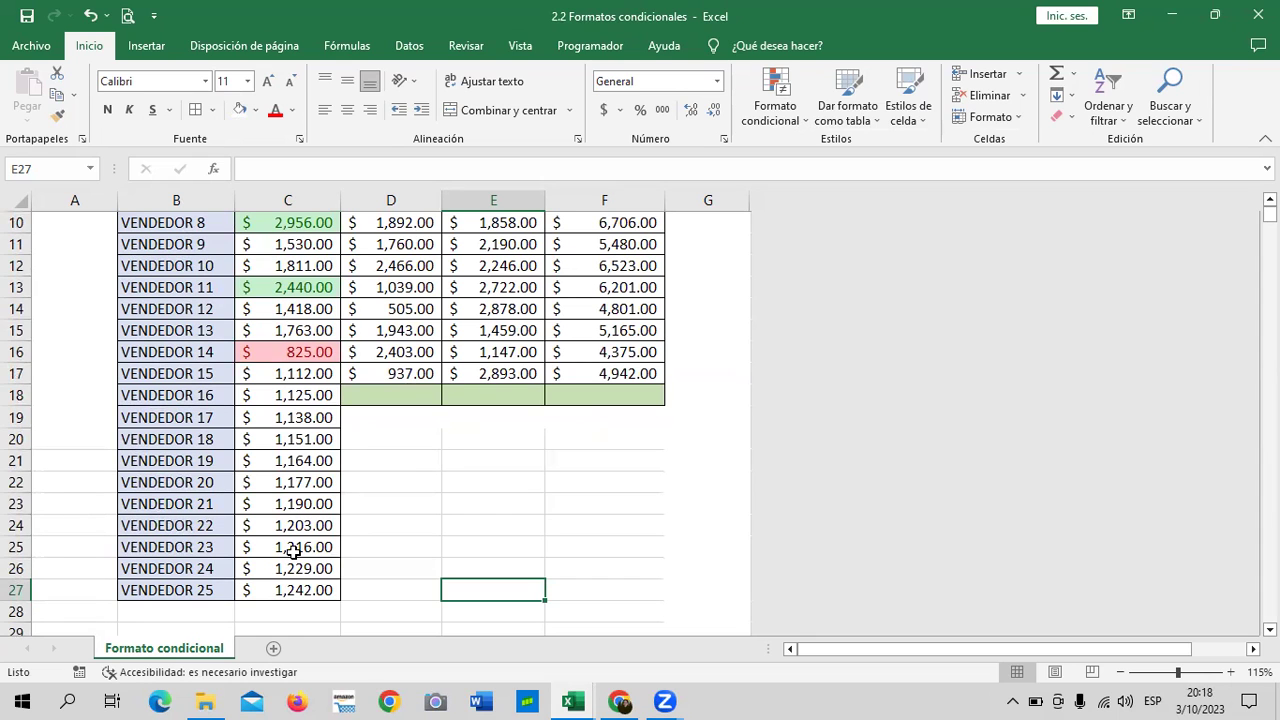
scroll(333, 517, up, 3)
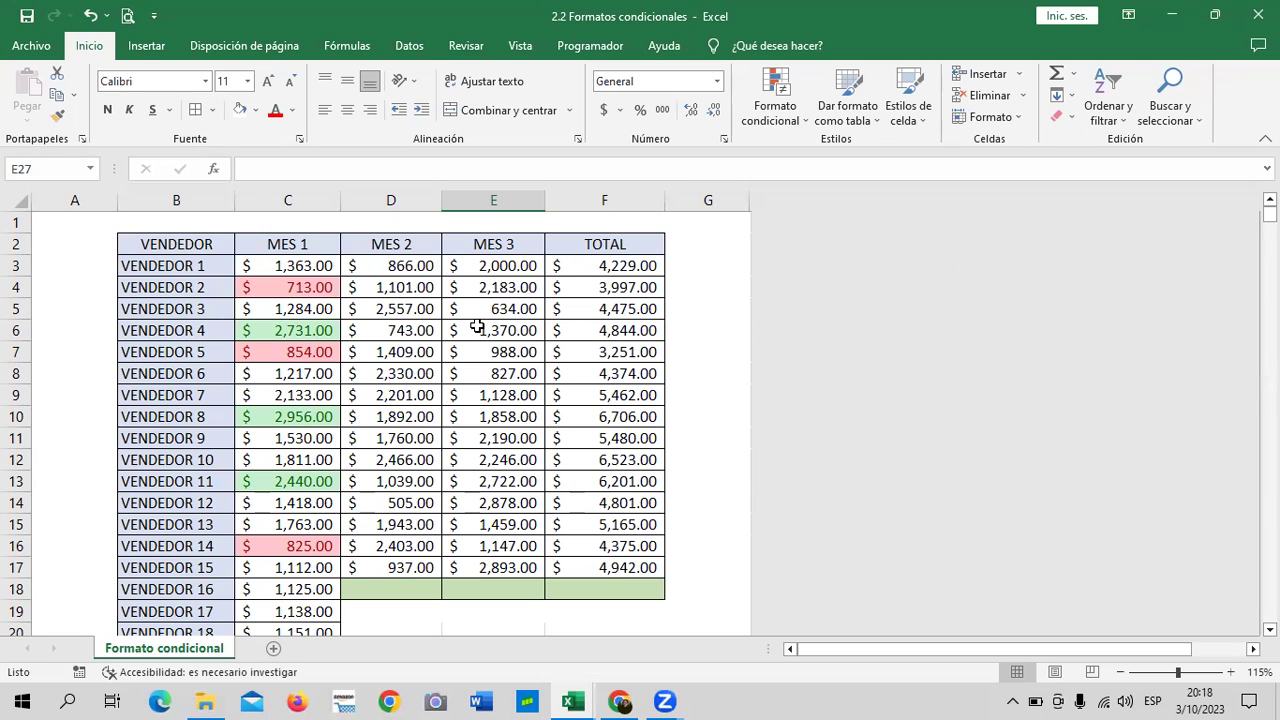
drag(400, 260, 440, 589)
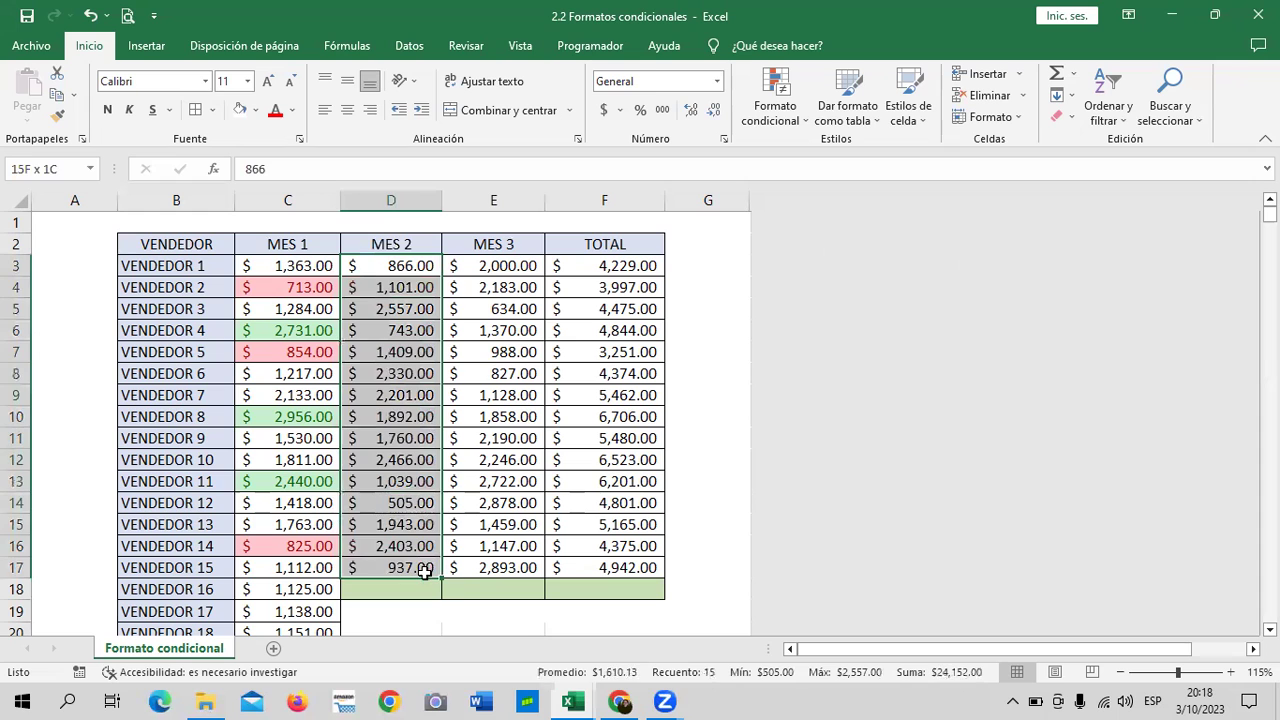
Apply a bottom-1 rule to D3:D17 with green fill and dark green text, marking 505.00.
drag(411, 262, 414, 567)
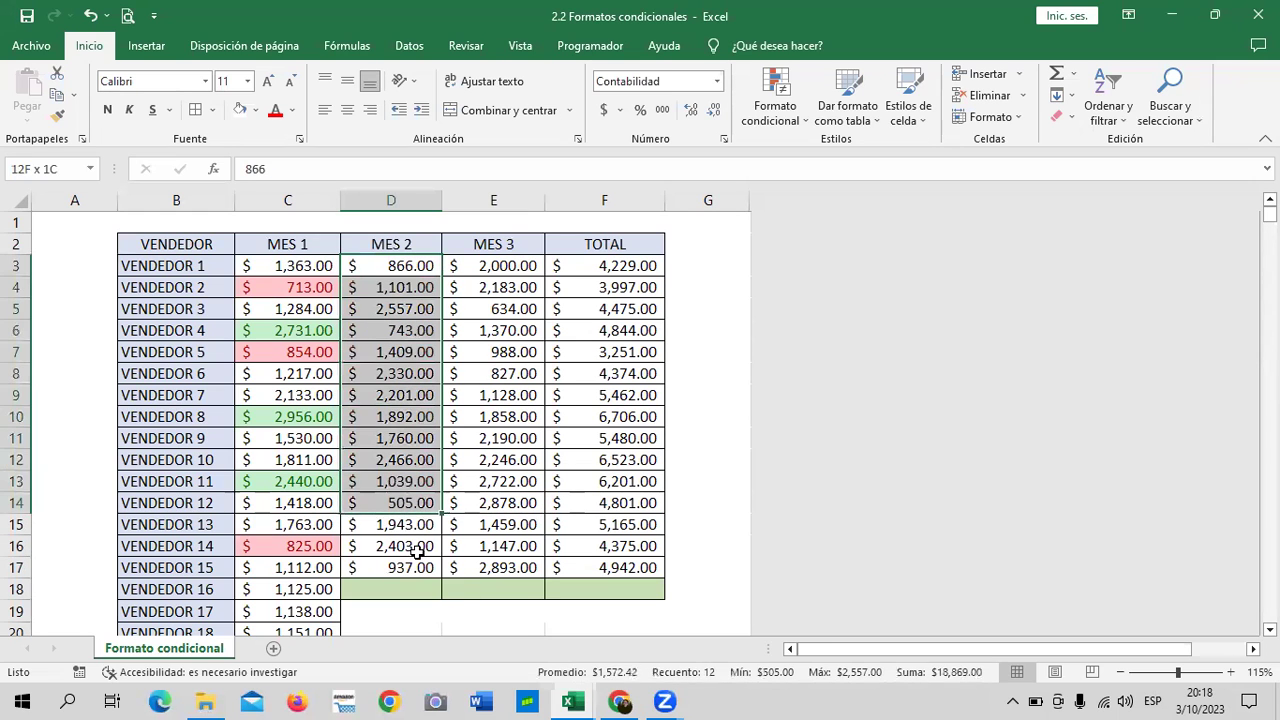
click(775, 100)
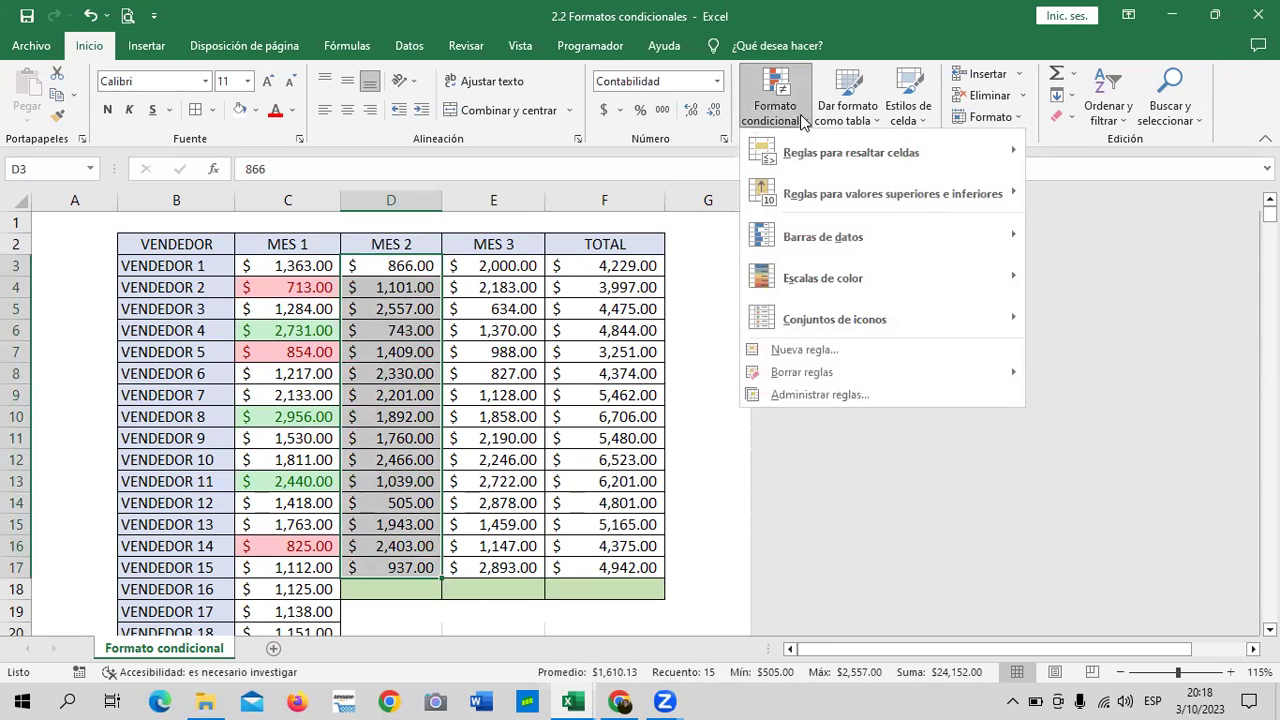
mouse_move(862, 208)
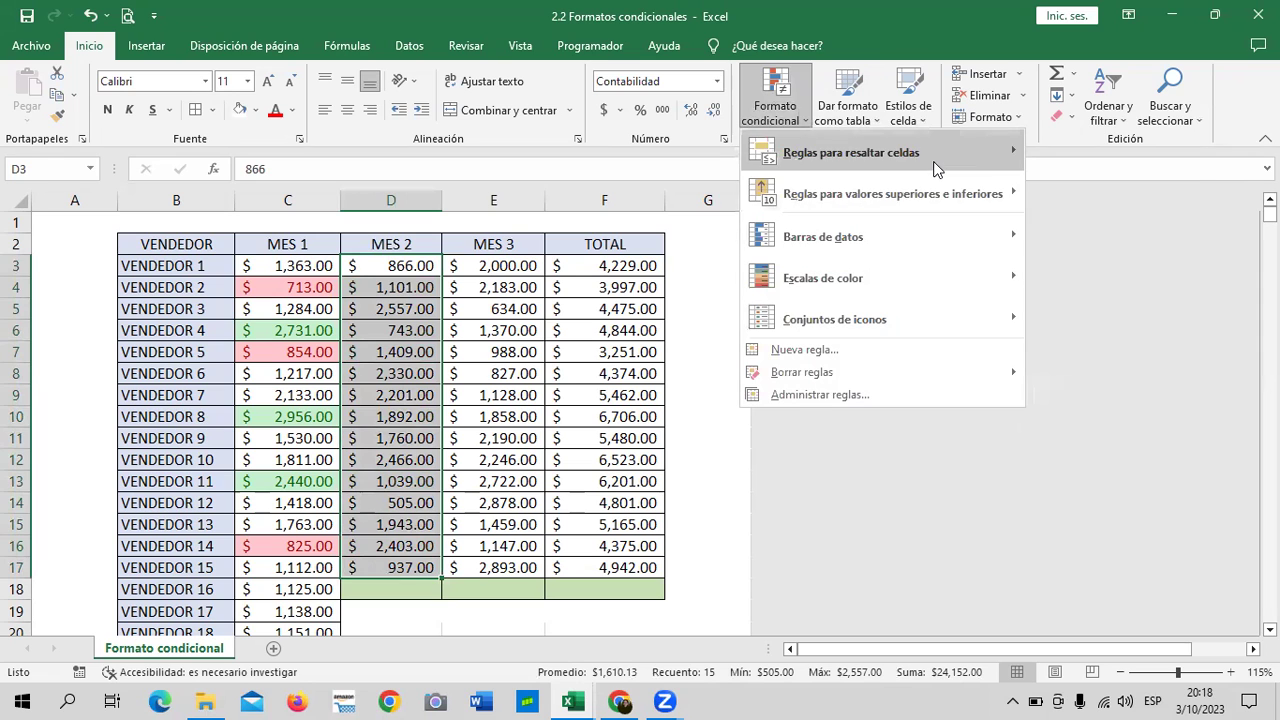
click(1098, 280)
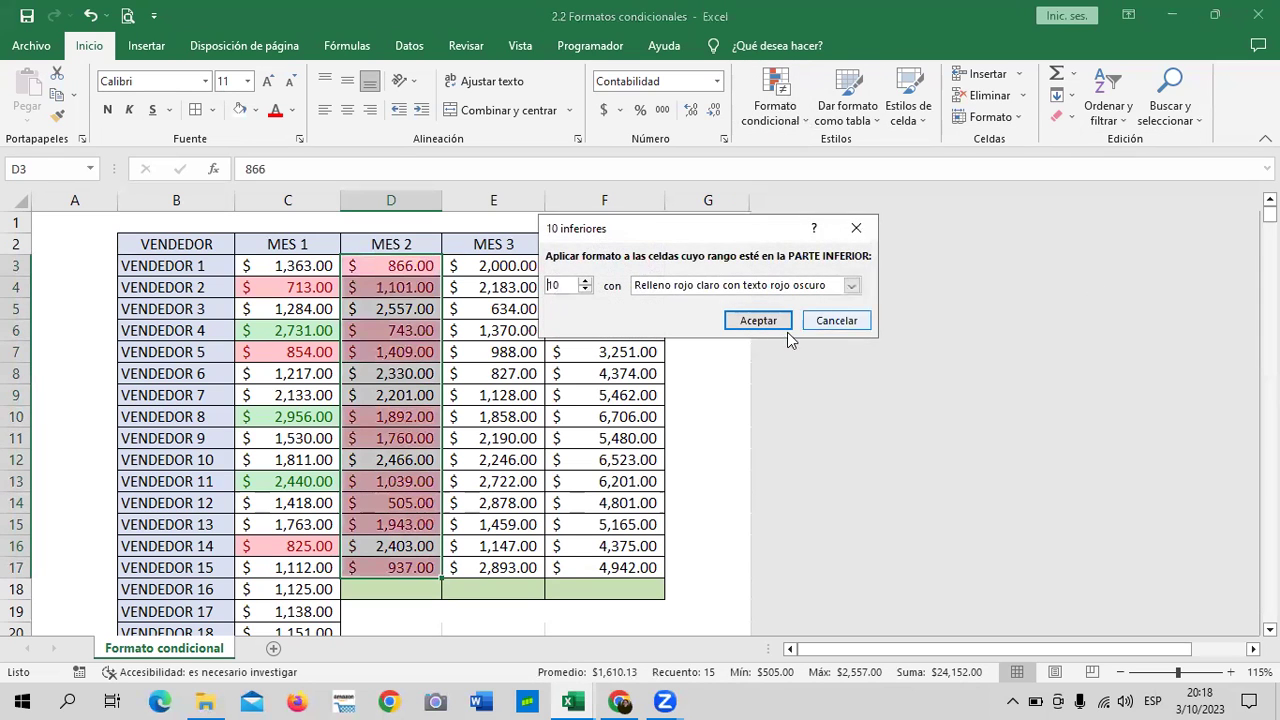
triple_click(586, 290)
double_click(586, 290)
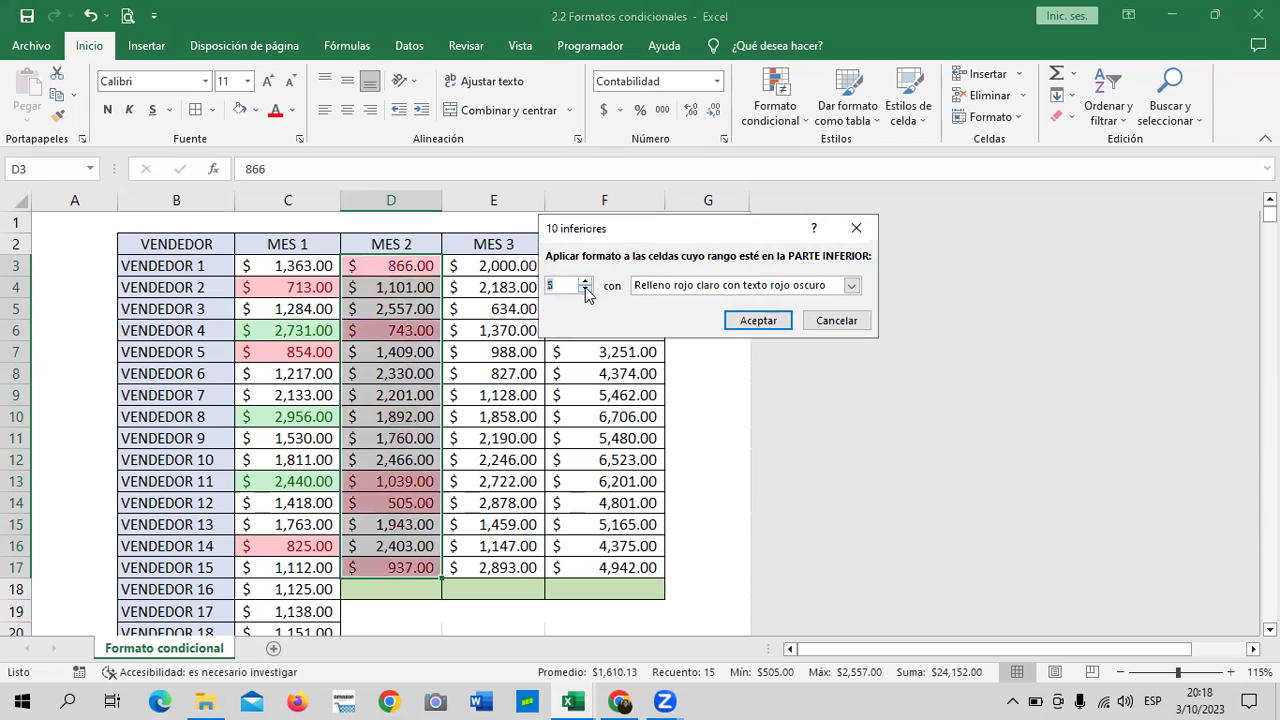
double_click(586, 290)
click(586, 290)
click(586, 290)
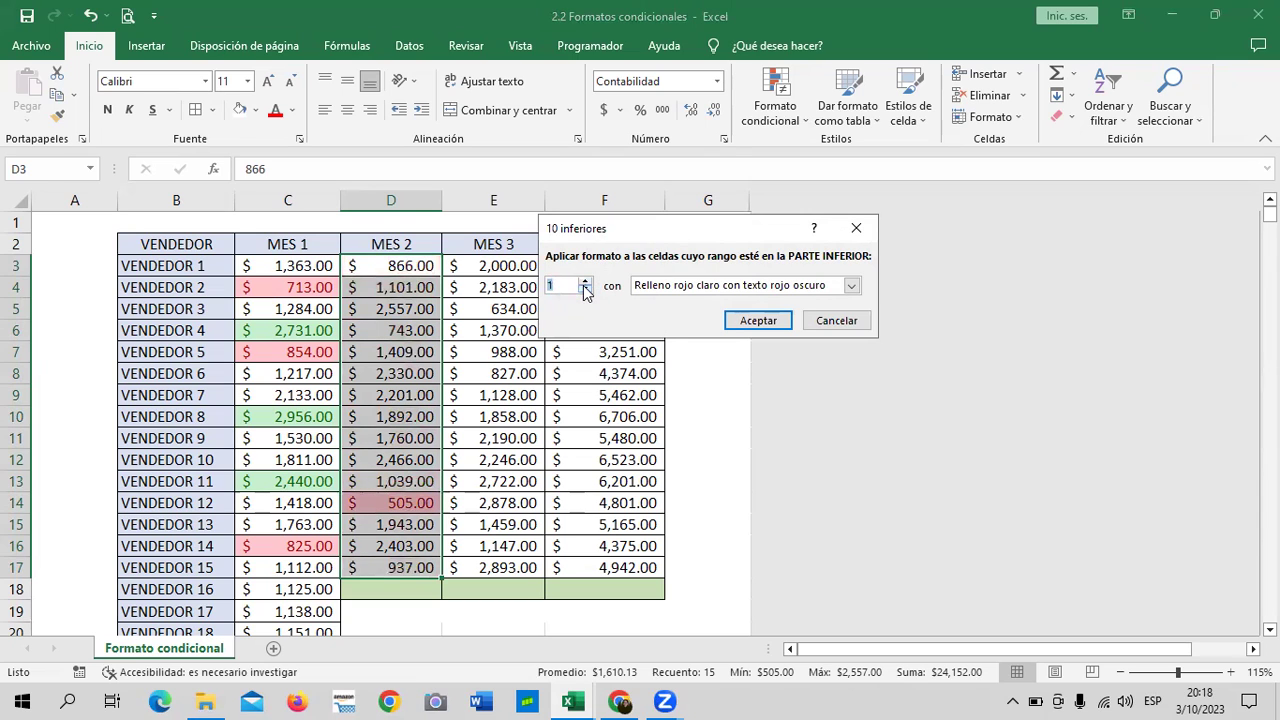
click(850, 286)
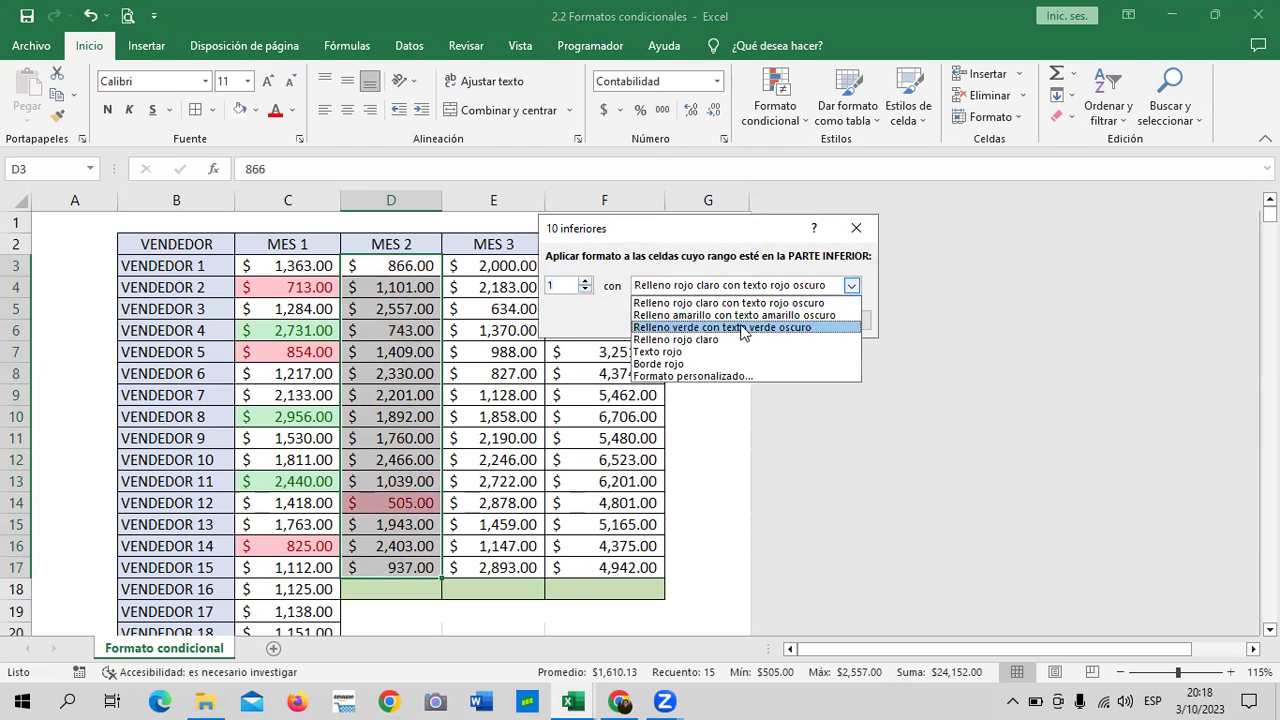
click(727, 328)
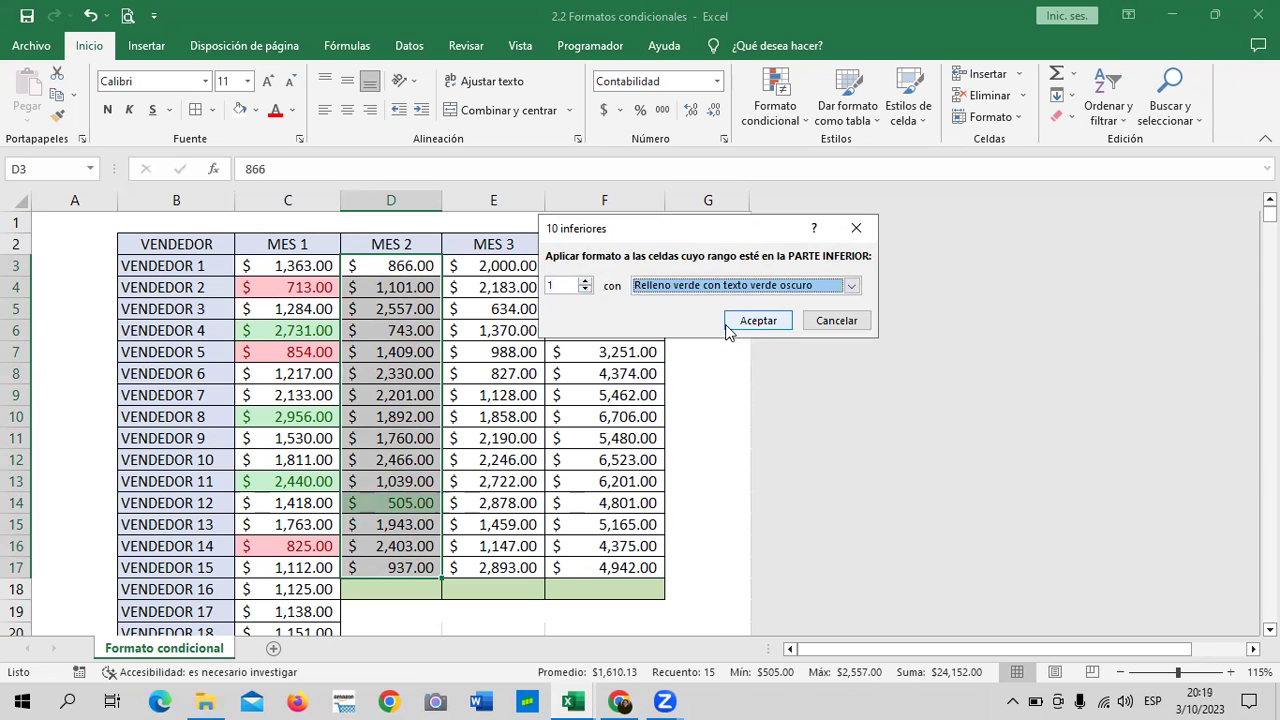
click(762, 320)
click(706, 395)
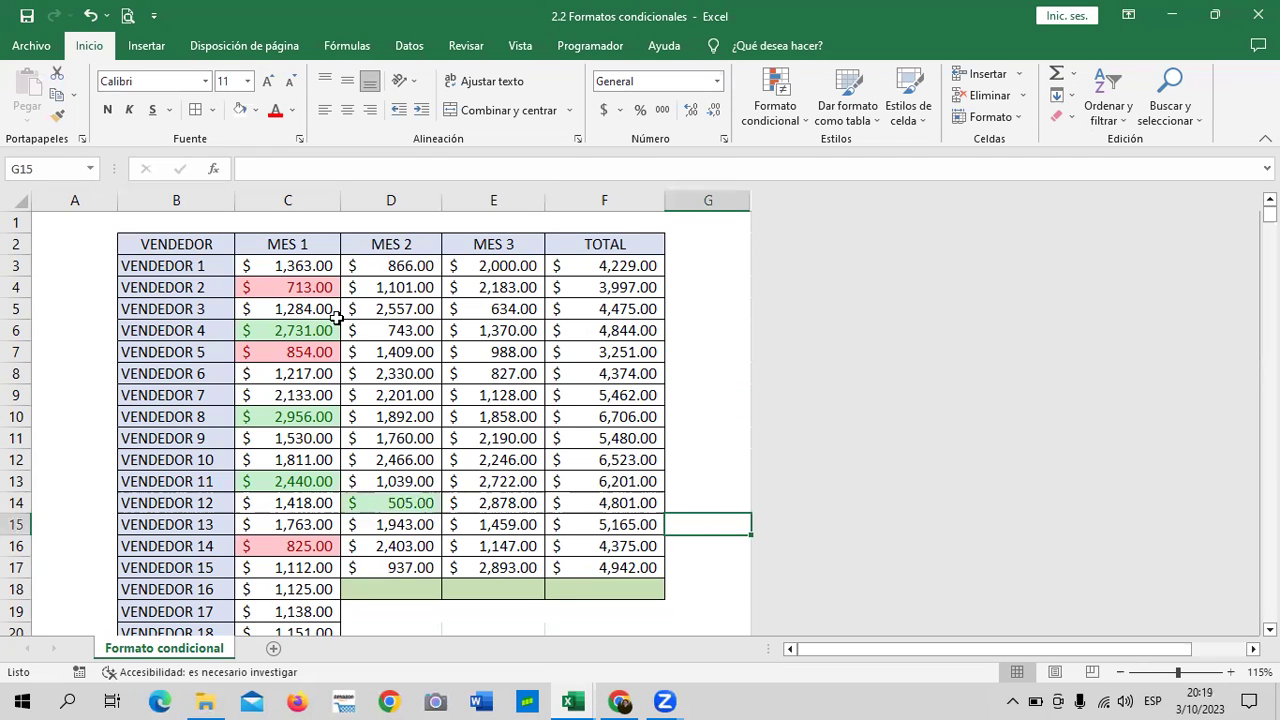
Select C3:E27 and start a Duplicate Values rule using a custom format.
drag(290, 267, 290, 290)
drag(500, 481, 468, 700)
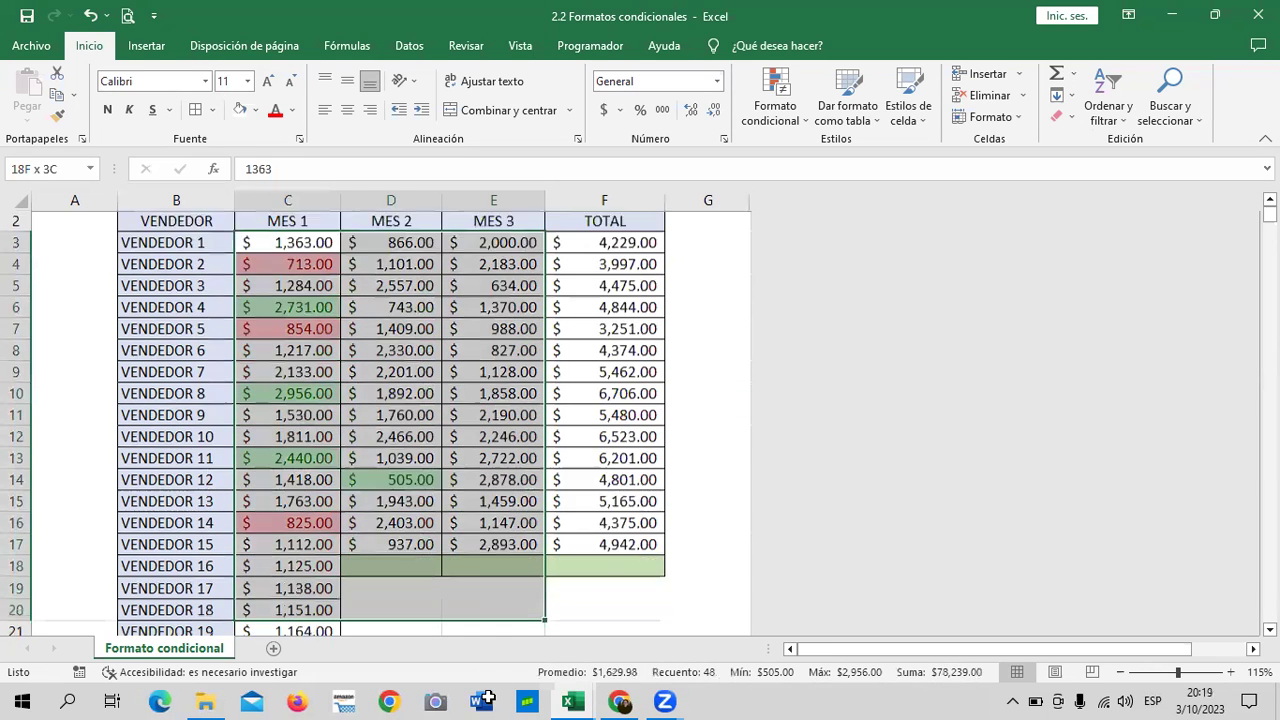
drag(468, 700, 449, 603)
click(792, 110)
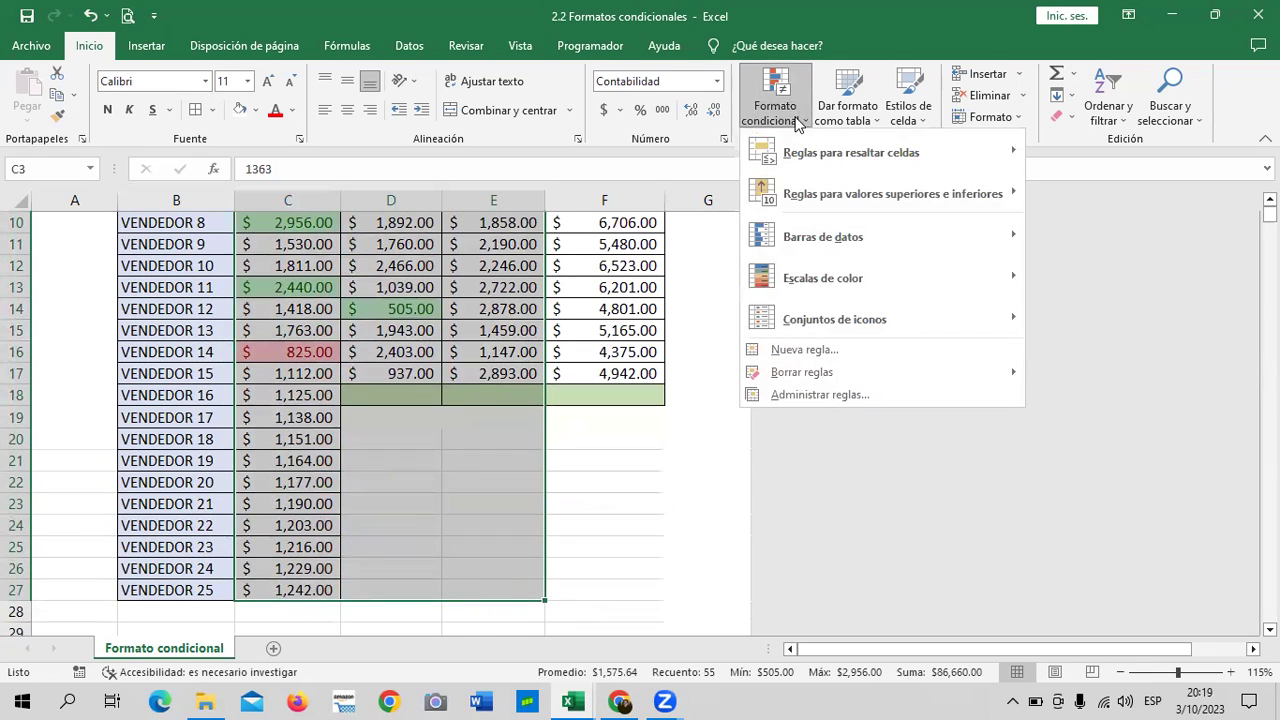
mouse_move(885, 158)
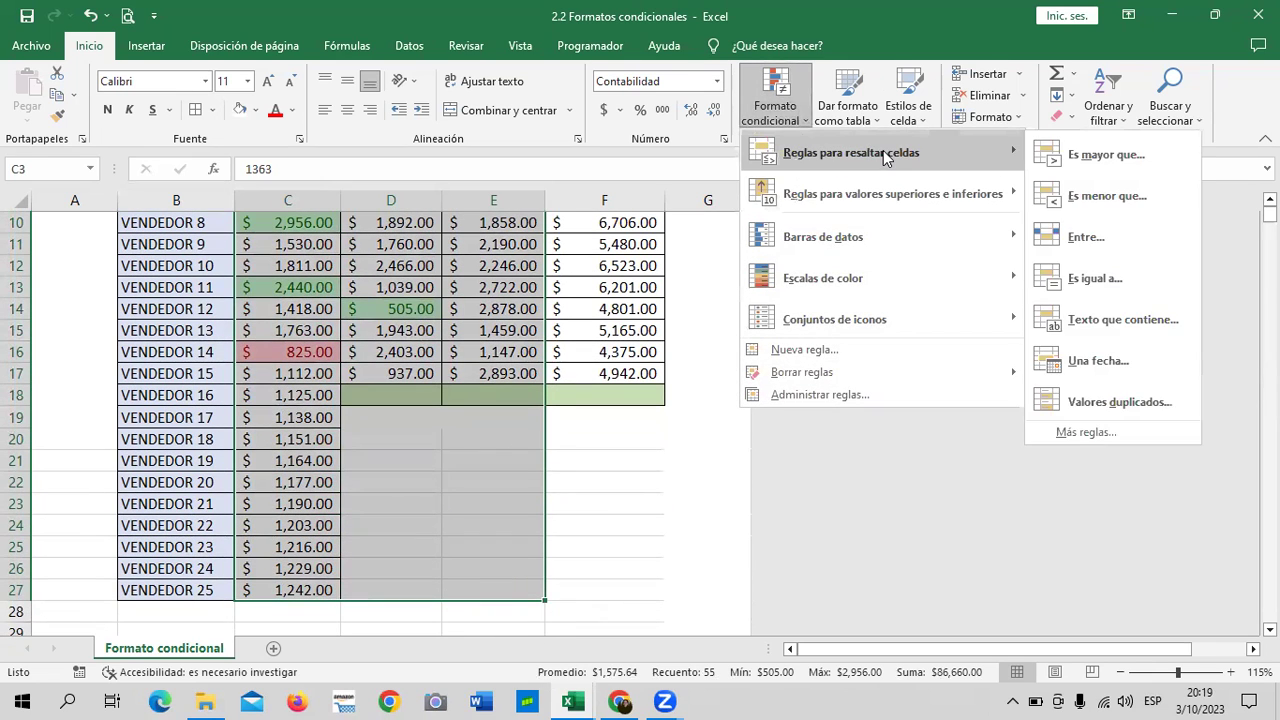
click(1160, 404)
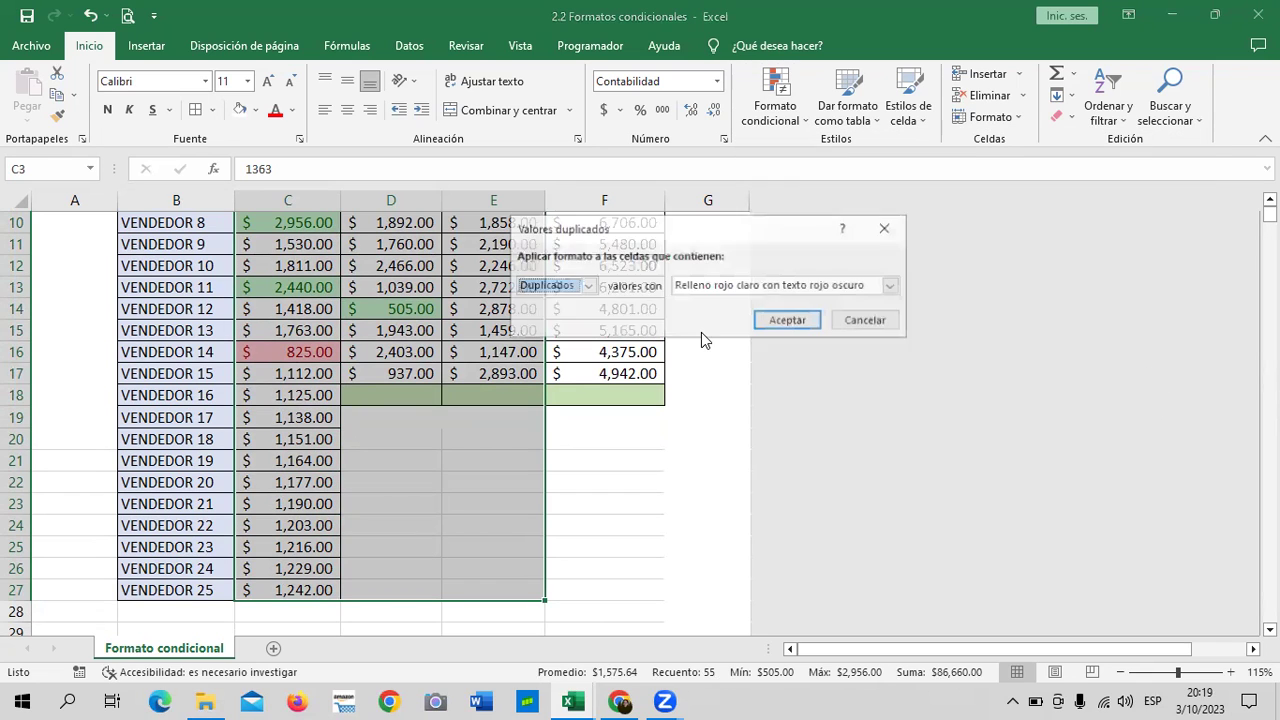
click(587, 287)
click(590, 289)
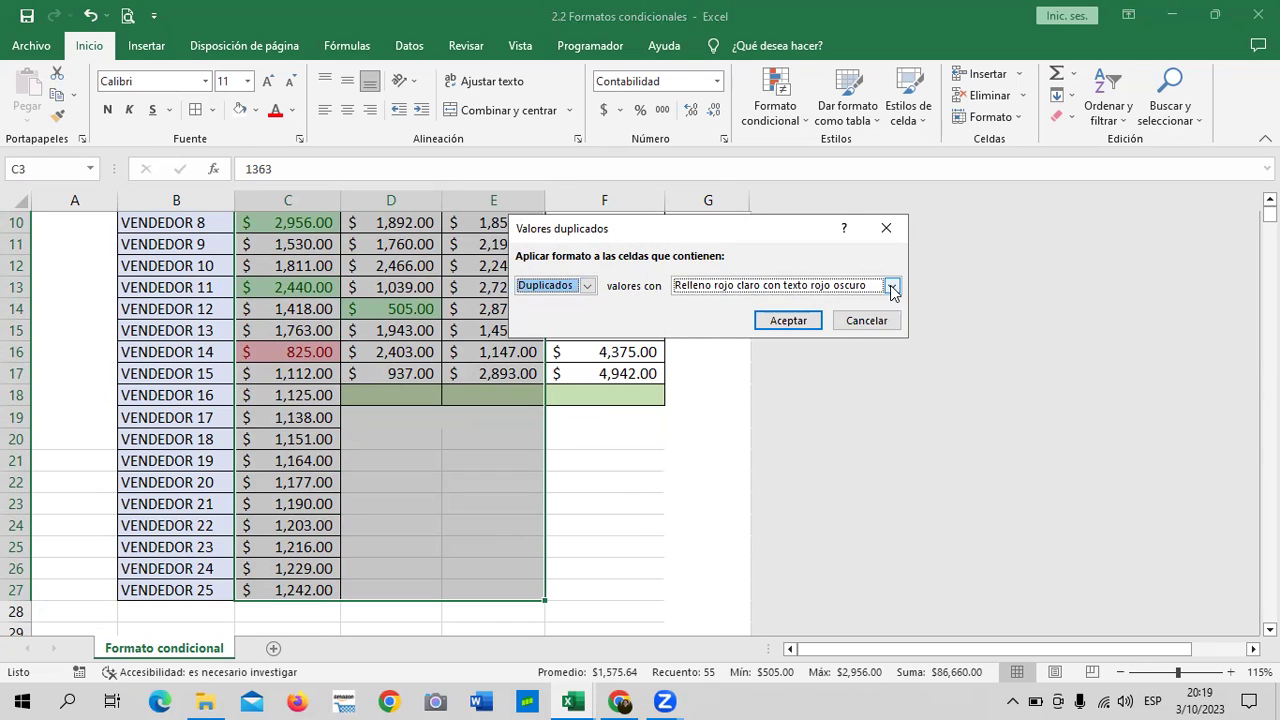
click(891, 286)
click(759, 378)
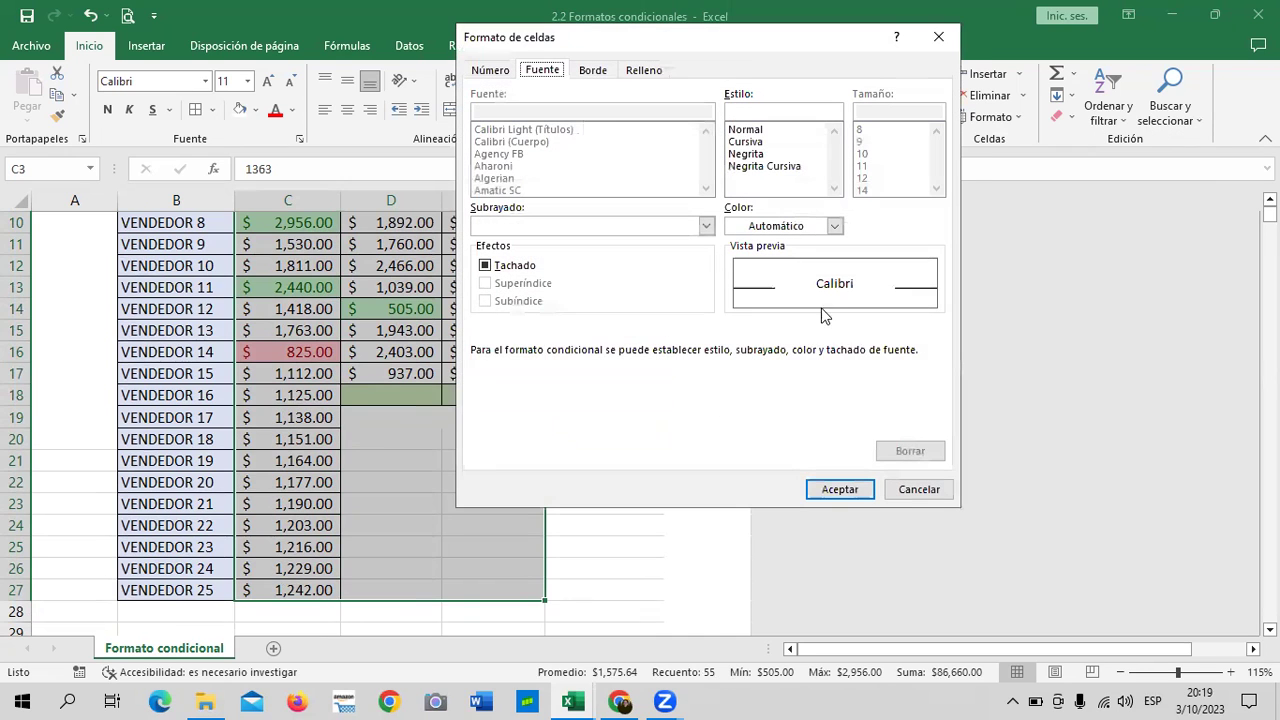
Format duplicates as bold dark-blue text on a light blue fill and apply the rule.
drag(752, 49, 772, 103)
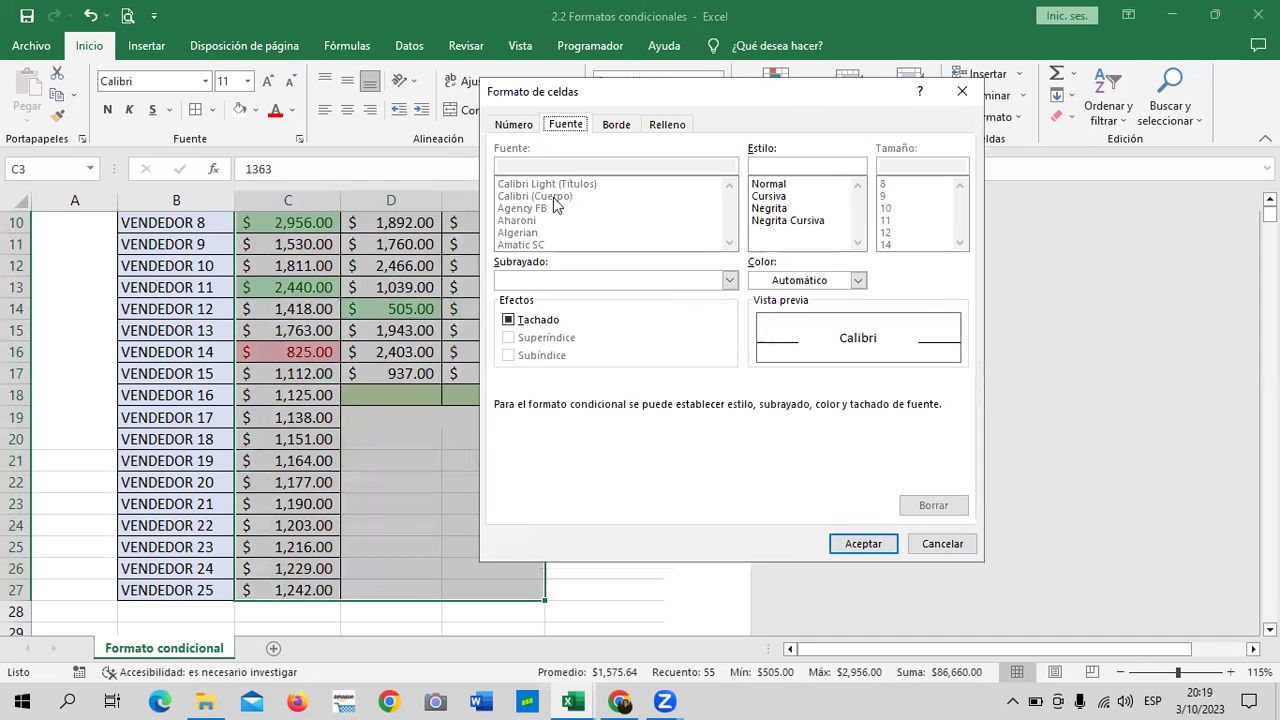
click(810, 221)
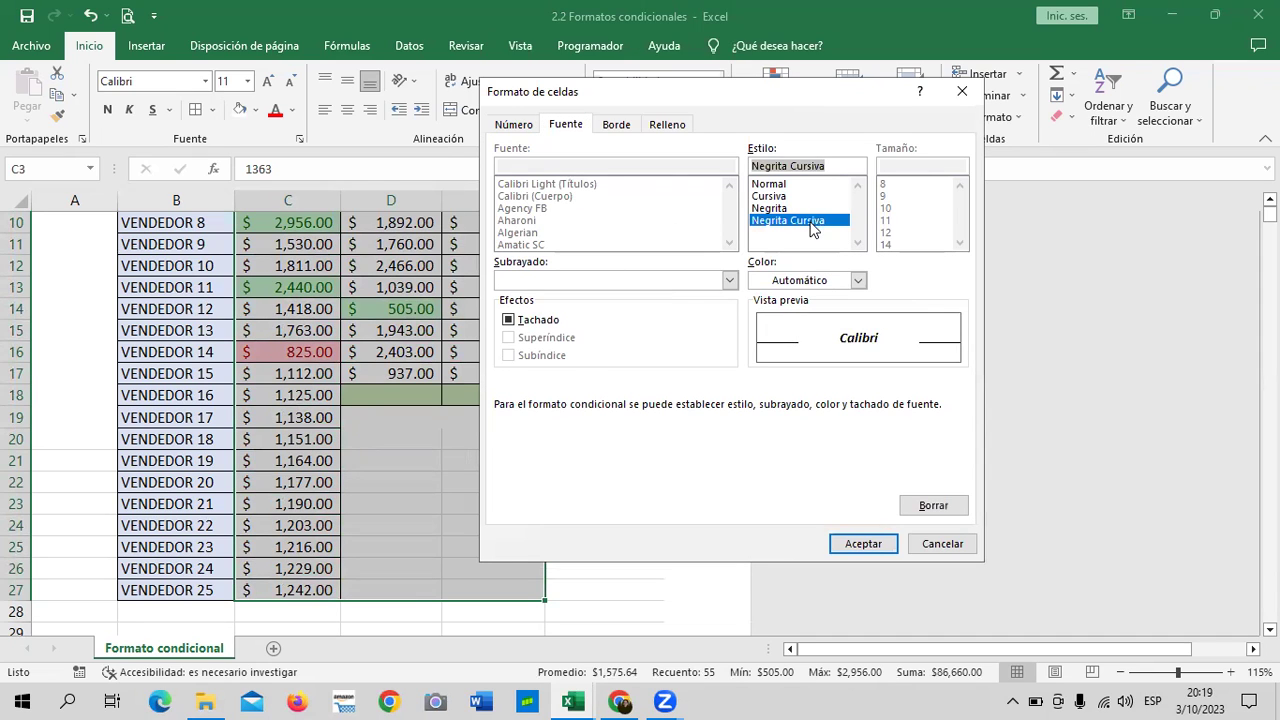
click(858, 281)
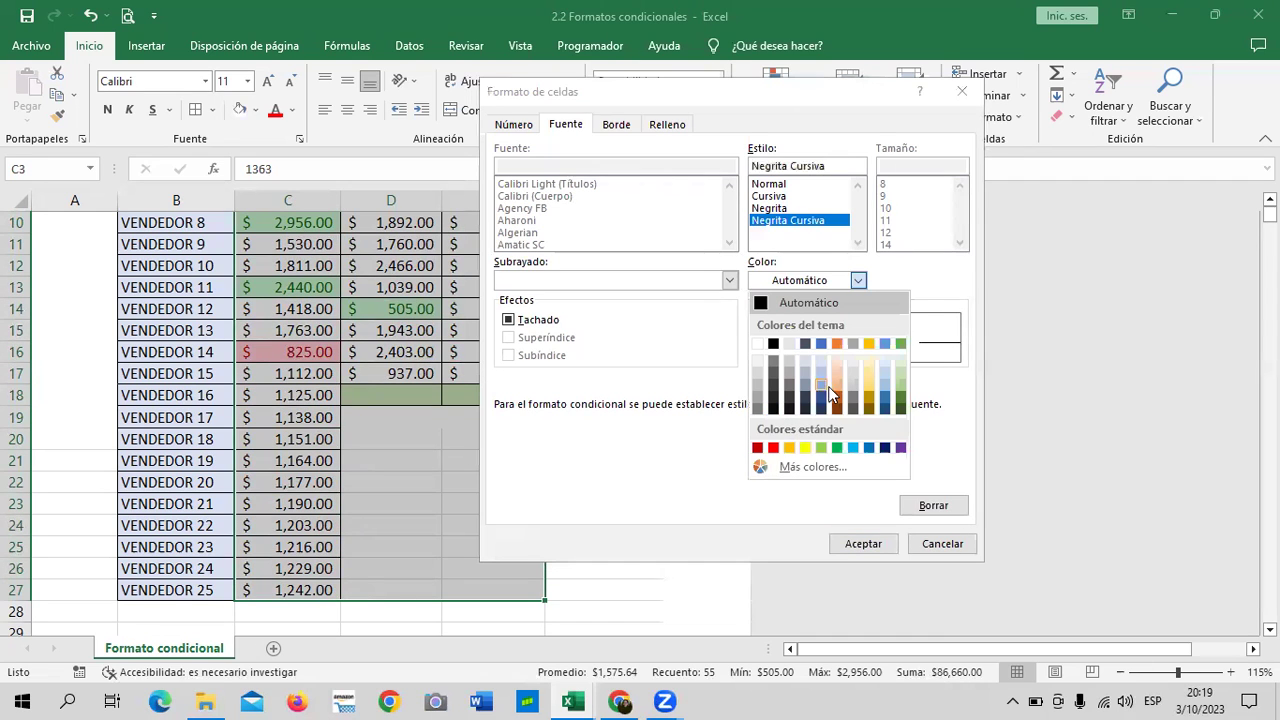
click(823, 407)
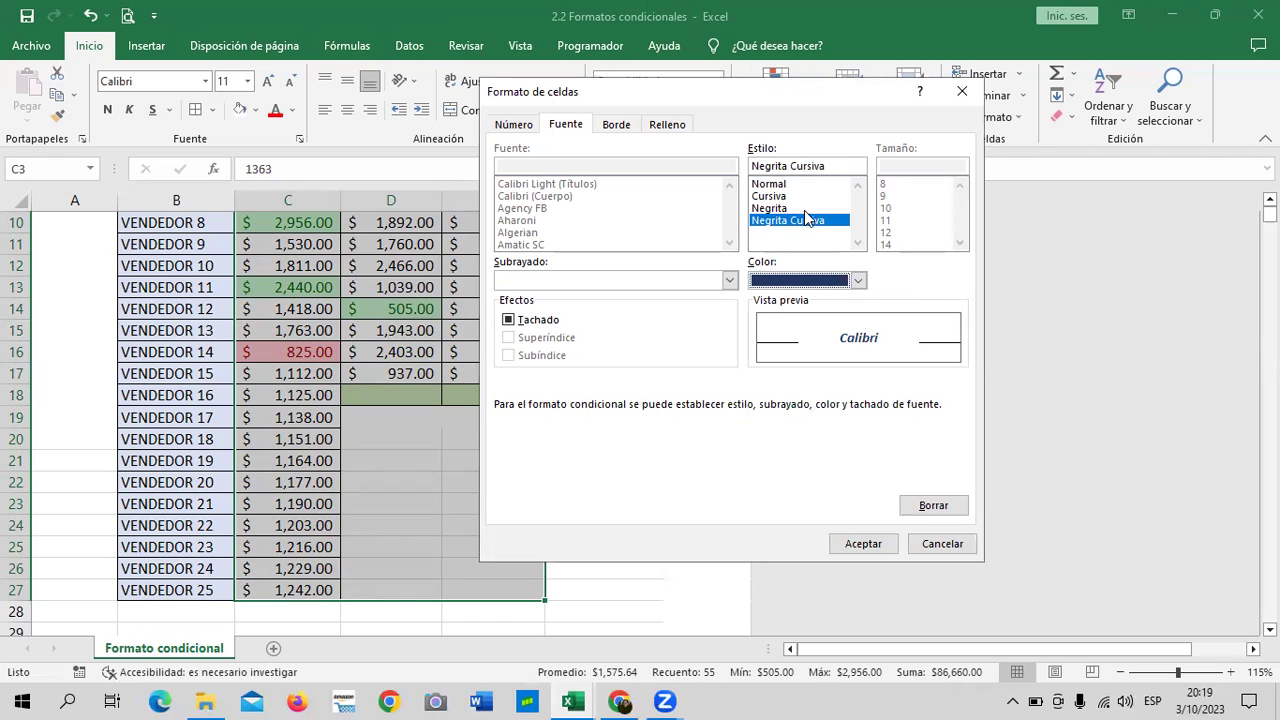
click(782, 210)
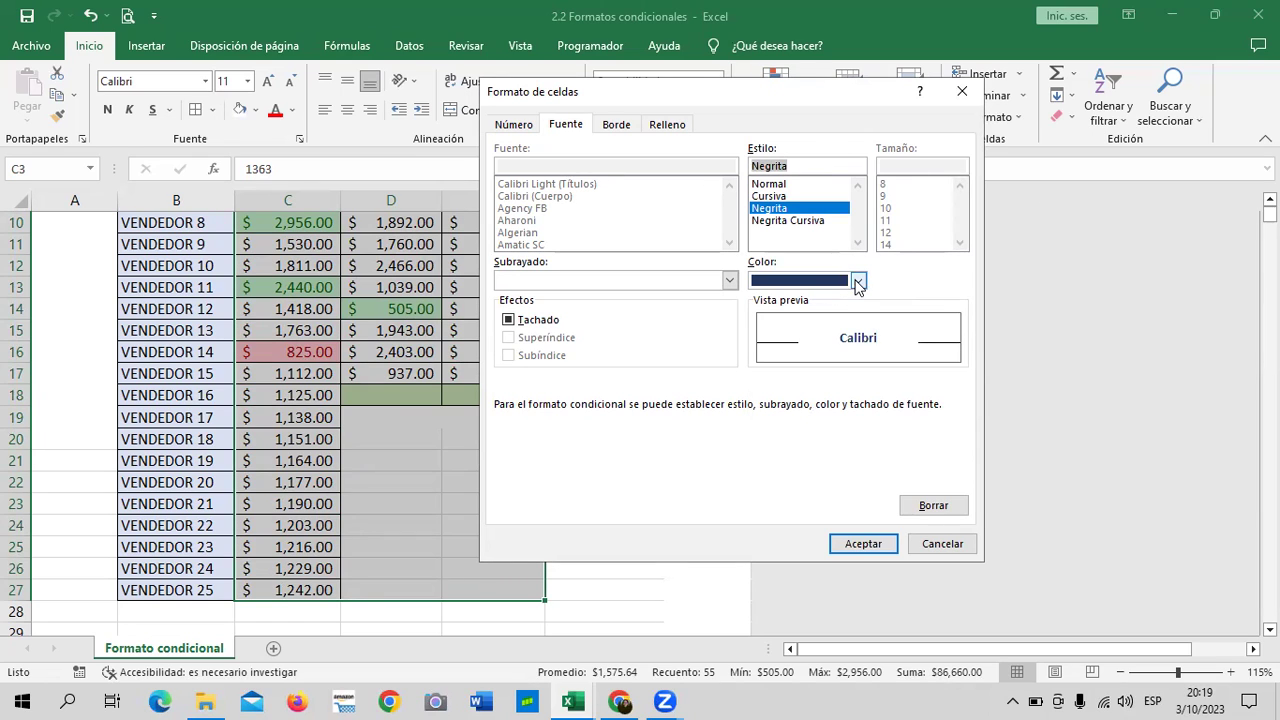
click(668, 125)
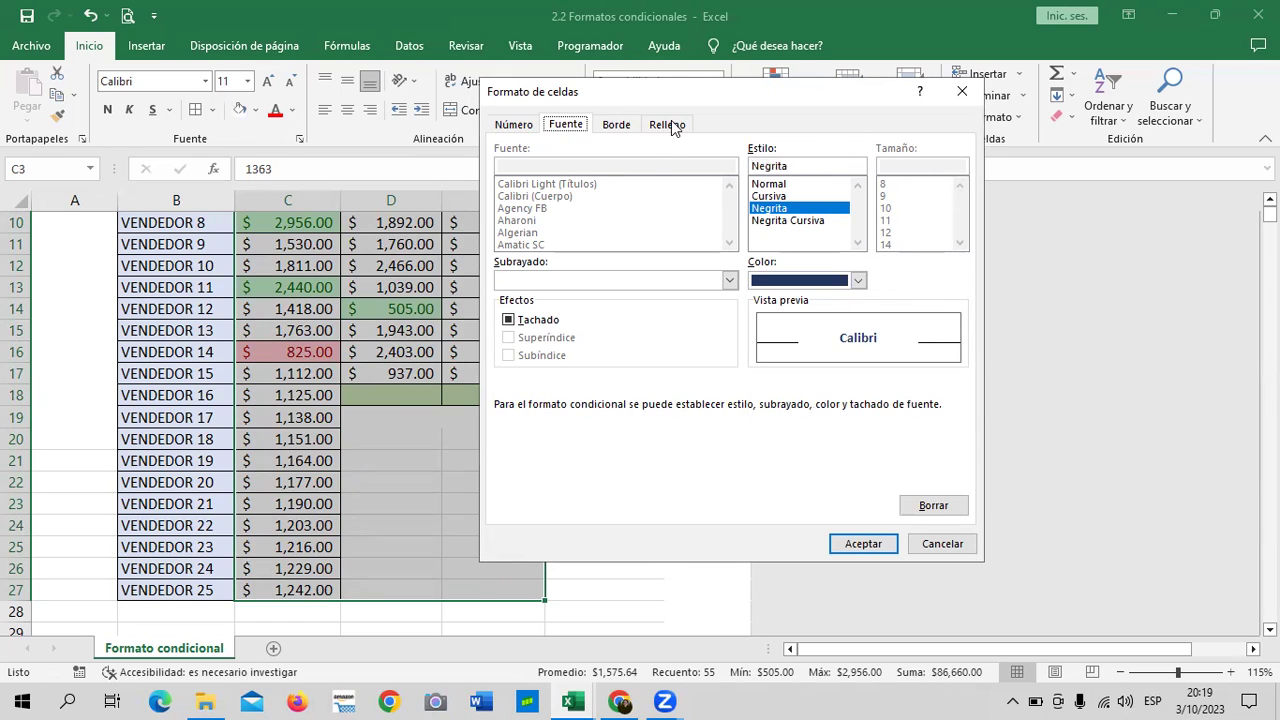
click(673, 126)
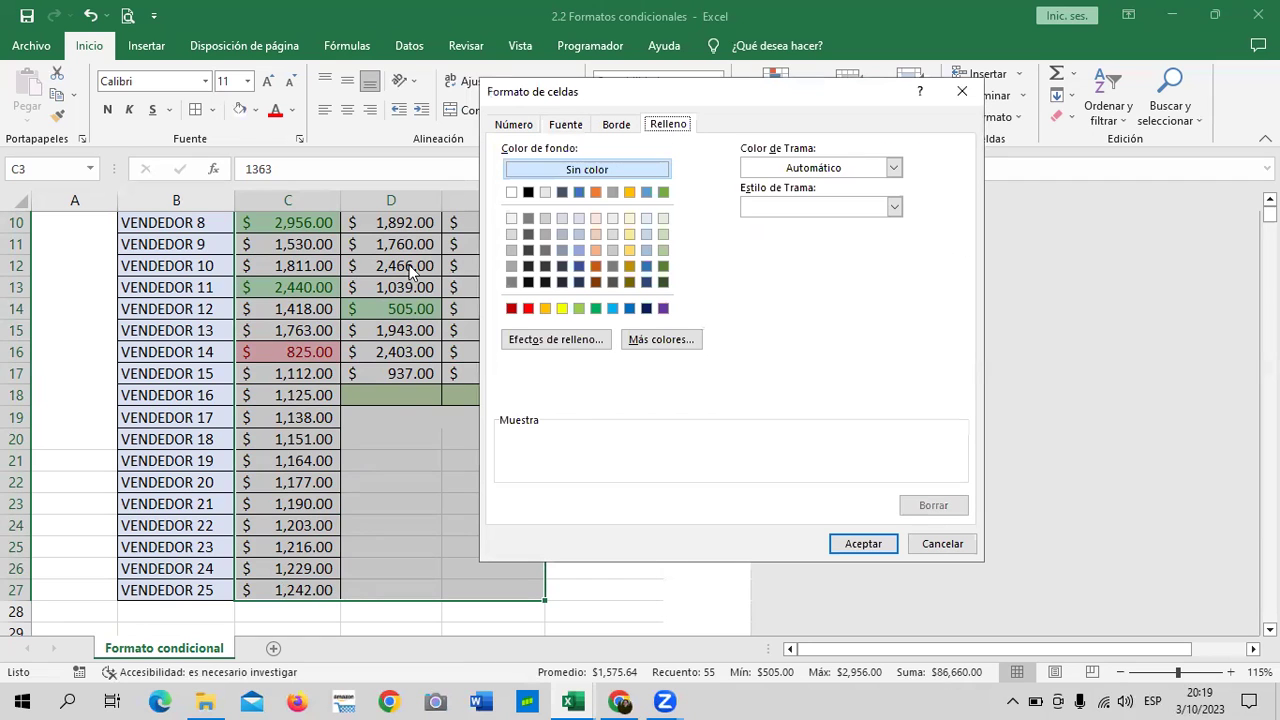
click(579, 234)
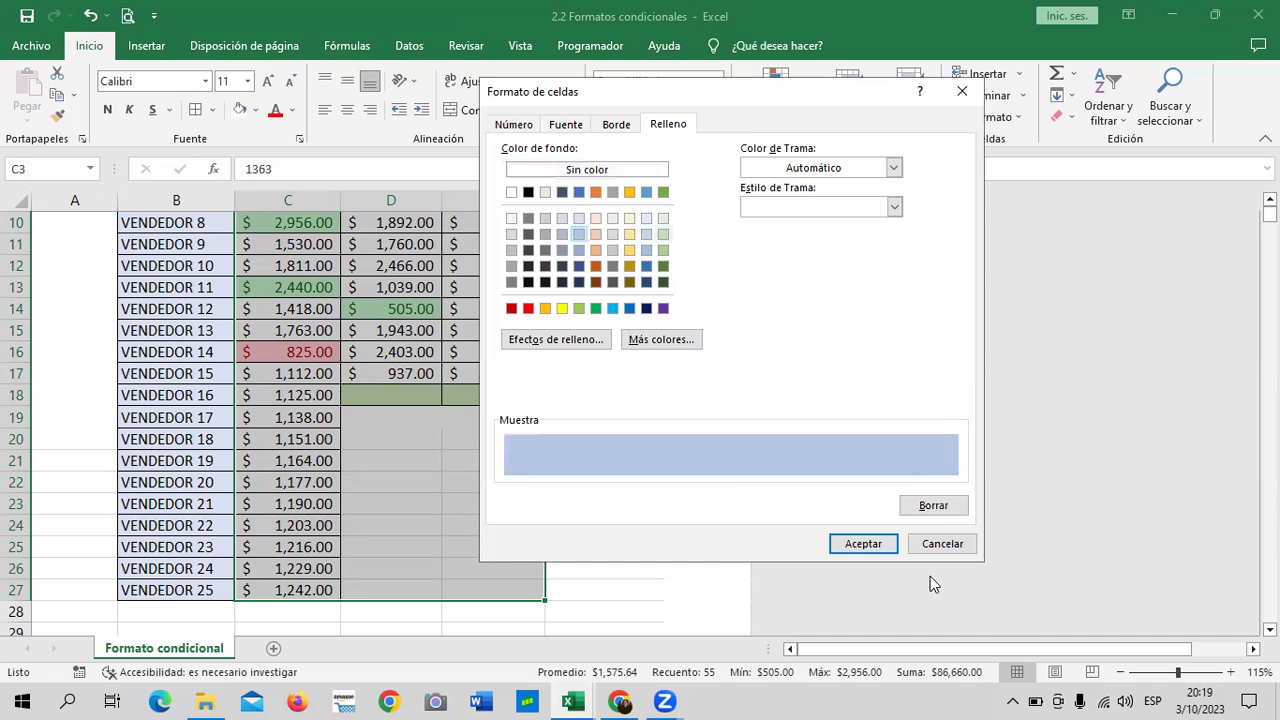
click(862, 544)
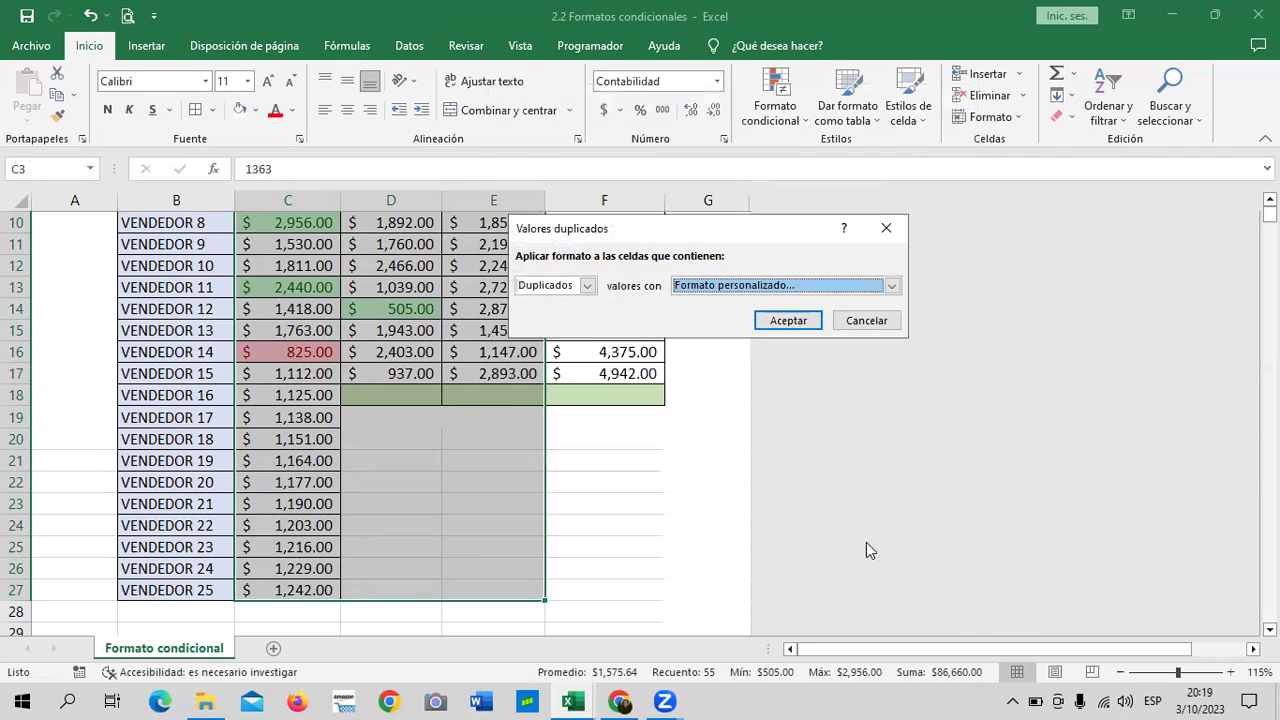
click(800, 320)
Review the table and compare the values in D12 and E12.
click(654, 503)
scroll(655, 500, up, 1)
scroll(655, 500, up, 3)
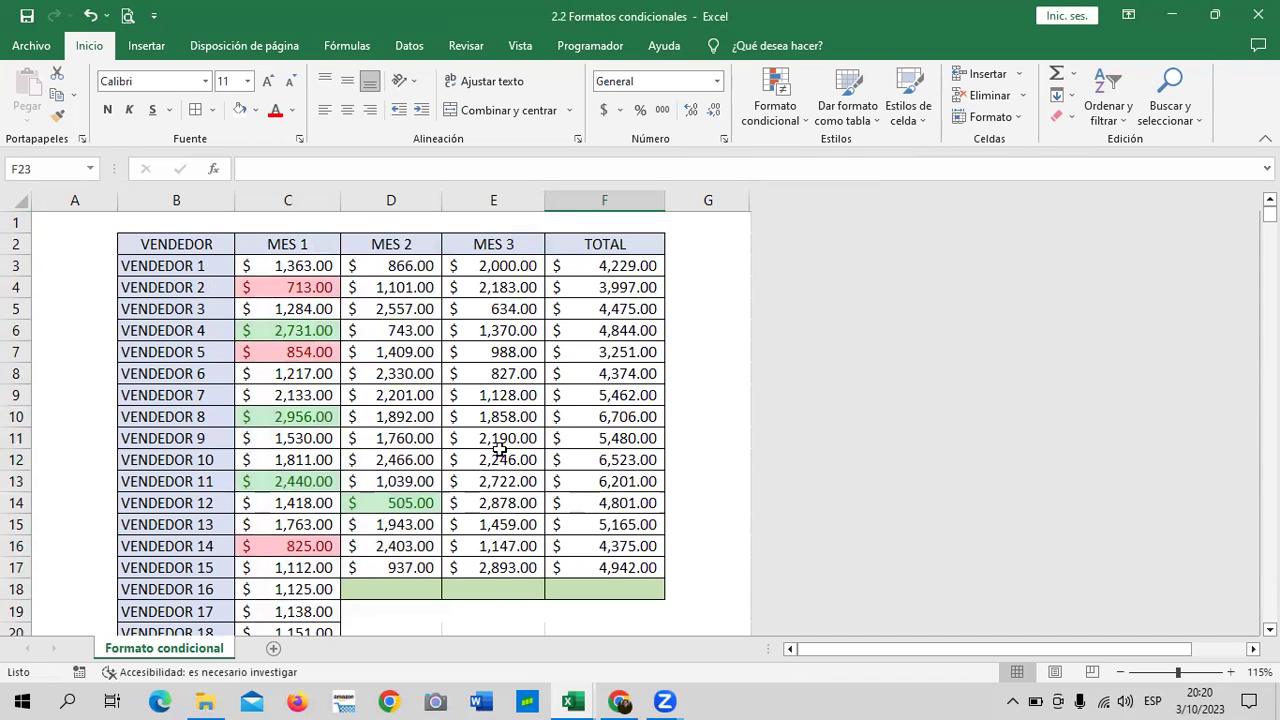
scroll(471, 460, down, 3)
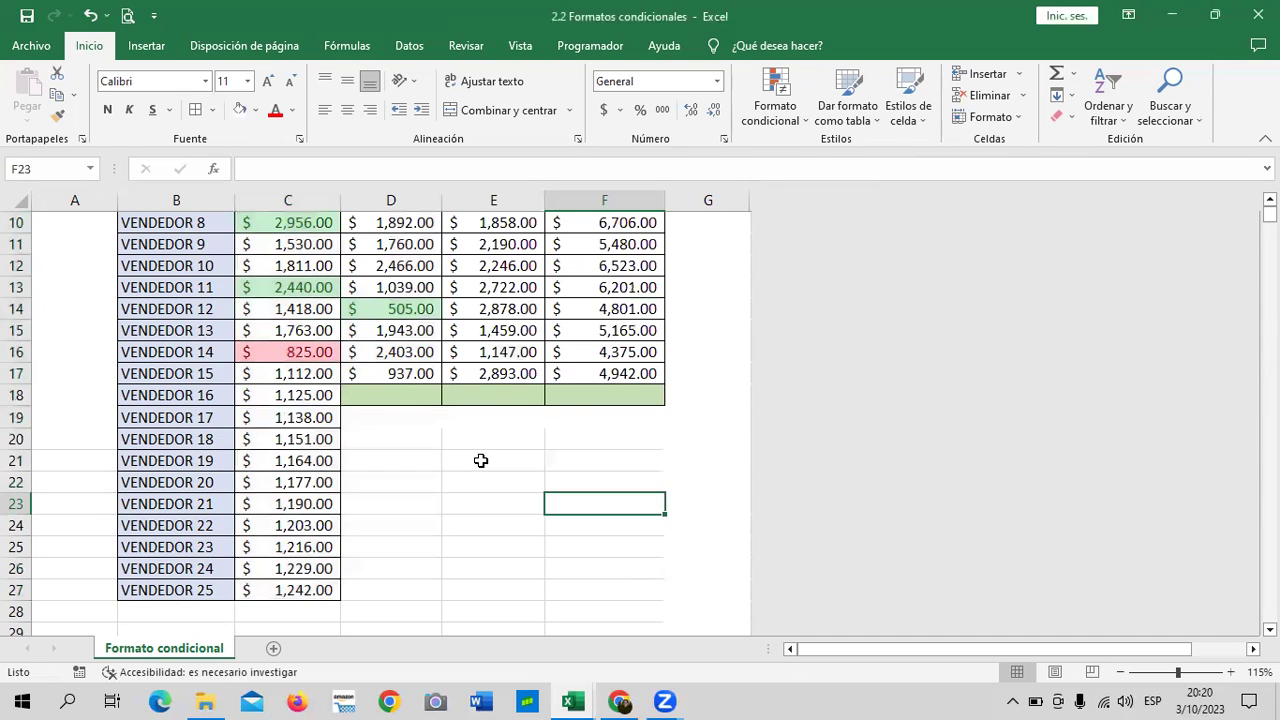
scroll(471, 460, up, 2)
scroll(471, 460, up, 1)
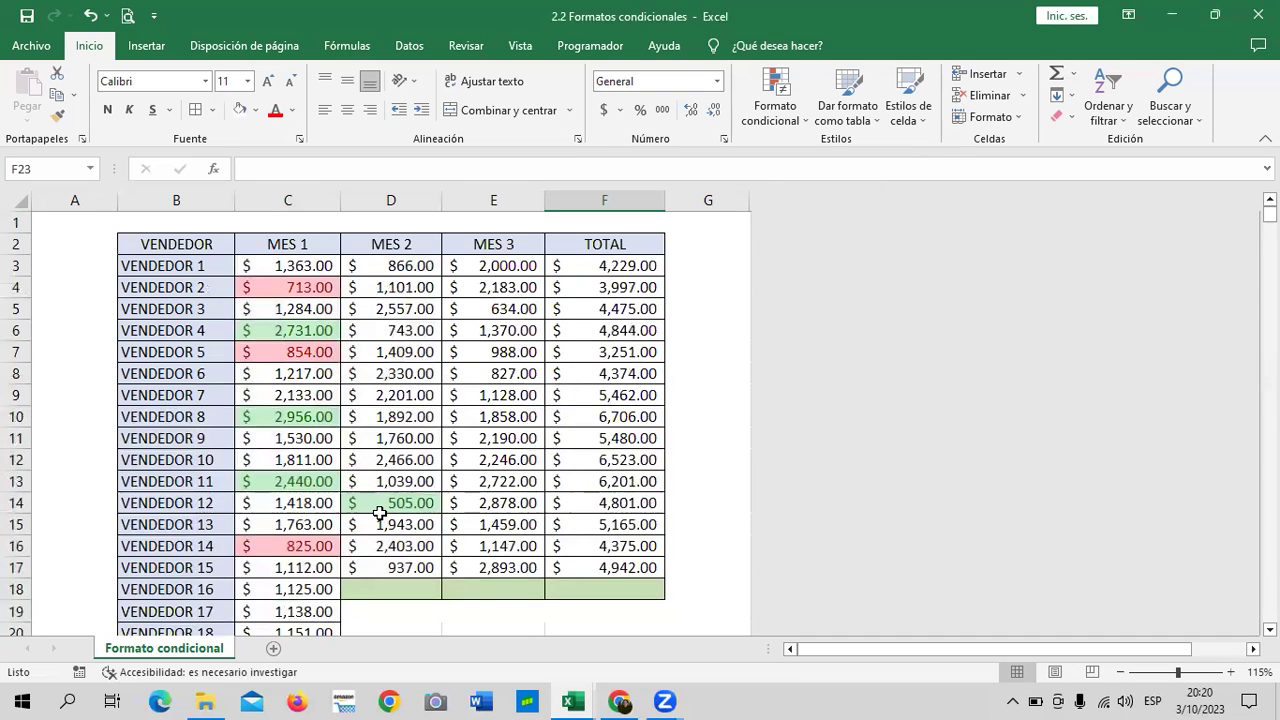
click(383, 459)
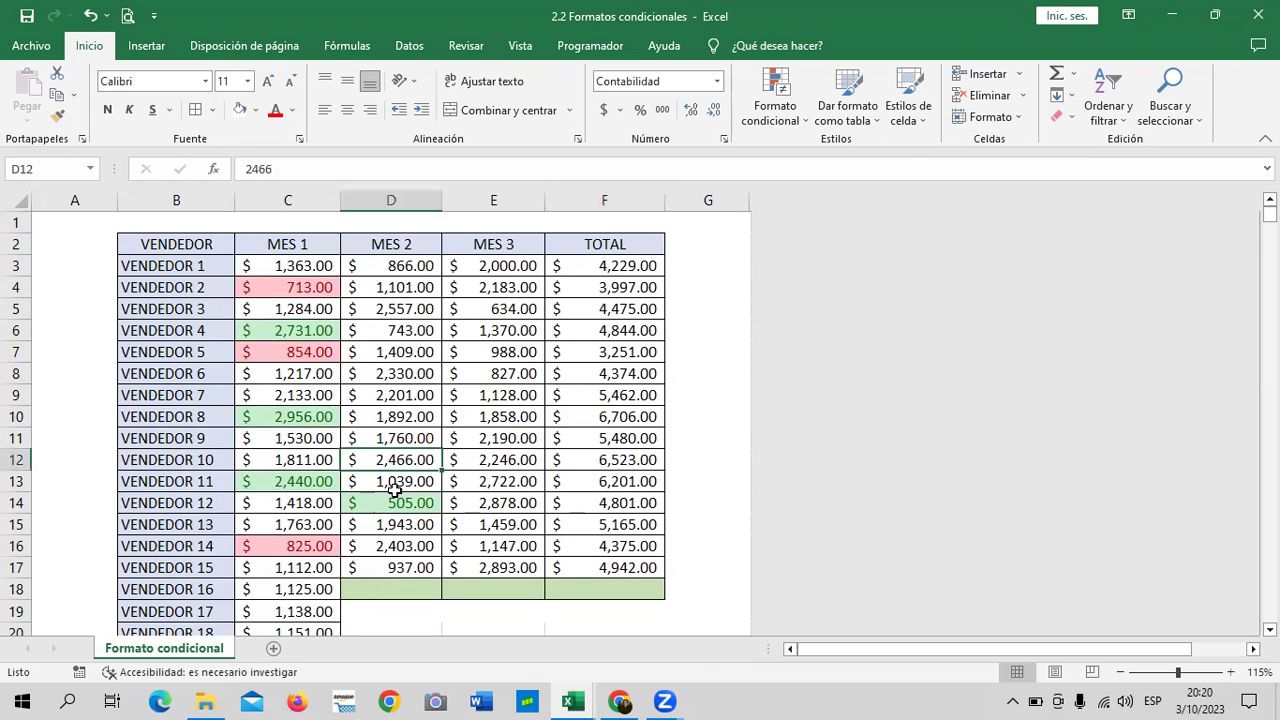
click(500, 460)
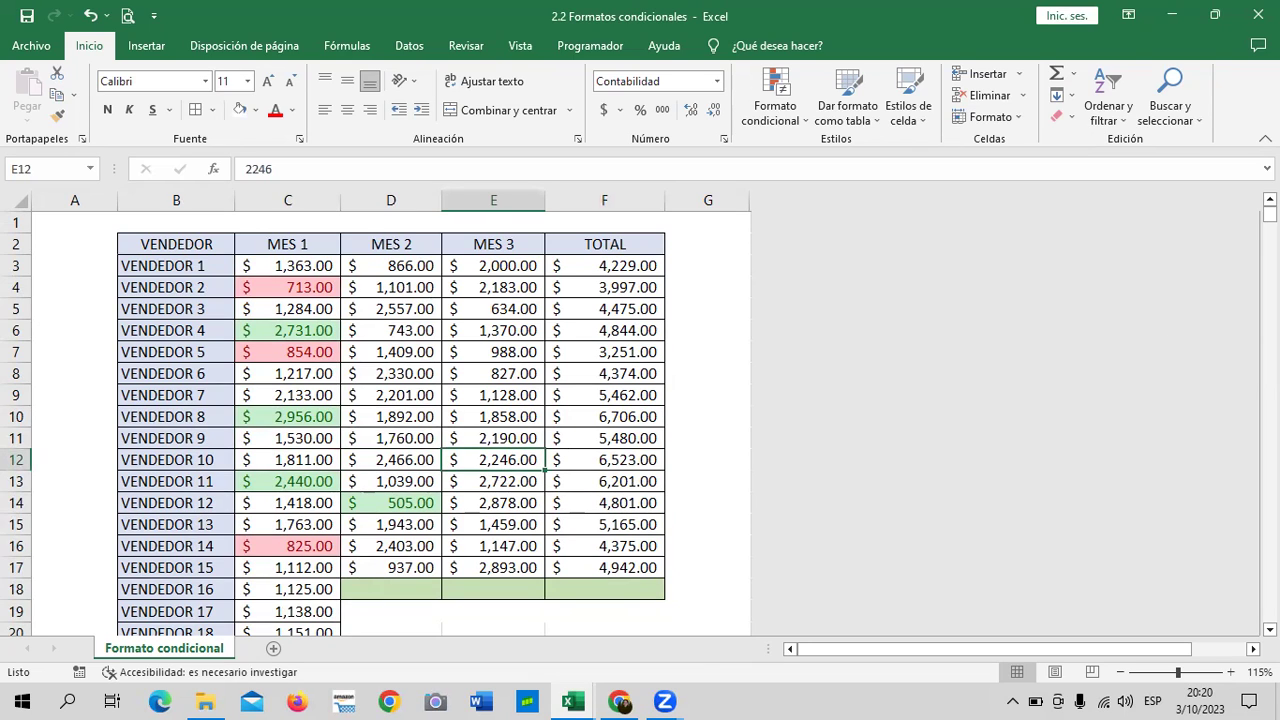
Add a Duplicate Values rule on C3:E27 with a custom solid blue fill.
drag(290, 266, 477, 590)
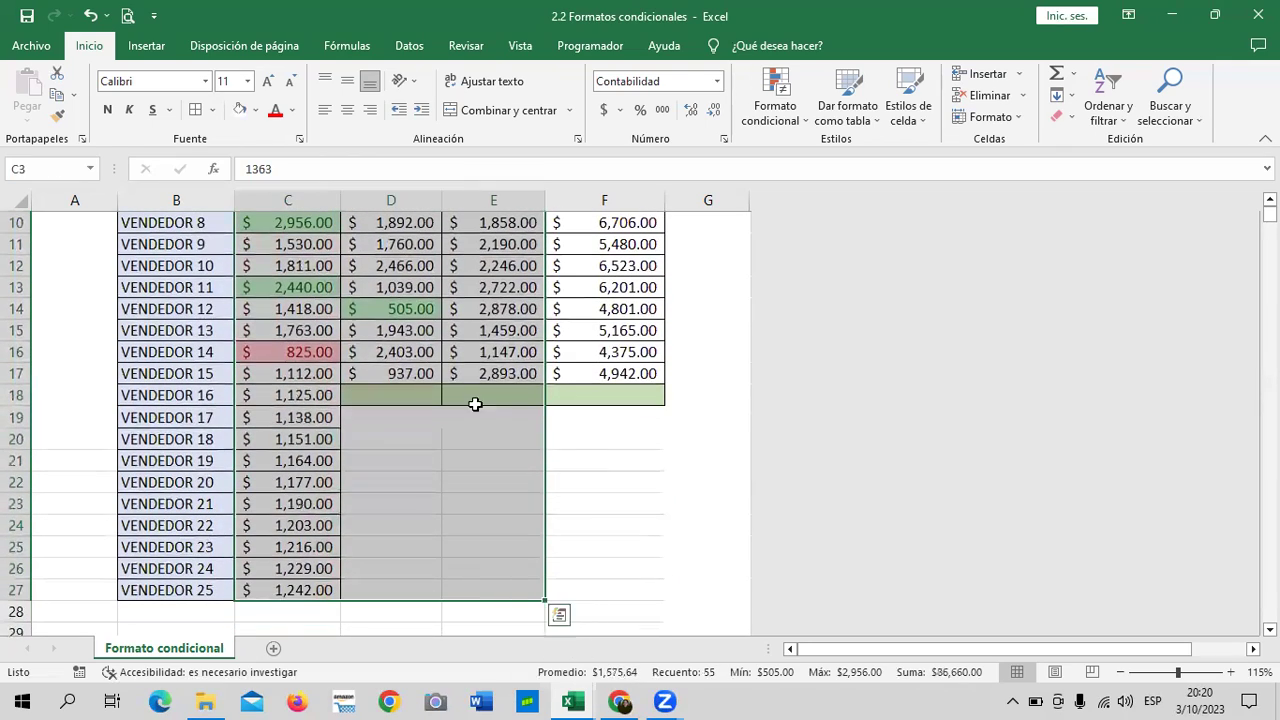
click(808, 121)
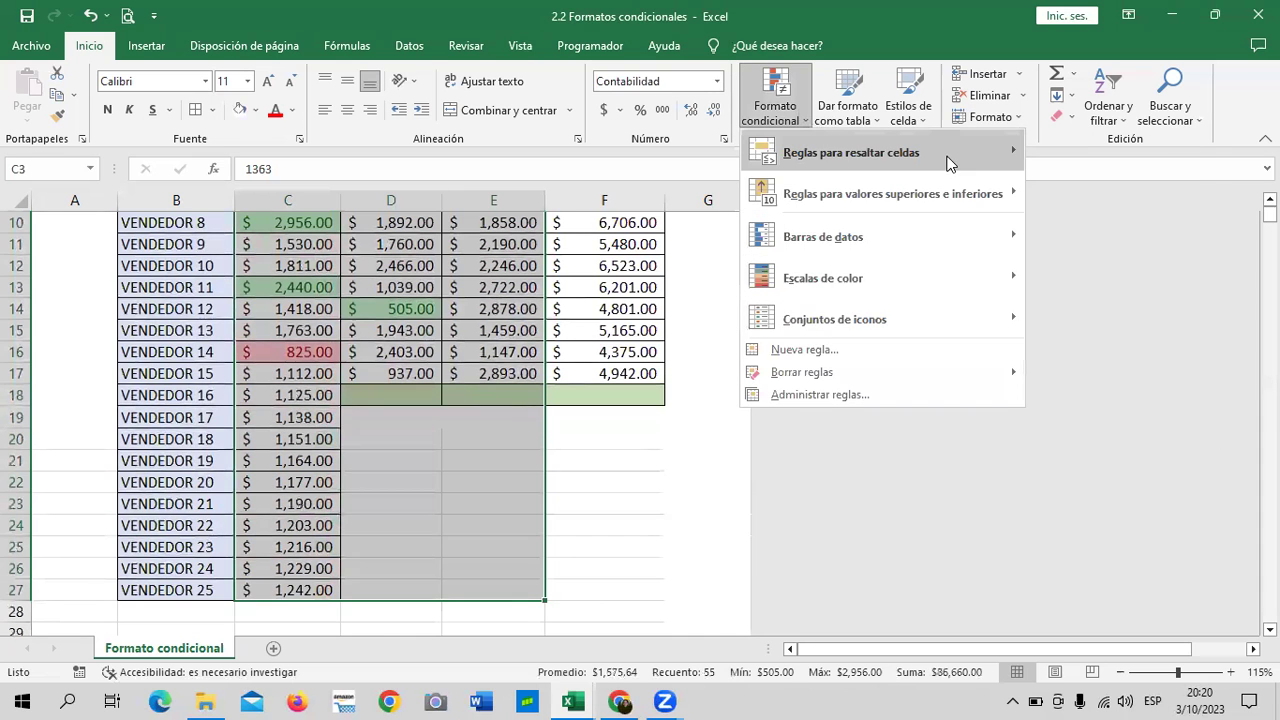
mouse_move(976, 165)
click(1166, 403)
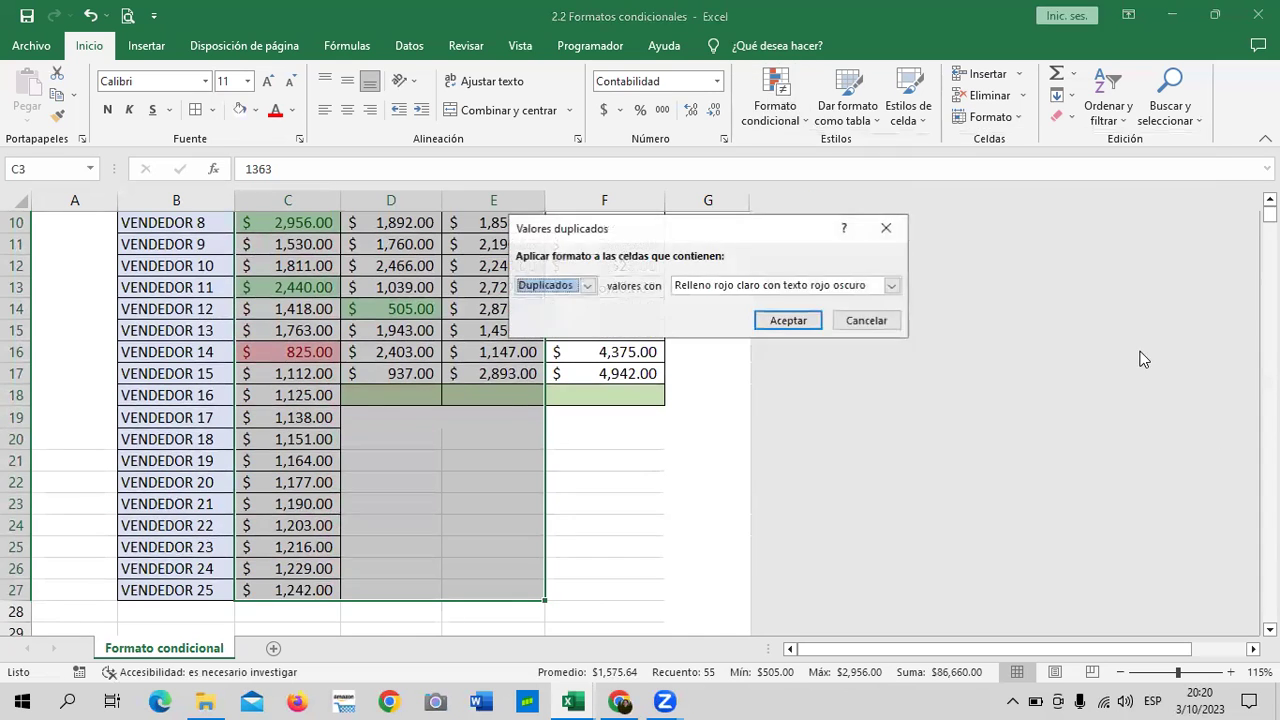
click(890, 287)
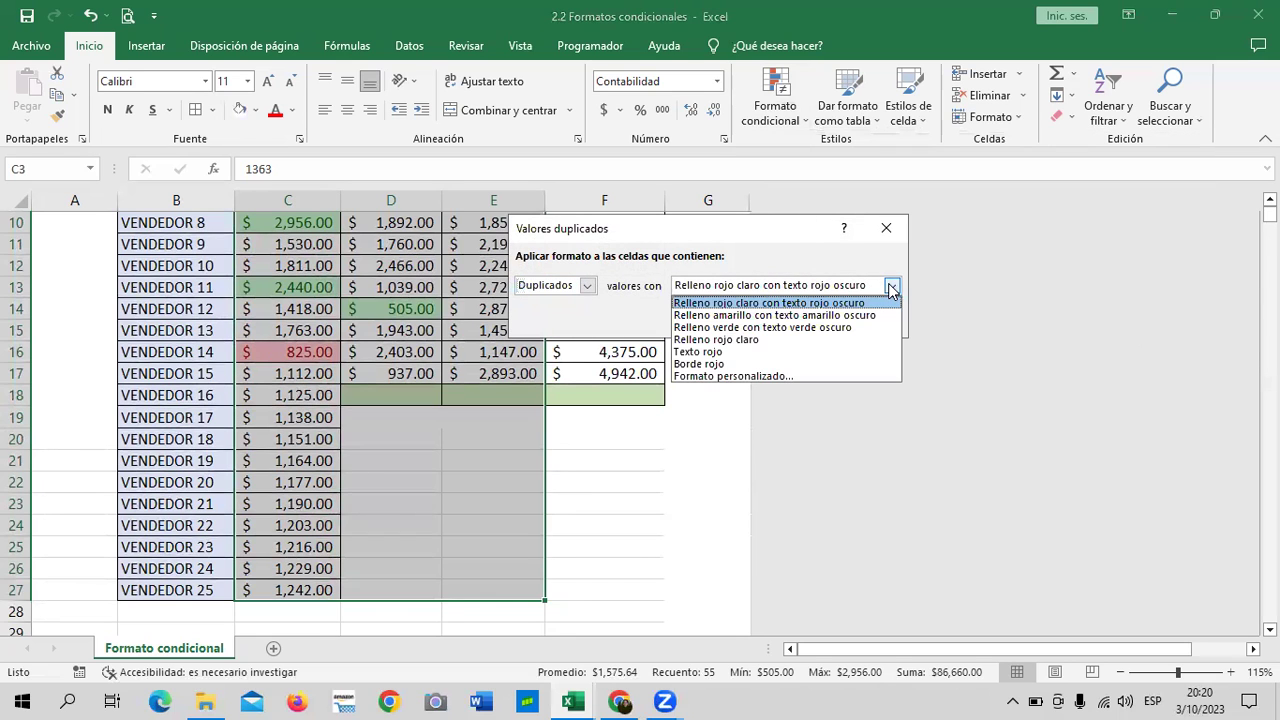
click(726, 377)
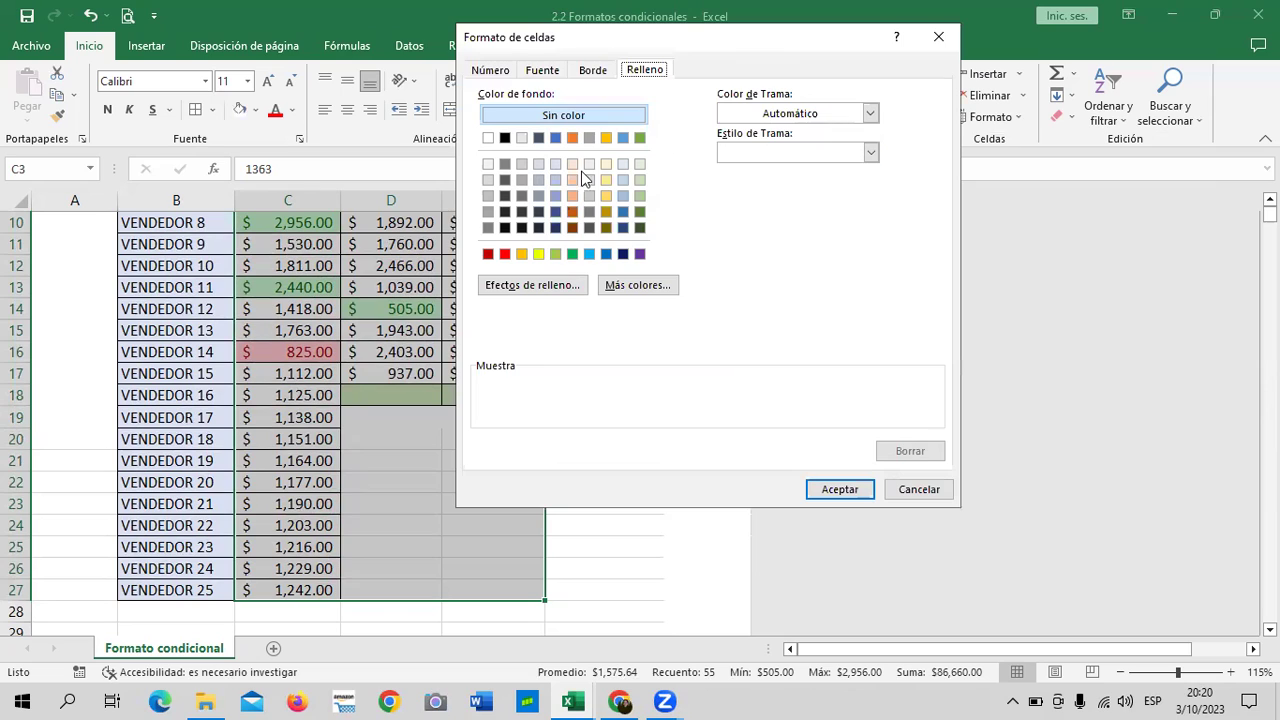
click(588, 256)
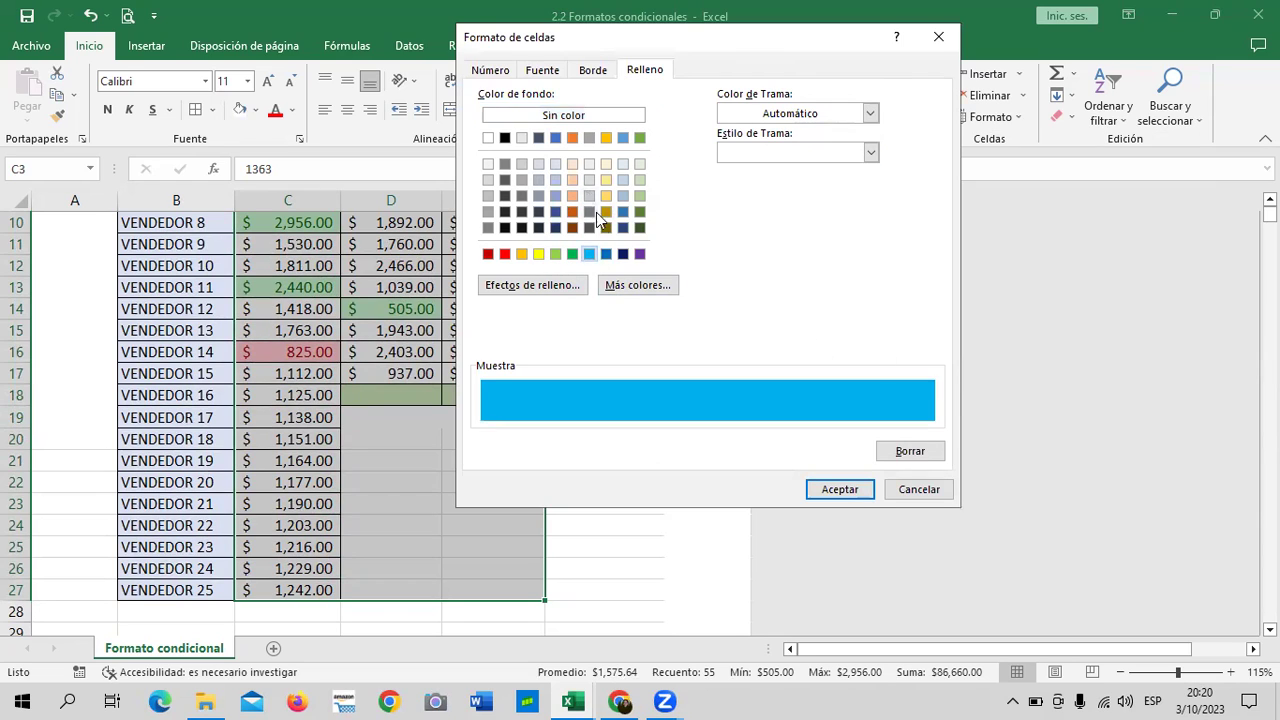
click(605, 254)
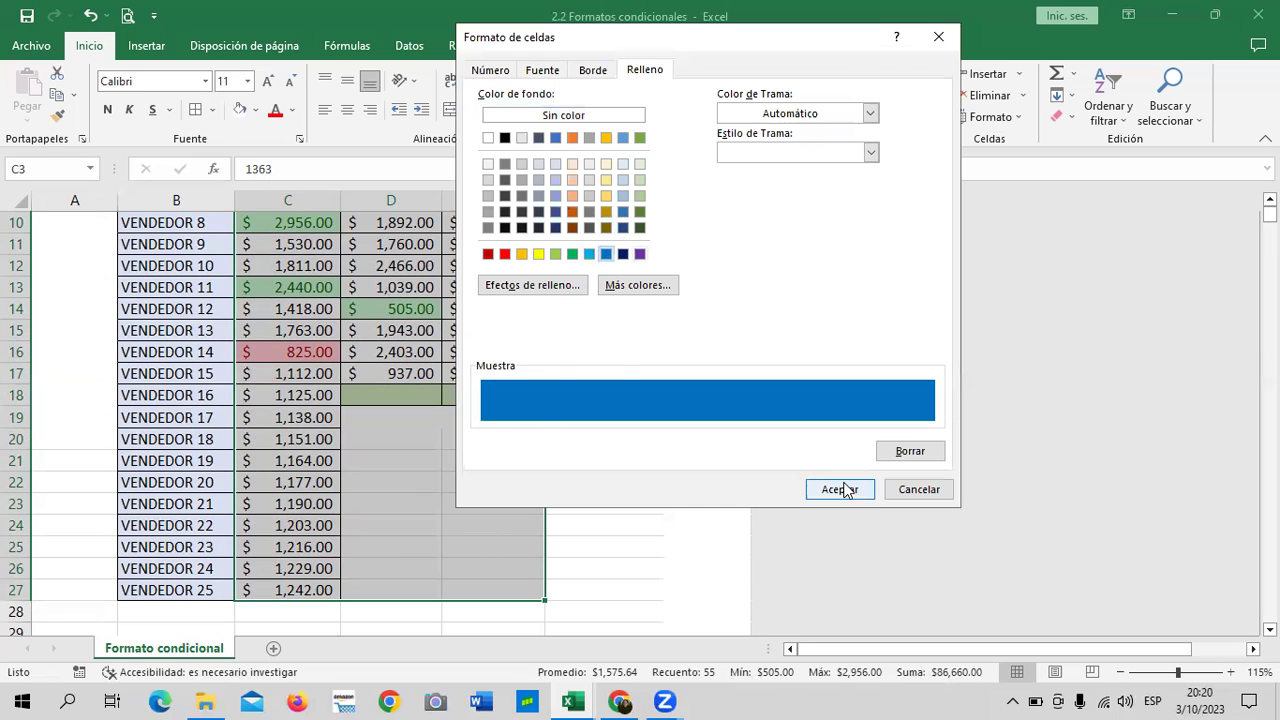
click(840, 489)
click(790, 322)
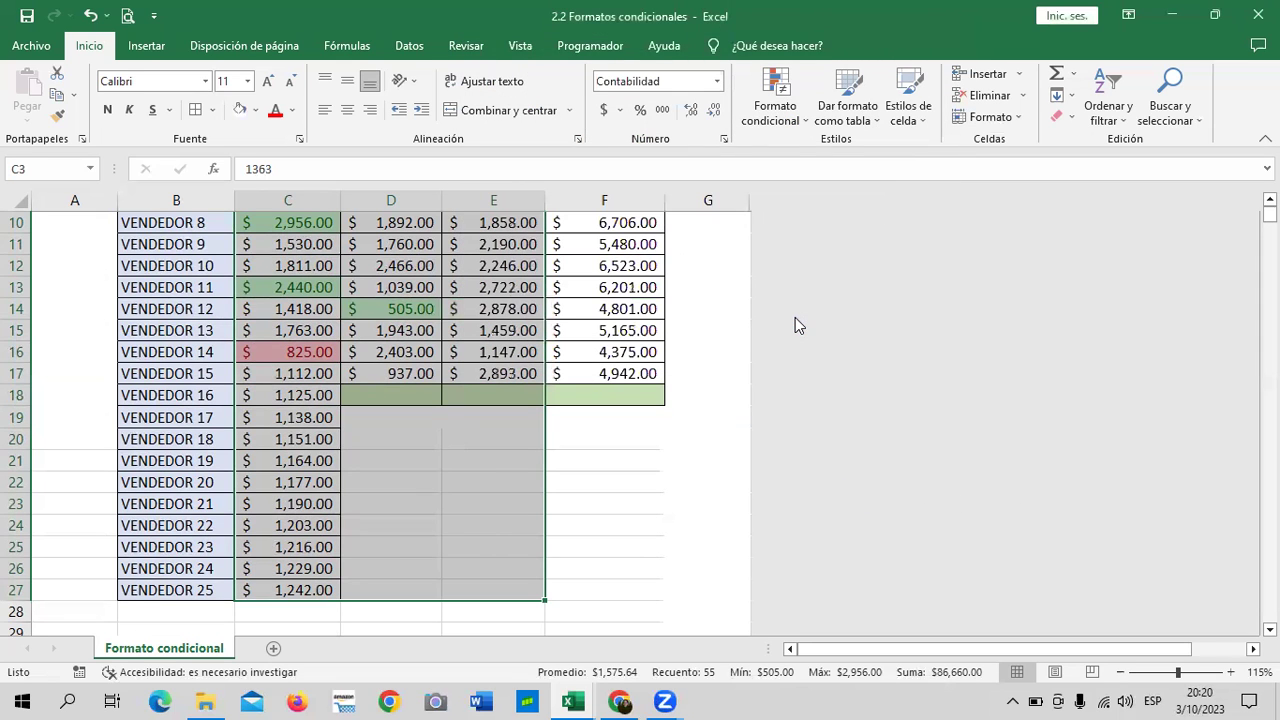
click(694, 314)
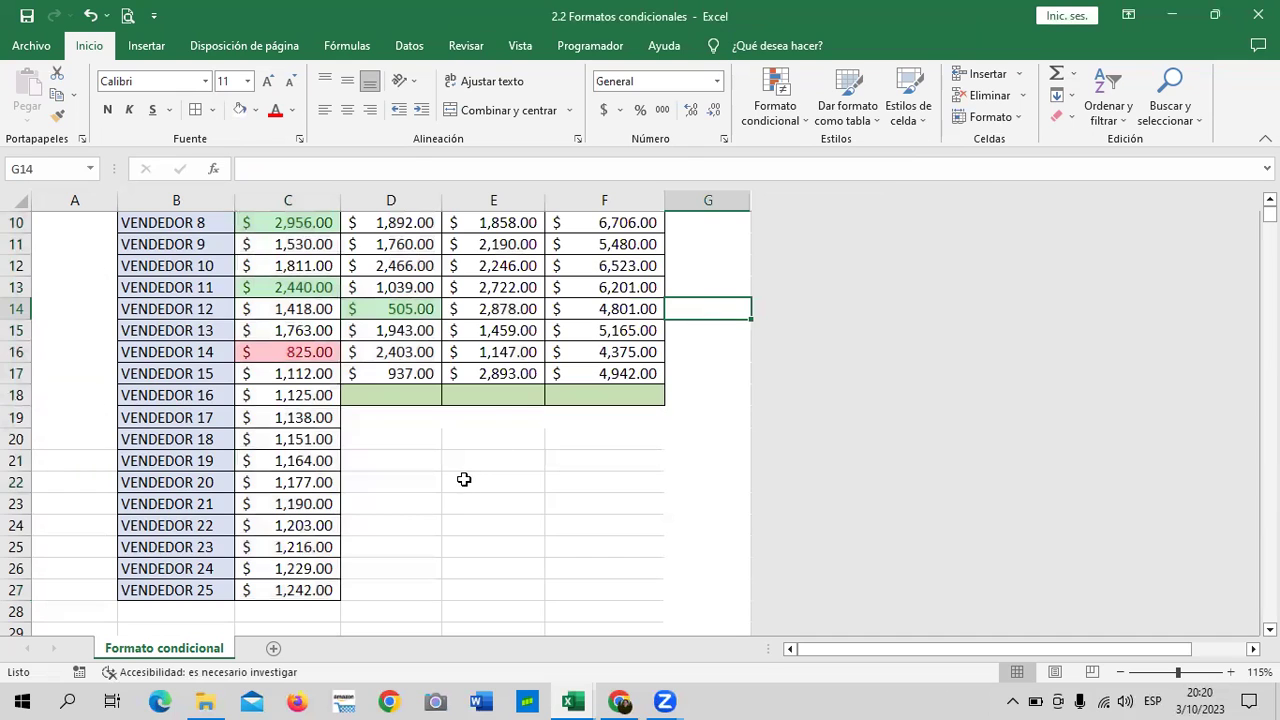
Enter 988 in D8 and 937 in E17 to create duplicate pairs.
scroll(463, 478, up, 2)
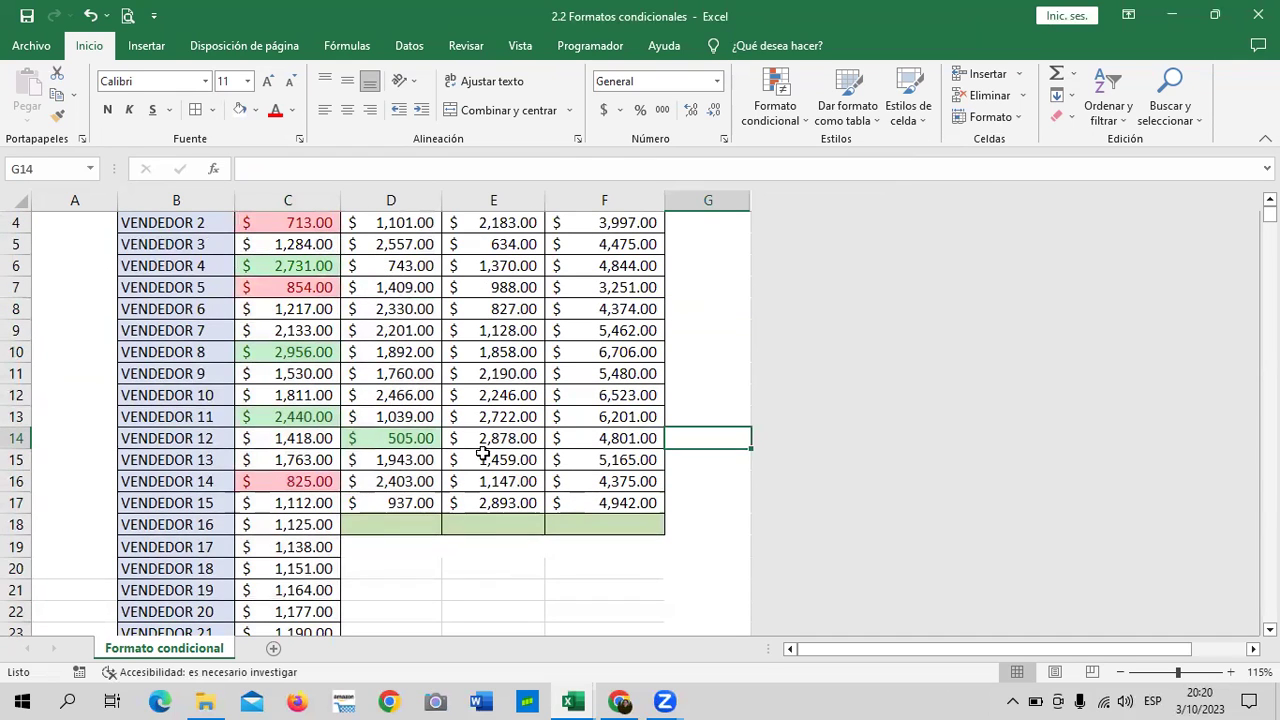
click(392, 396)
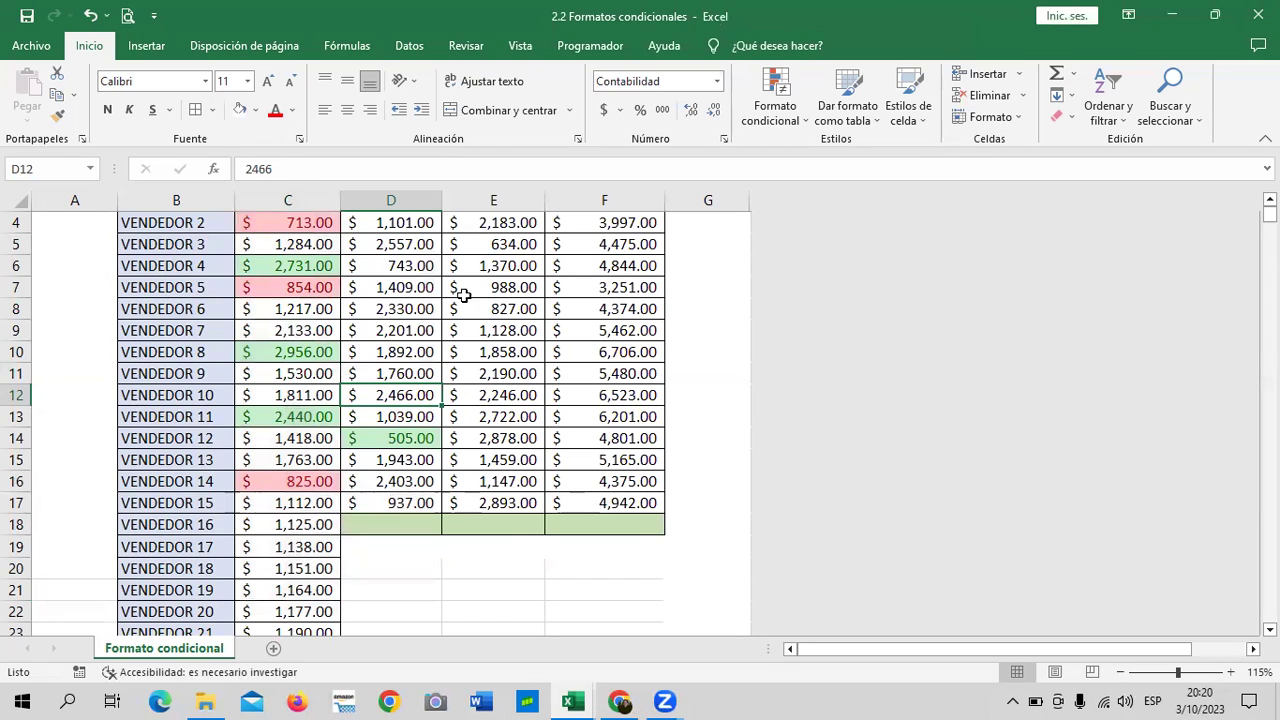
click(372, 312)
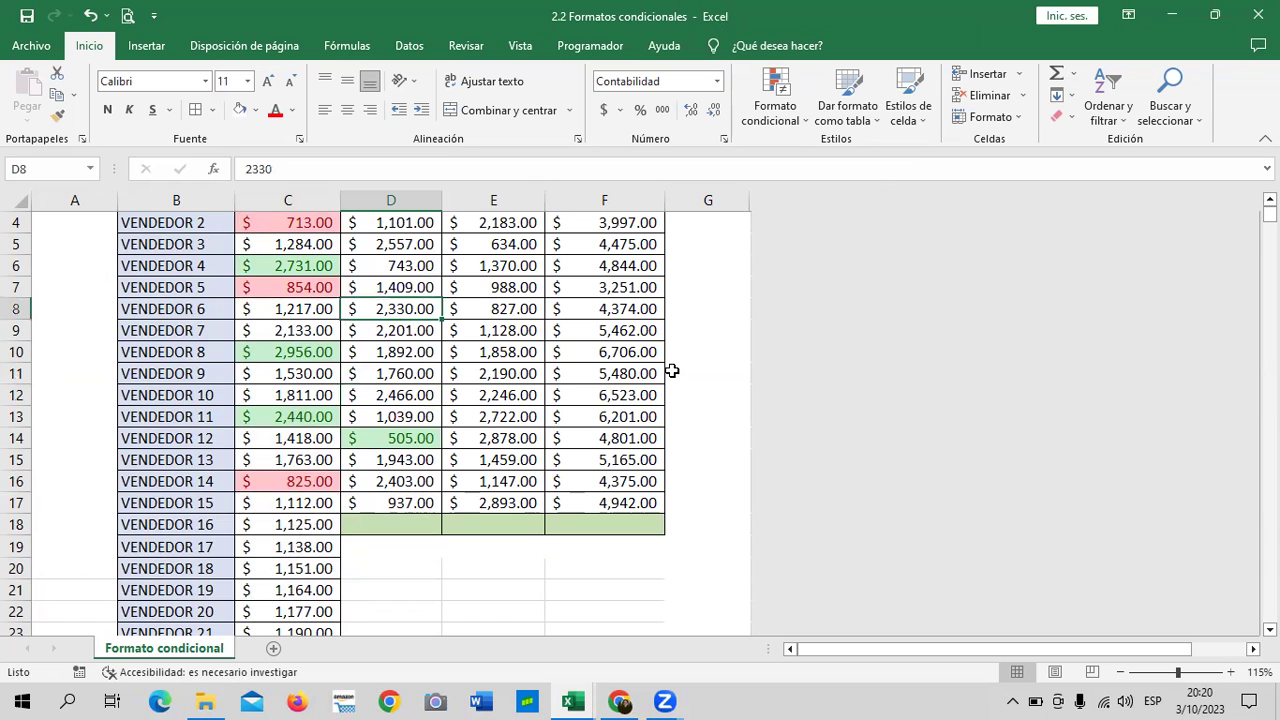
text(988)
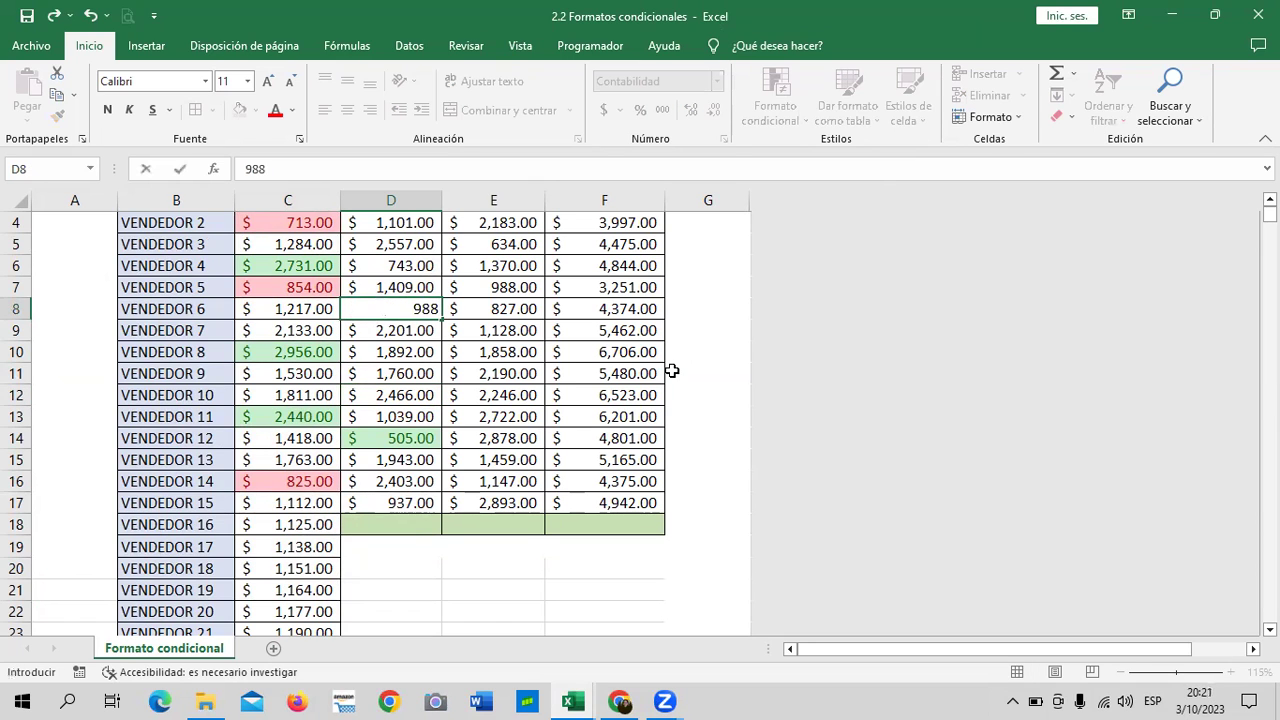
key(Return)
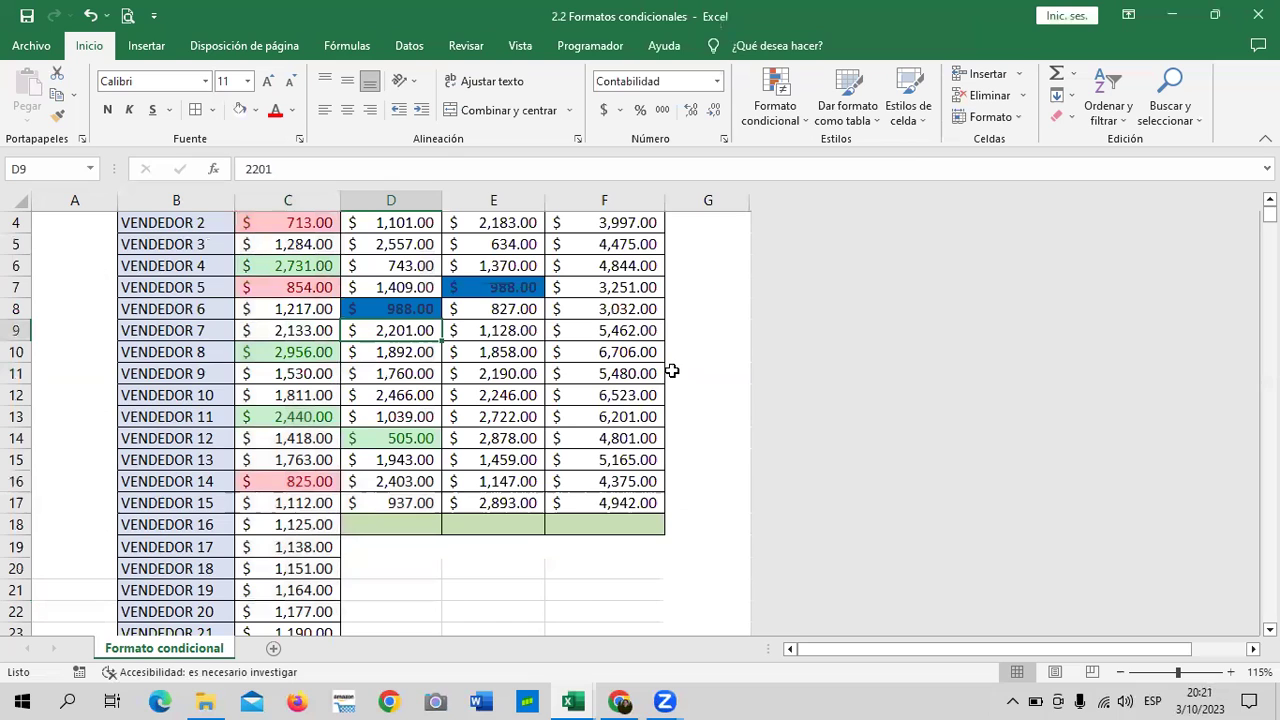
click(498, 502)
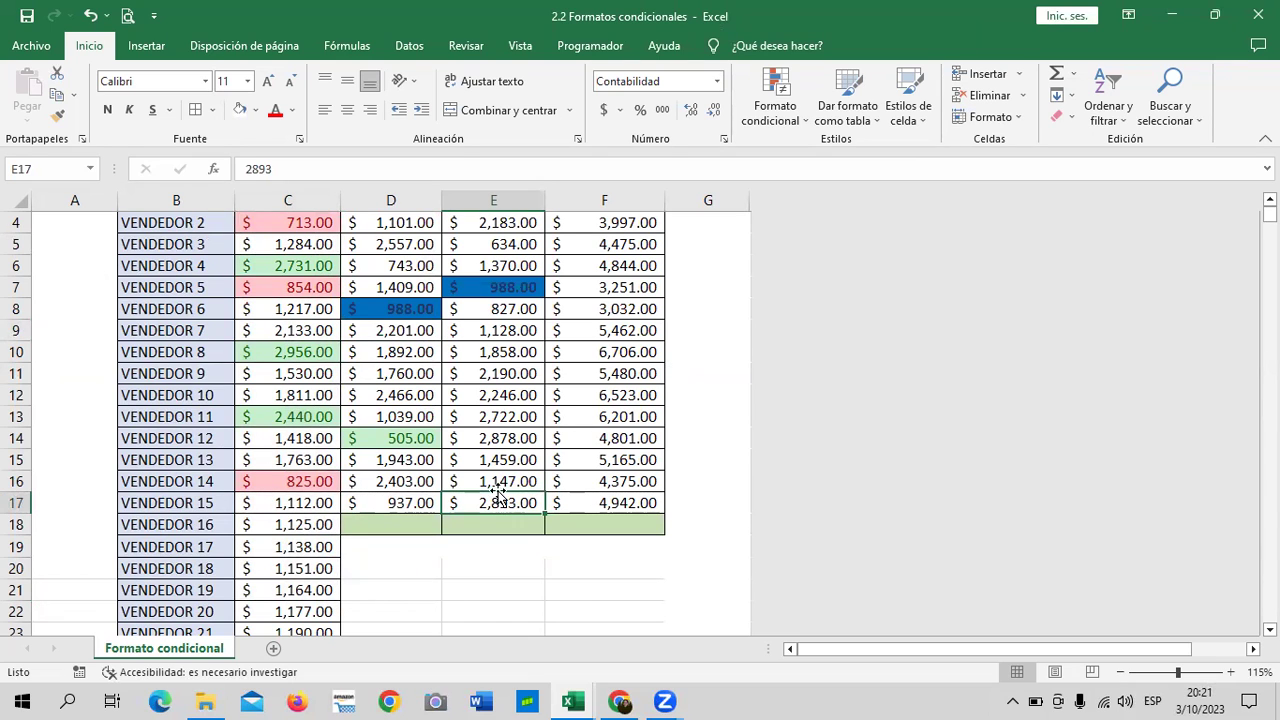
text(937)
key(Return)
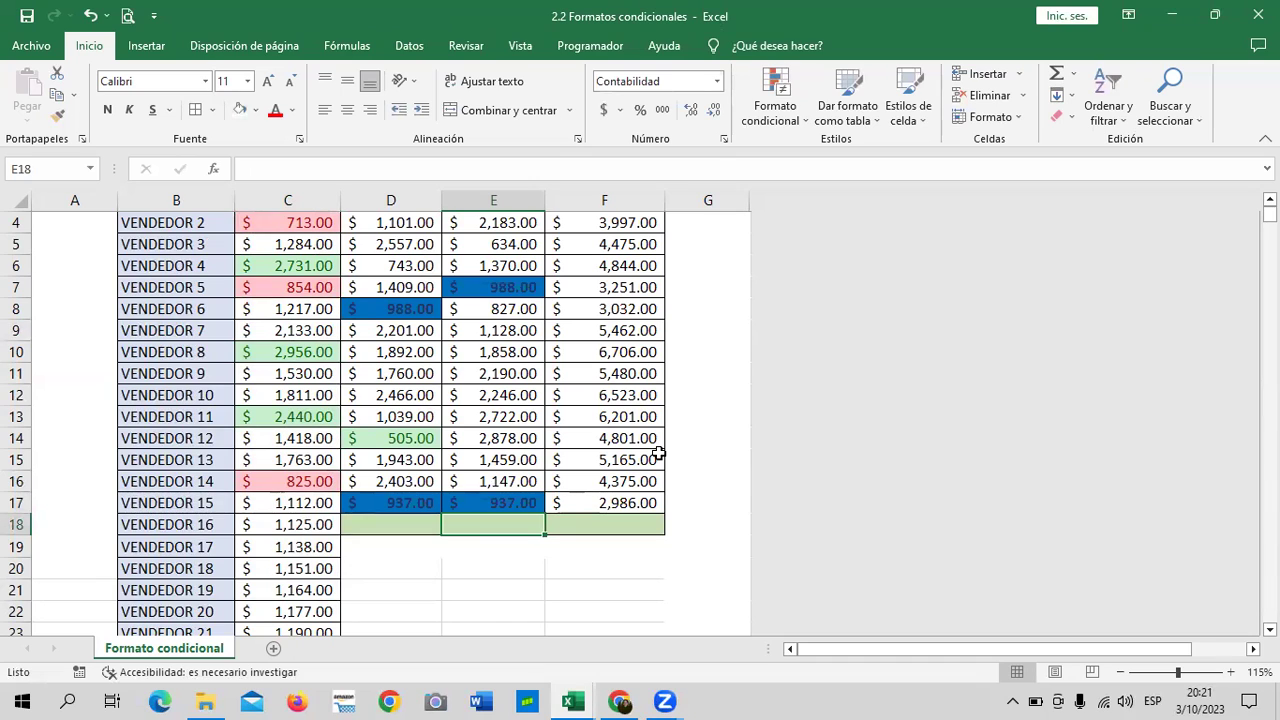
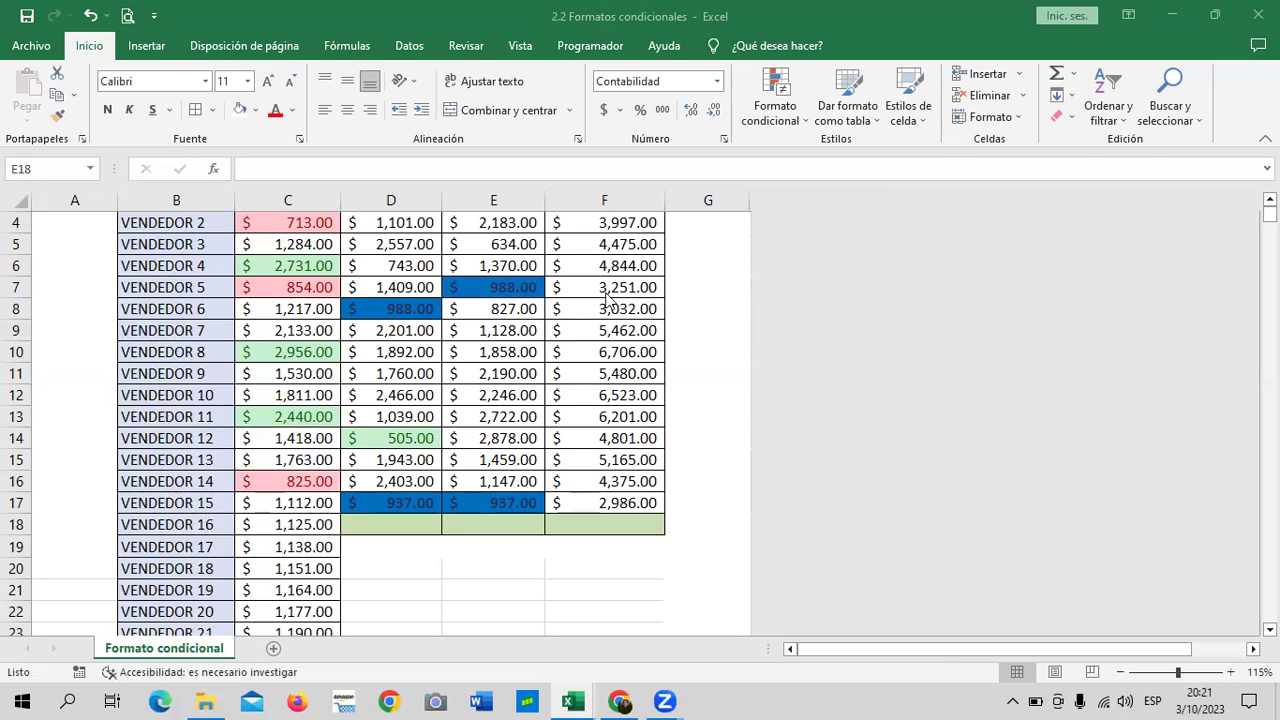
Check the row 11 total and cell C12, then switch to the Formato Condicional workbook.
click(594, 380)
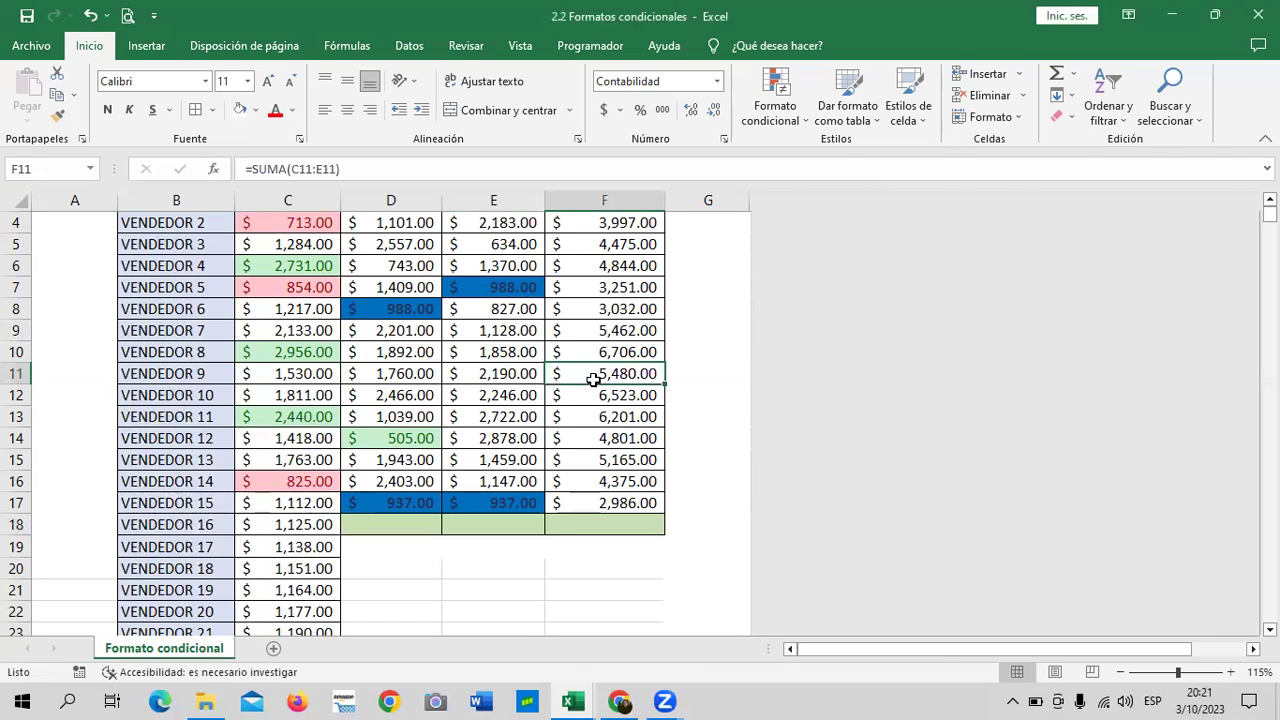
click(296, 397)
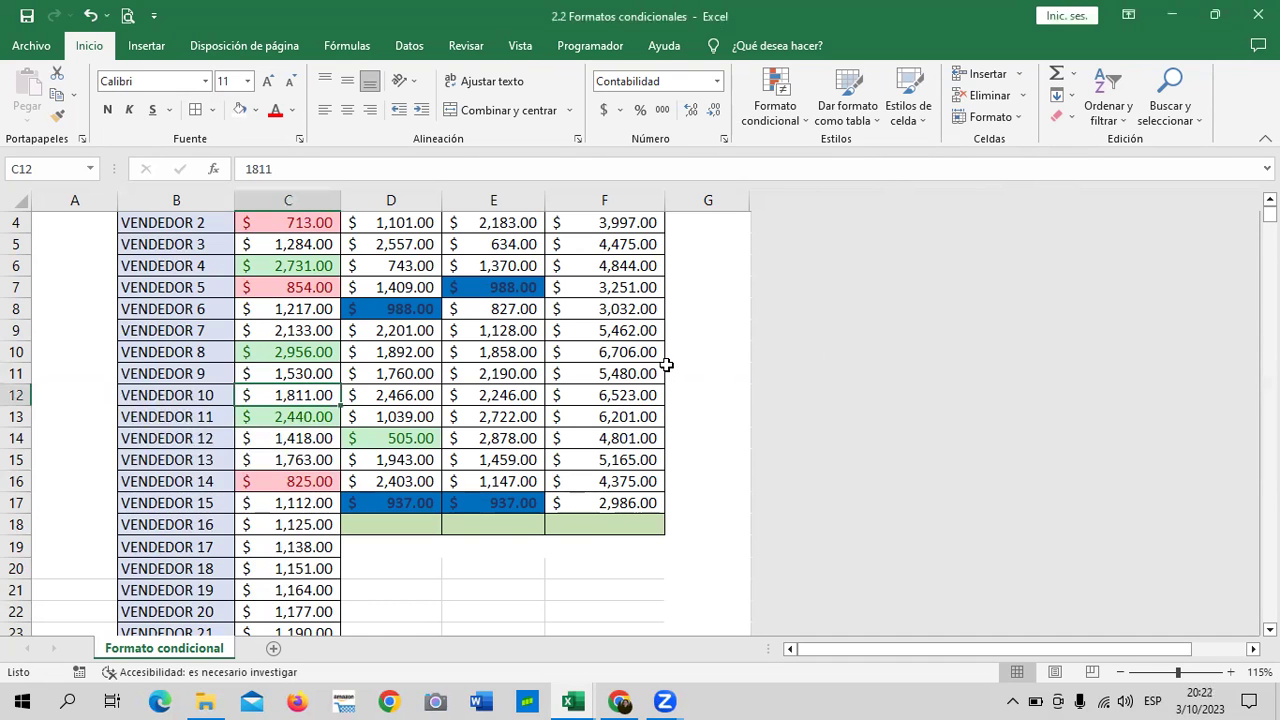
scroll(673, 373, up, 1)
scroll(665, 370, down, 3)
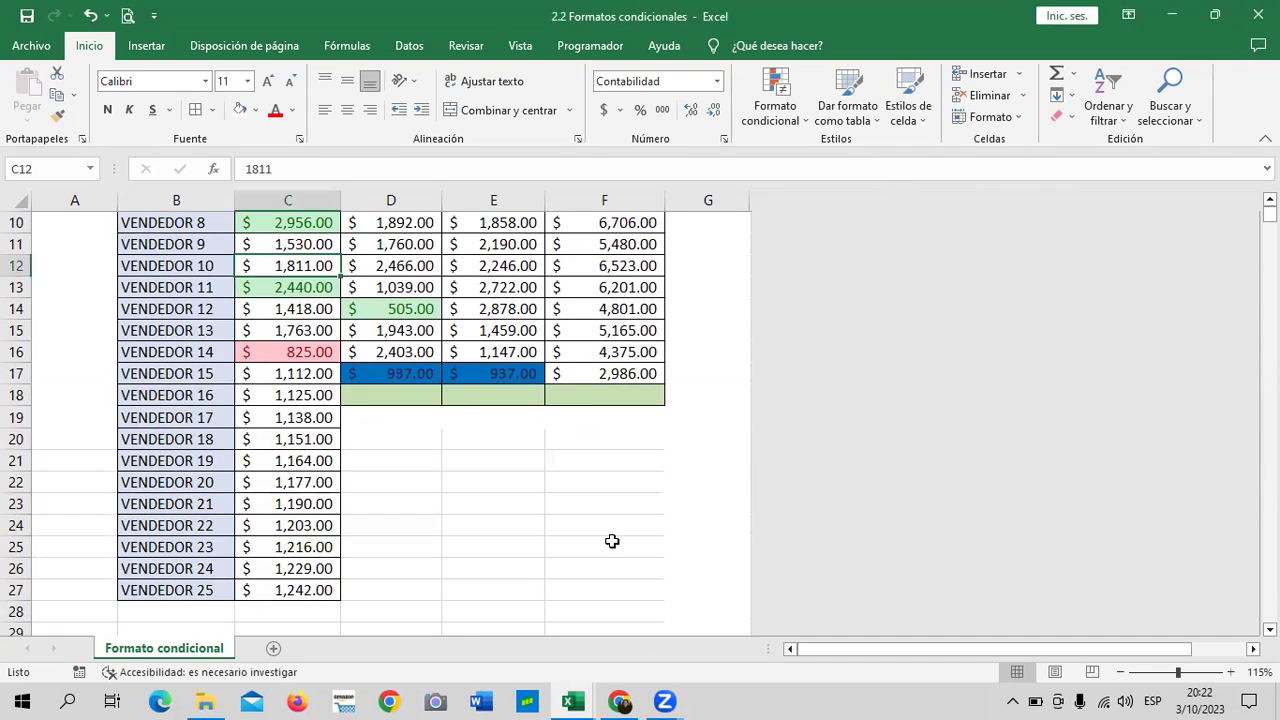
mouse_move(572, 700)
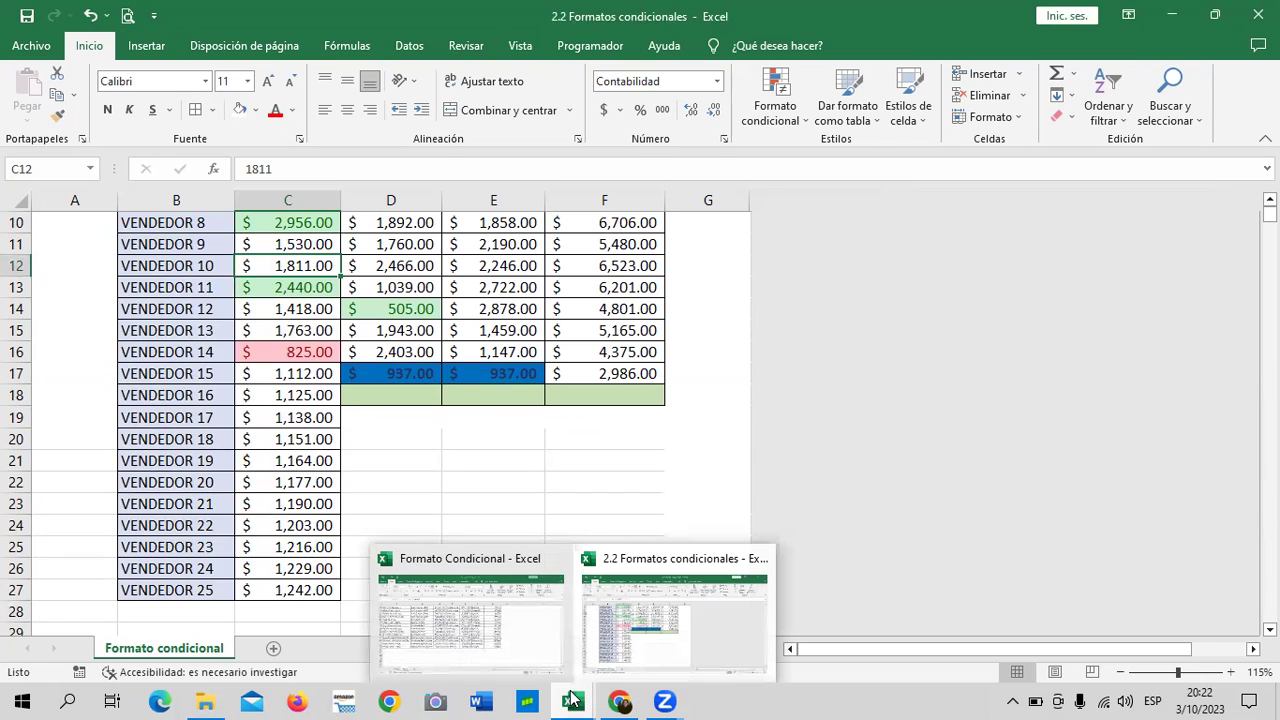
click(460, 630)
scroll(930, 492, up, 4)
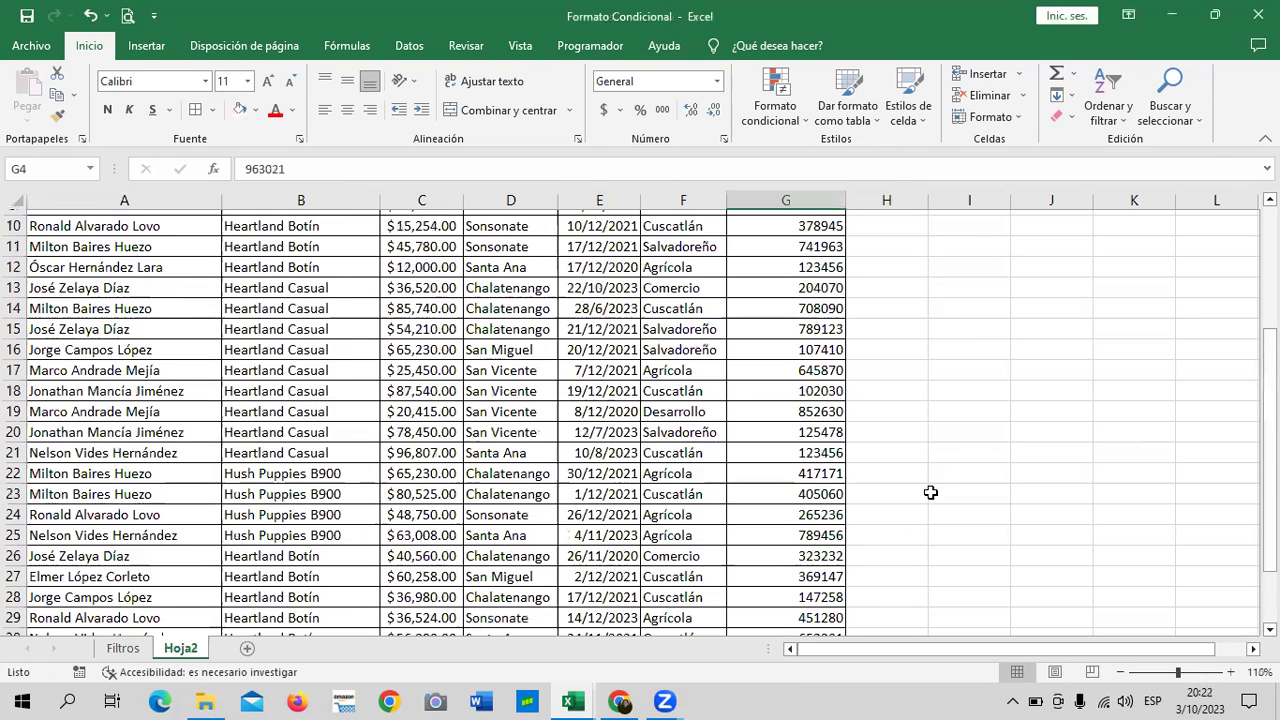
scroll(930, 492, up, 3)
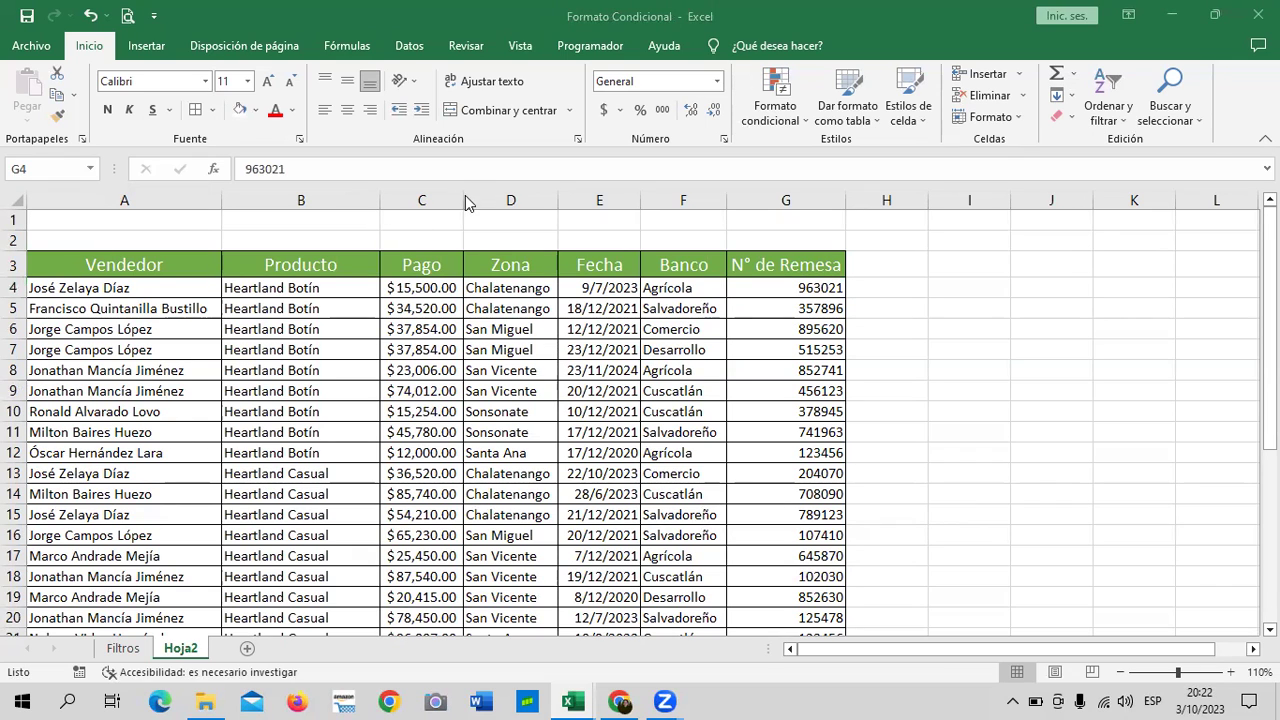
Widen the column so full zone names fit, then select the Zona cells D4:D35.
click(474, 368)
drag(463, 201, 505, 473)
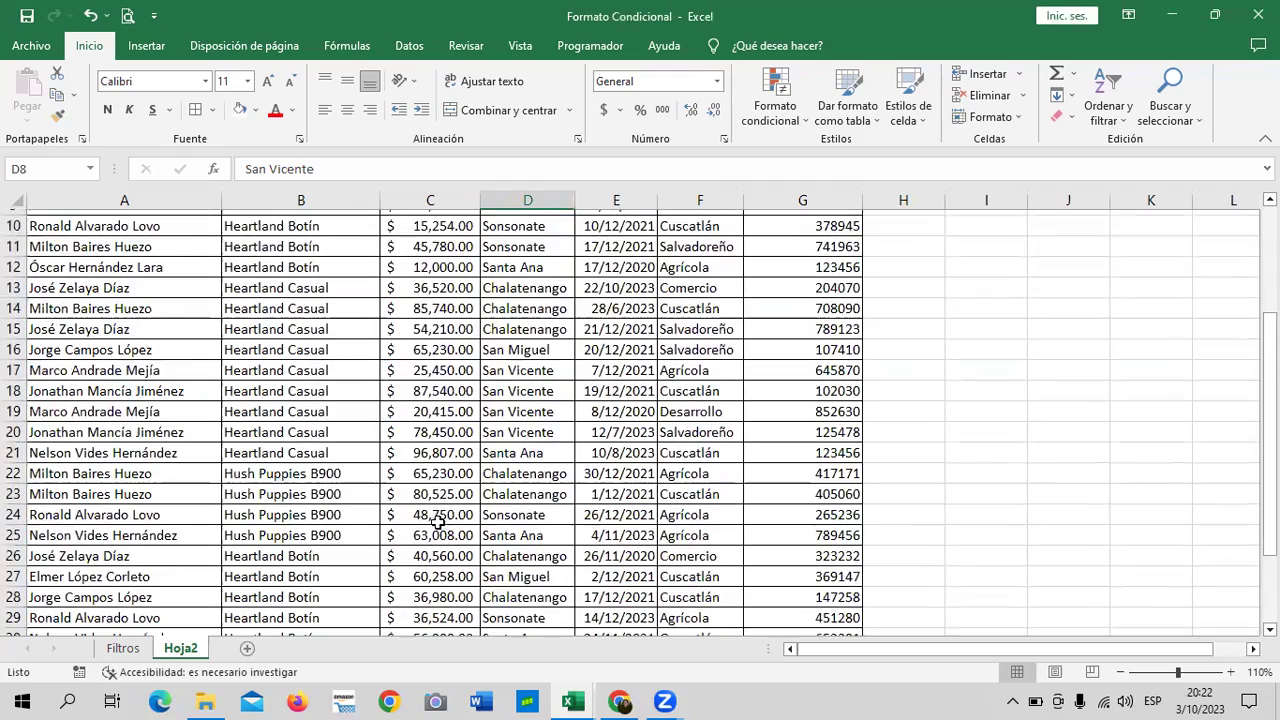
scroll(308, 532, down, 3)
scroll(308, 530, down, 4)
scroll(308, 530, up, 3)
scroll(308, 530, up, 2)
scroll(308, 526, up, 3)
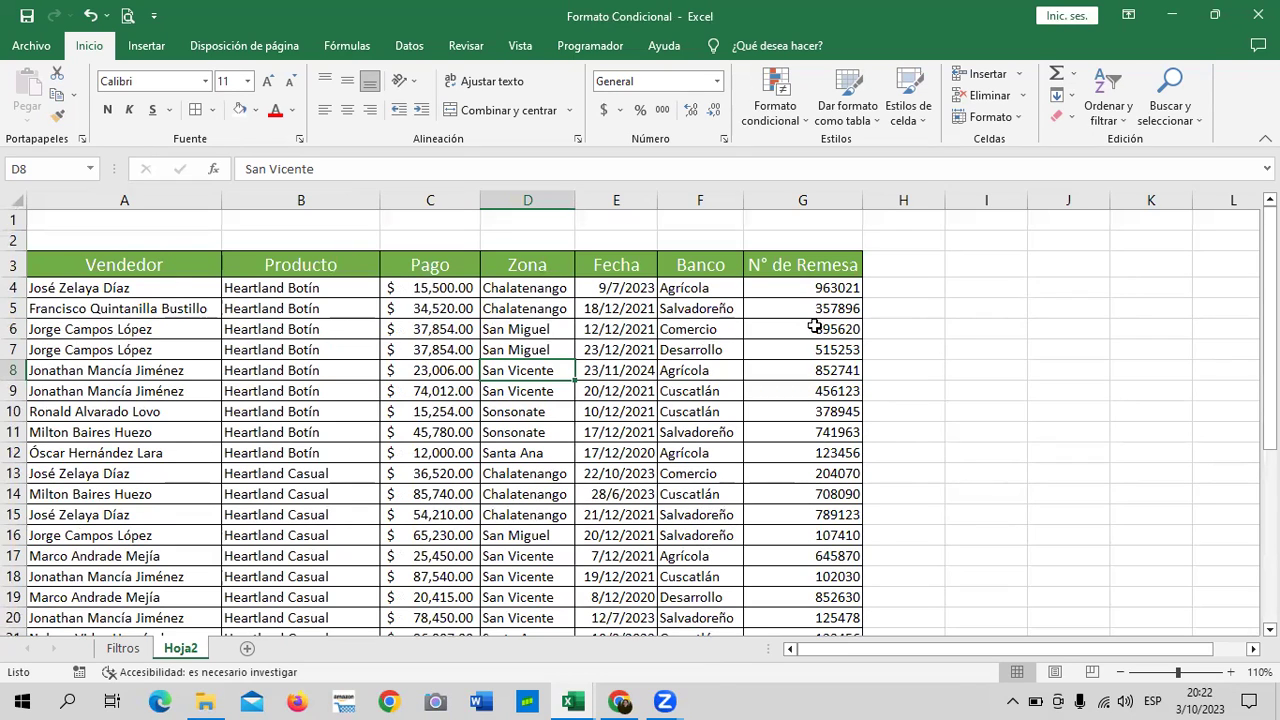
mouse_move(533, 288)
mouse_down()
mouse_move(572, 608)
mouse_move(528, 588)
mouse_up()
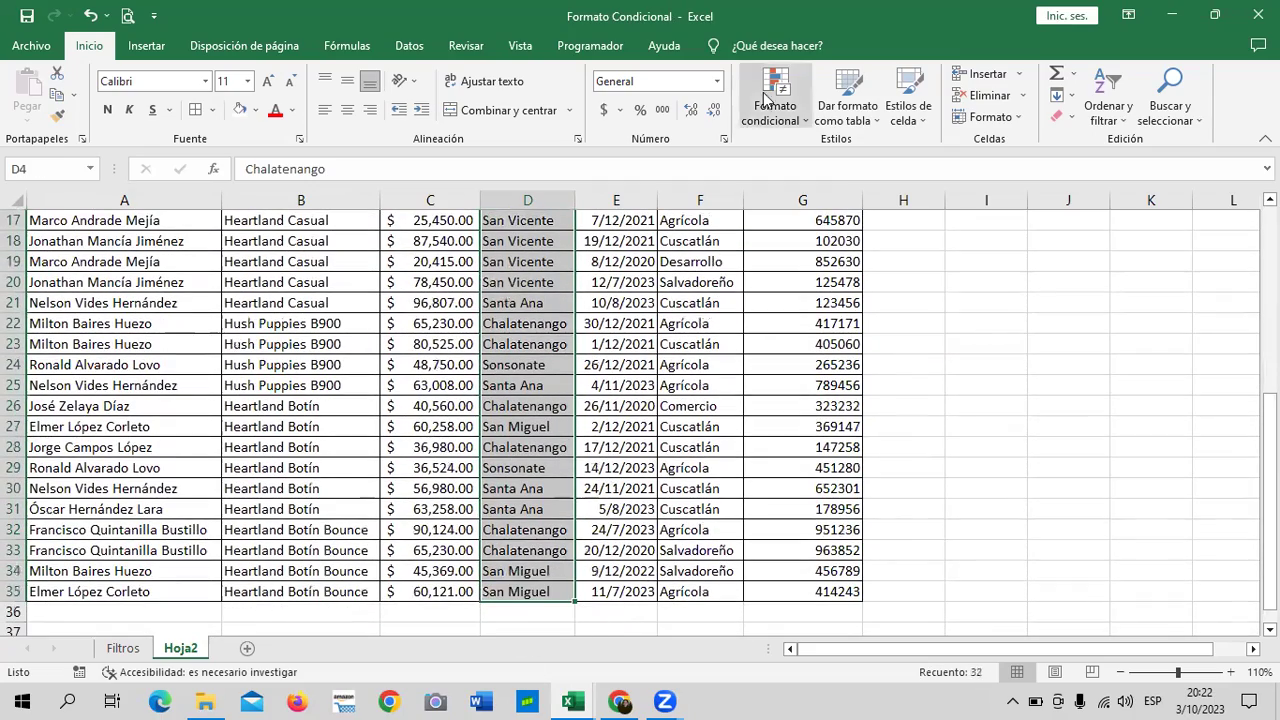
Start a Texto que contiene rule for Chalatenango using a custom format.
click(768, 100)
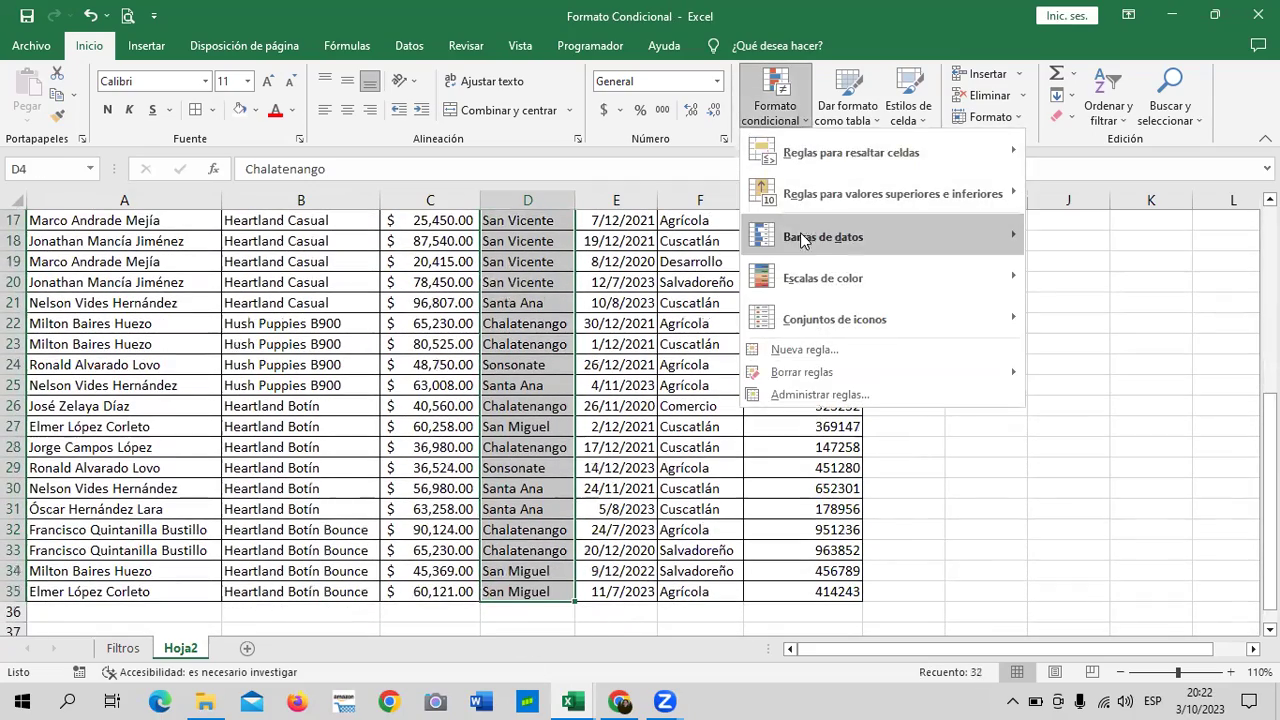
mouse_move(810, 247)
mouse_move(821, 193)
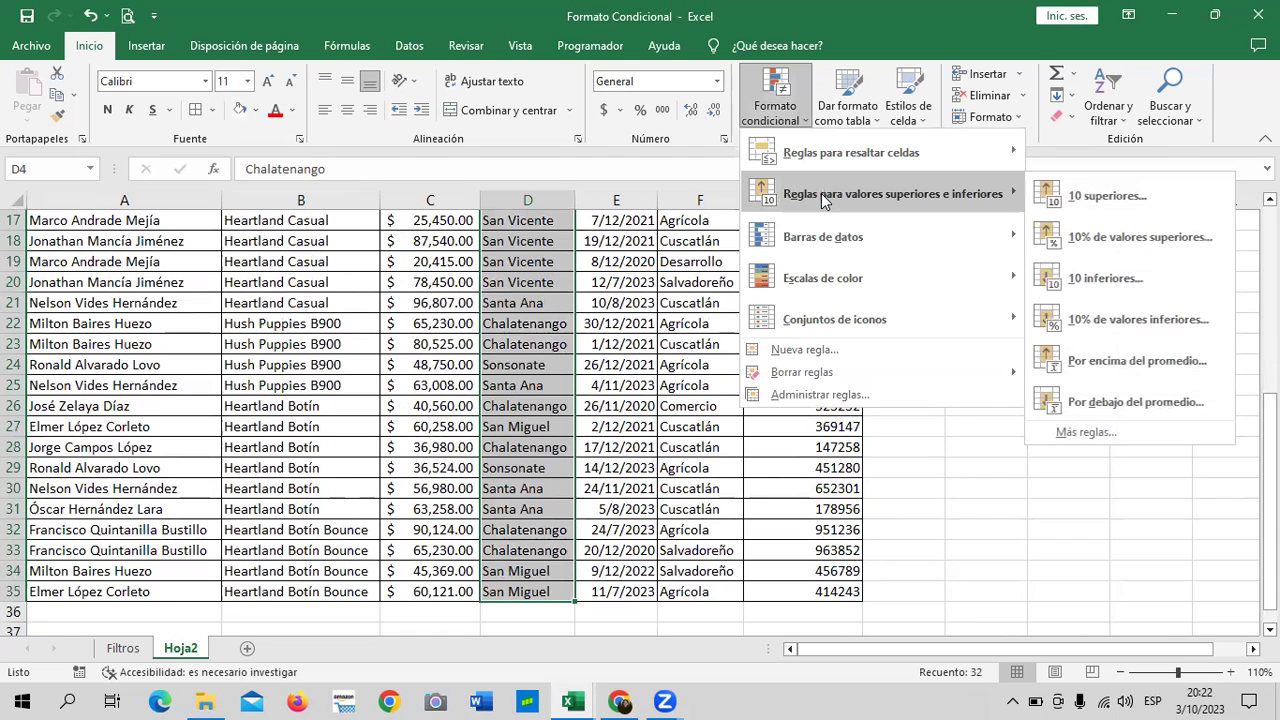
mouse_move(834, 155)
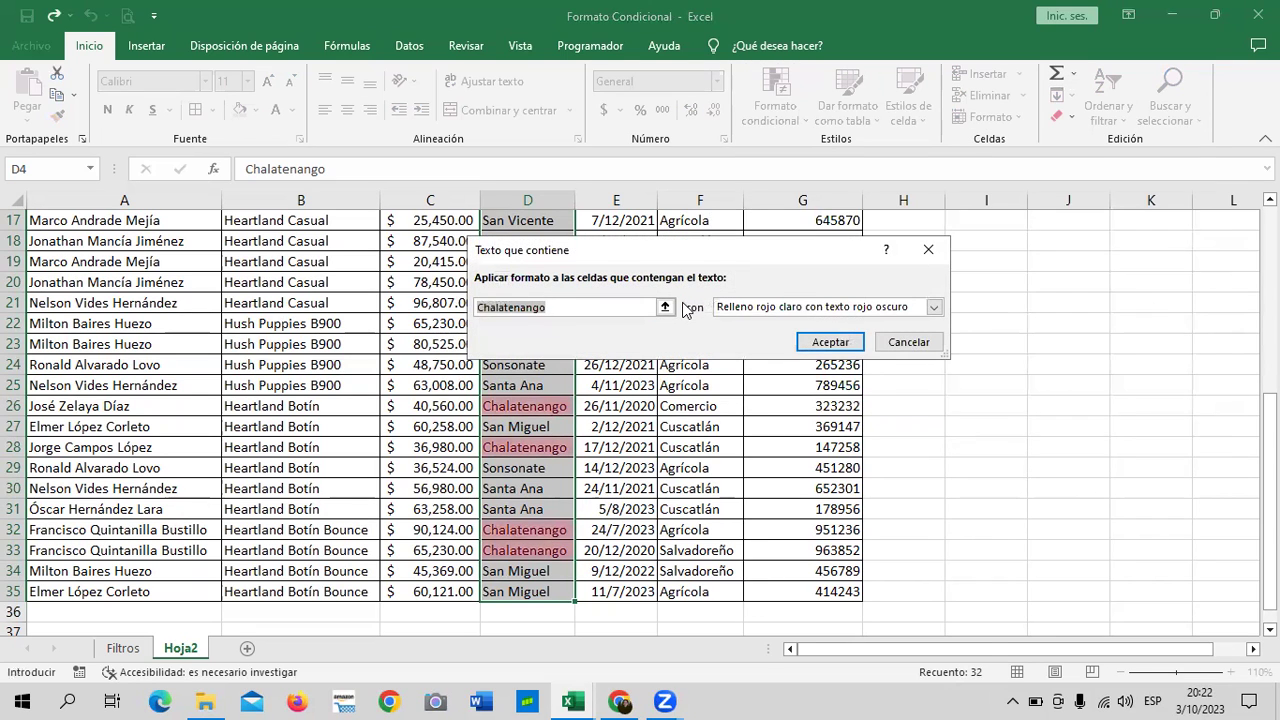
click(933, 307)
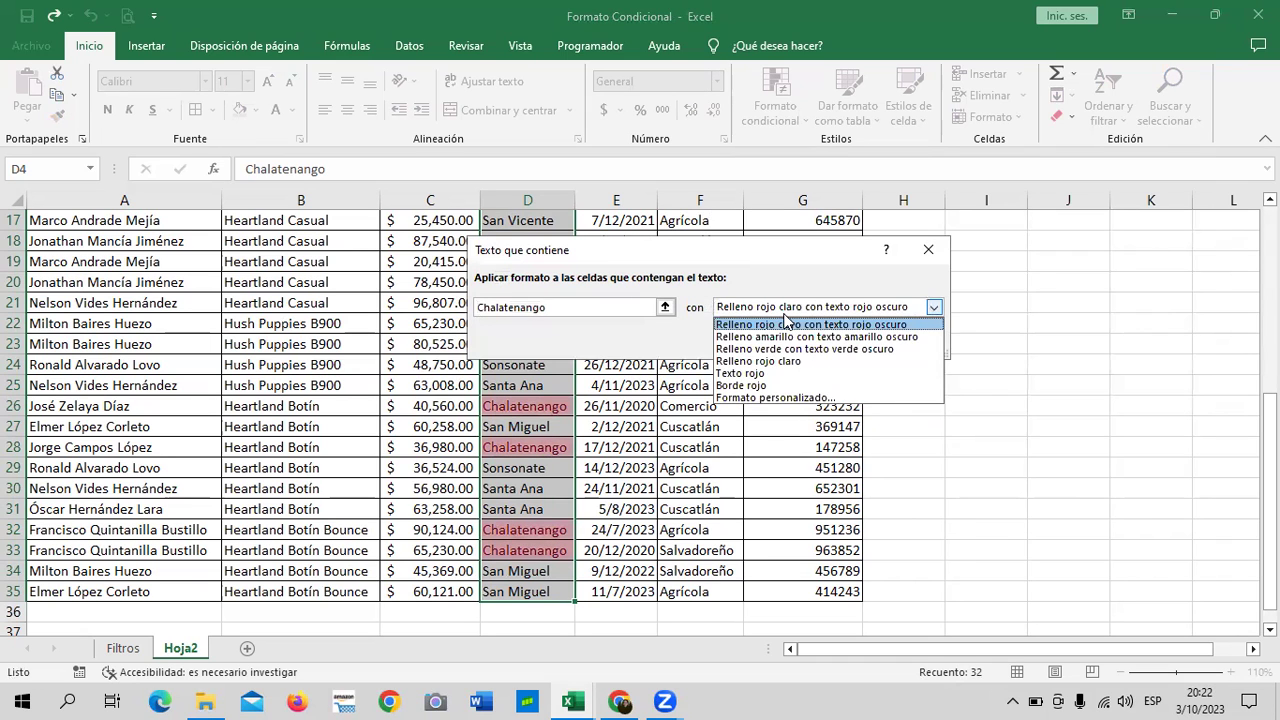
click(738, 398)
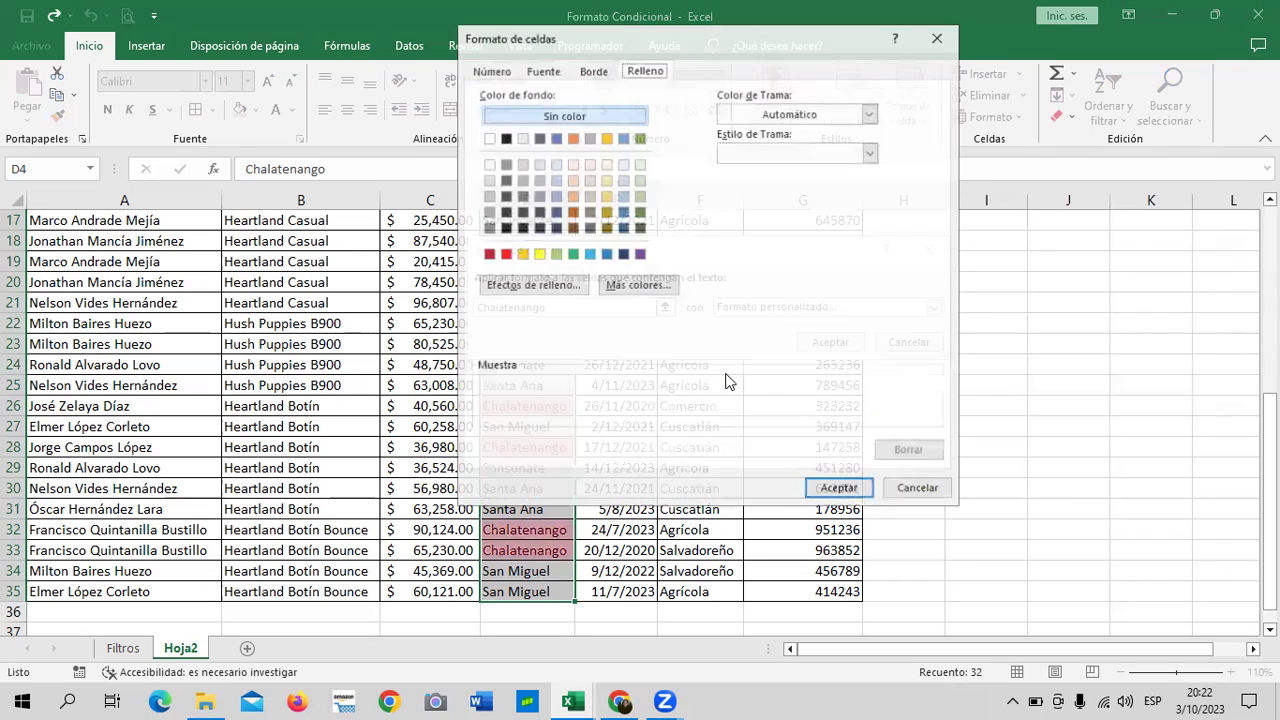
Set a light green Relleno for the Chalatenango rule, apply it, and review the Zona column.
click(639, 140)
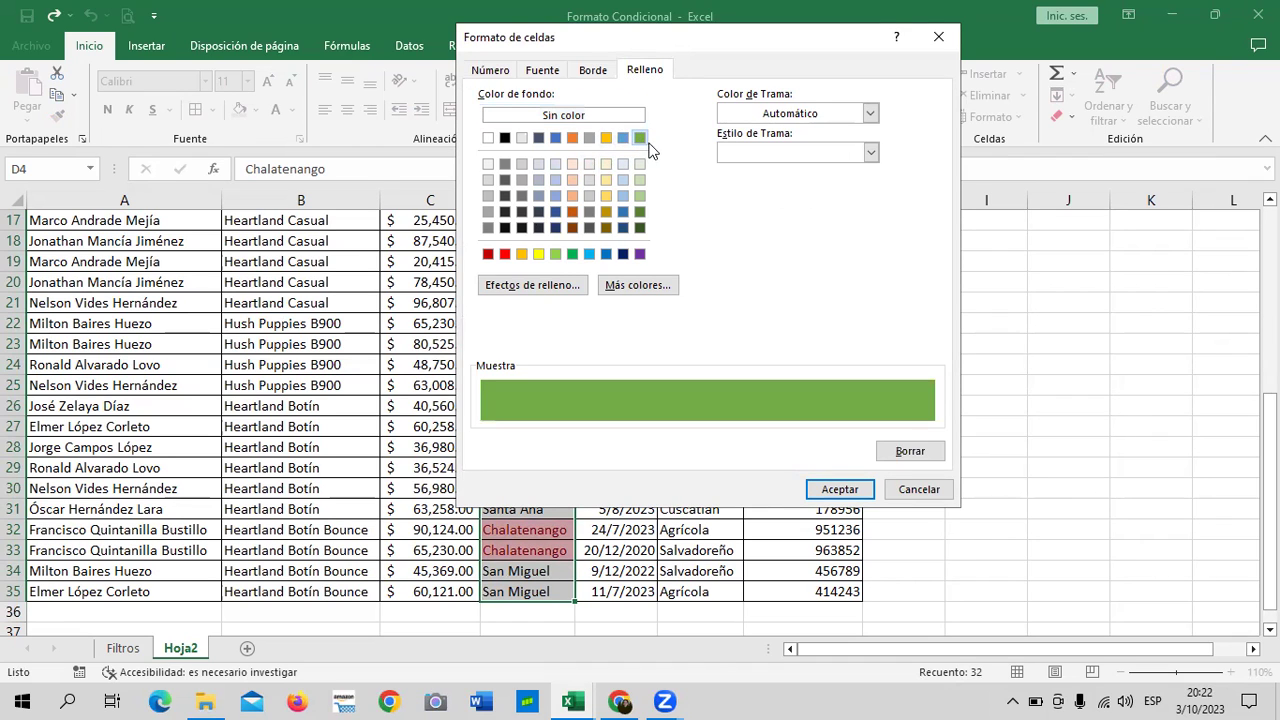
click(640, 196)
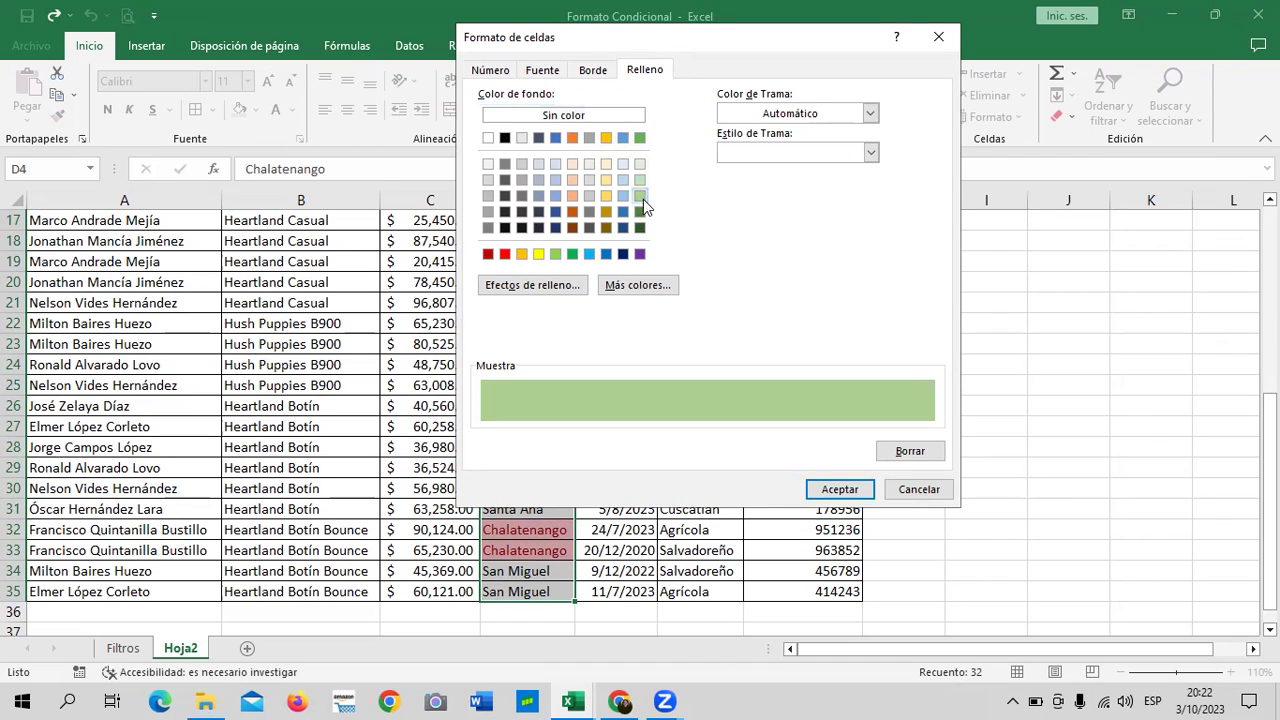
click(840, 489)
click(830, 342)
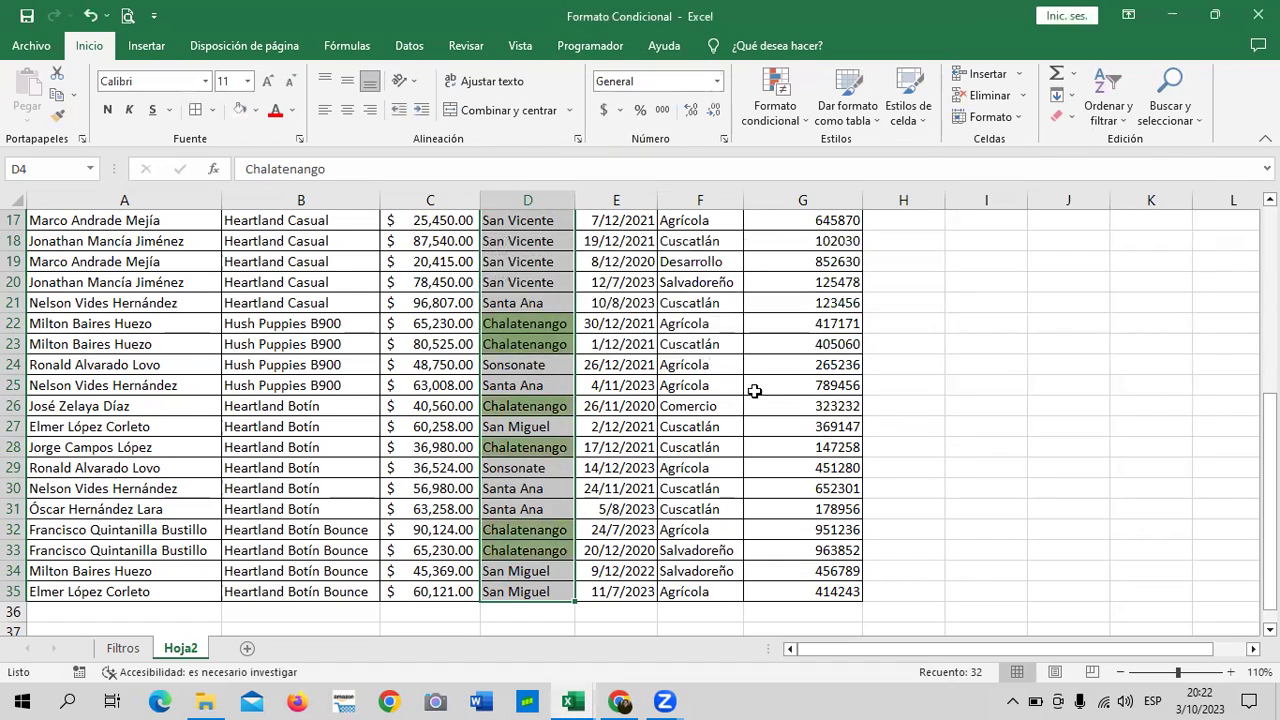
click(760, 404)
scroll(668, 447, up, 4)
scroll(668, 447, up, 2)
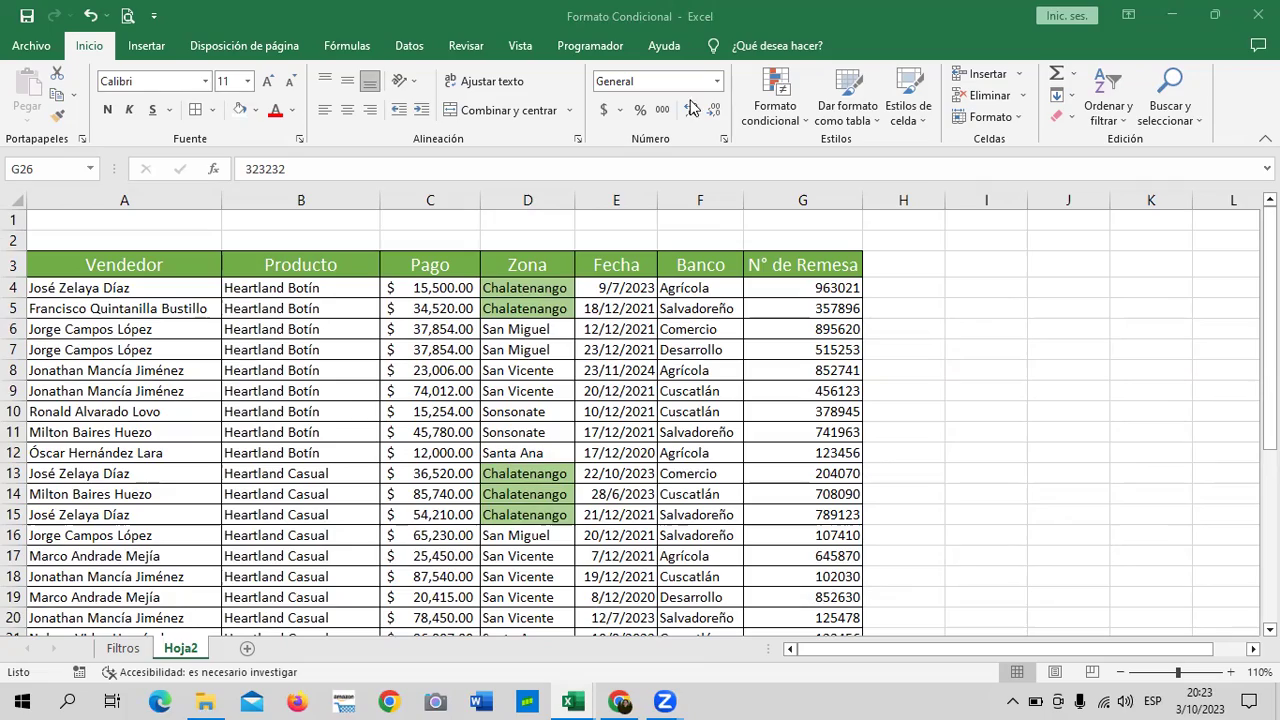
scroll(553, 480, down, 5)
scroll(553, 480, up, 4)
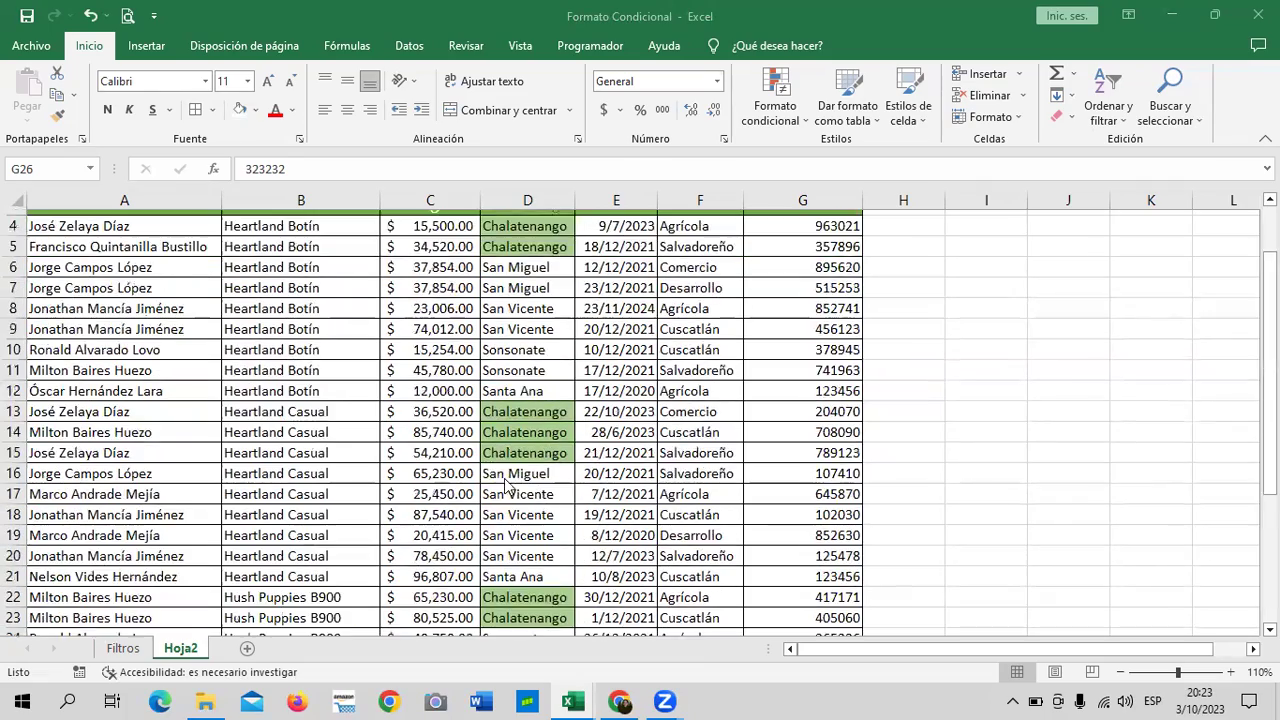
scroll(550, 478, up, 1)
scroll(530, 465, down, 4)
scroll(527, 462, down, 4)
scroll(527, 462, up, 4)
scroll(528, 468, up, 4)
Reselect the Zona cells and start a Texto que contiene rule for 'Santa'.
mouse_move(549, 288)
mouse_down()
mouse_move(520, 633)
mouse_move(520, 592)
mouse_up()
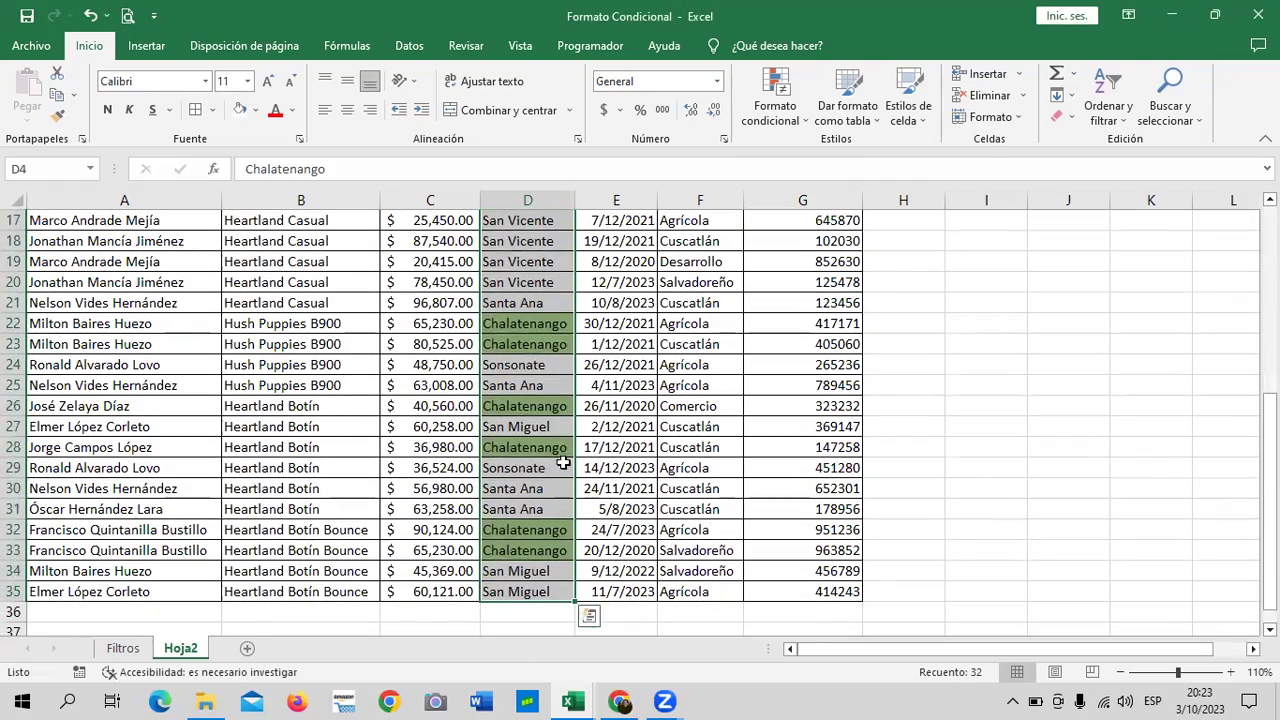
click(796, 122)
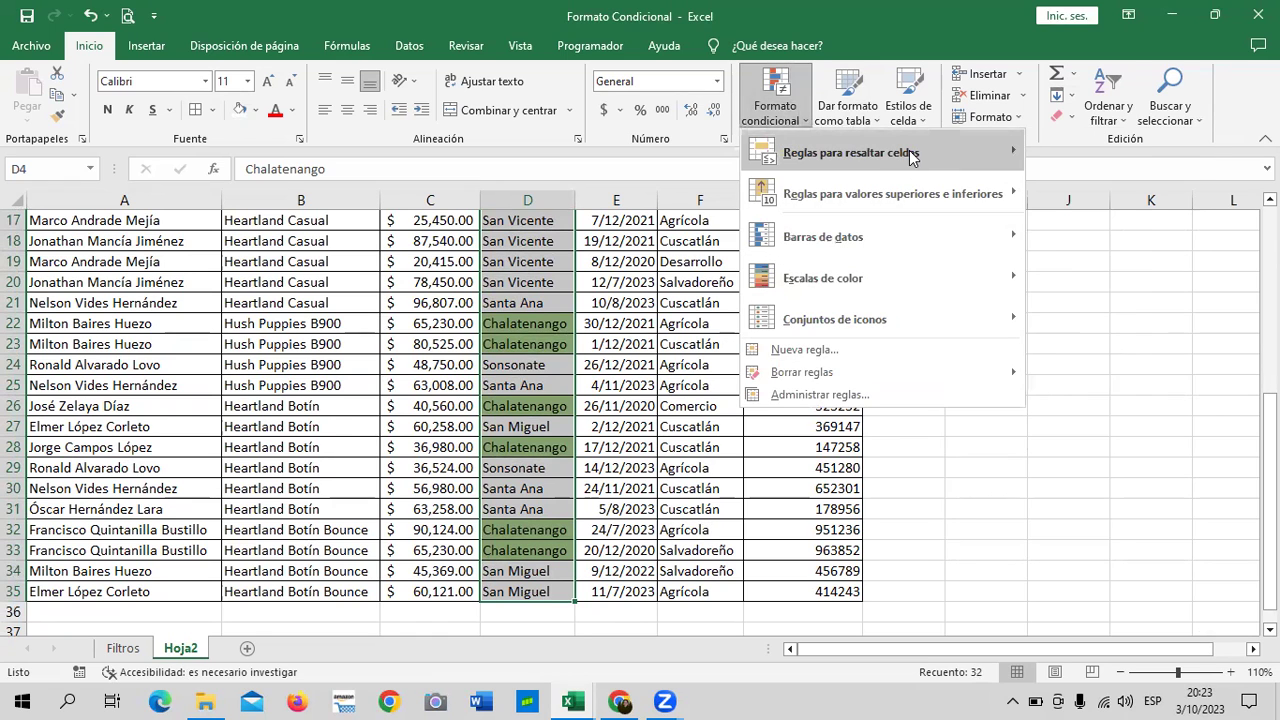
mouse_move(909, 152)
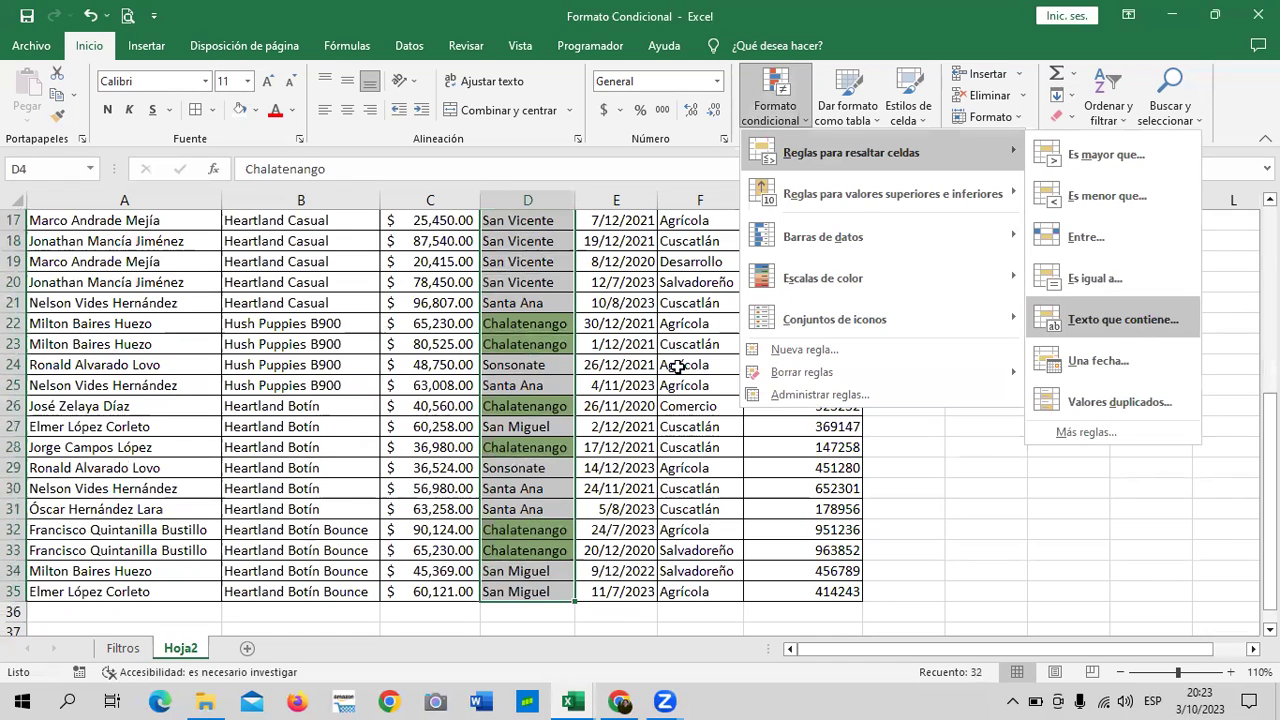
click(1146, 328)
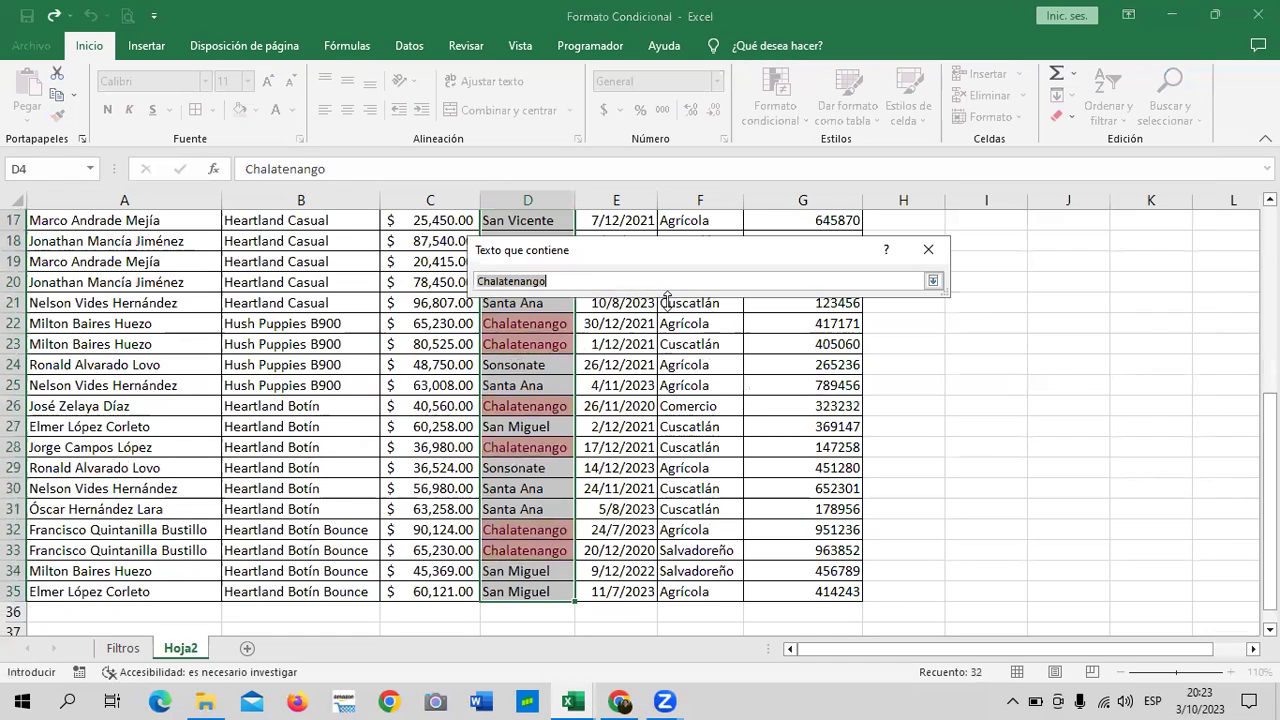
click(932, 281)
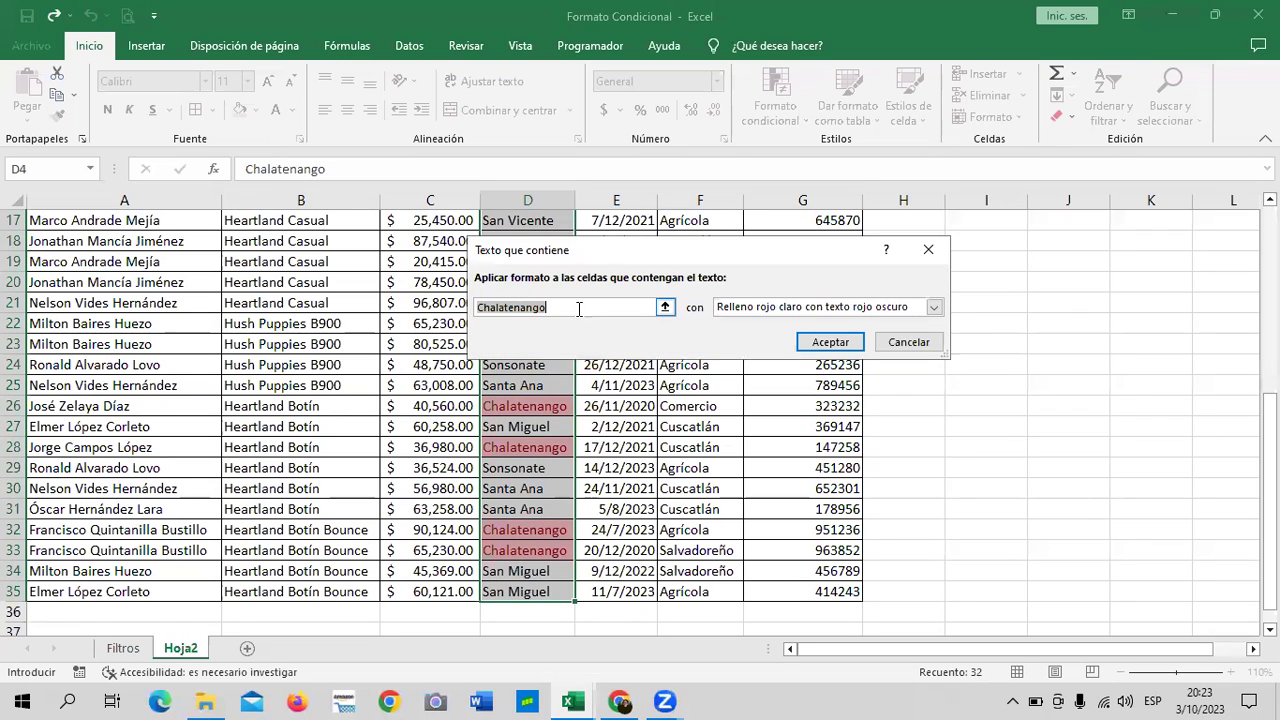
key(BackSpace)
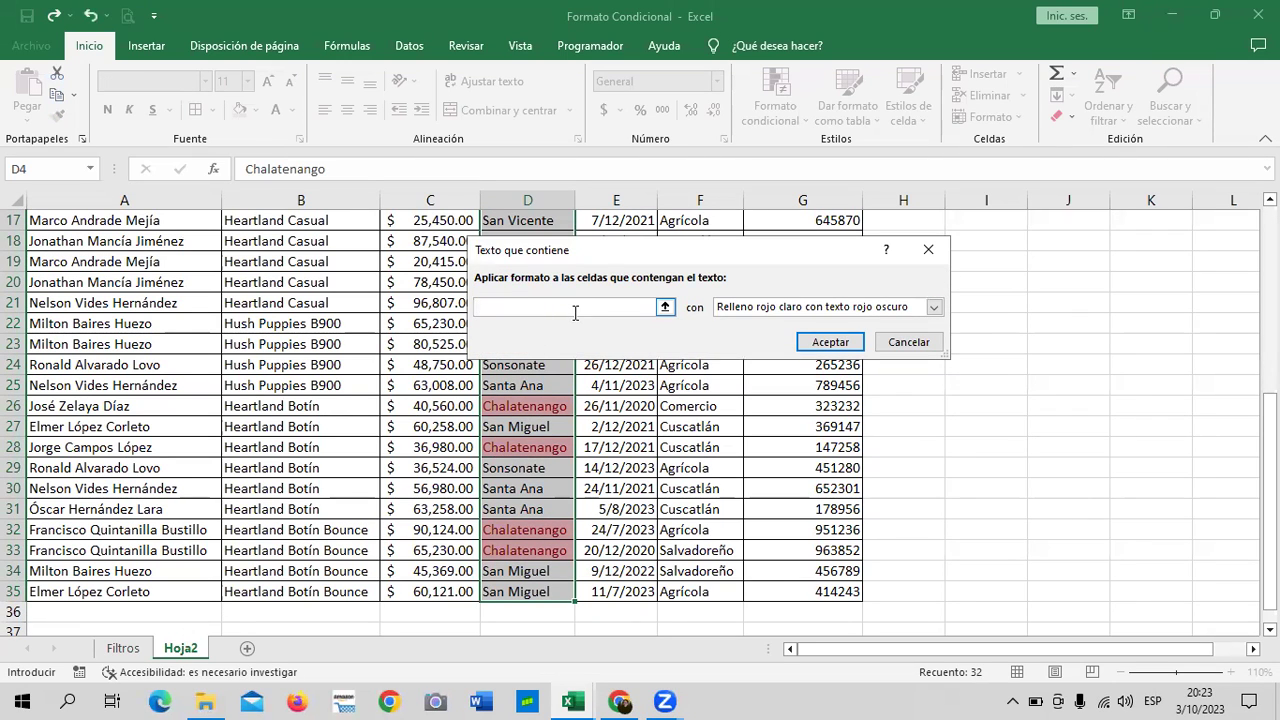
text(Sa)
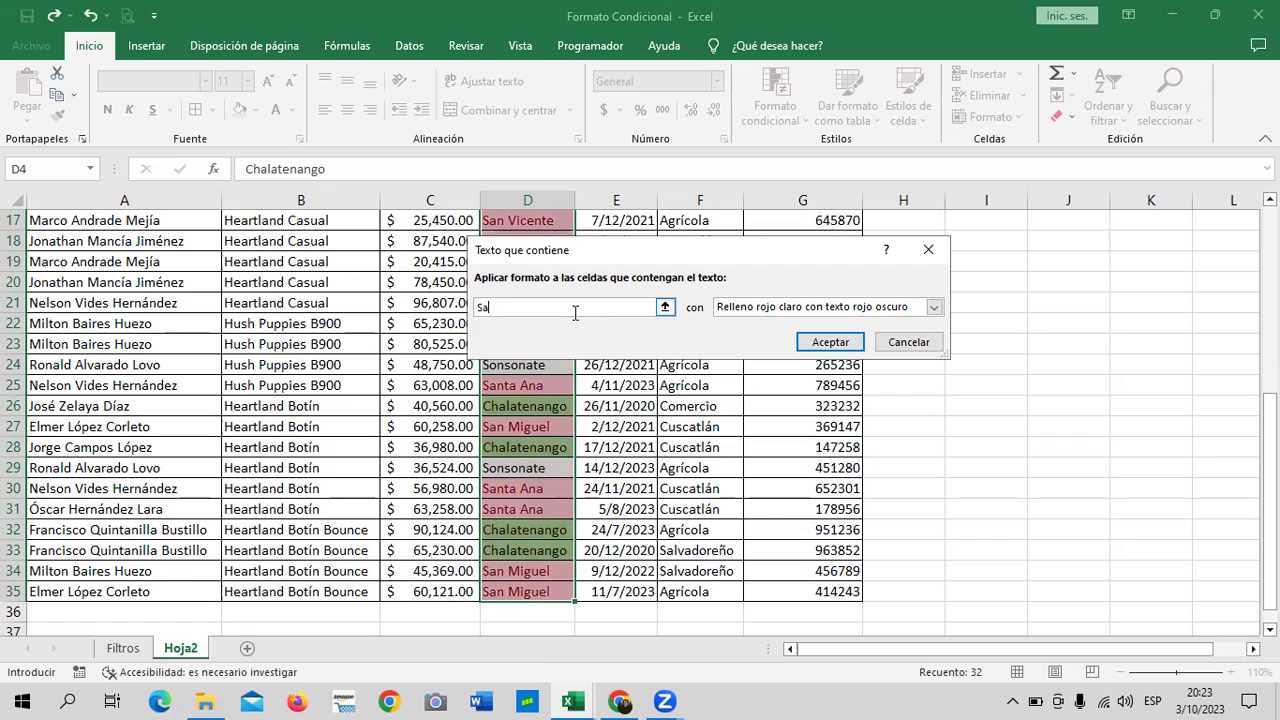
text(nta Ana)
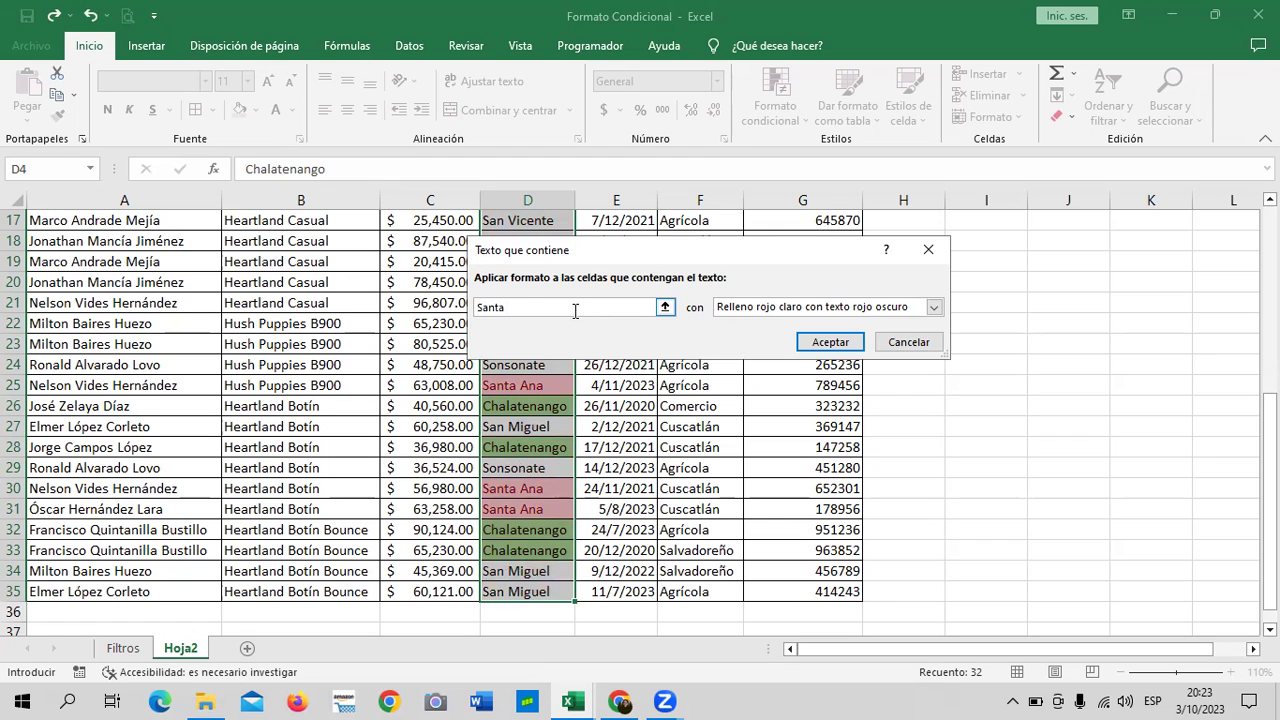
Apply a custom light blue fill to the Santa rule, then test it by typing in D24.
click(933, 307)
click(794, 397)
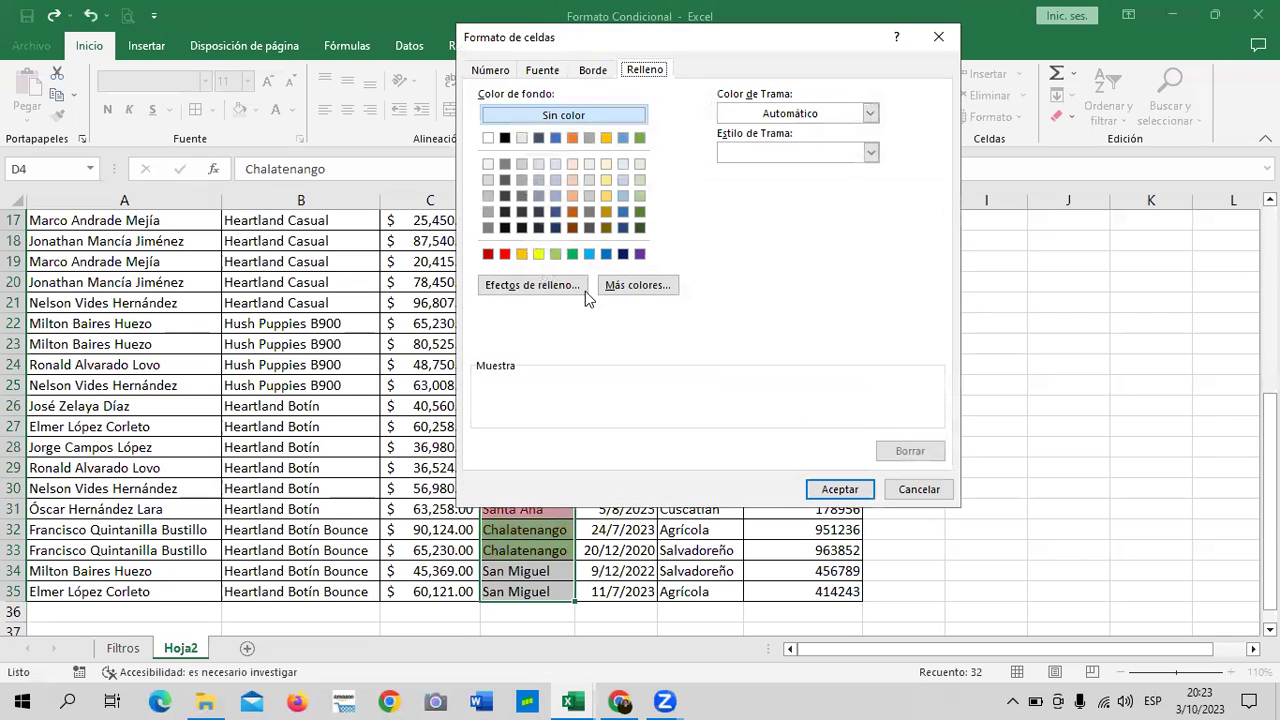
click(623, 181)
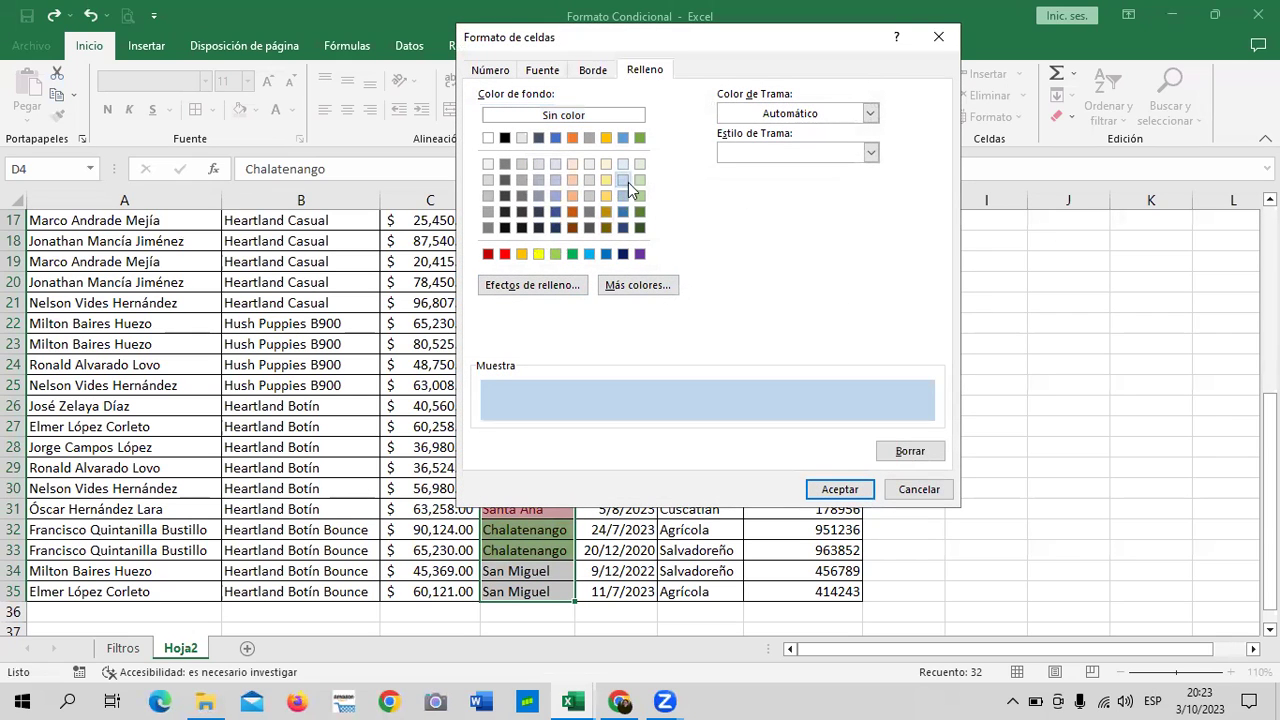
click(840, 489)
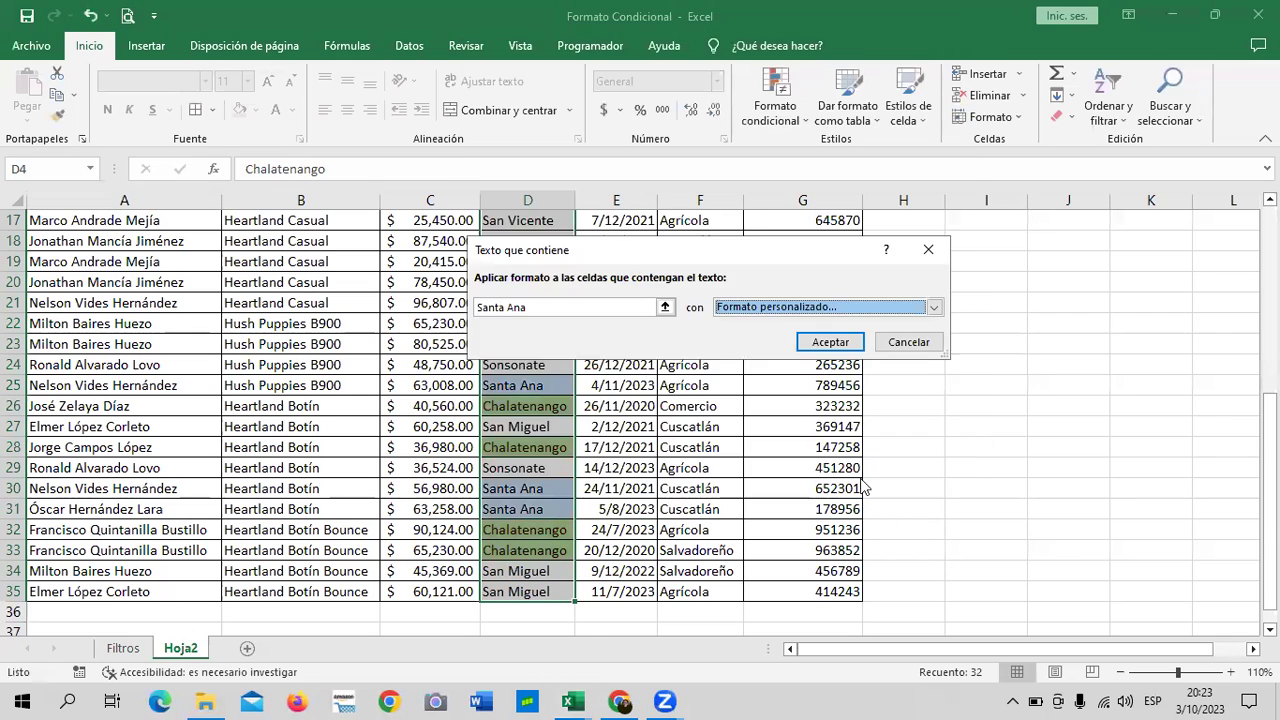
click(829, 337)
click(737, 462)
click(530, 366)
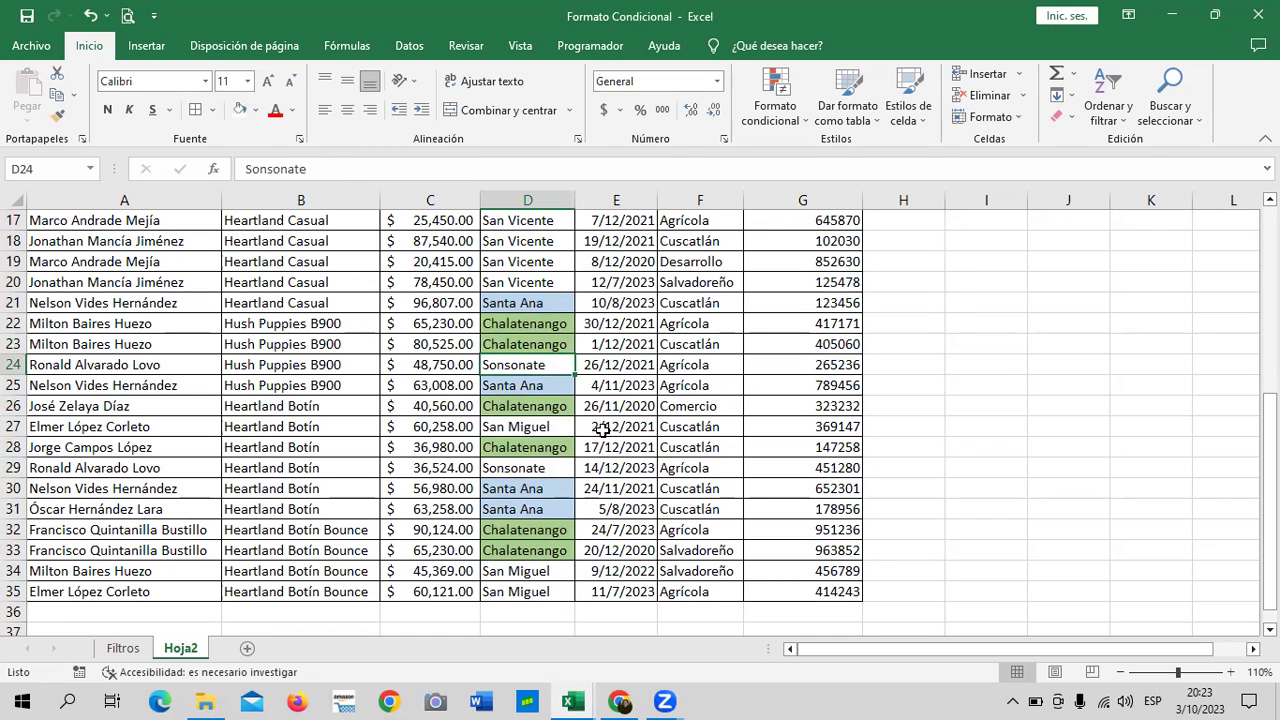
text(san)
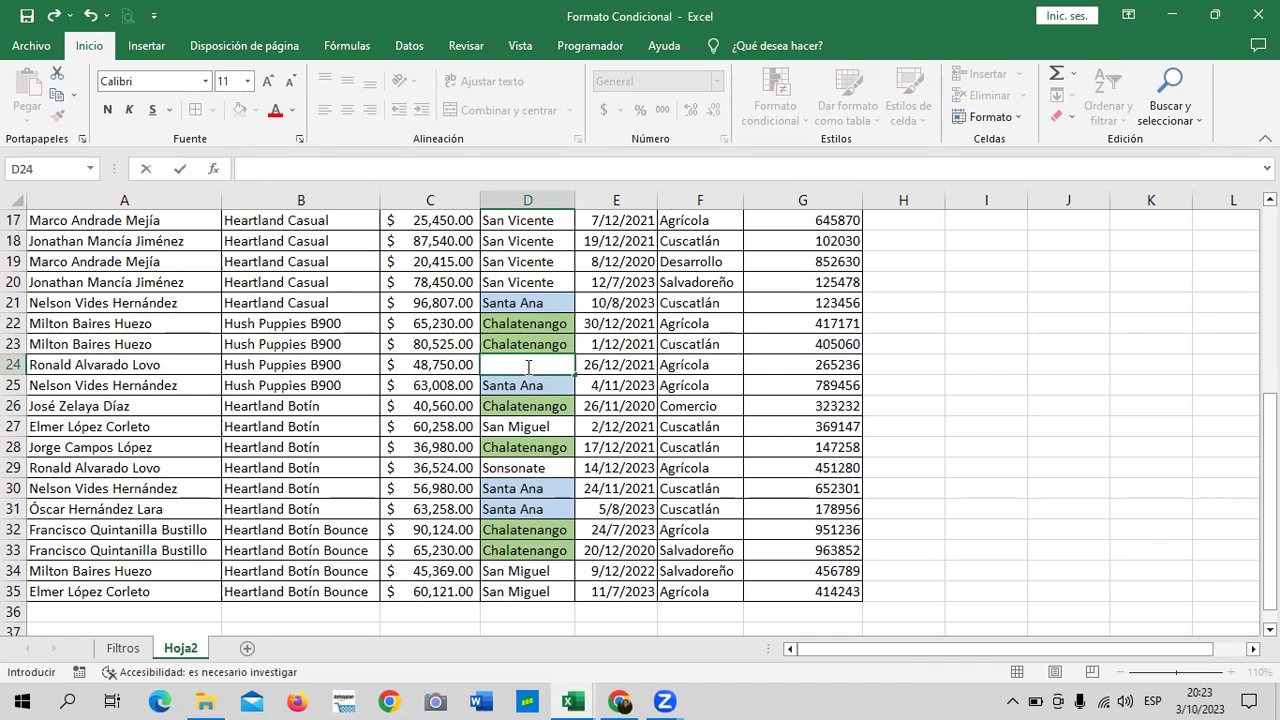
text(ta)
text(ta )
text(Ana)
key(Return)
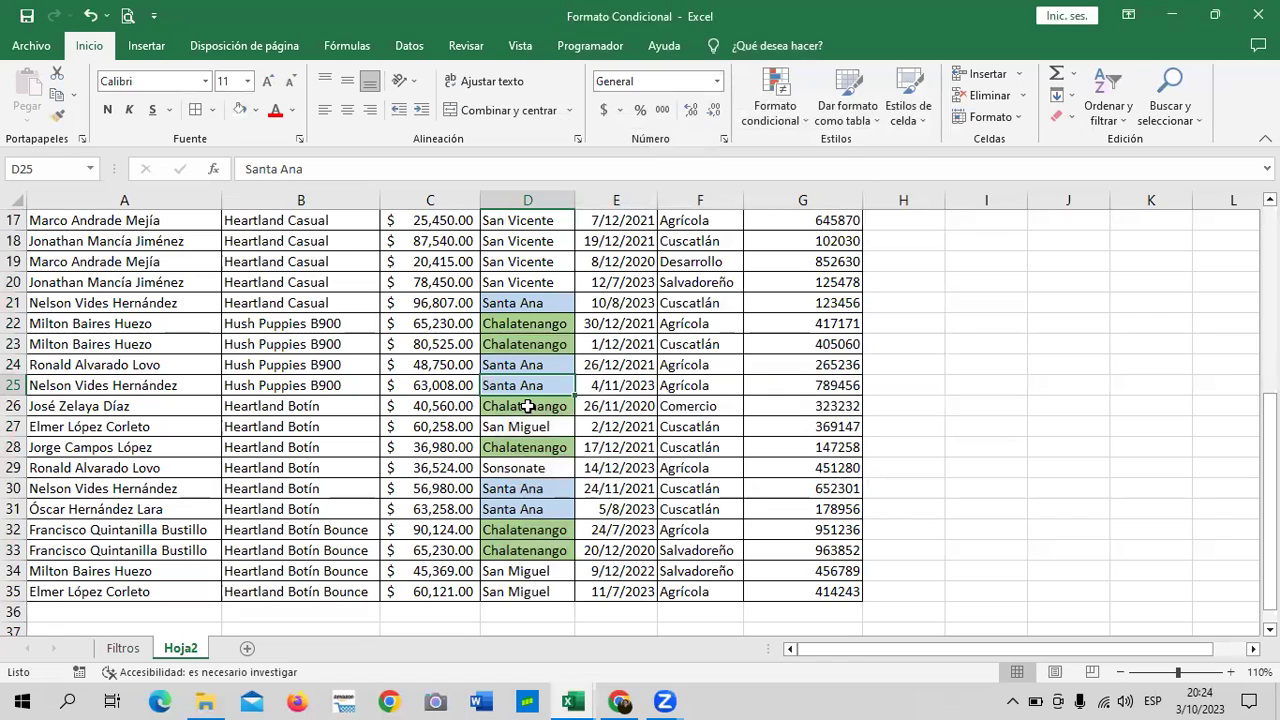
click(91, 16)
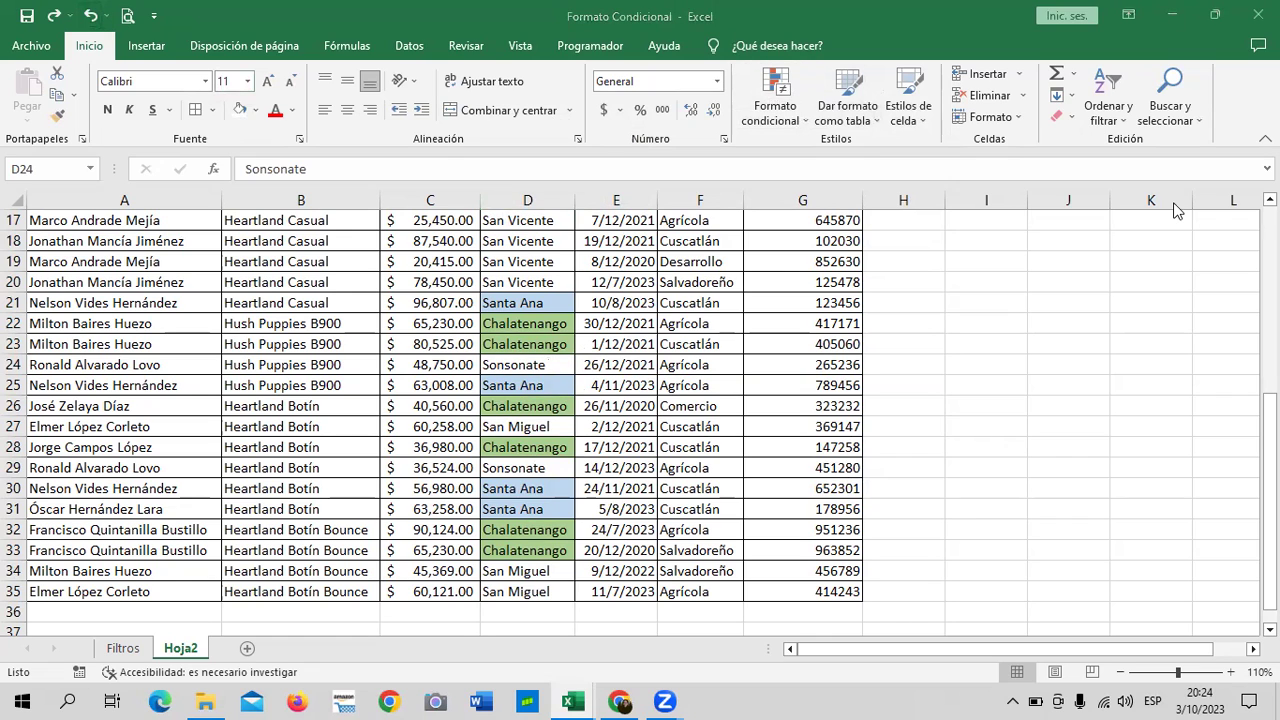
scroll(275, 305, up, 5)
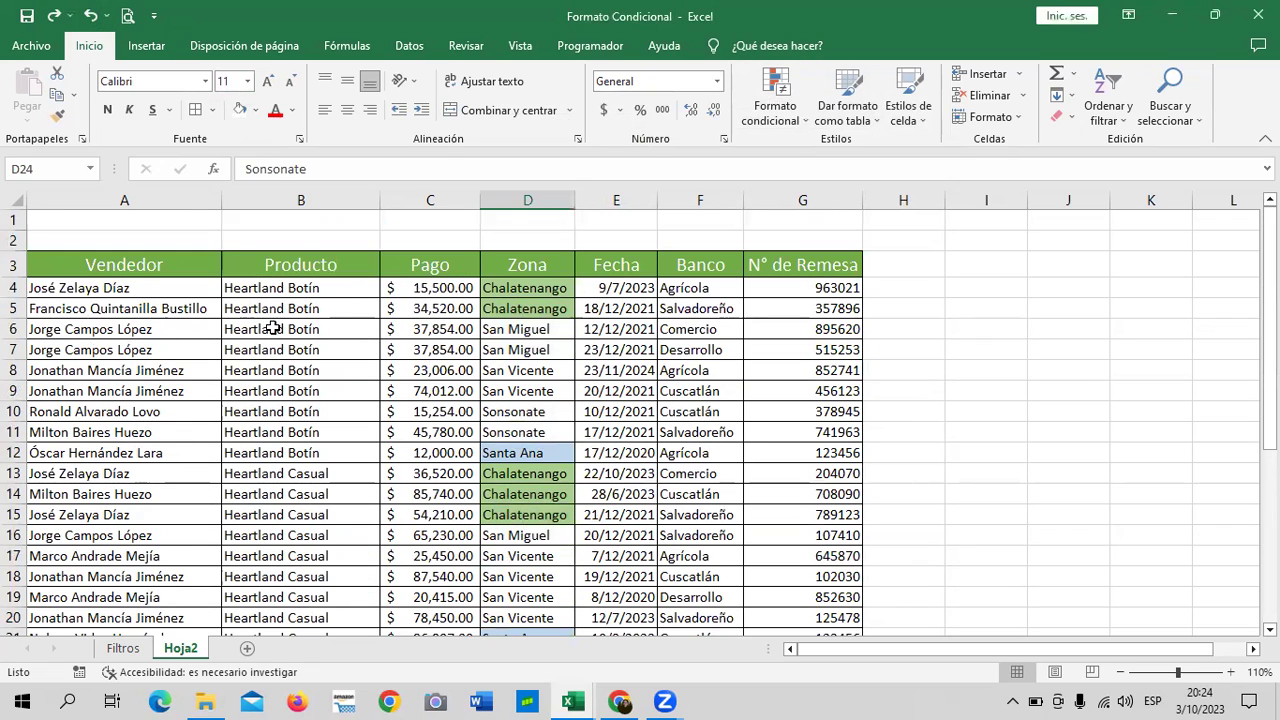
Select the Producto cells in column B, glance at Formato condicional, then deselect.
mouse_move(330, 288)
mouse_down()
mouse_move(322, 650)
mouse_move(337, 590)
mouse_up()
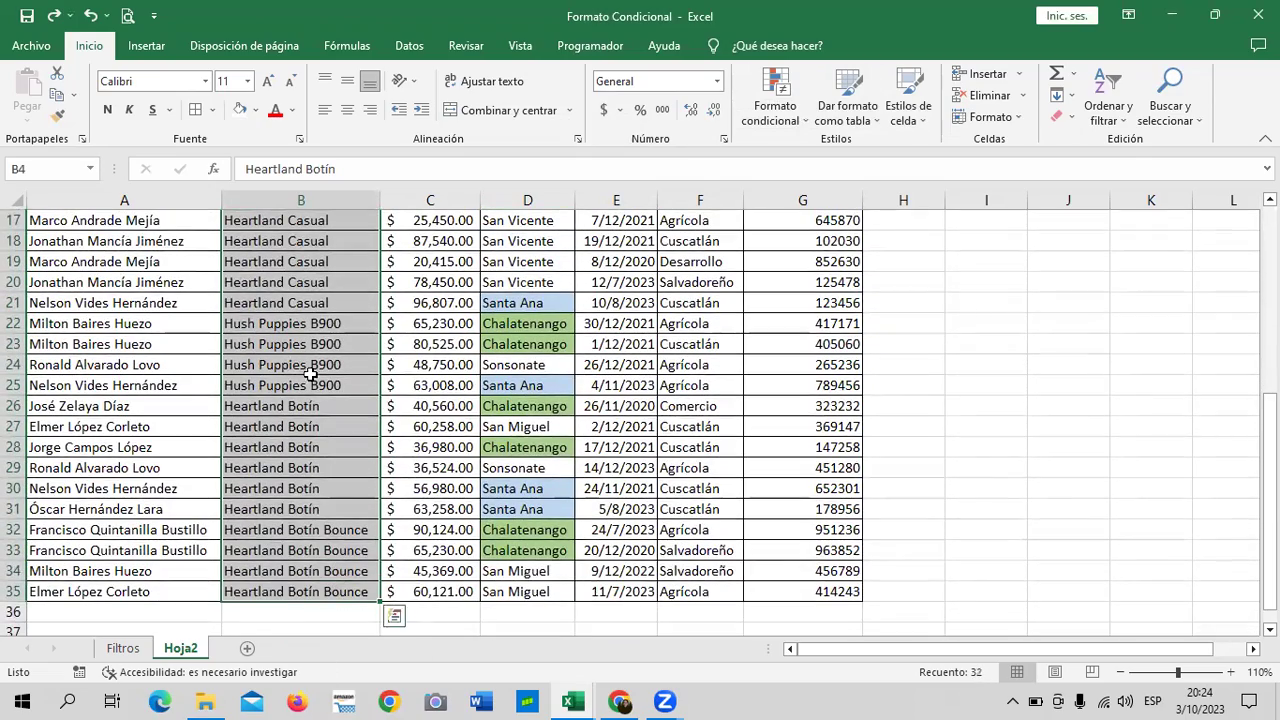
click(790, 112)
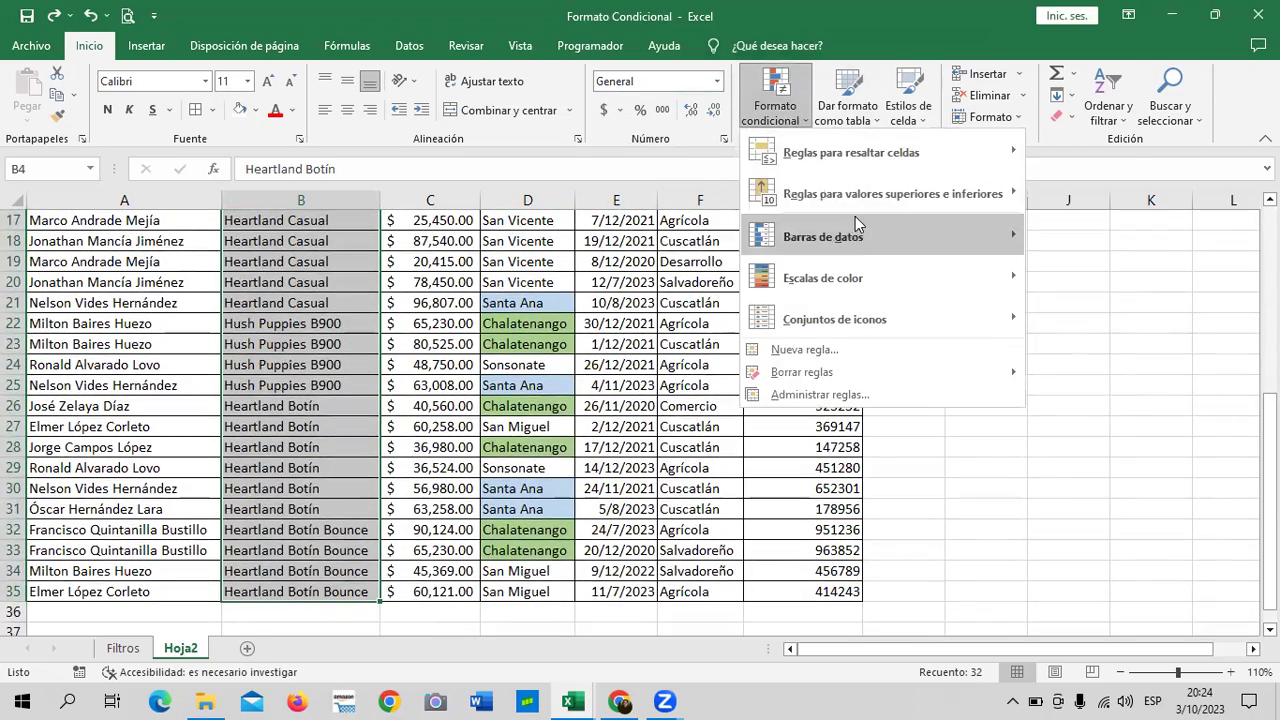
click(268, 323)
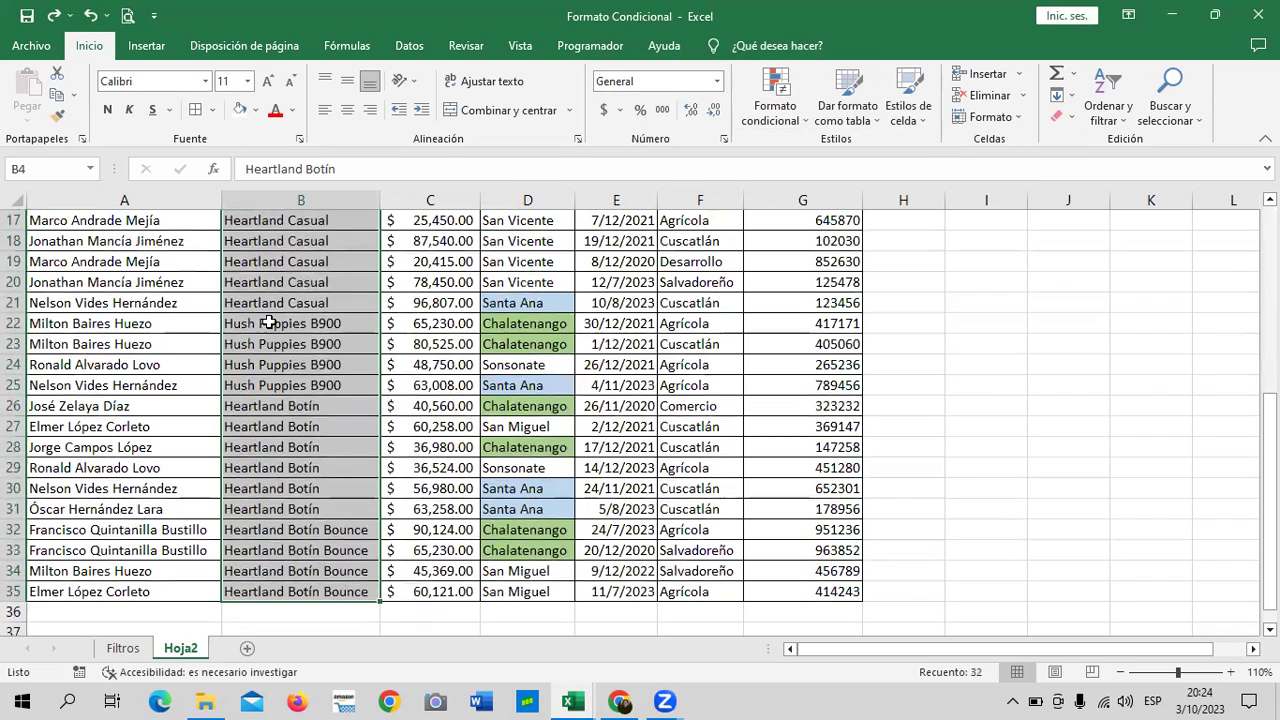
click(710, 443)
scroll(712, 443, up, 3)
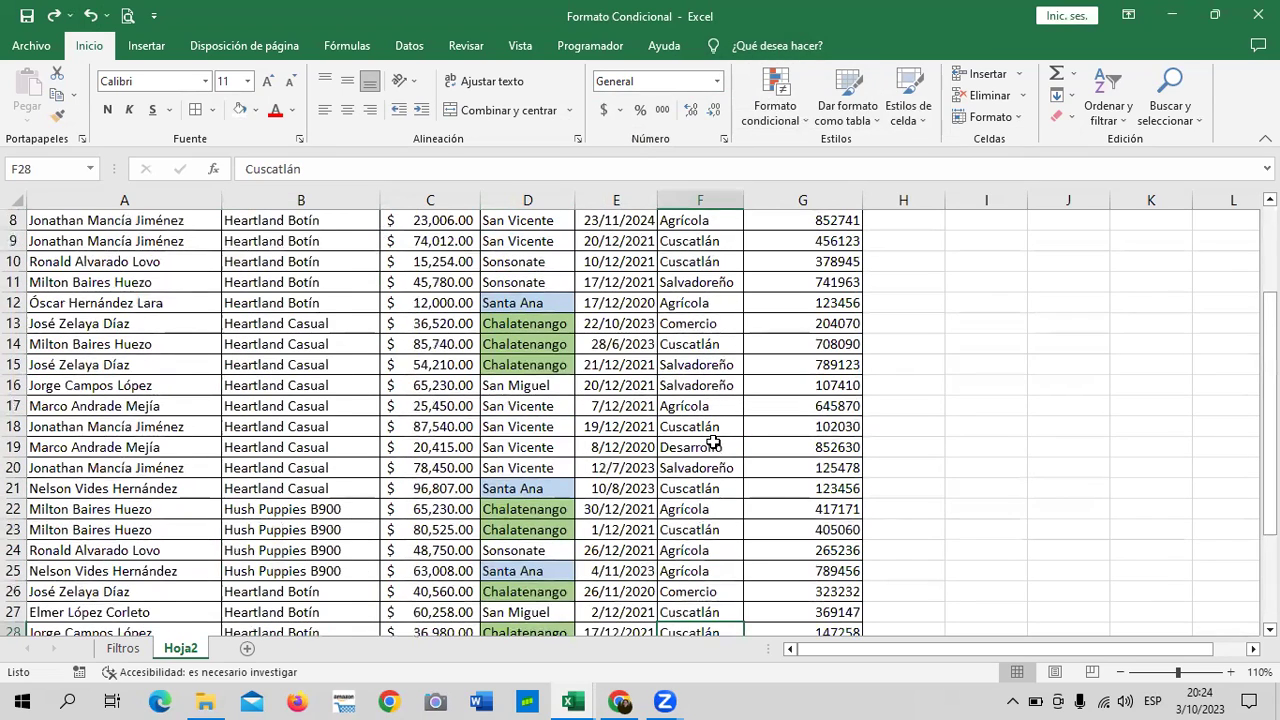
scroll(712, 443, up, 2)
click(762, 302)
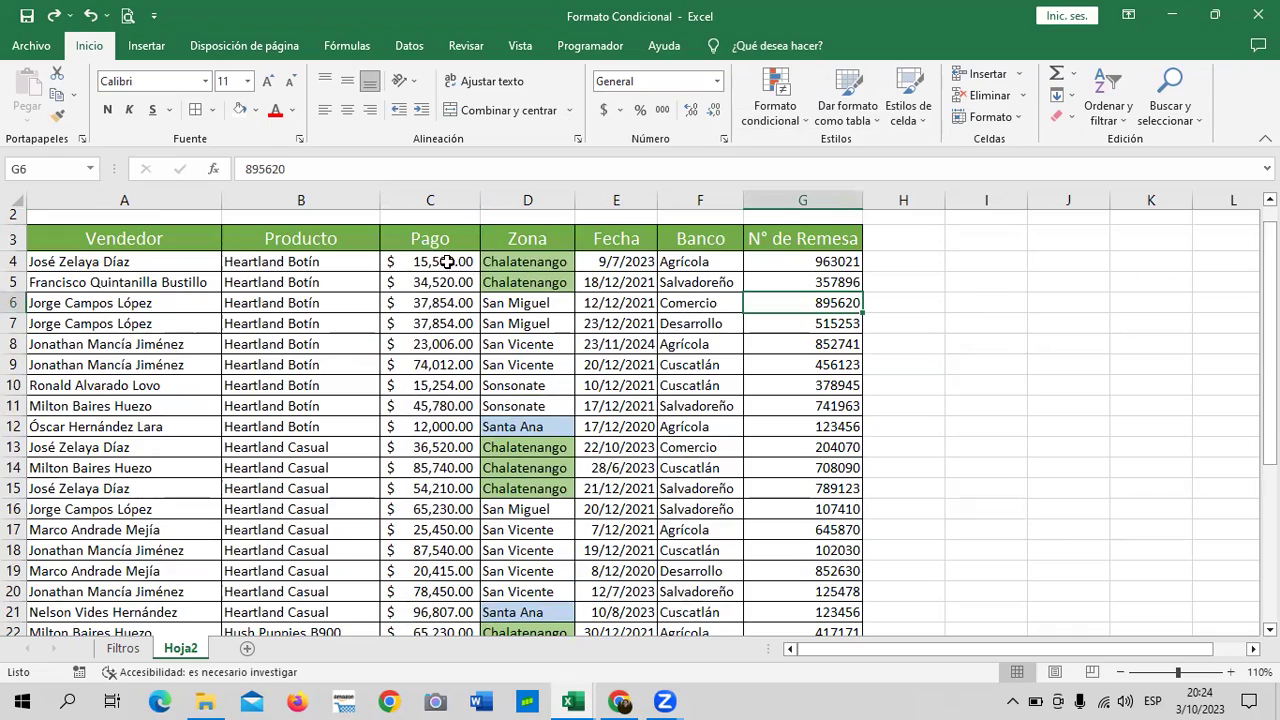
Select the Pago amounts C4:C35 and display the Barras de datos gallery.
mouse_move(445, 258)
mouse_down()
mouse_move(420, 645)
mouse_move(435, 592)
mouse_up()
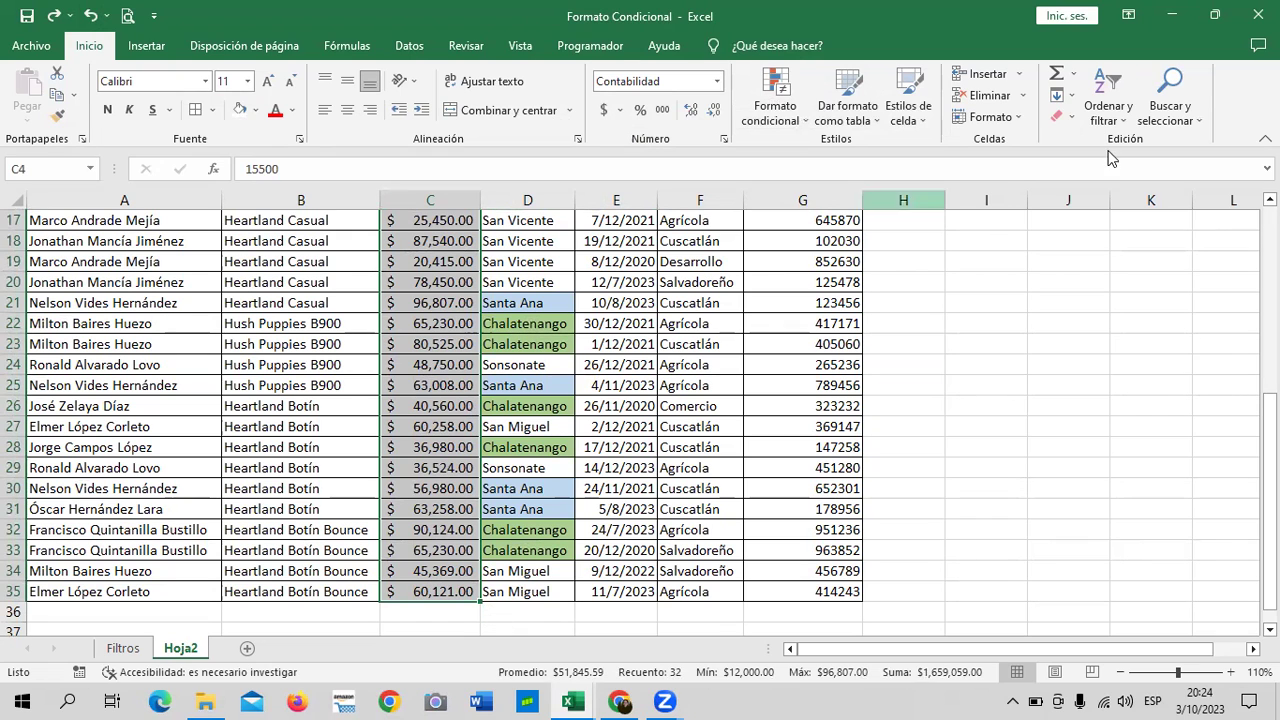
click(797, 120)
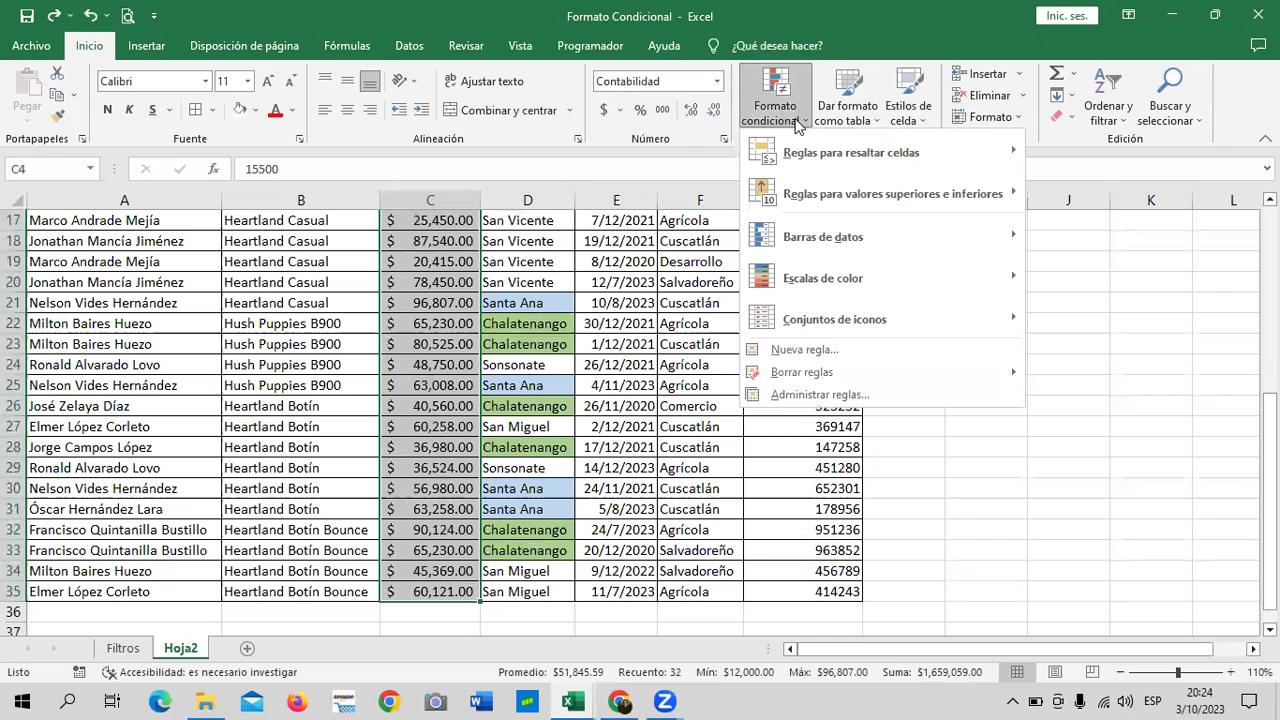
mouse_move(810, 155)
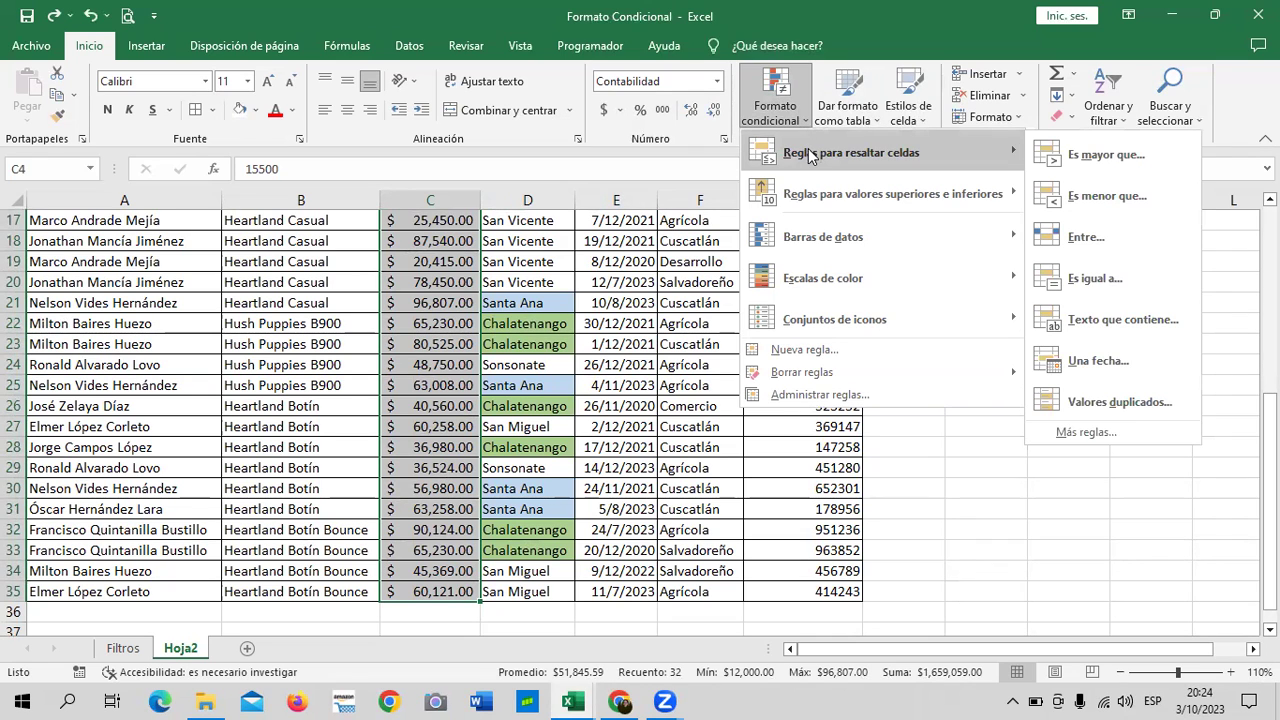
mouse_move(820, 241)
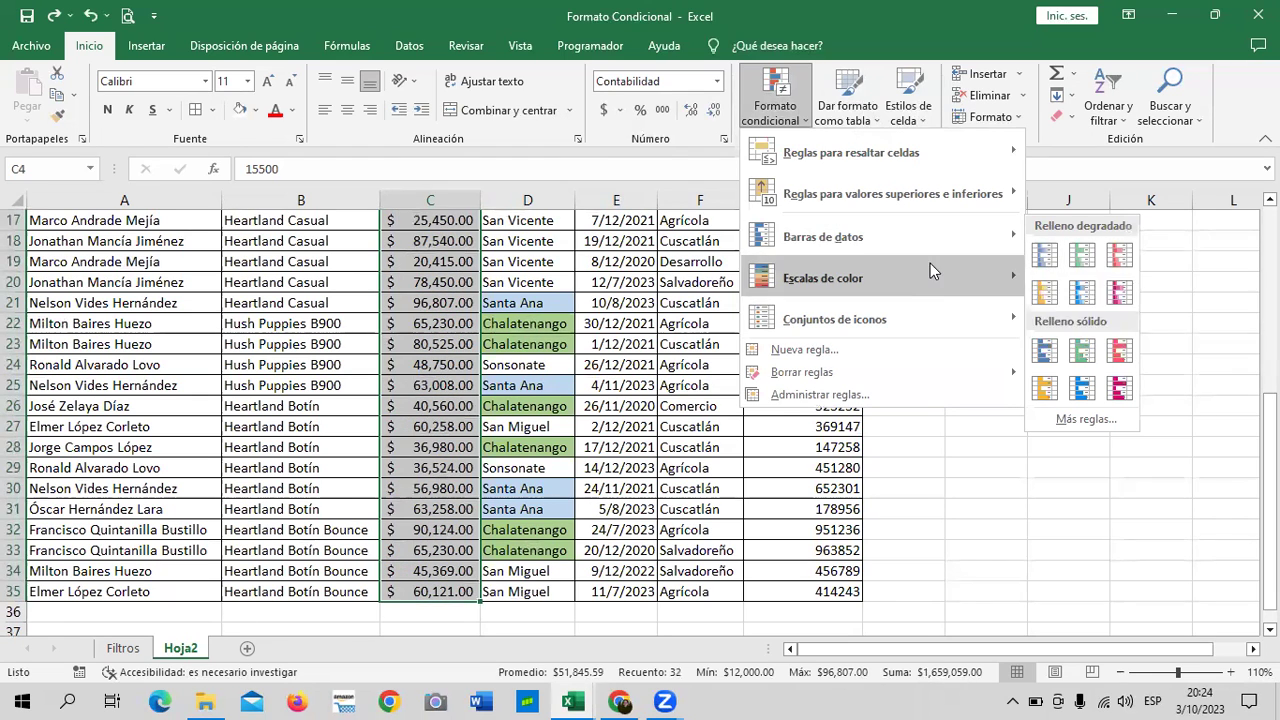
mouse_move(930, 271)
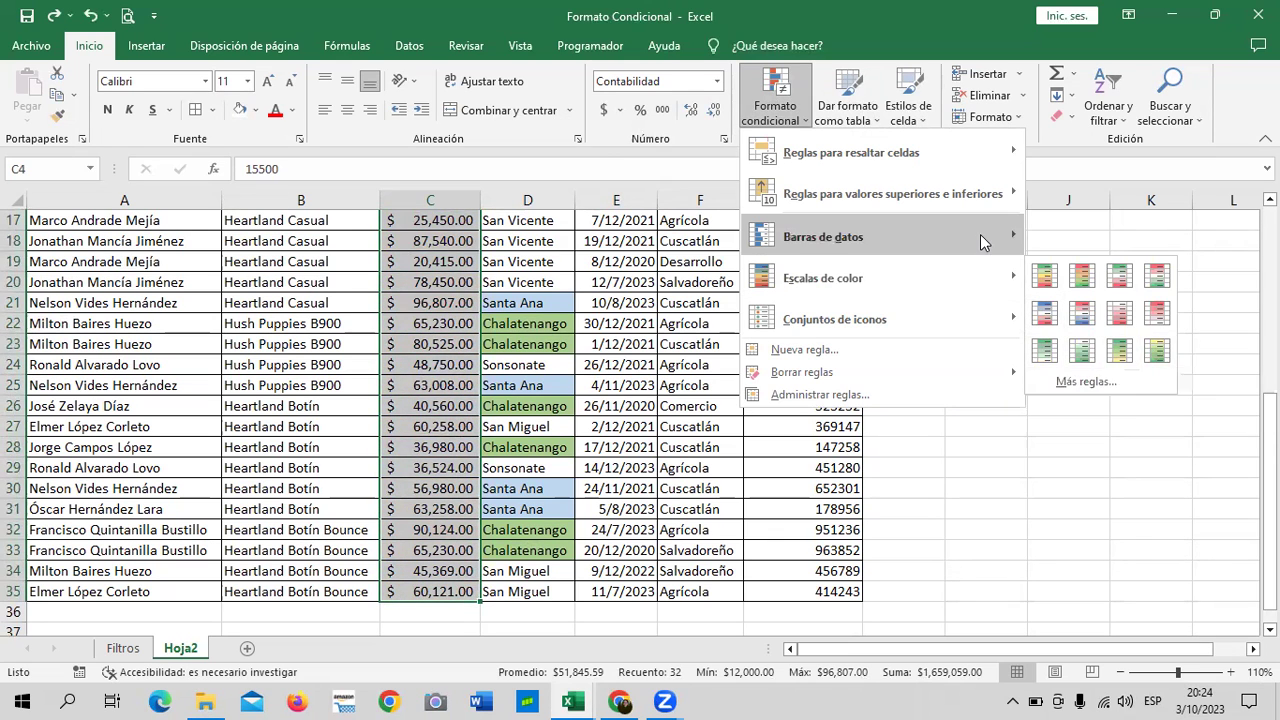
mouse_move(985, 240)
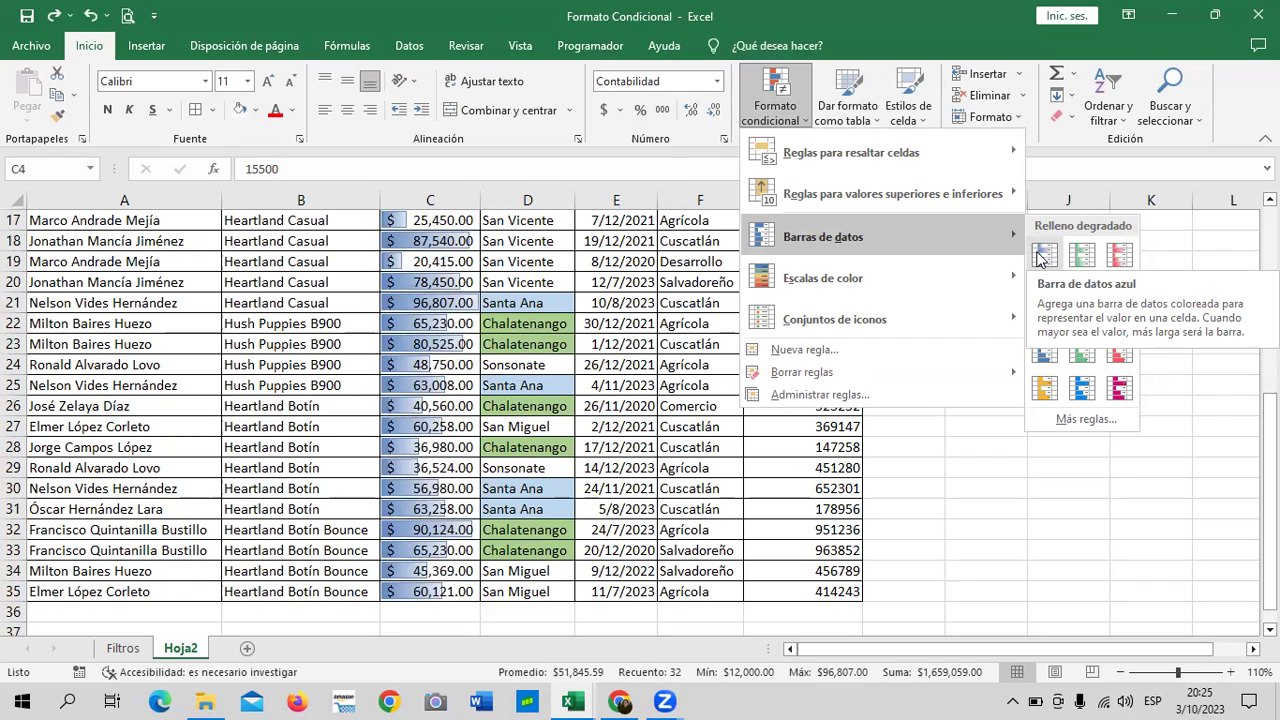
Apply blue gradient data bars to the Pago amounts and review them, including C21's 96,807.
click(1040, 258)
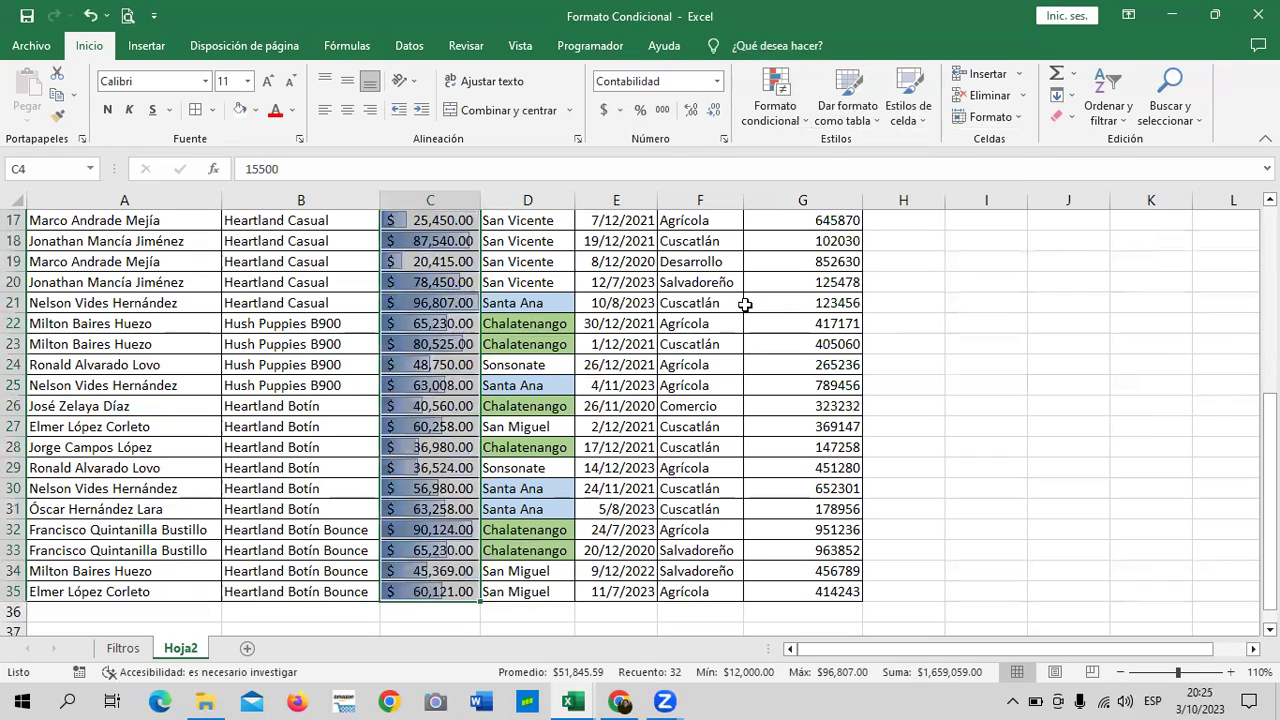
click(512, 410)
scroll(441, 426, up, 4)
scroll(441, 426, up, 2)
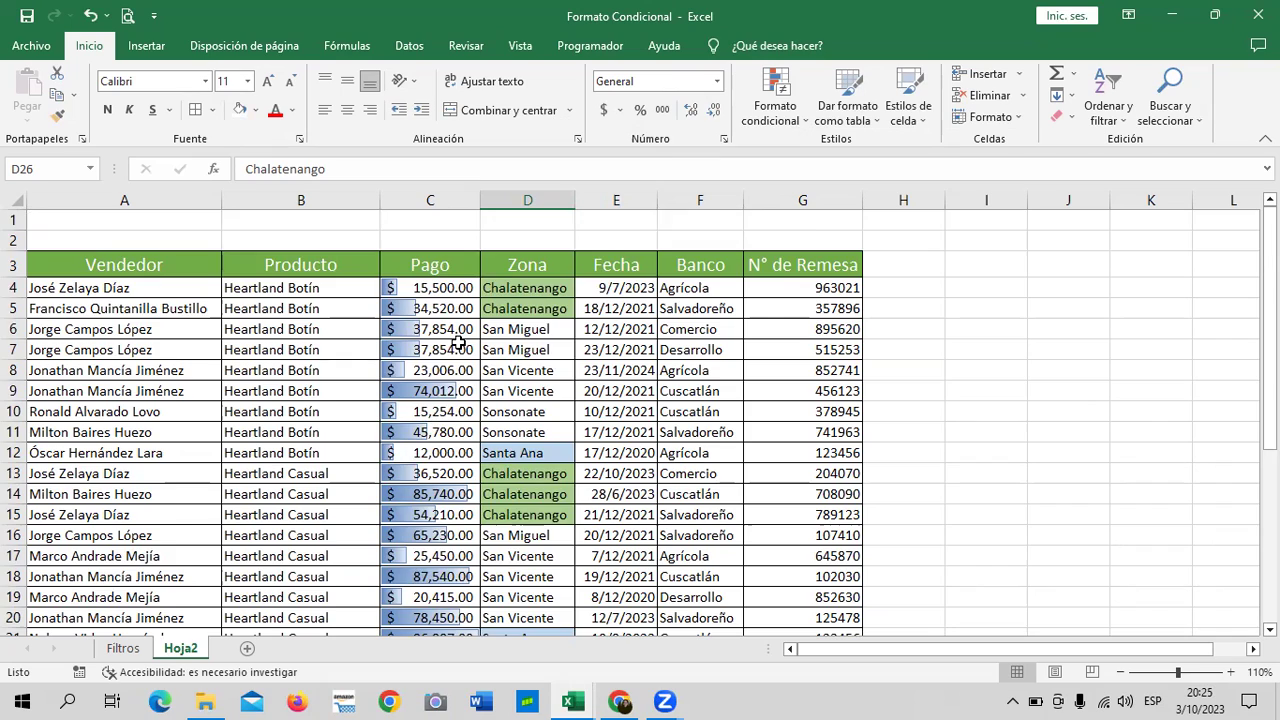
scroll(458, 342, down, 2)
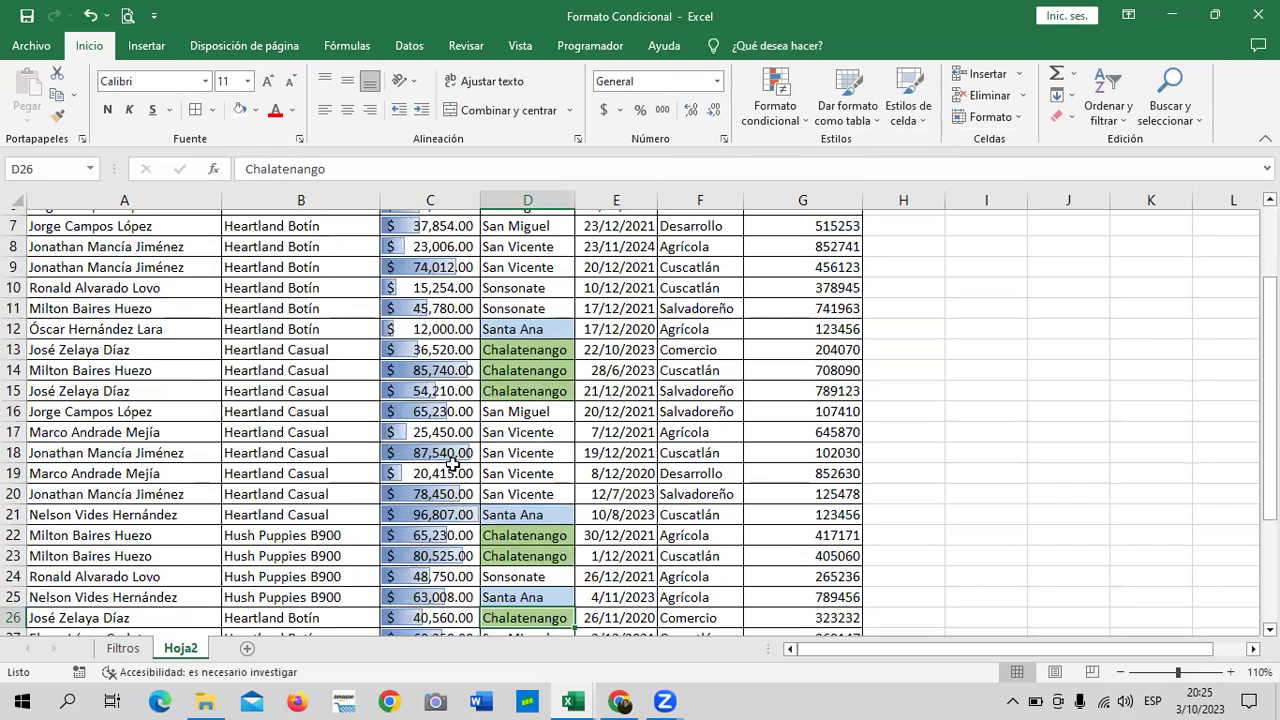
scroll(430, 512, down, 1)
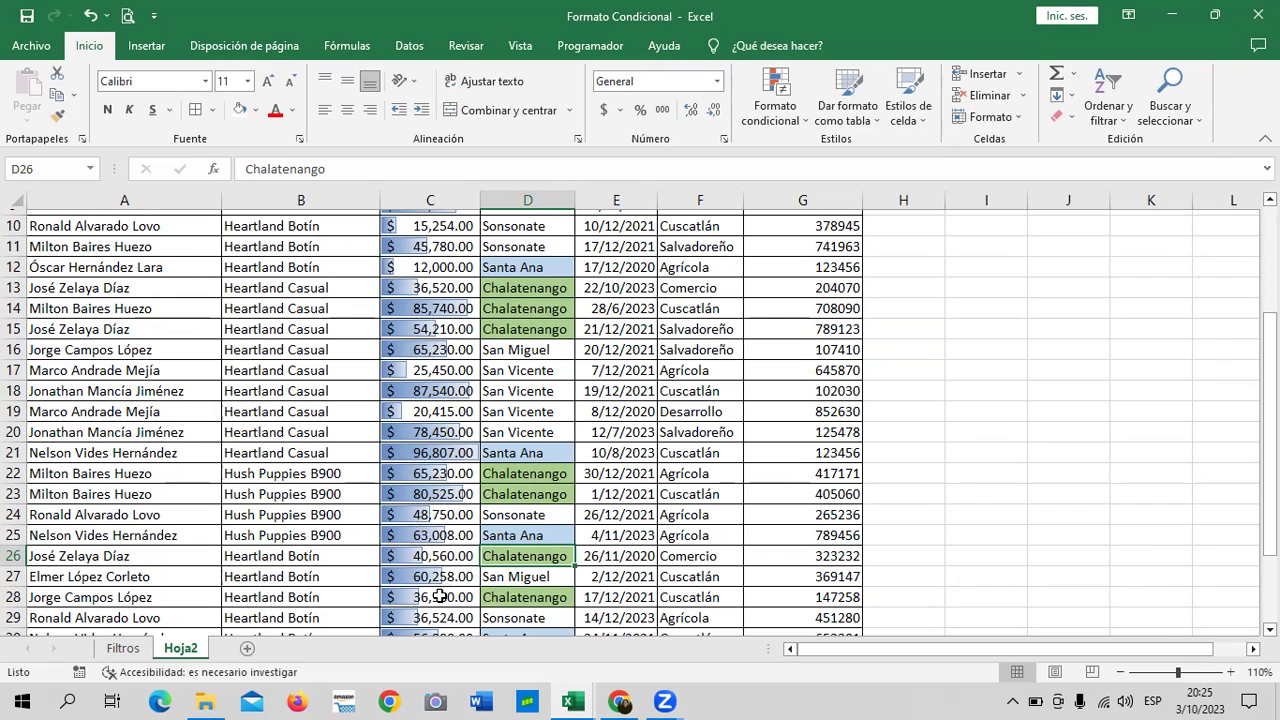
scroll(439, 597, down, 1)
scroll(439, 590, down, 1)
scroll(439, 581, down, 1)
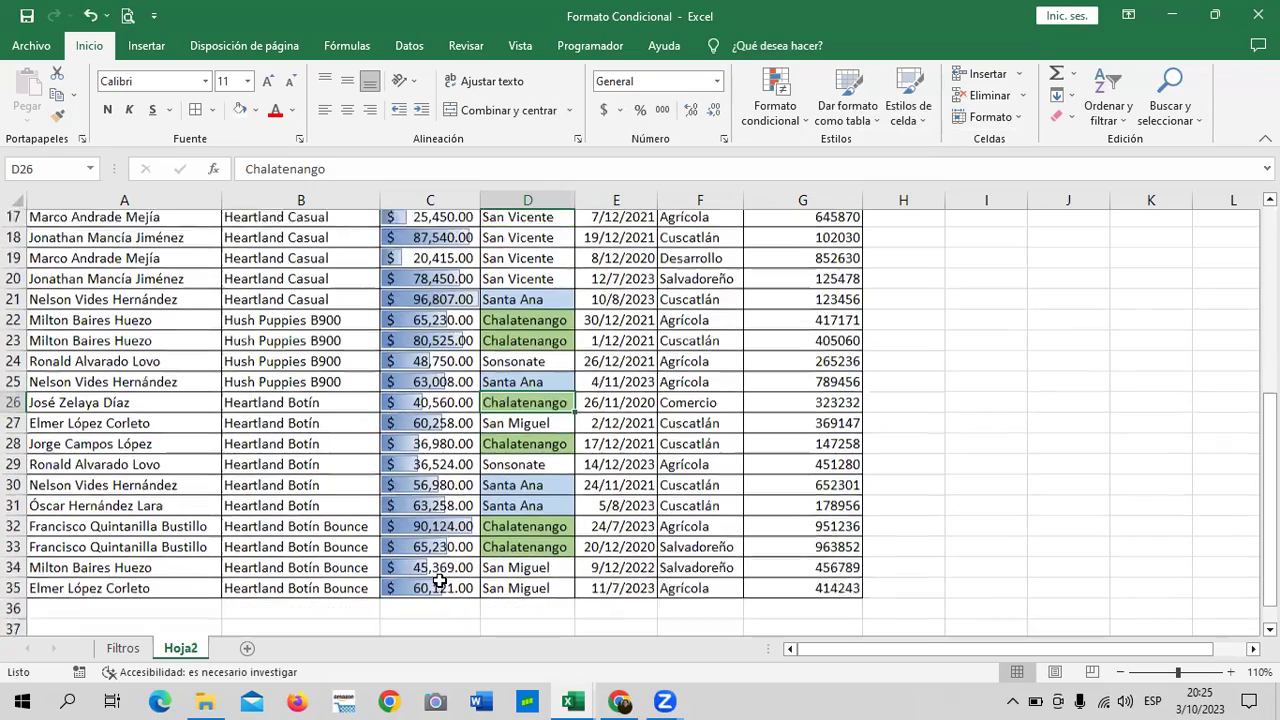
scroll(439, 581, down, 1)
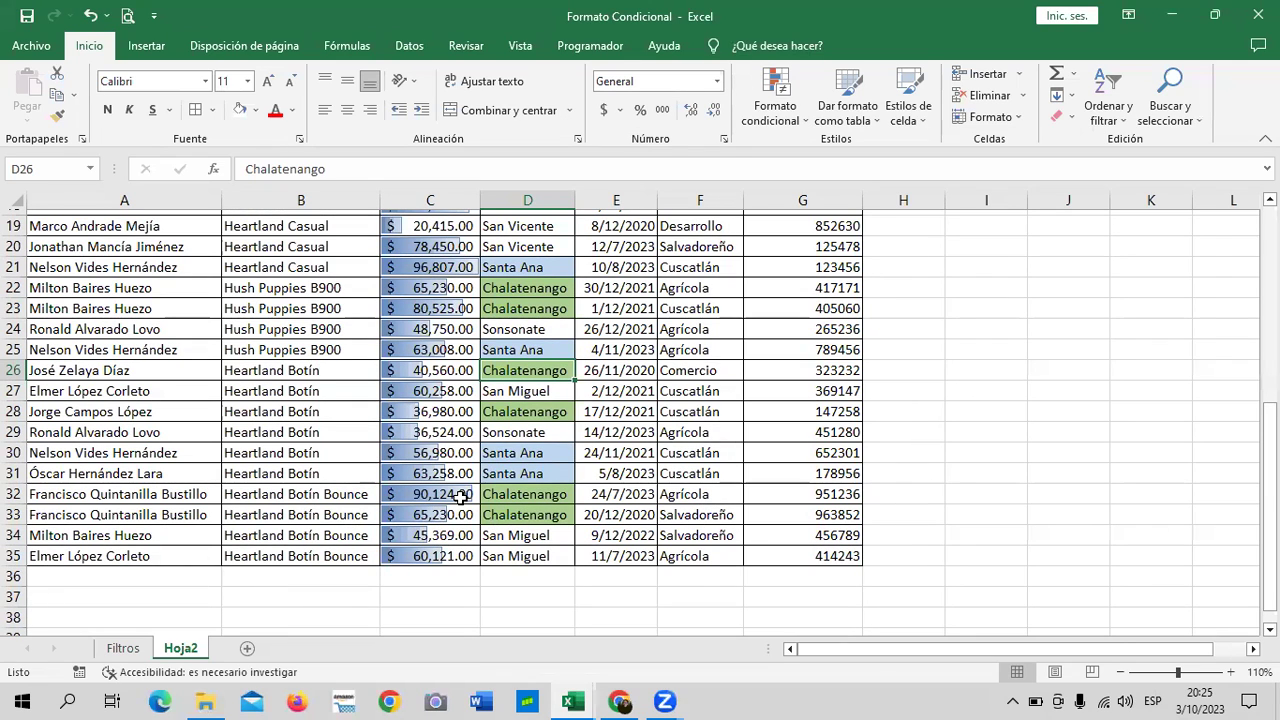
click(461, 269)
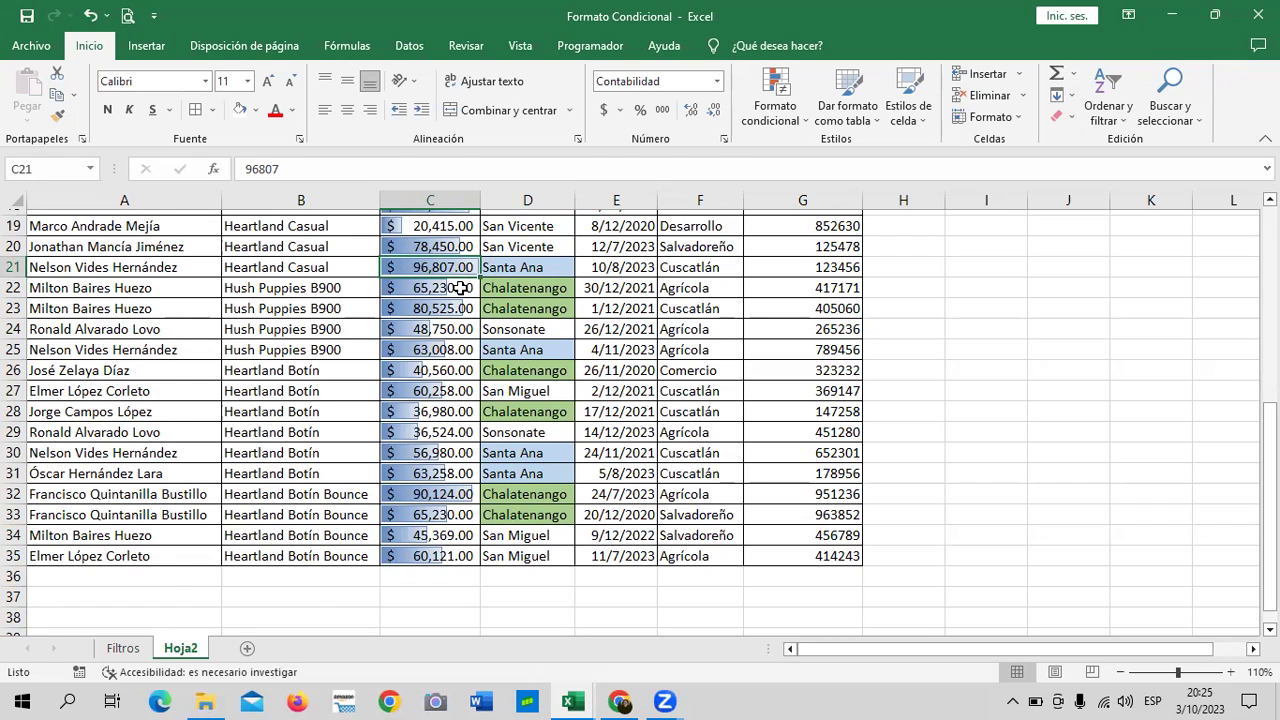
scroll(460, 288, up, 2)
scroll(452, 272, up, 1)
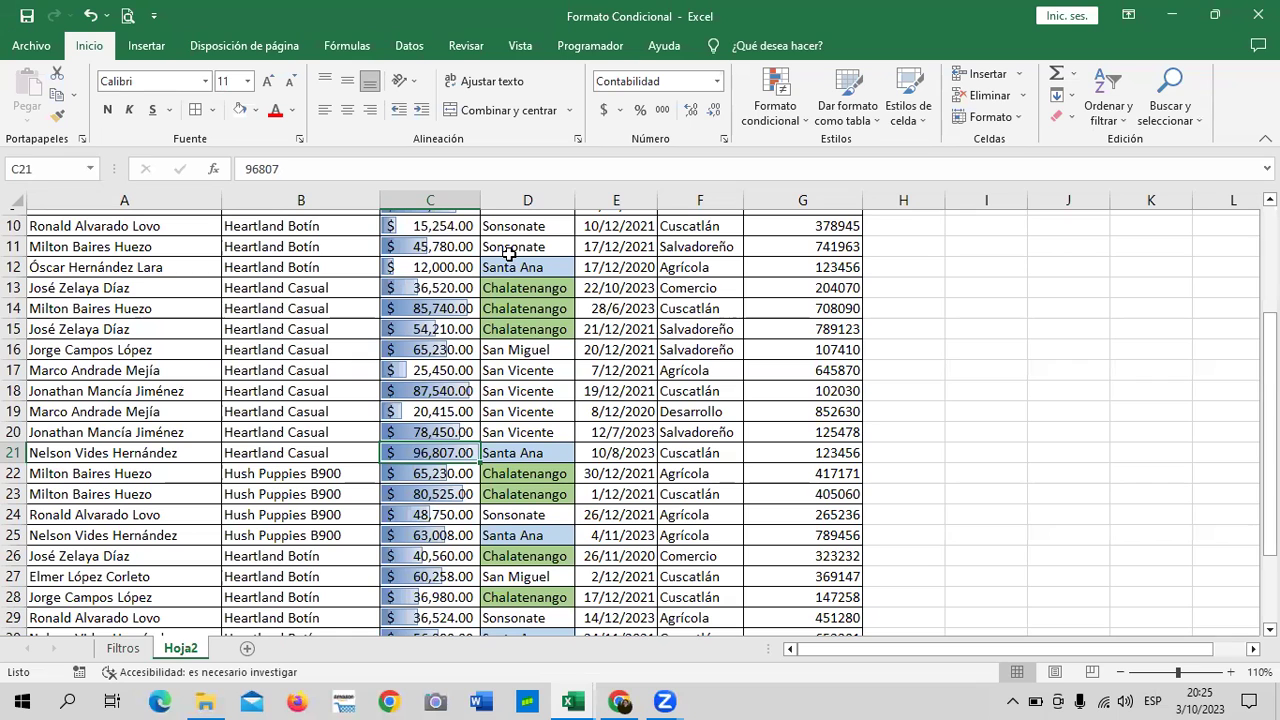
scroll(449, 352, up, 3)
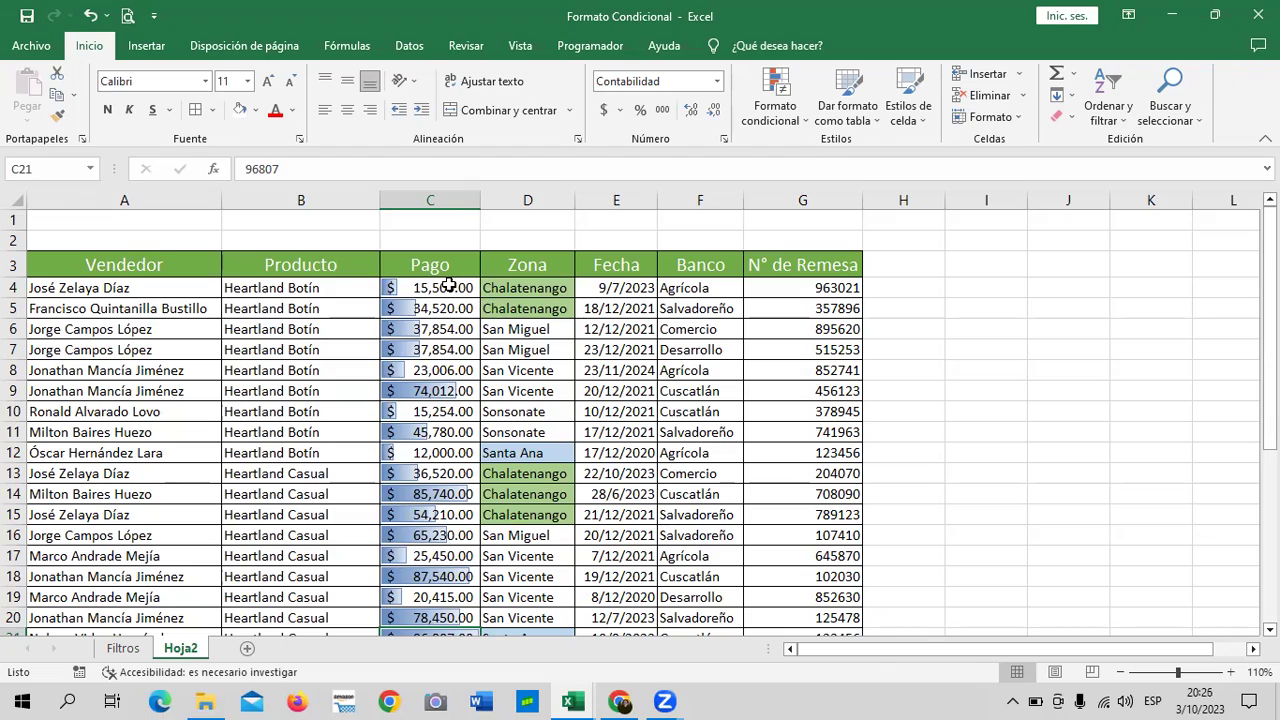
Select C4:C35 and clear its data bars with Borrar reglas de las celdas seleccionadas.
drag(443, 287, 418, 697)
drag(419, 591, 429, 594)
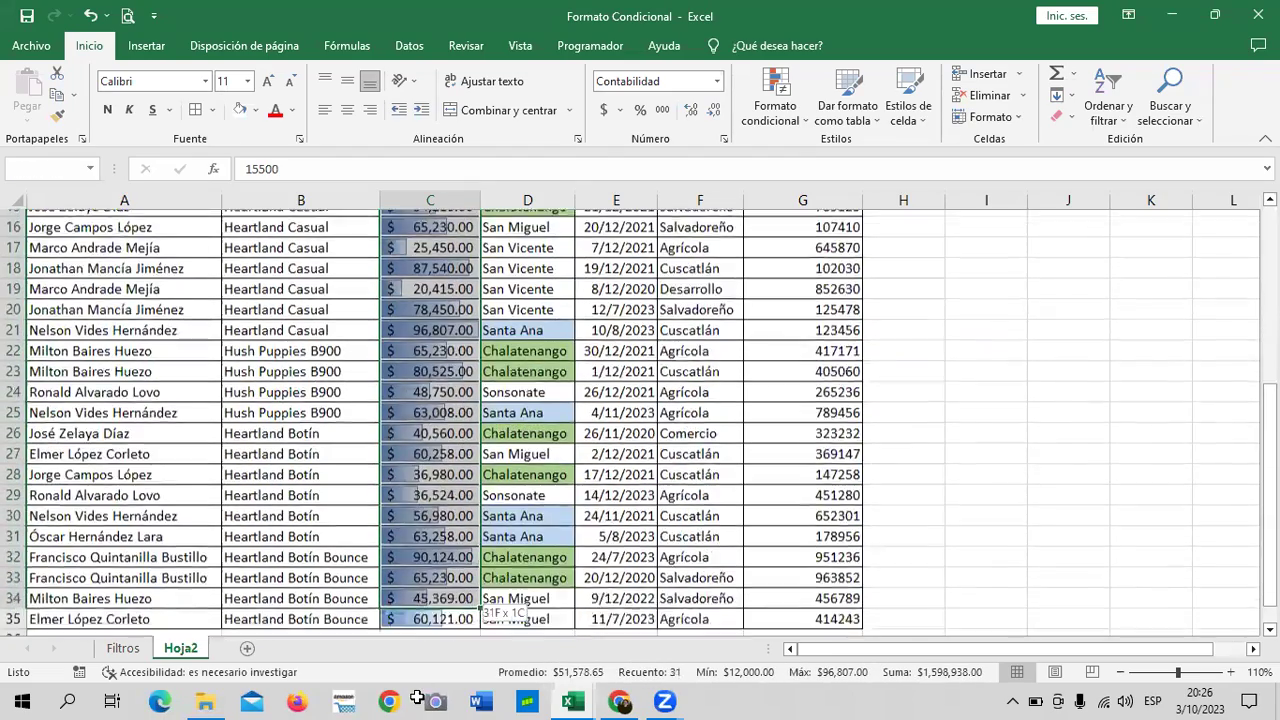
click(775, 98)
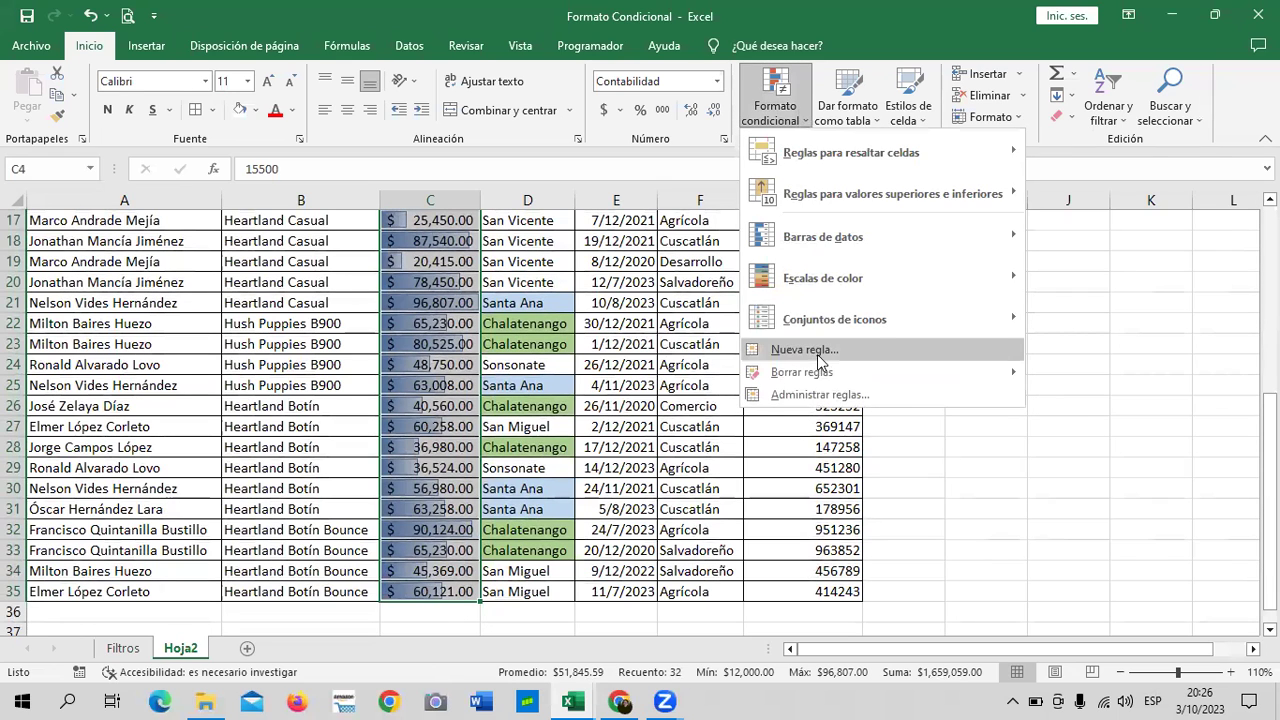
mouse_move(924, 316)
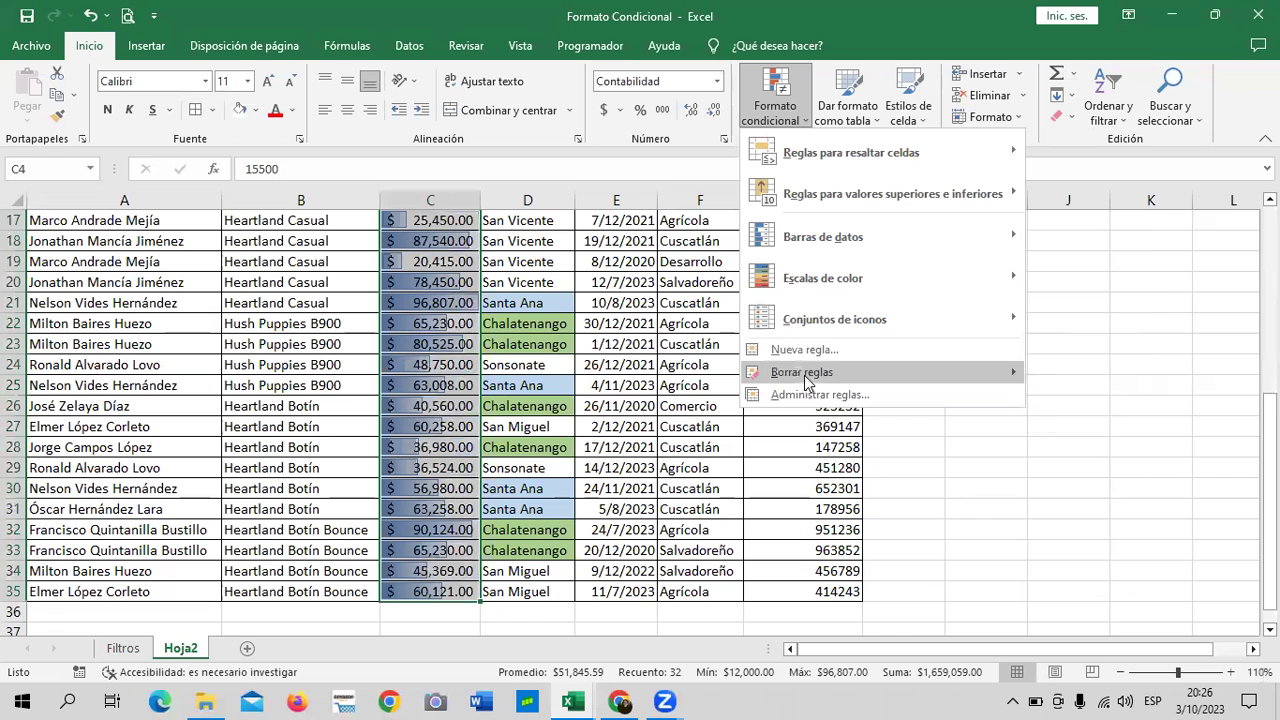
mouse_move(807, 377)
click(1112, 374)
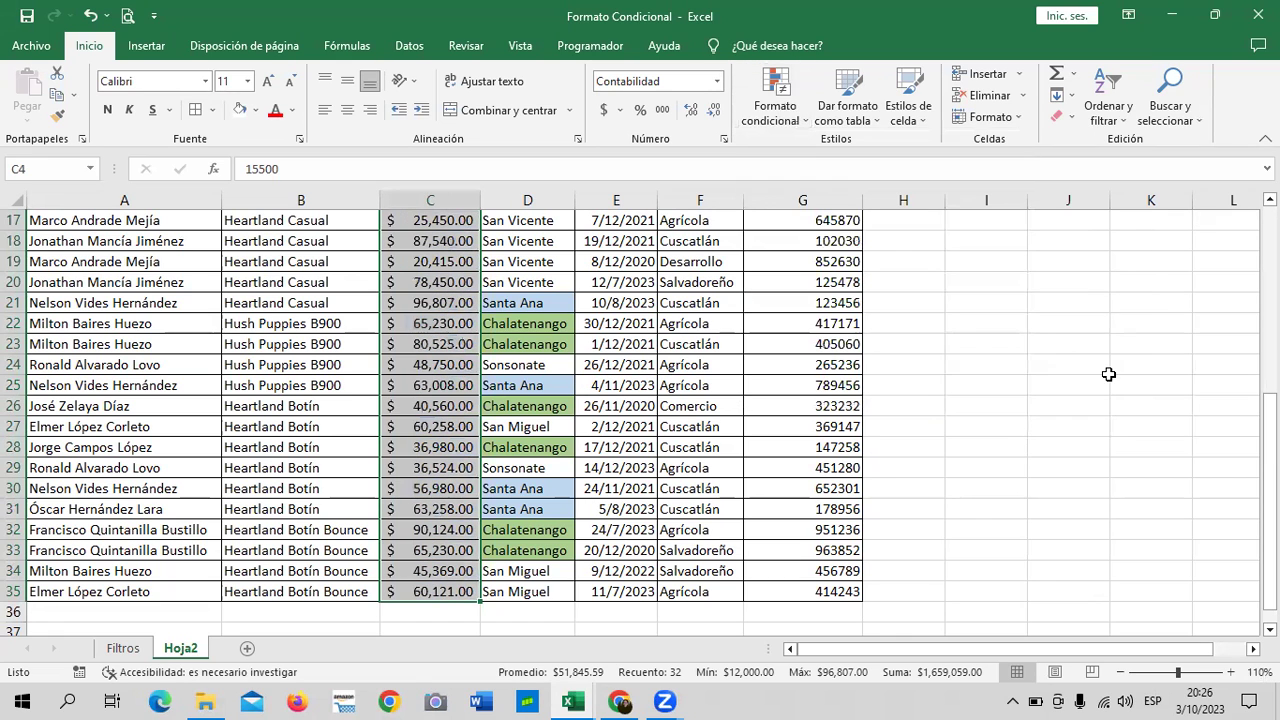
Apply the 3 flechas (de color) icon set to the Pago amounts in column C.
click(795, 121)
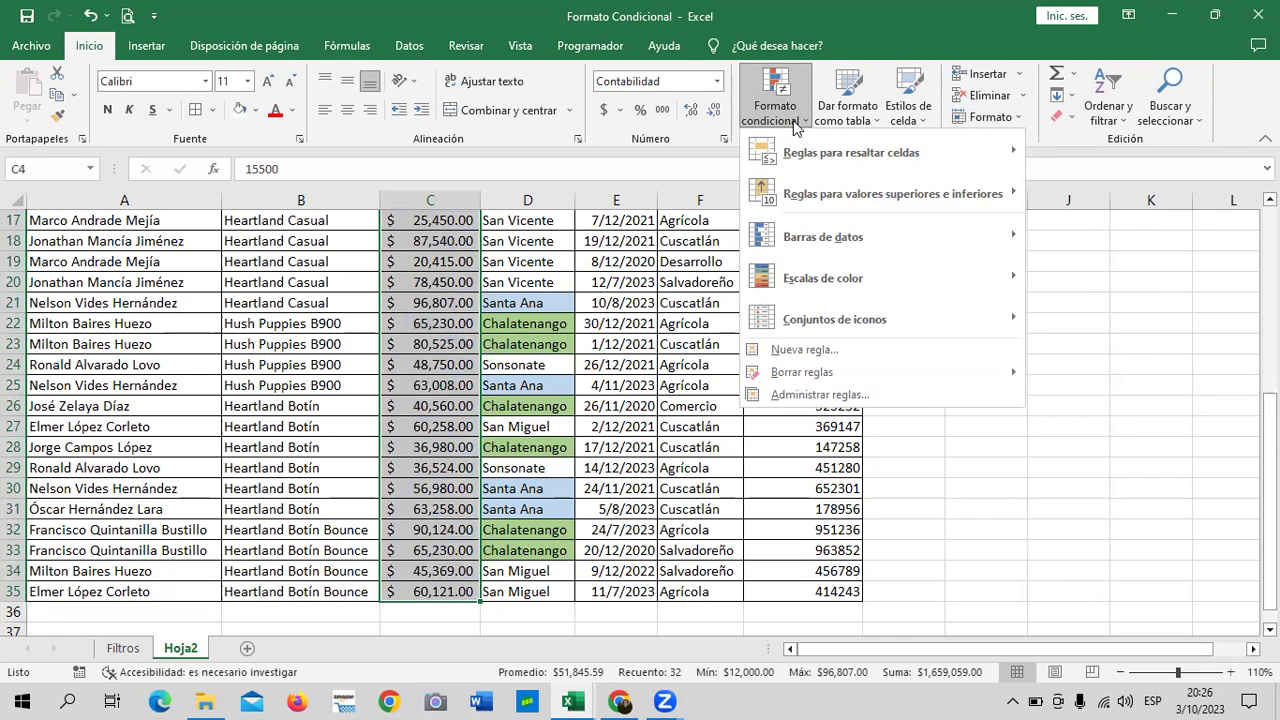
mouse_move(856, 320)
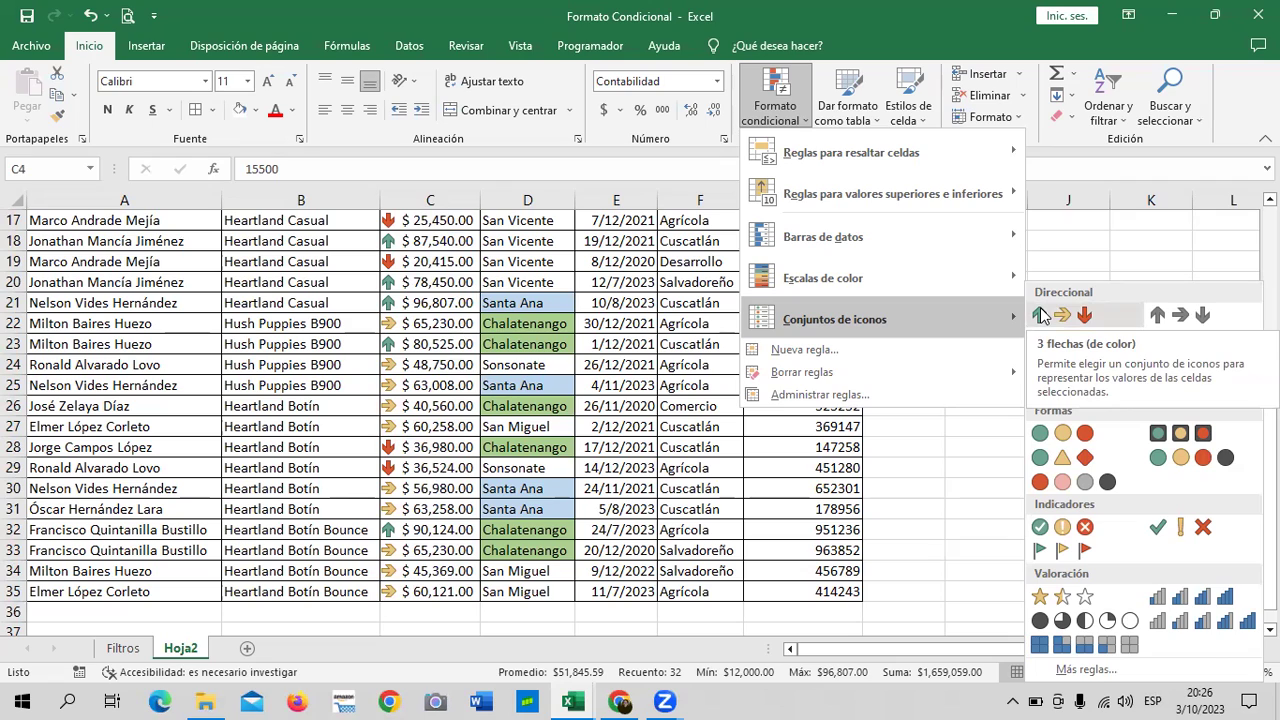
click(1041, 316)
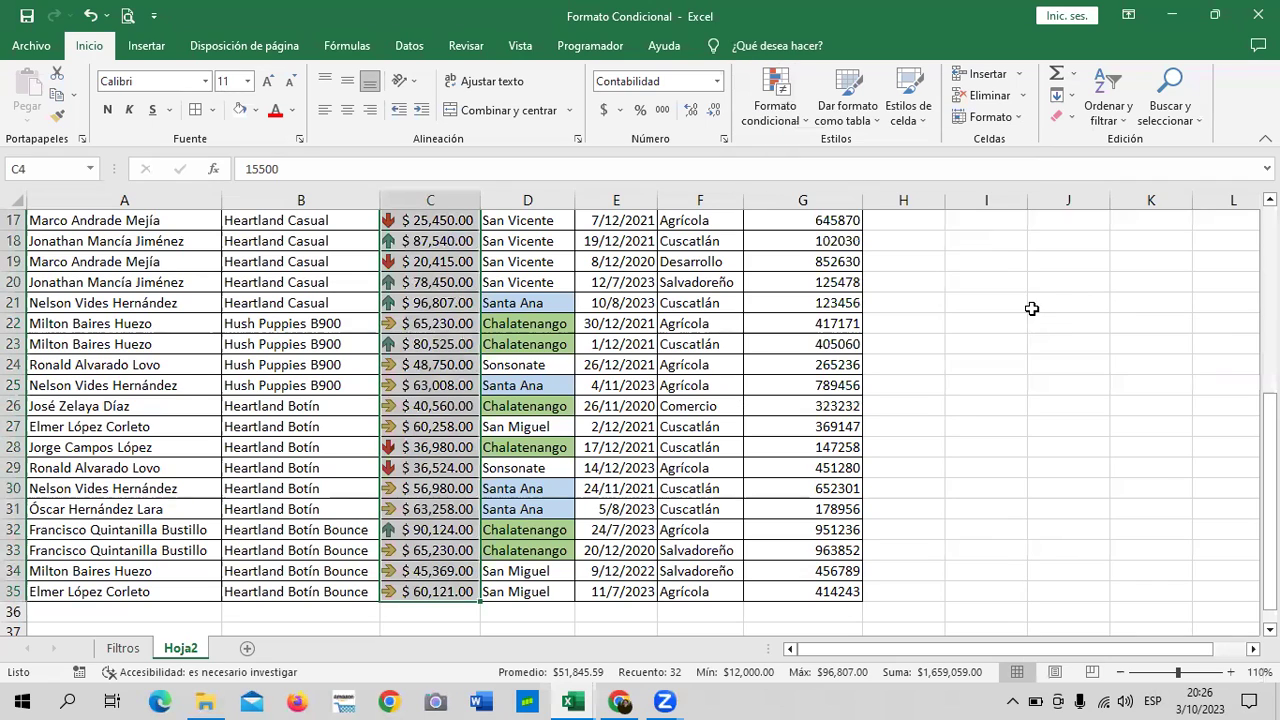
click(597, 302)
scroll(560, 331, up, 3)
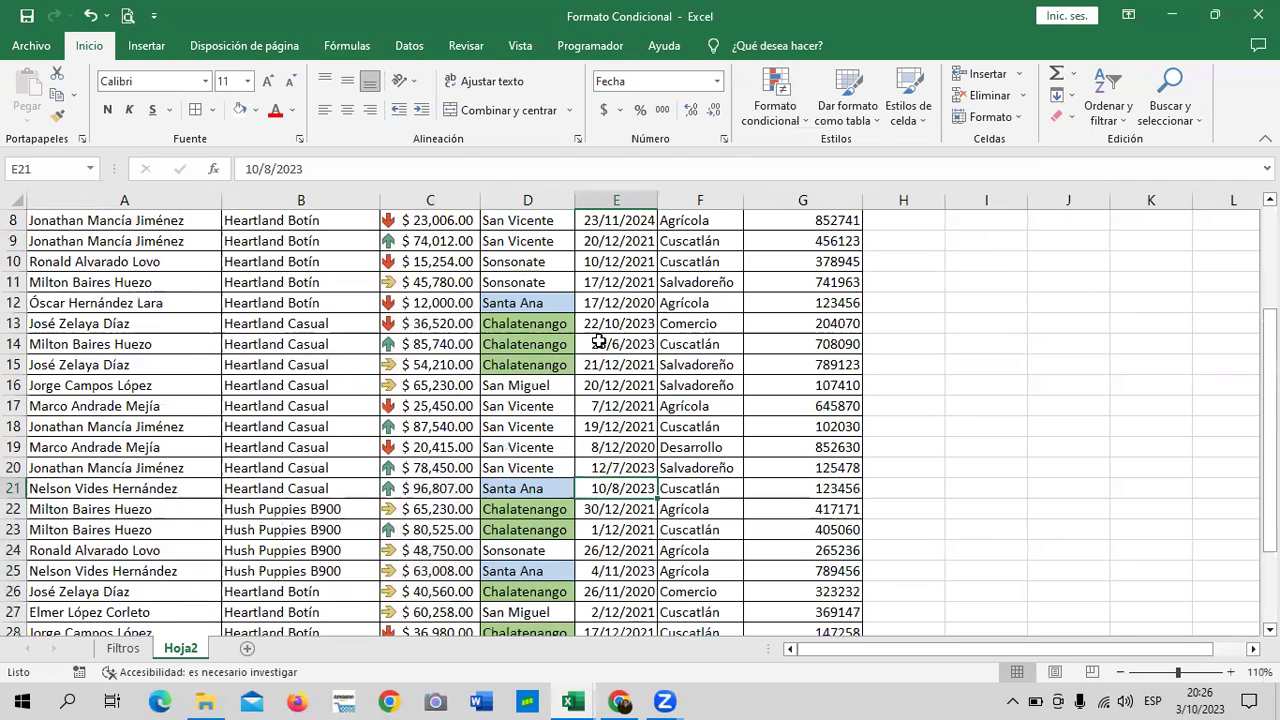
scroll(600, 346, up, 2)
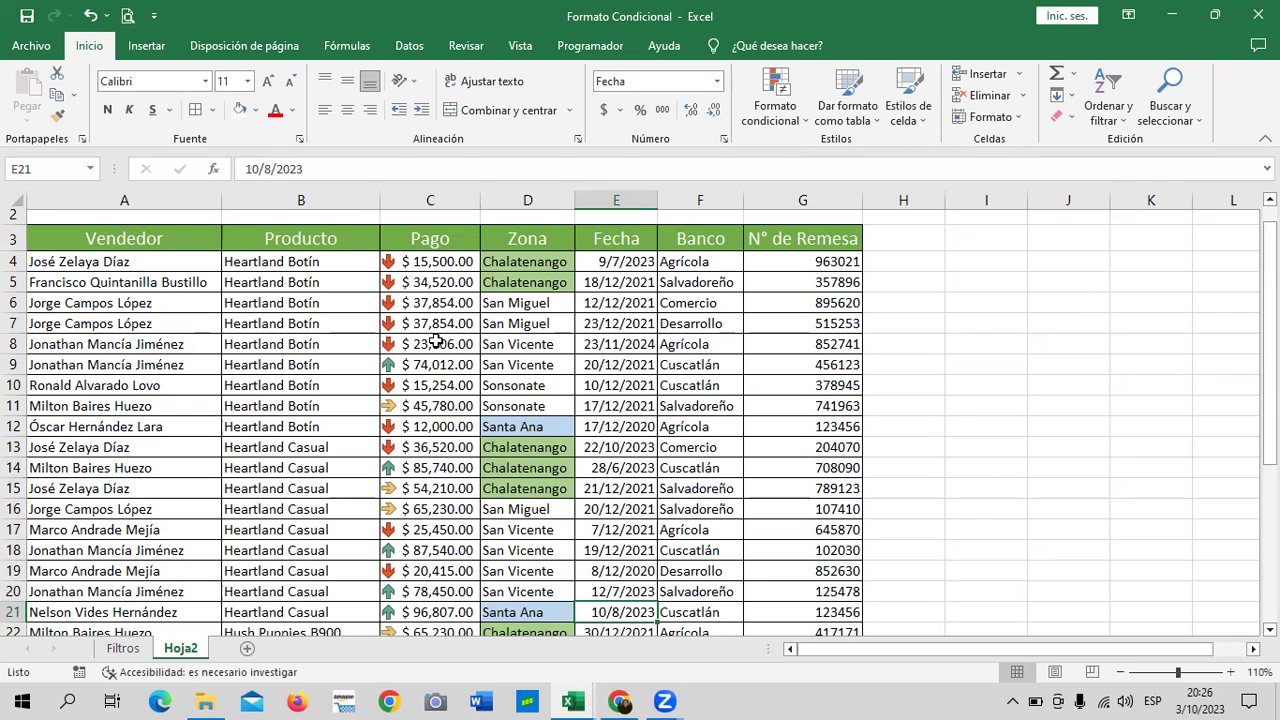
scroll(436, 334, down, 1)
Check the arrow icons on amounts in C9, C20, C21 and C22.
click(399, 306)
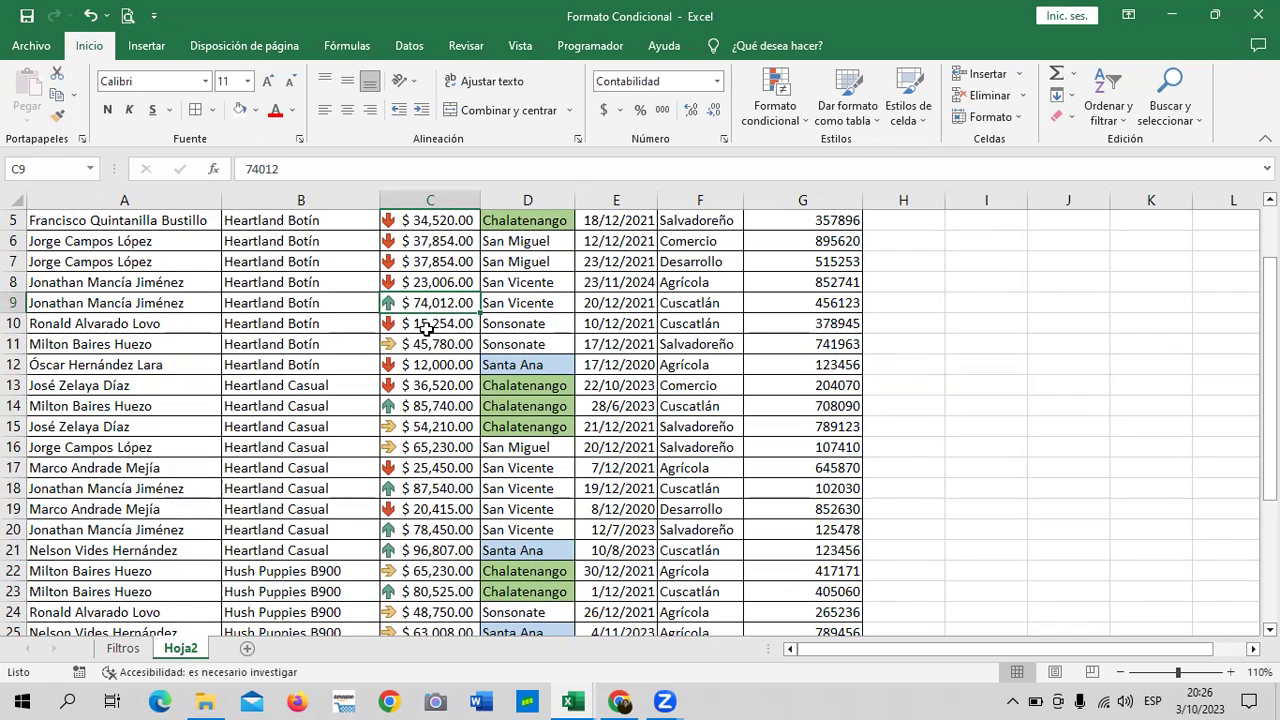
scroll(427, 329, down, 3)
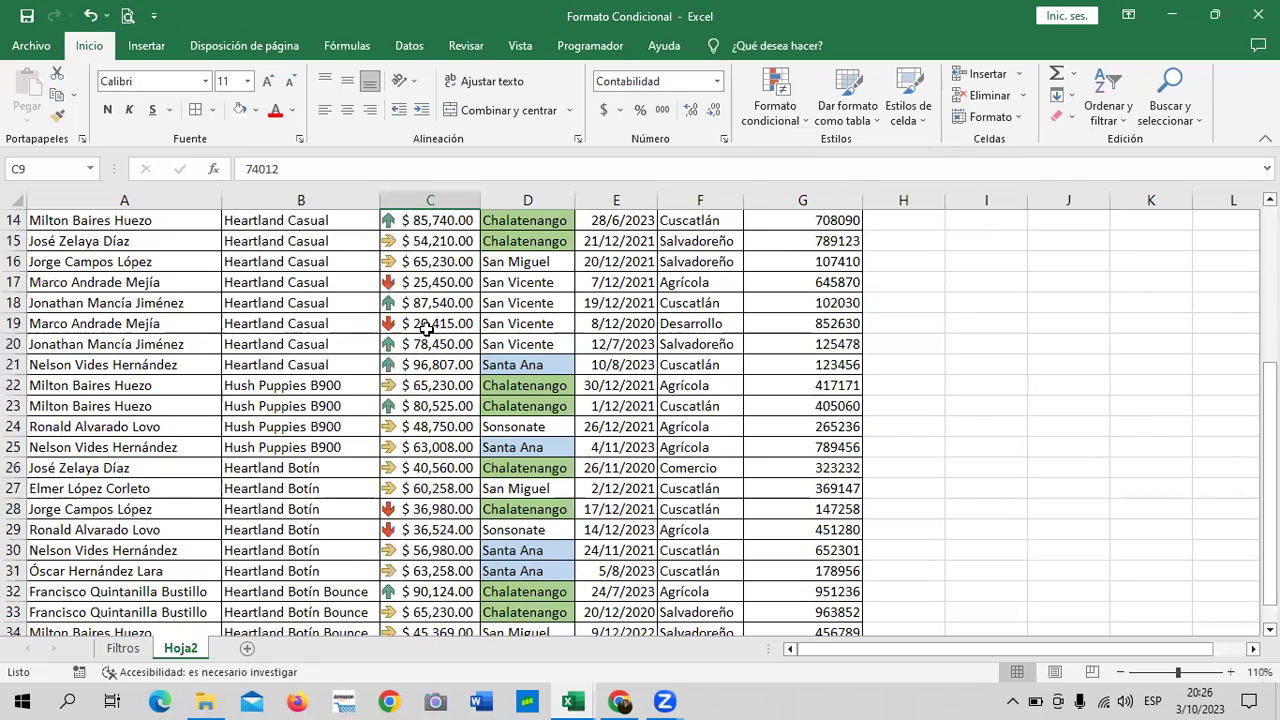
click(425, 342)
click(421, 364)
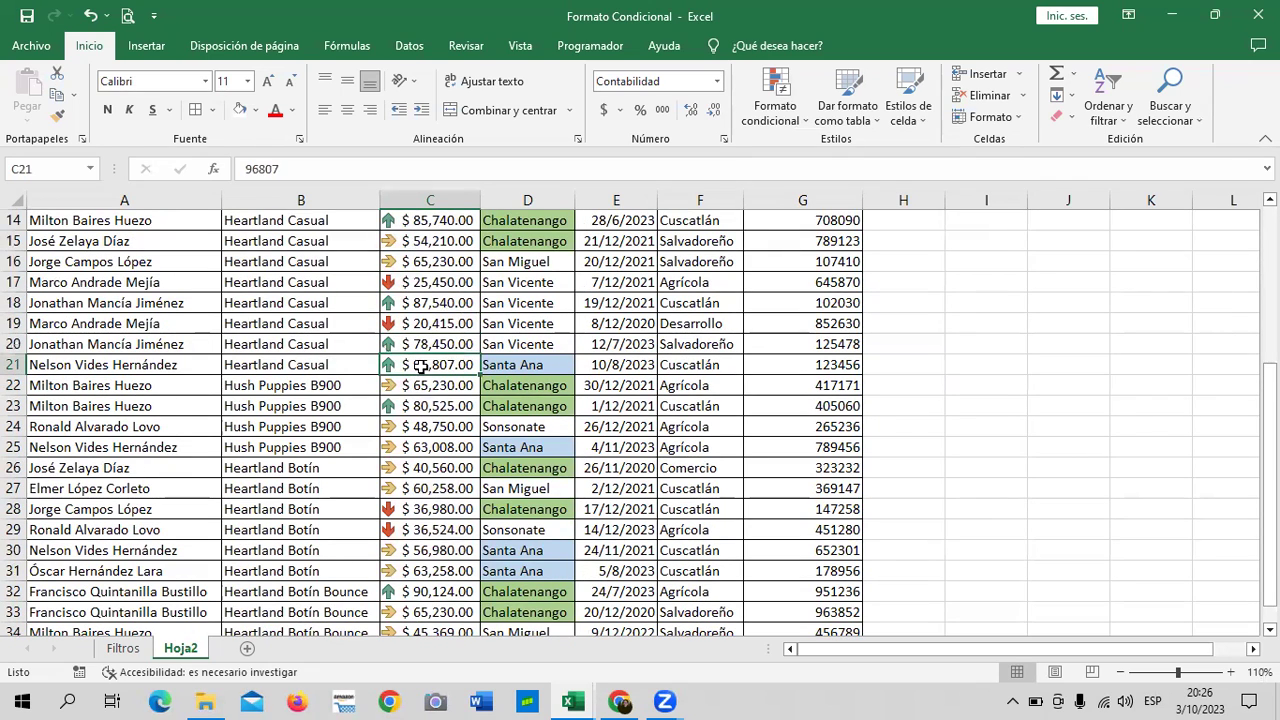
scroll(414, 410, down, 2)
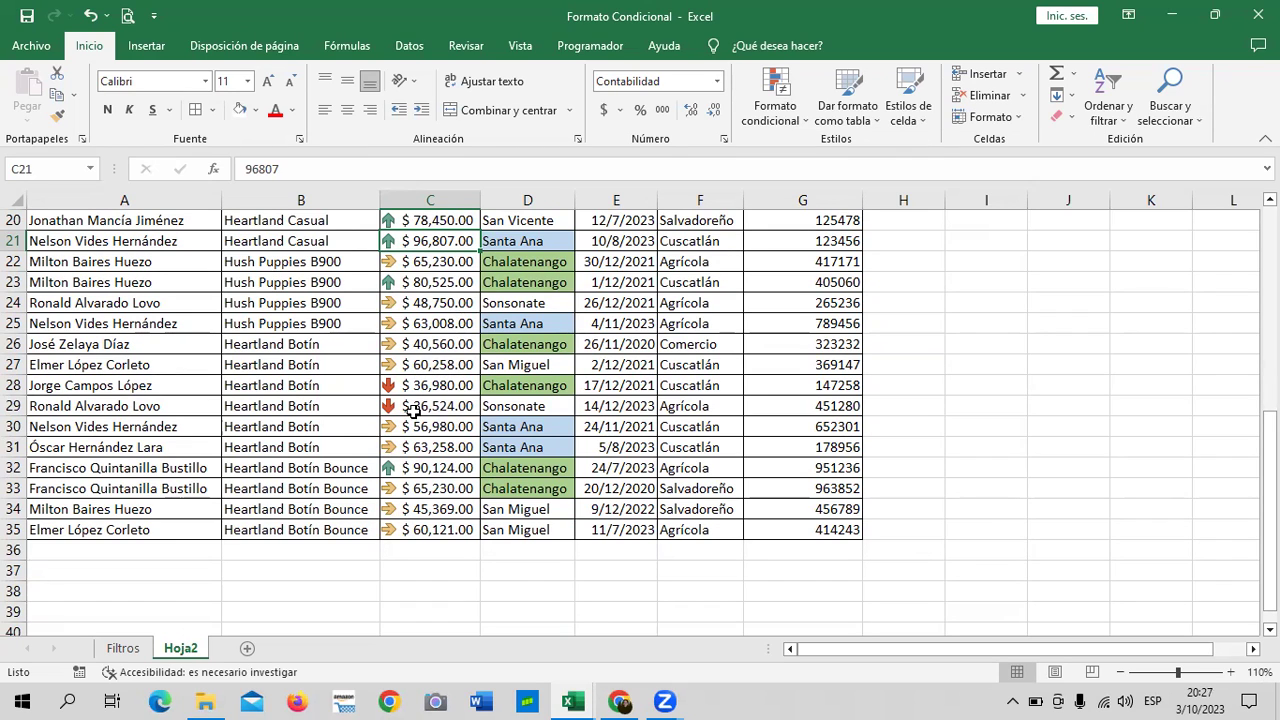
click(415, 260)
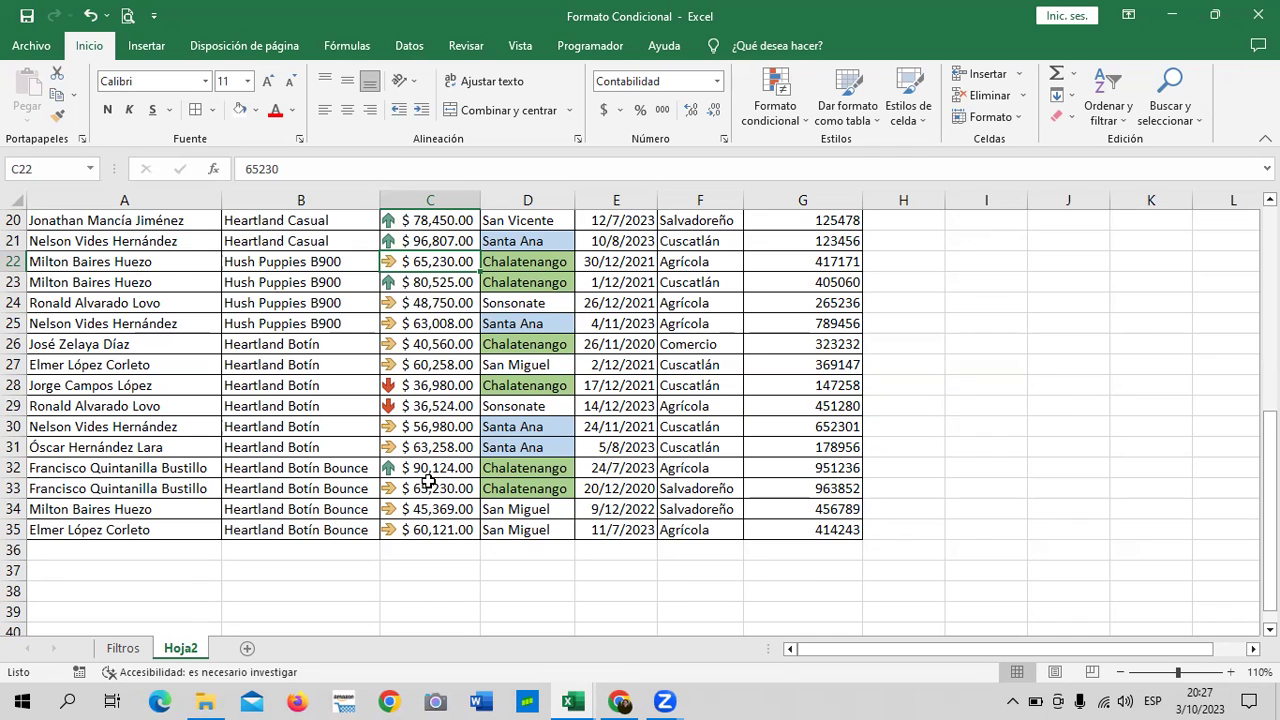
scroll(428, 481, up, 2)
scroll(428, 481, up, 1)
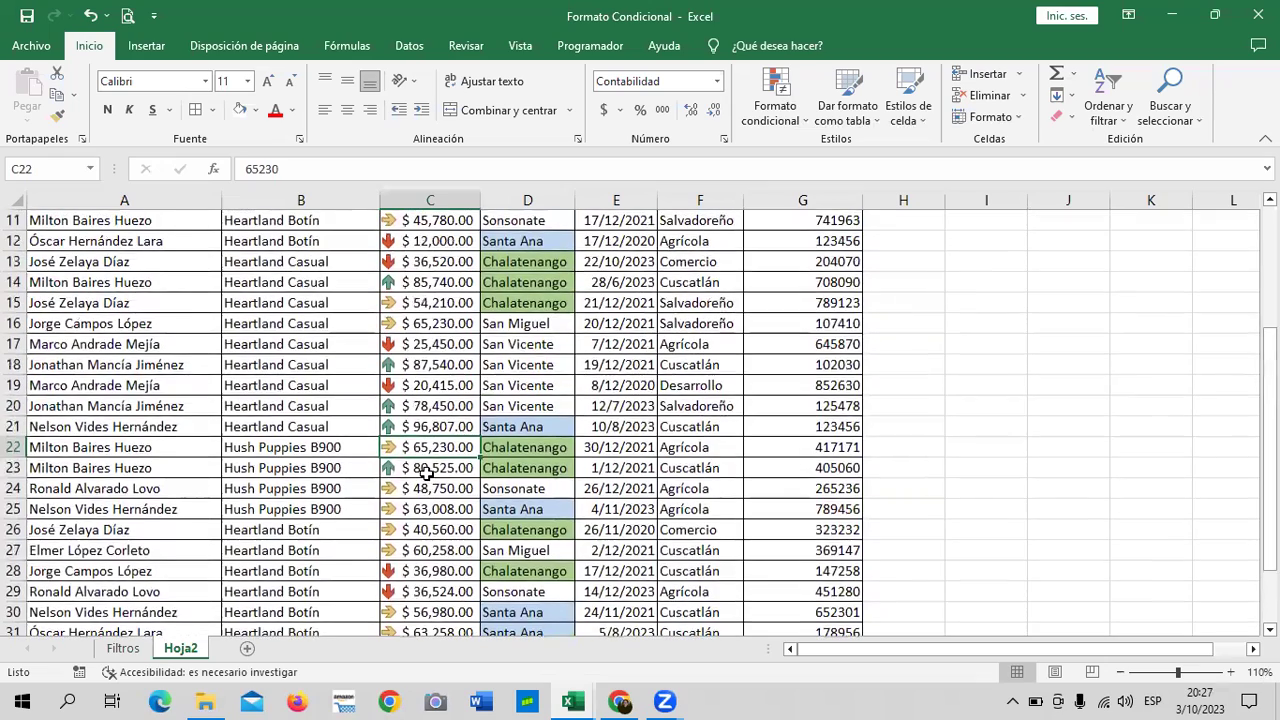
scroll(425, 468, up, 2)
scroll(425, 468, up, 2)
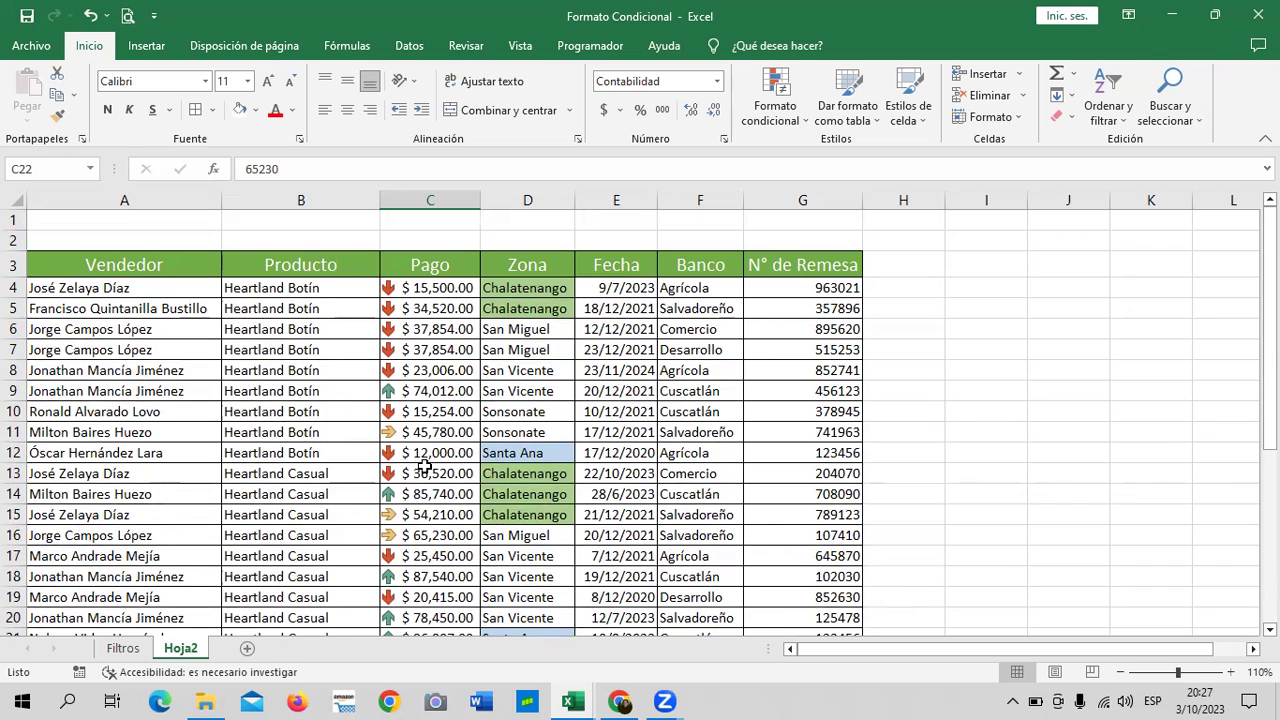
click(422, 291)
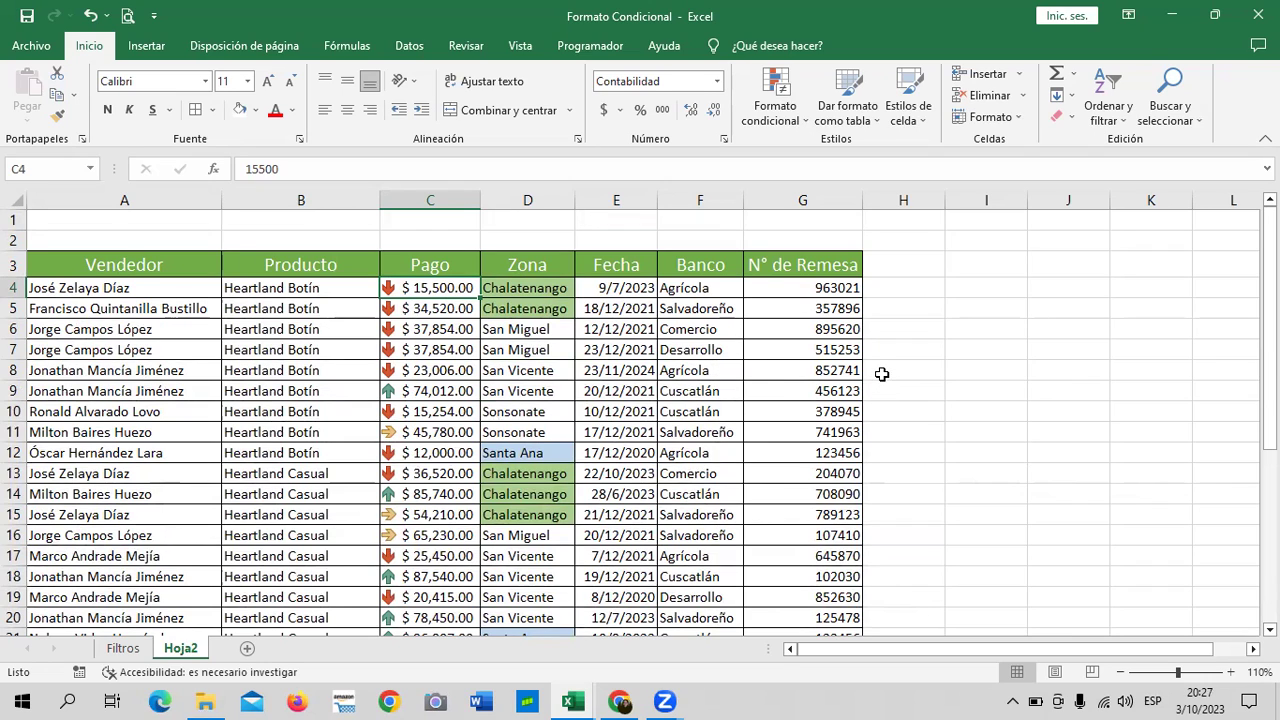
text(75000)
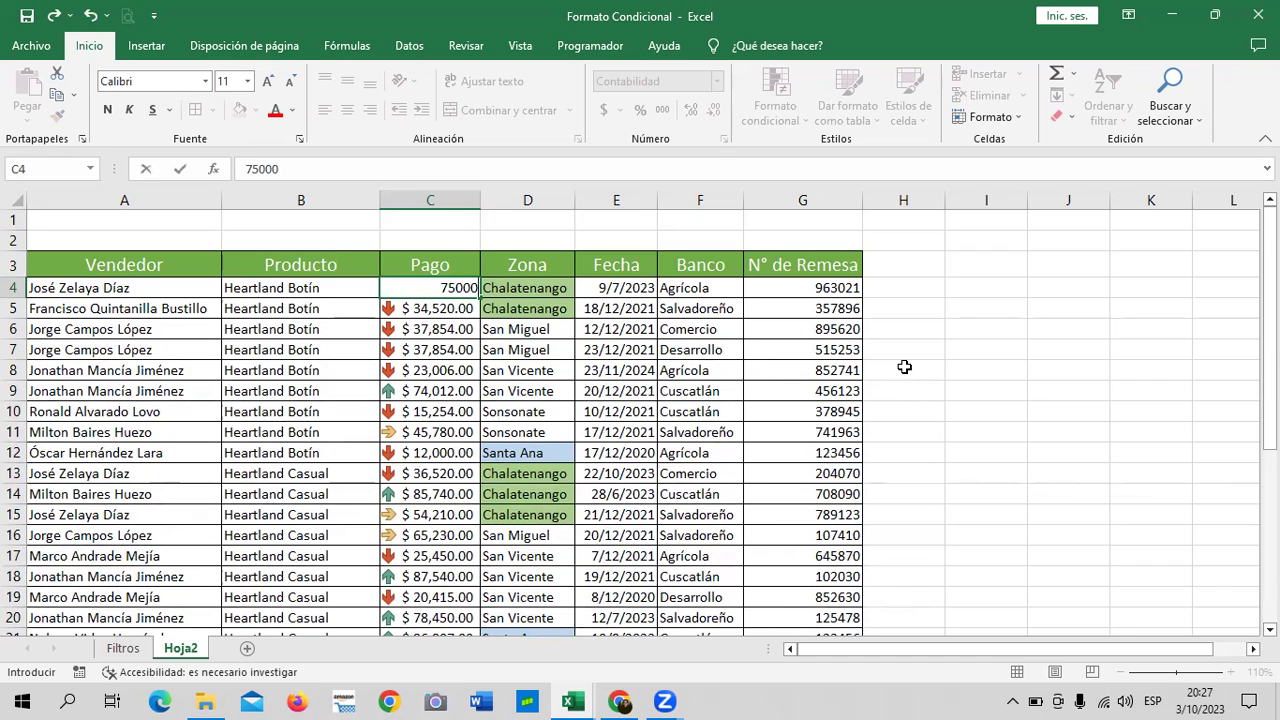
key(Return)
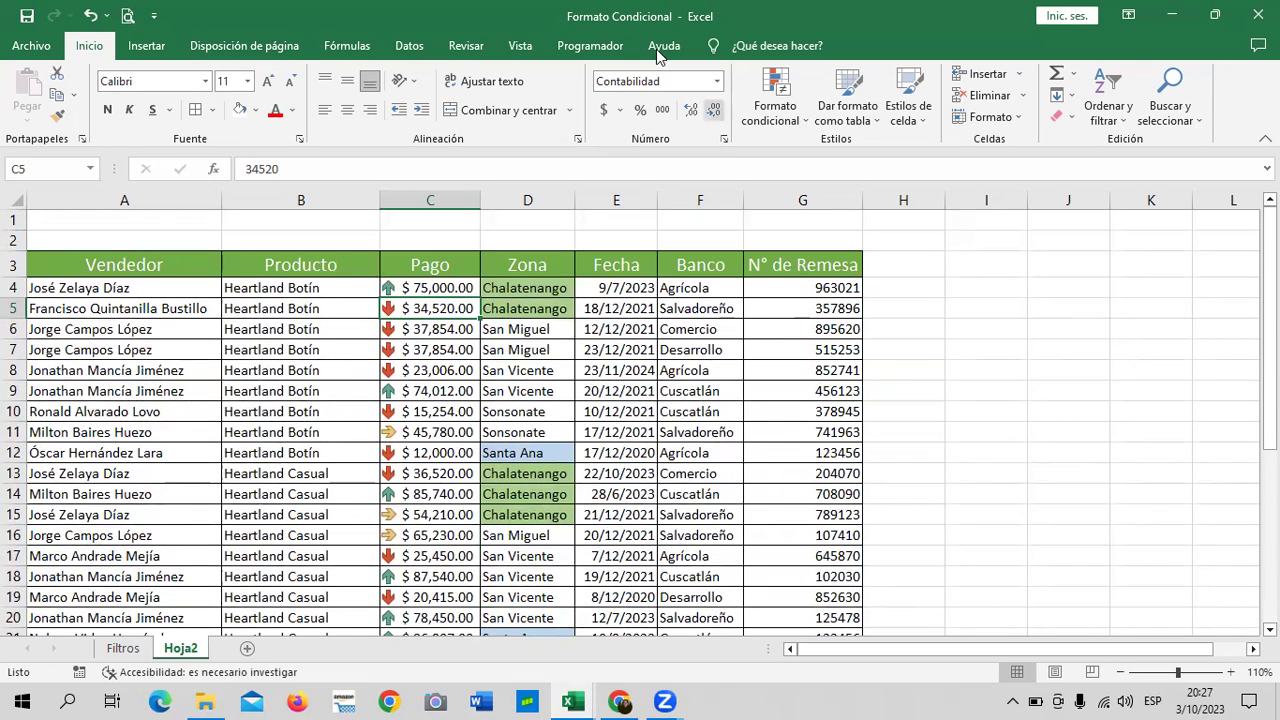
click(90, 17)
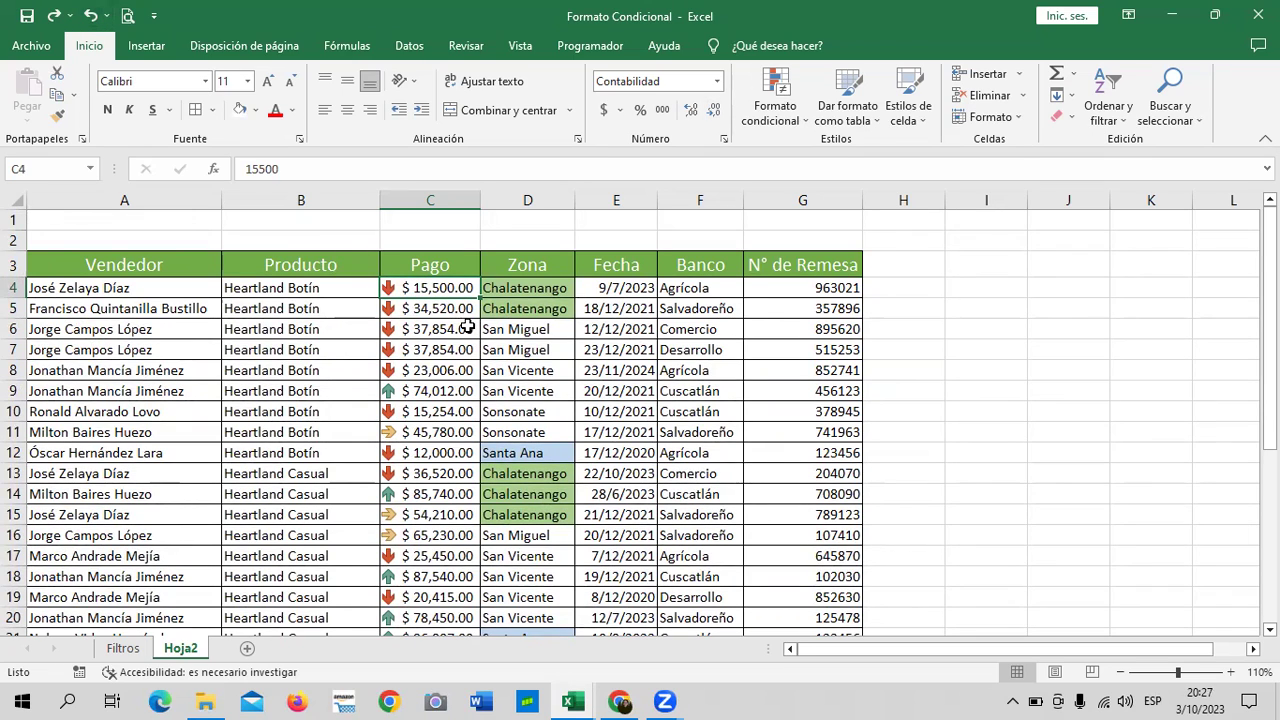
click(900, 310)
scroll(726, 394, down, 4)
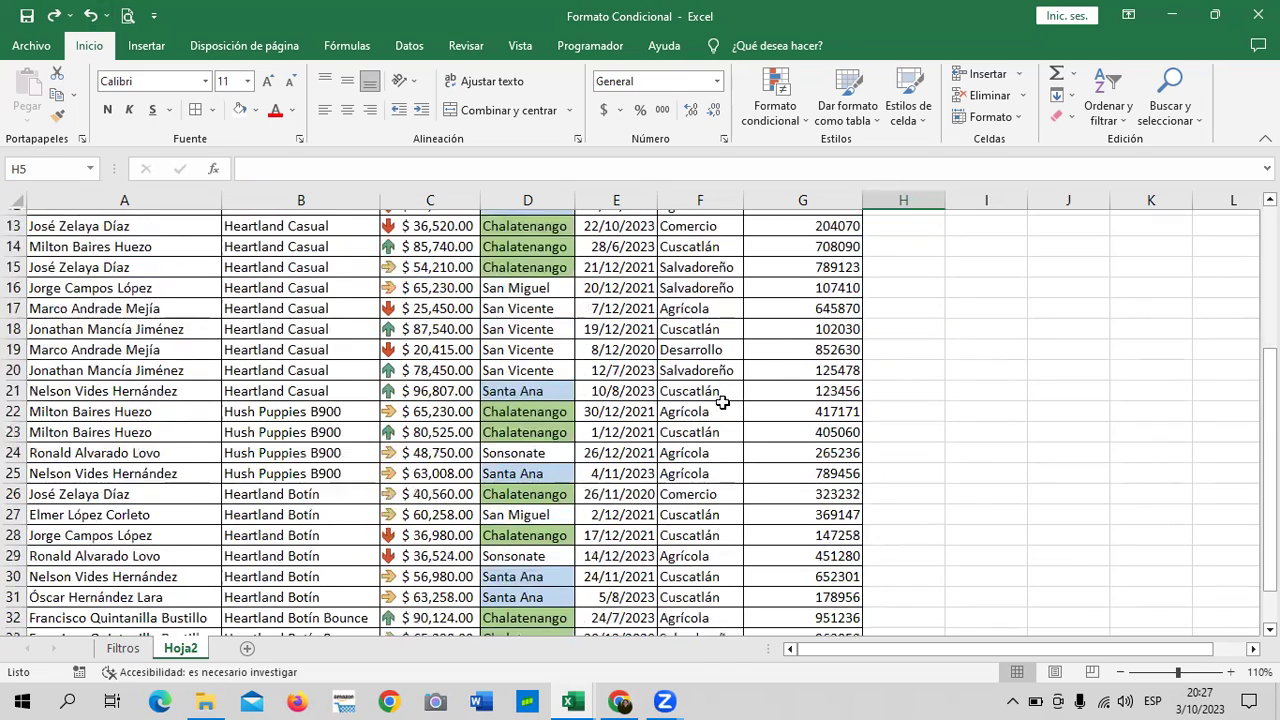
scroll(710, 414, down, 3)
scroll(722, 479, up, 6)
scroll(722, 479, up, 1)
Select the Pago amounts and clear their icon set rules.
mouse_move(411, 286)
mouse_down()
mouse_move(480, 632)
mouse_move(433, 595)
mouse_up()
click(800, 118)
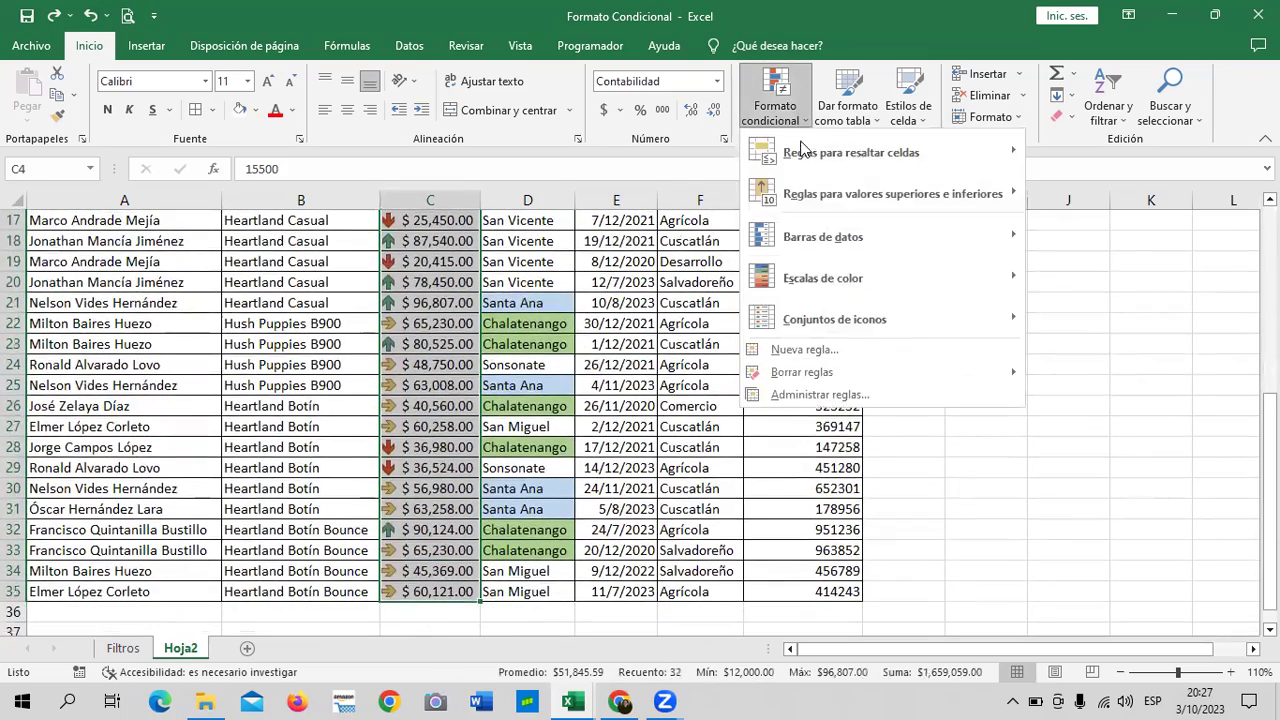
mouse_move(861, 381)
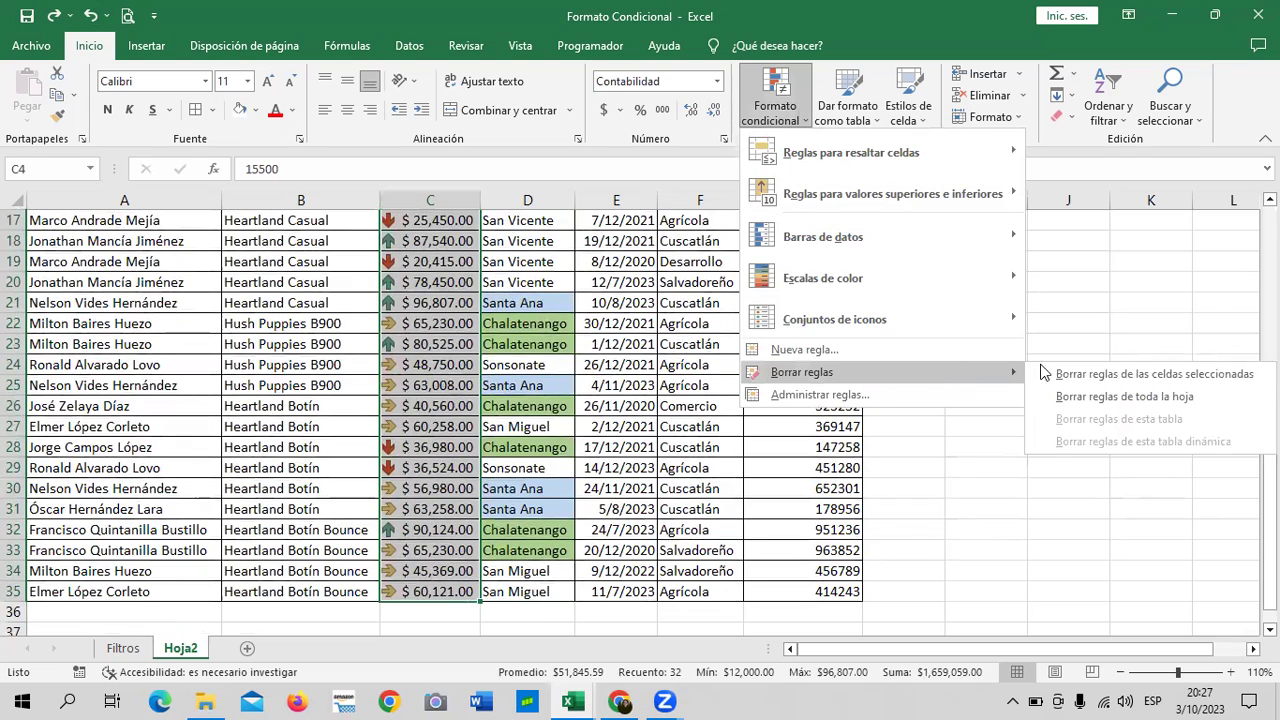
click(1094, 373)
Start an Entre highlight rule with limits 75000 and 90000.
click(789, 104)
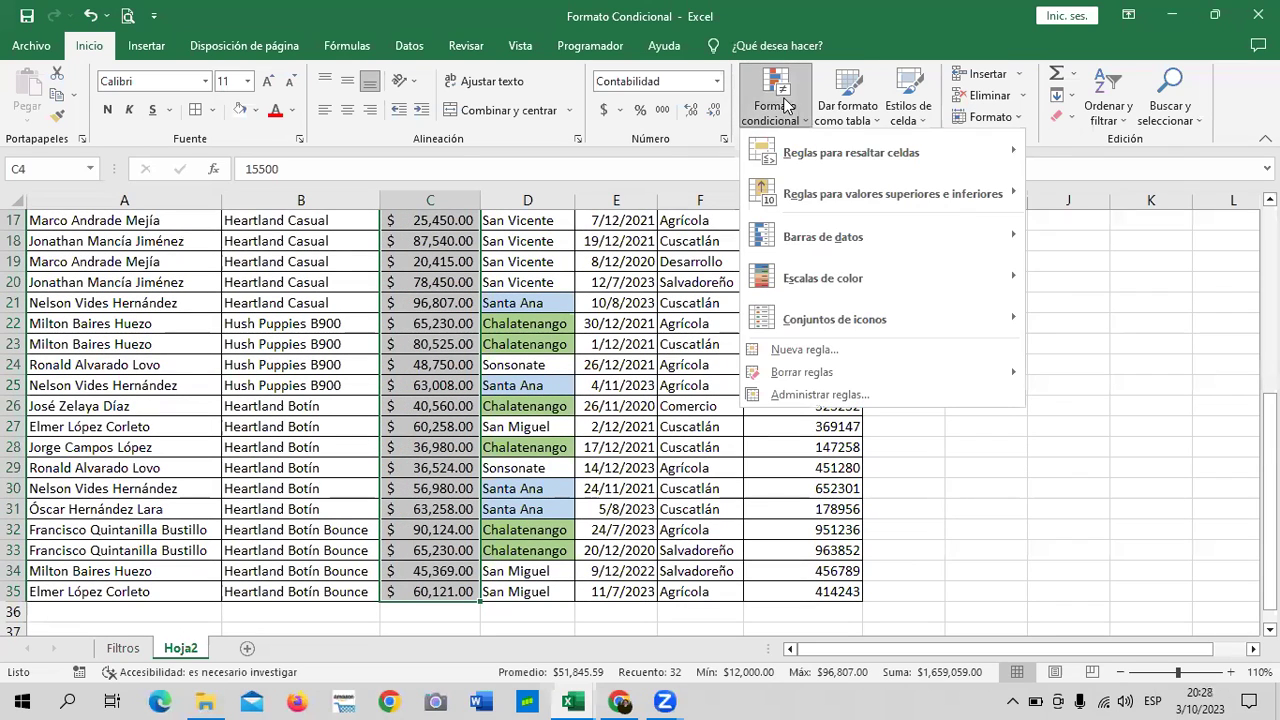
mouse_move(800, 155)
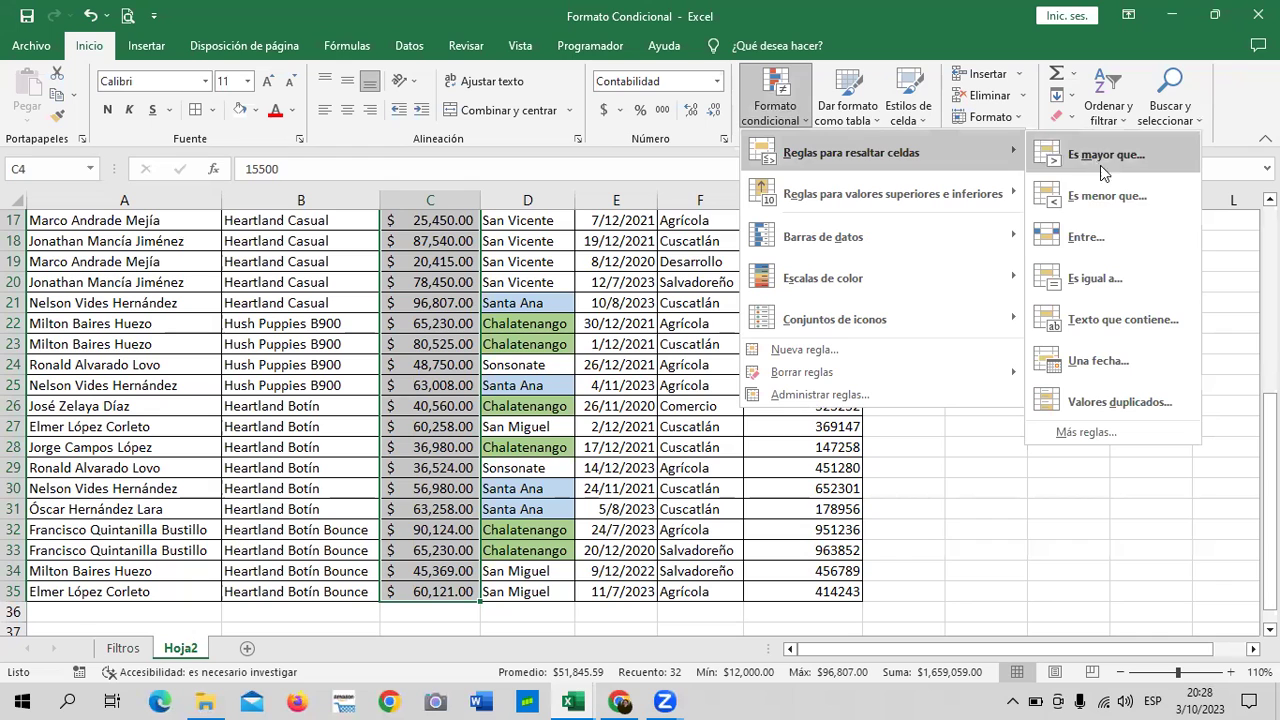
click(1134, 231)
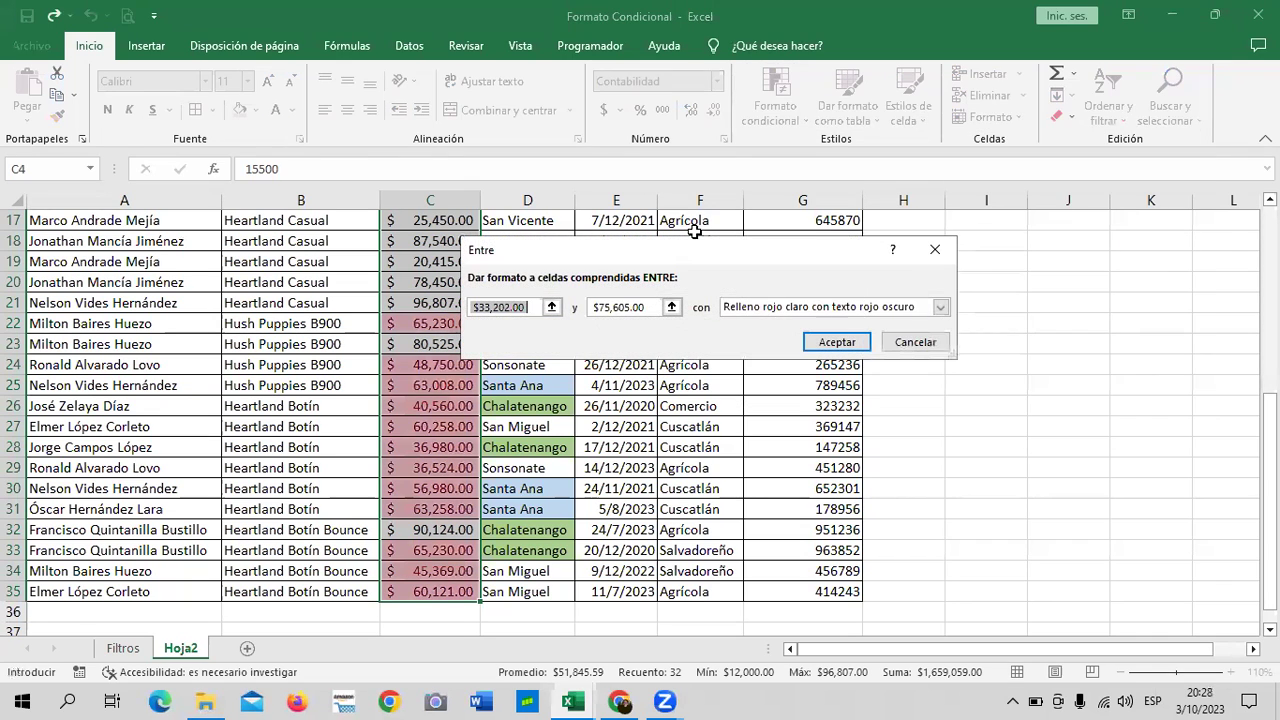
drag(741, 251, 731, 228)
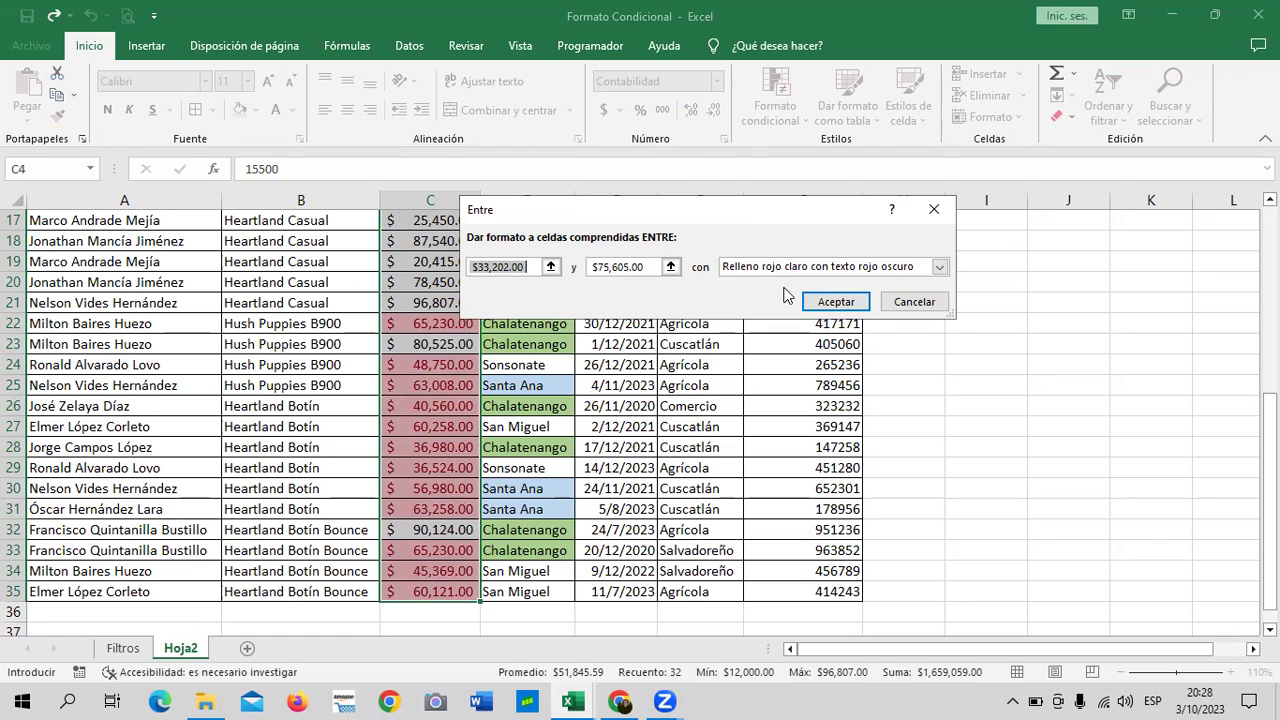
text(7500)
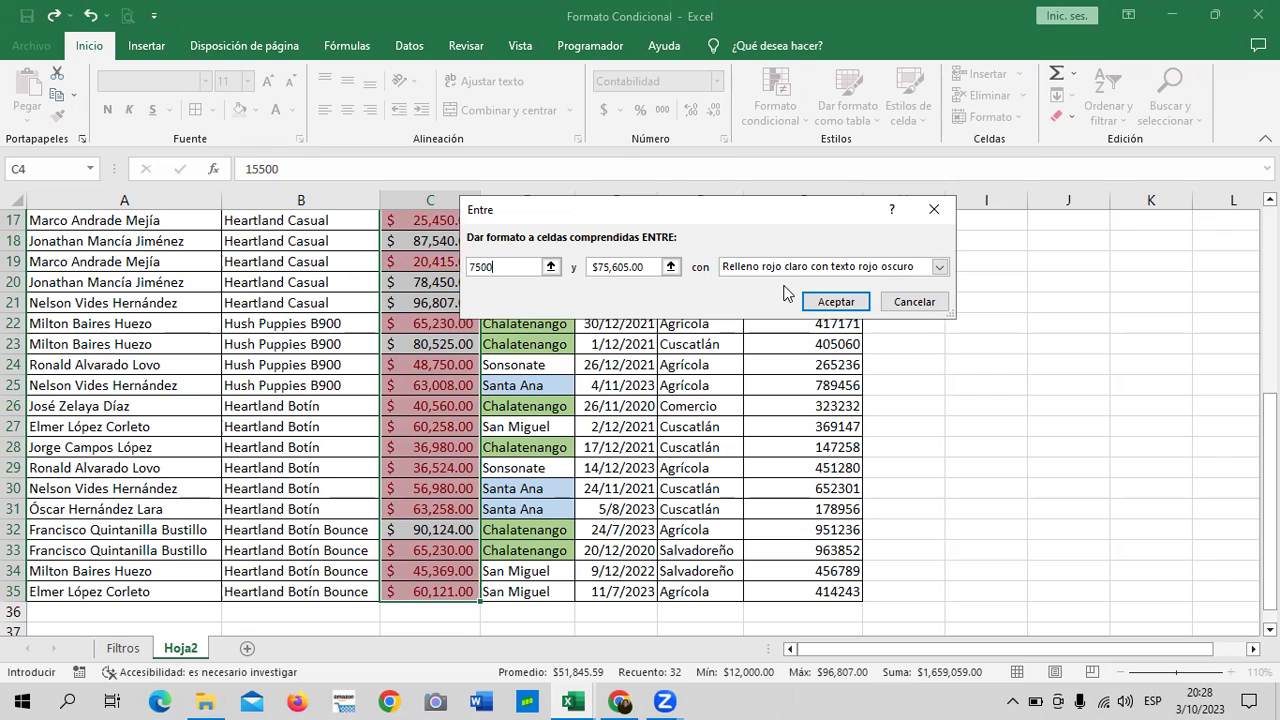
click(655, 263)
key(BackSpace)
key(BackSpace)
key(BackSpace)
key(BackSpace)
key(BackSpace)
key(BackSpace)
text(900)
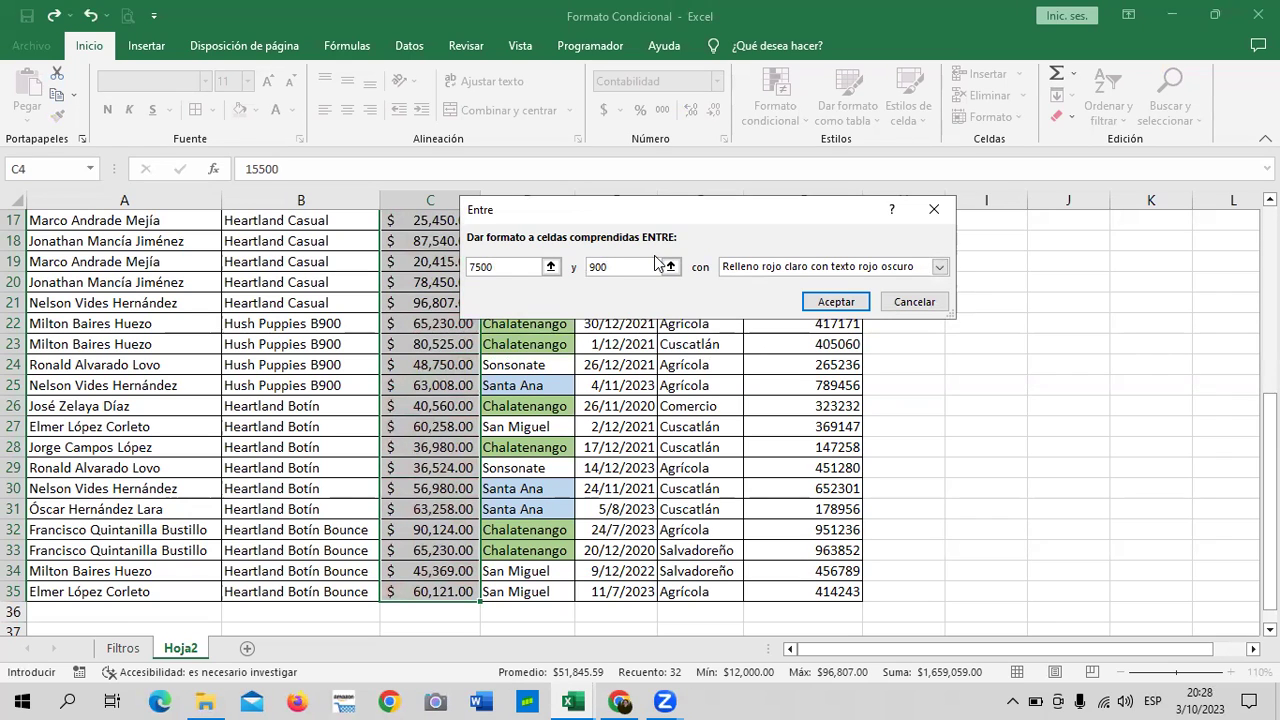
text(00)
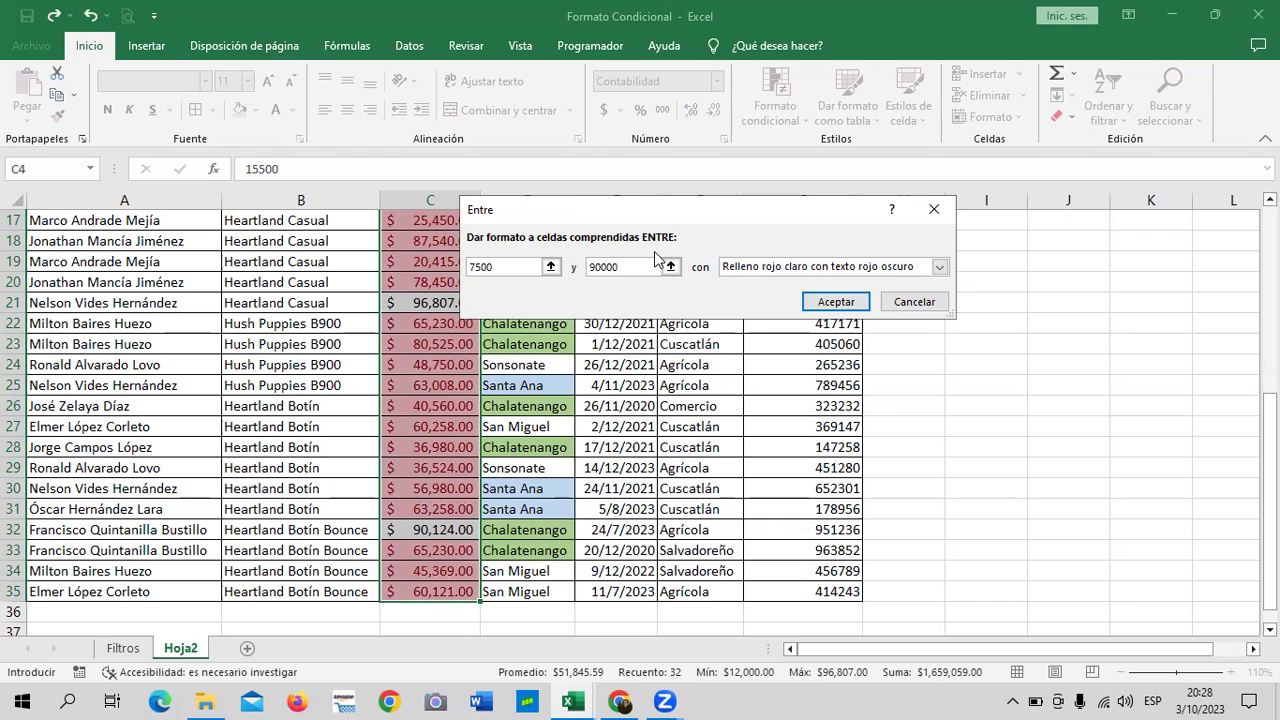
click(478, 270)
text(0)
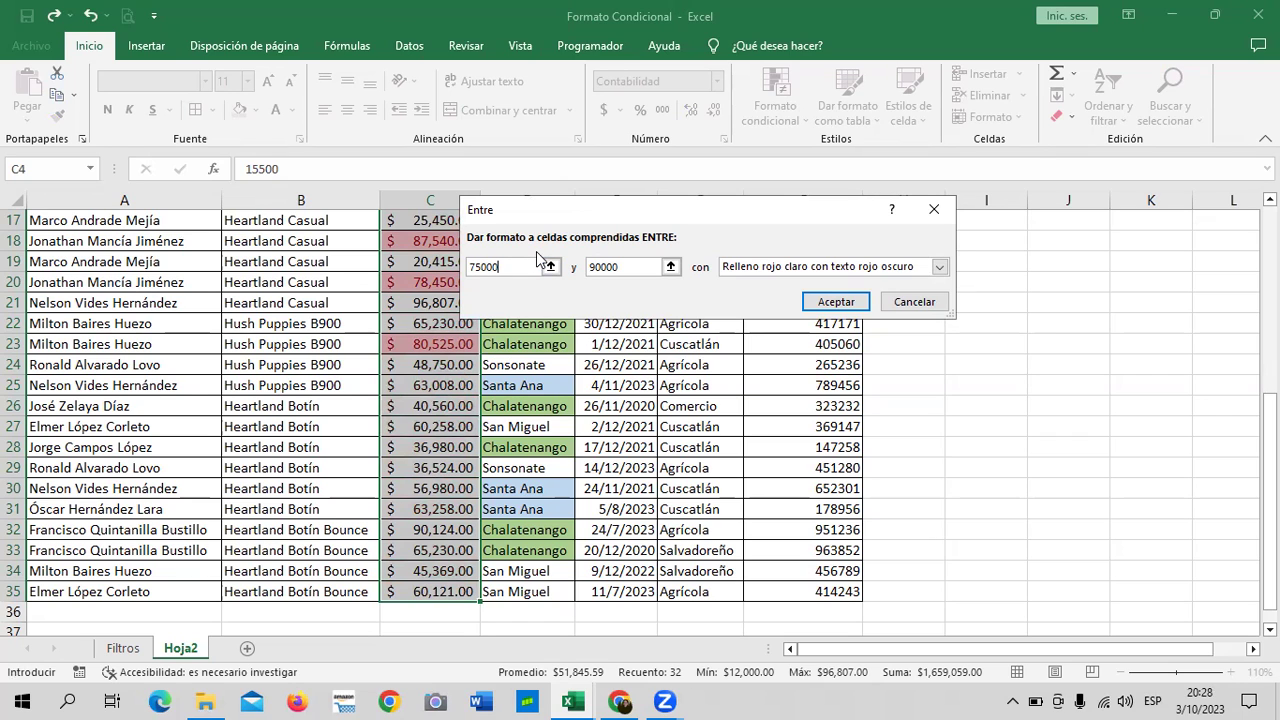
Apply Relleno amarillo con texto amarillo oscuro to the rule and review the highlighted amounts.
click(940, 266)
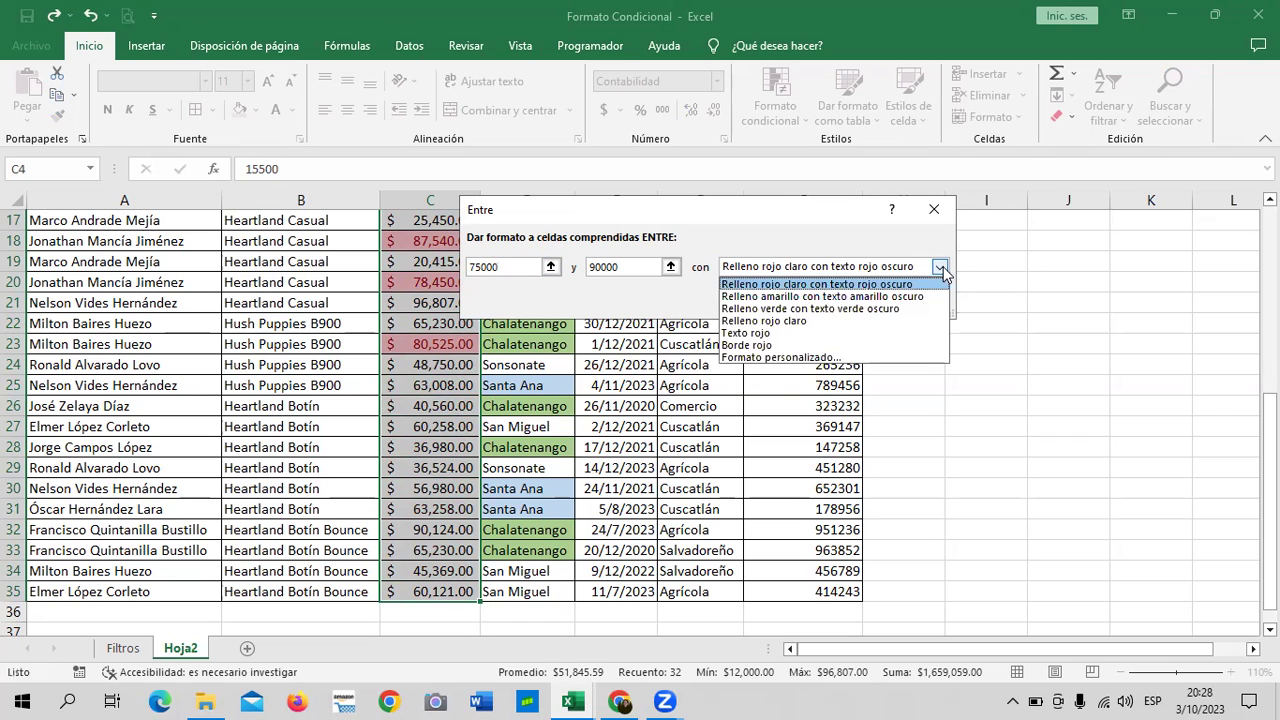
click(815, 297)
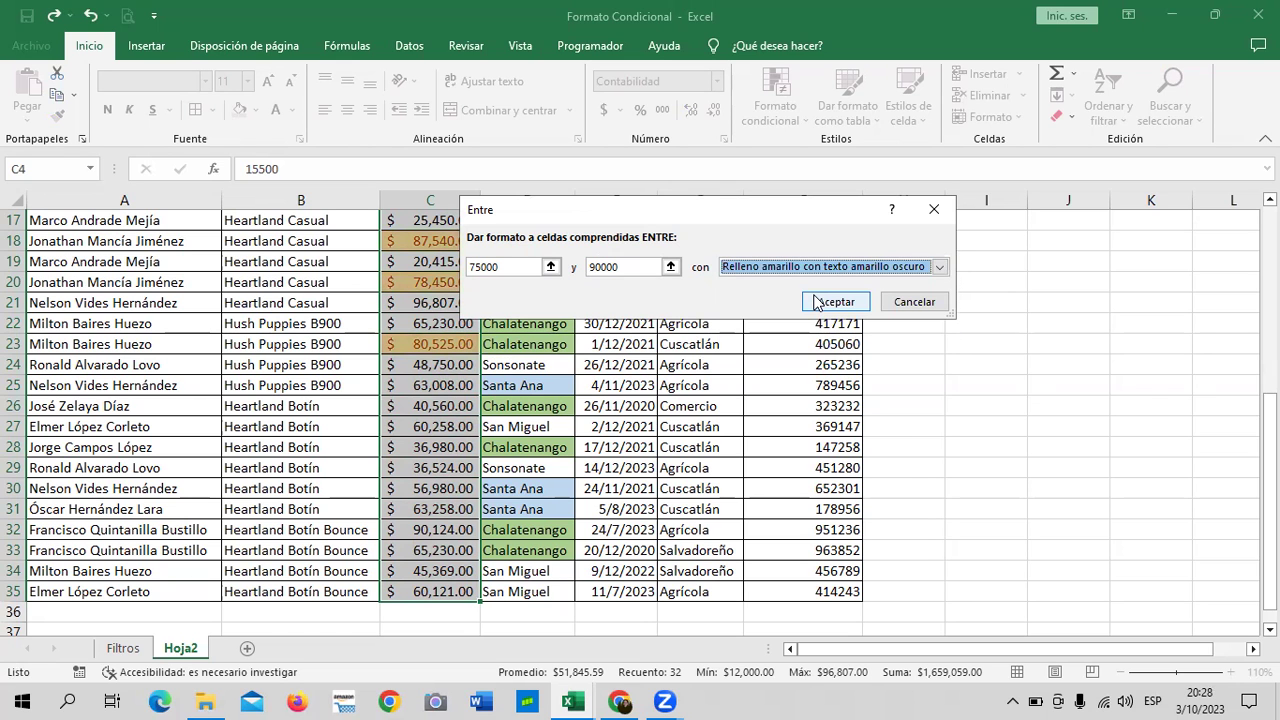
click(818, 302)
click(980, 337)
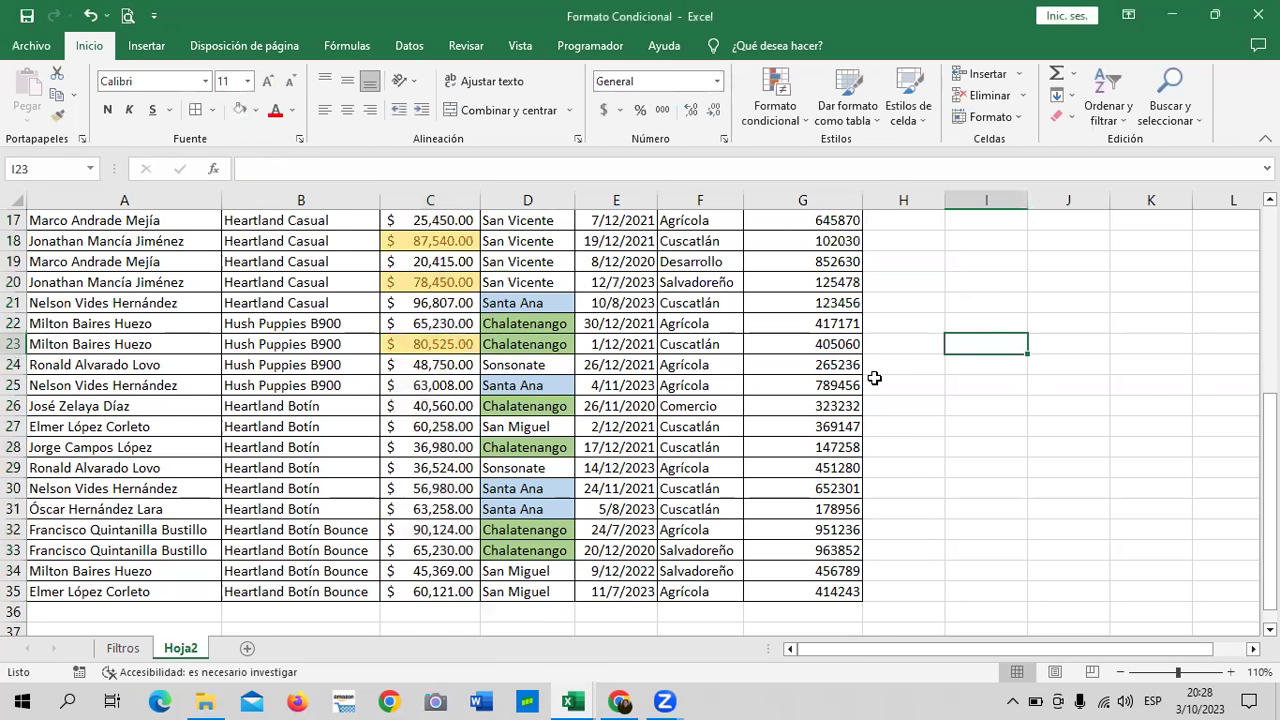
scroll(871, 380, up, 4)
scroll(871, 385, up, 2)
scroll(871, 382, down, 2)
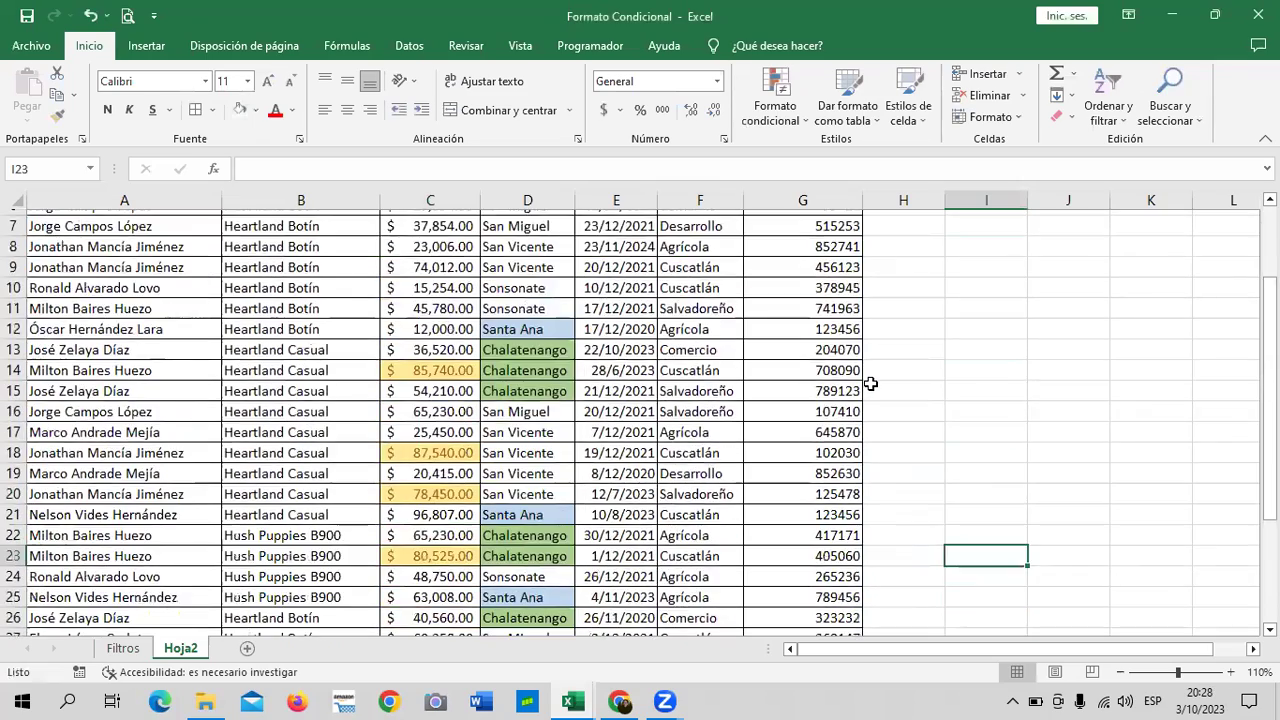
scroll(871, 380, down, 2)
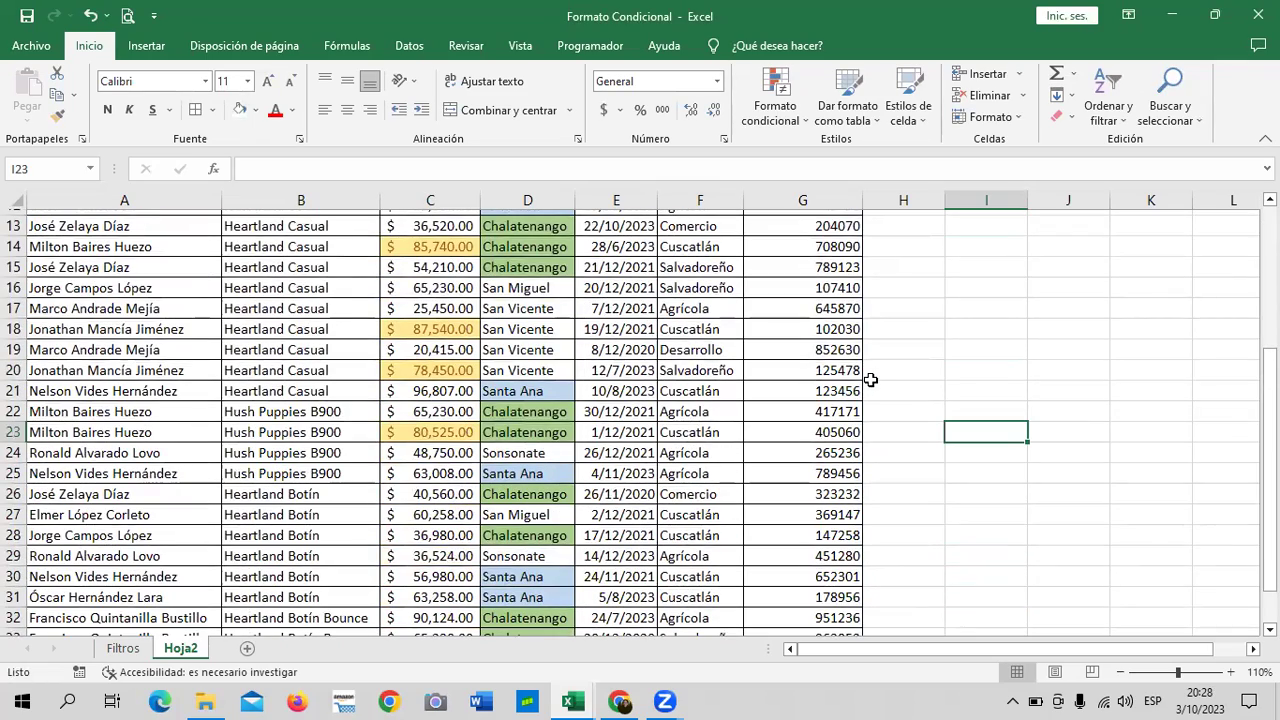
scroll(871, 380, up, 2)
scroll(871, 380, up, 2)
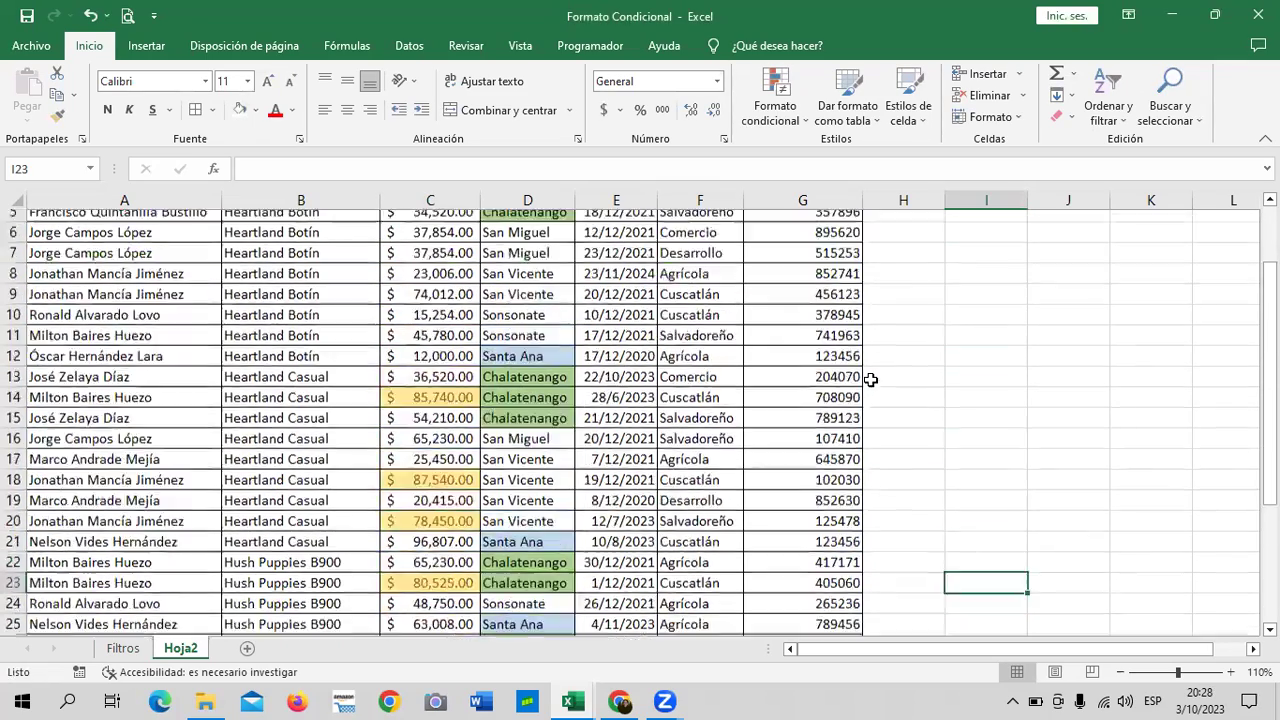
scroll(871, 380, down, 2)
scroll(871, 380, down, 1)
scroll(869, 375, down, 1)
scroll(869, 375, down, 1)
scroll(869, 375, down, 2)
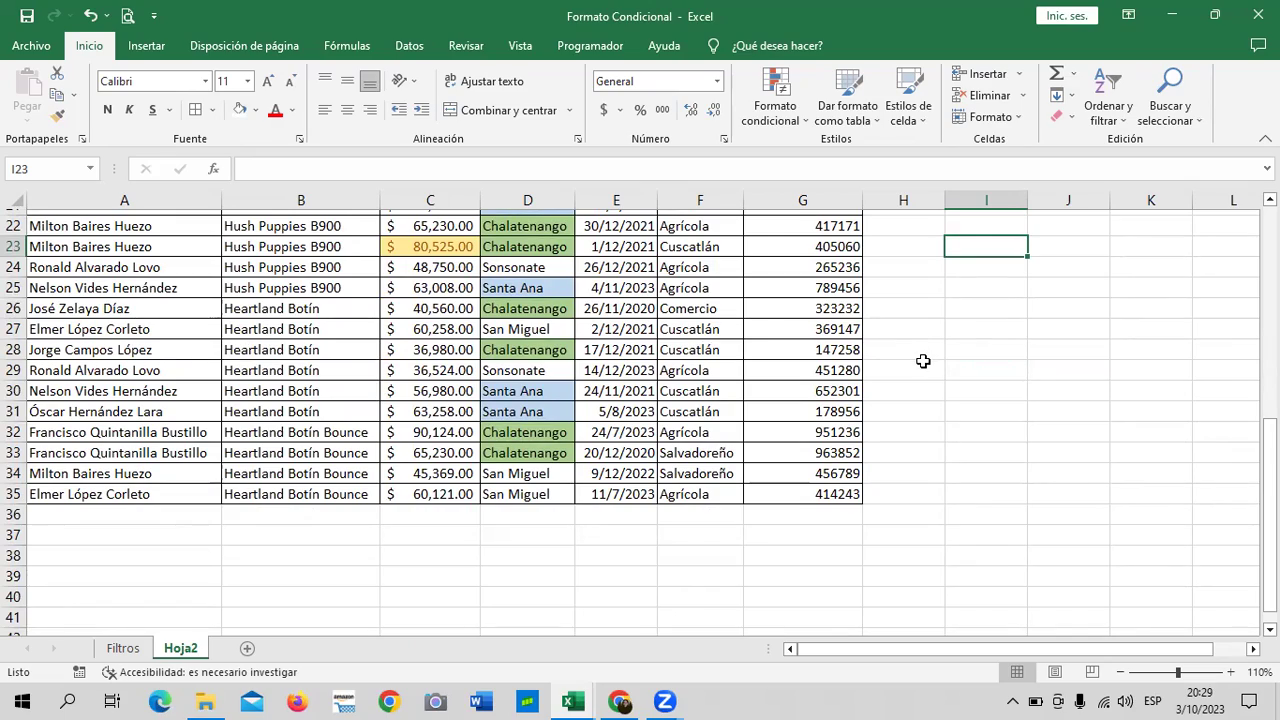
scroll(923, 361, up, 1)
scroll(923, 361, up, 1)
scroll(923, 361, up, 1)
scroll(923, 361, up, 2)
scroll(923, 361, up, 2)
scroll(922, 361, down, 2)
scroll(921, 361, down, 1)
scroll(921, 361, down, 1)
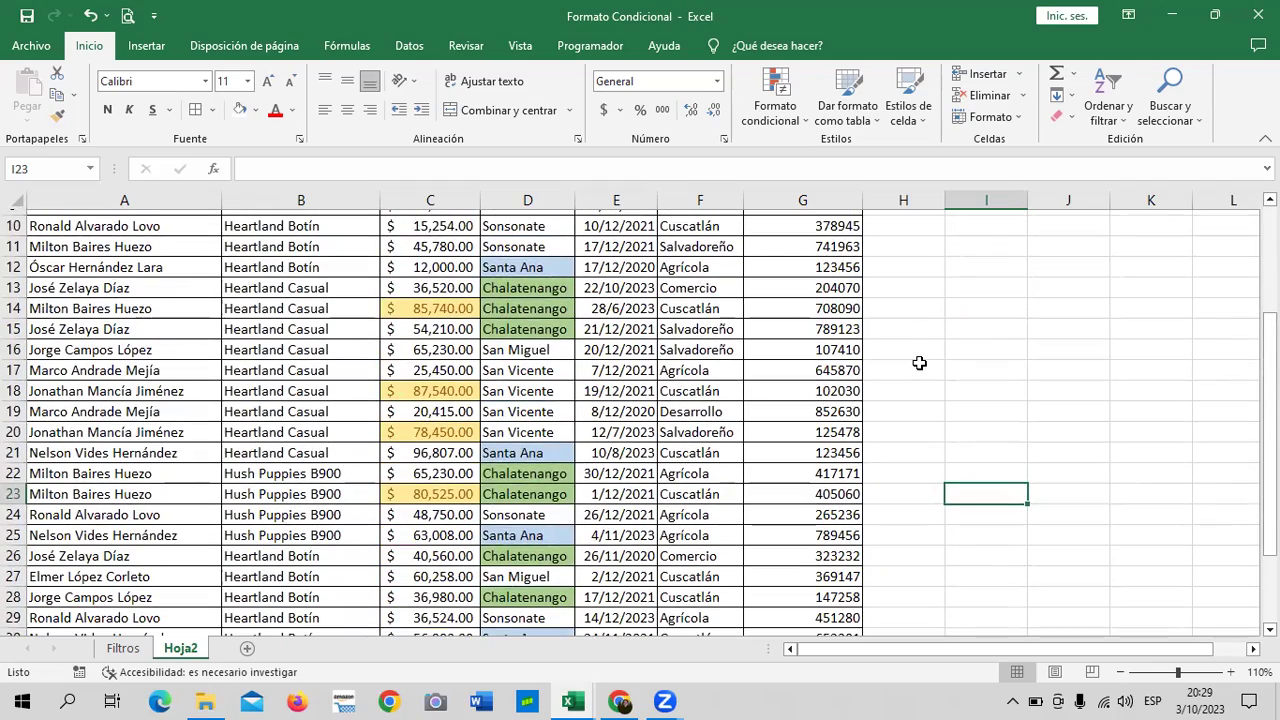
scroll(919, 363, down, 1)
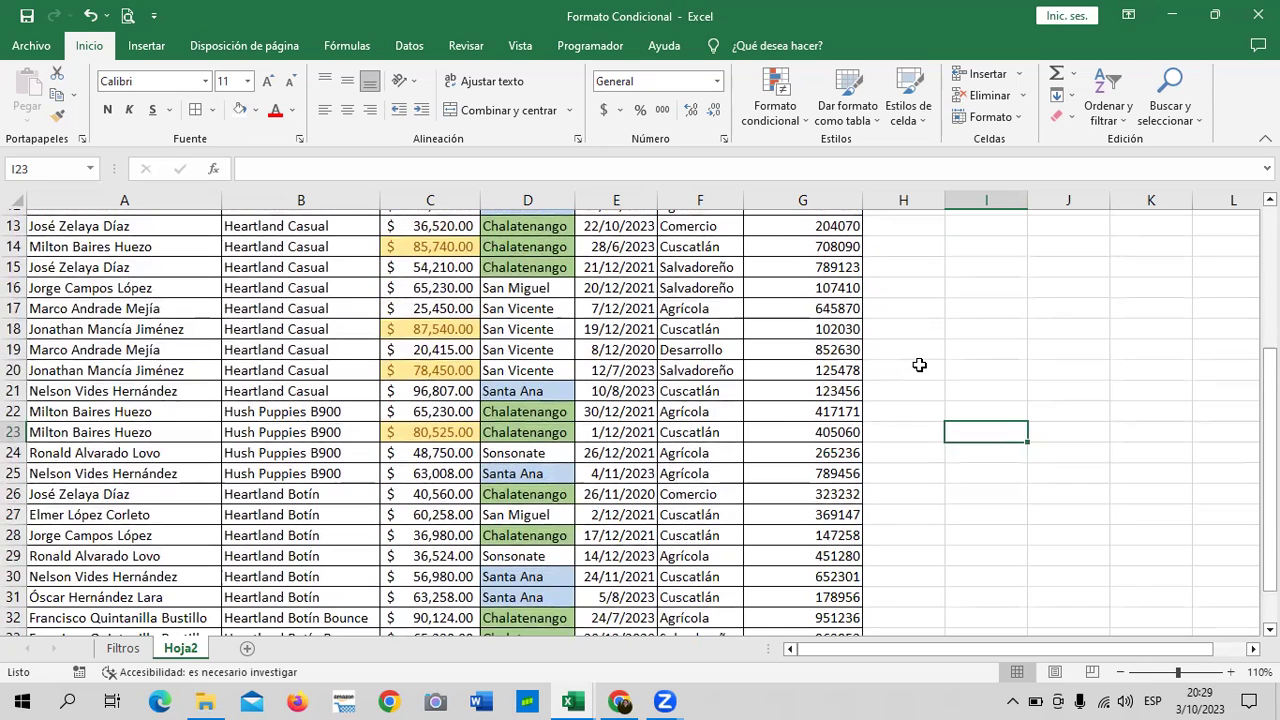
scroll(919, 365, down, 2)
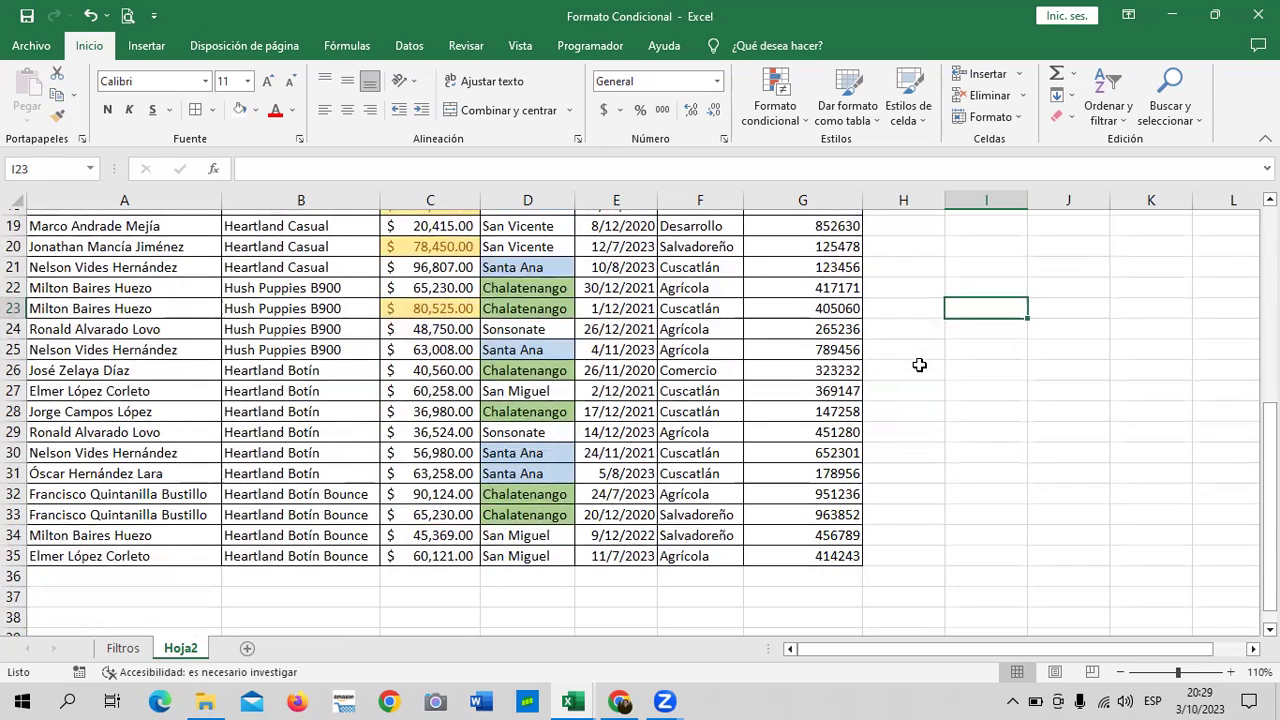
click(425, 497)
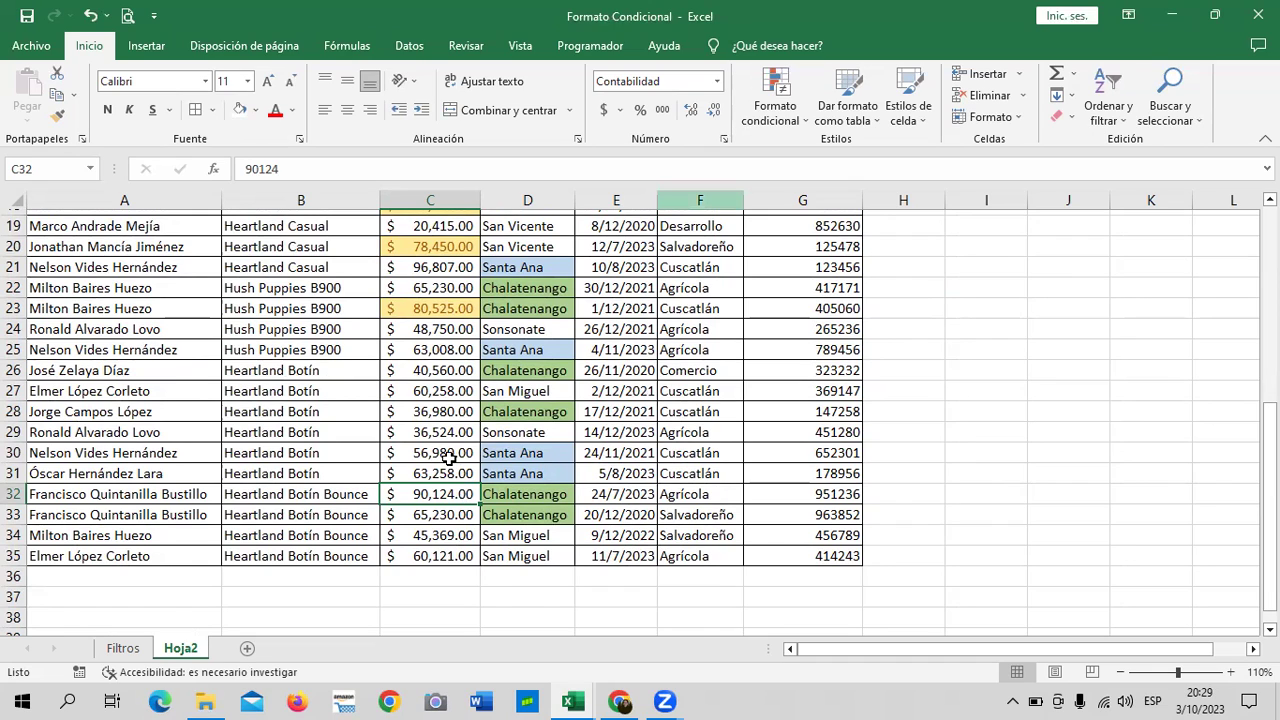
Clear the between-values rules from the Pago cells C4:C35 via Borrar reglas.
scroll(450, 400, up, 6)
mouse_move(443, 287)
mouse_down()
mouse_move(440, 699)
mouse_move(441, 548)
mouse_up()
click(810, 120)
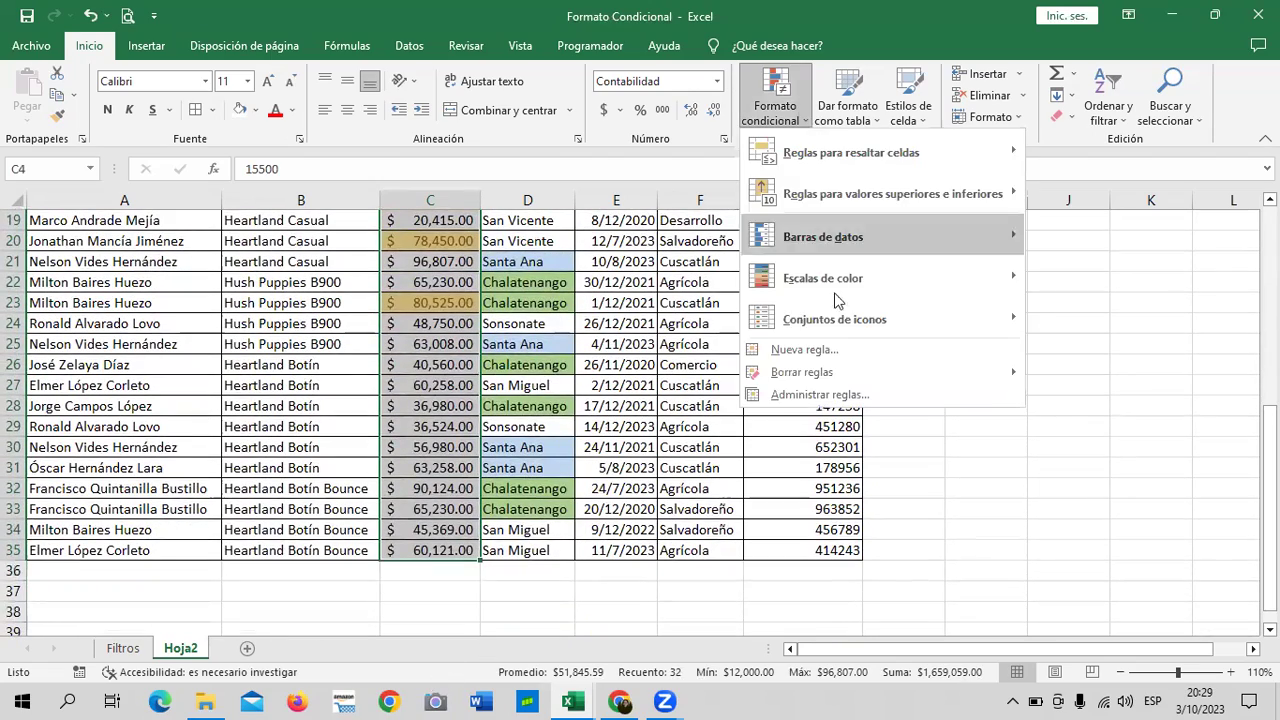
mouse_move(840, 319)
mouse_move(885, 371)
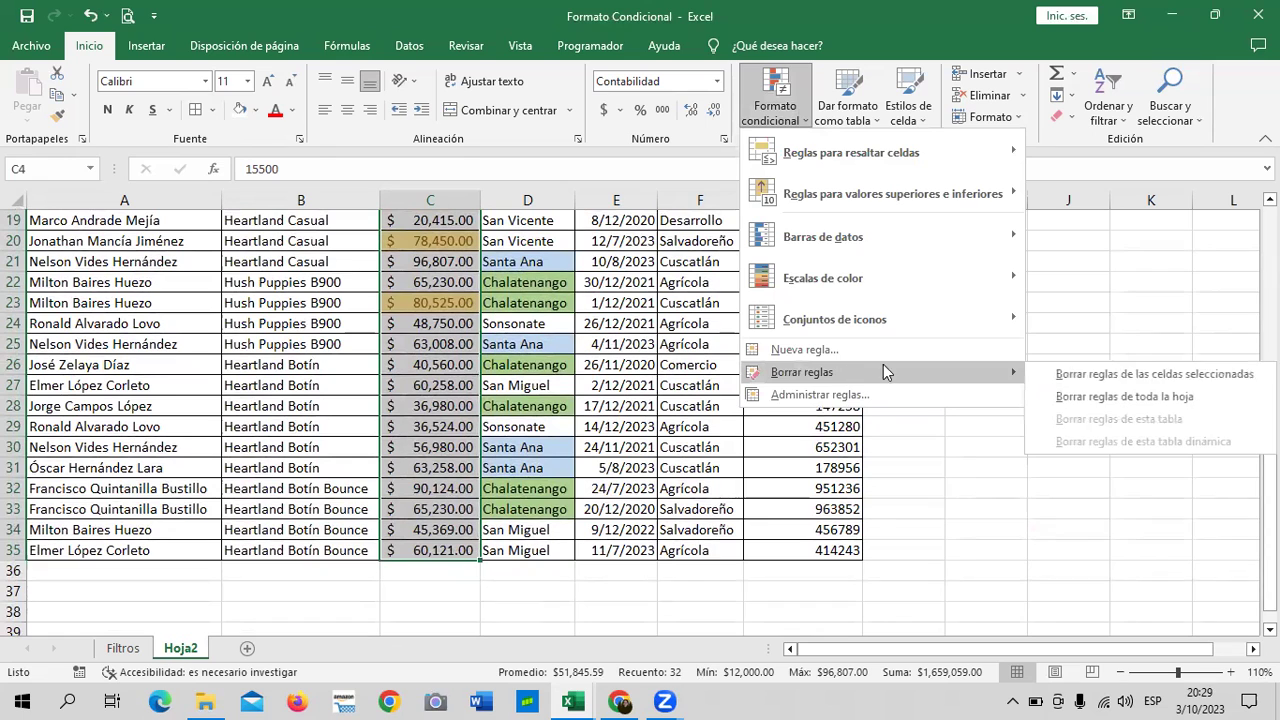
click(1065, 372)
click(790, 118)
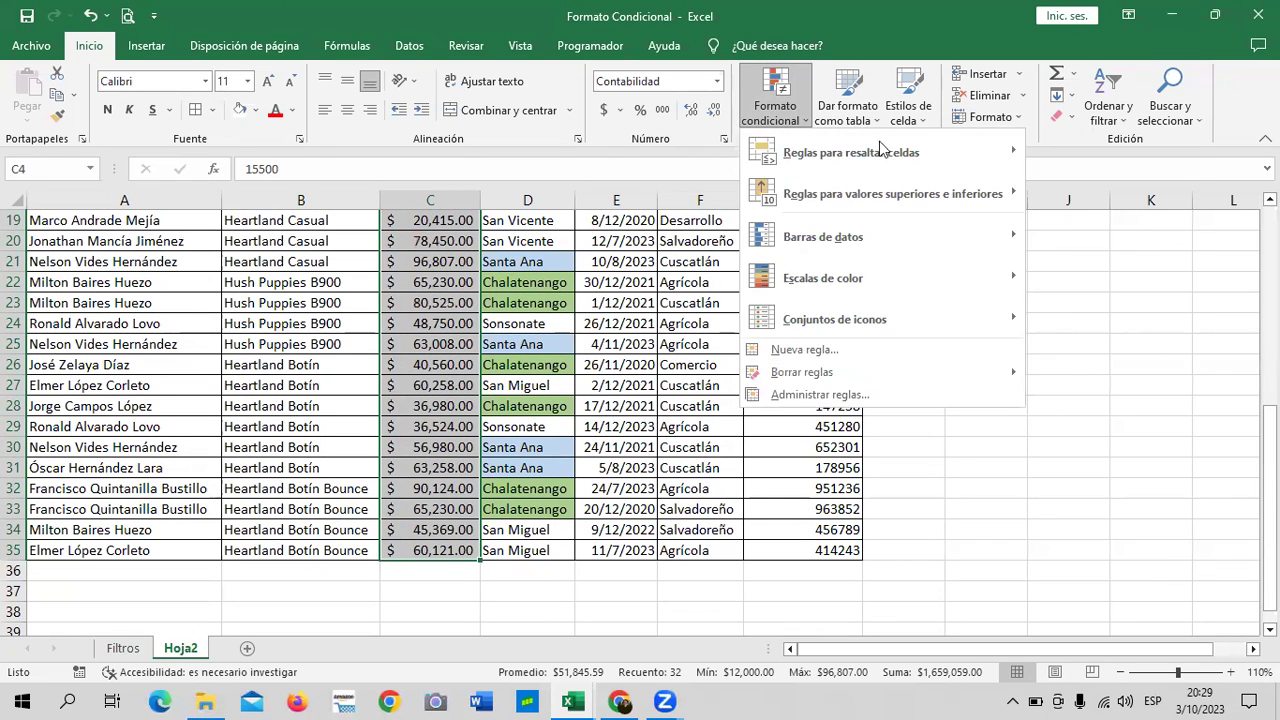
mouse_move(879, 146)
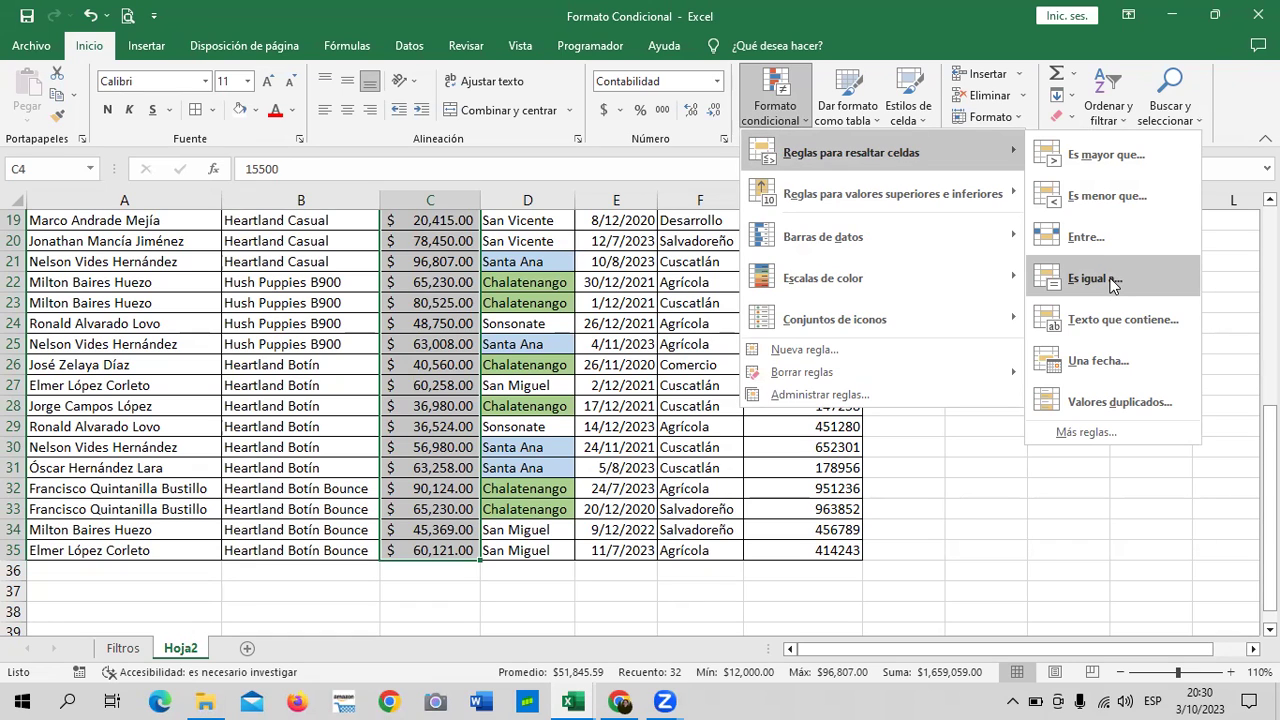
Add a greater-than 85000 rule to the Pago amounts with a custom bright yellow fill.
click(1160, 157)
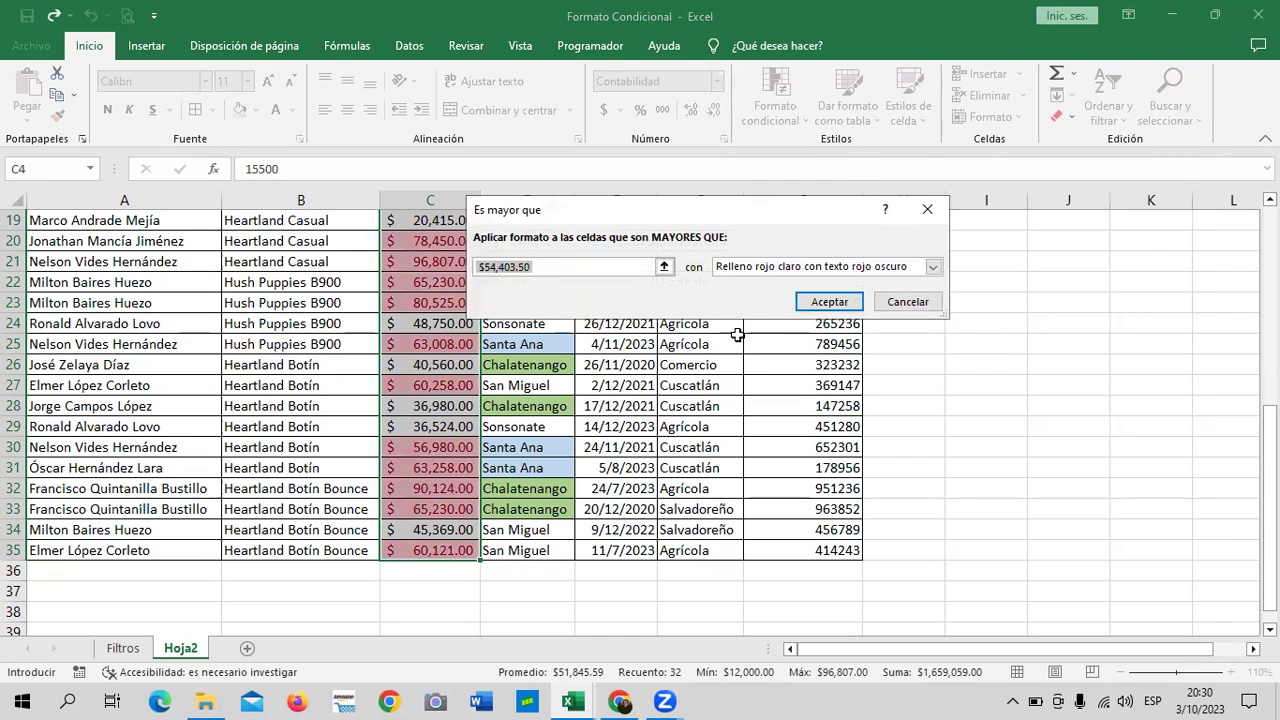
key(BackSpace)
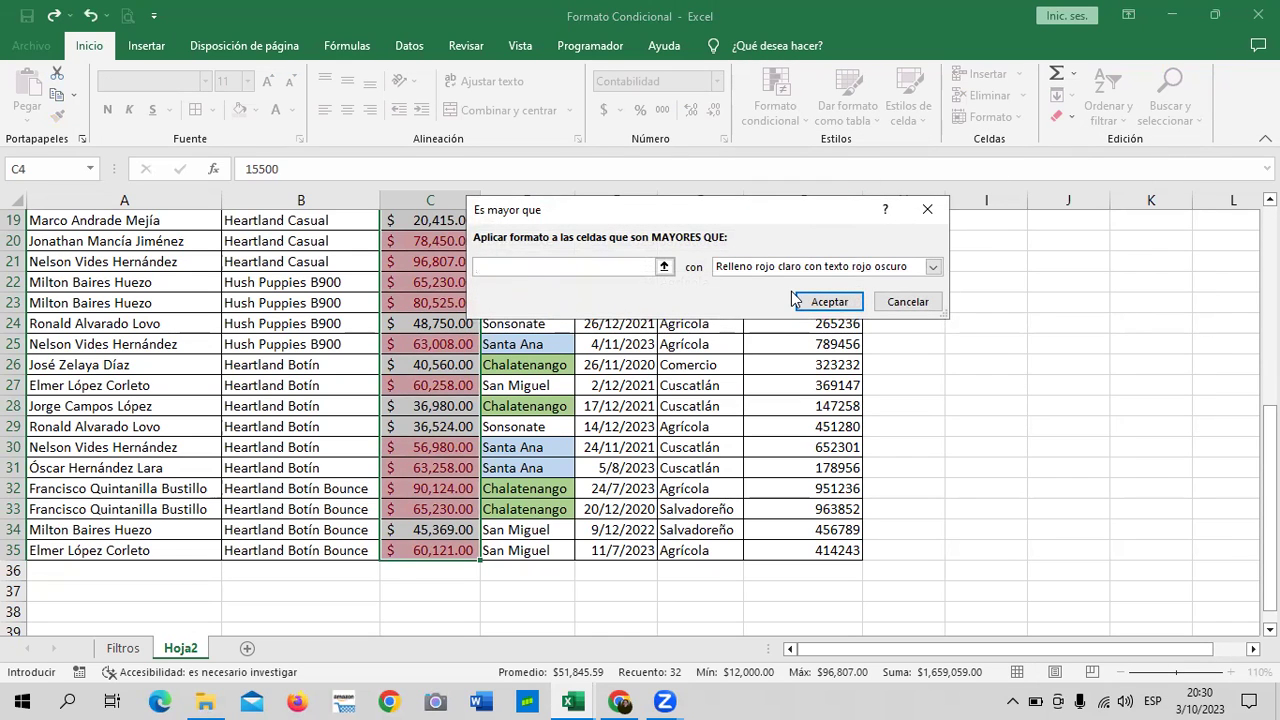
text(85)
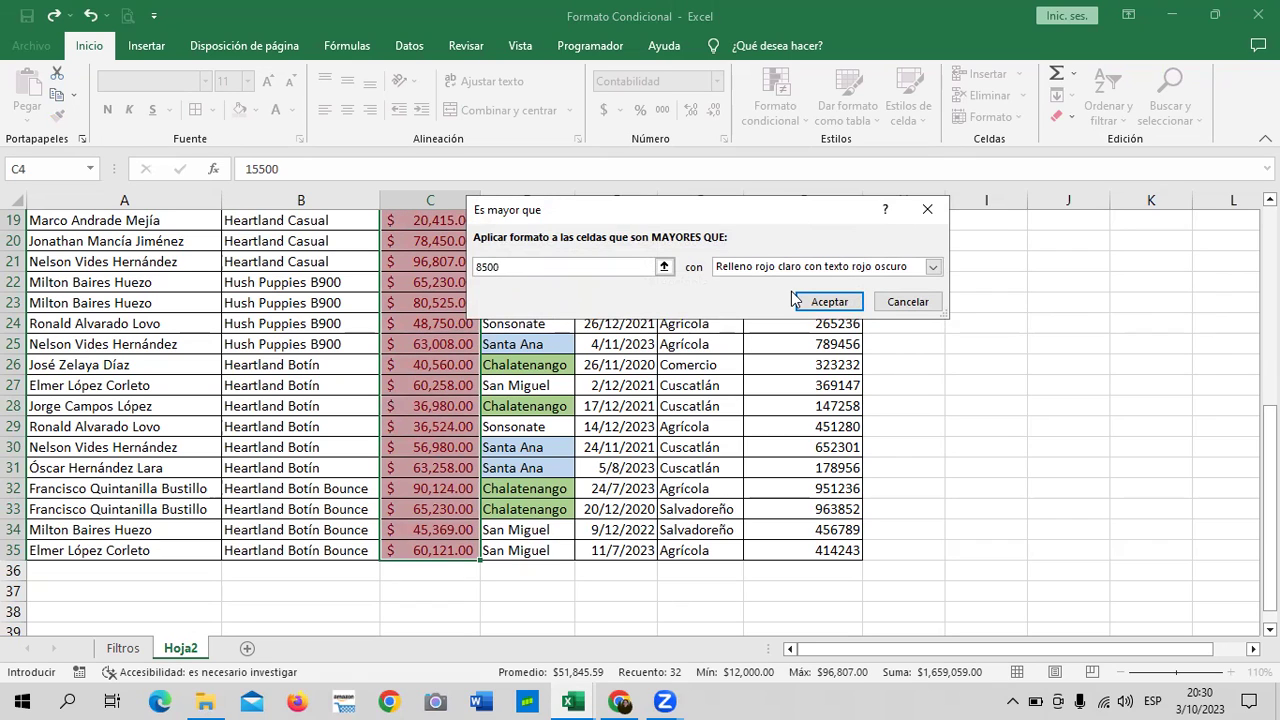
text(0)
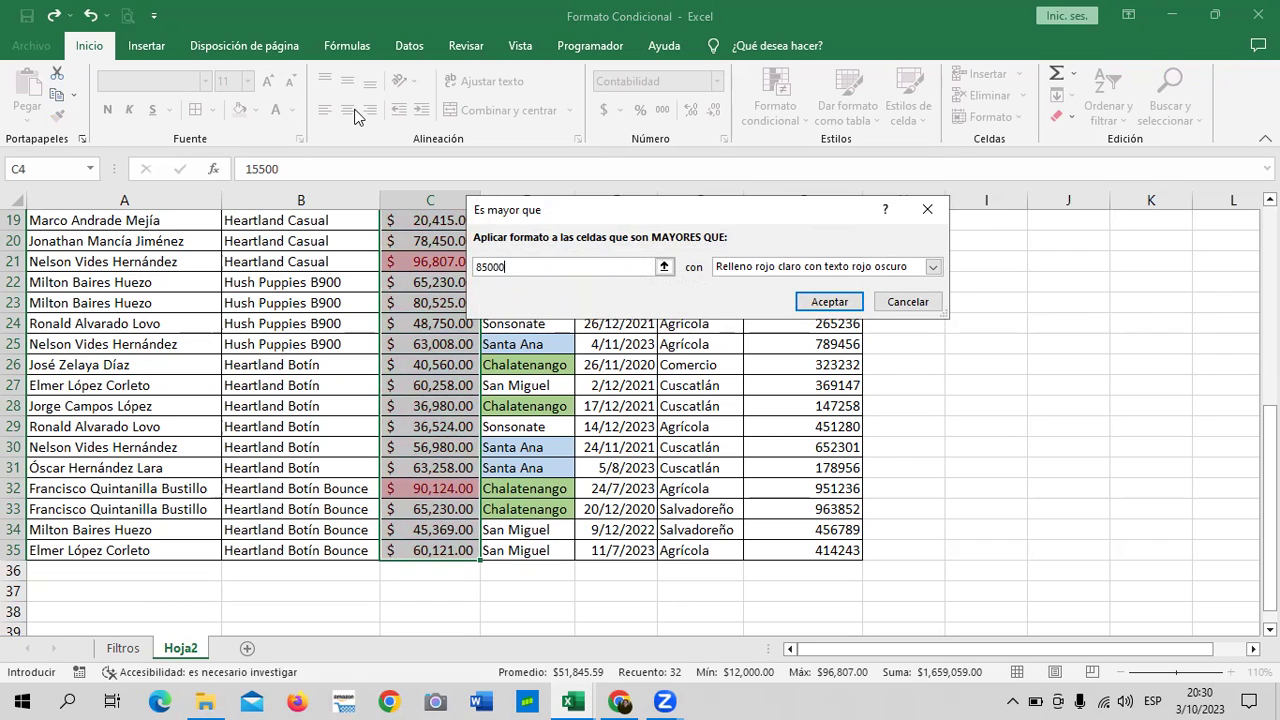
click(932, 267)
click(772, 357)
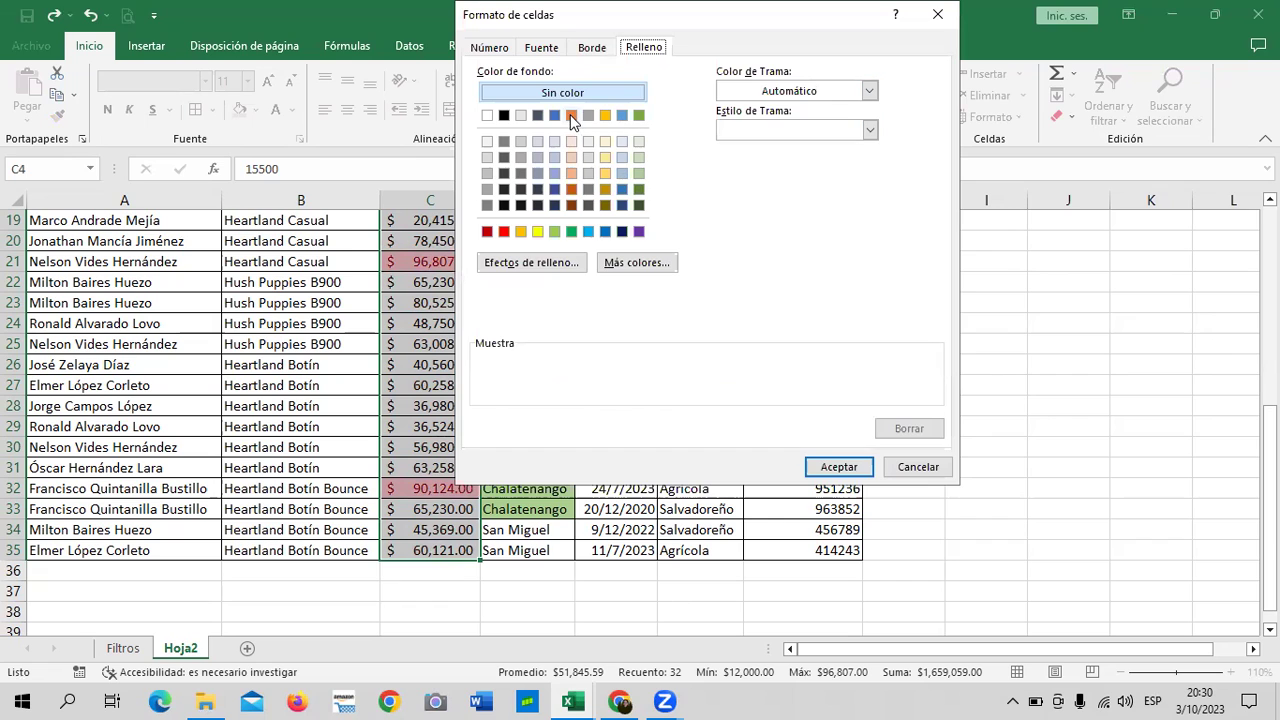
click(537, 232)
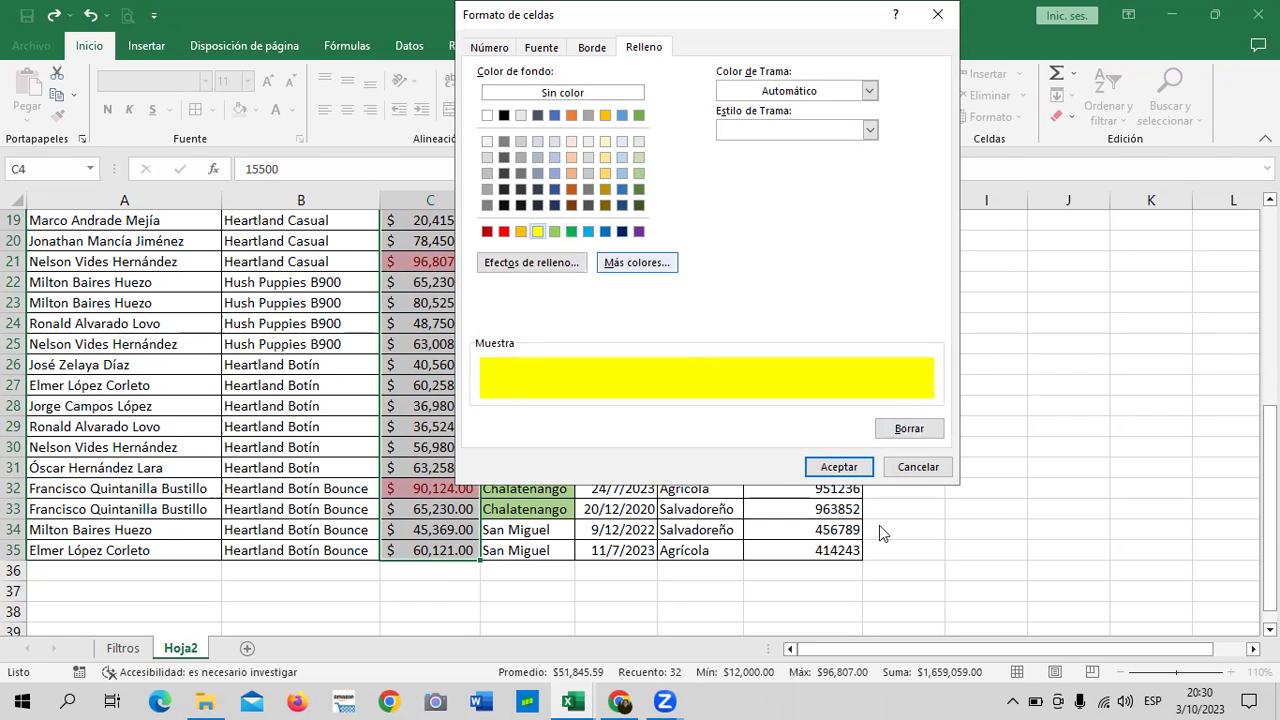
click(838, 467)
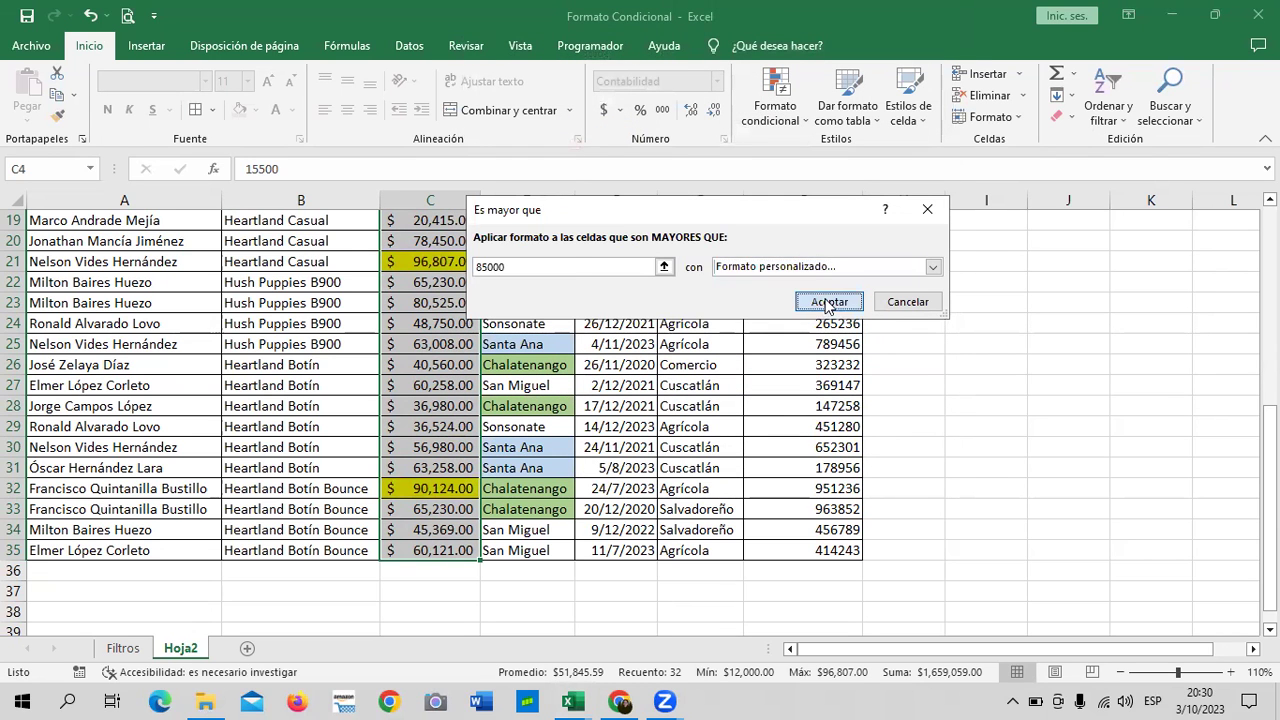
click(829, 301)
Deselect the Pago column and scroll through to check the yellow highlights.
click(975, 385)
scroll(972, 478, up, 4)
scroll(972, 478, up, 2)
scroll(972, 475, down, 3)
scroll(972, 473, down, 3)
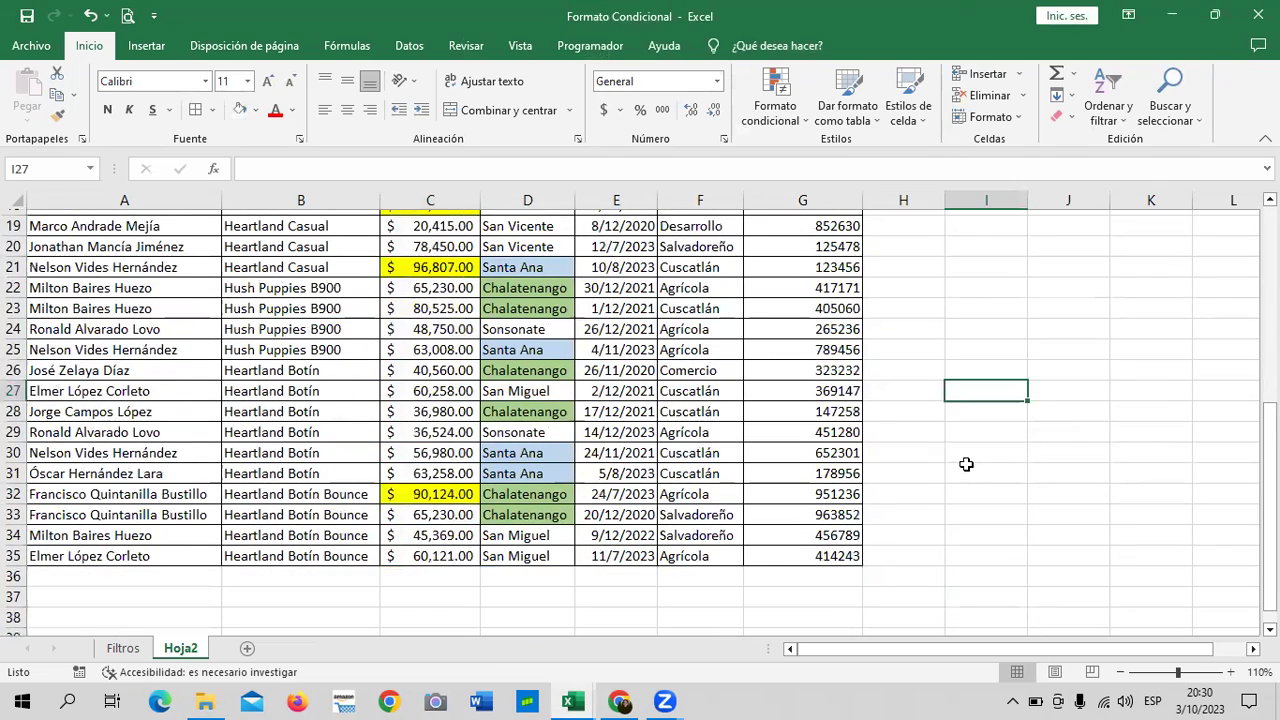
Select the Fecha dates from row 4 through row 35.
scroll(950, 463, up, 6)
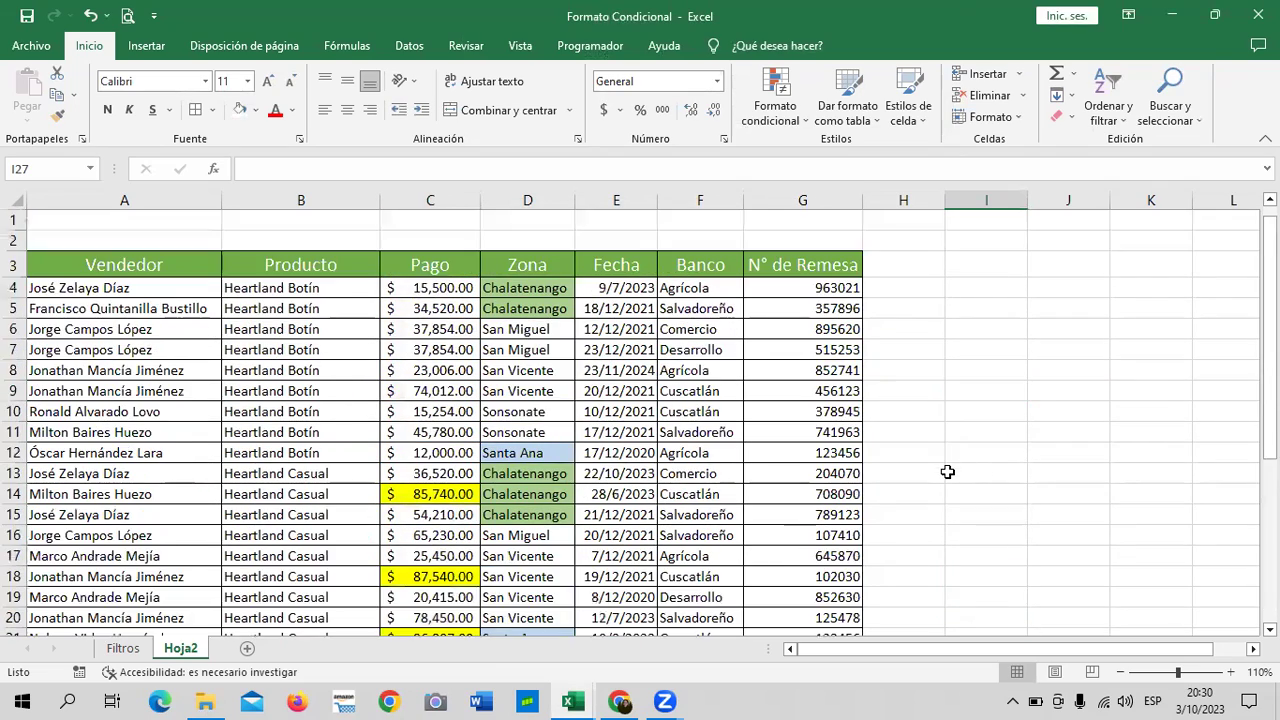
click(1120, 393)
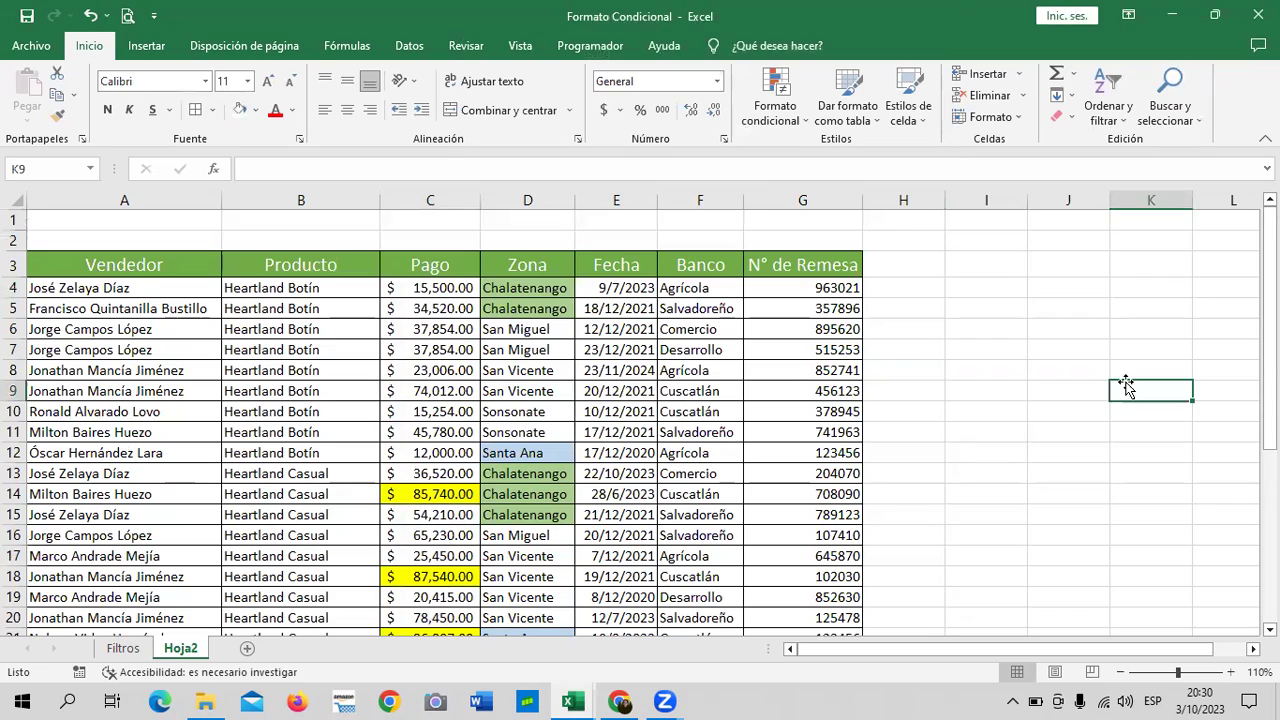
drag(610, 287, 632, 698)
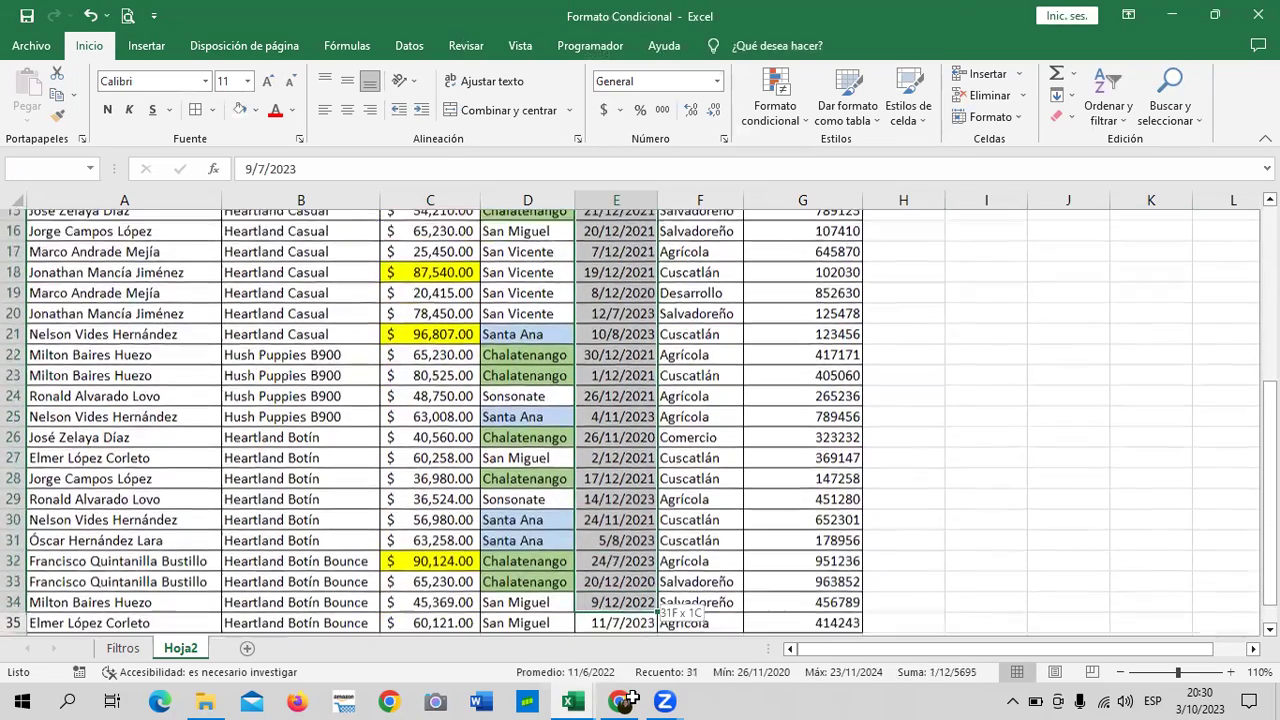
drag(632, 608, 636, 571)
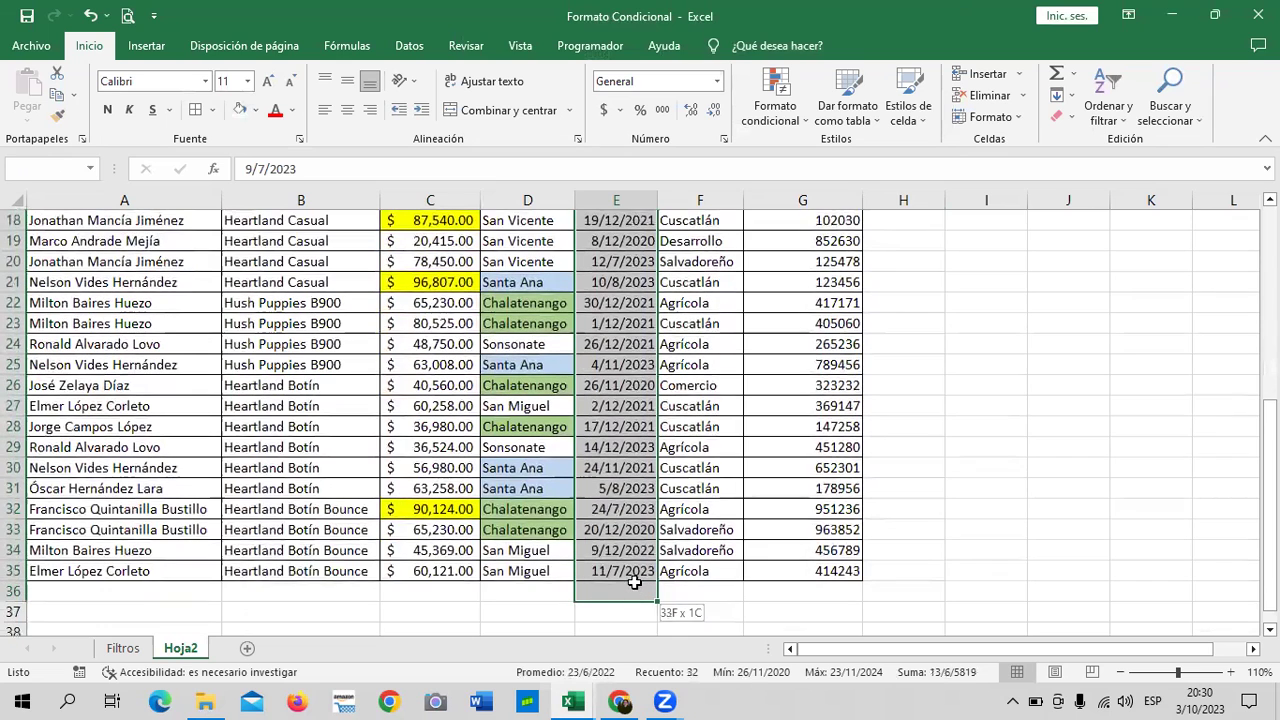
Add a Mes siguiente date rule with Relleno verde con texto verde oscuro.
click(790, 118)
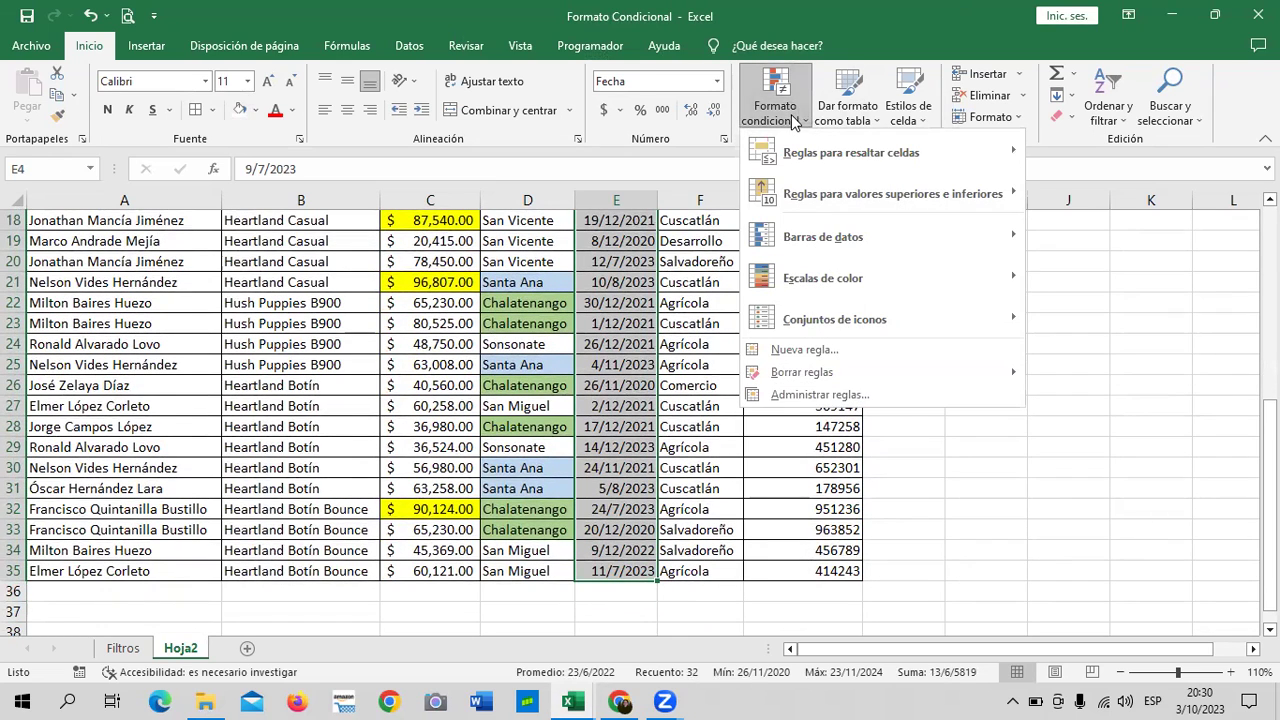
mouse_move(855, 272)
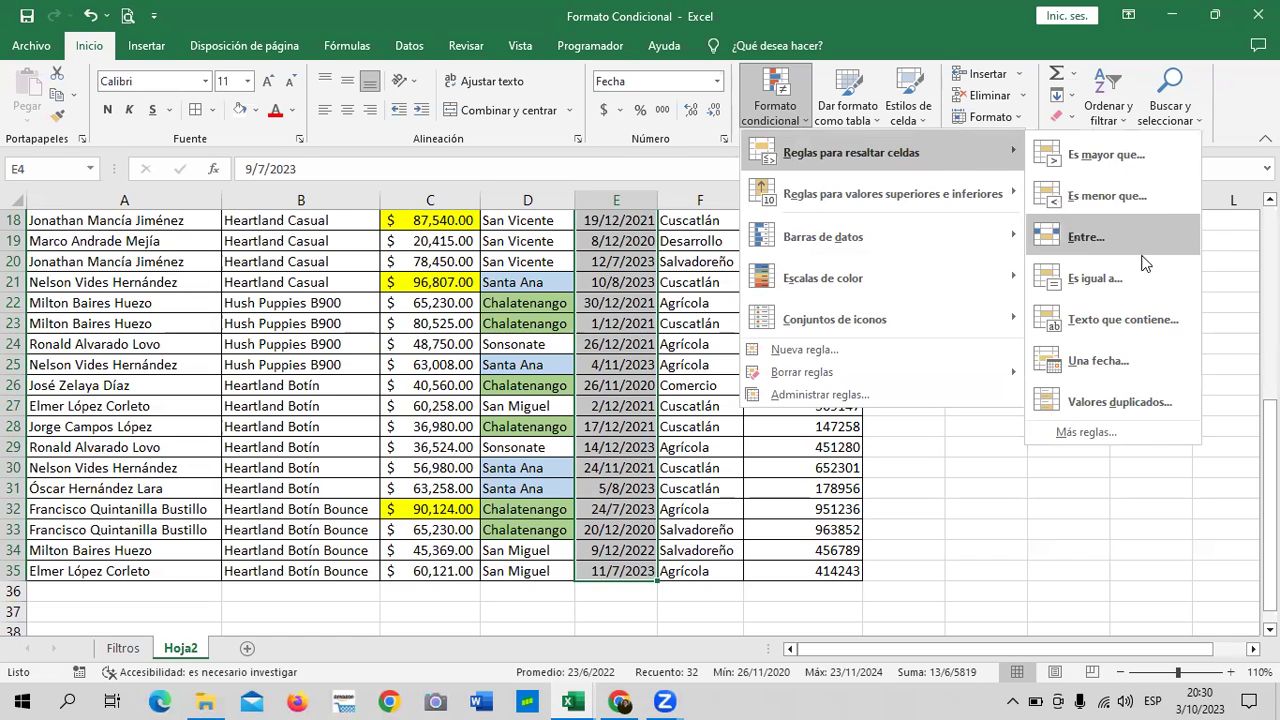
click(1147, 360)
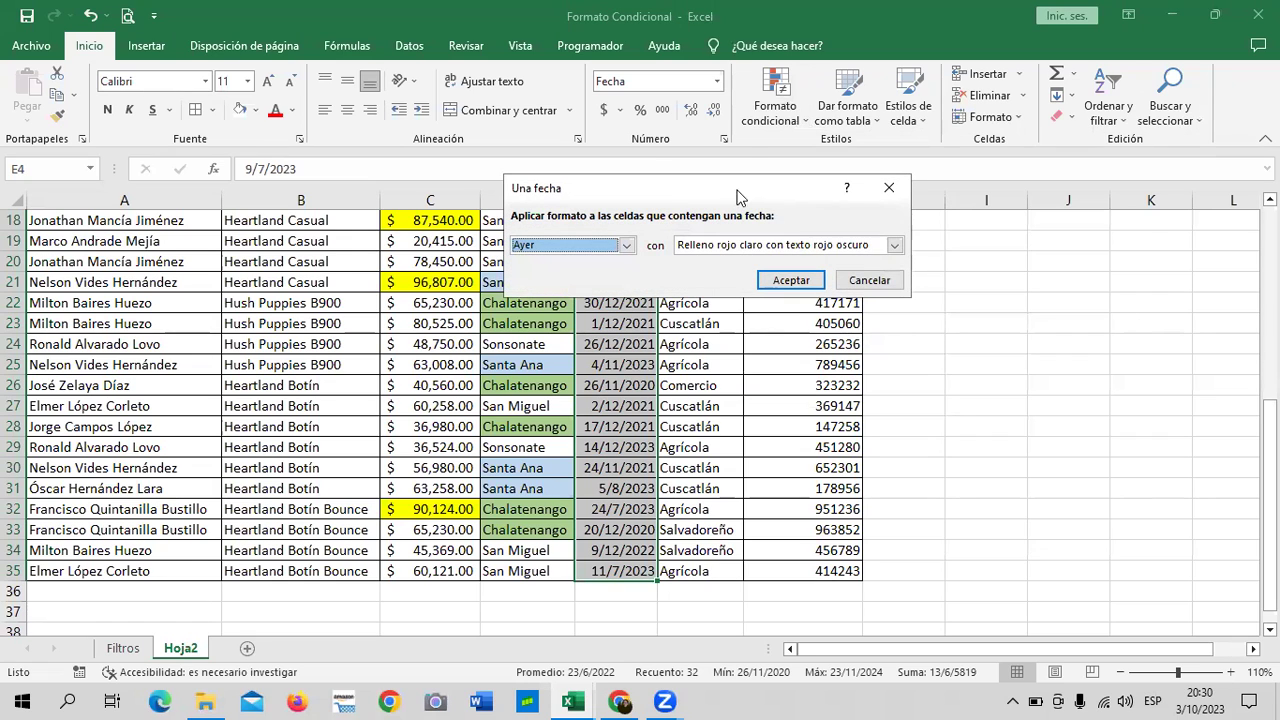
drag(718, 184, 843, 188)
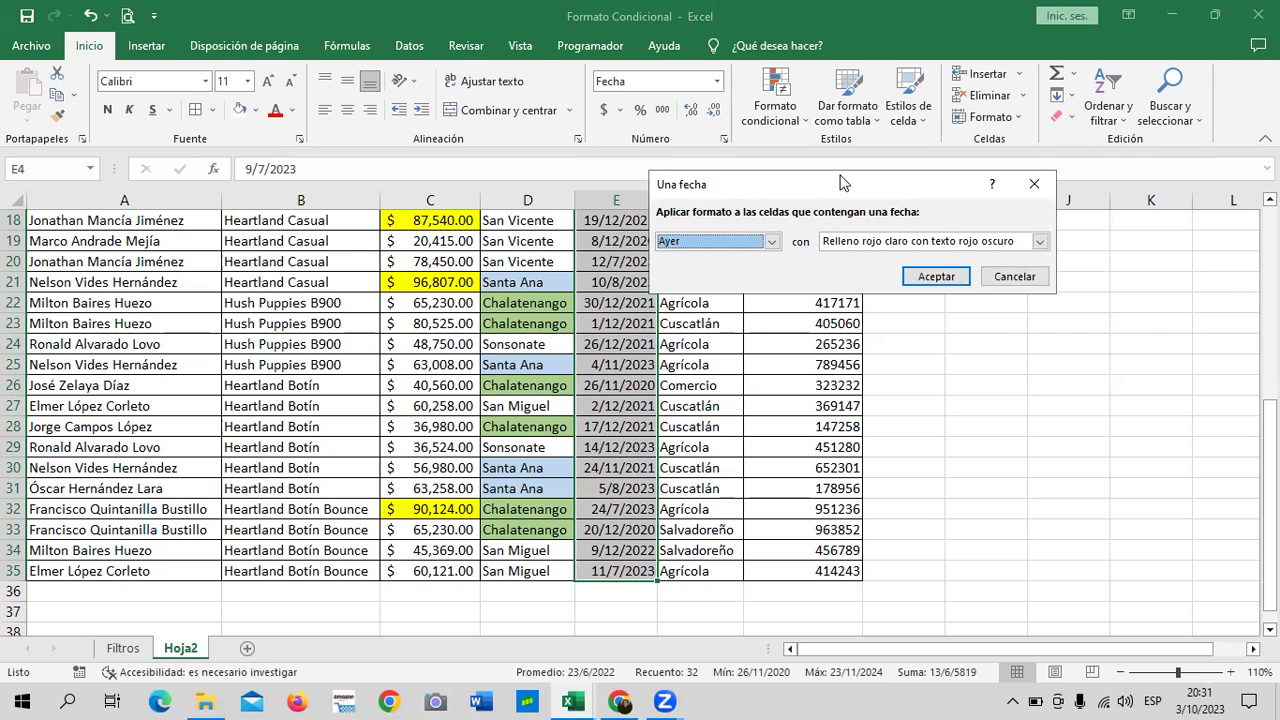
click(772, 242)
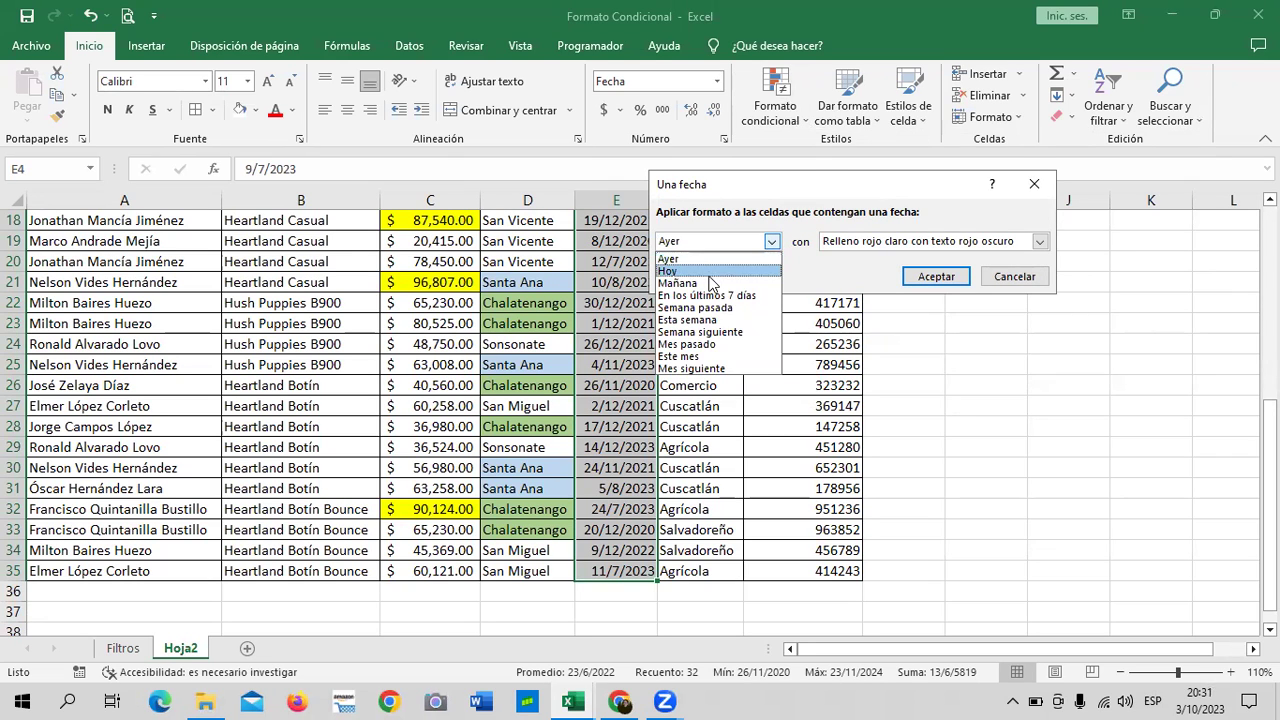
click(735, 368)
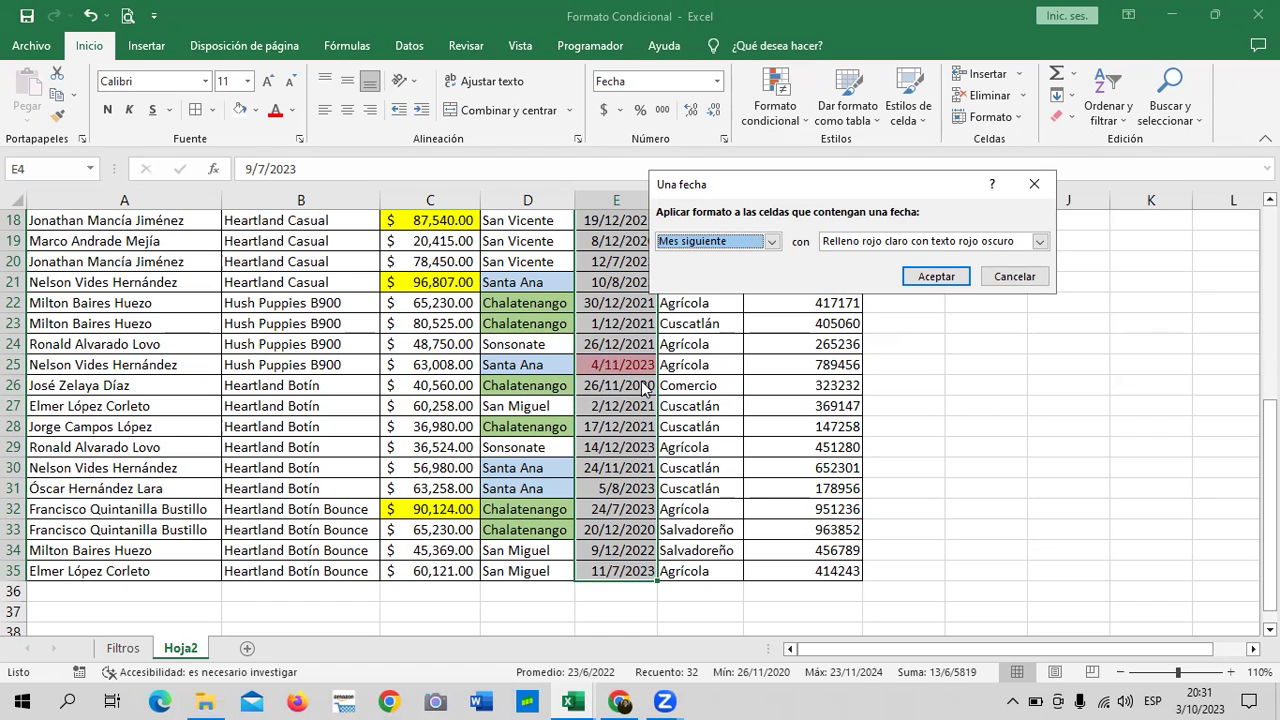
click(1039, 243)
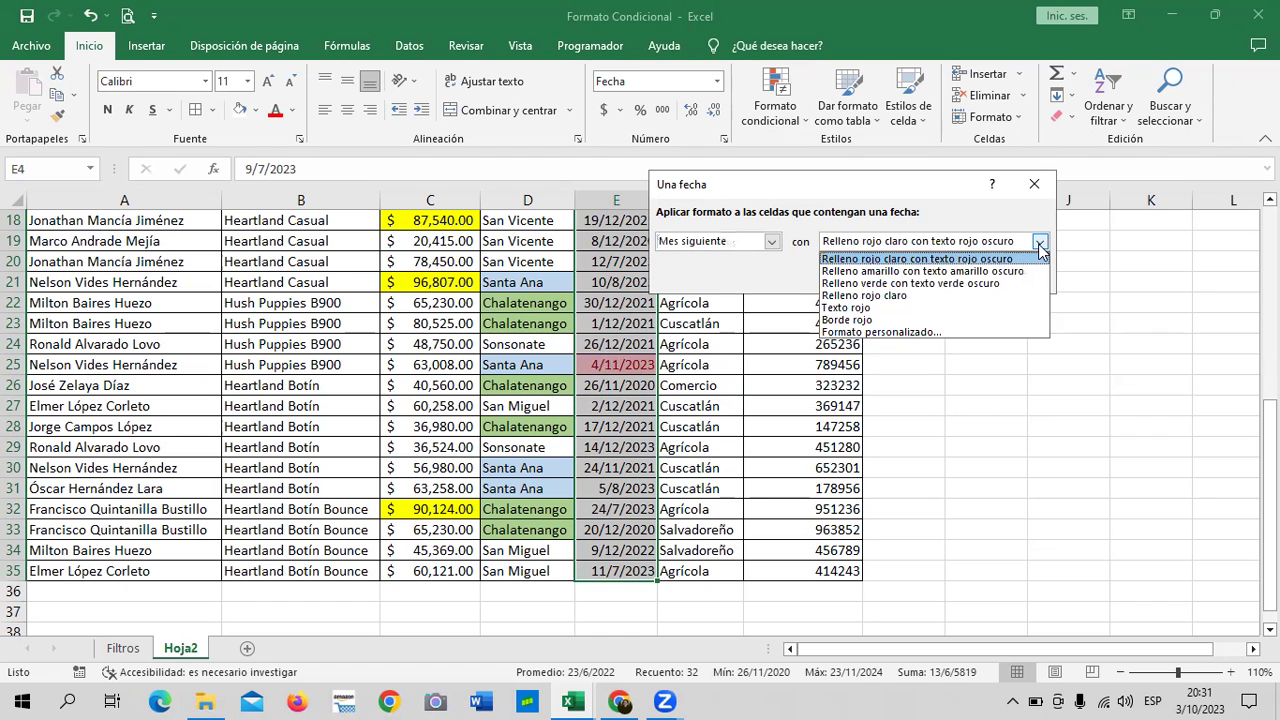
click(944, 283)
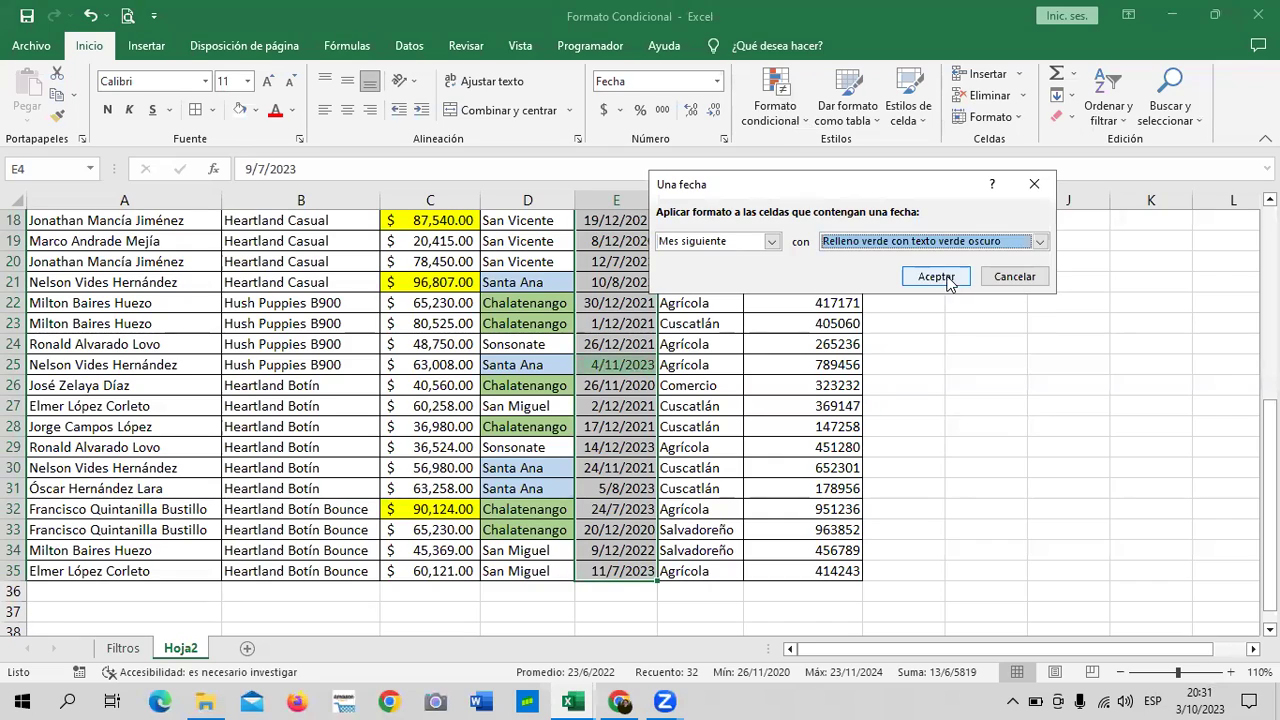
click(946, 281)
Deselect the dates, scroll to check the green highlight, and select cell A4.
click(970, 362)
scroll(958, 391, up, 4)
scroll(949, 423, up, 1)
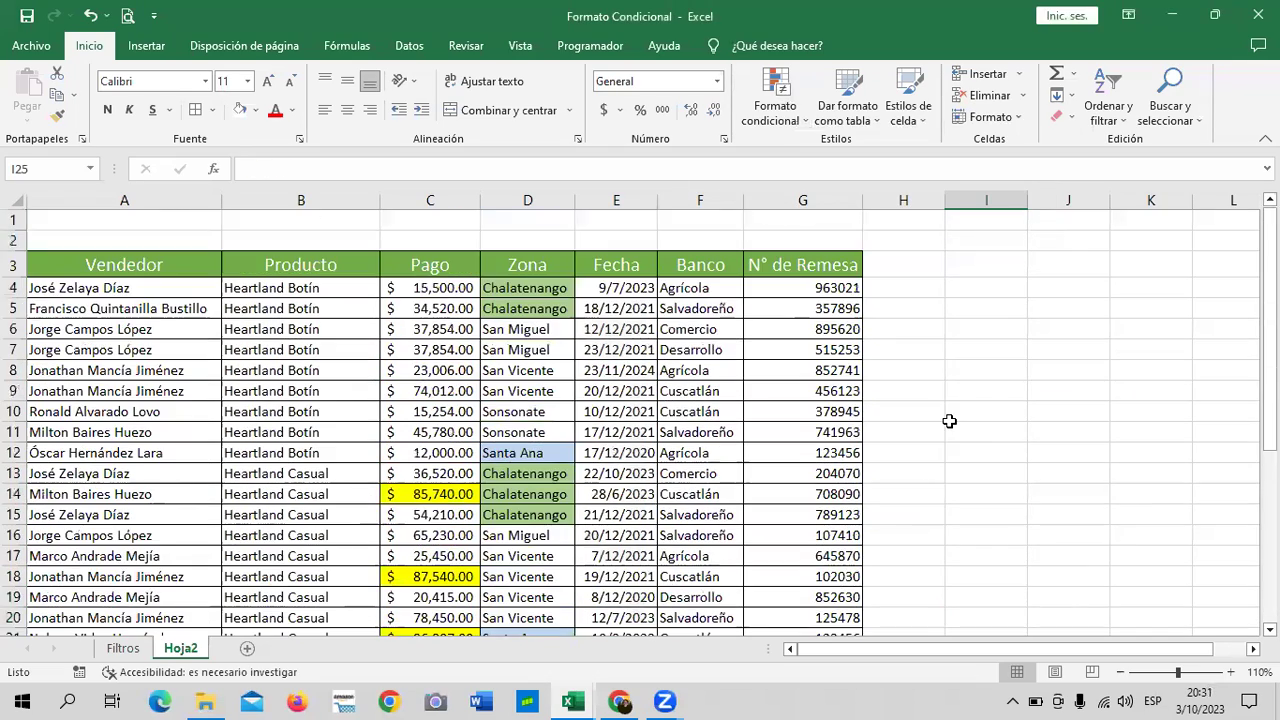
scroll(949, 423, down, 3)
scroll(949, 423, down, 3)
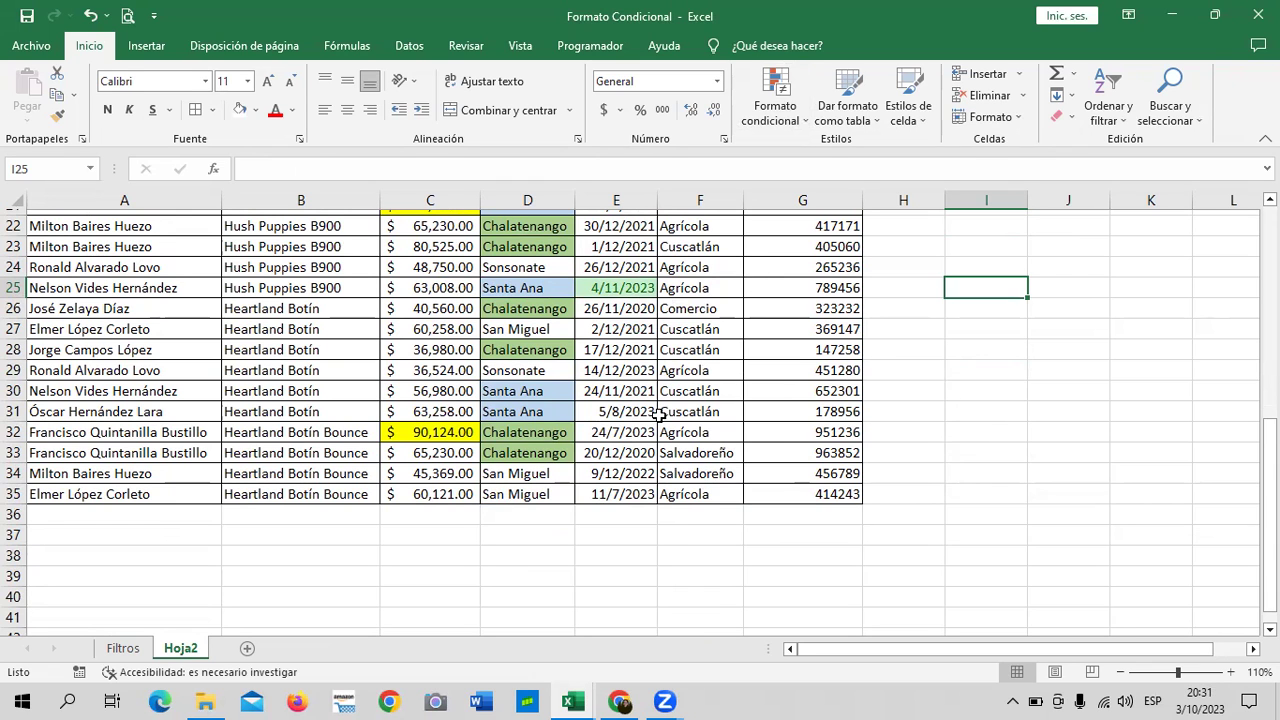
scroll(636, 434, up, 2)
scroll(640, 432, up, 1)
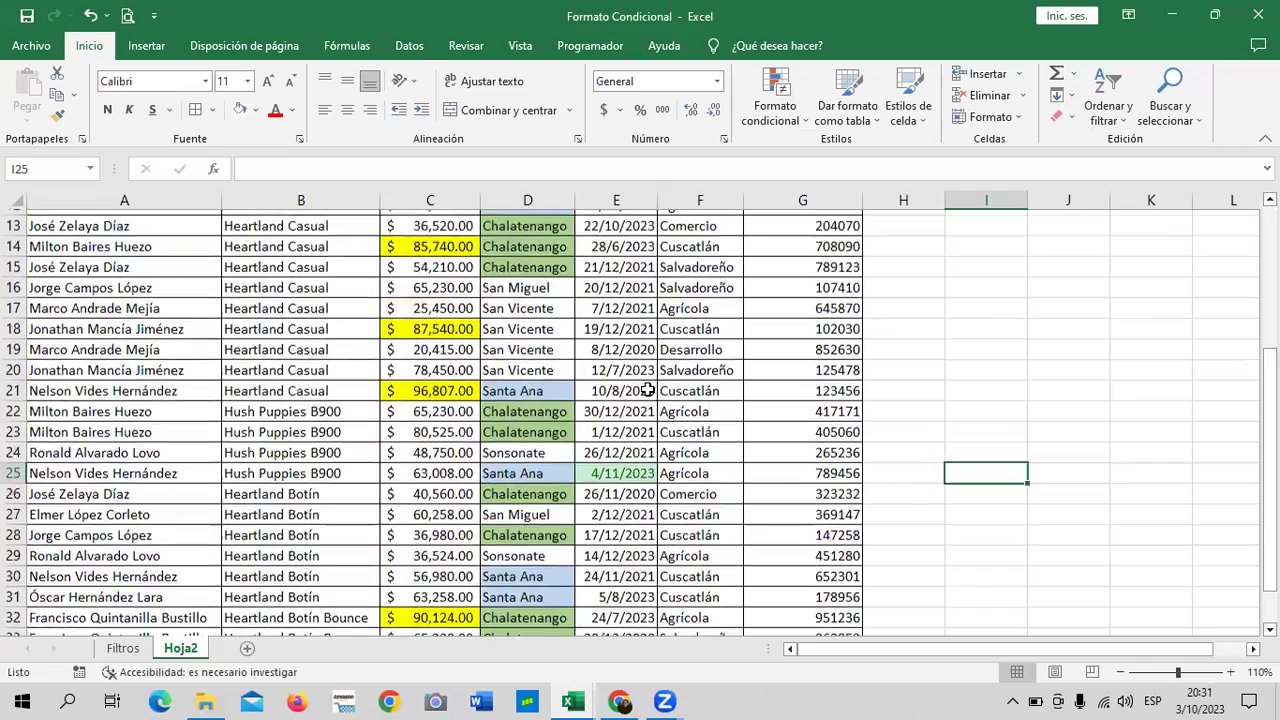
scroll(591, 465, up, 4)
scroll(568, 381, down, 3)
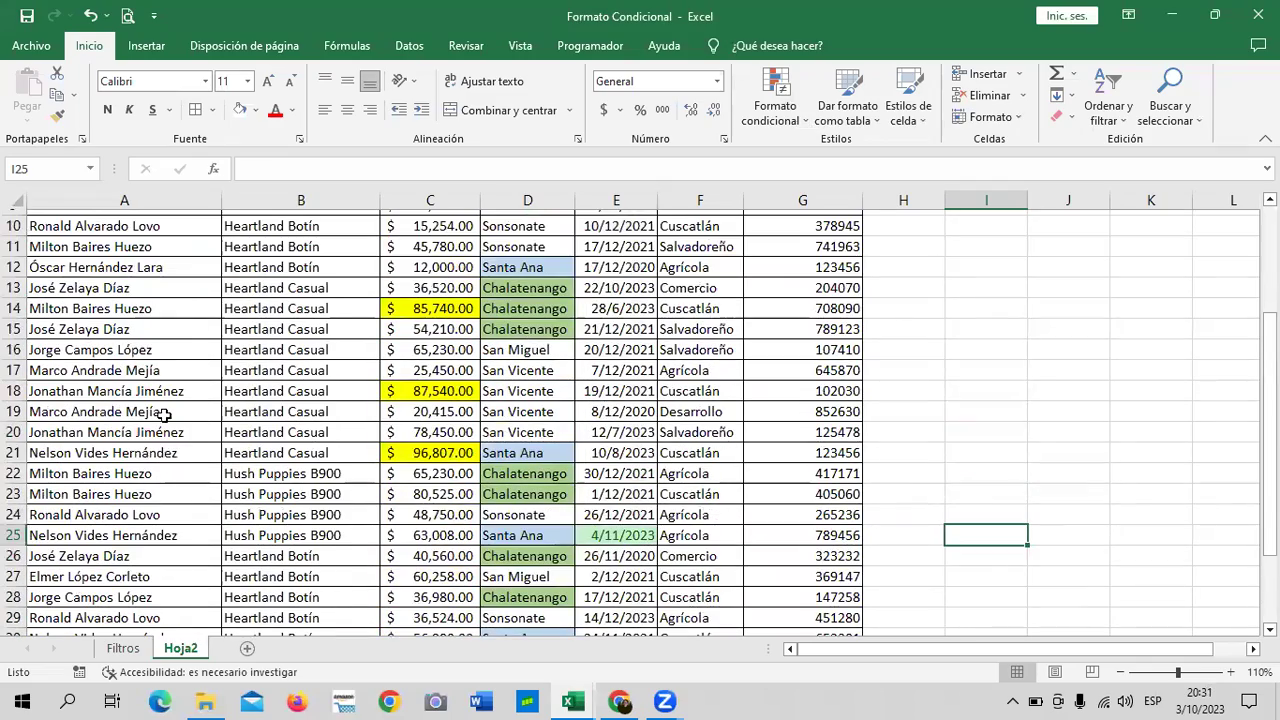
scroll(166, 414, up, 3)
click(150, 288)
Apply a Texto que contiene rule with pale blue fill to Vendedor names A4:A35.
mouse_move(145, 372)
mouse_down()
mouse_move(138, 607)
mouse_move(145, 570)
mouse_up()
click(802, 120)
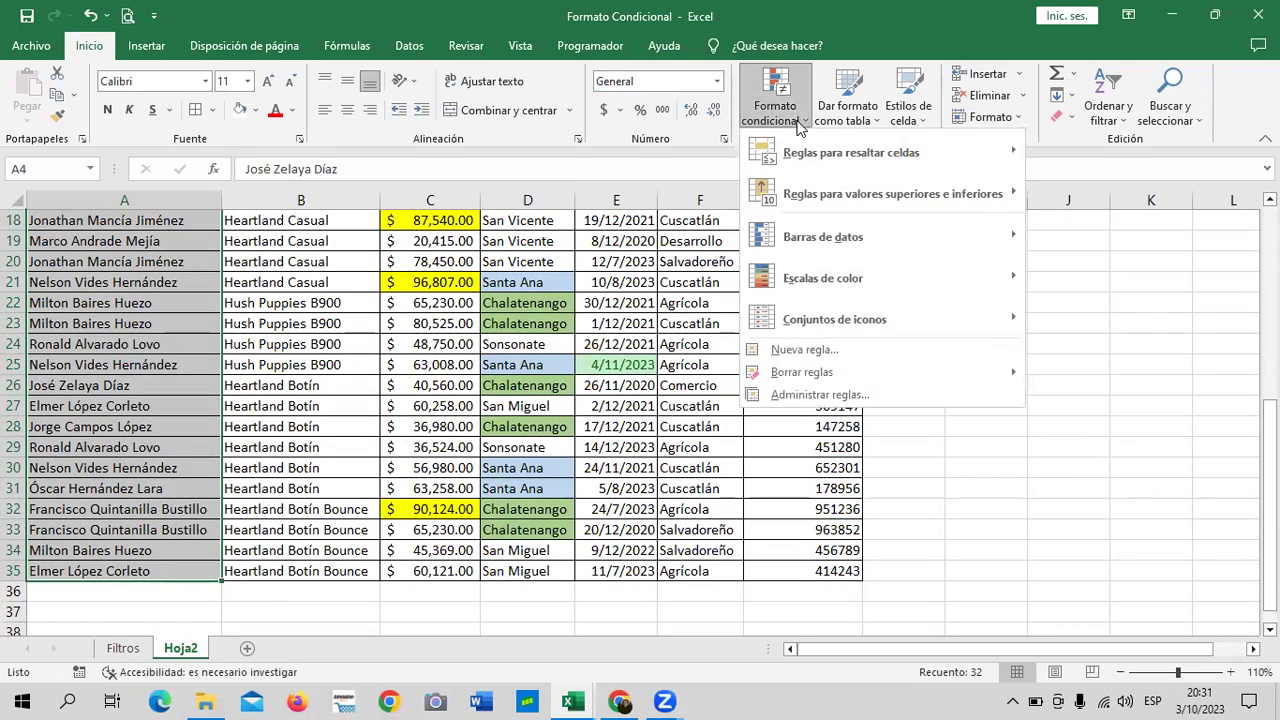
mouse_move(938, 188)
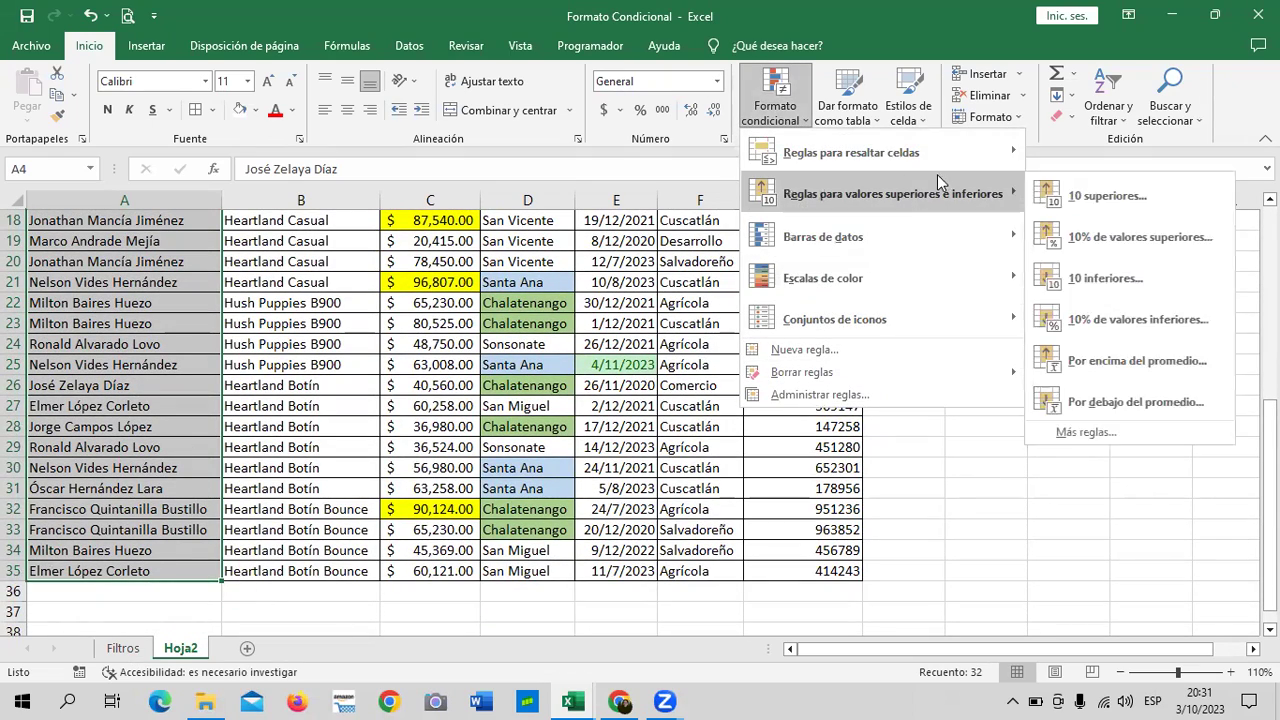
mouse_move(967, 160)
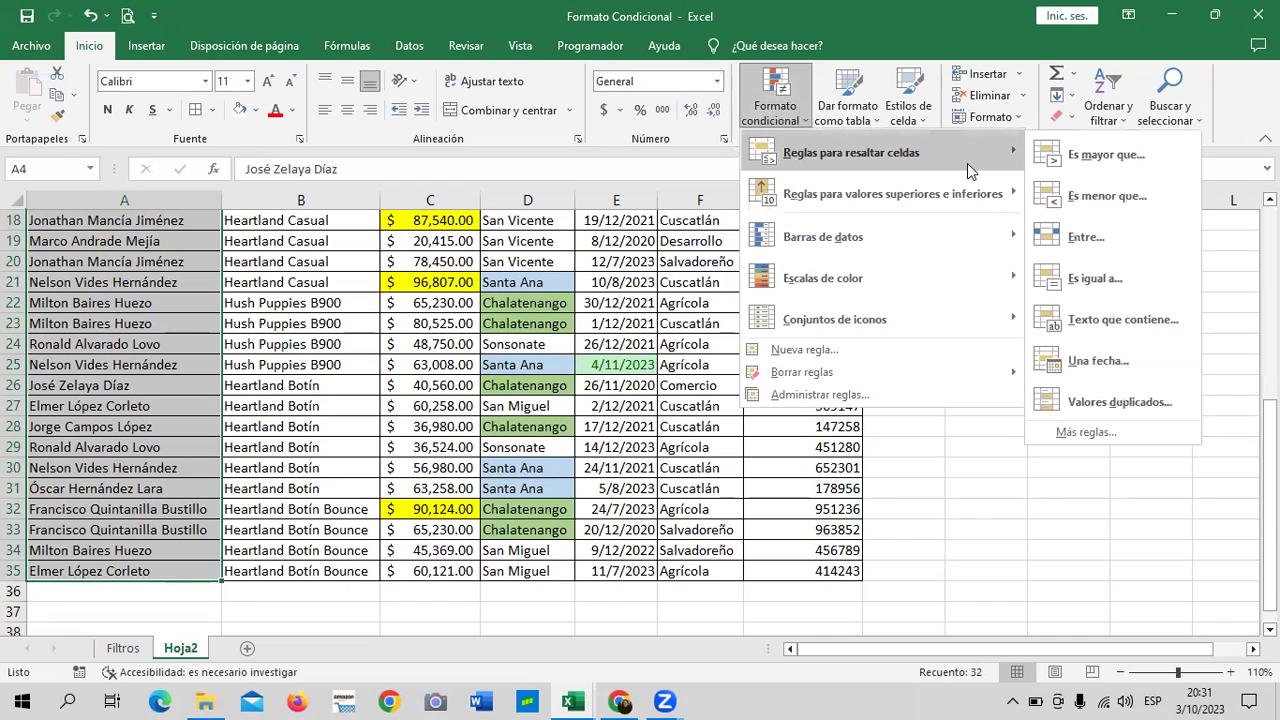
click(1182, 325)
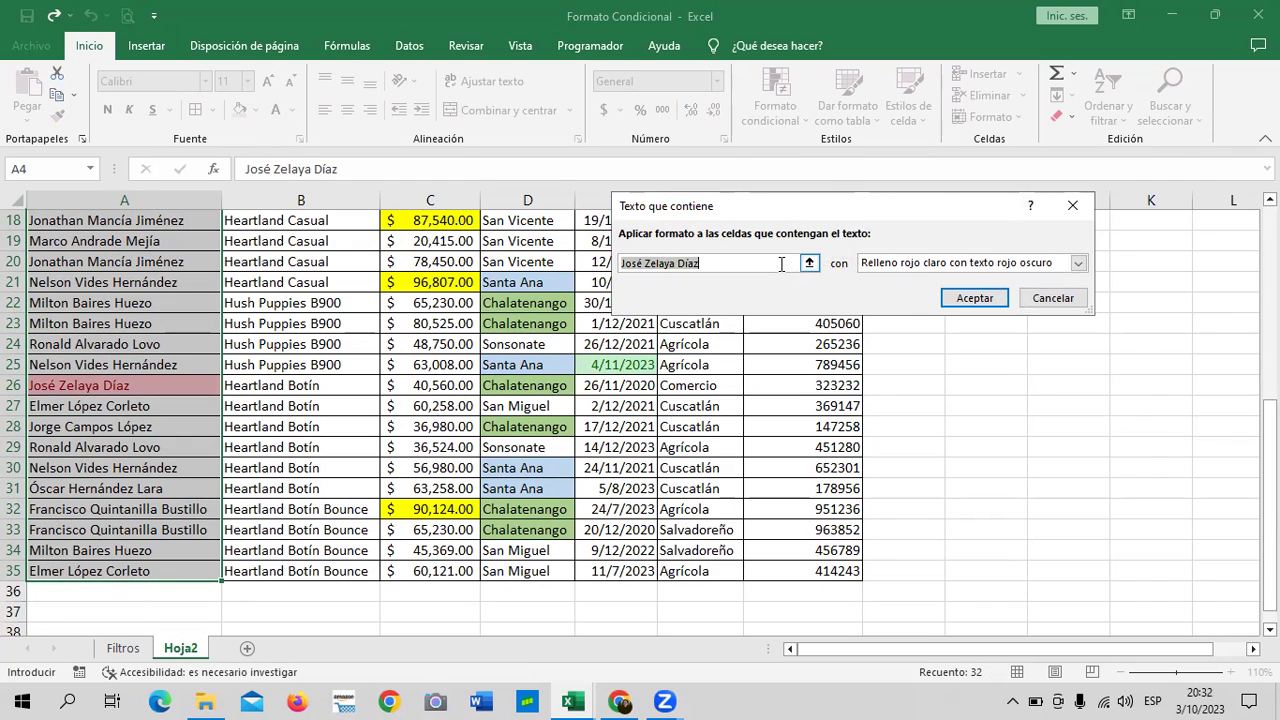
click(1078, 263)
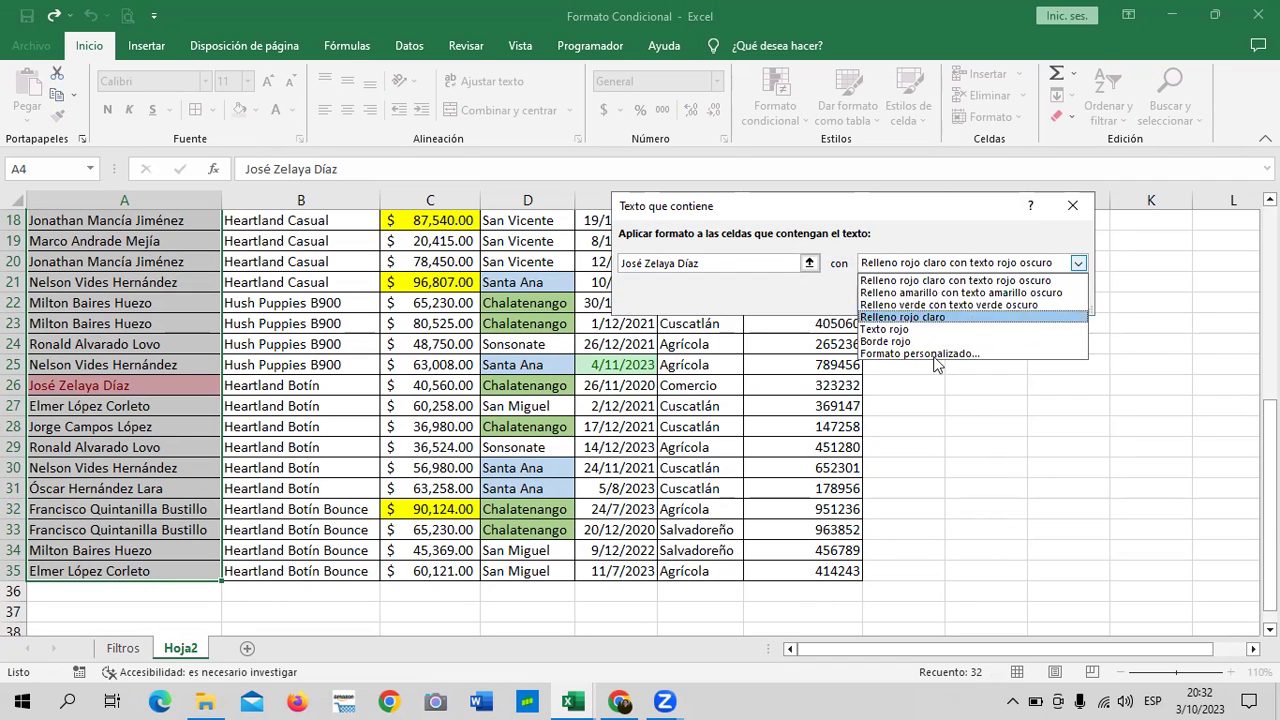
click(935, 353)
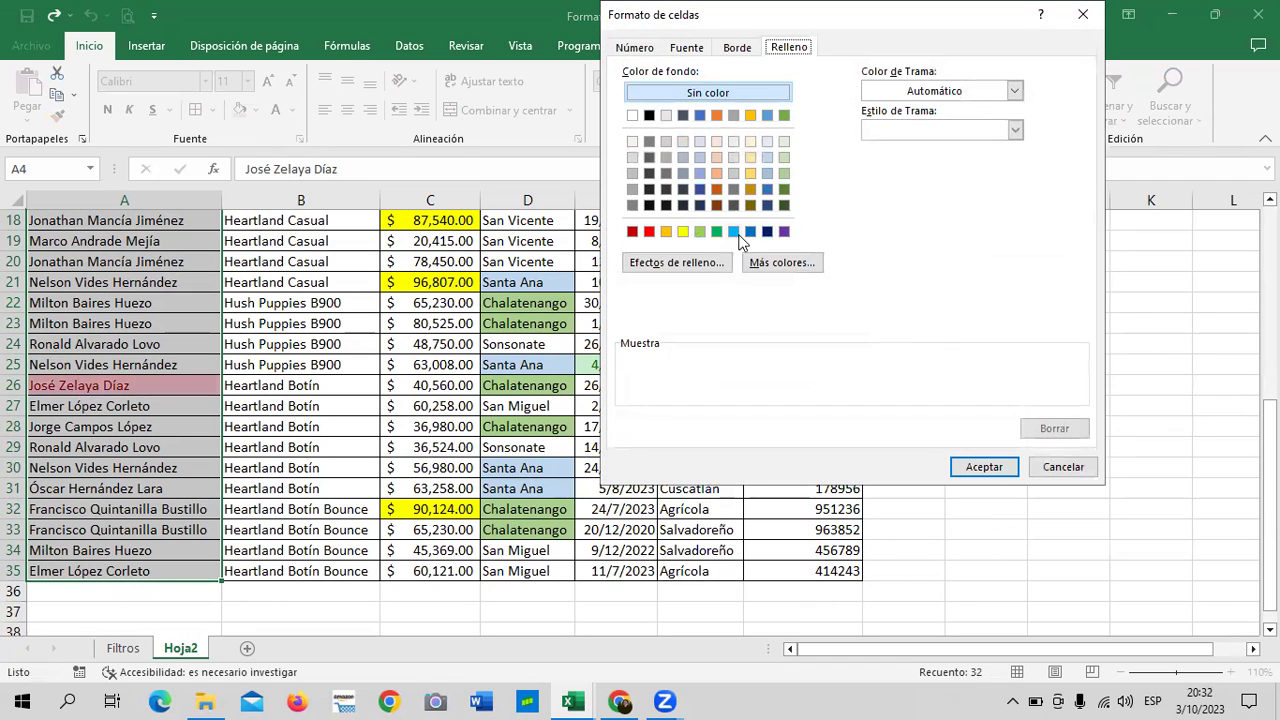
click(767, 141)
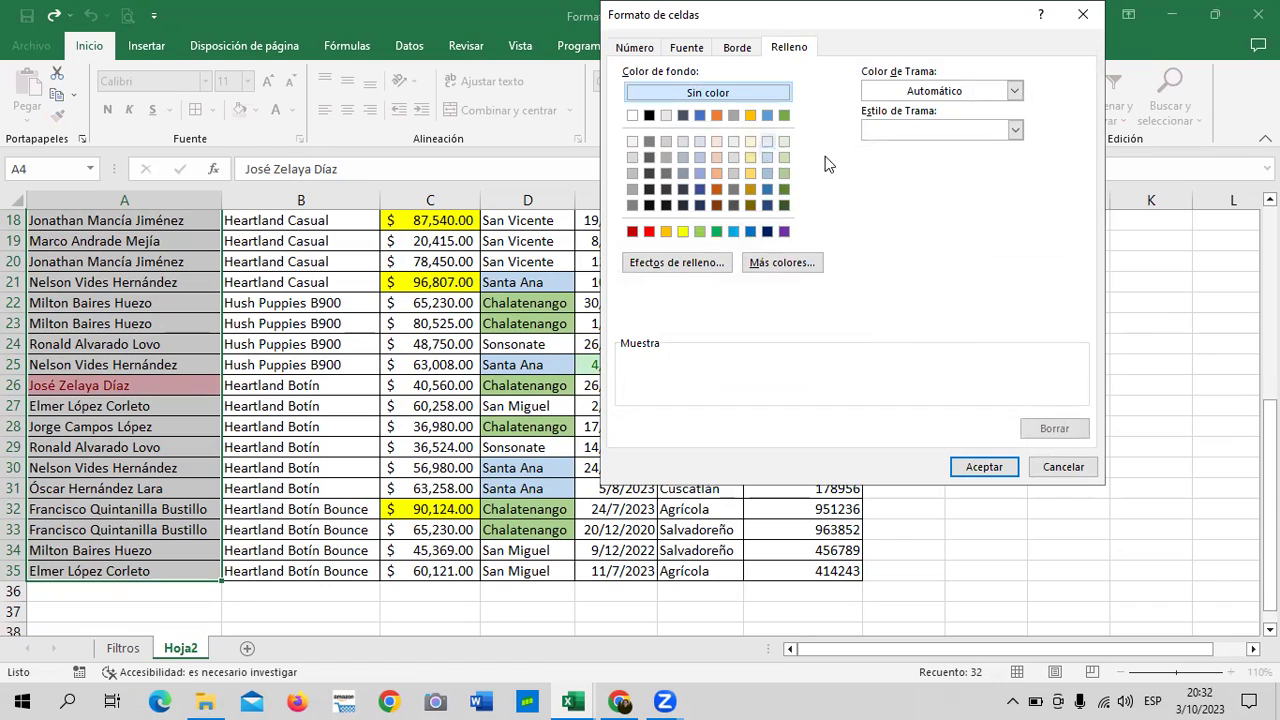
click(984, 466)
click(968, 300)
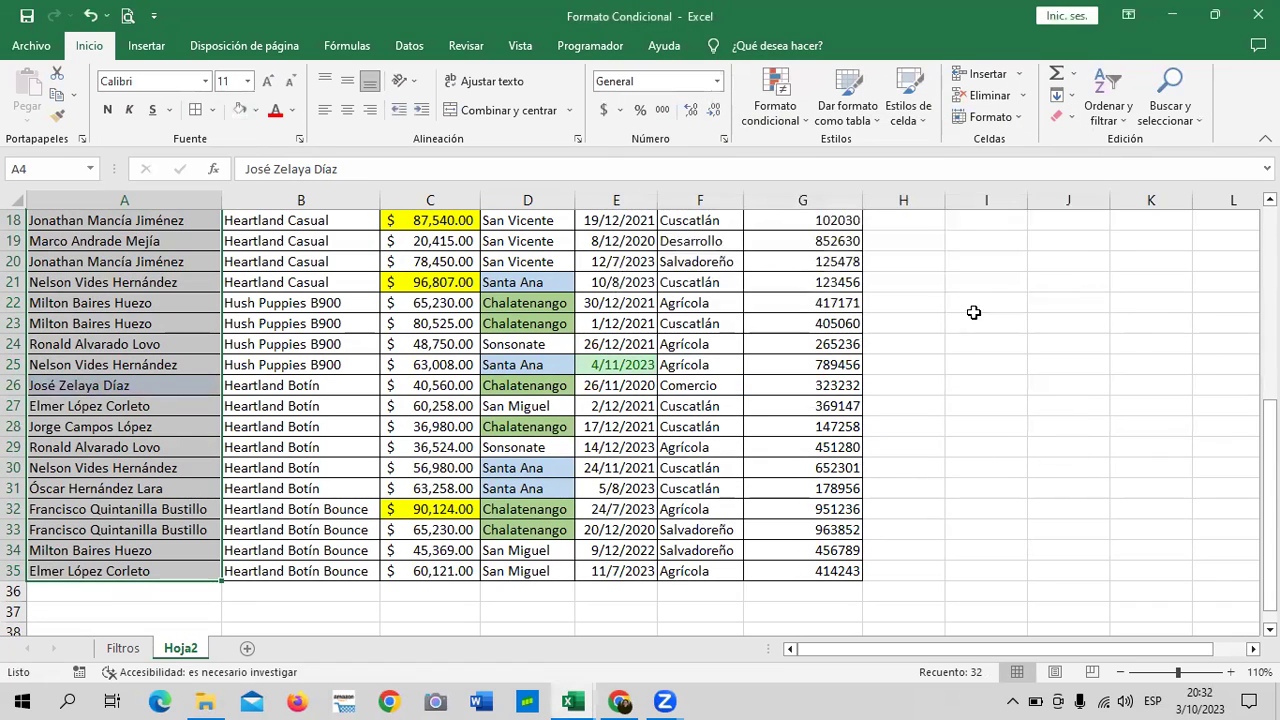
Scroll through the Vendedor column to review the pale blue highlights.
click(988, 388)
scroll(963, 431, up, 4)
scroll(926, 419, up, 2)
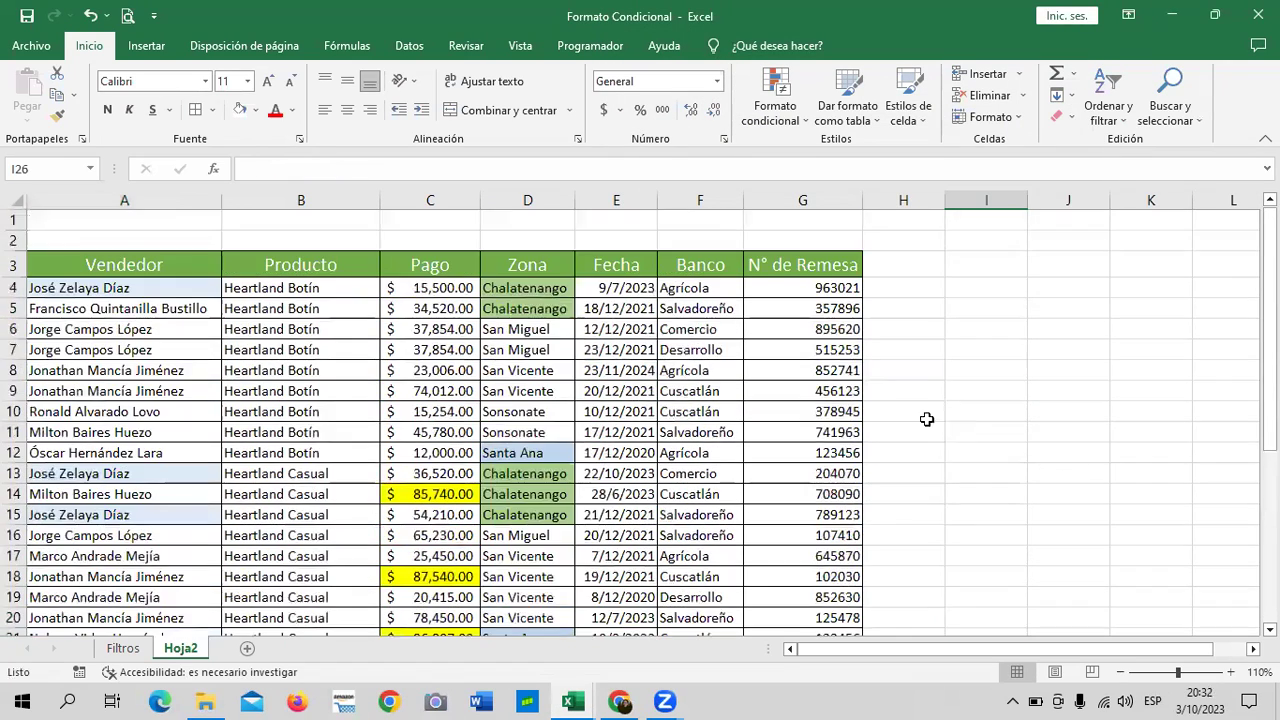
click(148, 293)
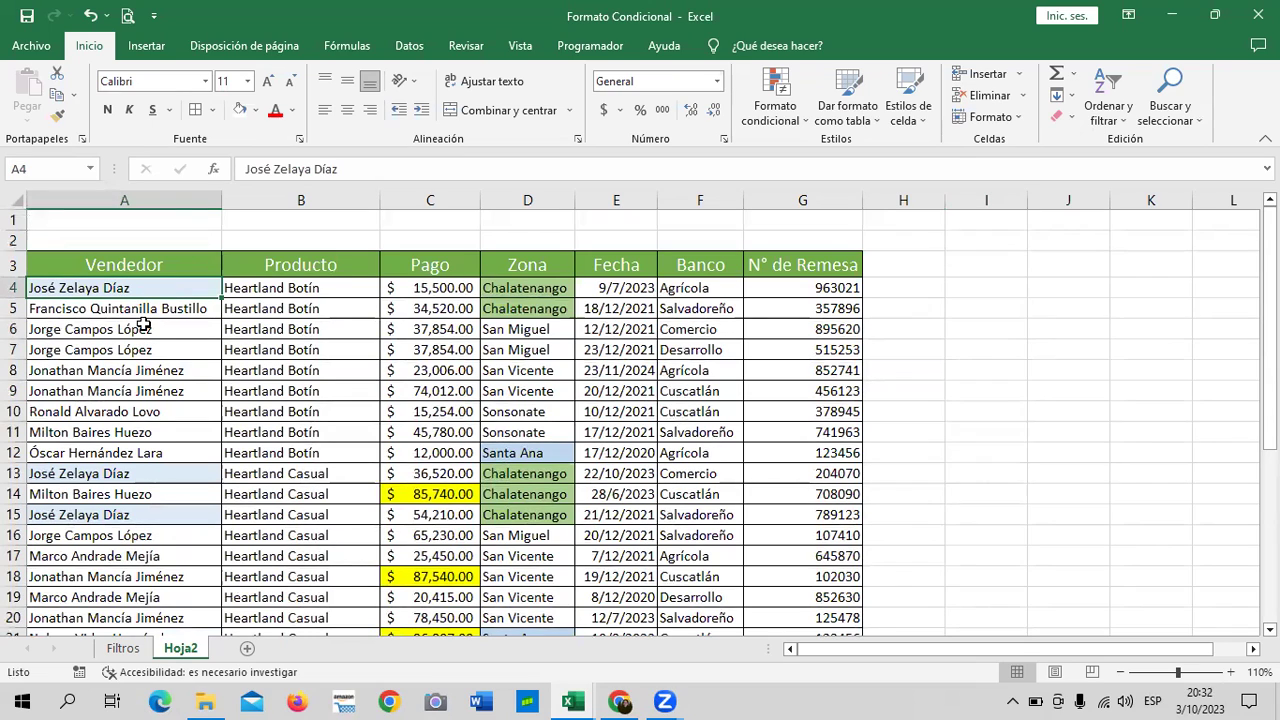
scroll(150, 350, down, 2)
scroll(150, 350, down, 2)
scroll(150, 350, down, 1)
scroll(150, 380, down, 2)
scroll(155, 390, up, 2)
scroll(155, 390, up, 5)
scroll(136, 355, down, 3)
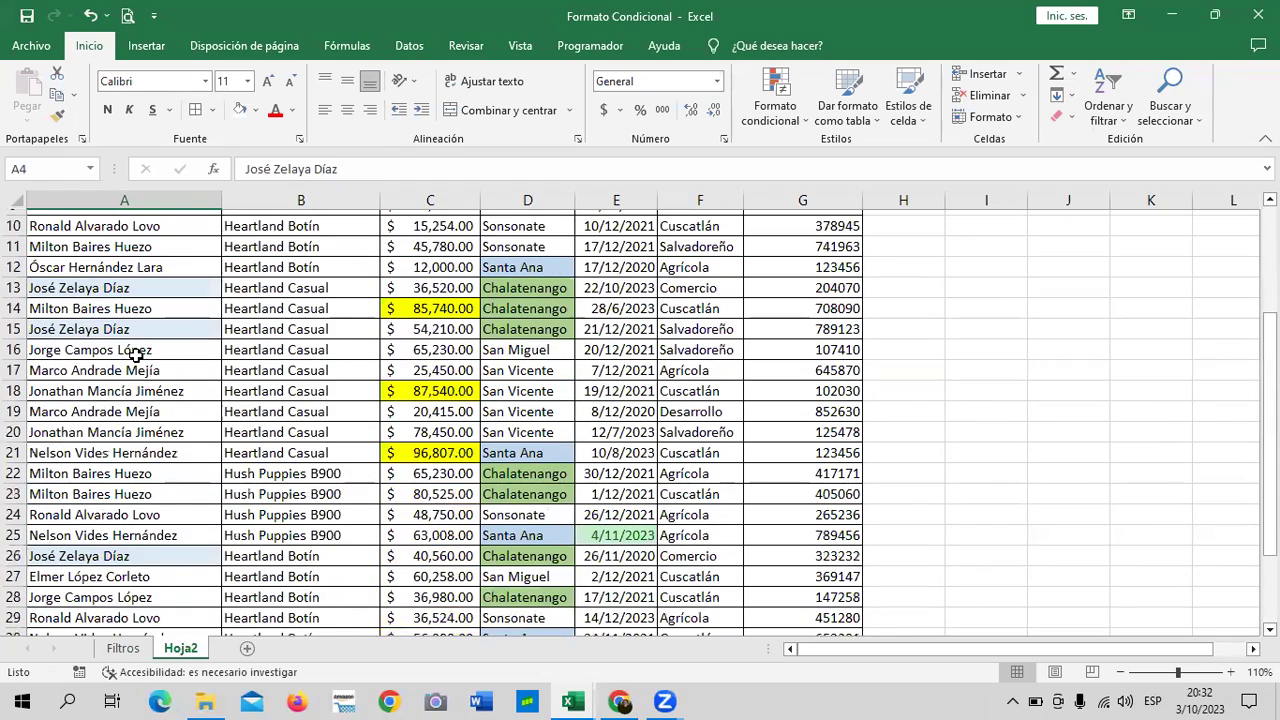
scroll(136, 355, down, 3)
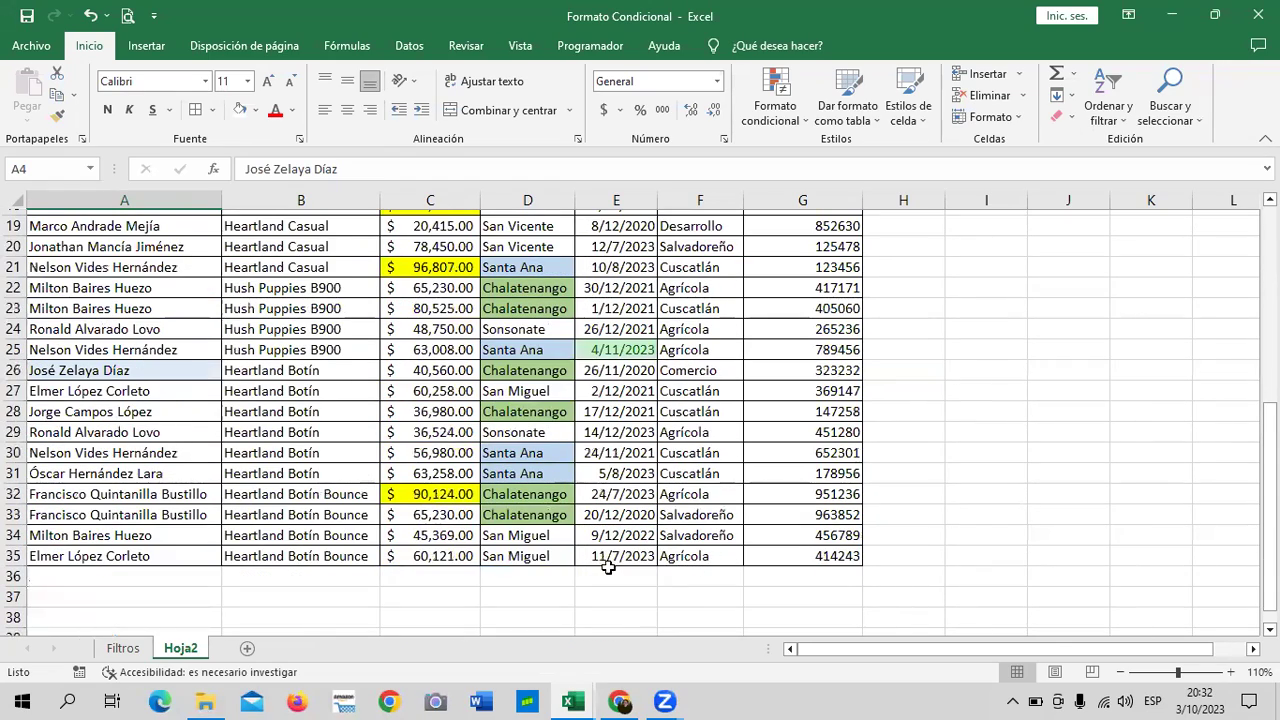
click(560, 597)
scroll(138, 340, up, 6)
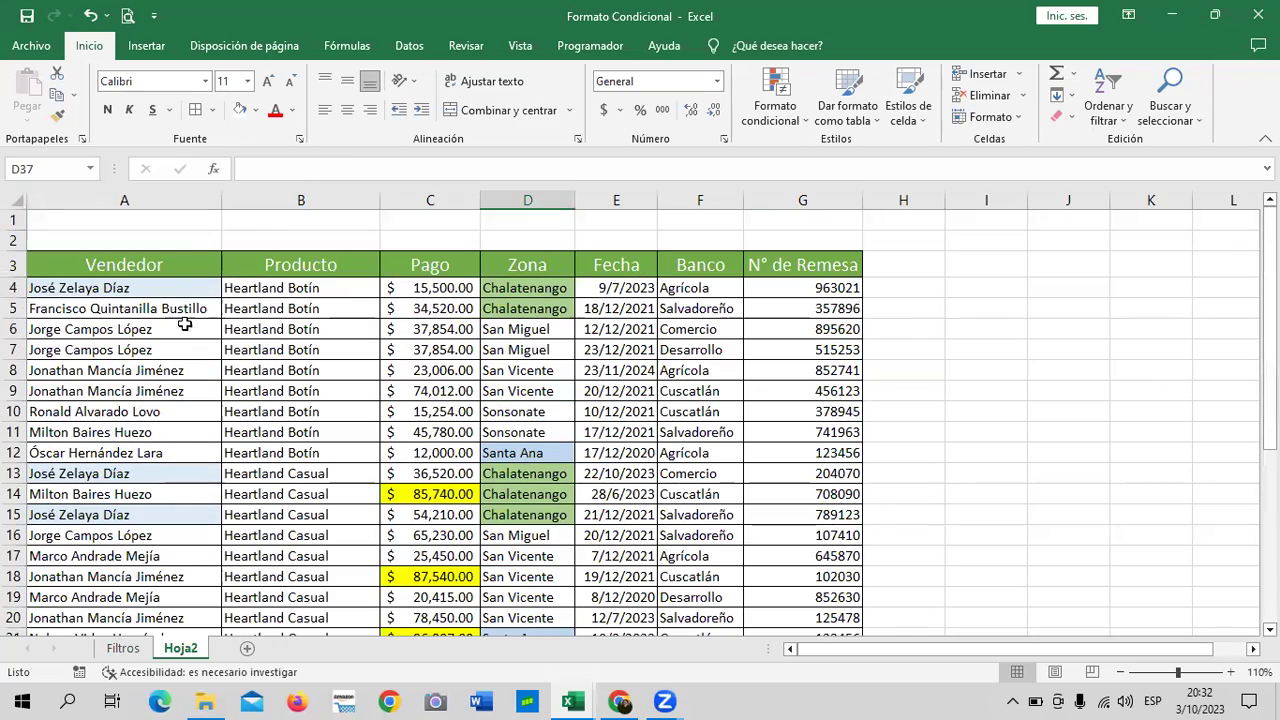
Copy the seller names into C3 of a new sheet and autofit column C.
drag(171, 287, 167, 700)
key(ctrl+c)
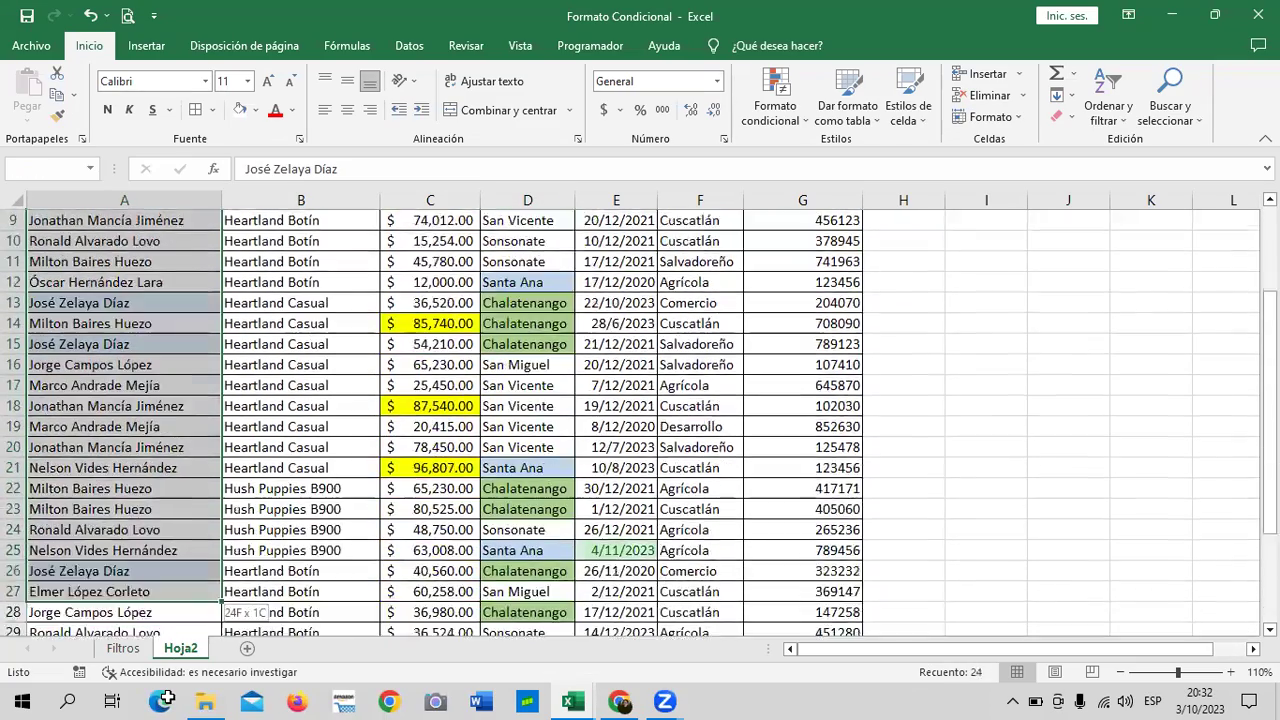
mouse_move(167, 699)
mouse_down()
mouse_move(152, 540)
mouse_move(150, 592)
mouse_up()
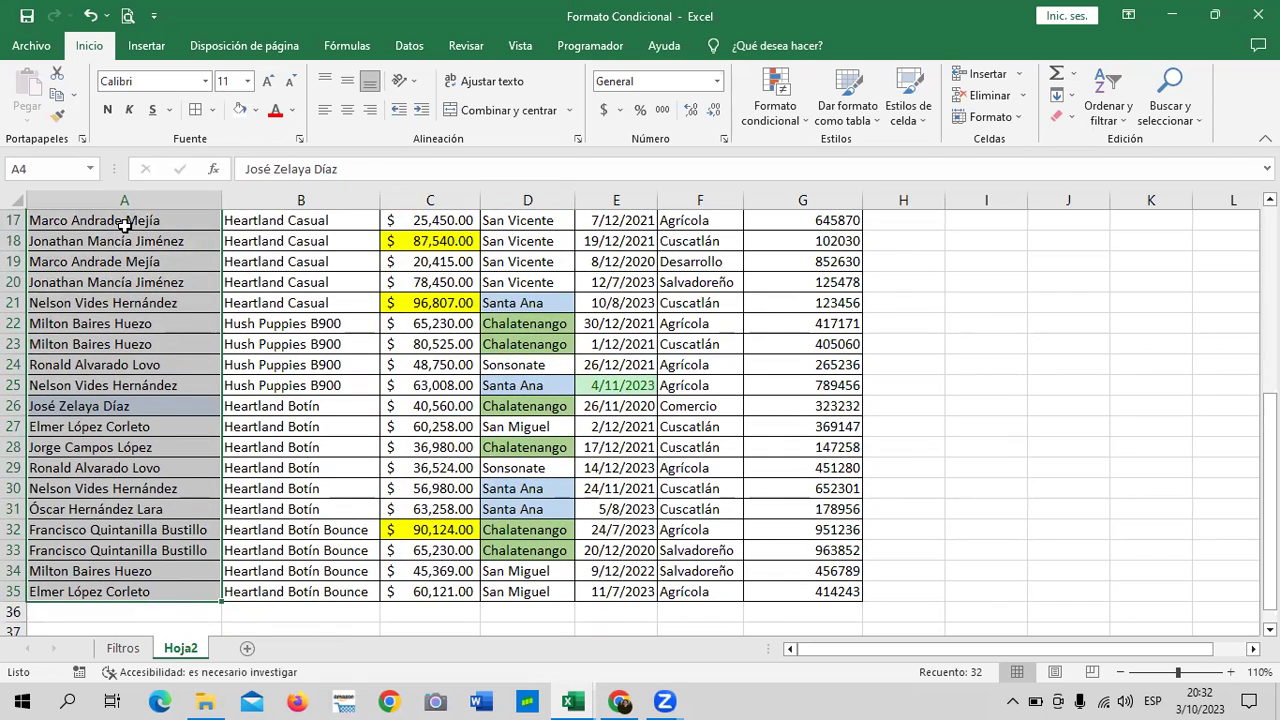
right_click(110, 240)
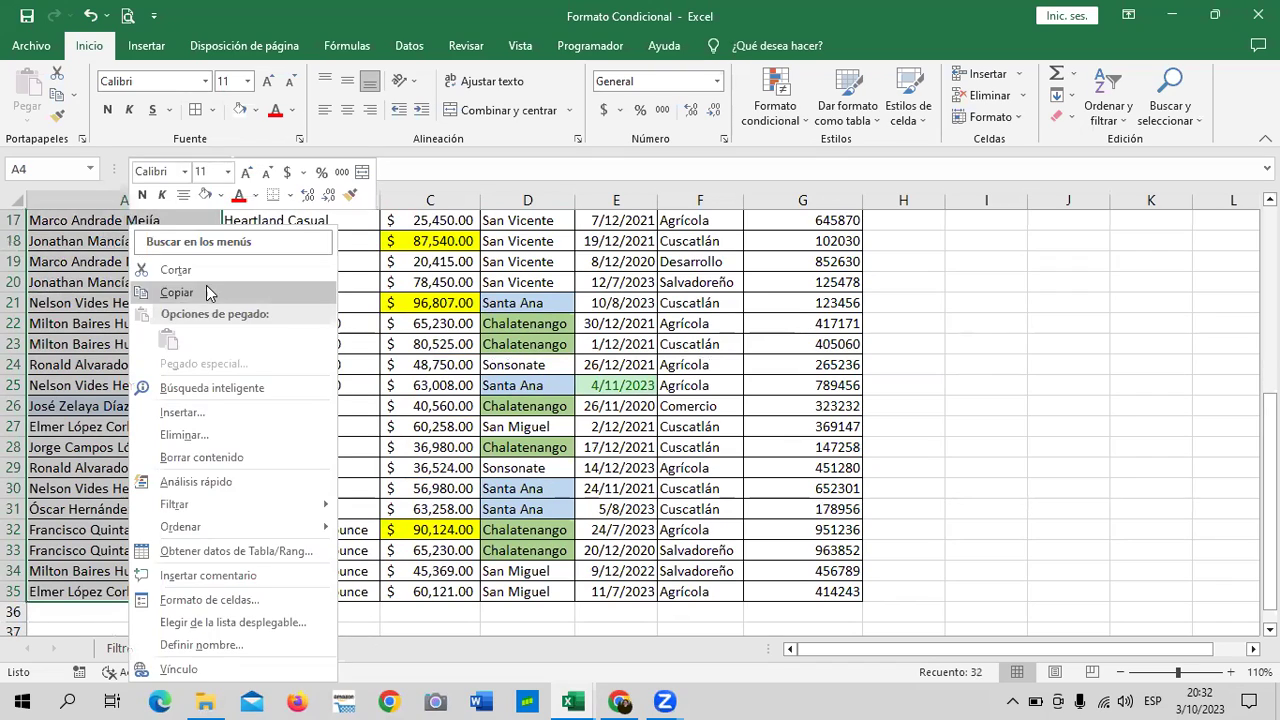
click(205, 288)
scroll(205, 288, up, 5)
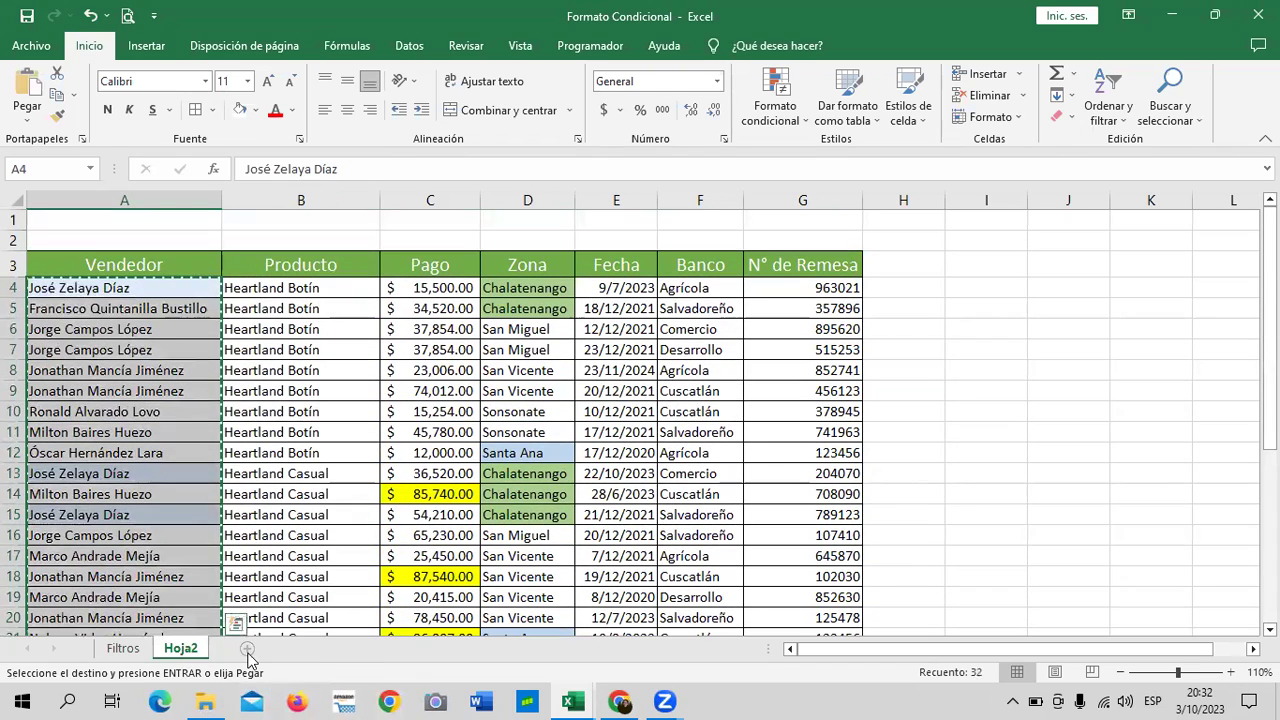
click(247, 648)
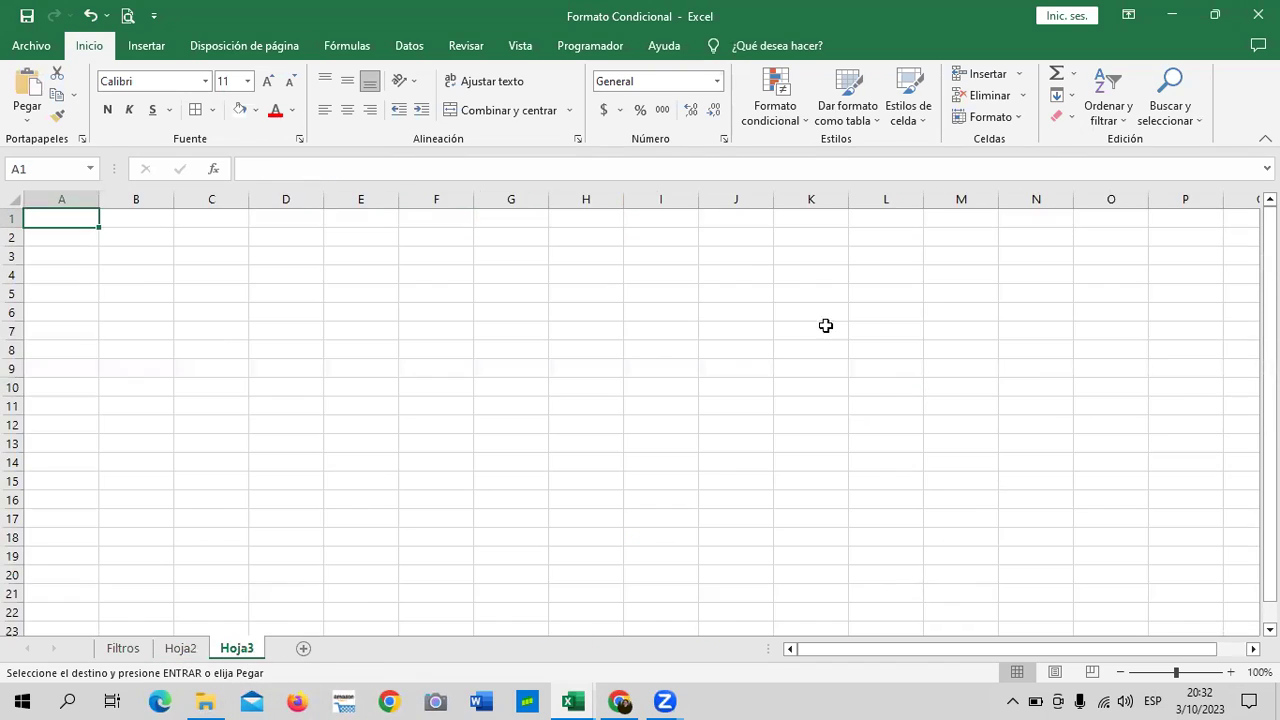
click(198, 264)
key(ctrl+v)
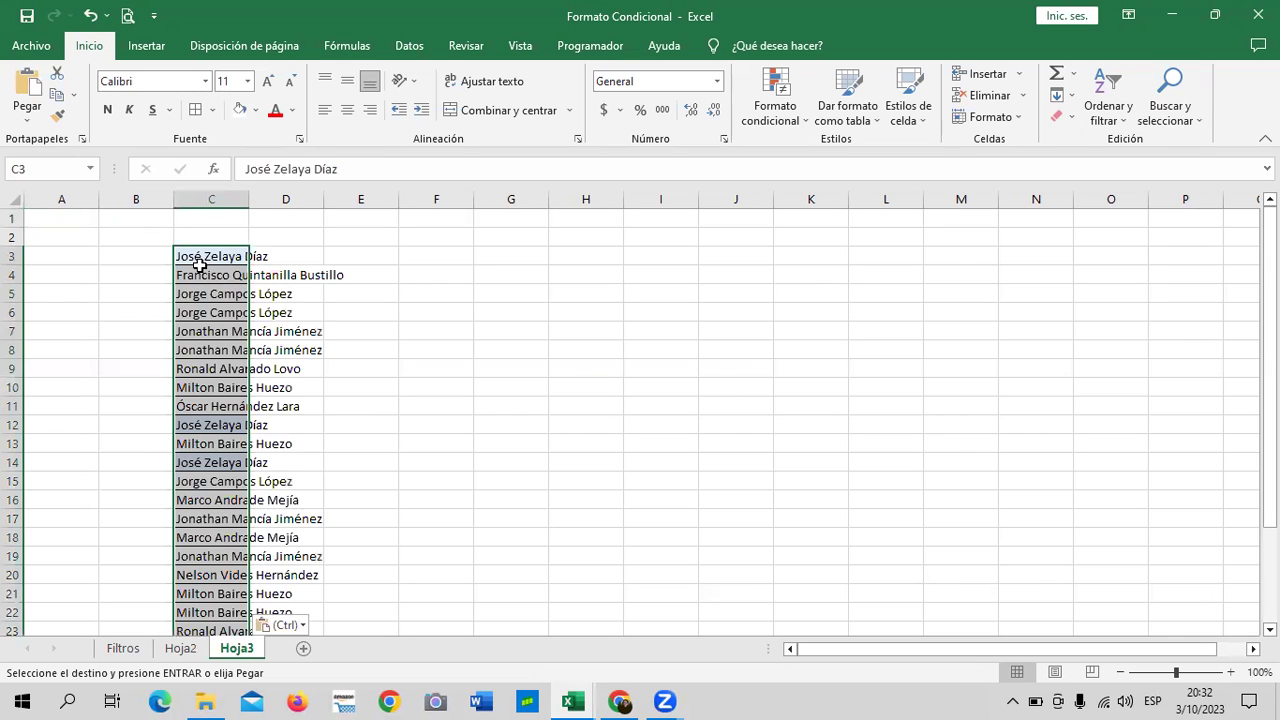
click(578, 346)
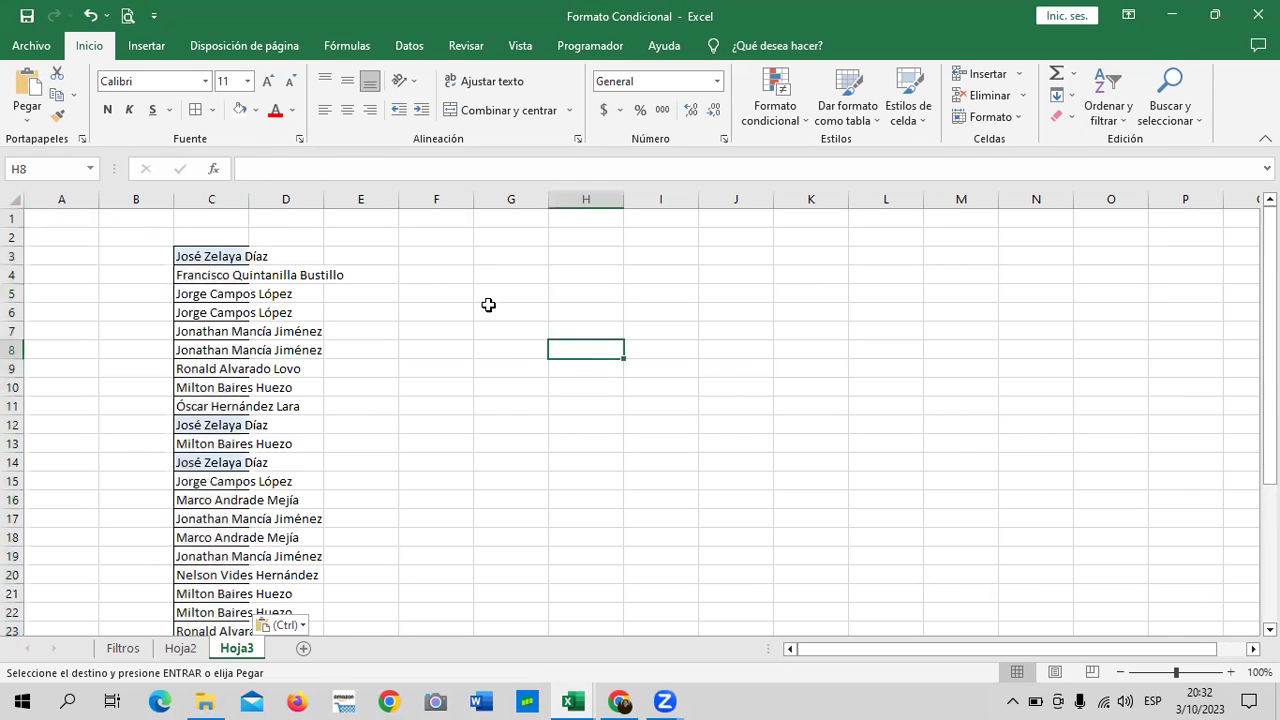
double_click(250, 204)
Clear the conditional formatting rules from the pasted names in C4:C34.
click(549, 391)
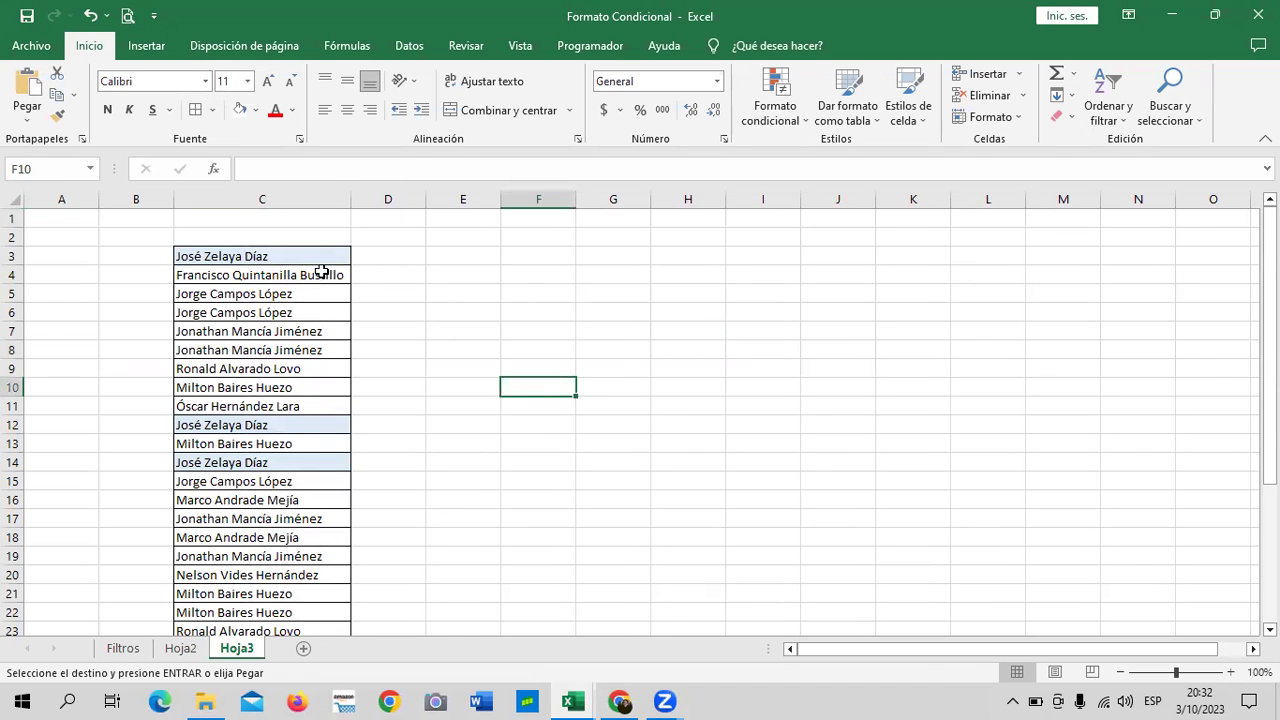
drag(323, 270, 319, 624)
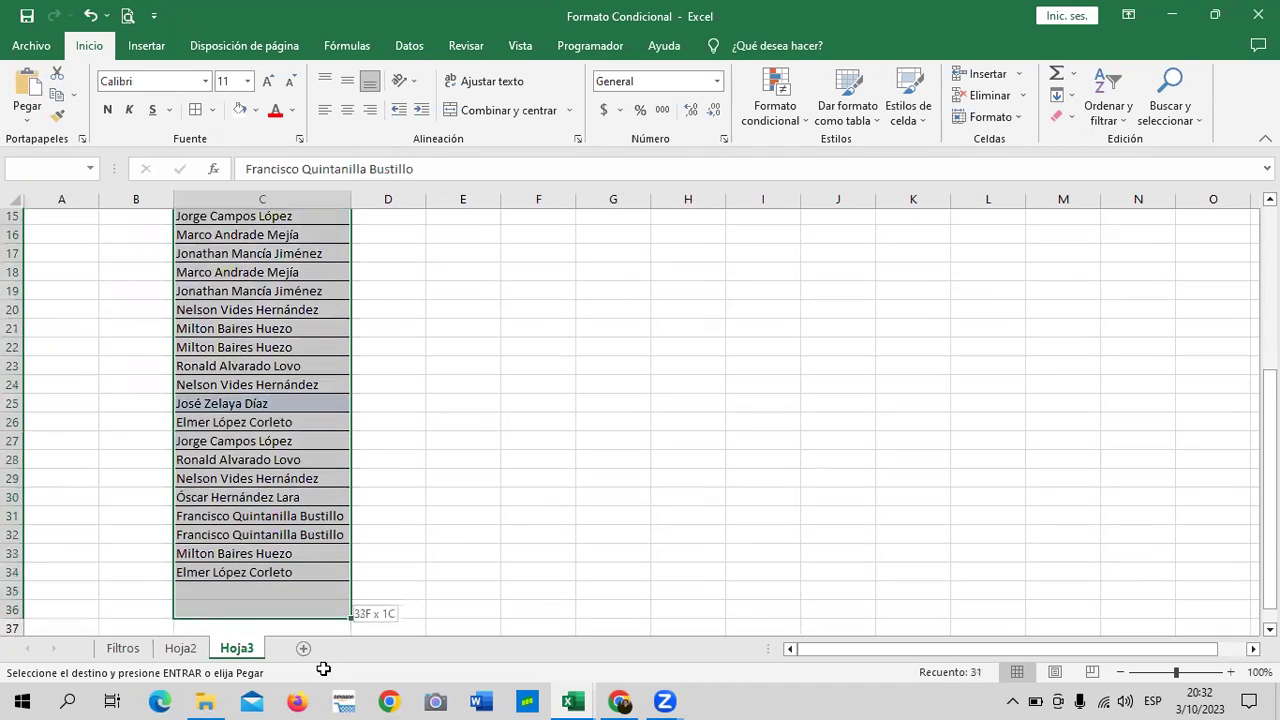
drag(319, 624, 330, 515)
click(788, 96)
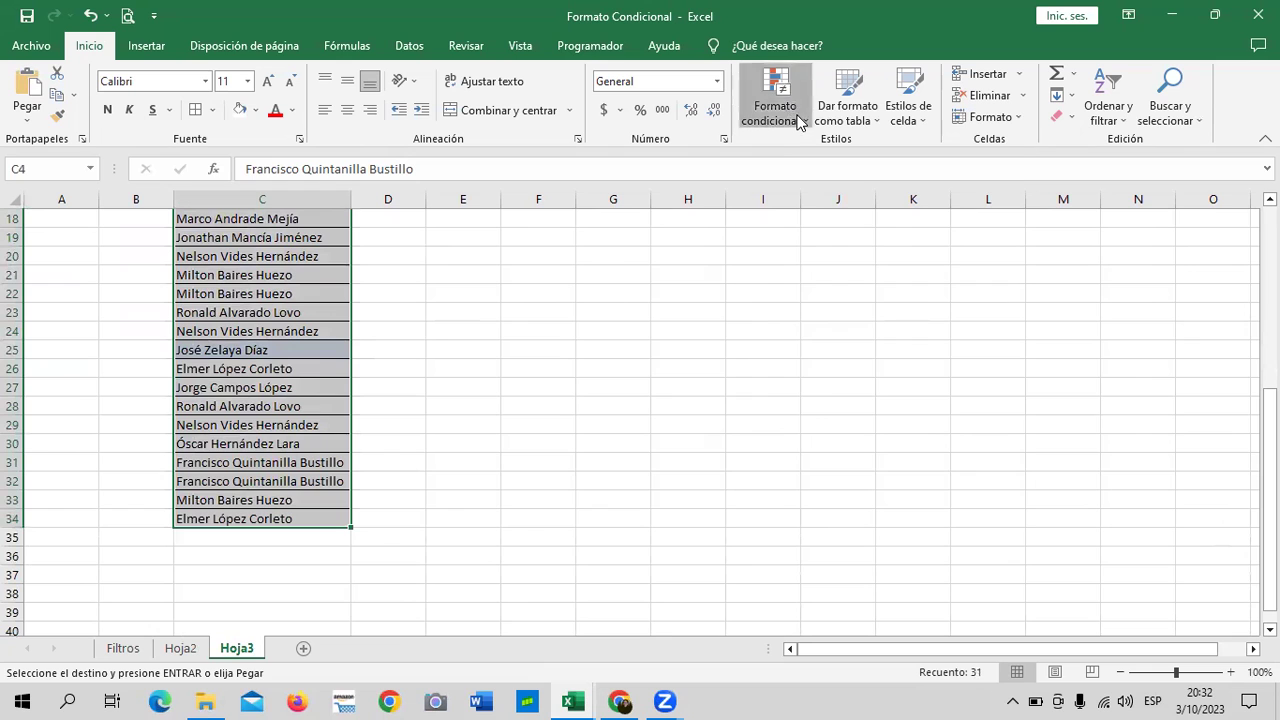
mouse_move(954, 371)
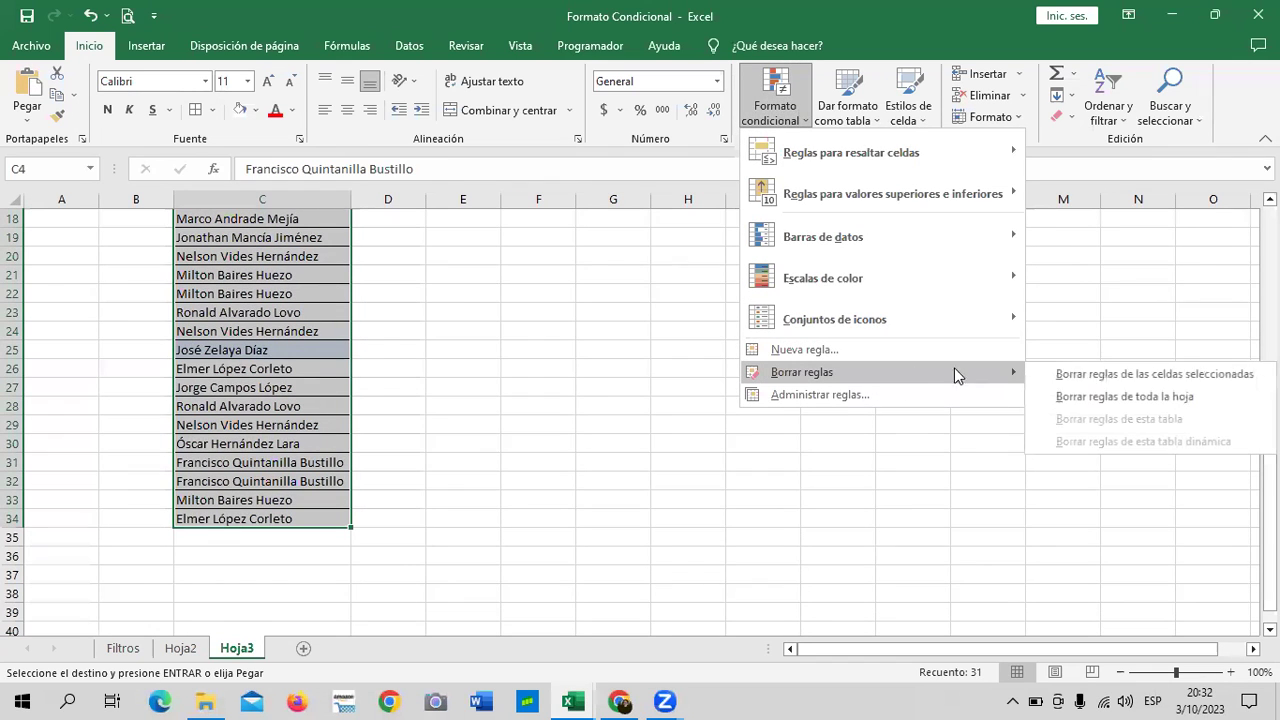
click(1130, 374)
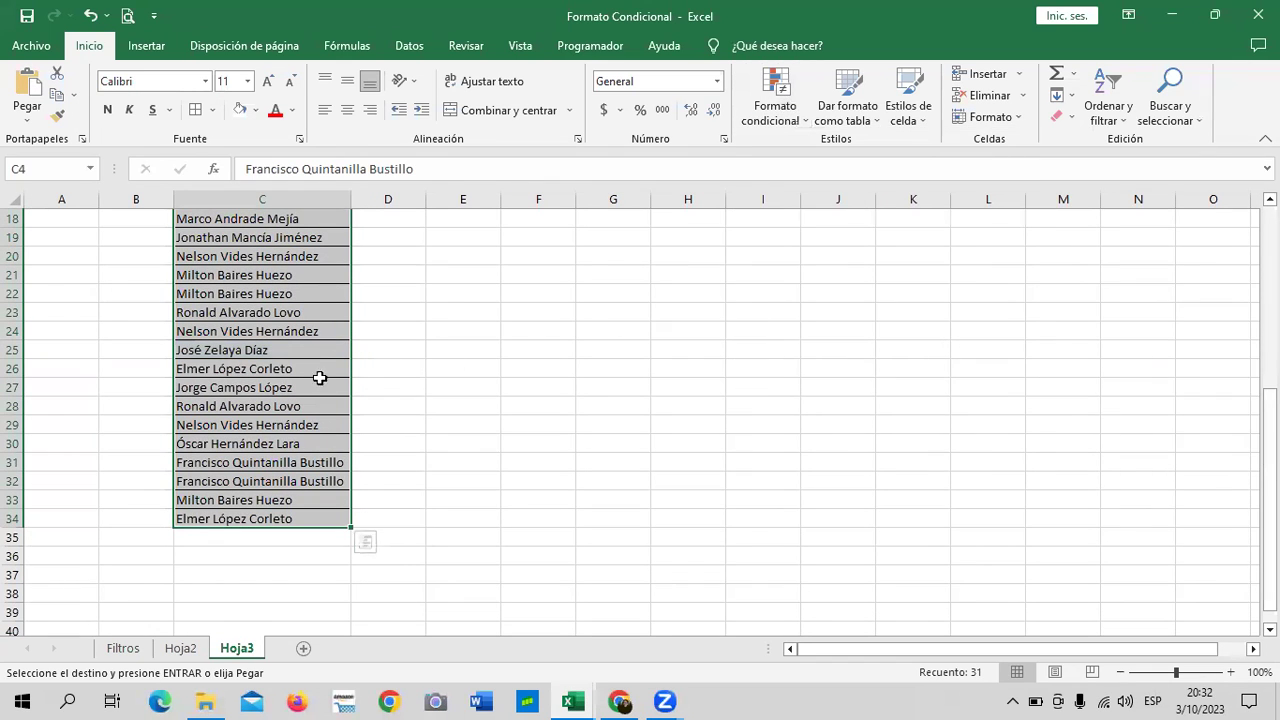
Apply All Borders to C3:D34 so the names and column D are bordered.
scroll(310, 382, up, 5)
click(550, 400)
scroll(440, 320, up, 1)
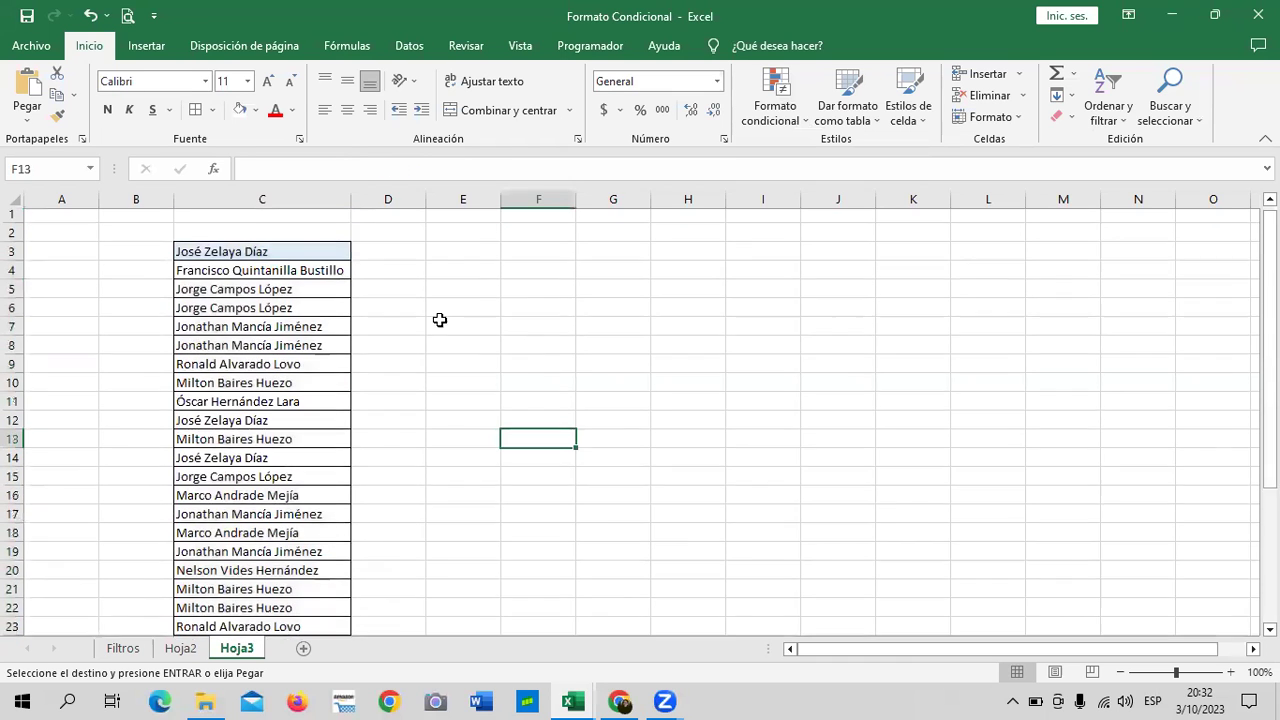
mouse_move(340, 254)
mouse_down()
mouse_move(361, 667)
mouse_move(400, 610)
mouse_up()
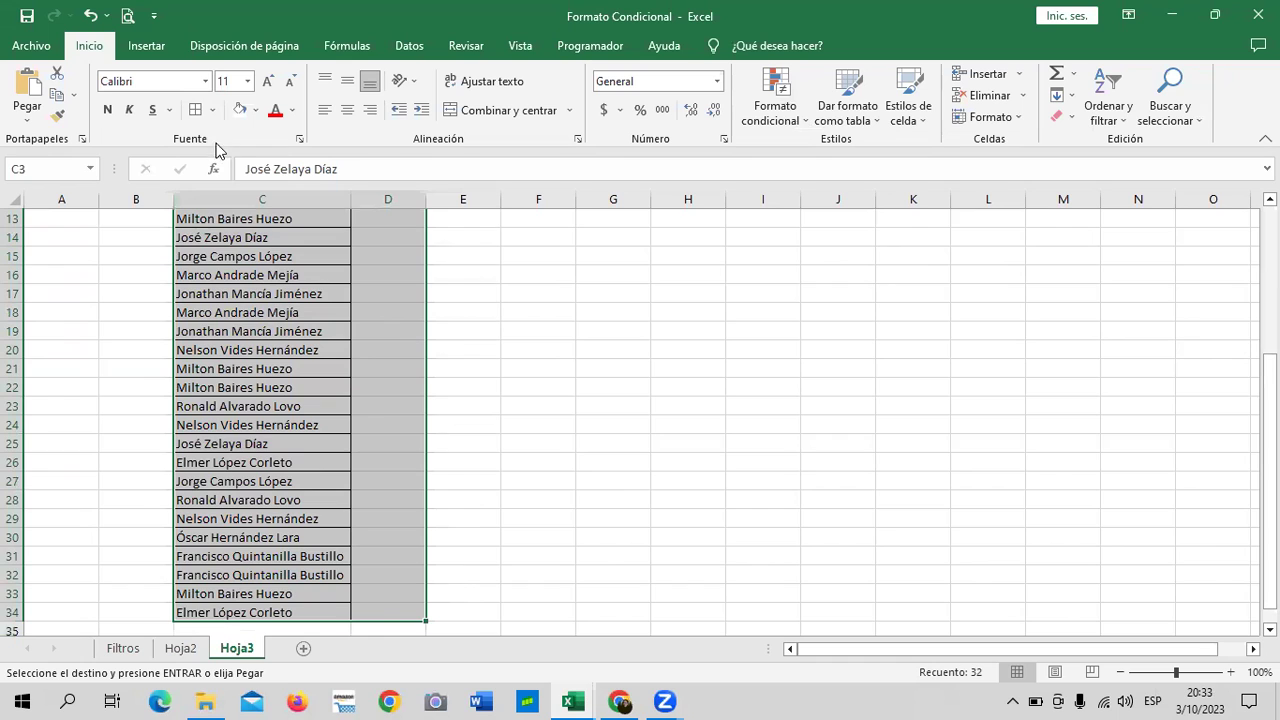
click(196, 110)
scroll(505, 251, up, 4)
click(687, 368)
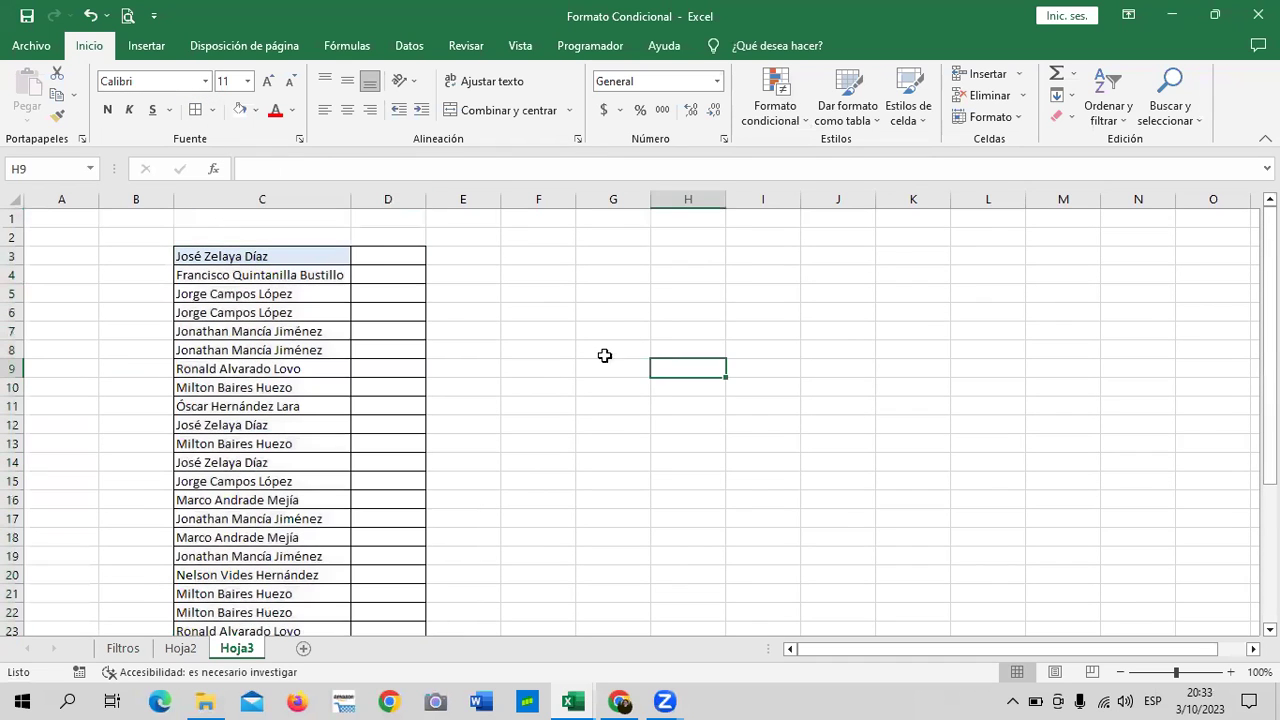
Enter ASISTENCIA in D3, then delete it to move the header up a row.
click(392, 258)
text(asi)
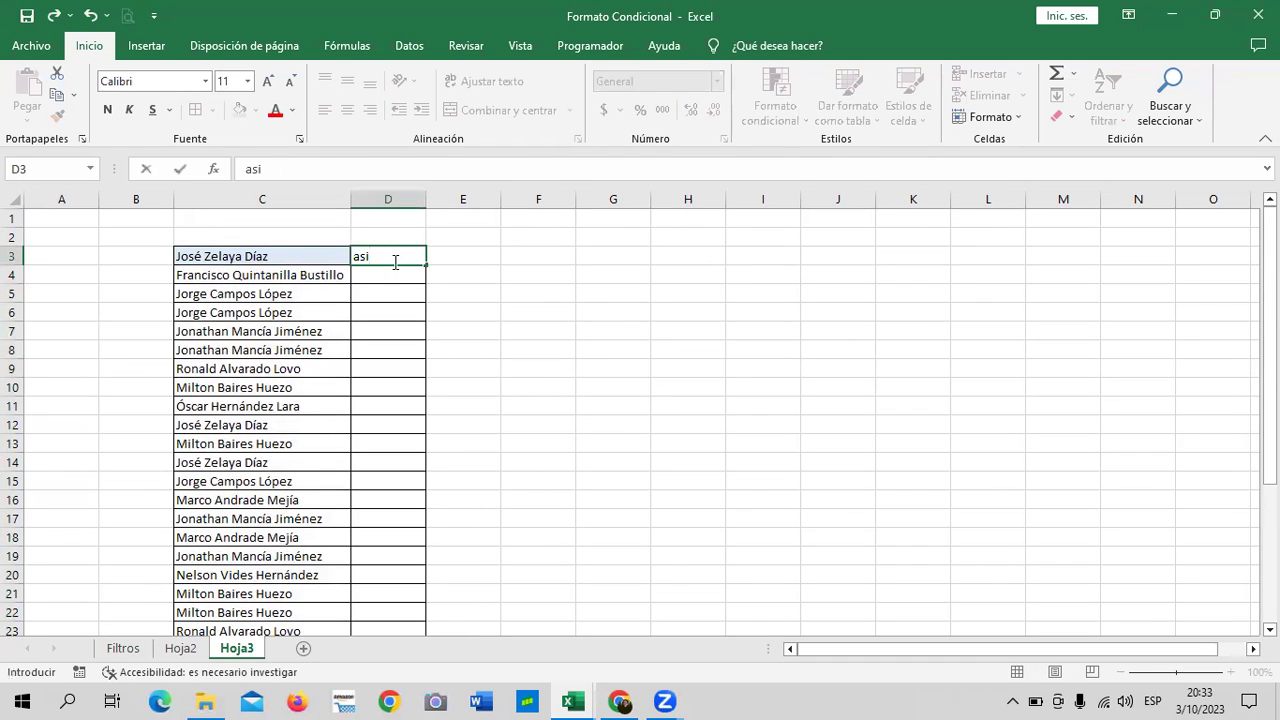
key(Caps_Lock)
key(BackSpace)
key(BackSpace)
text(ASIST)
text(ENC)
key(Return)
click(562, 291)
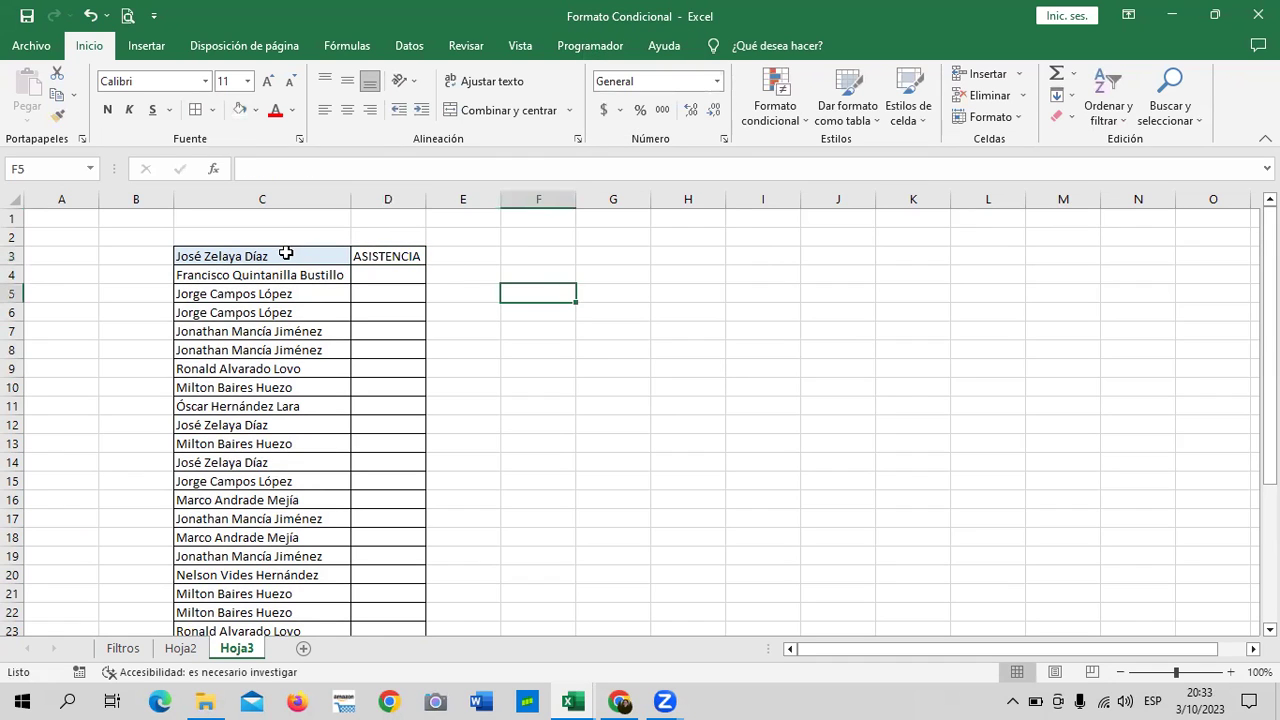
drag(285, 254, 380, 256)
click(314, 237)
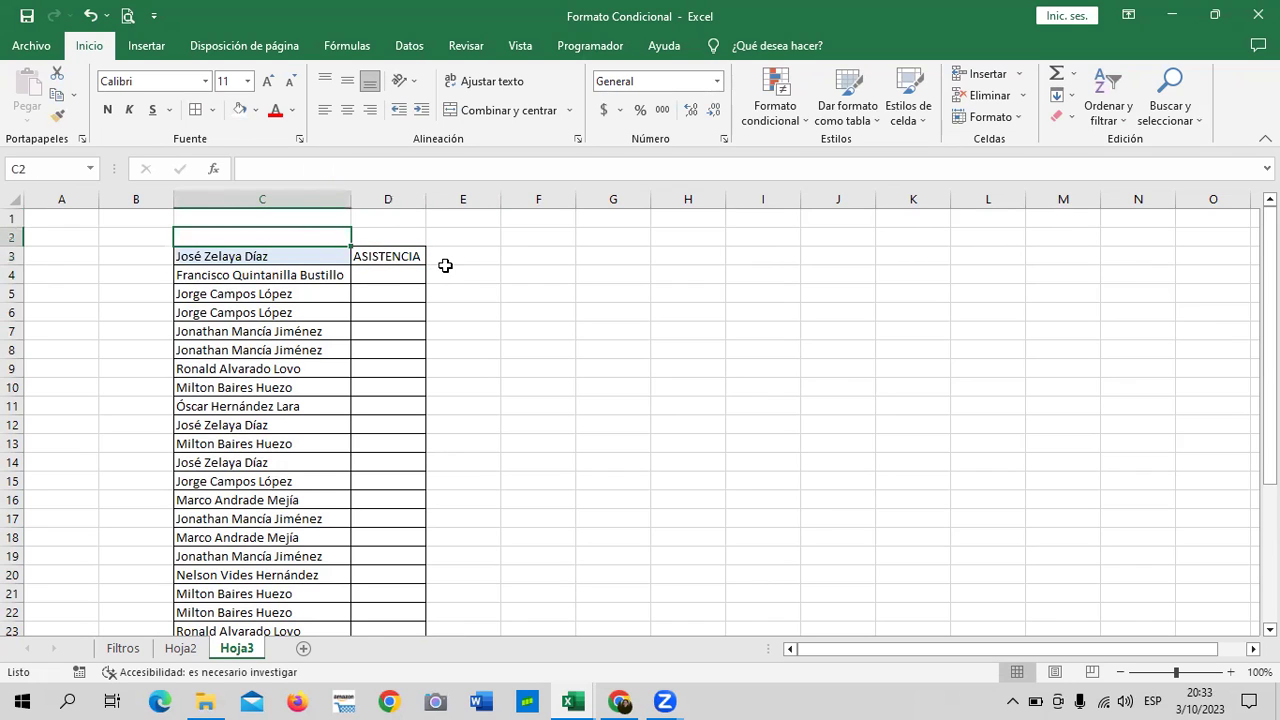
click(406, 256)
key(Delete)
click(541, 289)
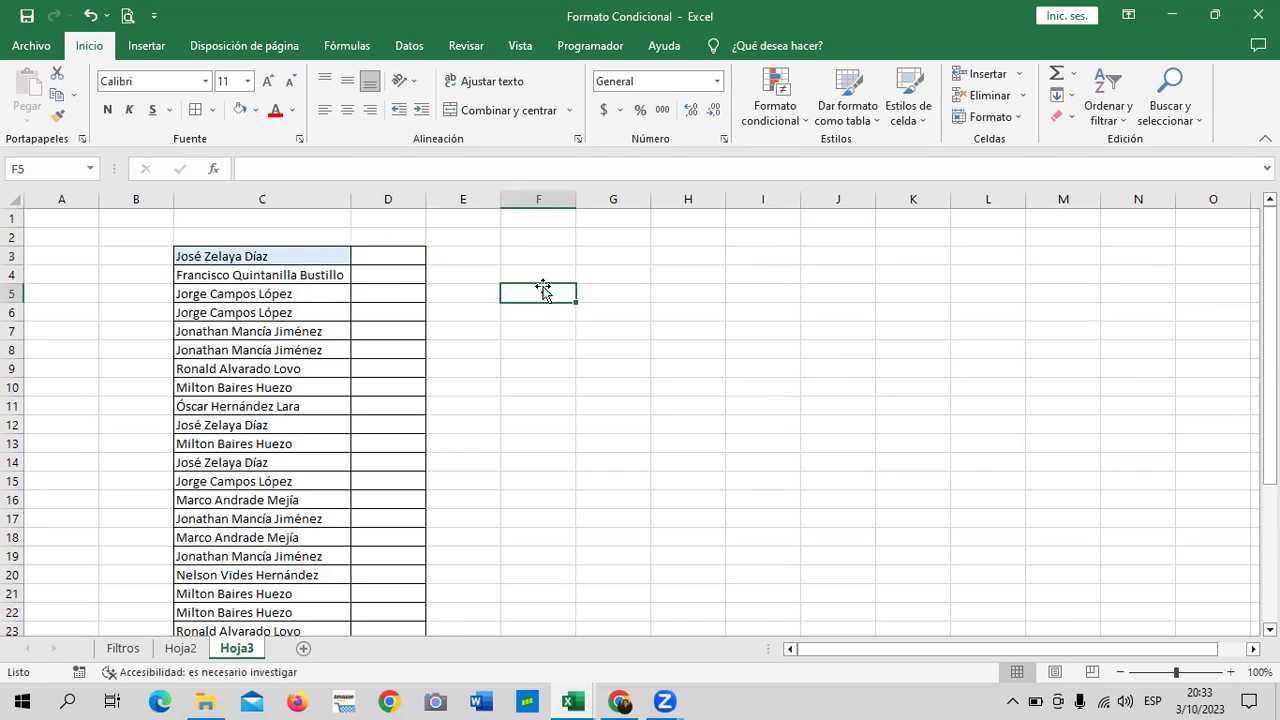
Border C2:D2 and enter headers NOMBRE in C2 and ASISTENCIA in D2.
drag(306, 237, 385, 241)
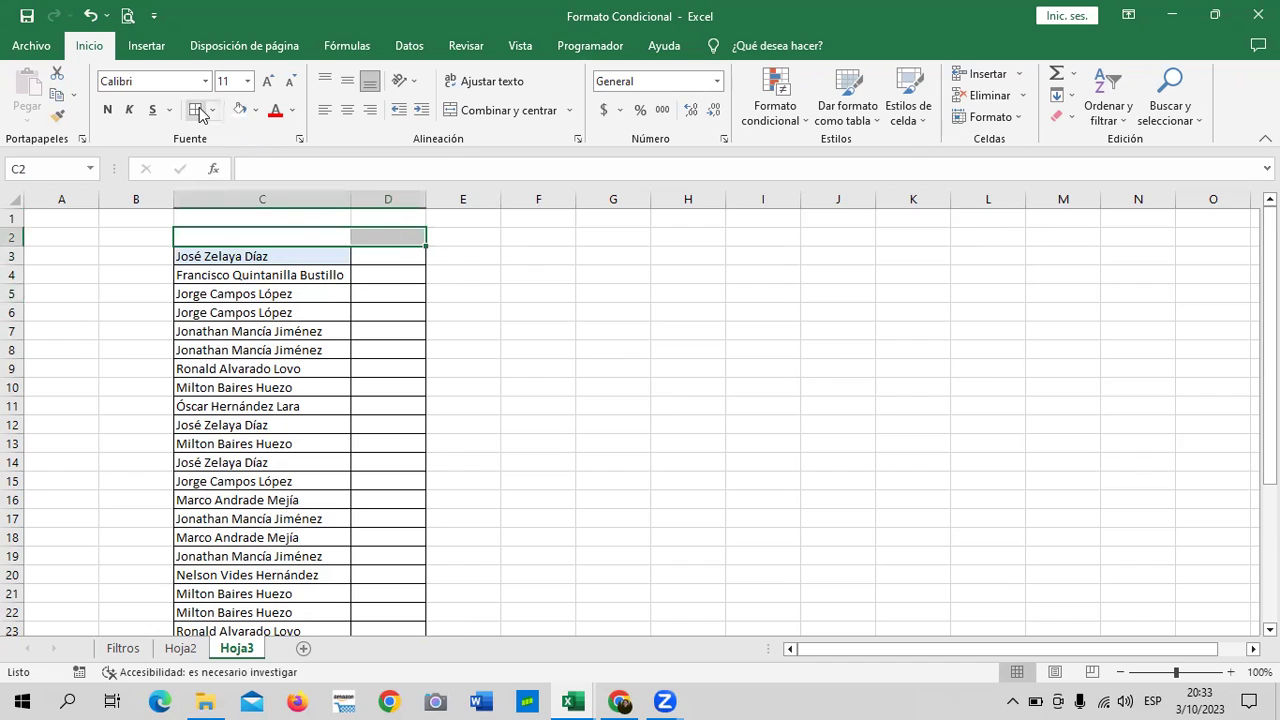
click(288, 234)
text(NOMBRE)
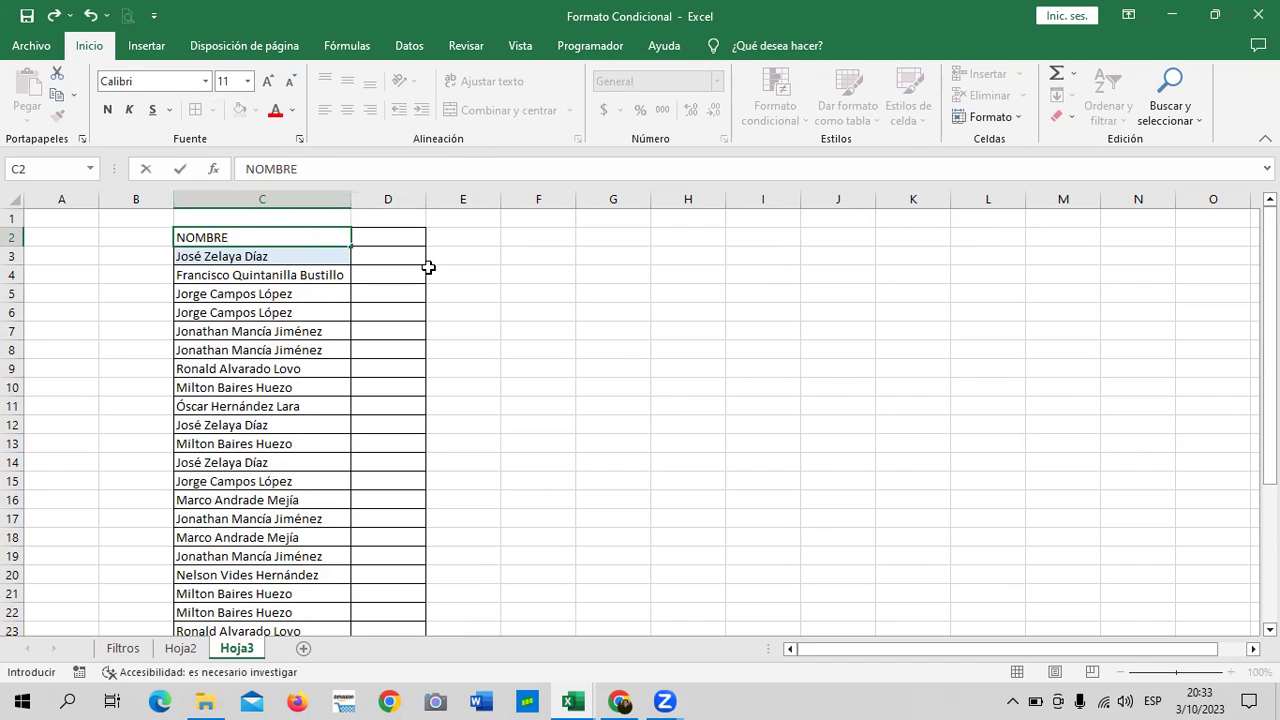
click(409, 237)
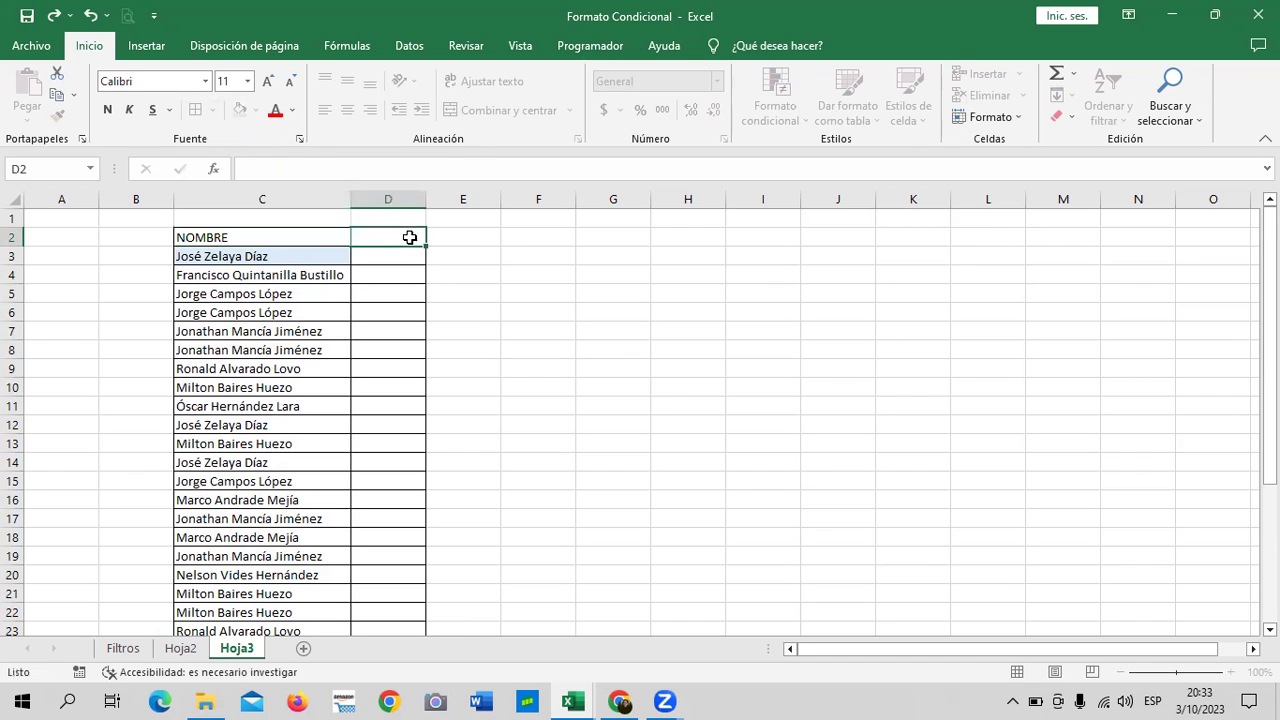
text(ASI)
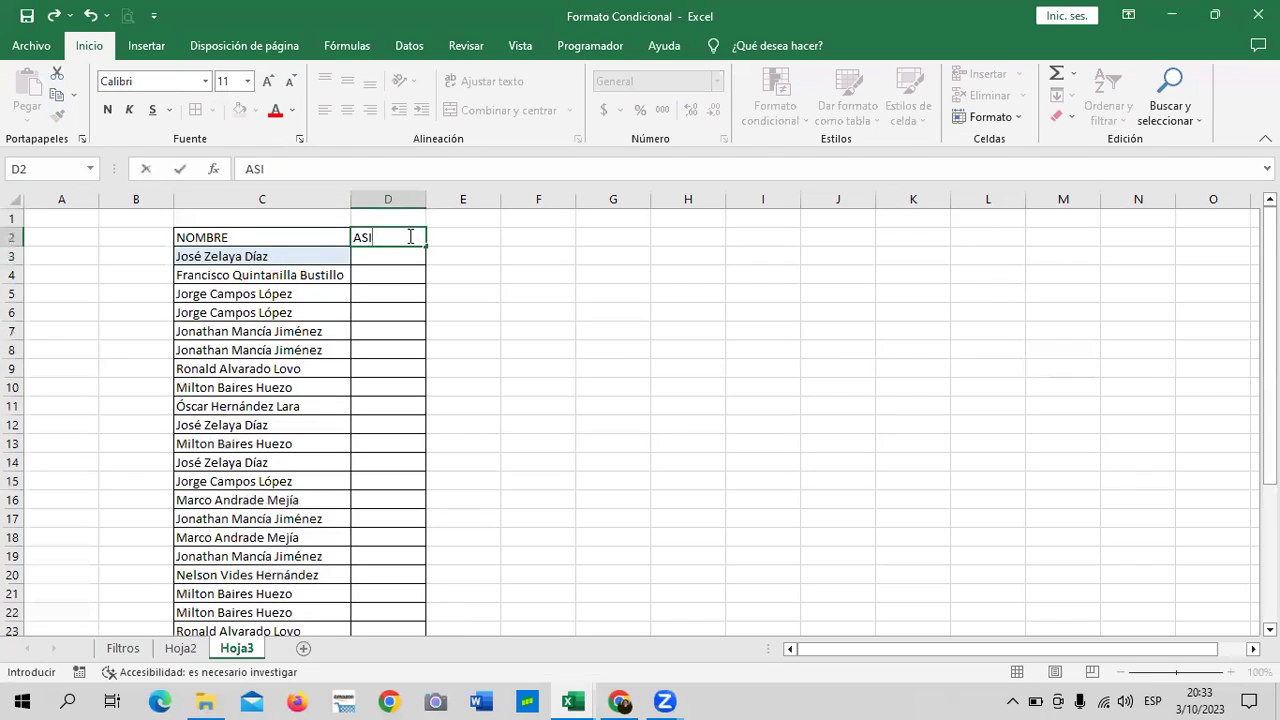
text(STENCIA)
key(Return)
Clear the leftover conditional formatting rule from the first name in C3.
click(252, 260)
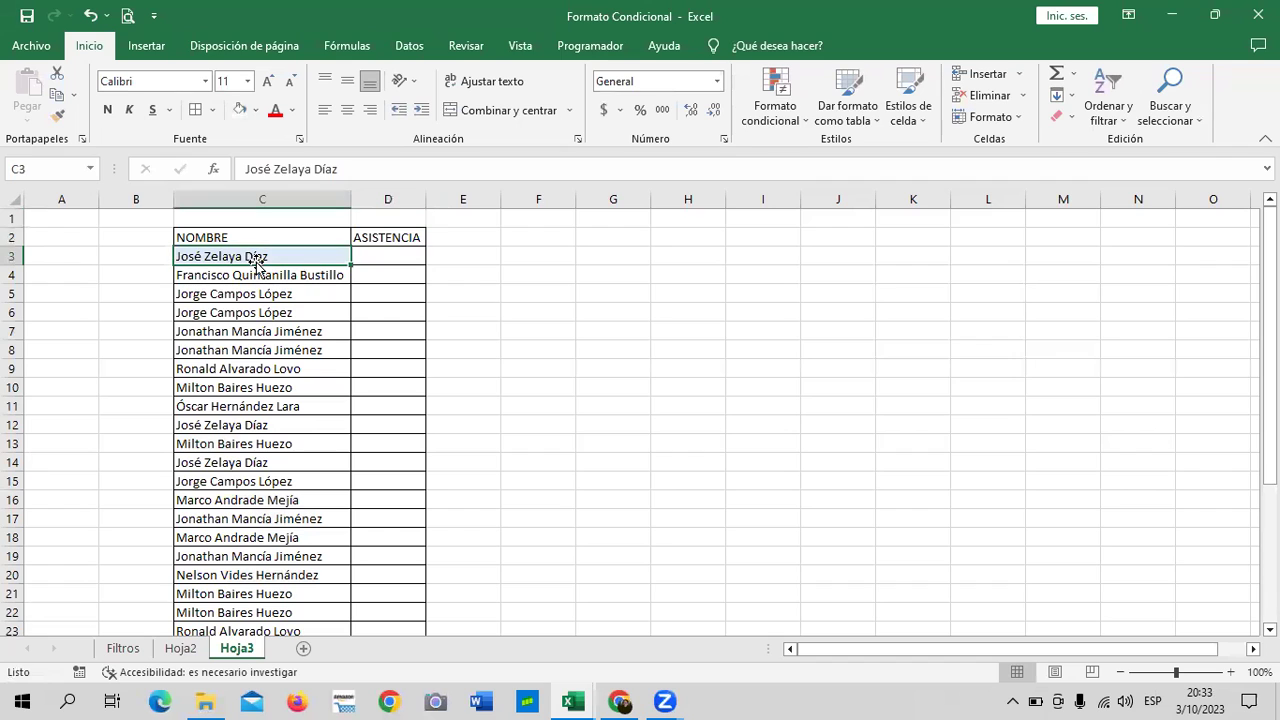
click(908, 105)
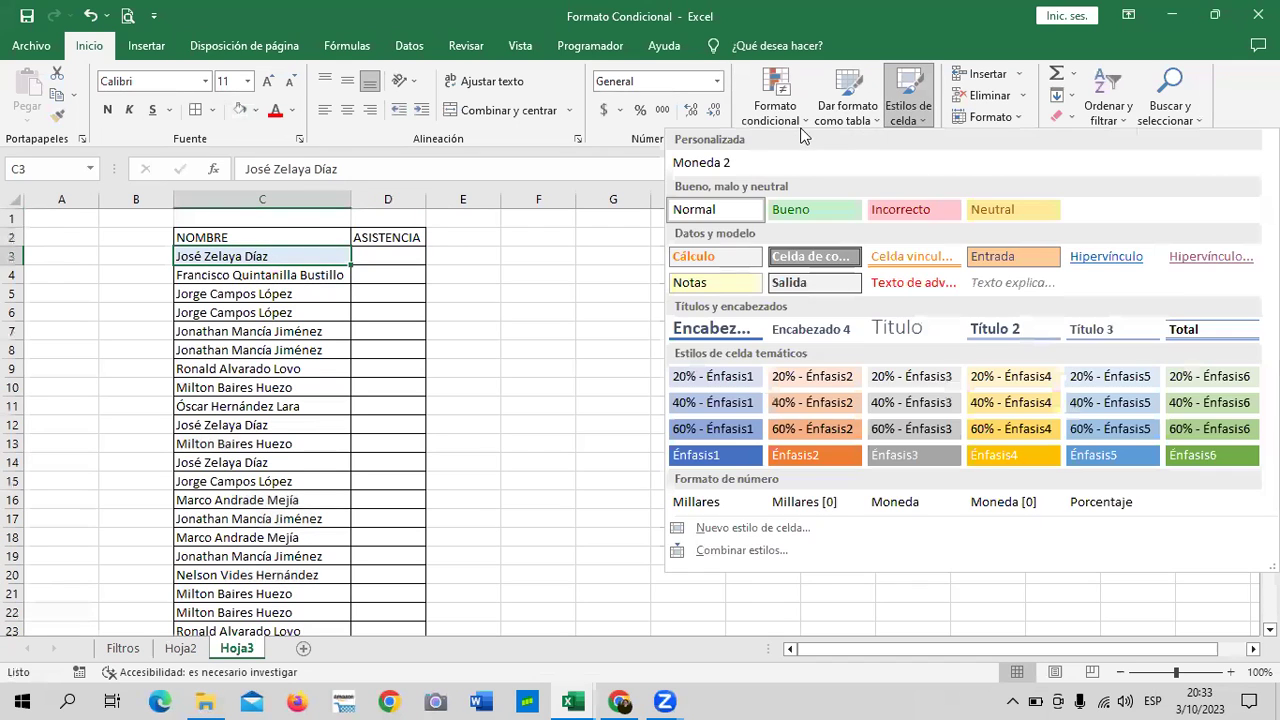
click(793, 113)
mouse_move(857, 366)
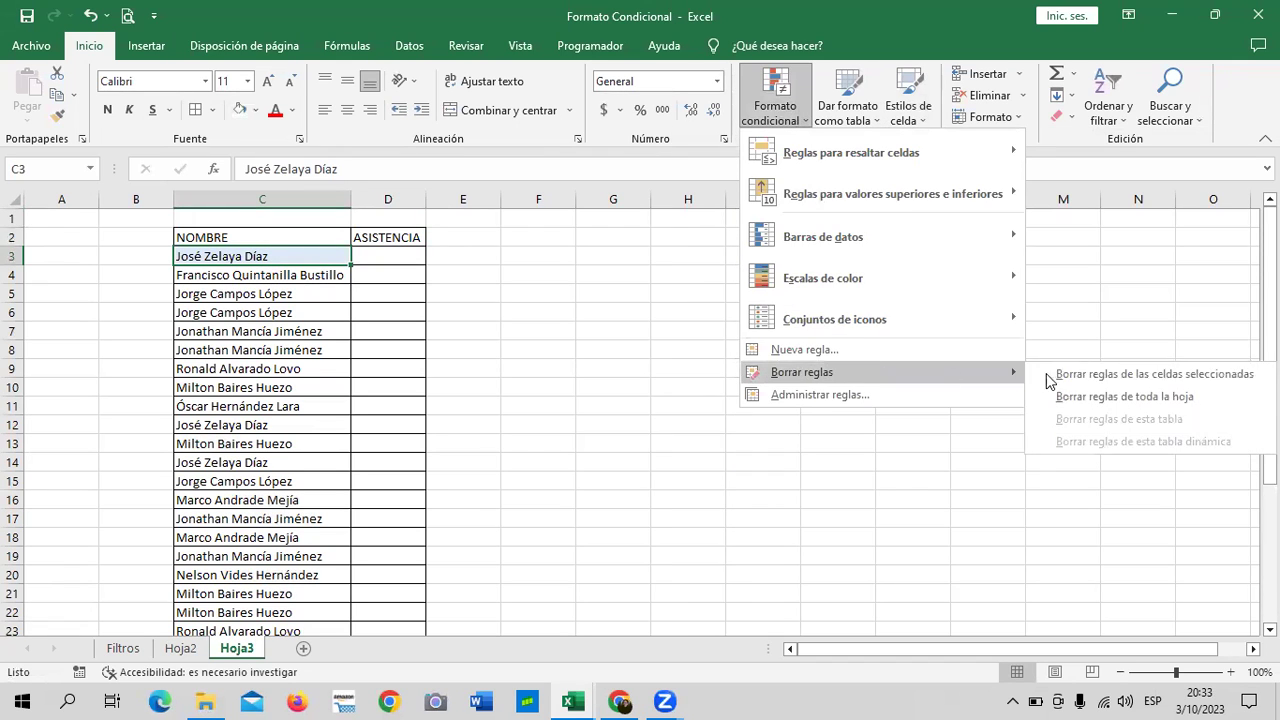
click(1084, 372)
click(665, 334)
Select D3 and scroll the list to review the new header row.
click(373, 256)
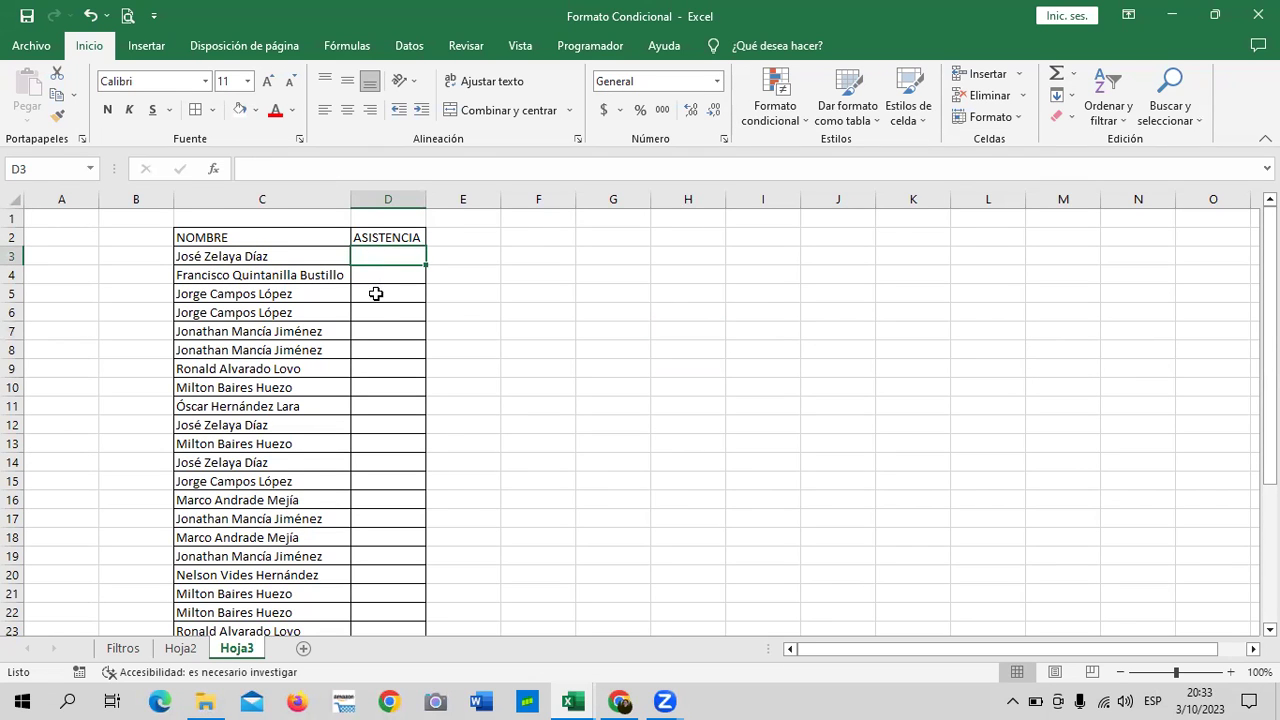
scroll(380, 420, down, 4)
scroll(400, 535, down, 5)
scroll(470, 490, up, 4)
scroll(518, 453, up, 4)
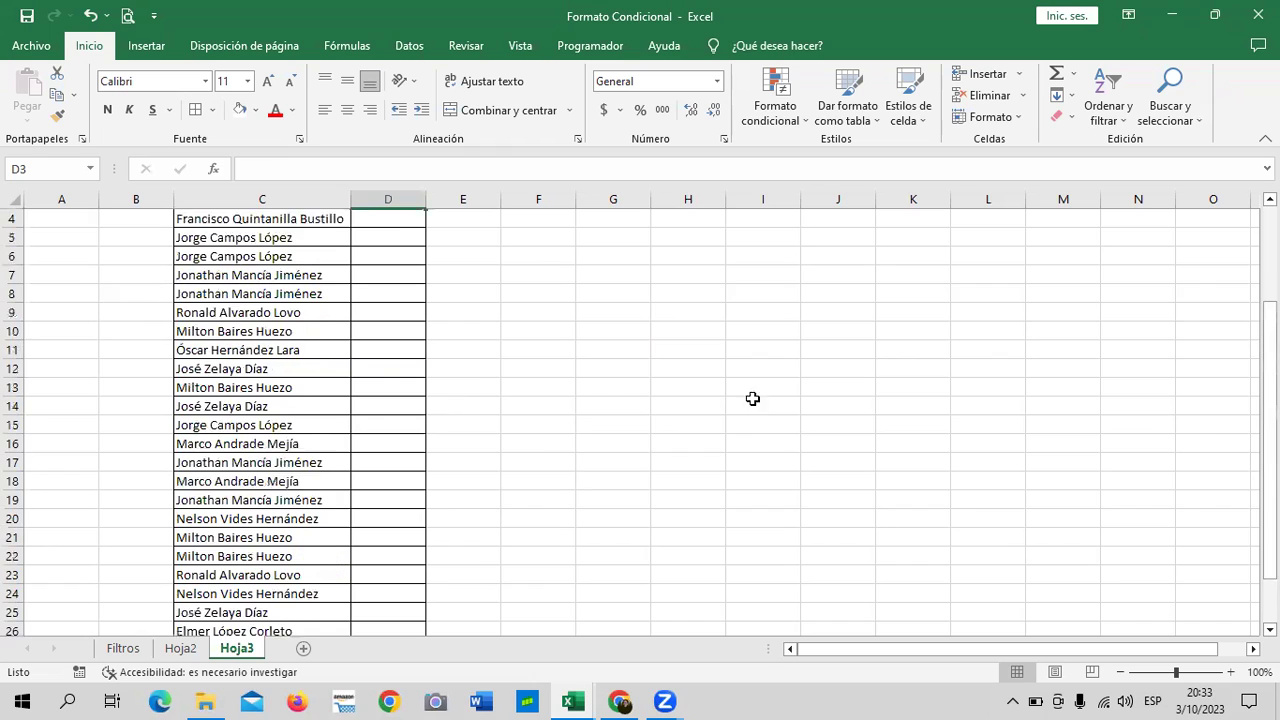
scroll(751, 400, up, 1)
click(692, 238)
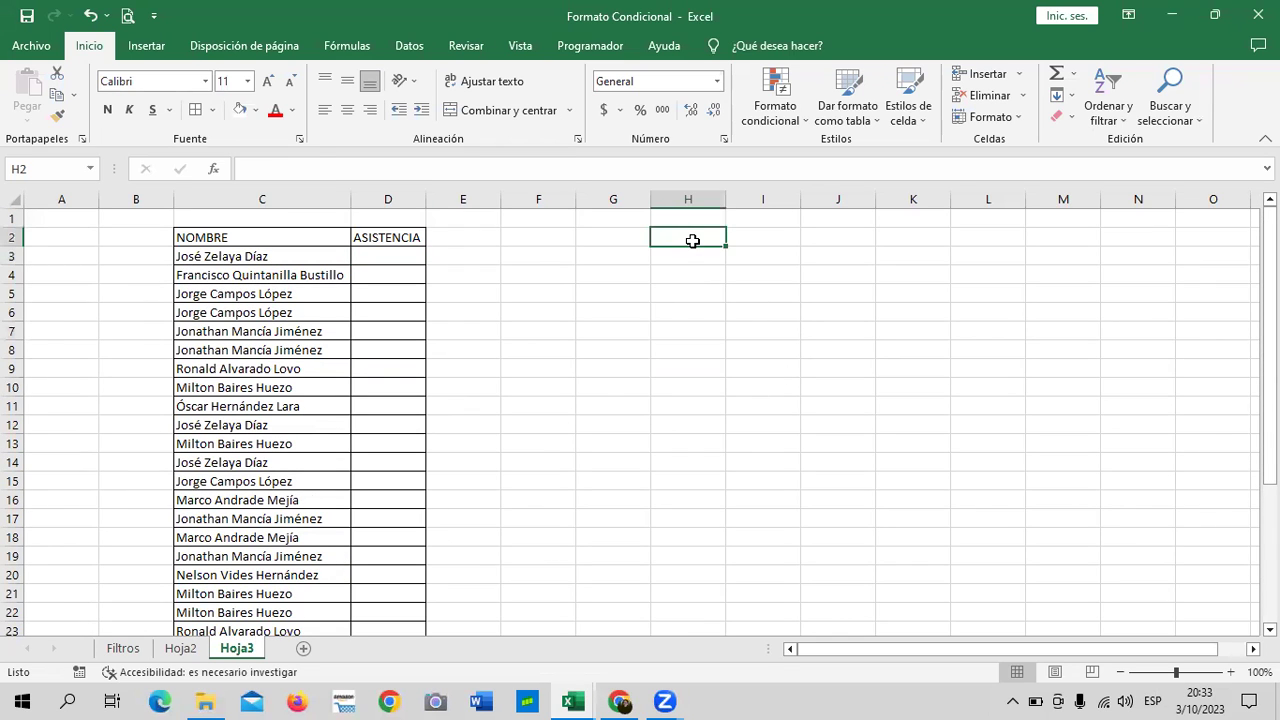
Enter test attendance values 1 in D3 and 0 in D4.
mouse_move(400, 256)
mouse_down()
mouse_move(390, 645)
mouse_move(390, 609)
mouse_up()
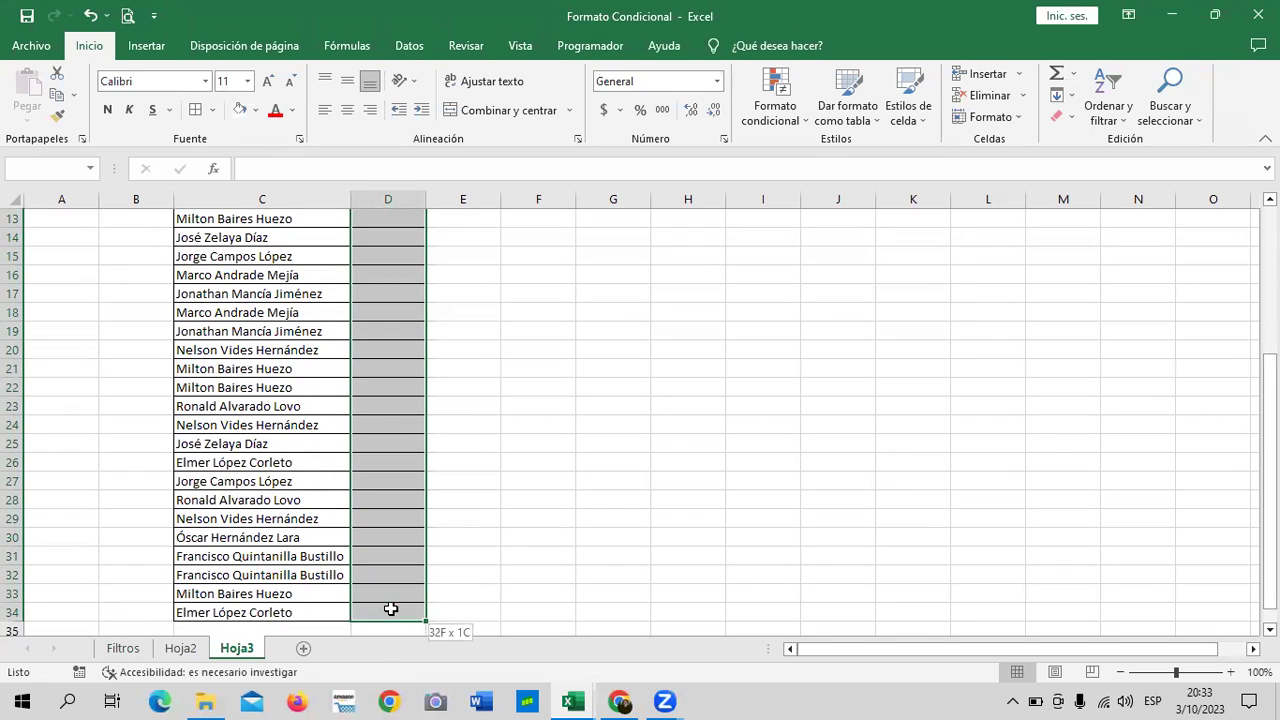
click(700, 457)
scroll(366, 337, up, 4)
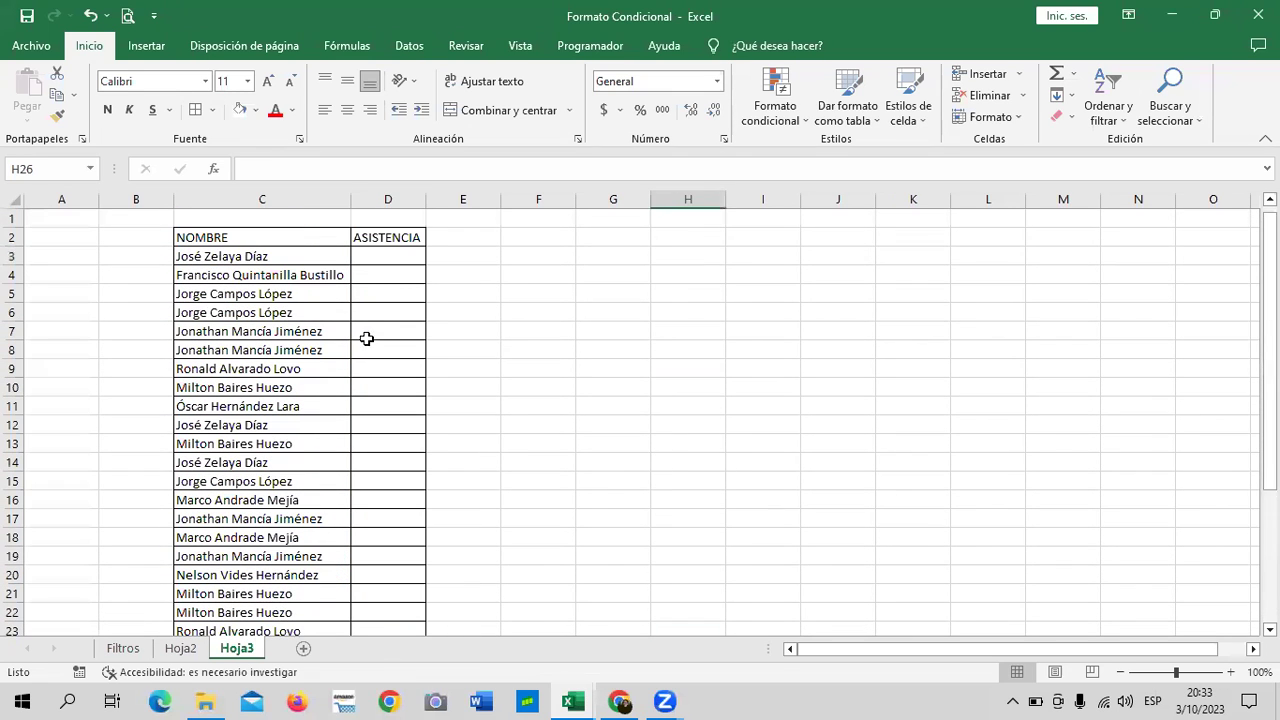
click(393, 256)
text(1)
key(Return)
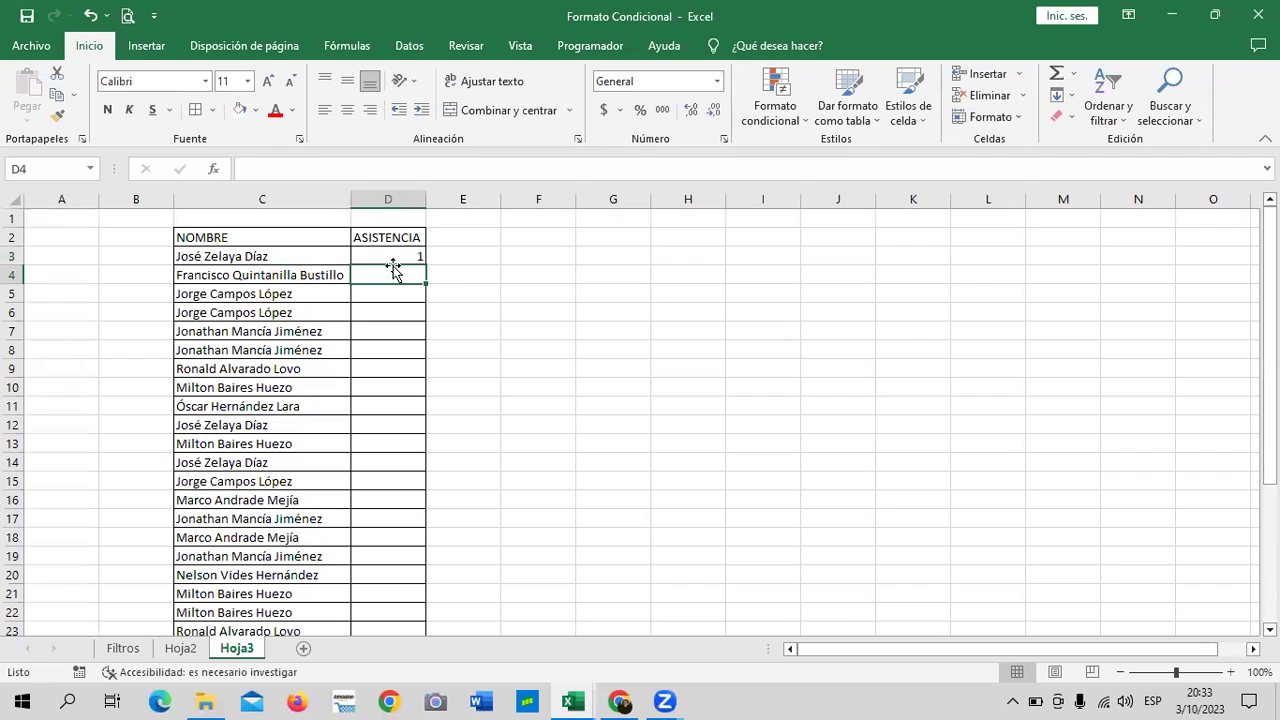
text(0)
key(Return)
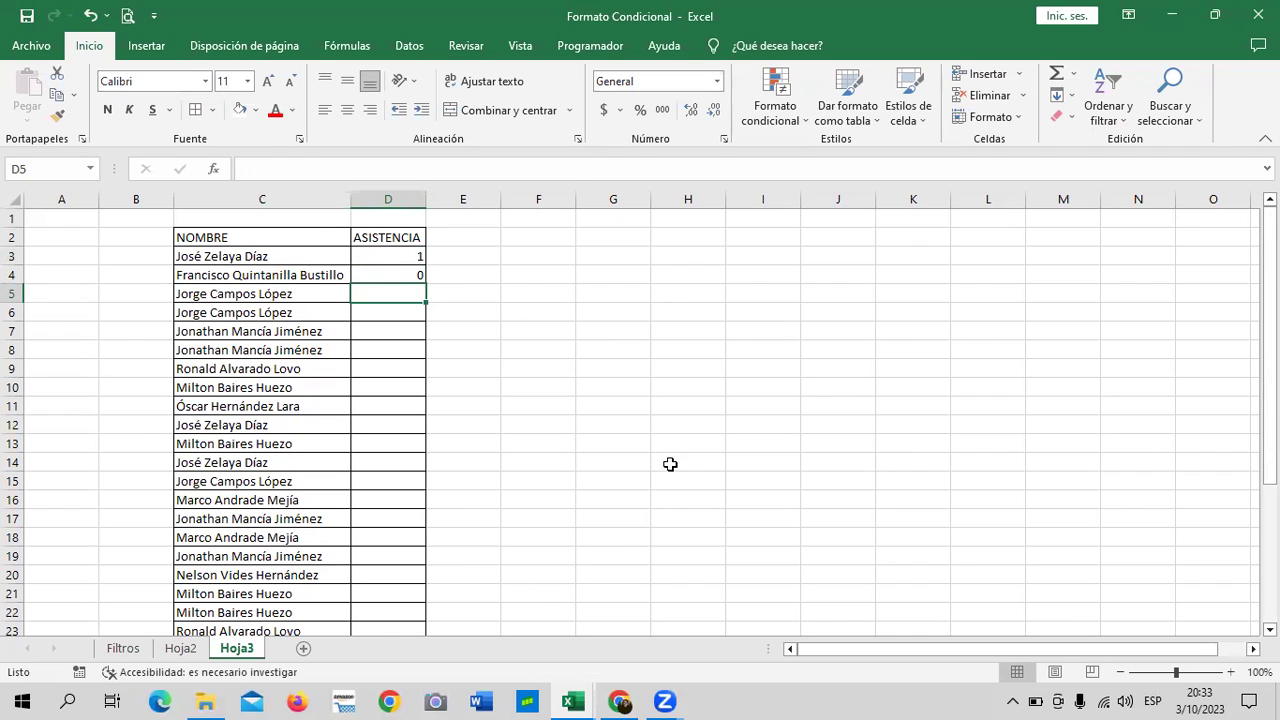
Select the attendance range and inspect the values in D3 and D4.
click(670, 463)
drag(408, 255, 390, 653)
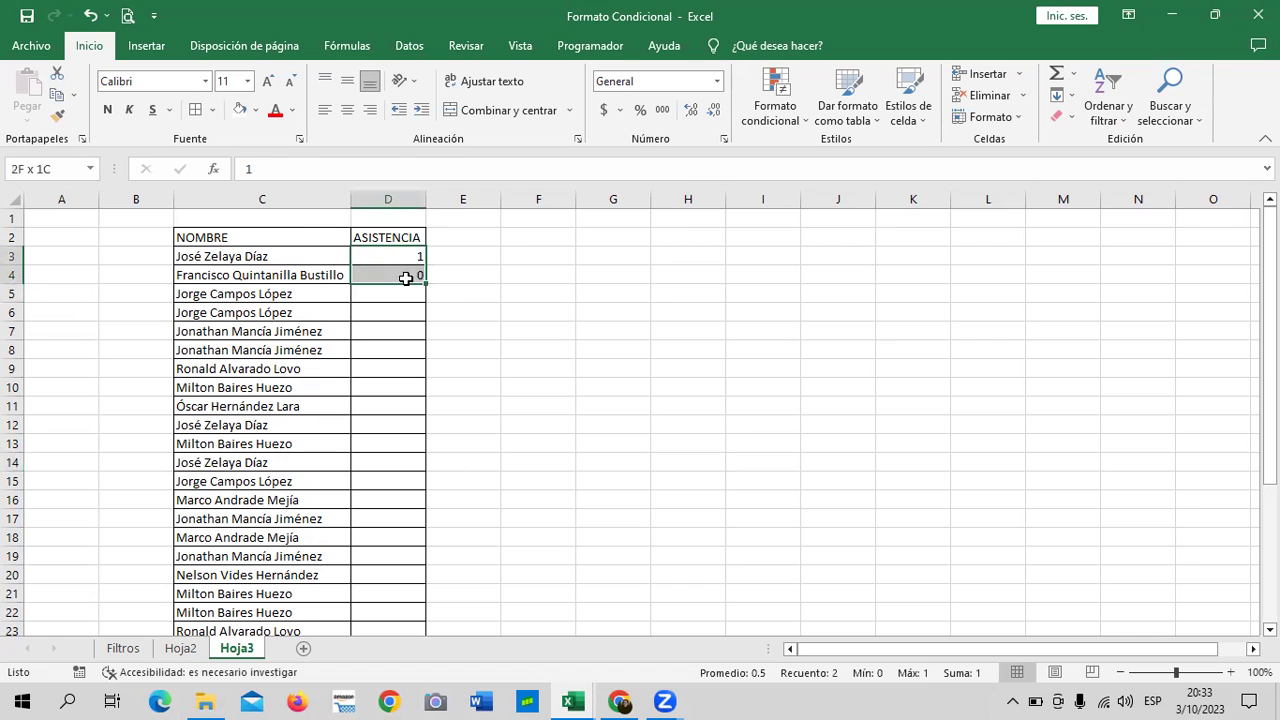
drag(390, 653, 397, 608)
scroll(613, 455, up, 3)
click(613, 455)
click(418, 259)
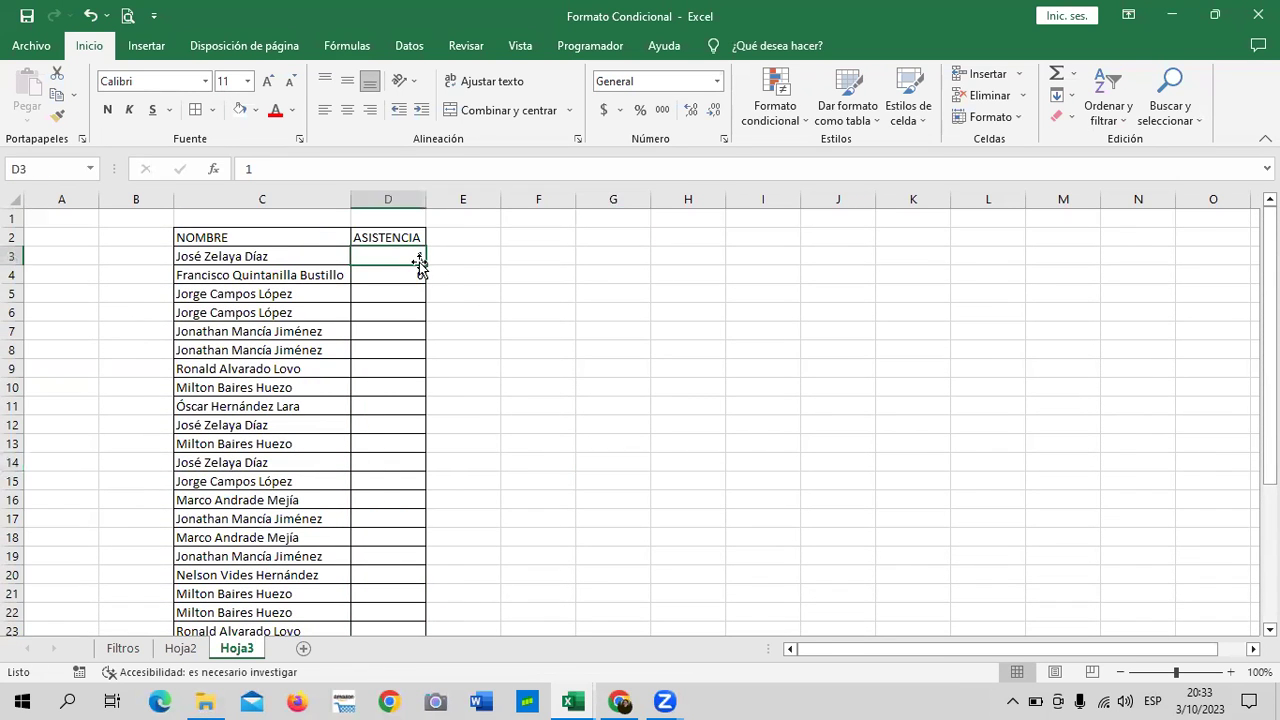
click(408, 284)
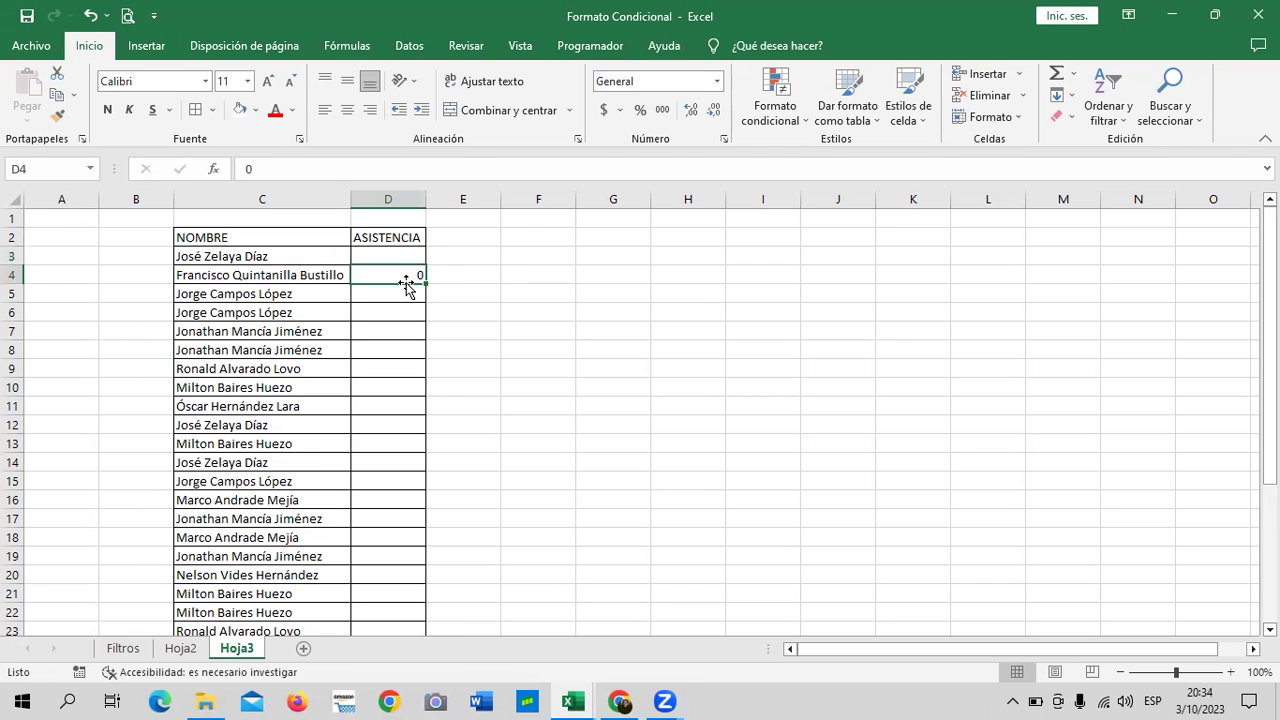
click(600, 335)
Select D3:D34 and confirm in Administrar reglas that no rules exist yet.
mouse_move(400, 250)
mouse_down()
mouse_move(406, 678)
mouse_move(406, 593)
mouse_up()
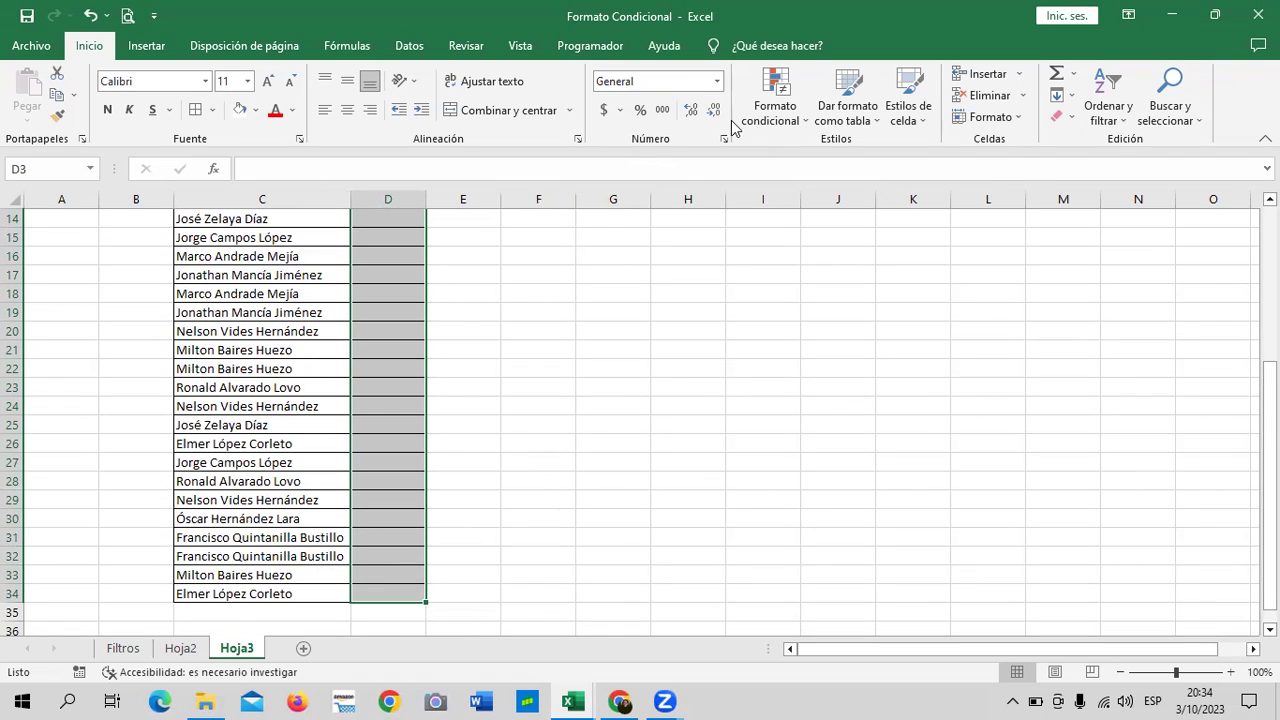
click(792, 122)
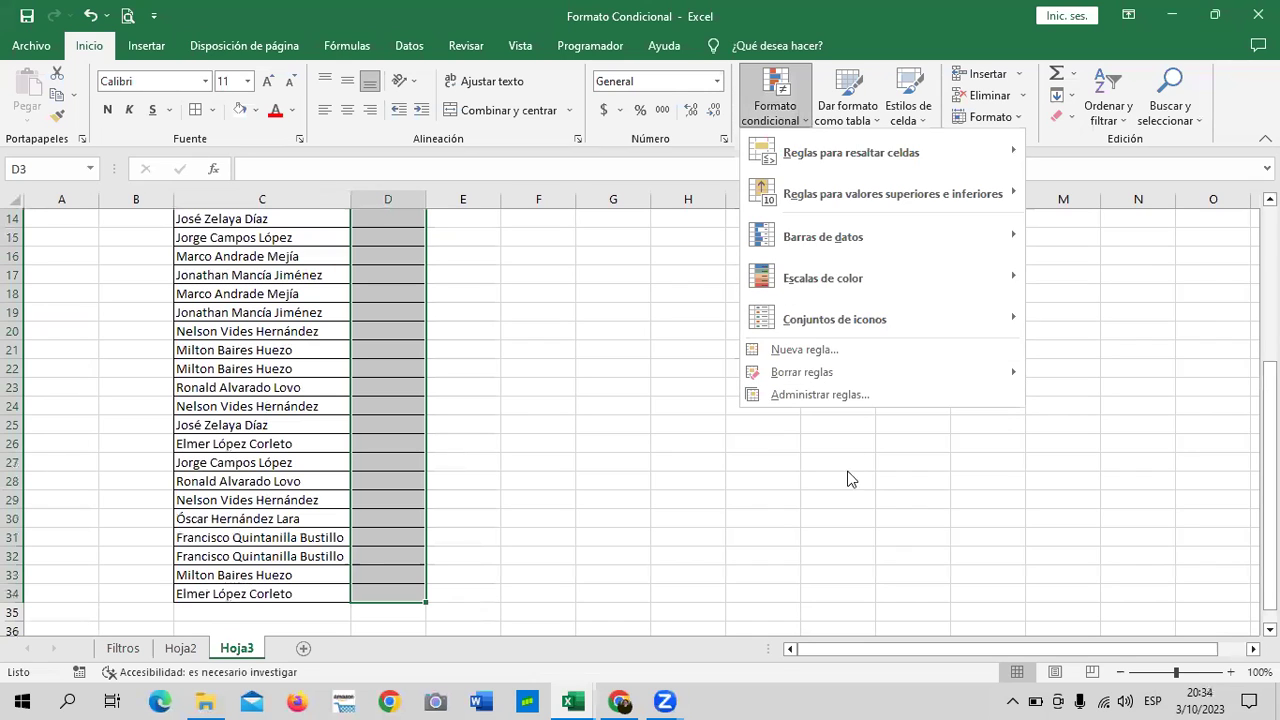
mouse_move(990, 152)
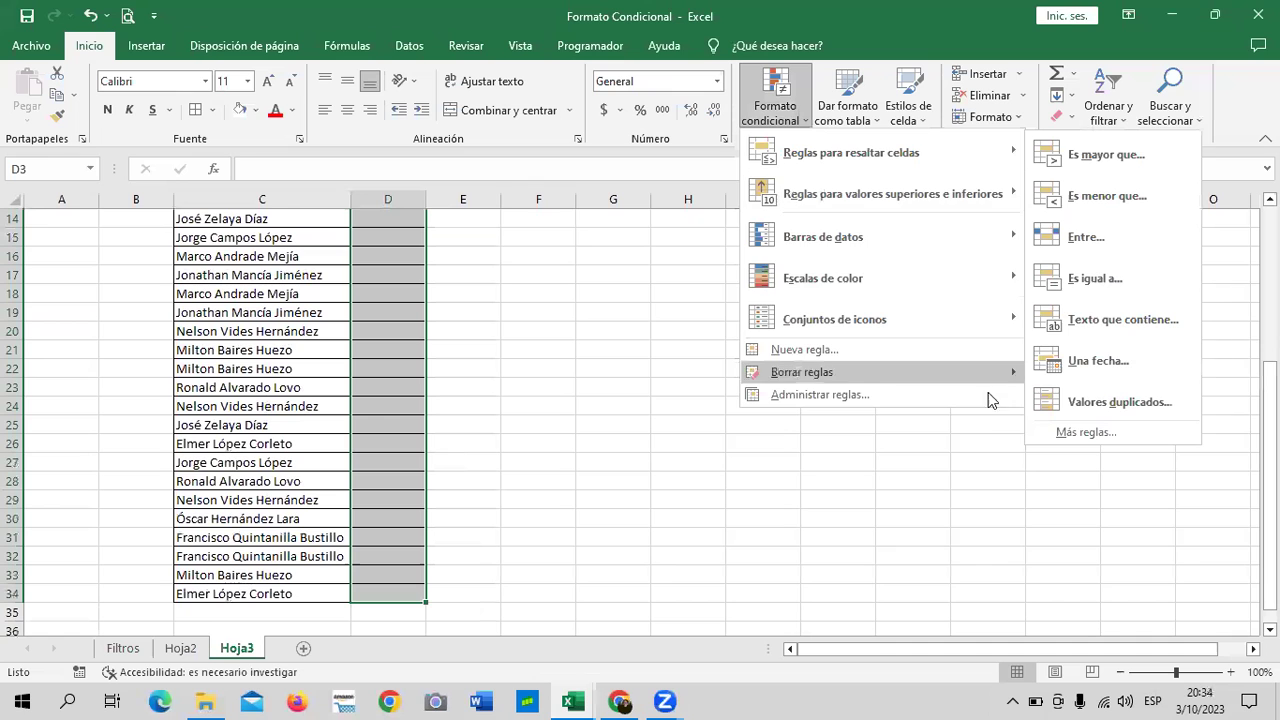
click(950, 395)
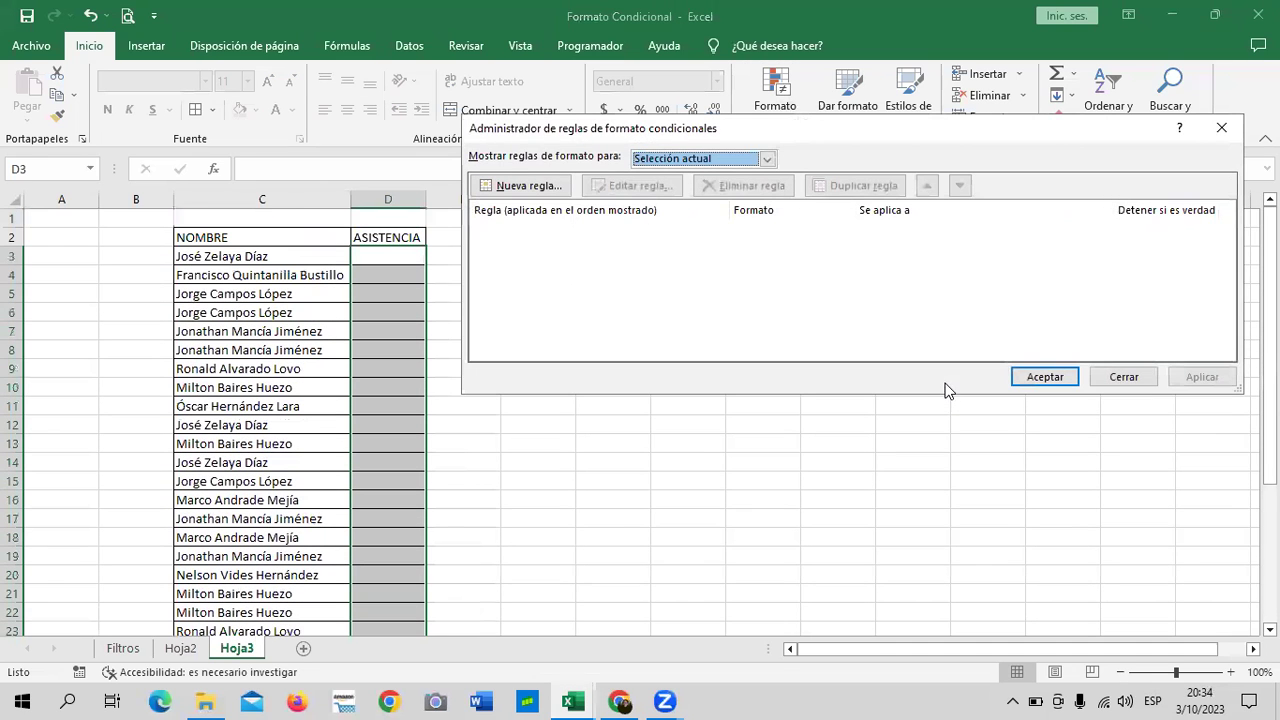
click(1130, 377)
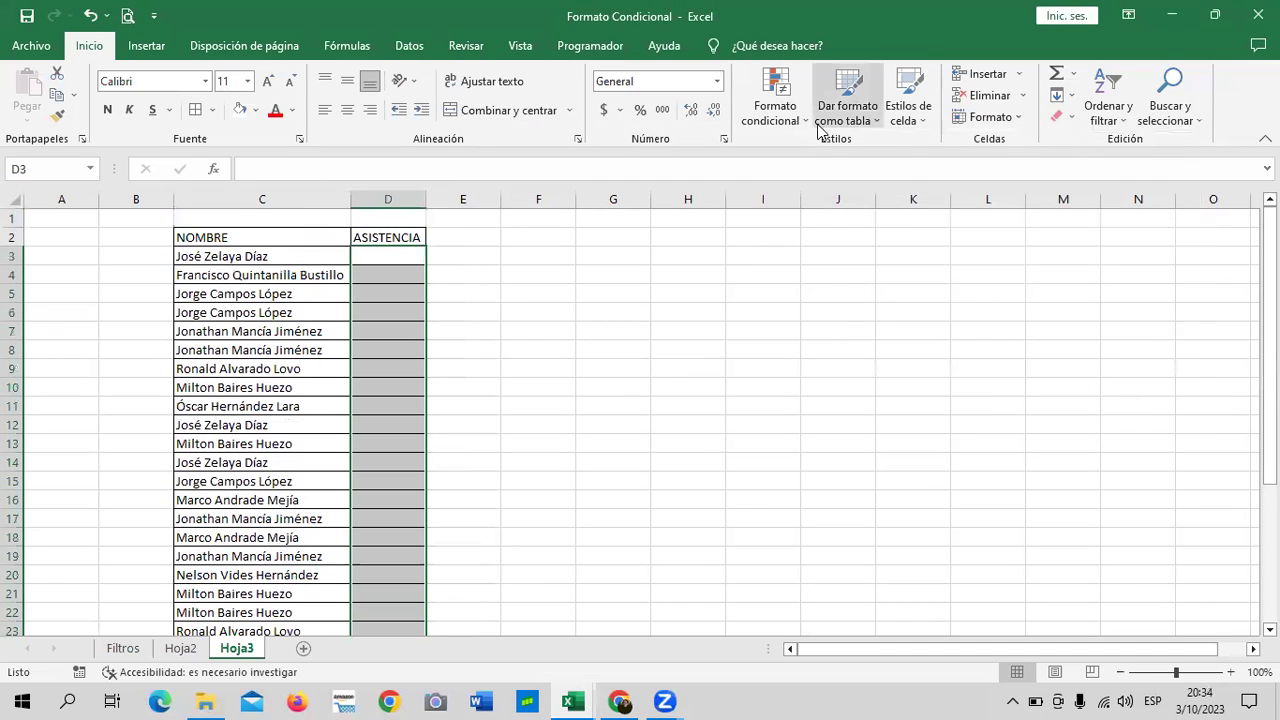
click(785, 112)
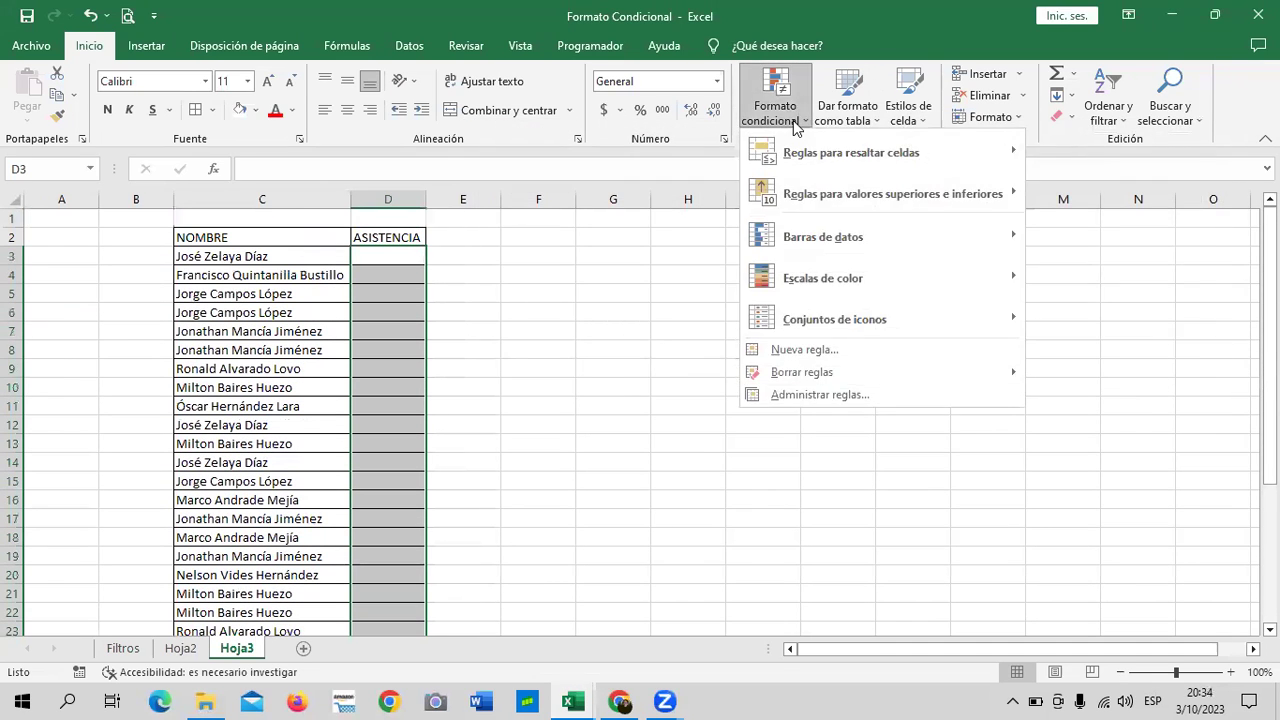
Create a new Conjuntos de iconos rule with the circled check, ! and X icons, set to Mostrar icono únicamente.
click(804, 350)
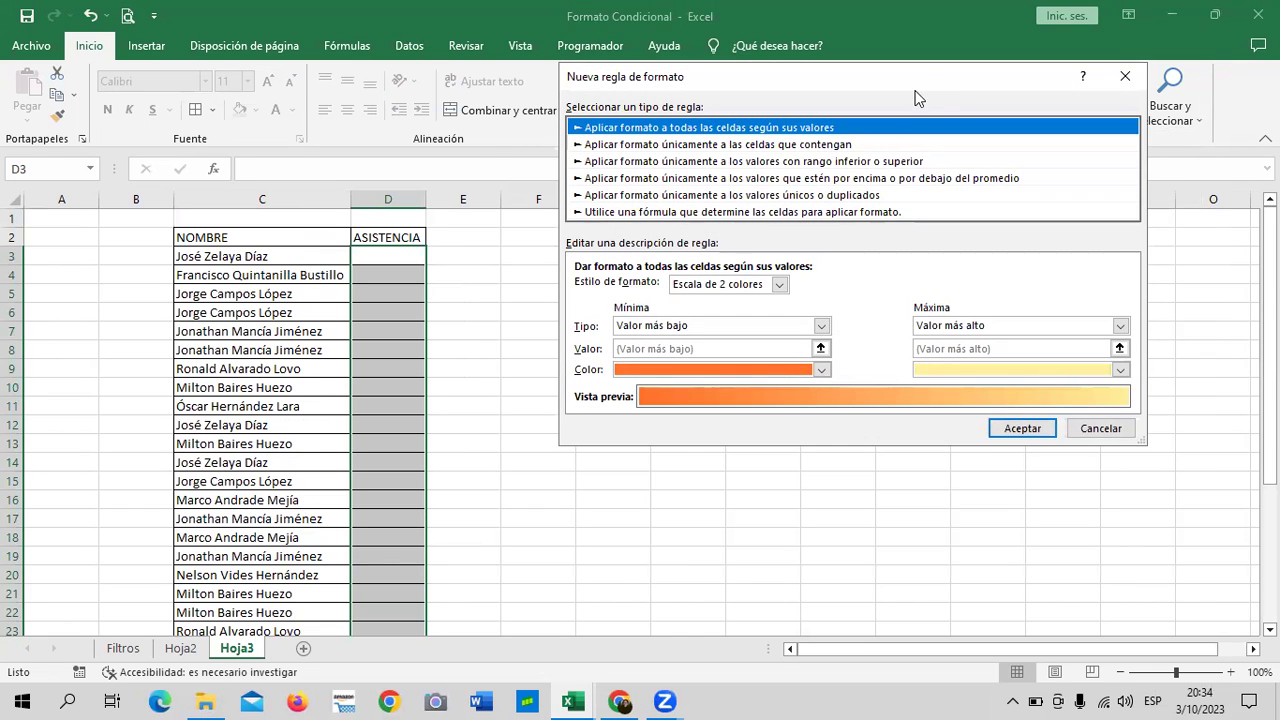
drag(917, 82, 822, 163)
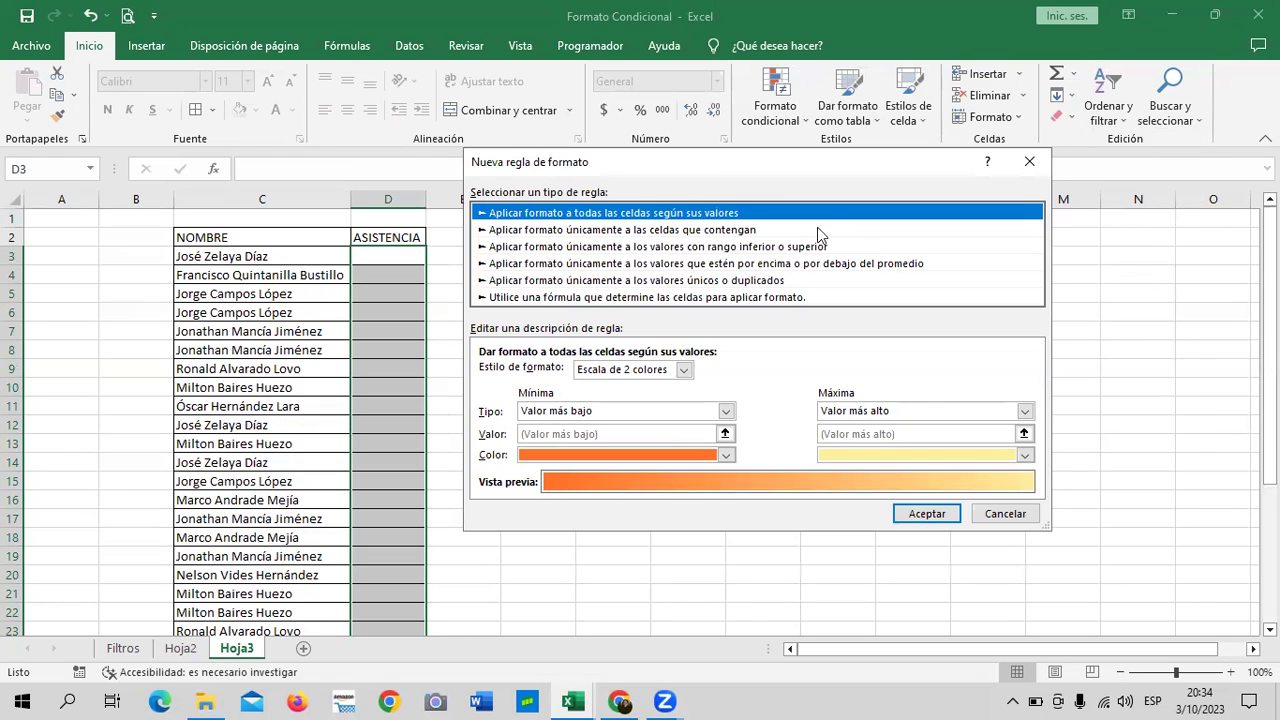
click(685, 373)
click(613, 429)
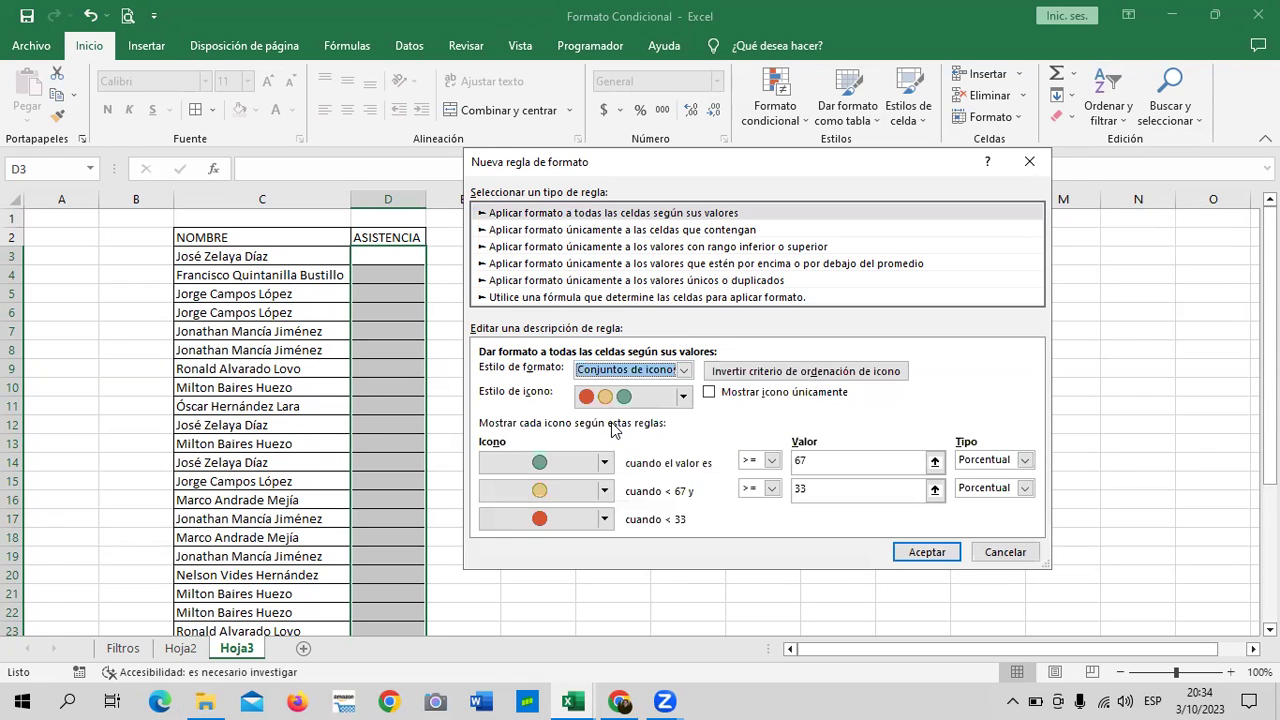
click(684, 397)
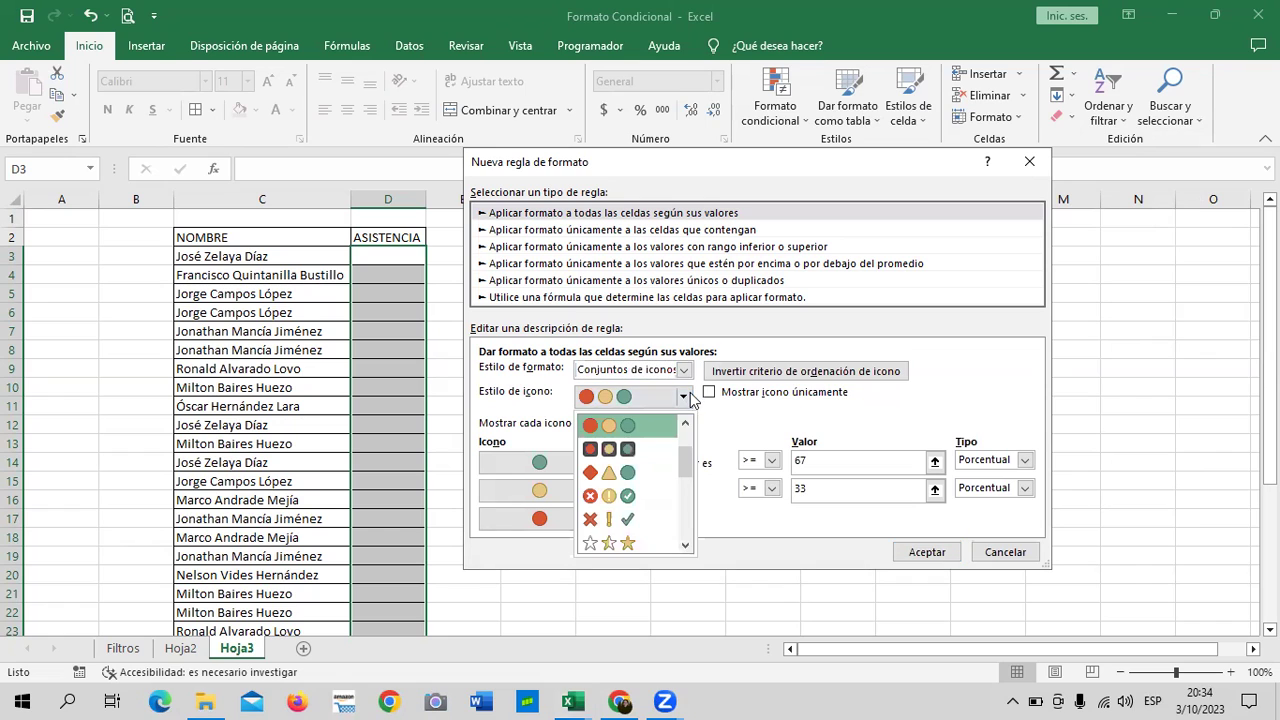
mouse_move(686, 461)
mouse_down()
mouse_move(686, 433)
mouse_move(684, 532)
mouse_move(697, 423)
mouse_up()
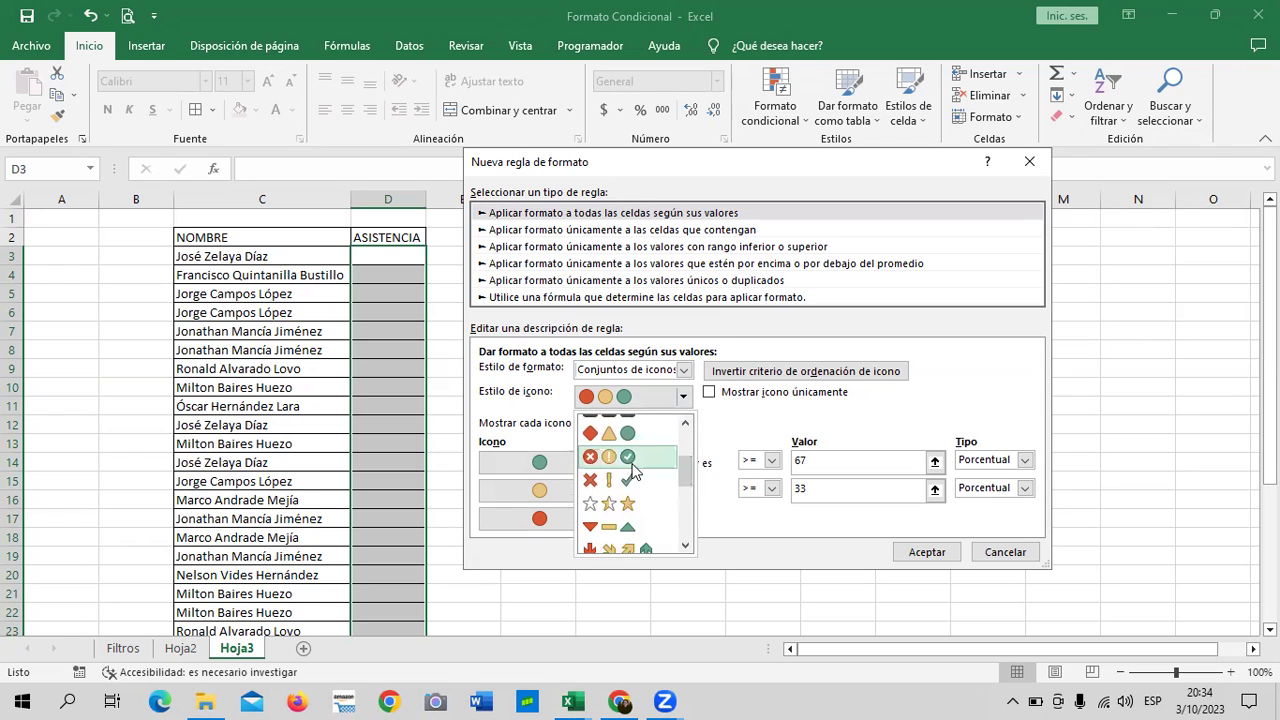
click(630, 466)
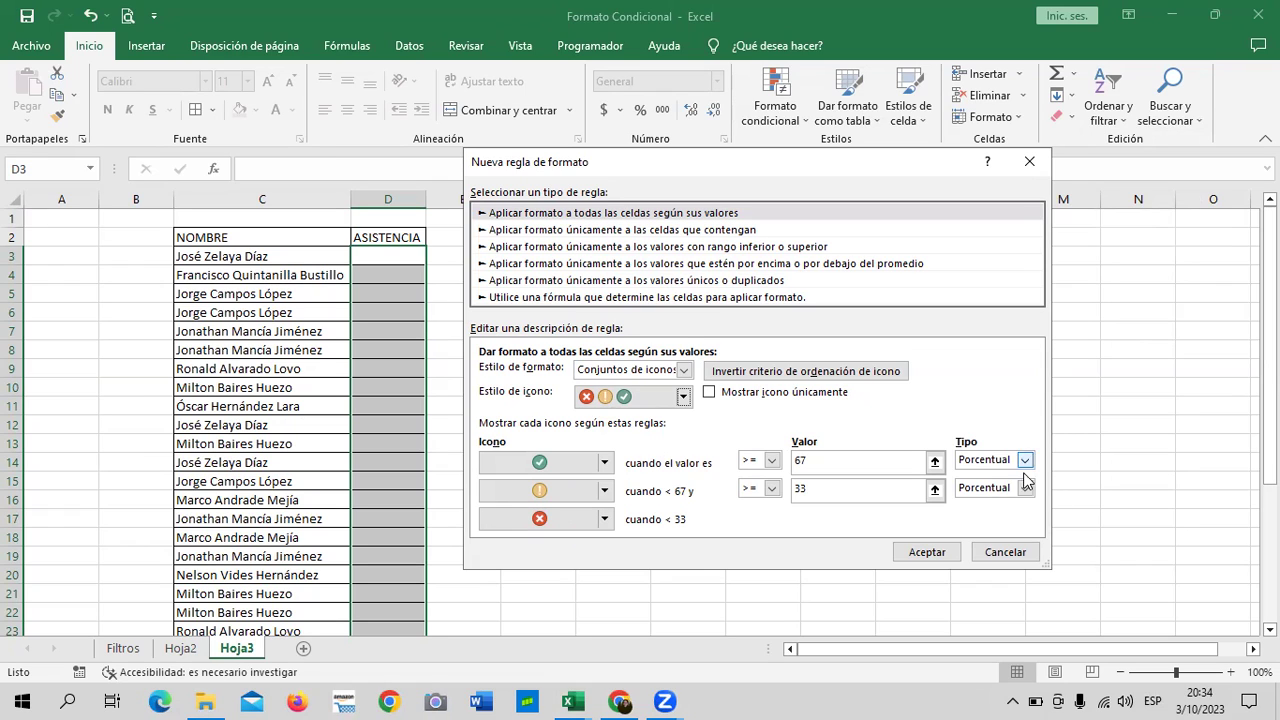
click(710, 393)
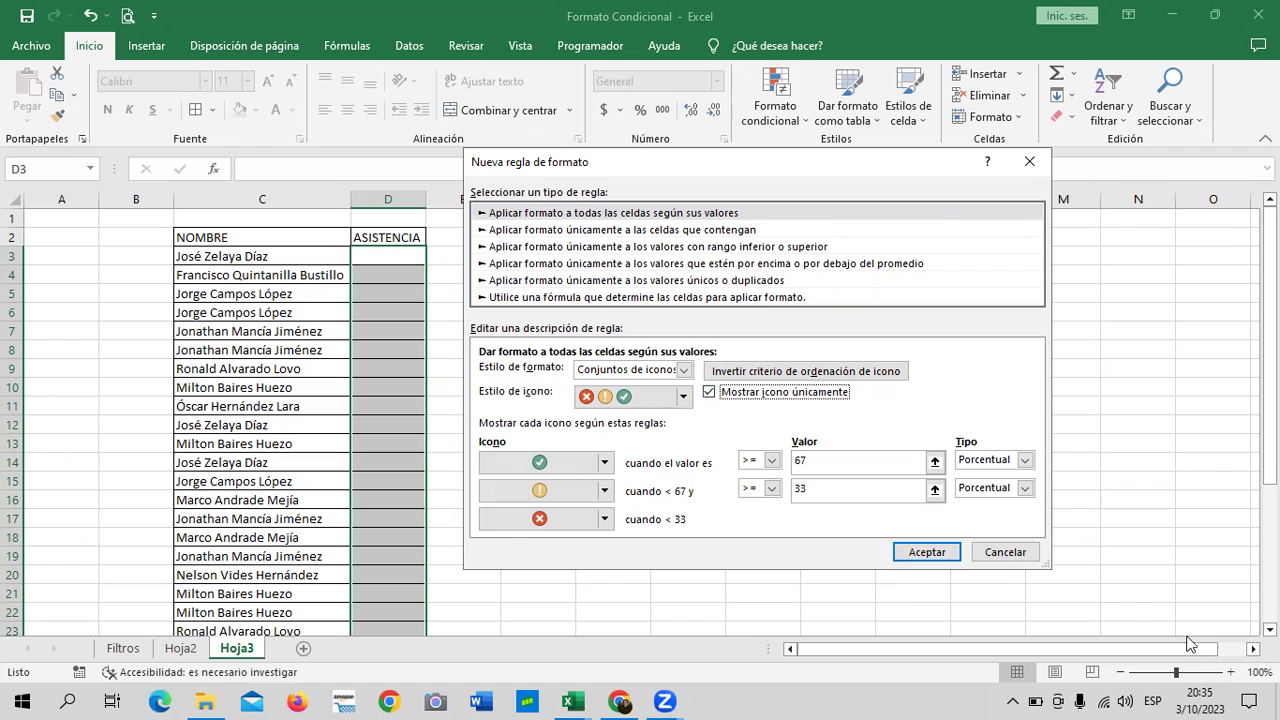
Set both icon thresholds to Número with values 1 and > 0, then accept the rule.
click(1025, 461)
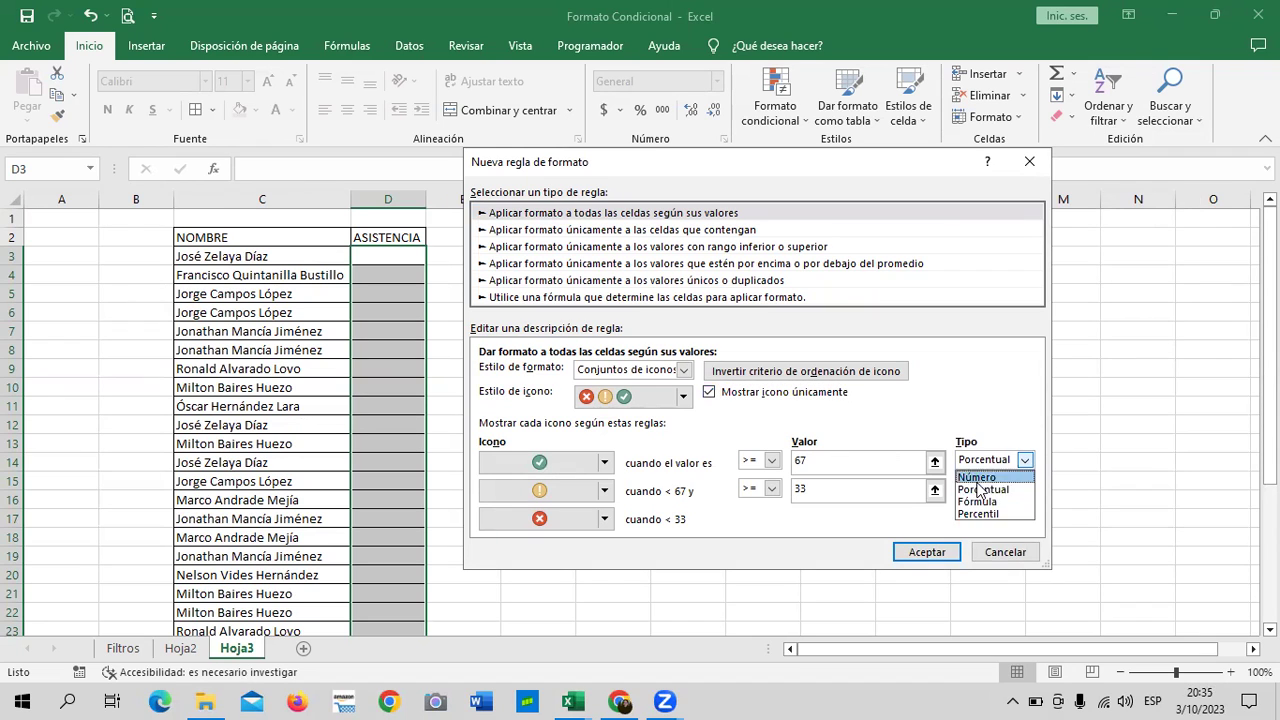
click(1009, 478)
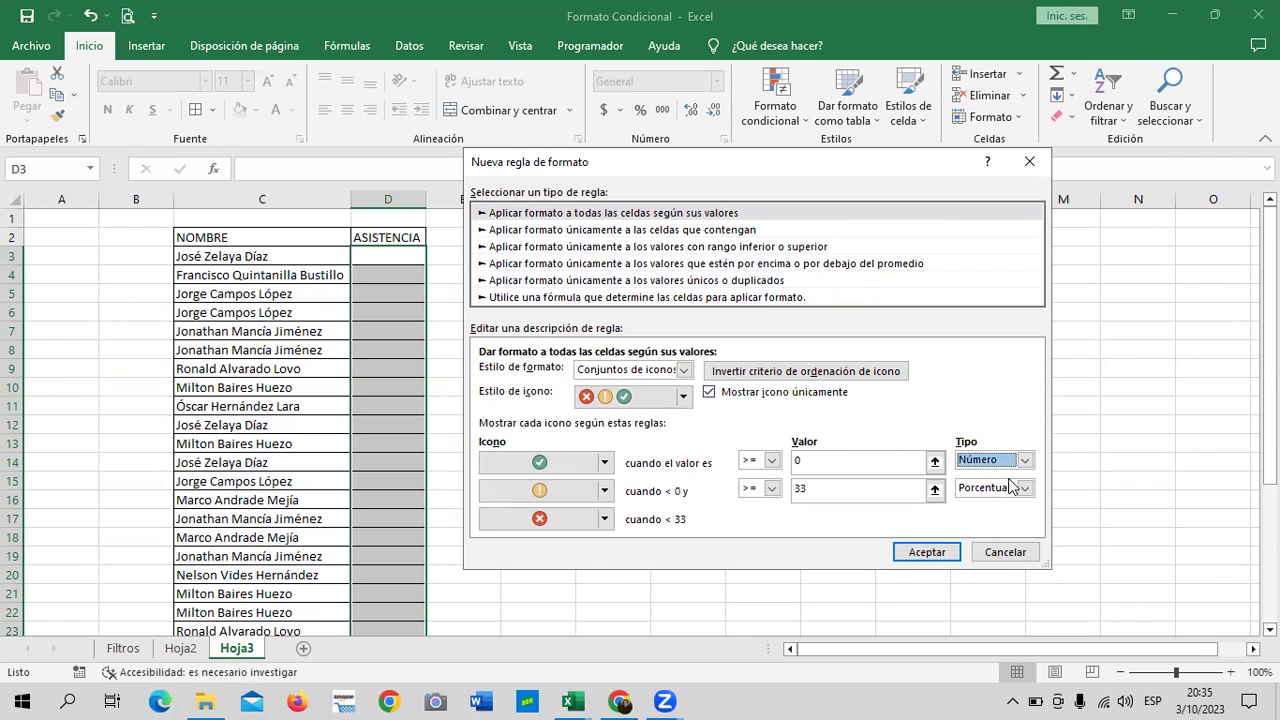
click(869, 466)
key(BackSpace)
text(1)
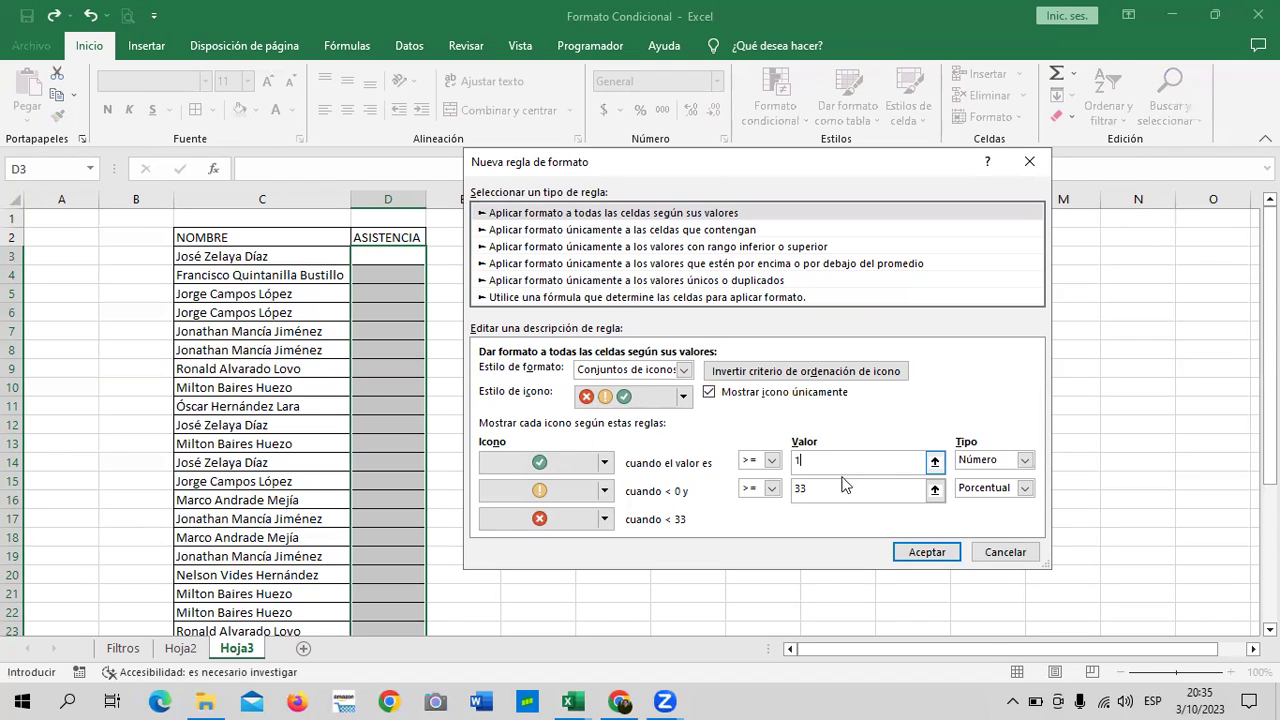
click(1025, 488)
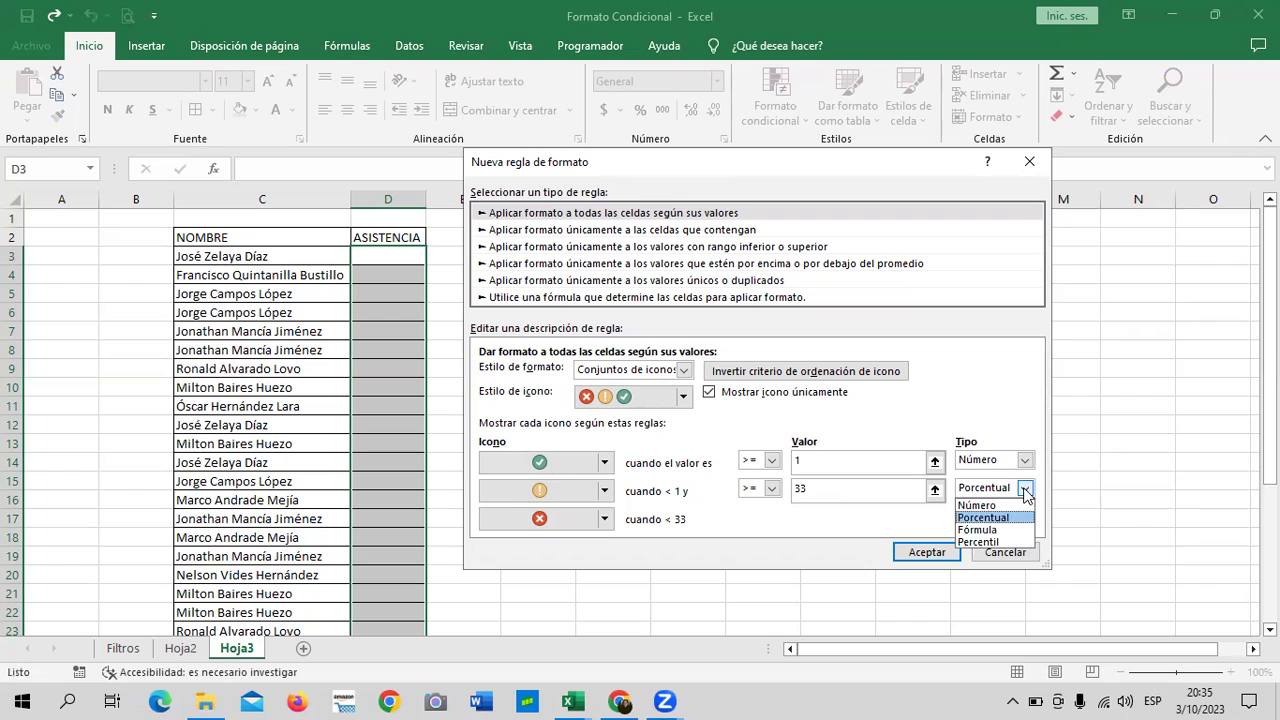
click(1018, 506)
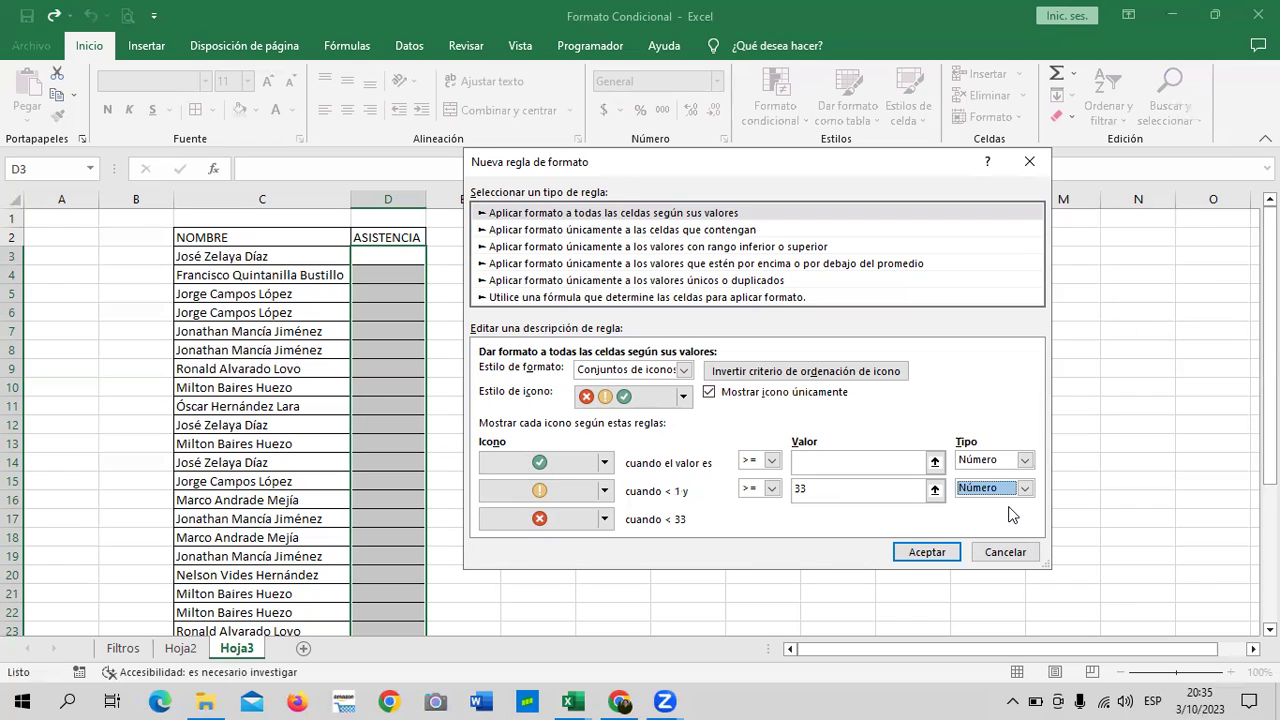
click(901, 497)
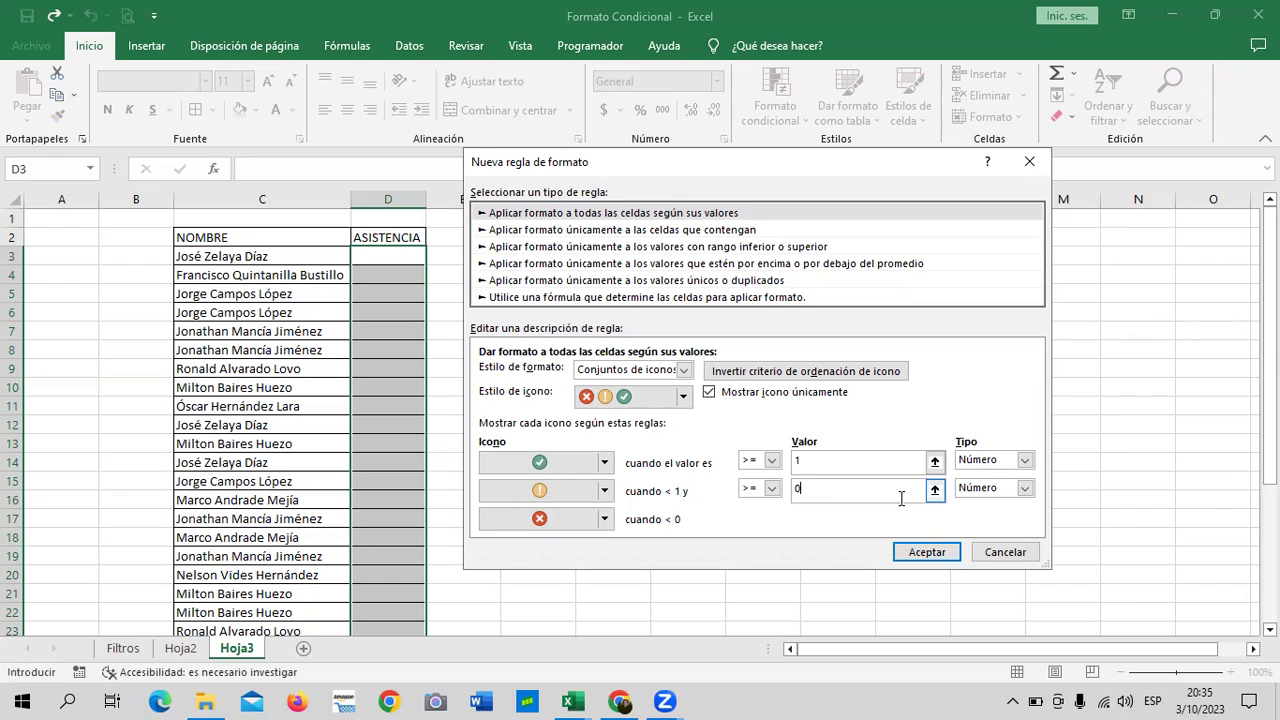
click(774, 494)
click(757, 518)
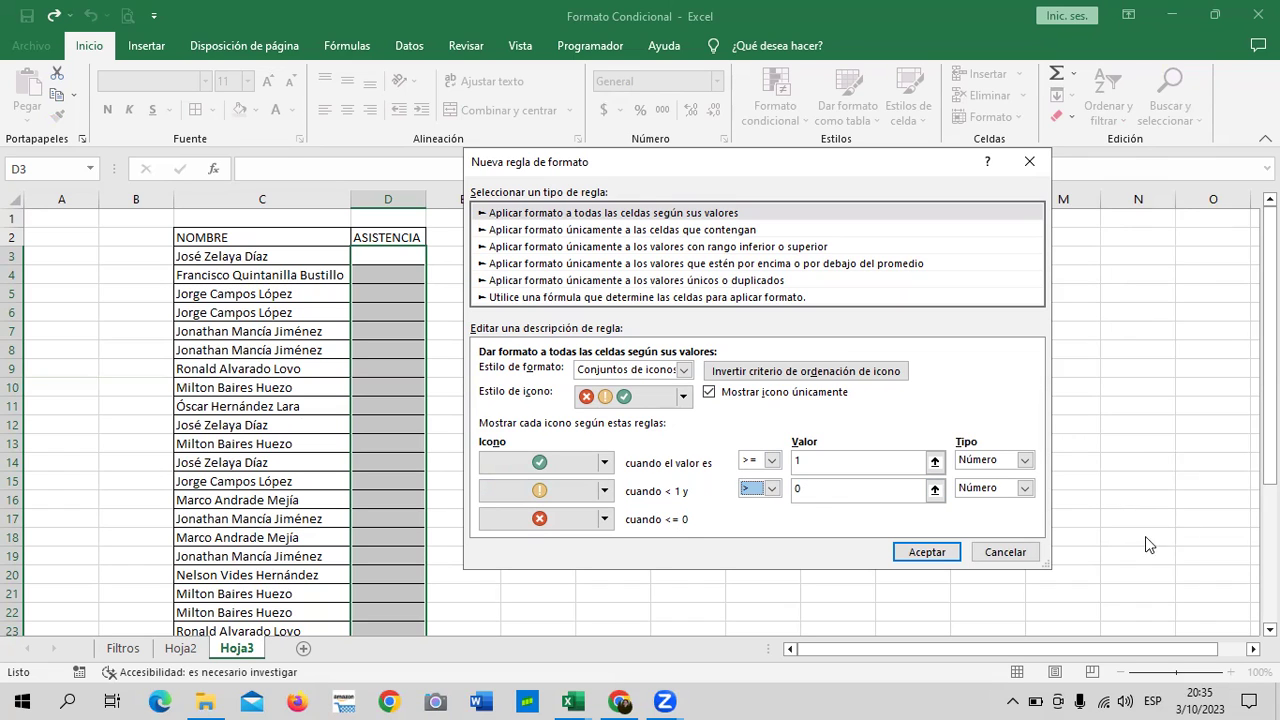
click(908, 551)
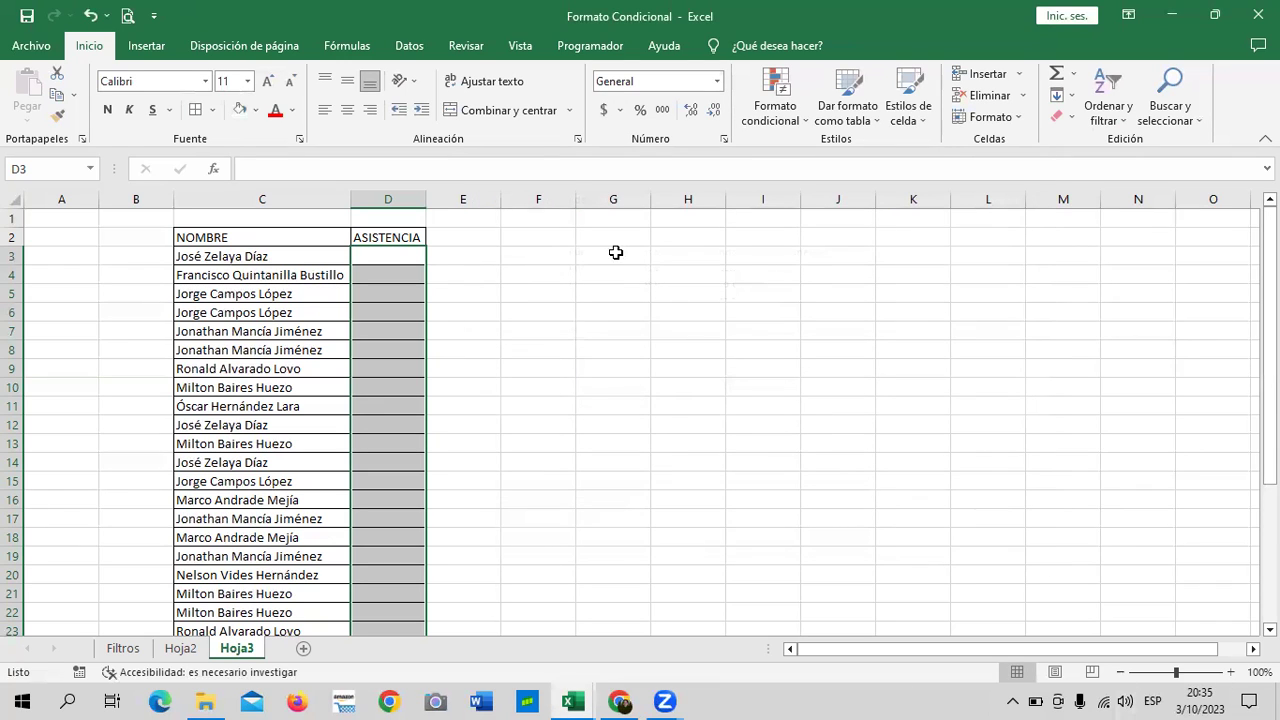
Enter 1 in each ASISTENCIA cell from D3 down to D14.
click(395, 255)
text(1)
key(Return)
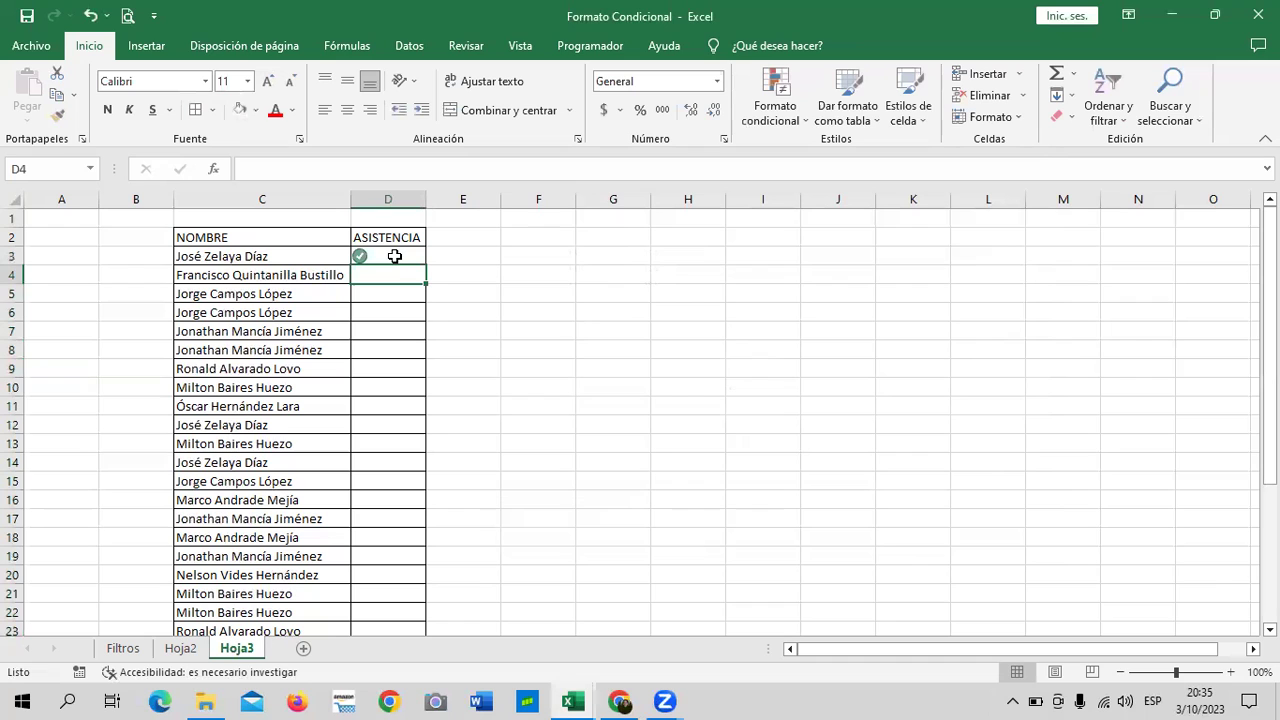
text(1)
key(Return)
text(1)
key(Return)
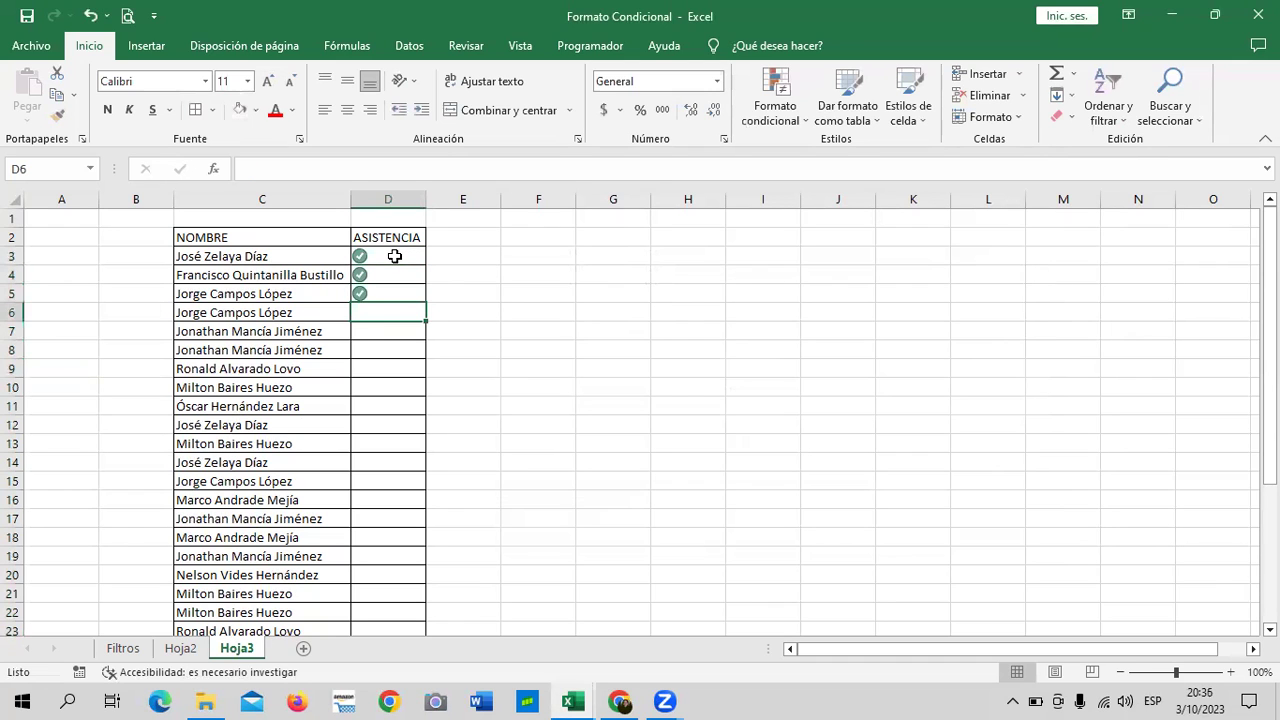
text(1 1 1 1 1)
key(Return)
text(1)
key(Return)
text(1)
key(Return)
text(1)
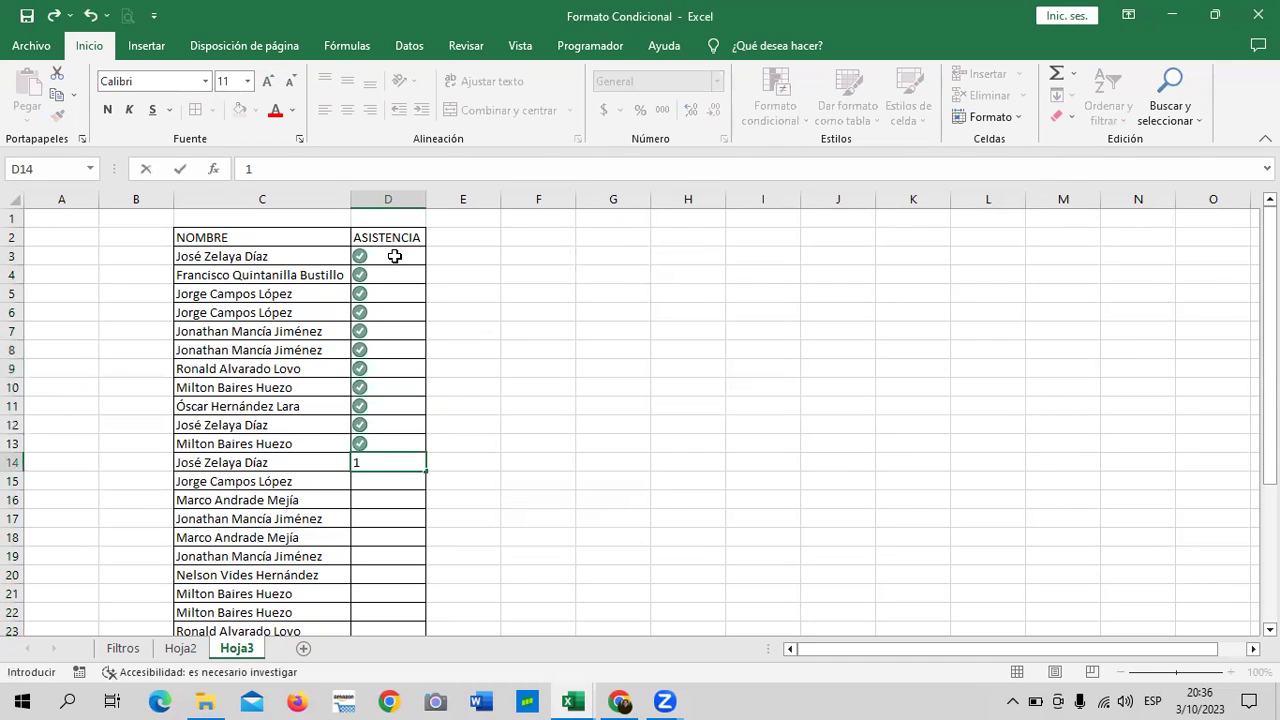
key(Return)
Enter 0 in ASISTENCIA cells D15 through D19.
text(0)
key(Return)
text(0 0 0 0)
key(Return)
Enter 1 in each ASISTENCIA cell from D20 down to D29.
text(1)
key(Return)
text(1)
key(Return)
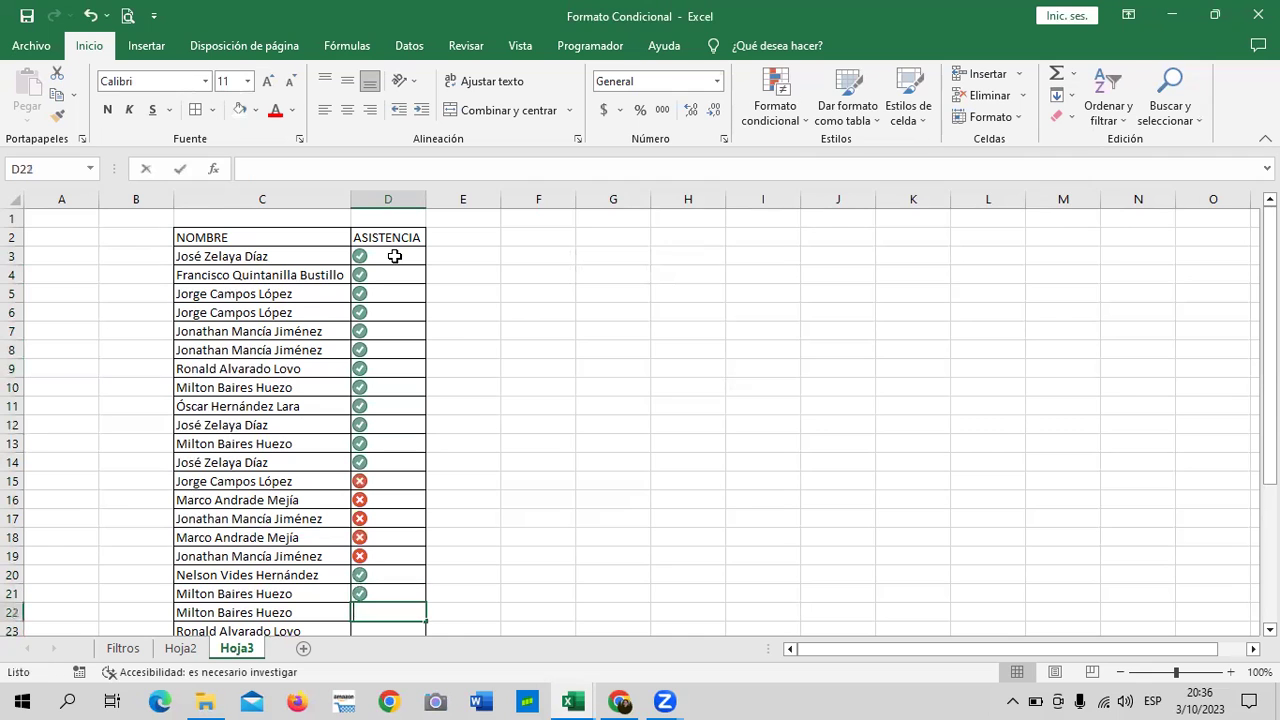
text(1 1 1)
key(Return)
text(1)
key(Return)
text(1)
key(Return)
text(1)
key(Return)
text(1)
key(Return)
text(1)
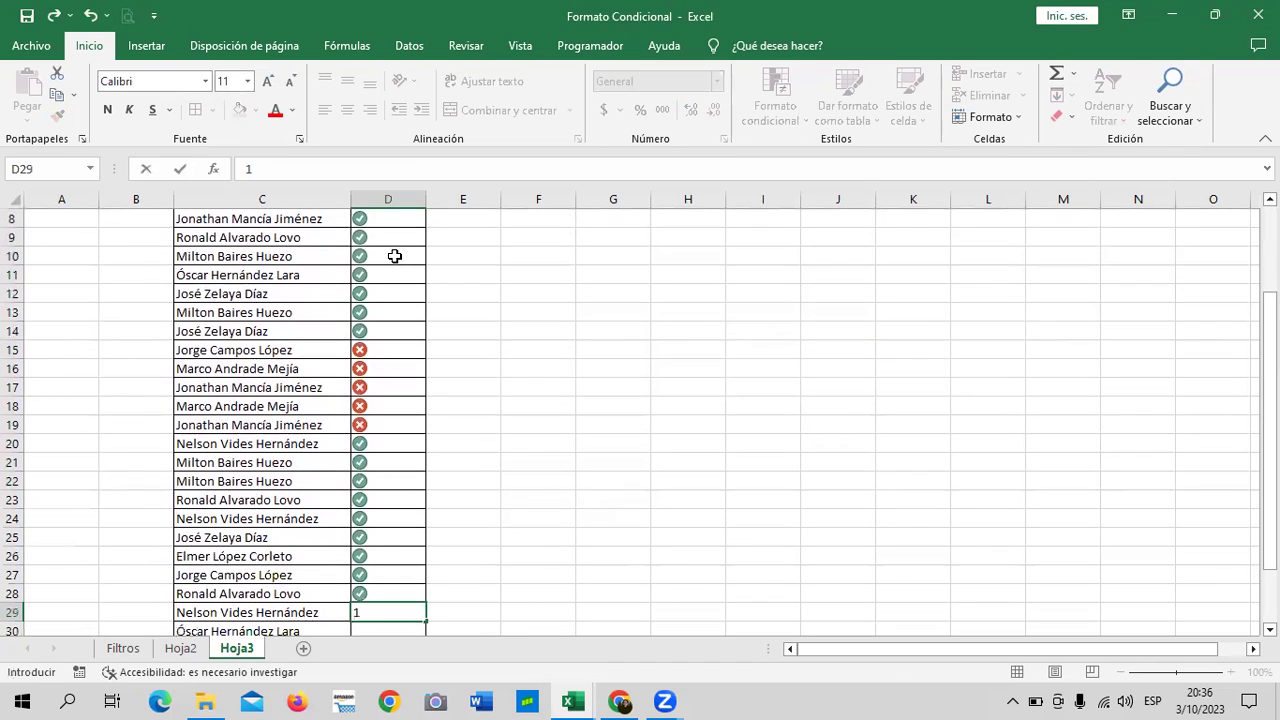
key(Return)
Select the blank range G2:I3, then cells J3 and G2.
scroll(686, 412, up, 3)
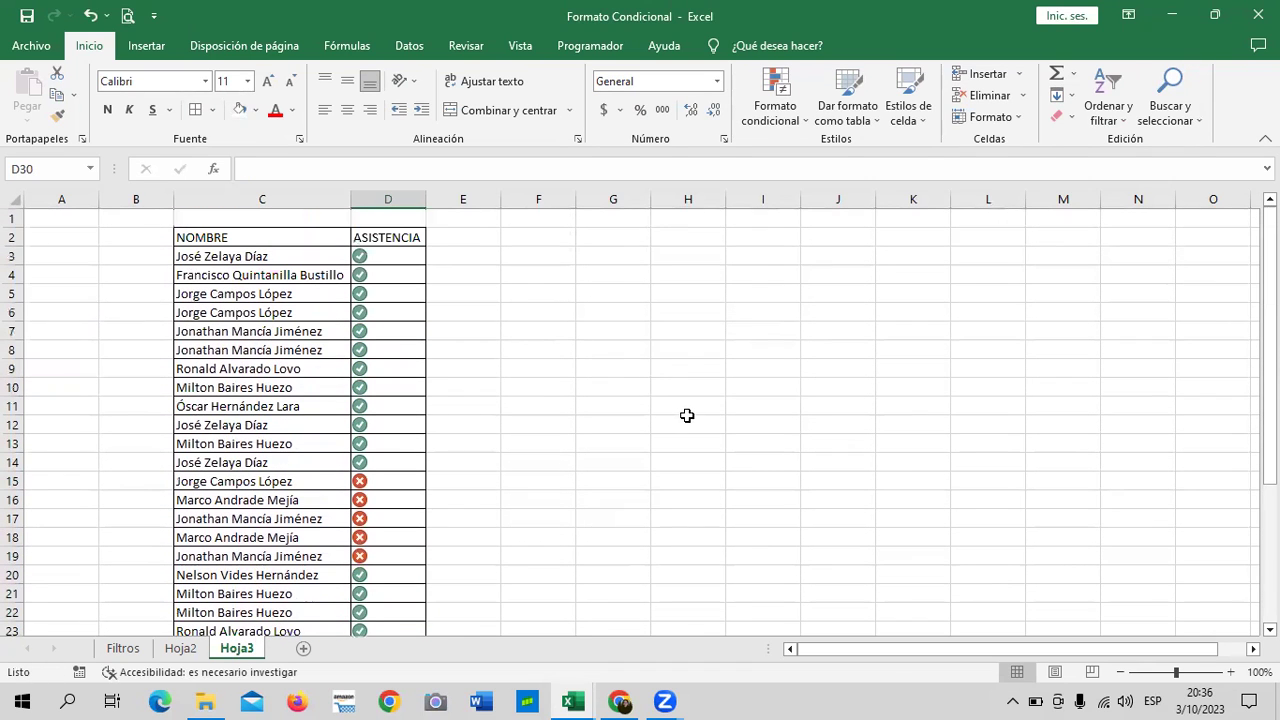
drag(608, 234, 772, 255)
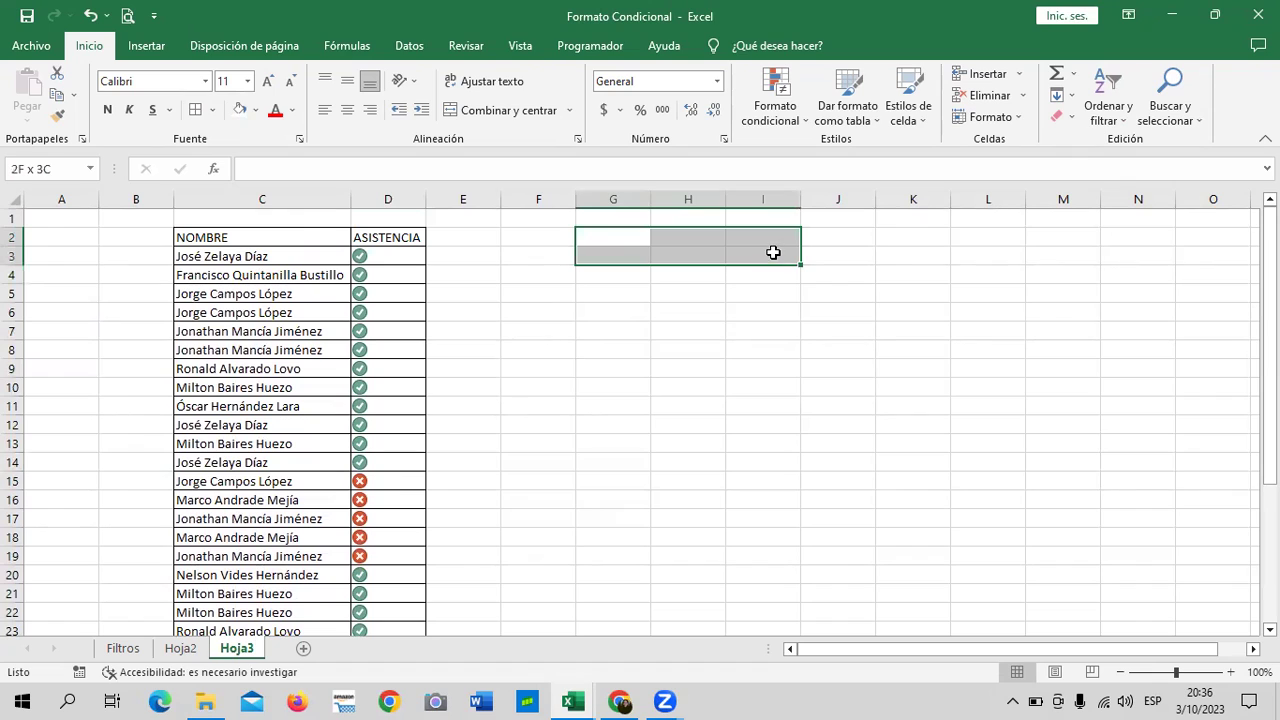
click(850, 250)
click(617, 235)
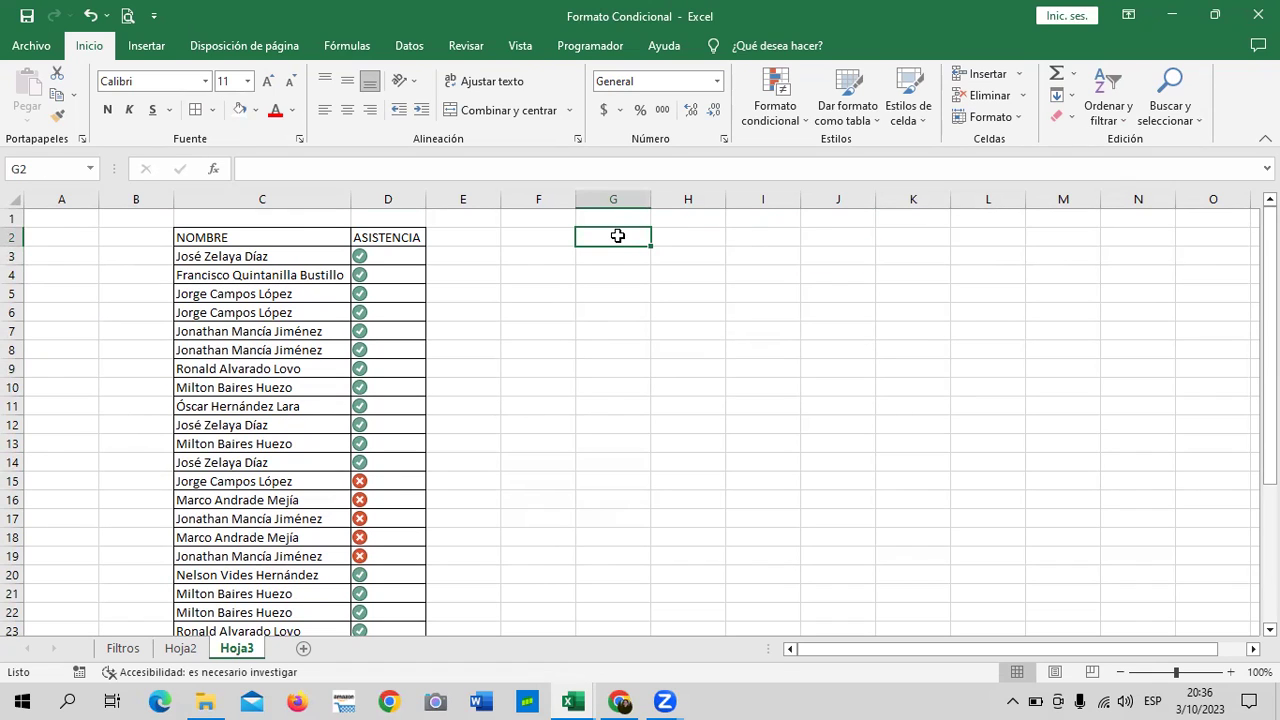
click(615, 256)
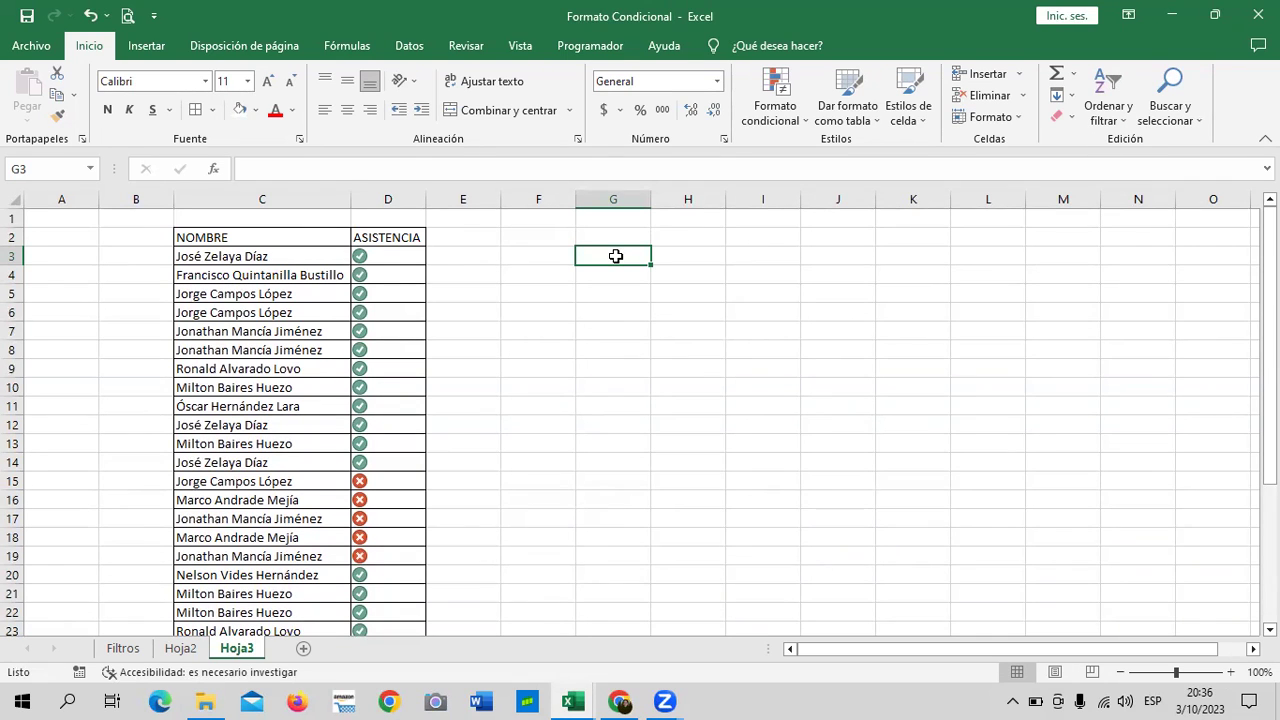
Enter 1, 1, 1 and 3 in cells D30 to D33, then click away from the column.
scroll(428, 506, down, 4)
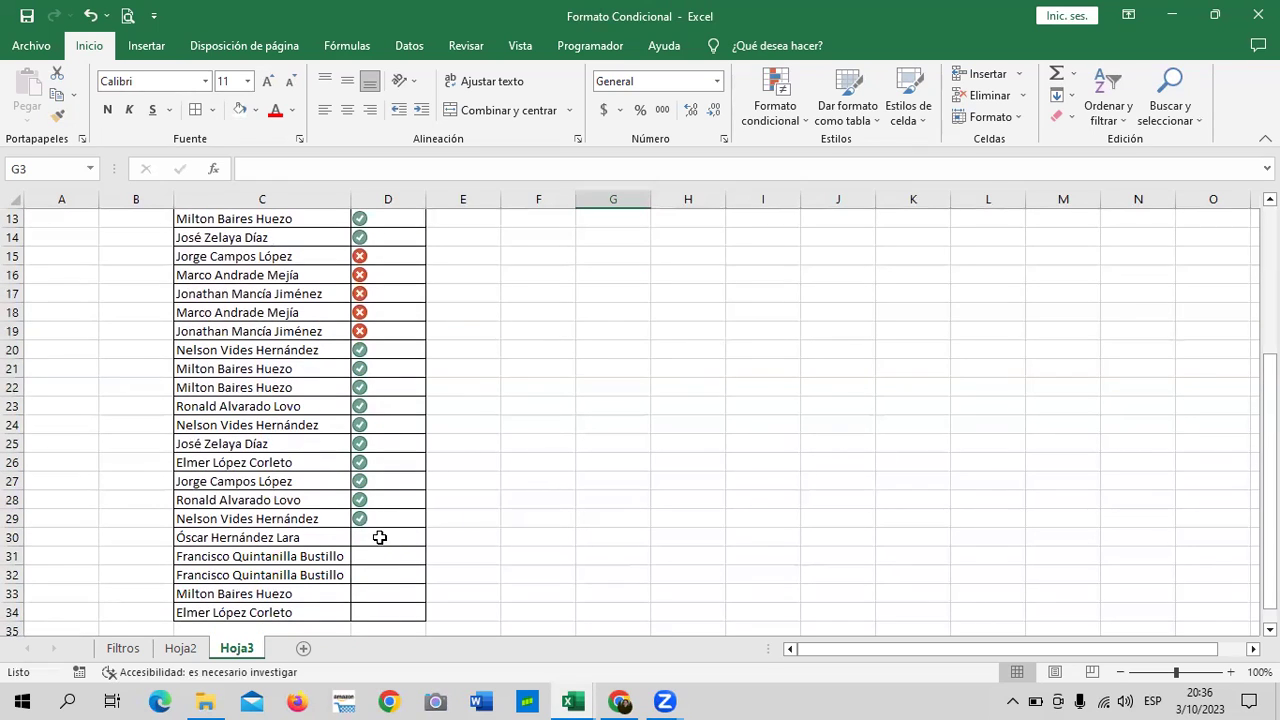
click(380, 537)
text(1)
key(Return)
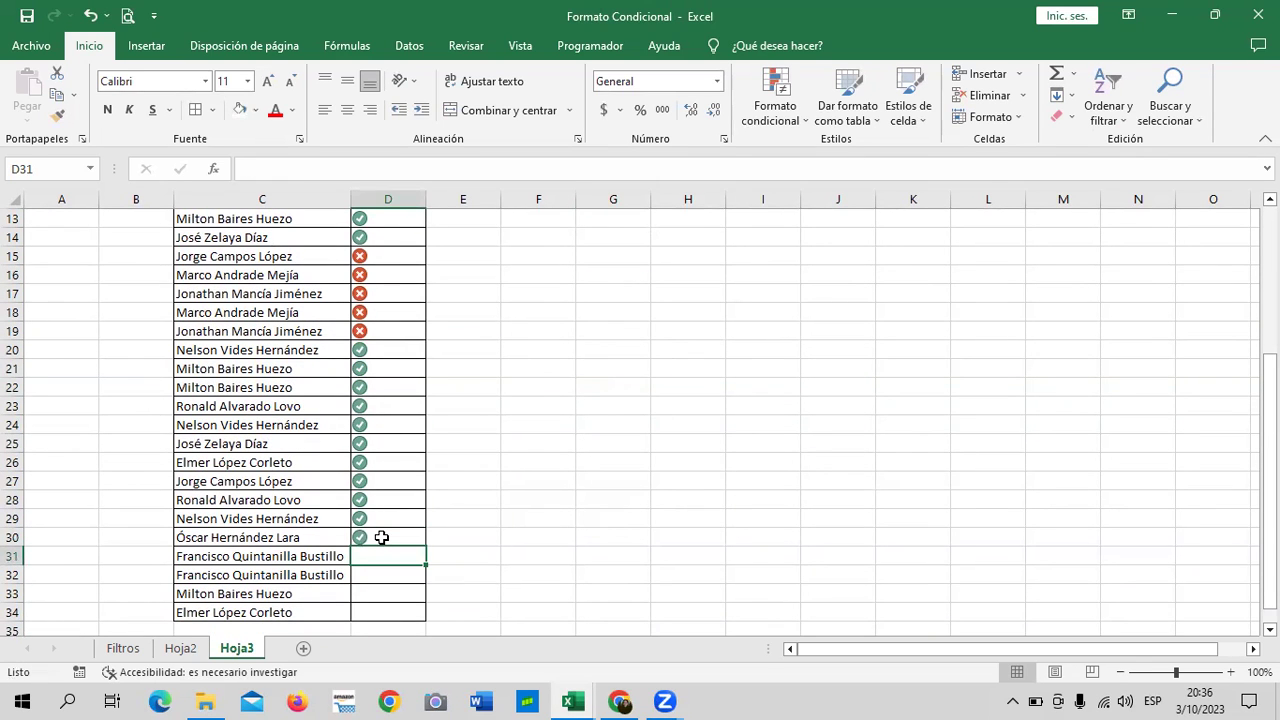
text(1)
key(Return)
text(1)
key(Return)
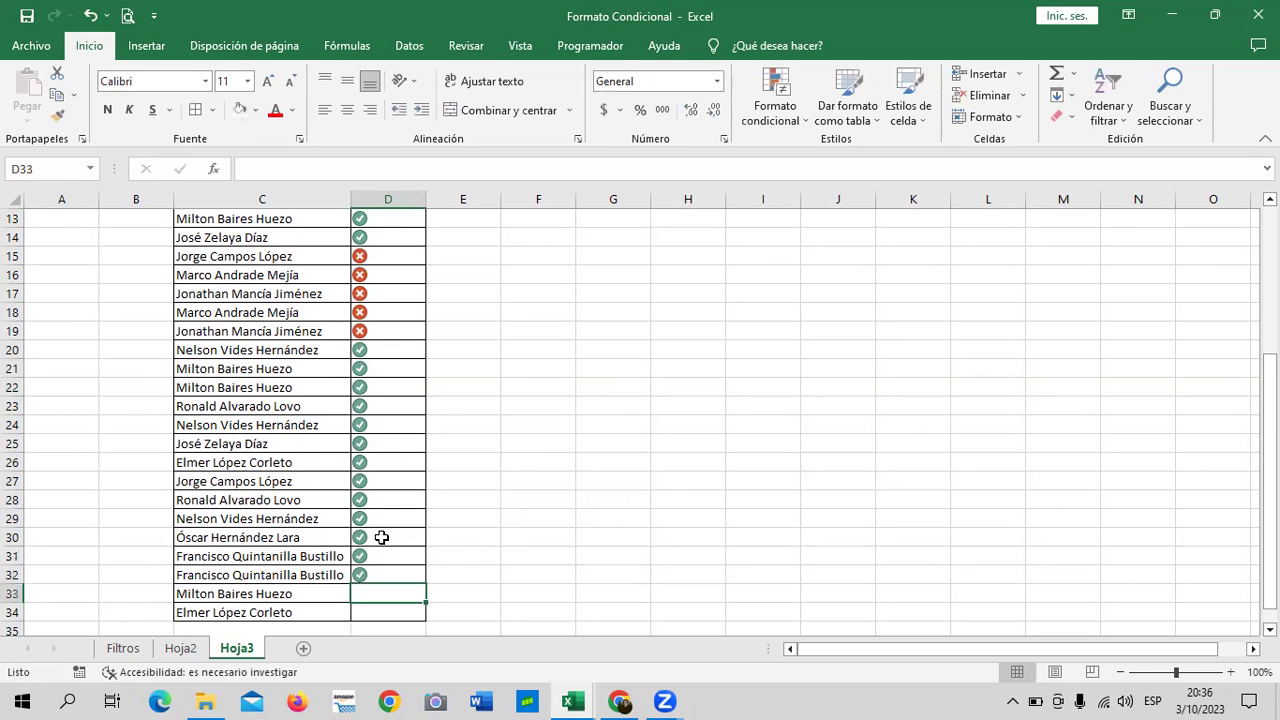
text(3)
key(Return)
key(Return)
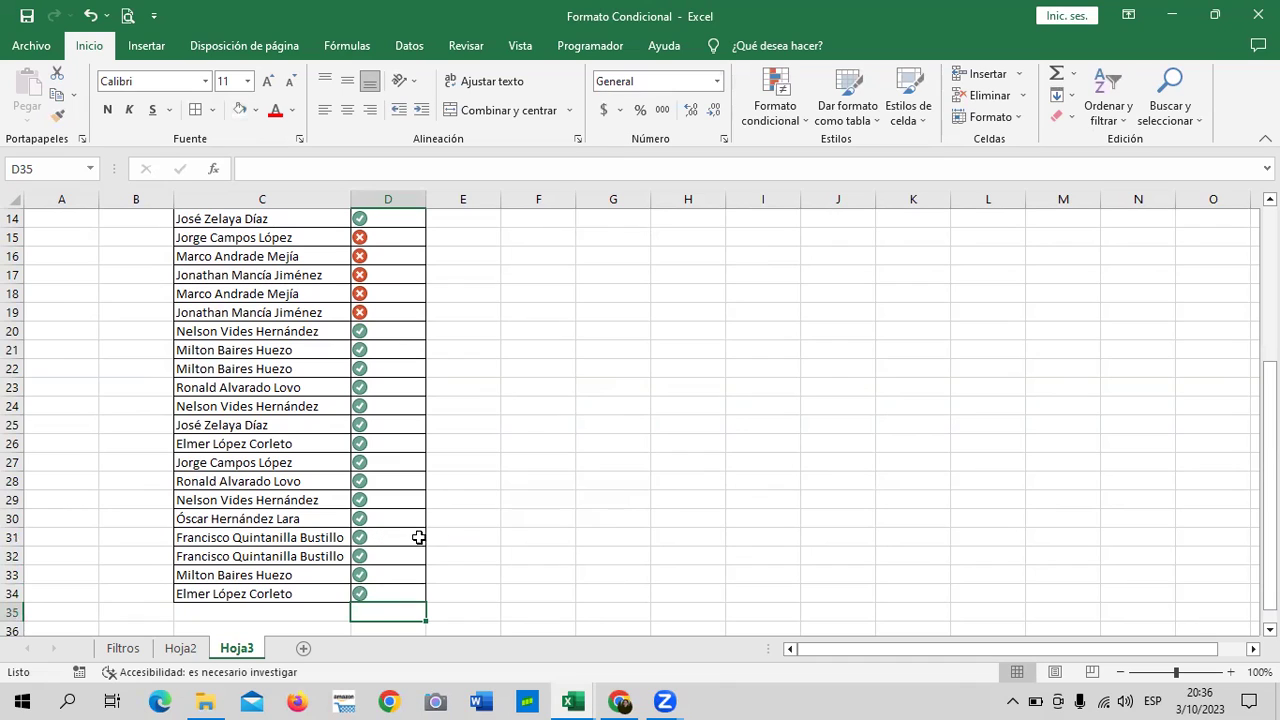
click(556, 518)
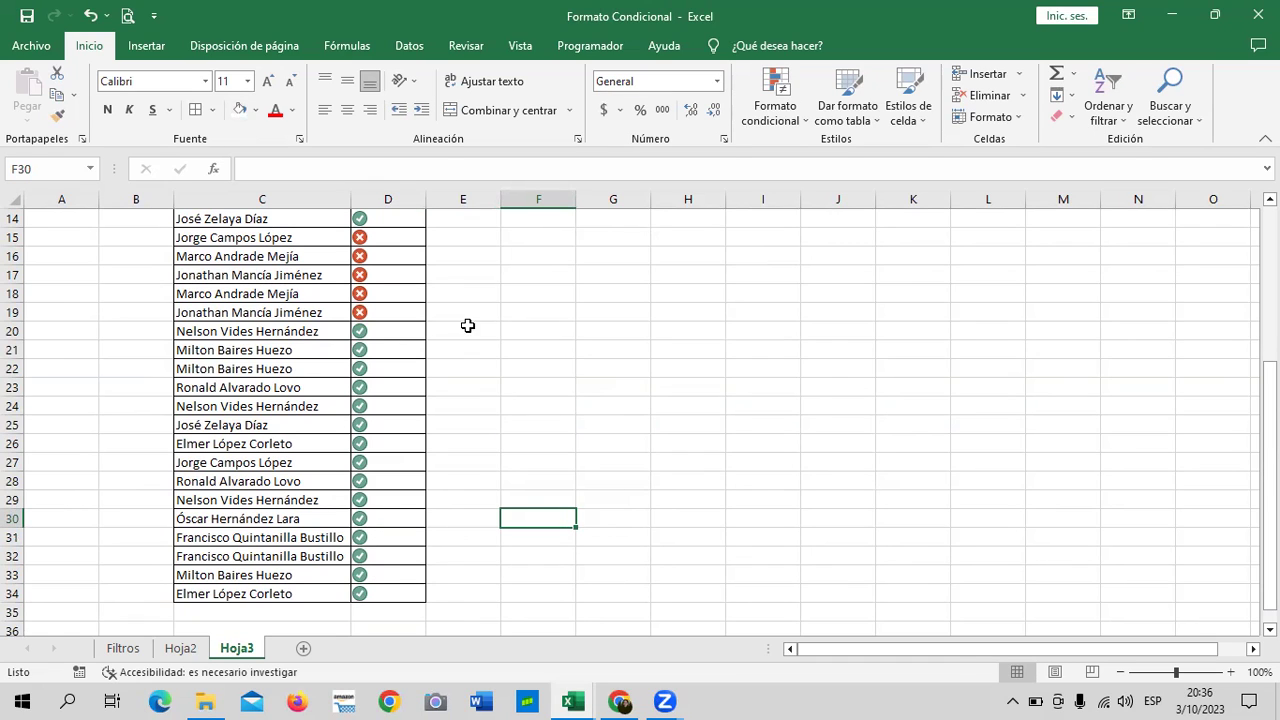
Change D19 up to D15 from 0 to 1 so they show present.
click(410, 319)
key(Down)
key(Down)
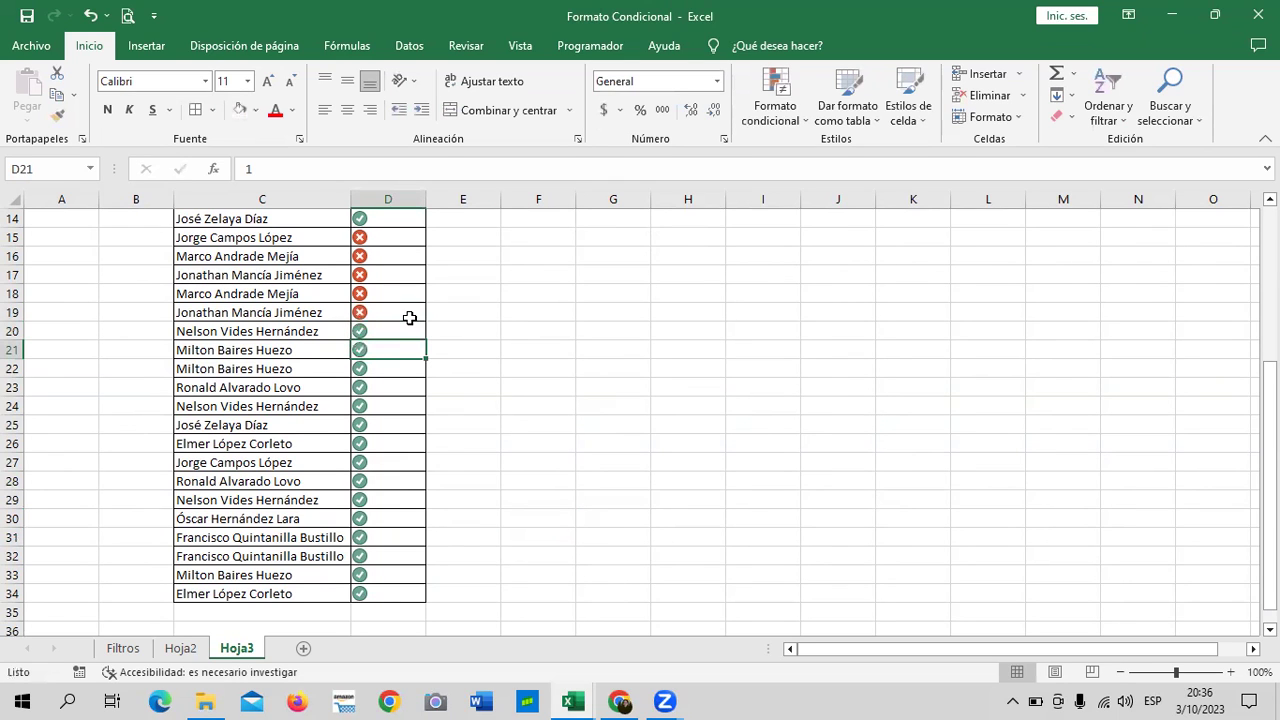
key(Up)
key(Down)
key(Up)
key(Up)
text(1)
key(Up)
text(1)
key(Up)
text(1)
key(Up)
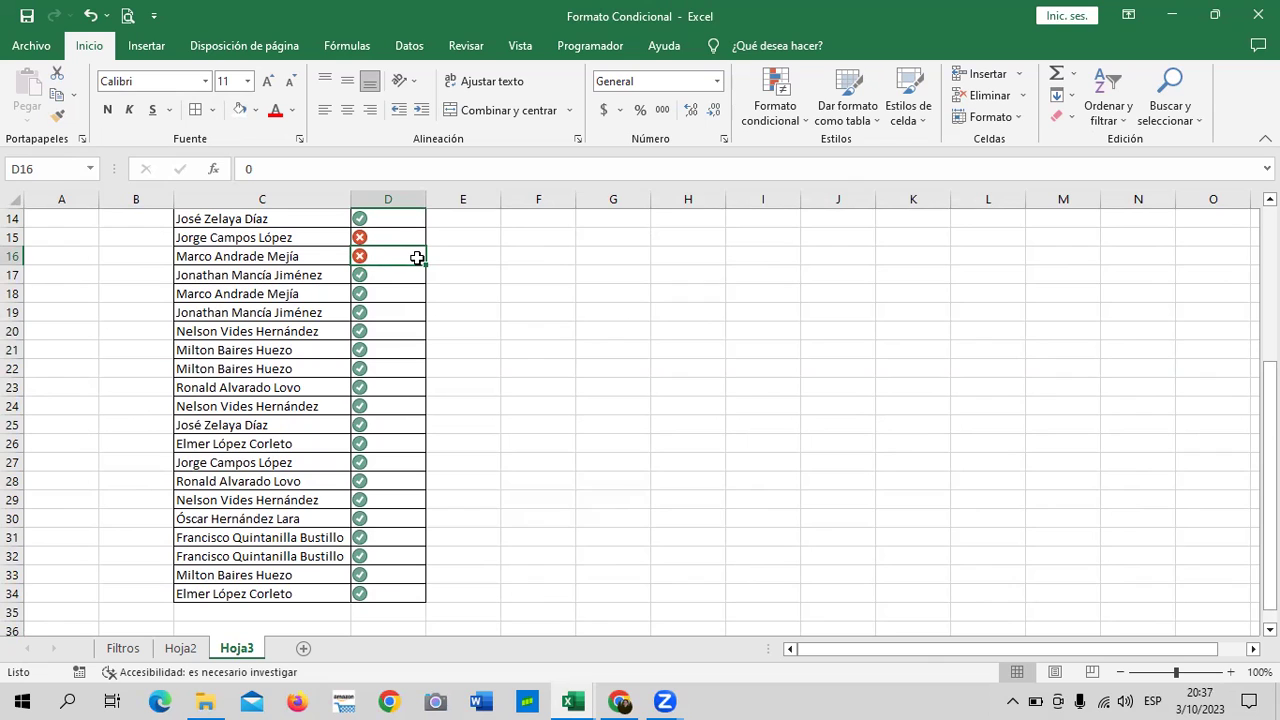
text(1)
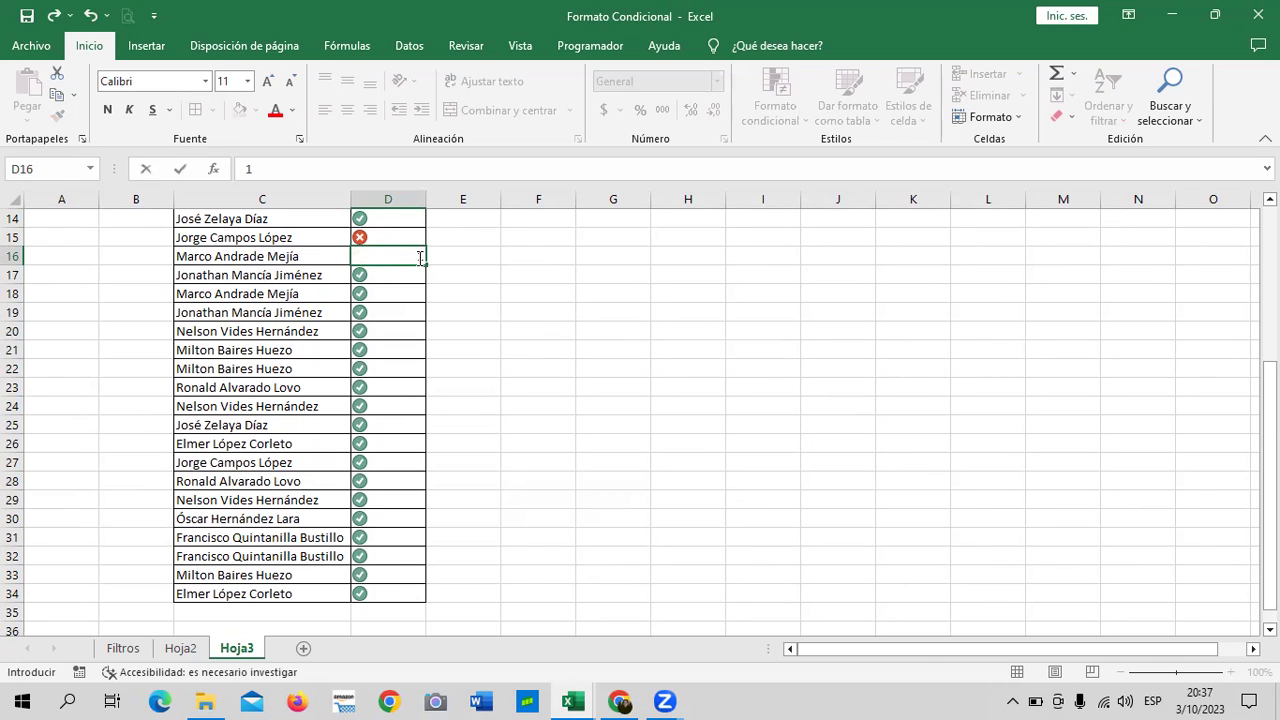
key(Up)
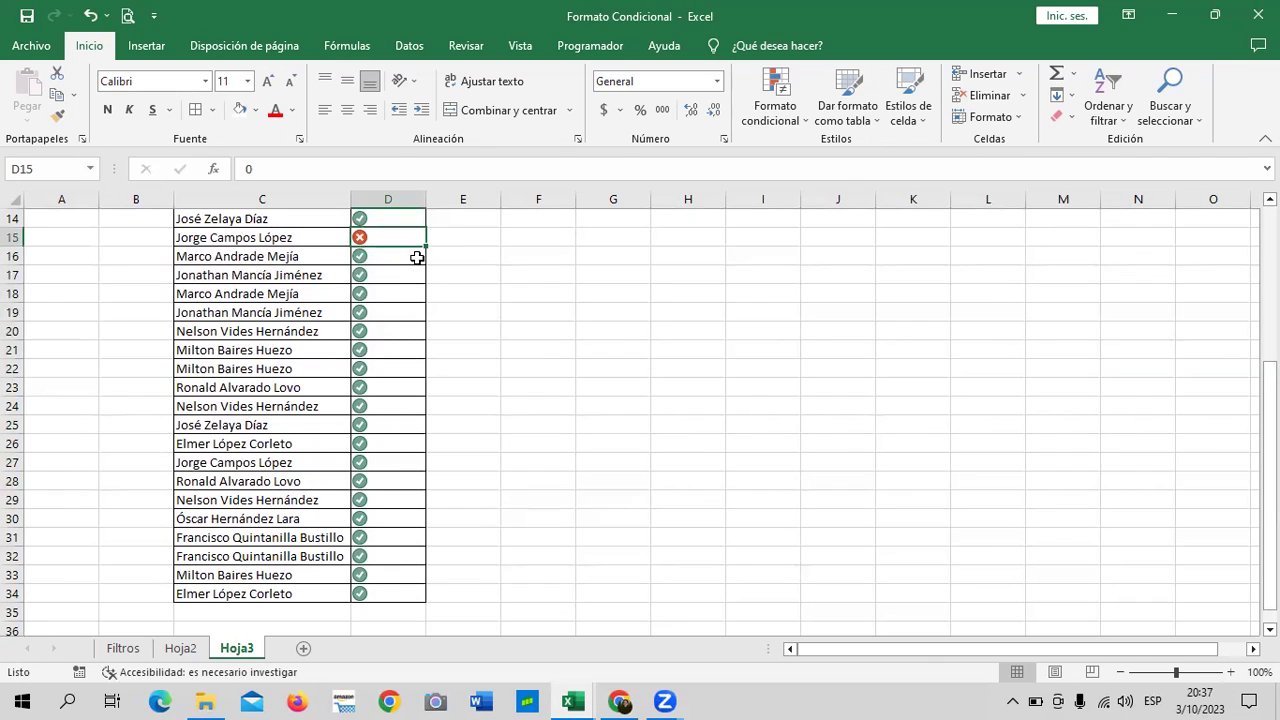
text(1)
key(Return)
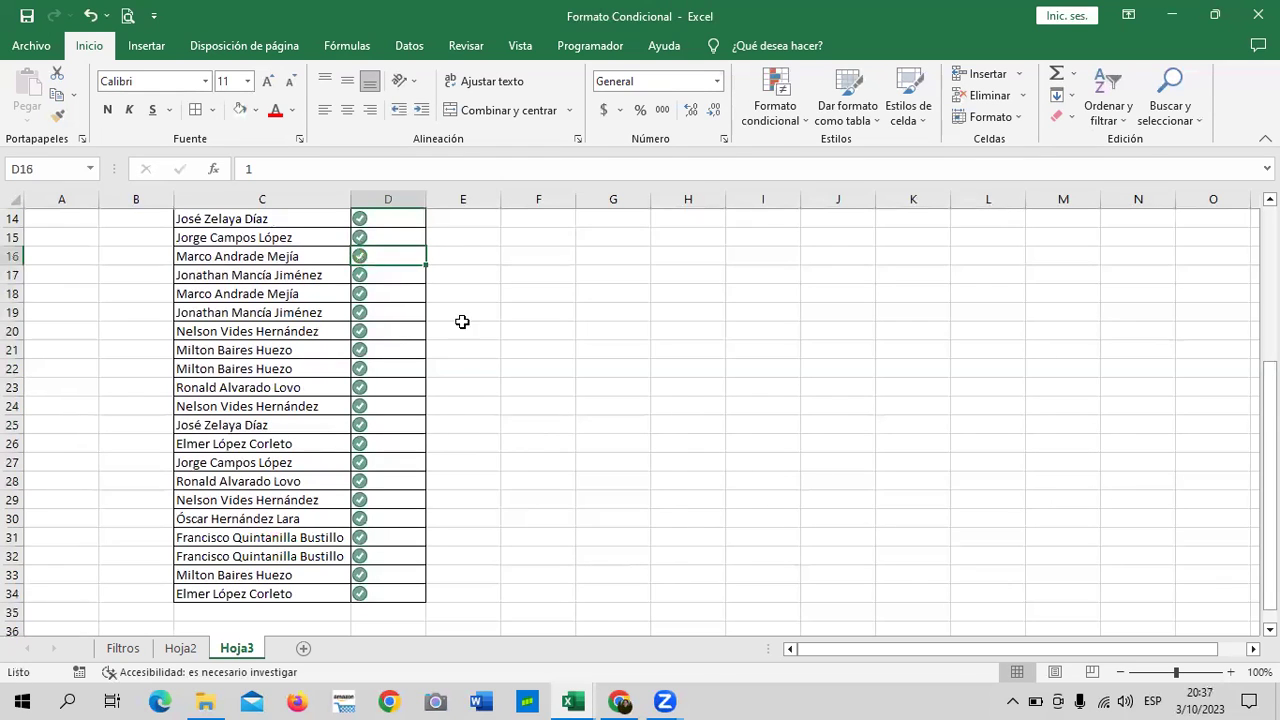
Check column D's width, then enter 0 in D34 to mark that row absent.
scroll(456, 432, down, 4)
scroll(460, 436, up, 5)
scroll(450, 400, up, 3)
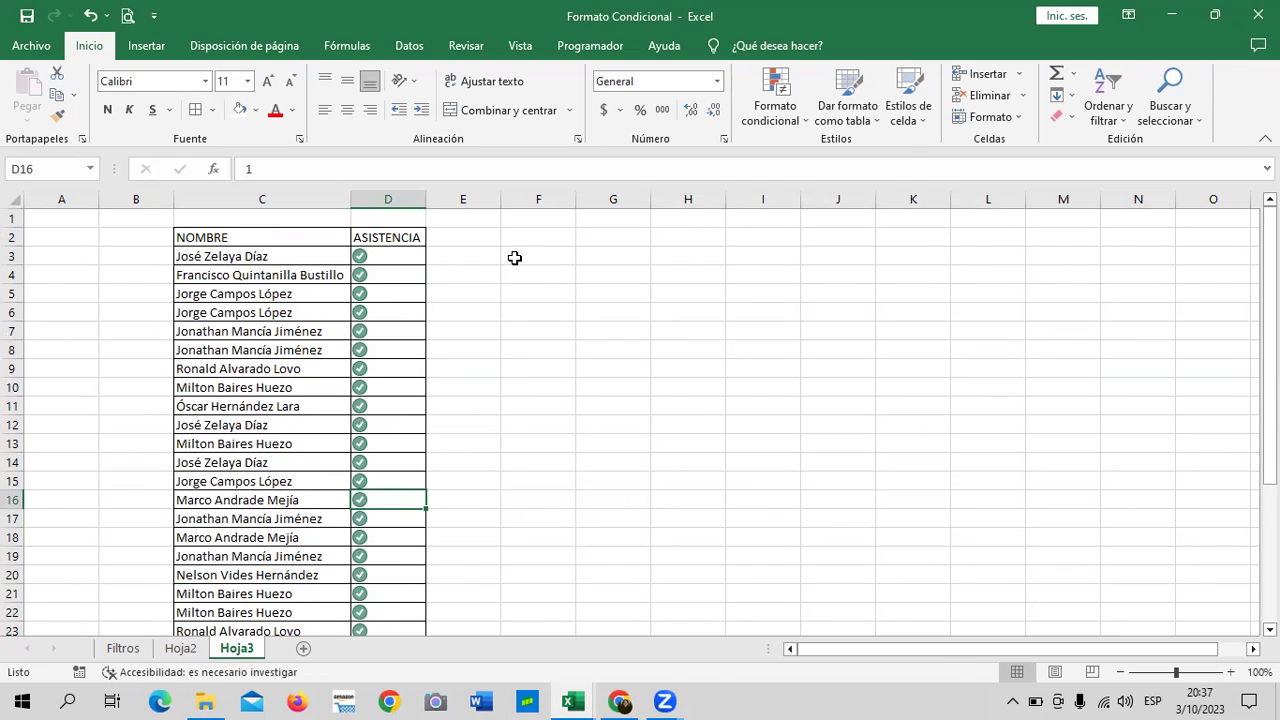
drag(424, 200, 424, 200)
scroll(535, 385, down, 2)
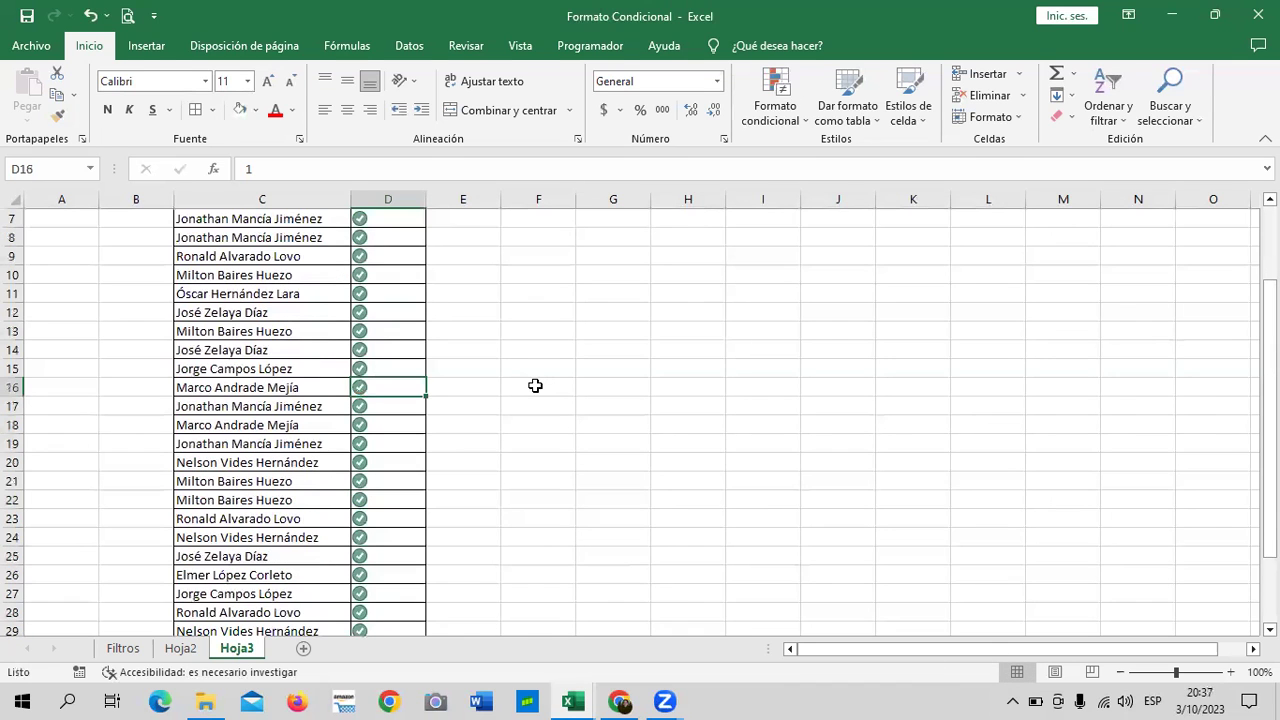
scroll(535, 385, down, 2)
scroll(537, 423, down, 2)
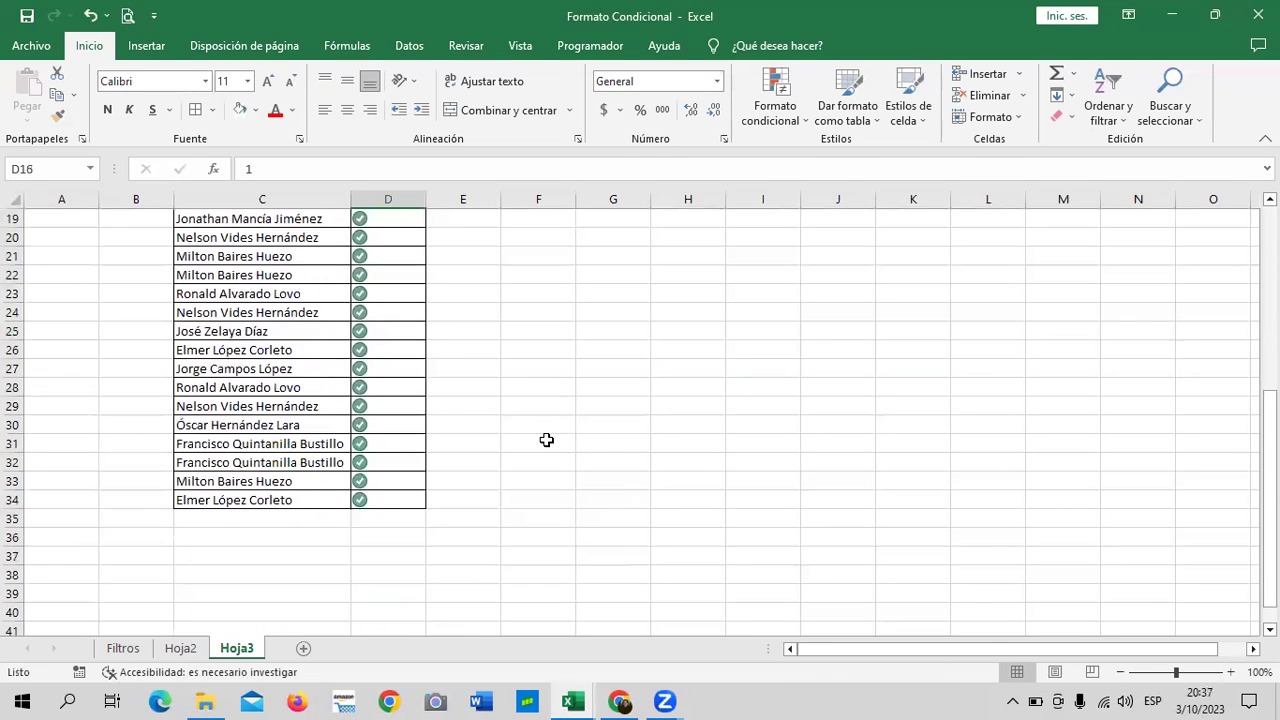
click(403, 497)
text(0)
key(Return)
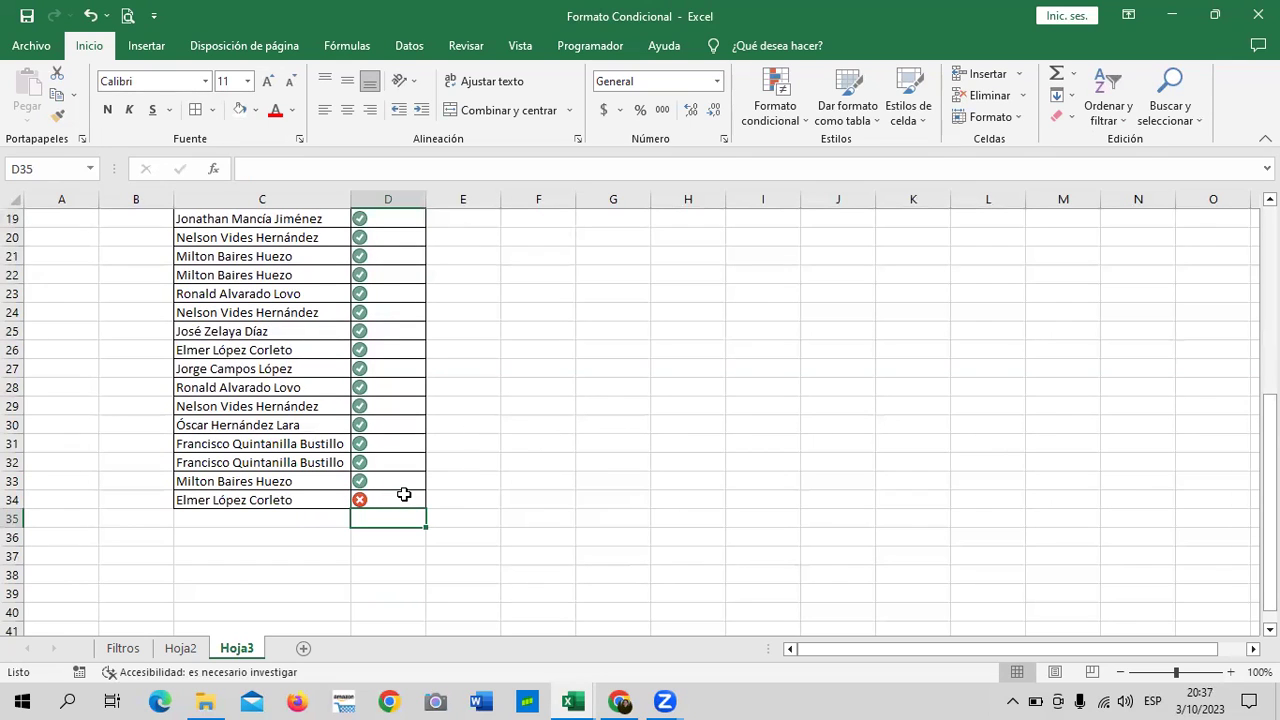
Click off the attendance column to review the icons down the list.
scroll(643, 491, up, 4)
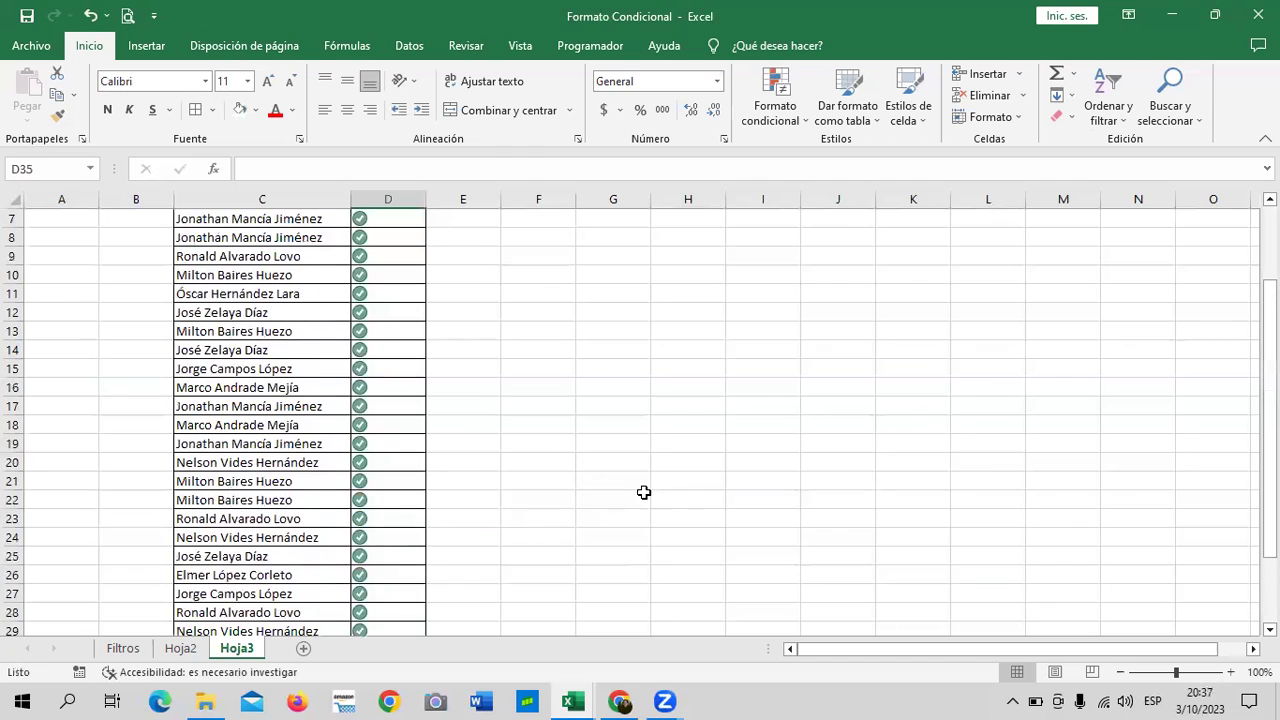
scroll(645, 492, up, 2)
click(821, 331)
scroll(634, 460, down, 3)
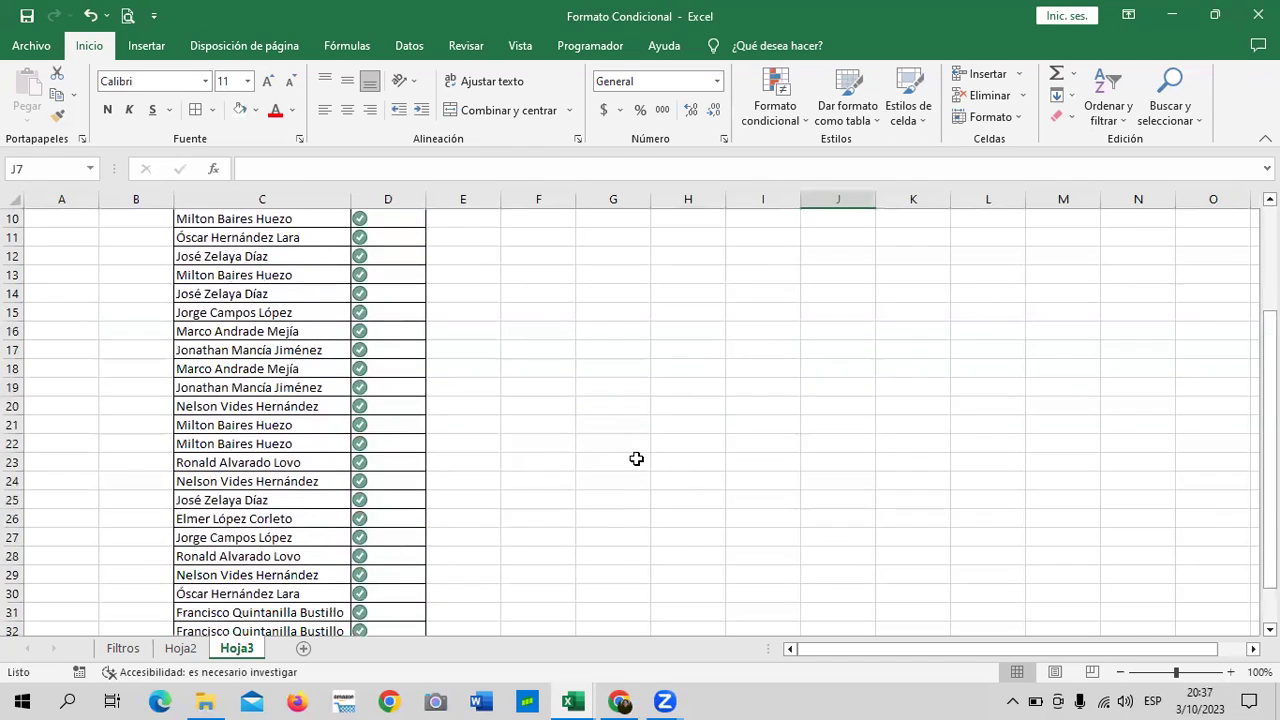
scroll(634, 468, down, 2)
click(737, 403)
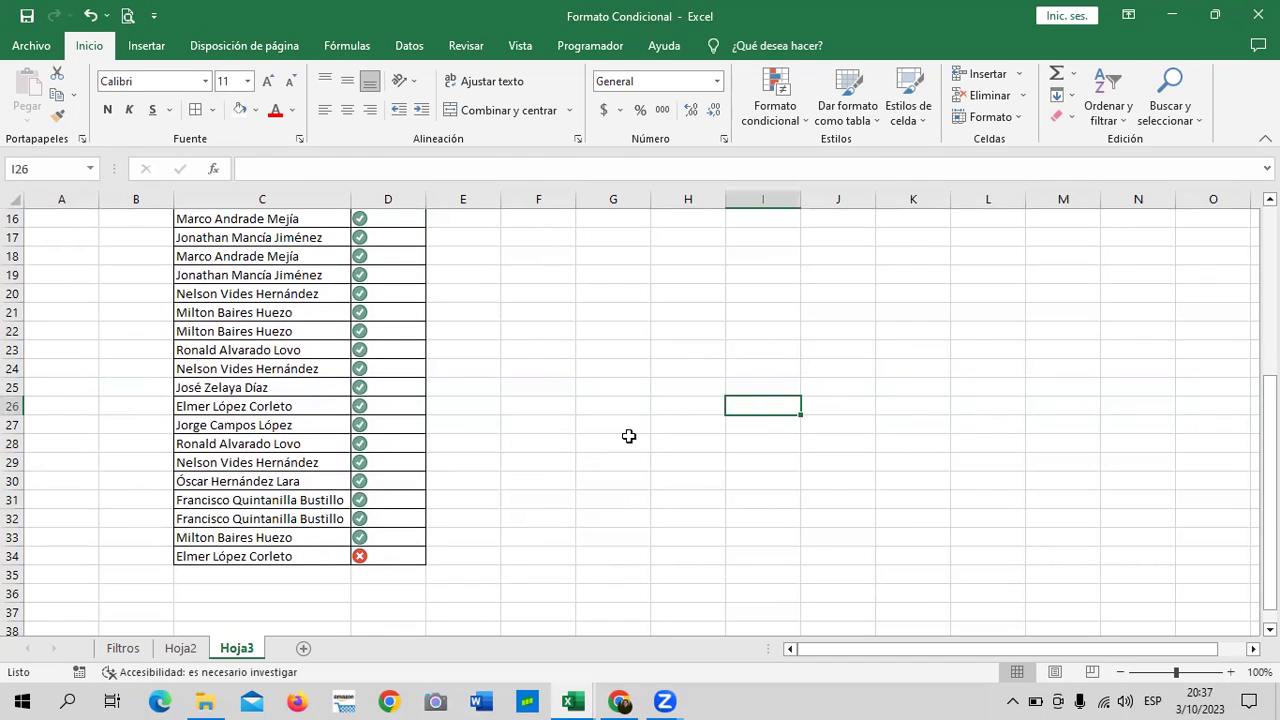
Switch to the Chrome course page, advance to lesson 2.4 and play the Formatos condicionales video.
mouse_move(622, 700)
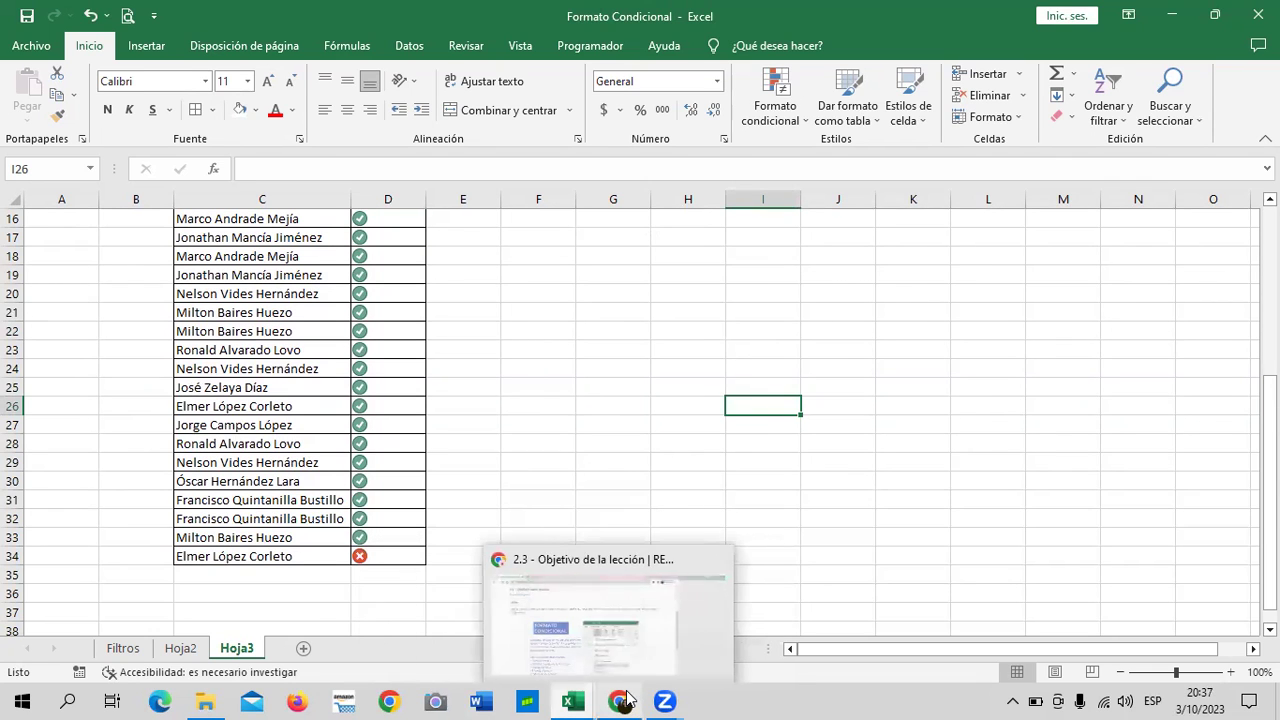
click(610, 655)
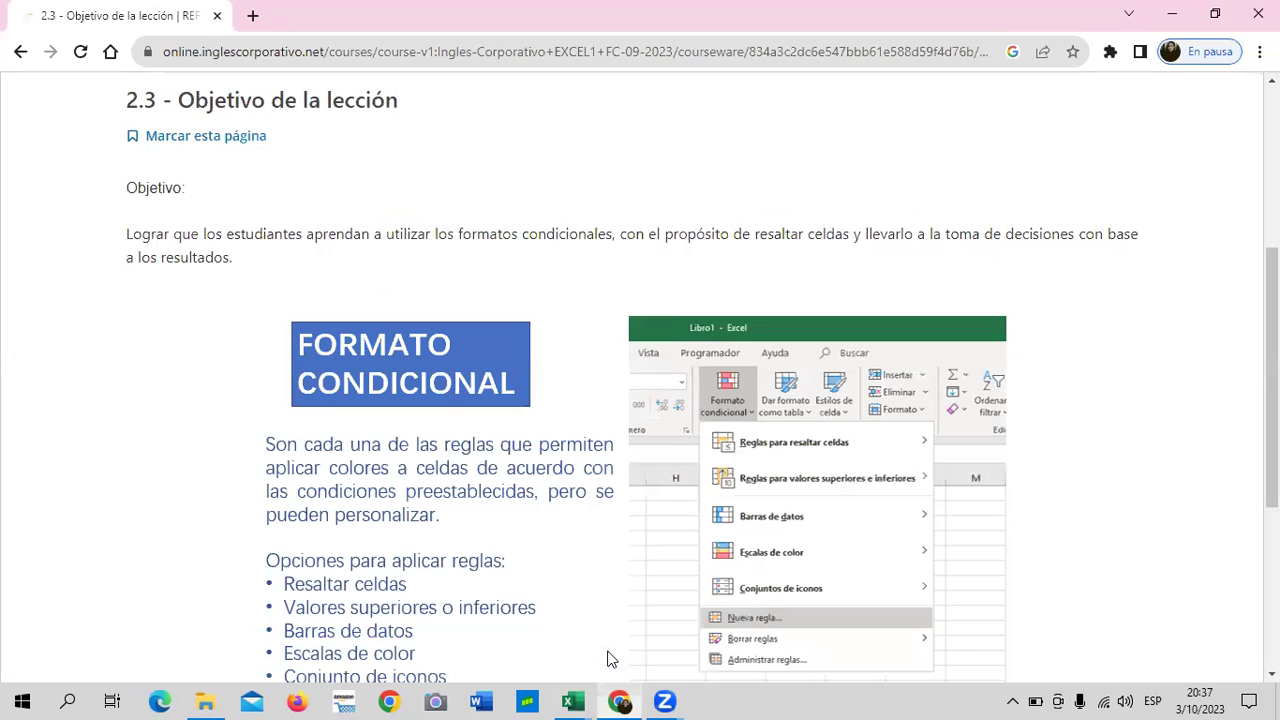
scroll(650, 592, down, 3)
click(695, 535)
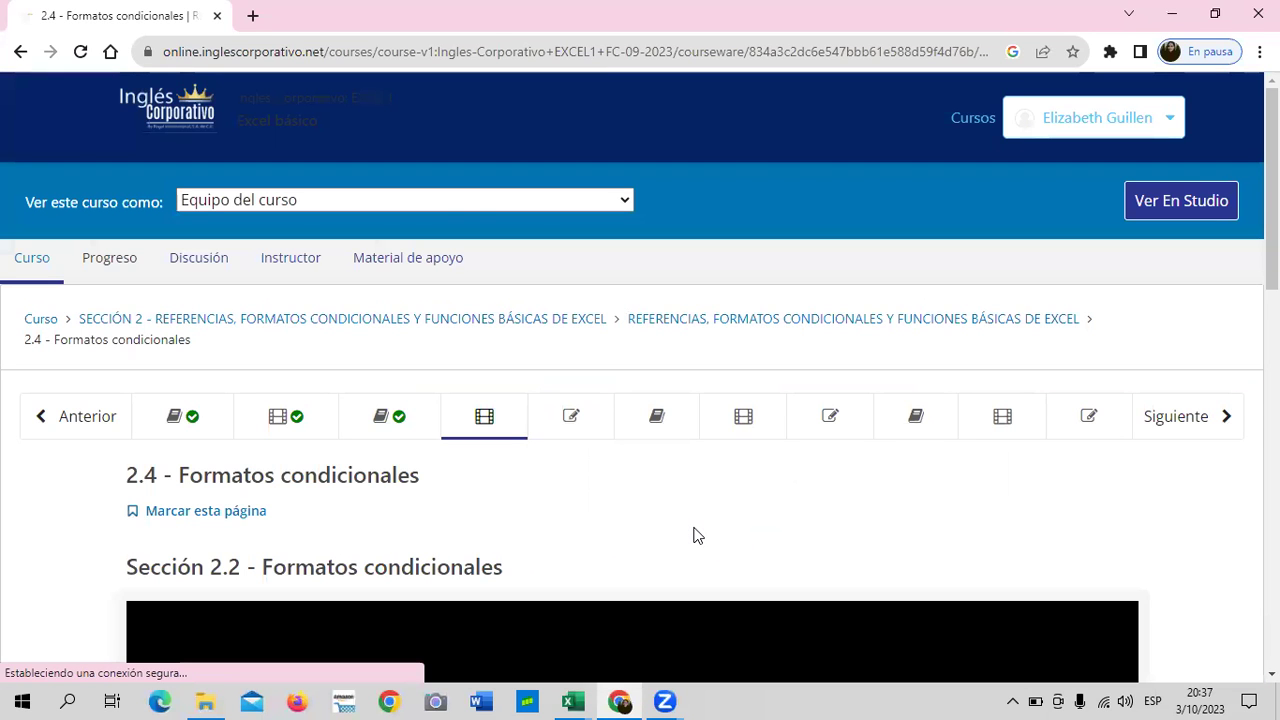
scroll(632, 459, down, 5)
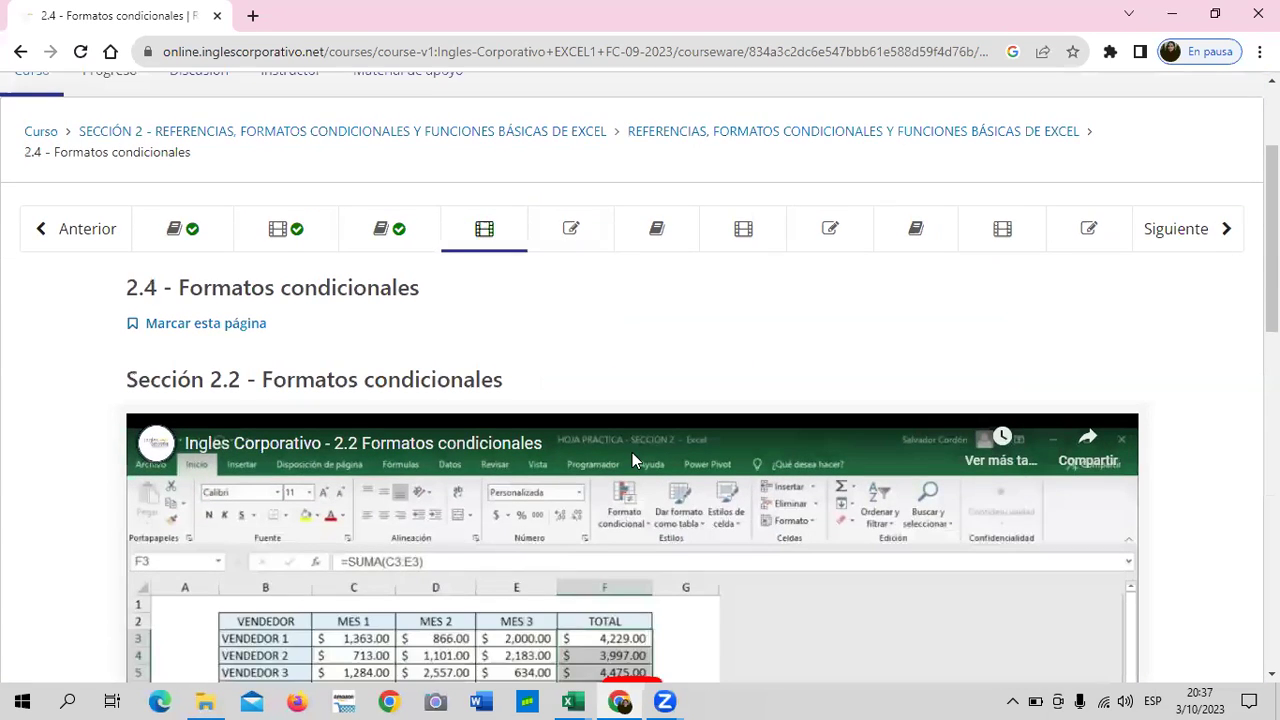
scroll(632, 459, down, 1)
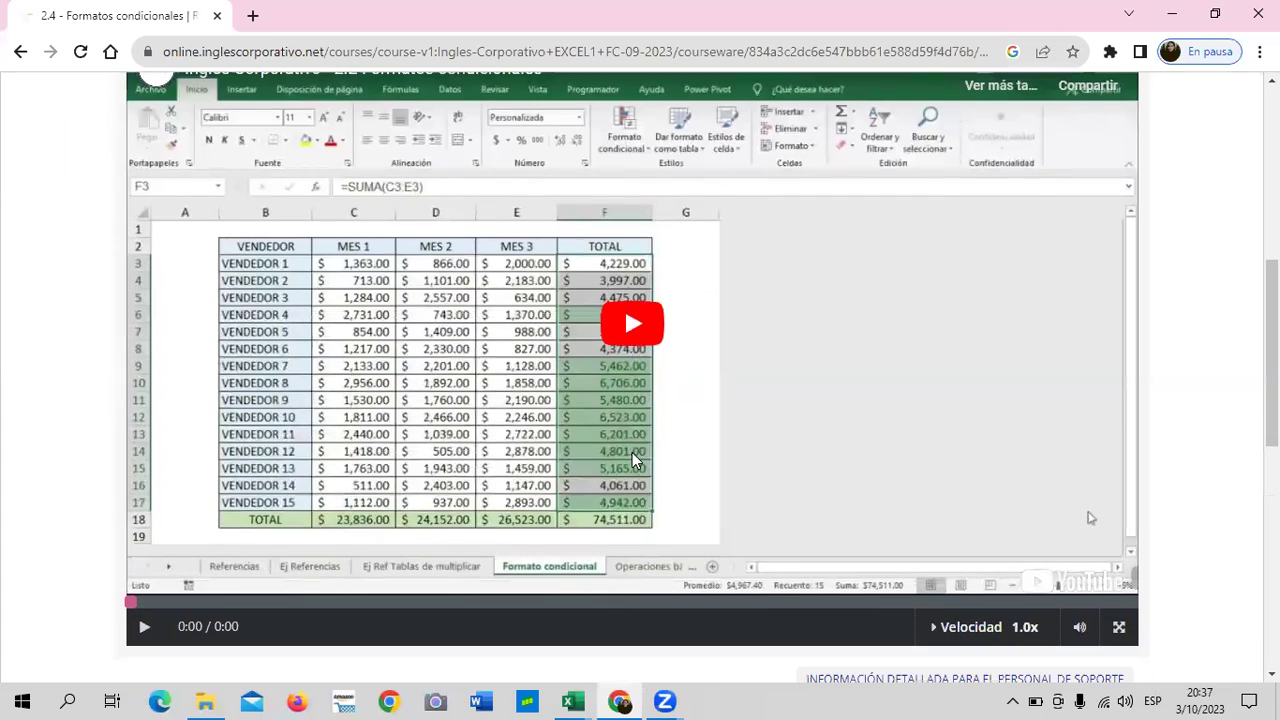
click(618, 323)
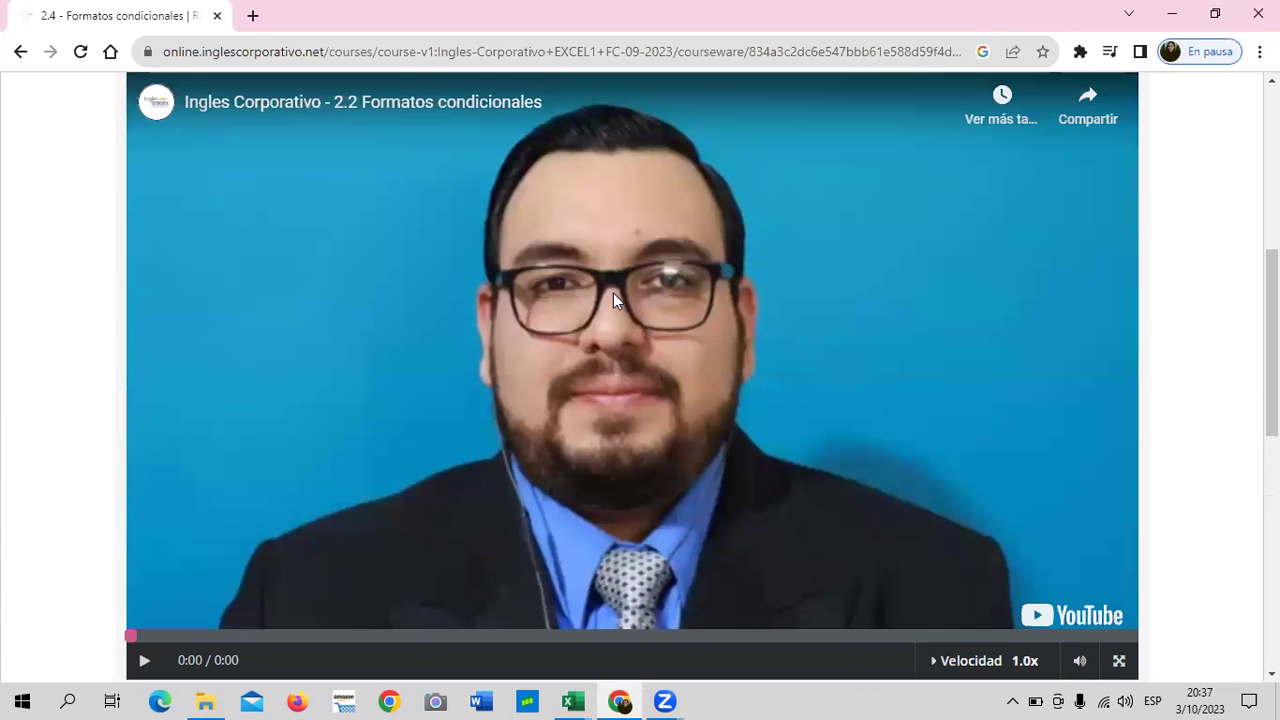
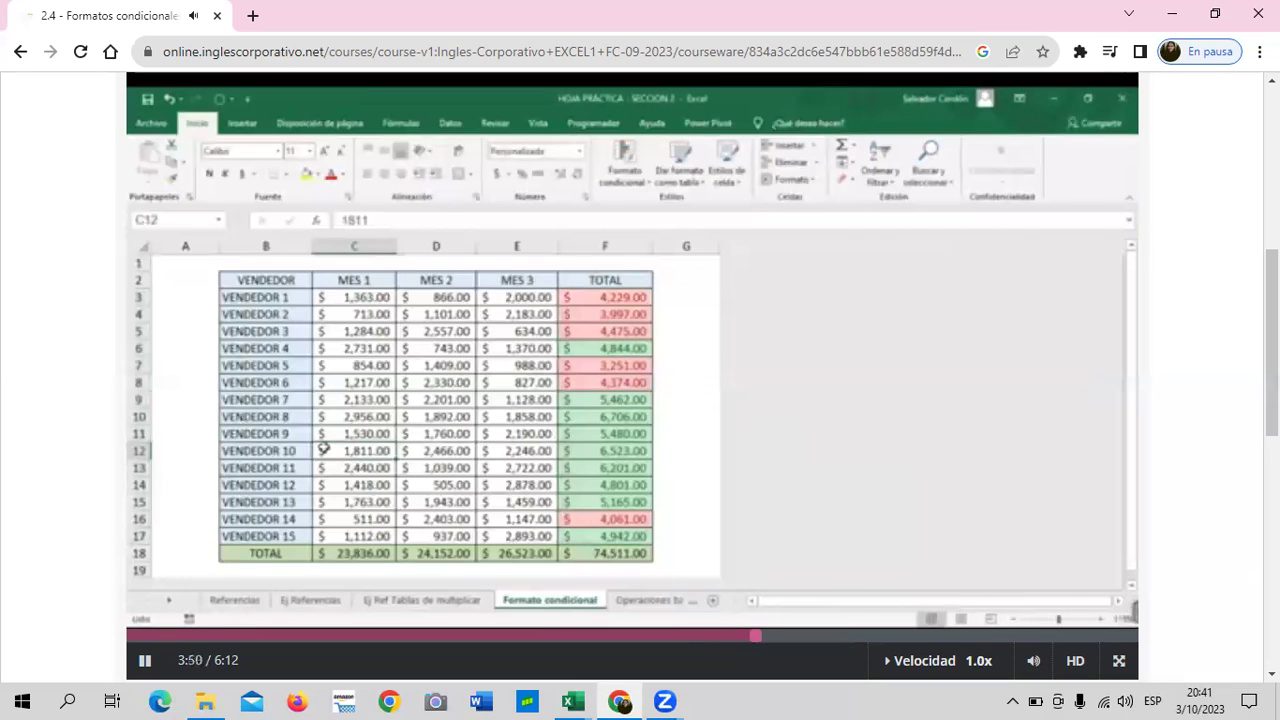
Let the '2.2 Formatos condicionales' lesson play through to its end at 6:12.
mouse_move(1130, 610)
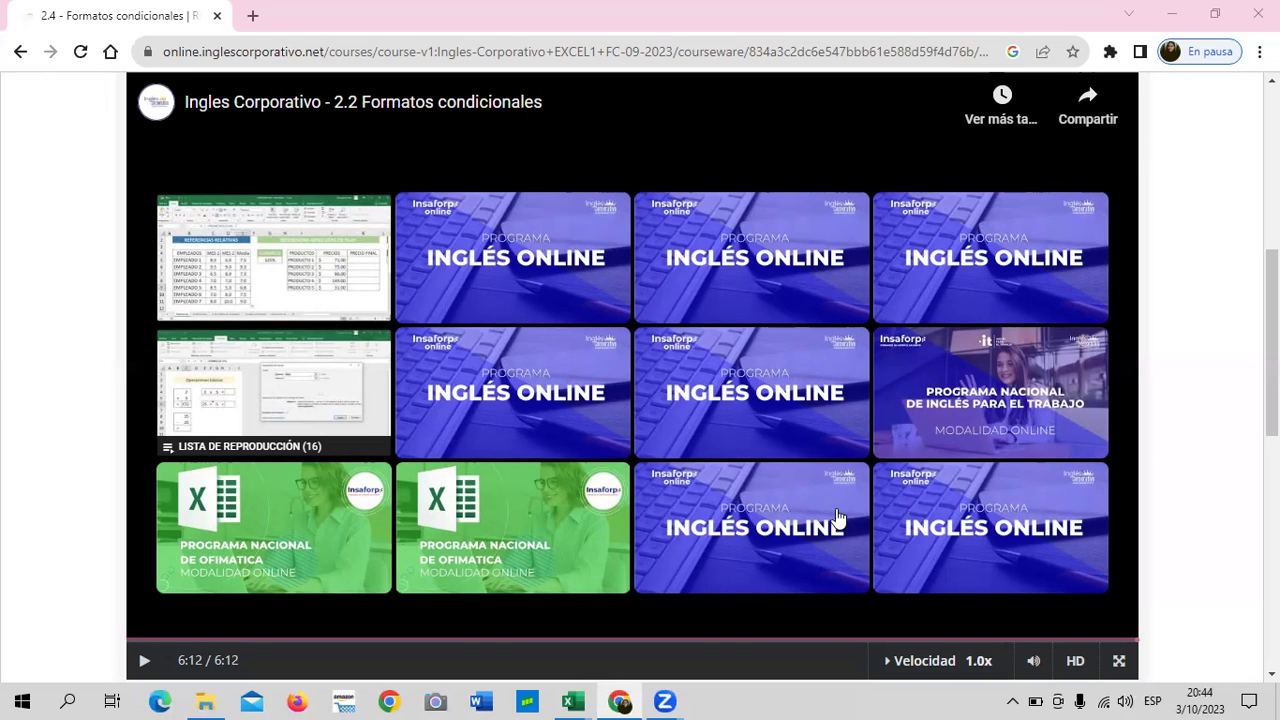
mouse_move(577, 698)
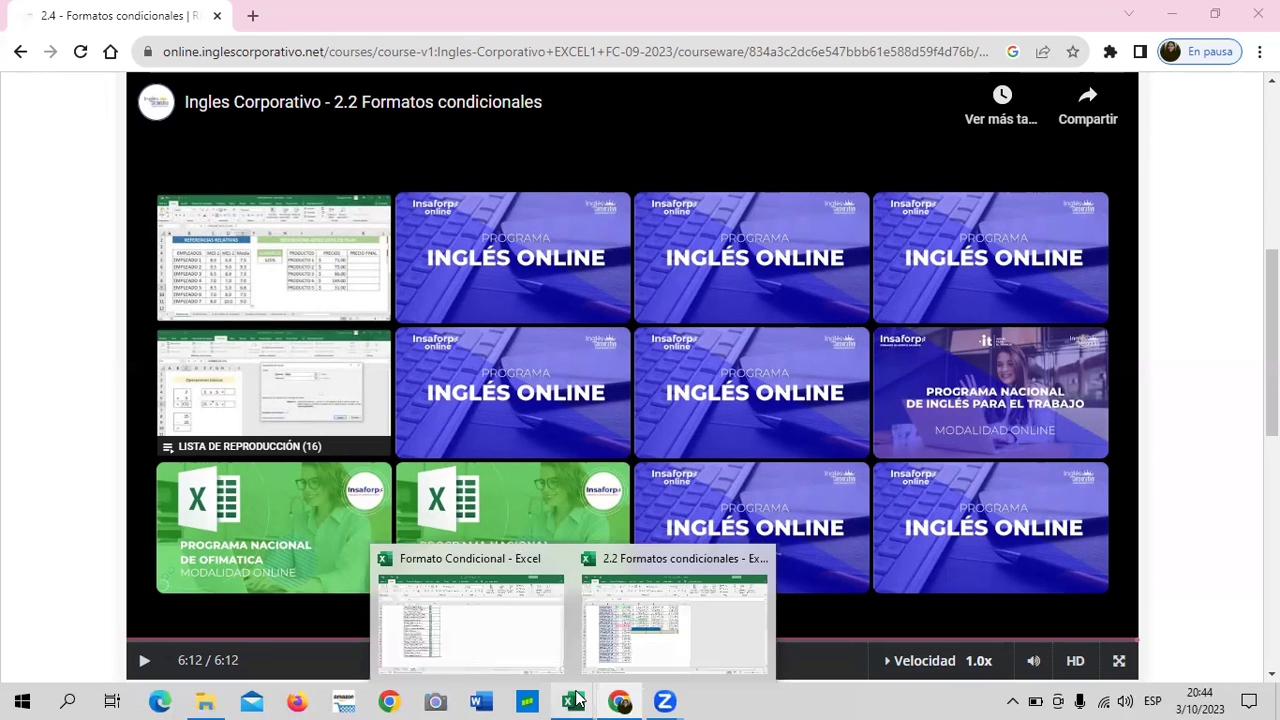
Bring the Formato Condicional workbook forward and scroll Hoja3 back up to row 1.
click(478, 618)
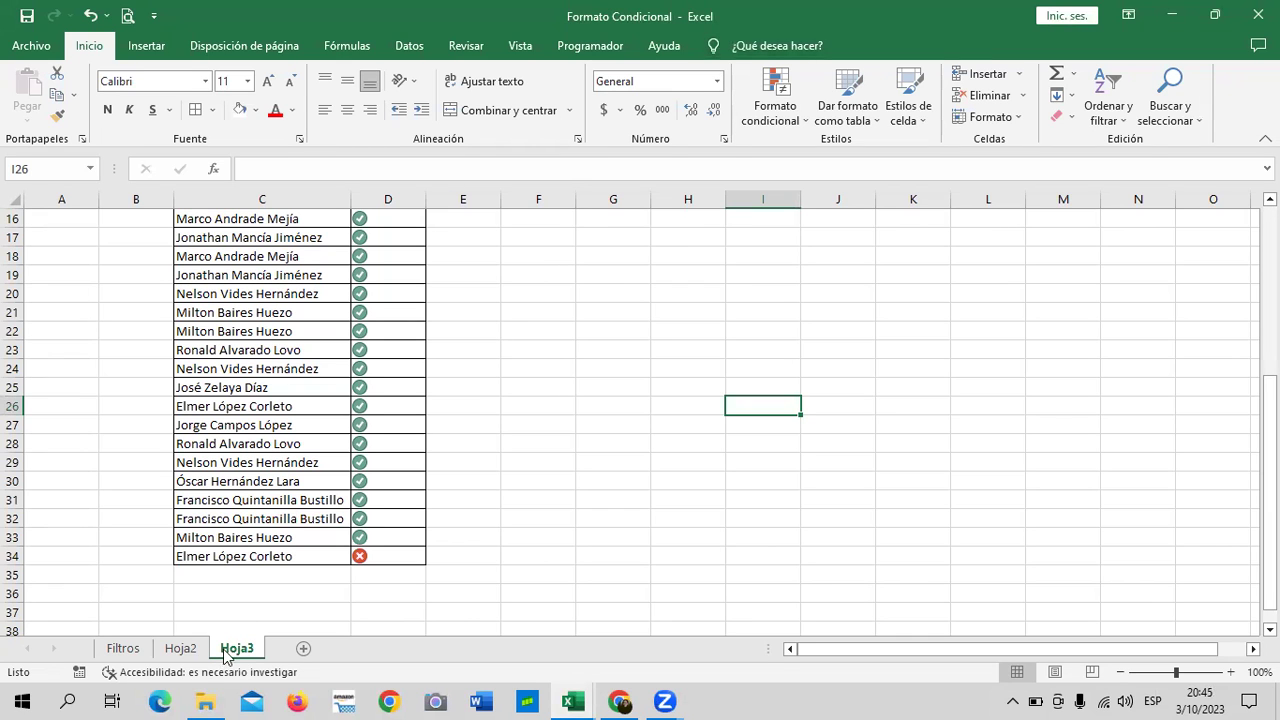
scroll(608, 485, up, 4)
scroll(608, 485, up, 1)
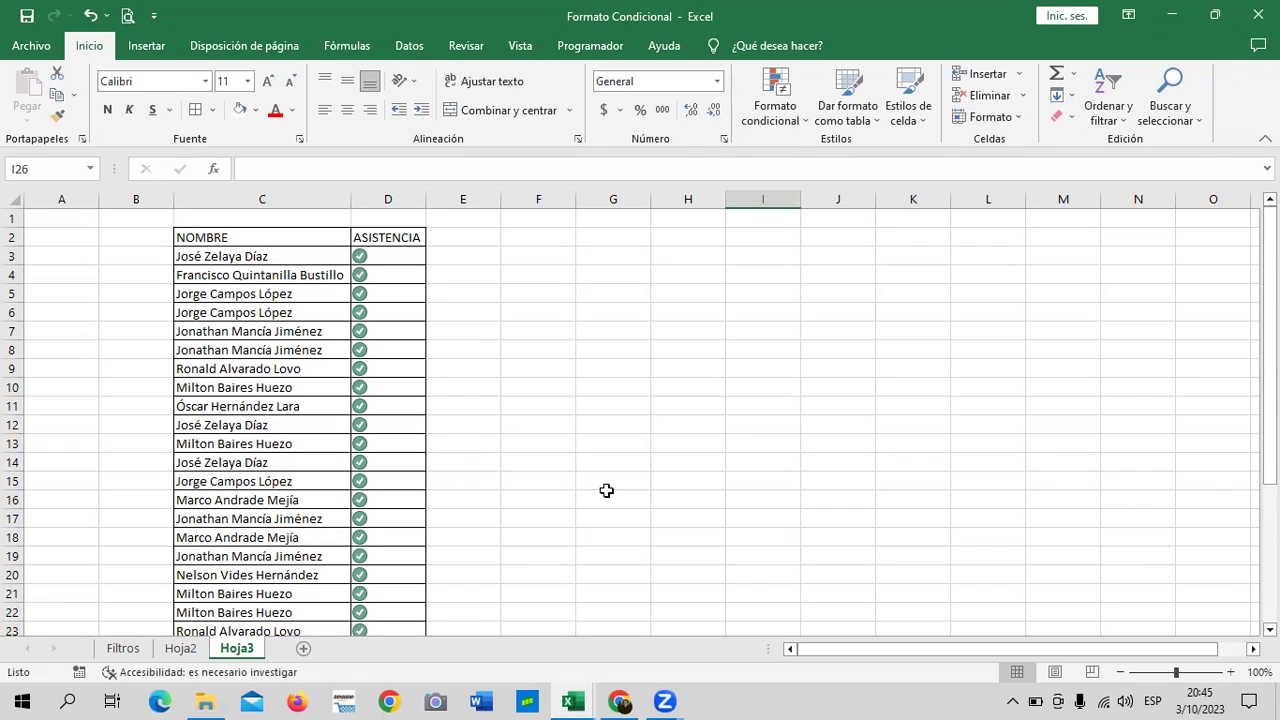
Enter 1000 in I3 and 1500 in I4.
click(738, 263)
text(1000)
key(Return)
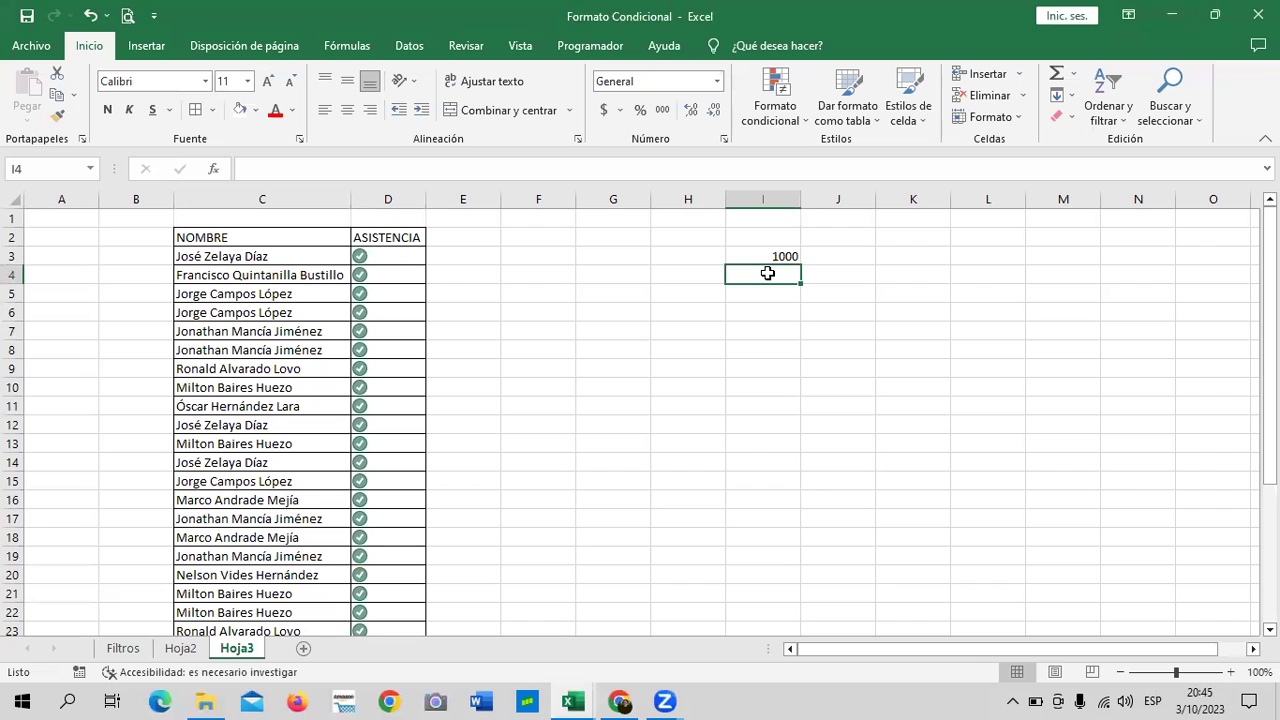
text(1500)
key(Return)
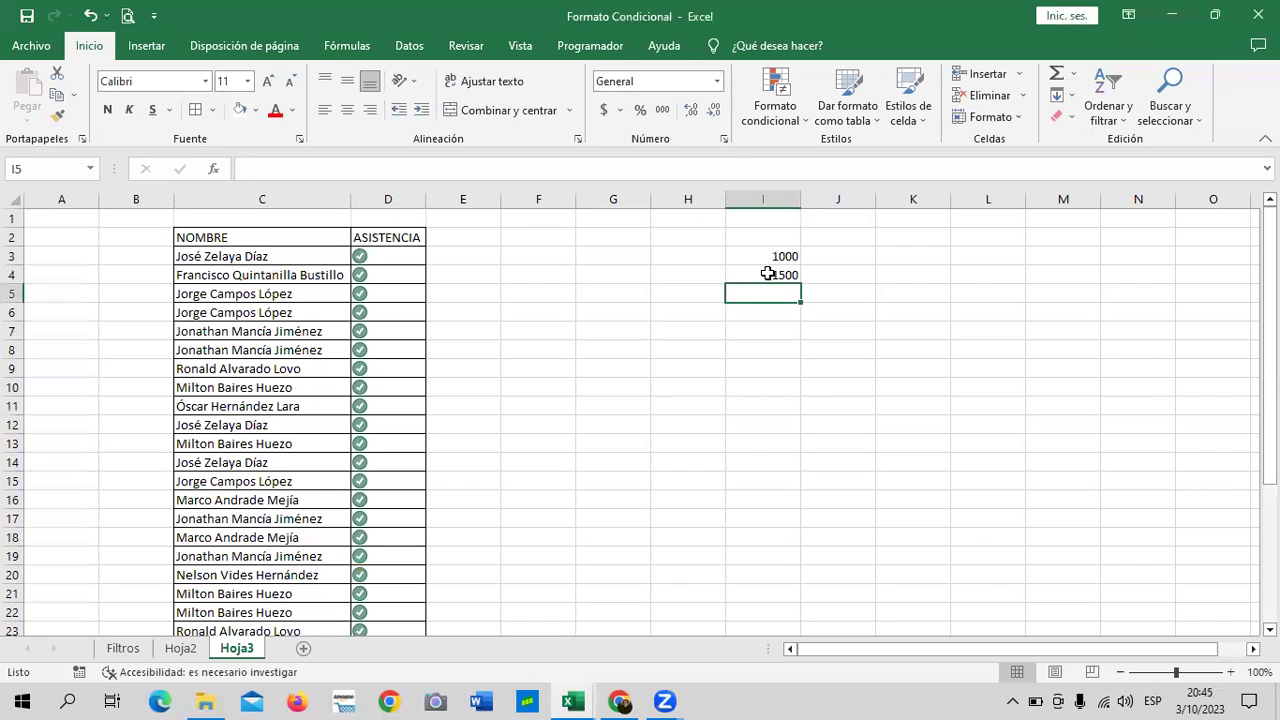
Apply All Borders to I3:J4 and zoom the sheet to 120%.
mouse_move(766, 260)
mouse_down()
mouse_move(801, 287)
mouse_move(840, 270)
mouse_up()
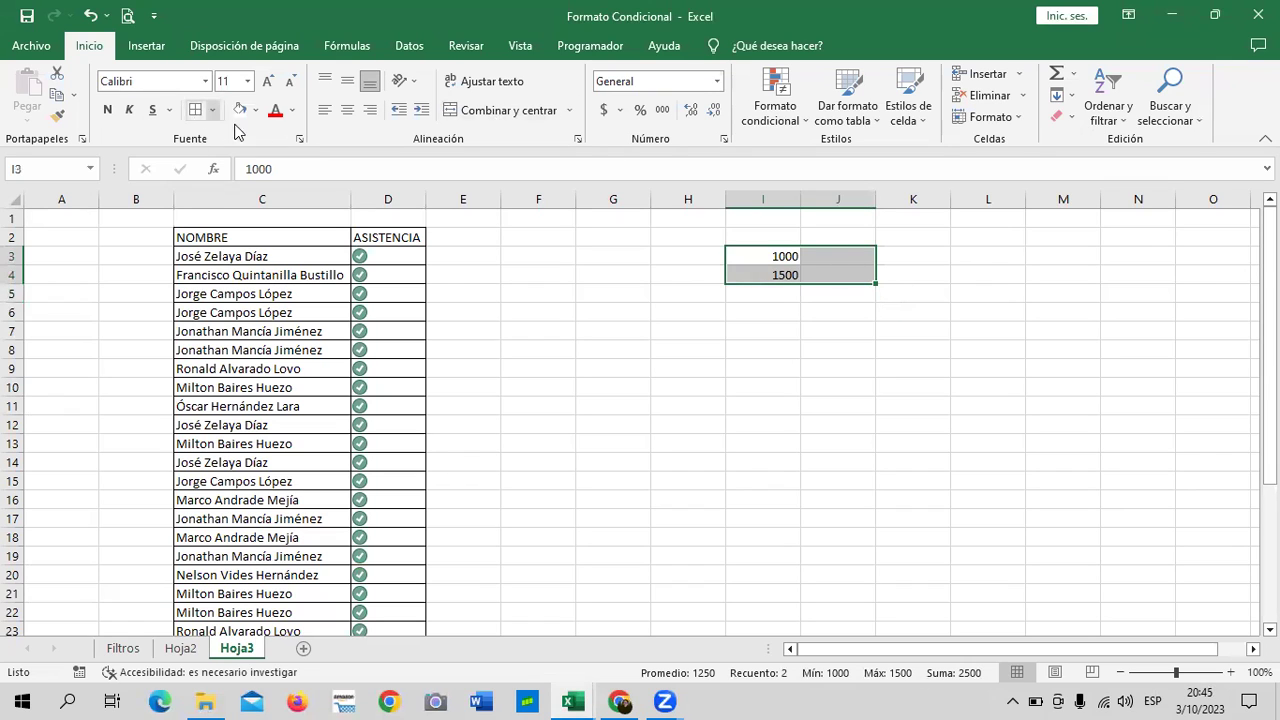
click(197, 110)
click(837, 424)
click(1230, 672)
click(1230, 672)
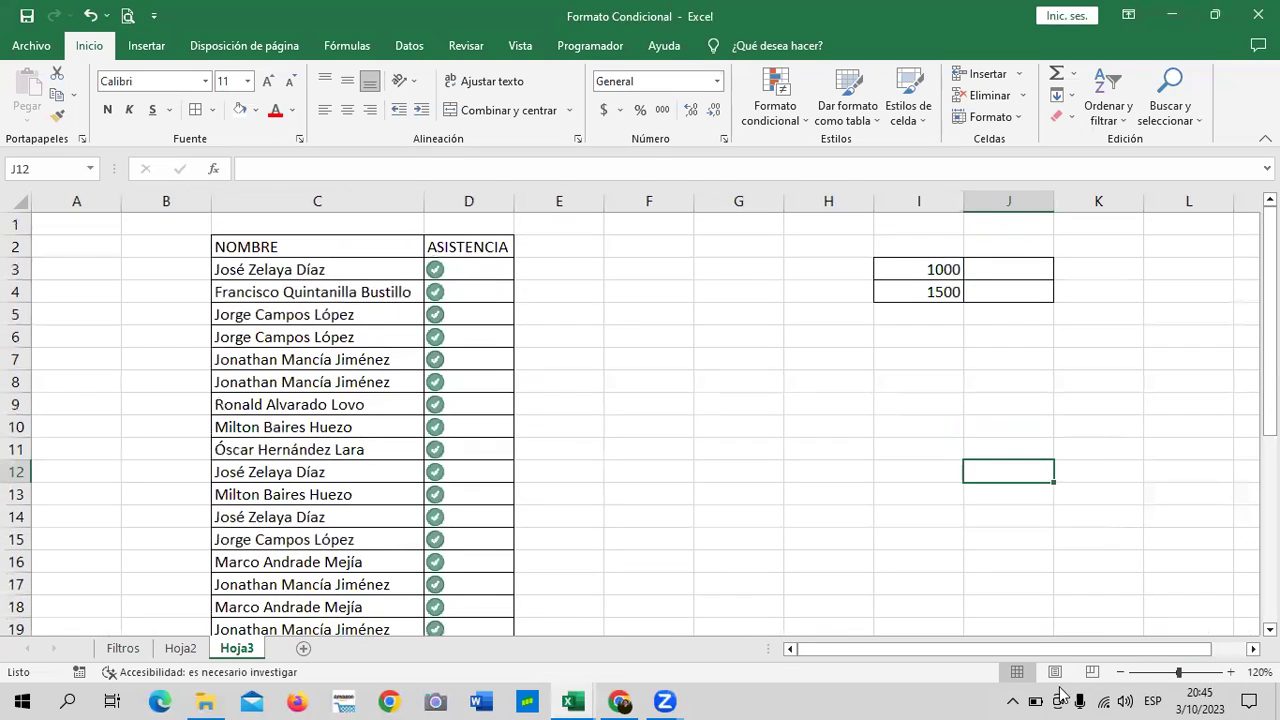
drag(1000, 649, 1012, 649)
drag(1007, 449, 1097, 449)
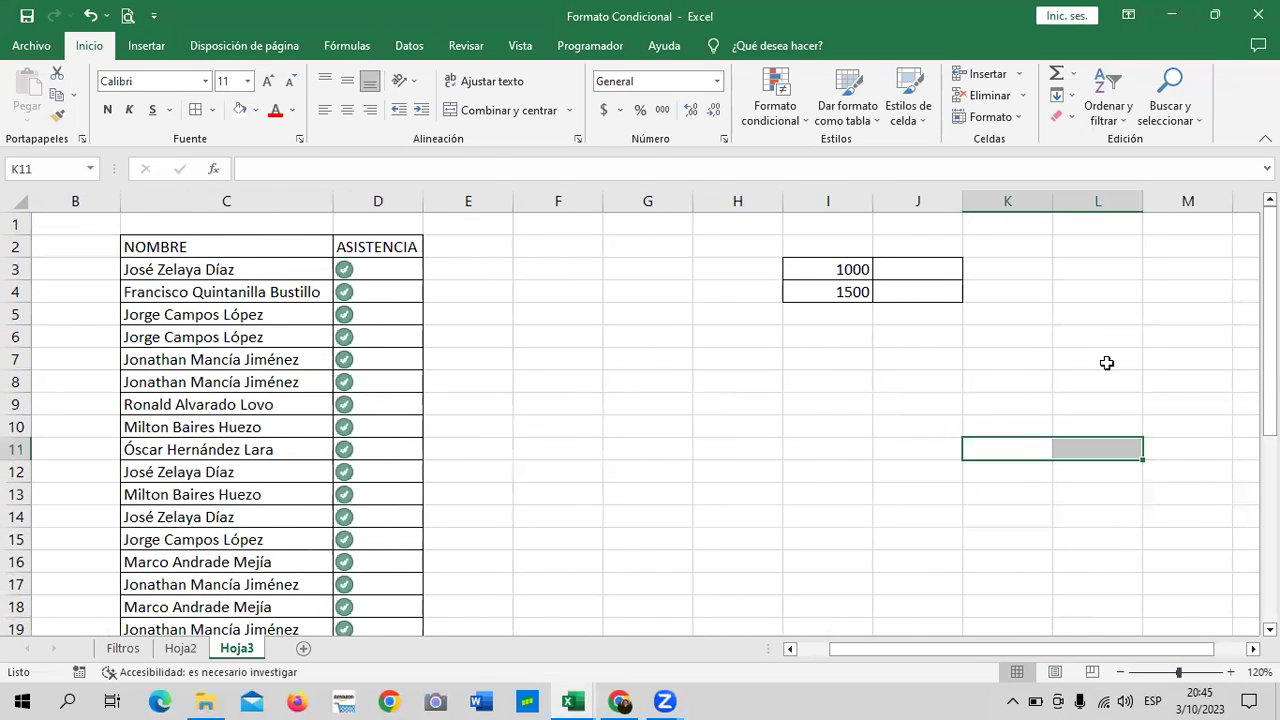
click(902, 268)
Enter =SI(I3>1000;I3*3%;30) in J3, which returns 30 for the current amount.
text(=SI)
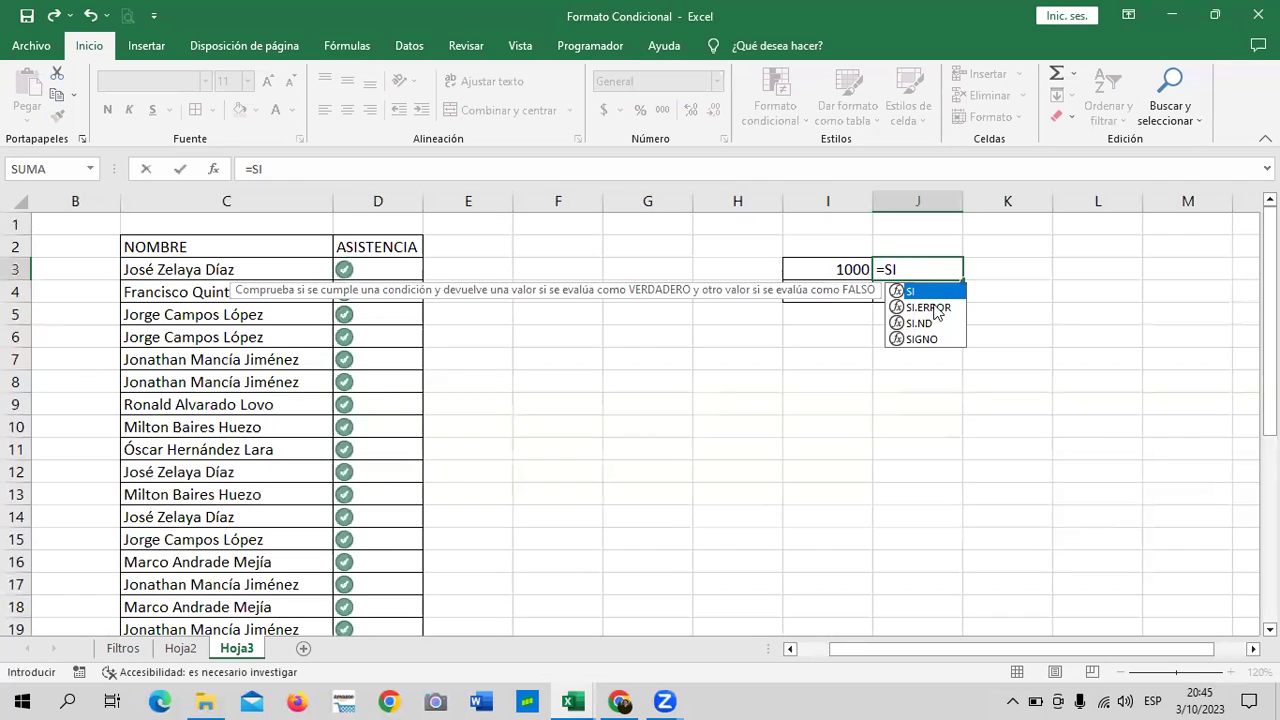
double_click(946, 293)
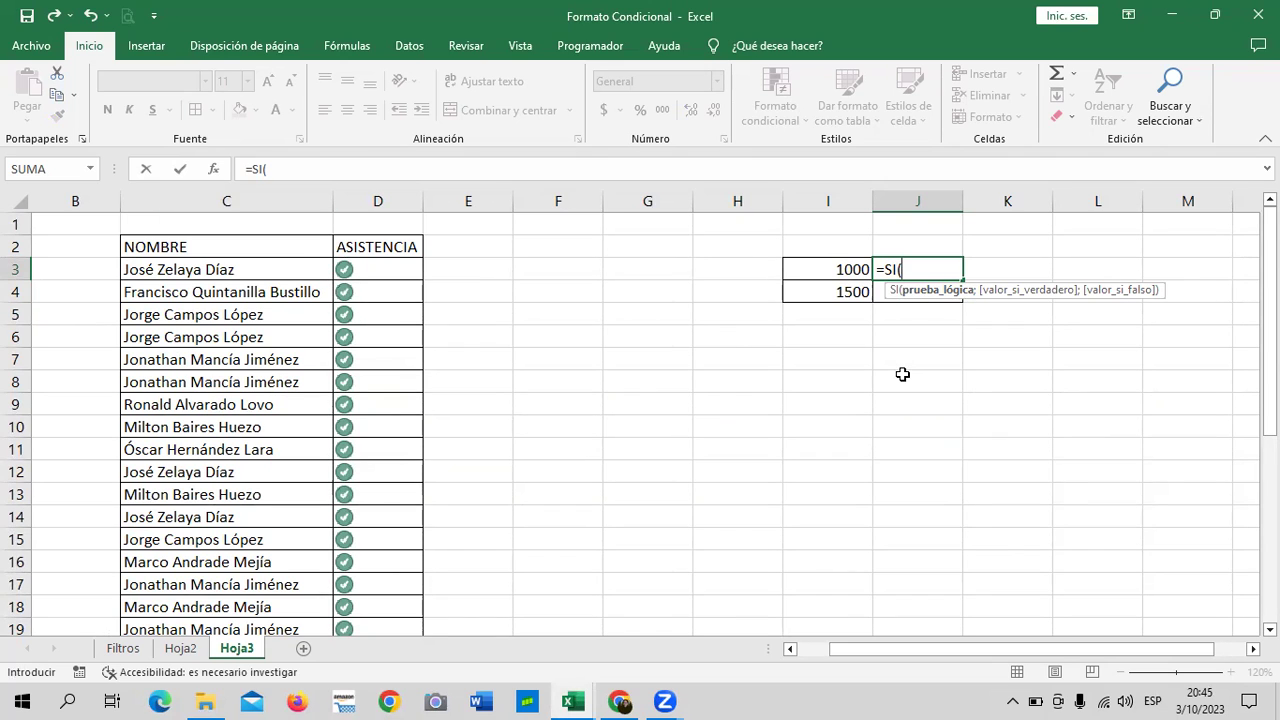
click(841, 269)
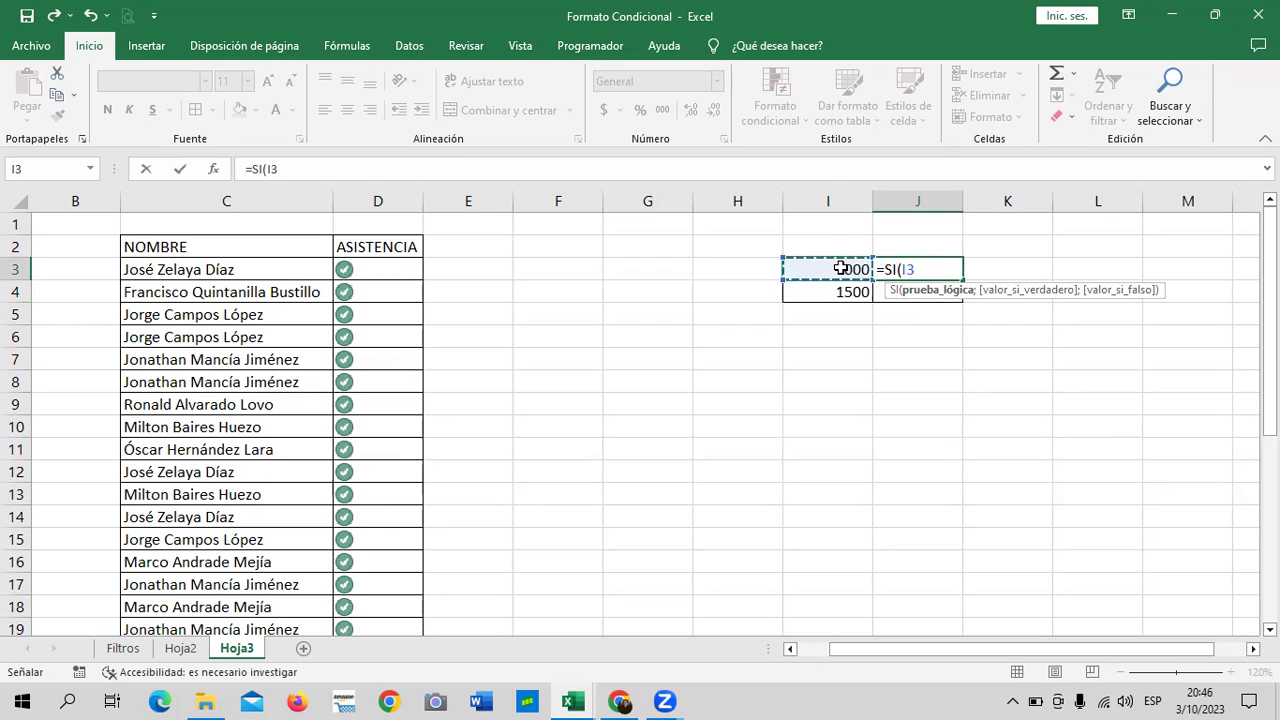
text(>1000)
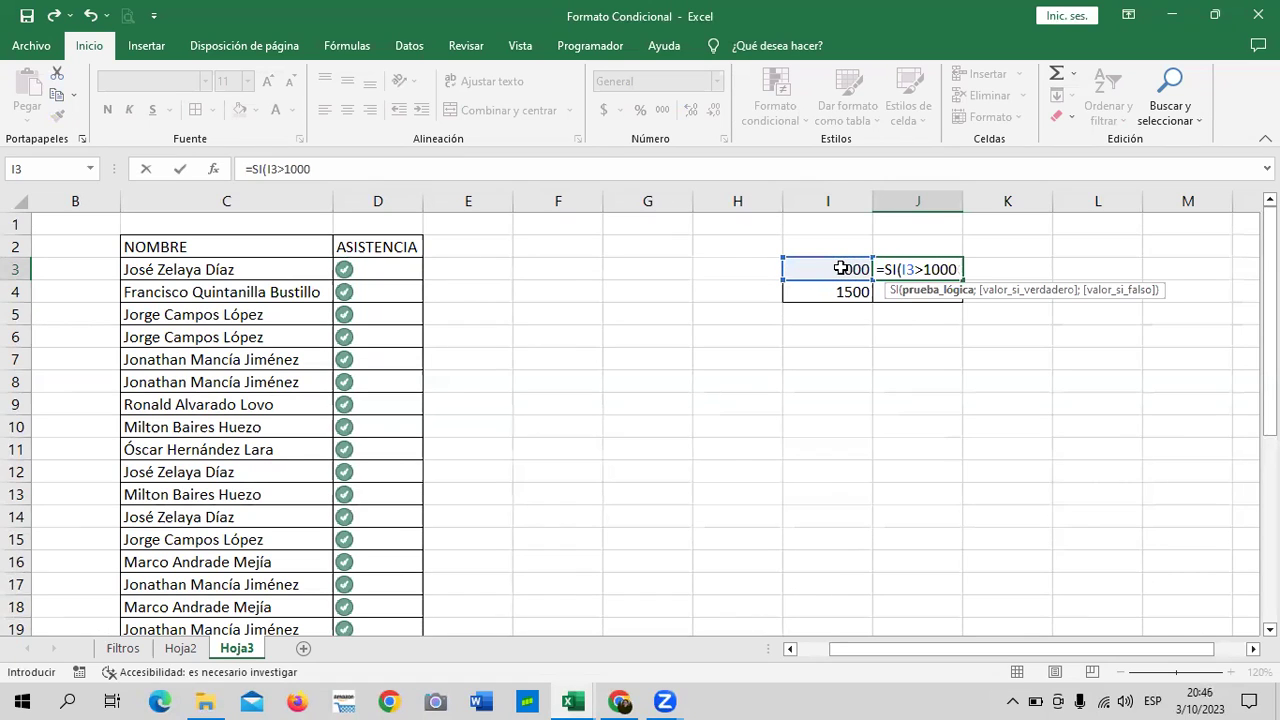
text(;)
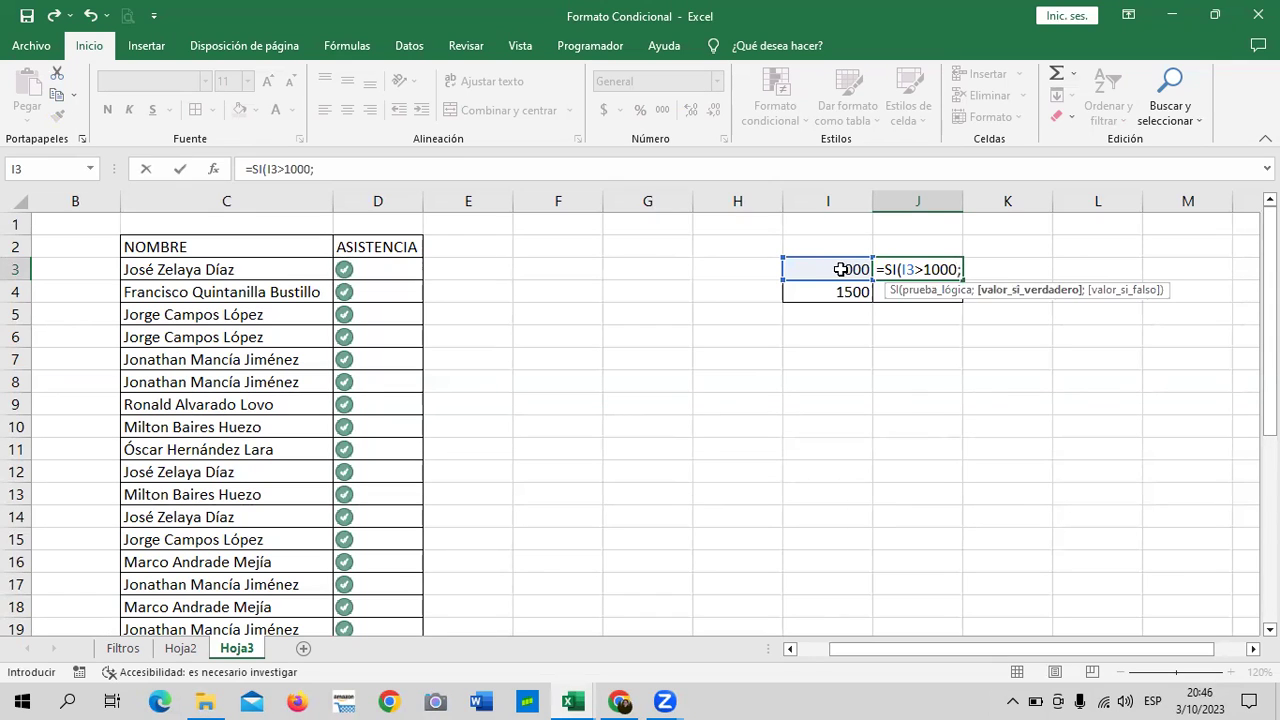
click(828, 276)
text(*3)
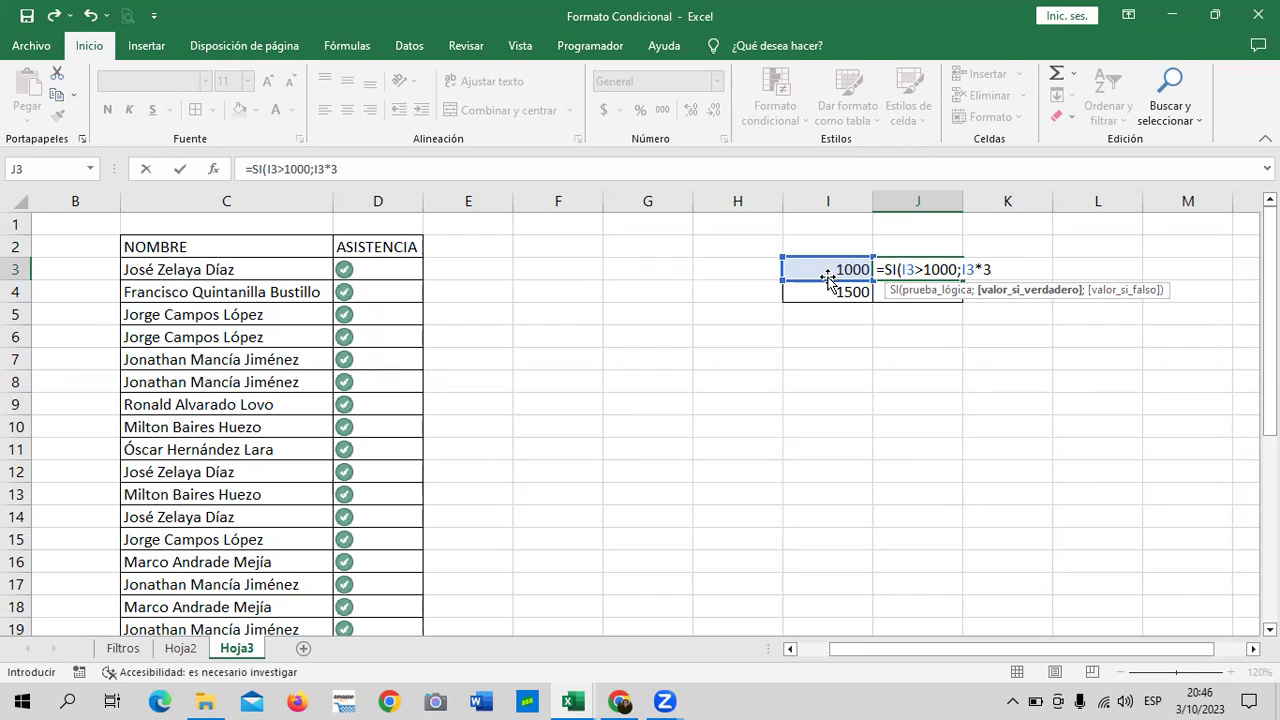
text(%)
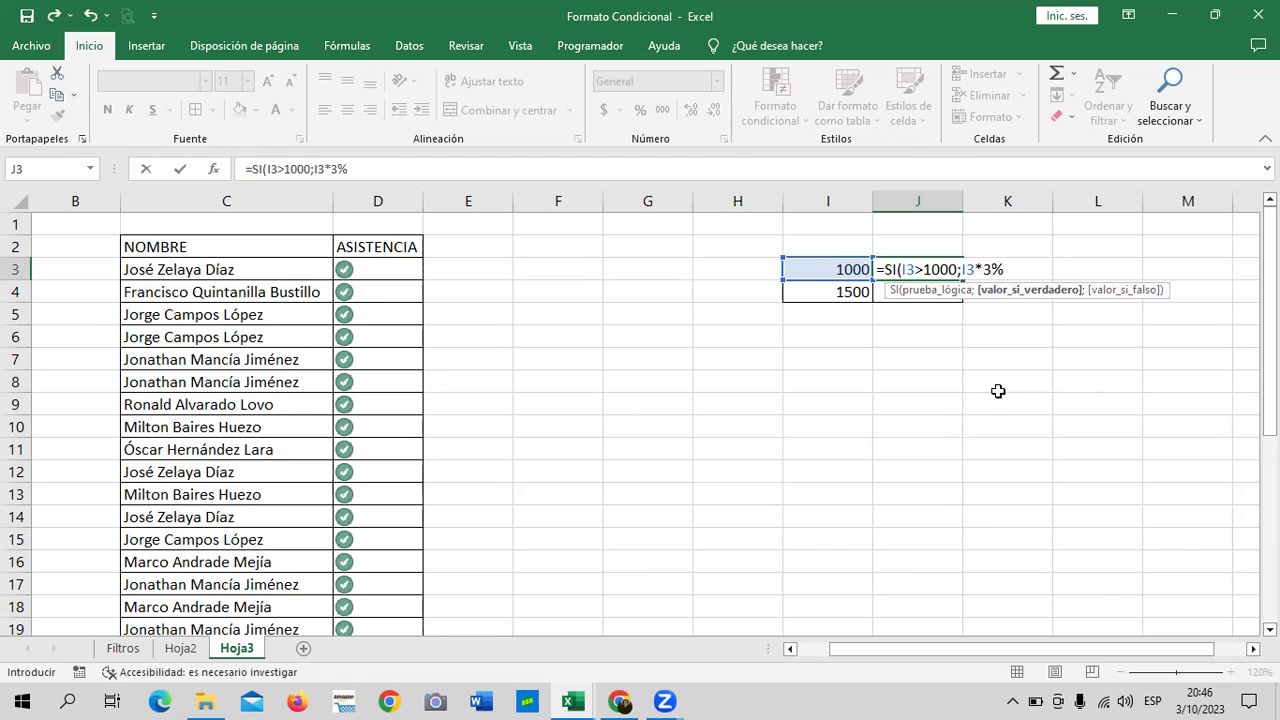
text(;)
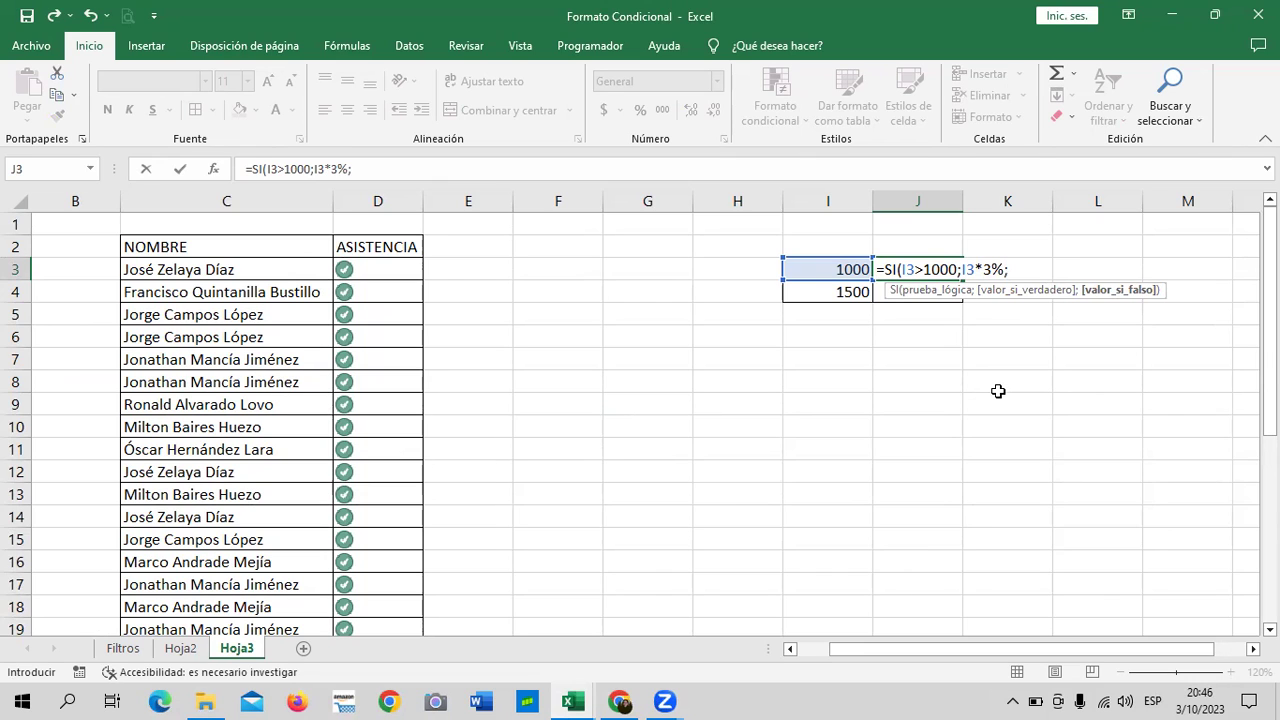
text(30)
text())
key(Return)
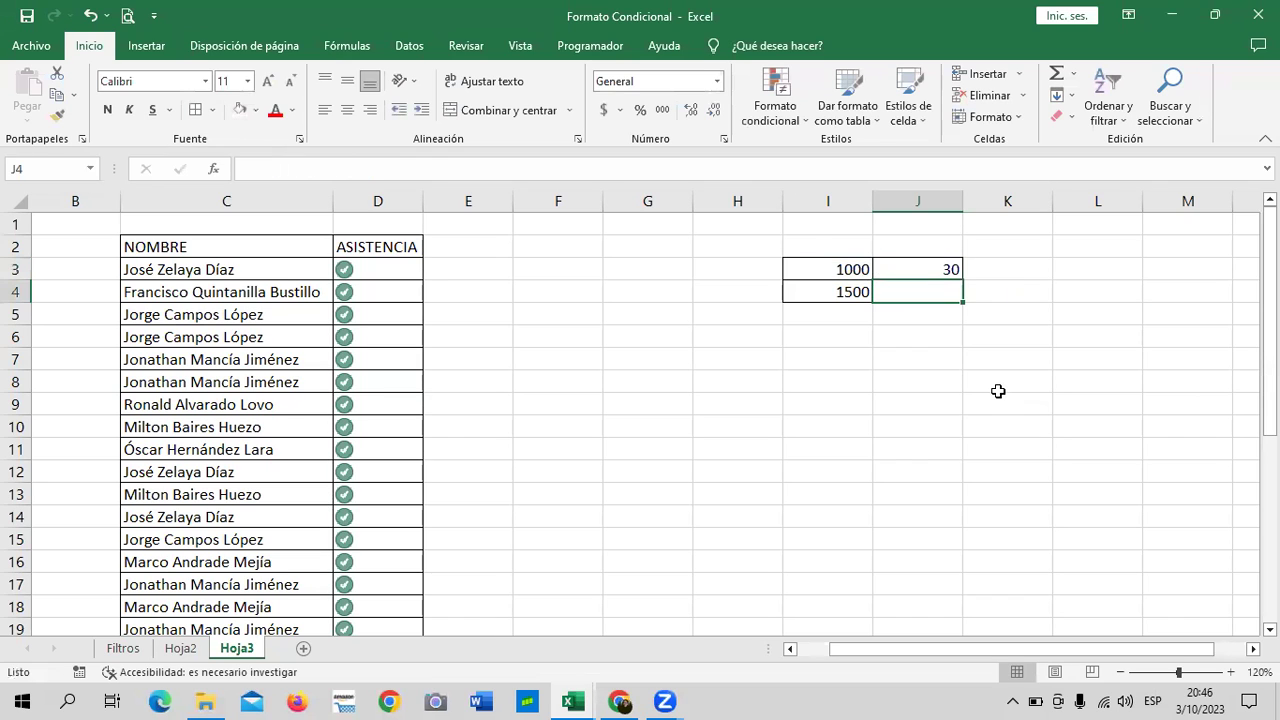
Change the amount in I3 to 800.
click(813, 269)
text(800)
key(Return)
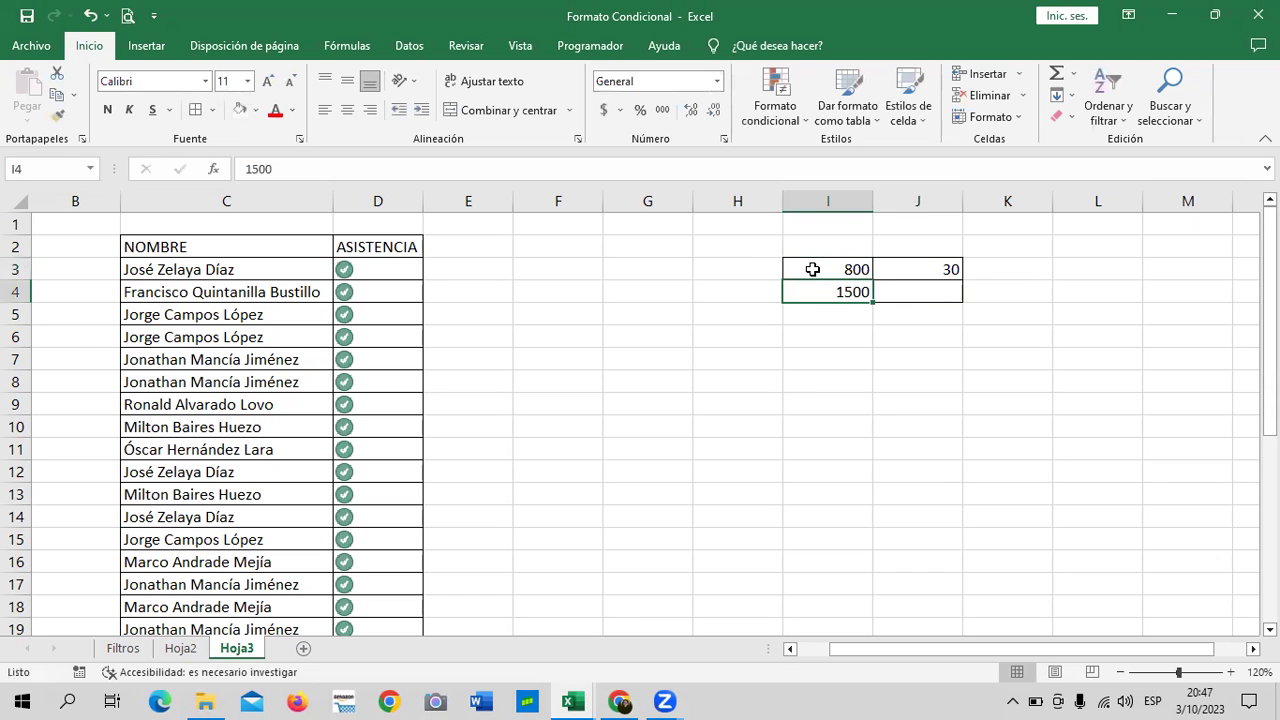
Rewrite J3's condition as I3<1000 so the formula returns 24.
click(850, 268)
click(922, 269)
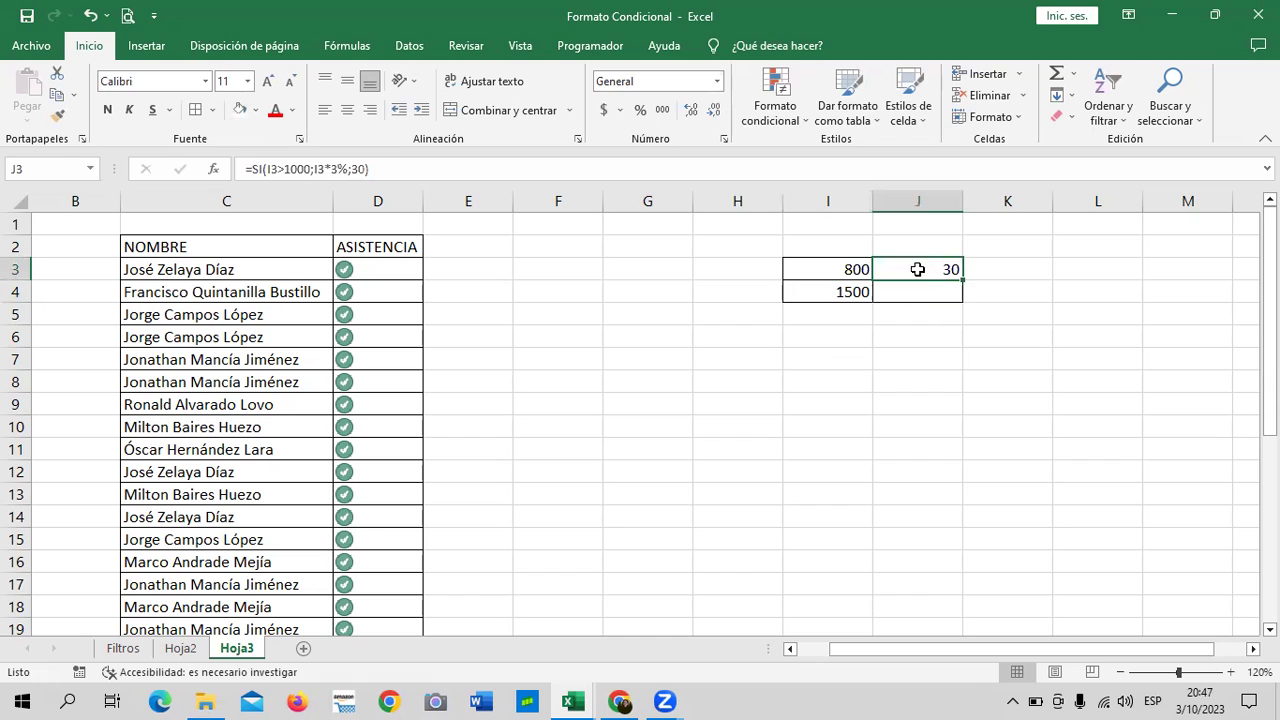
click(588, 167)
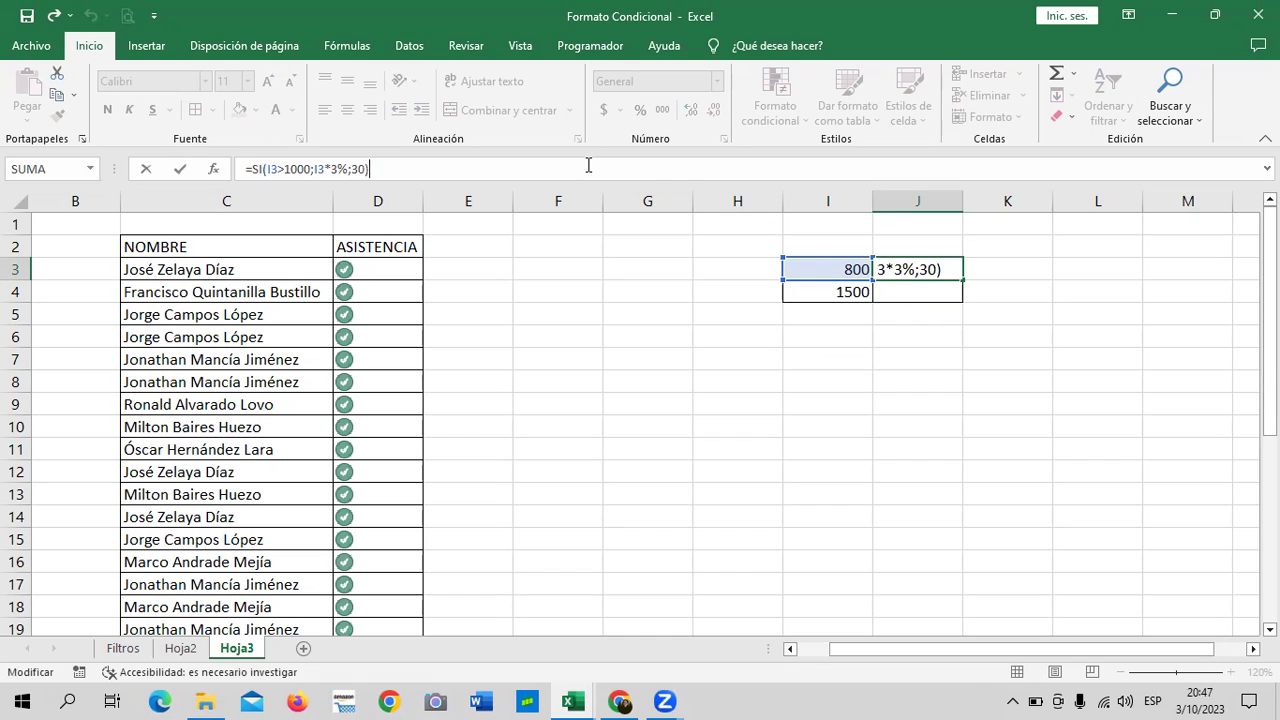
key(Return)
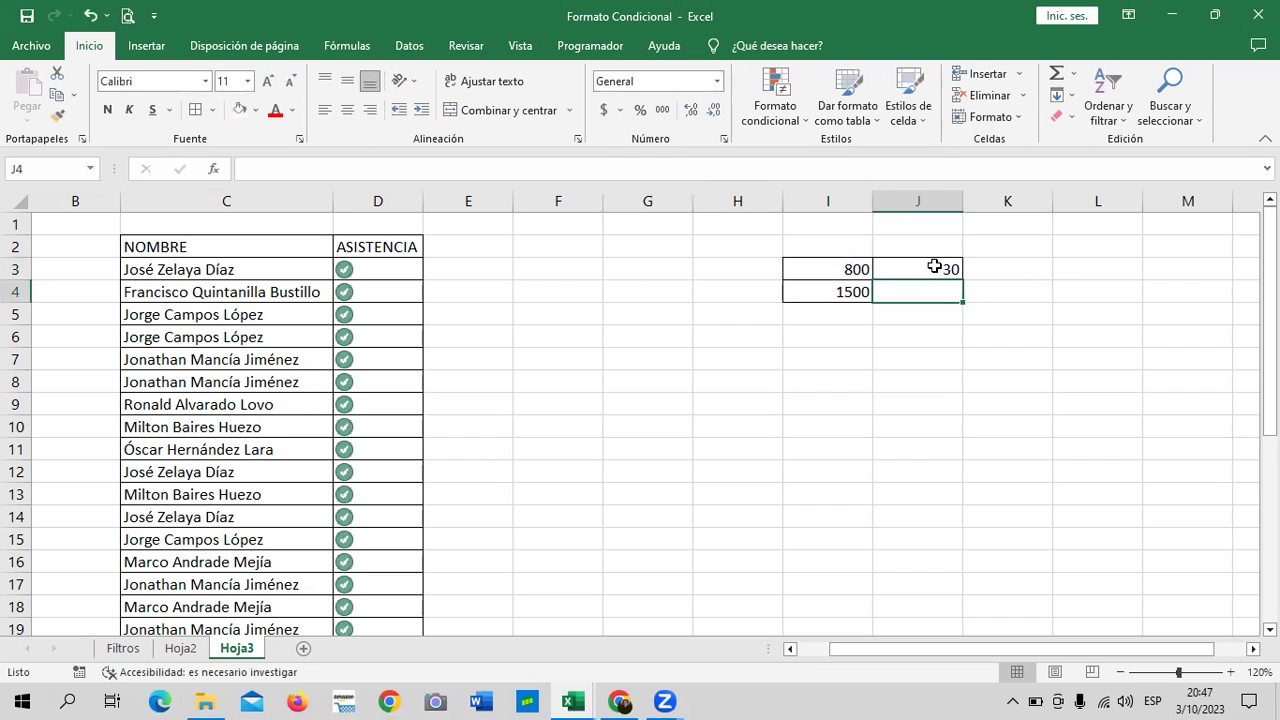
click(932, 262)
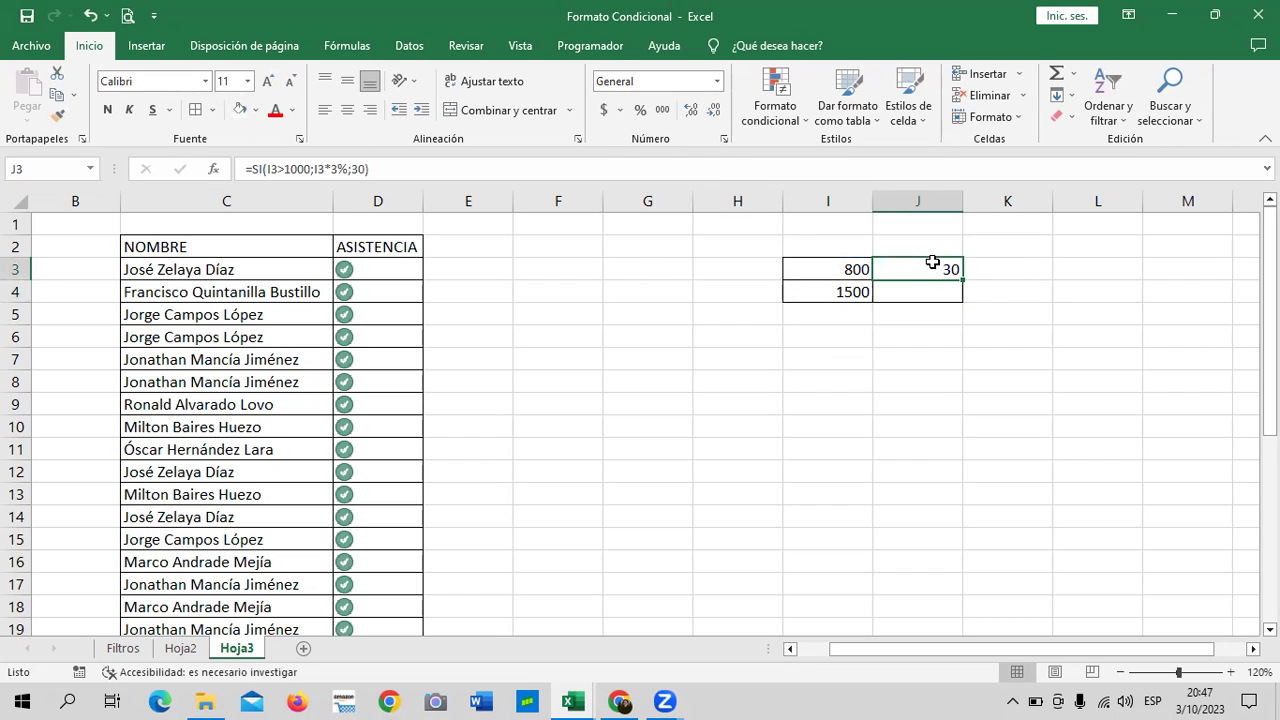
click(629, 171)
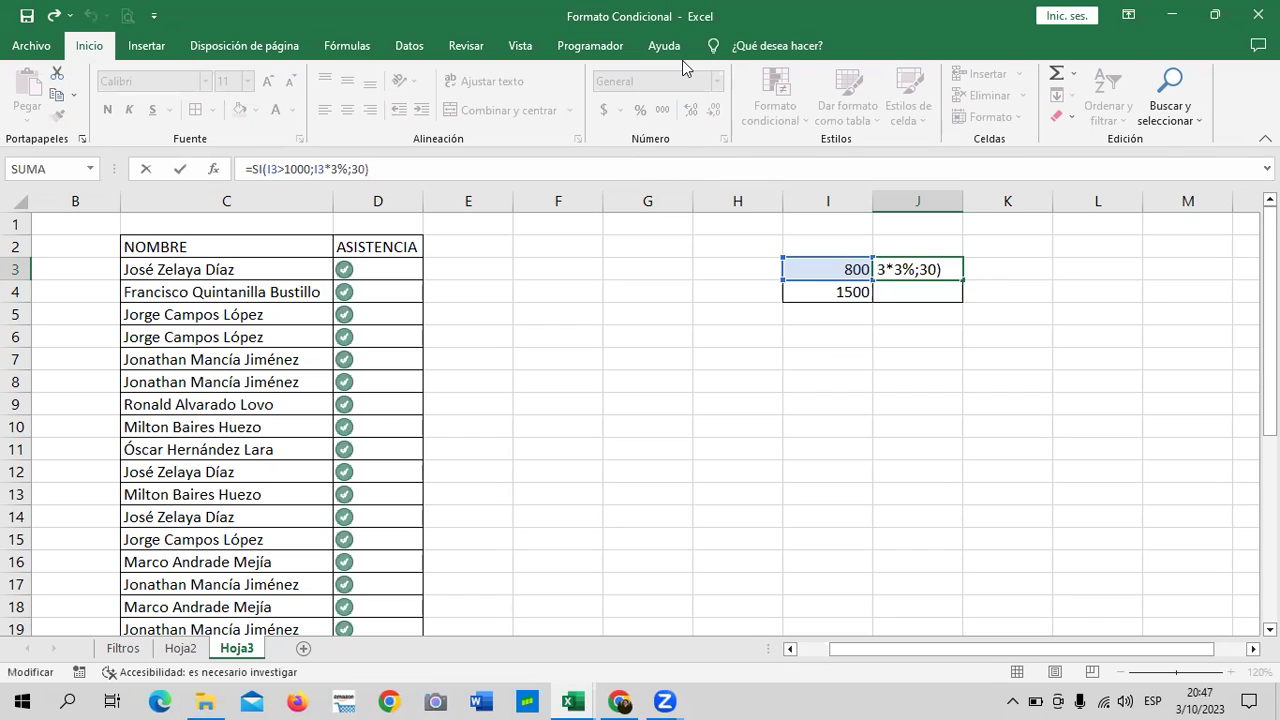
click(283, 171)
key(BackSpace)
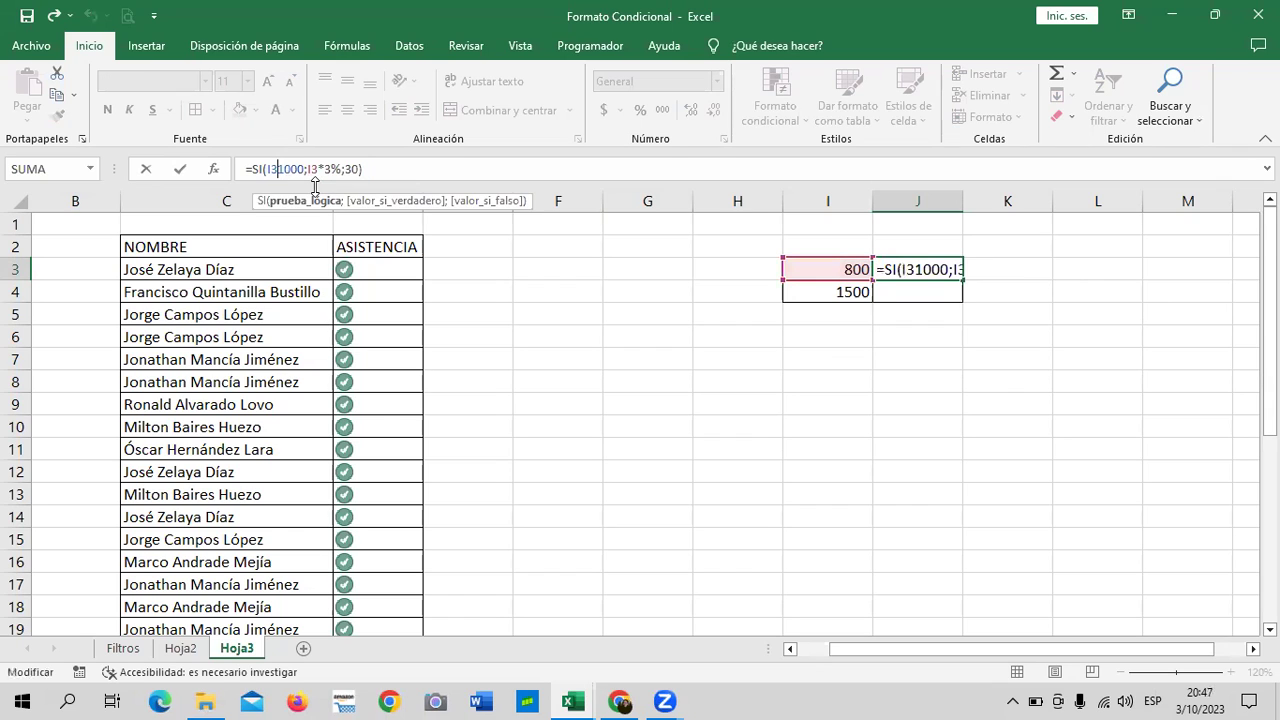
text(<)
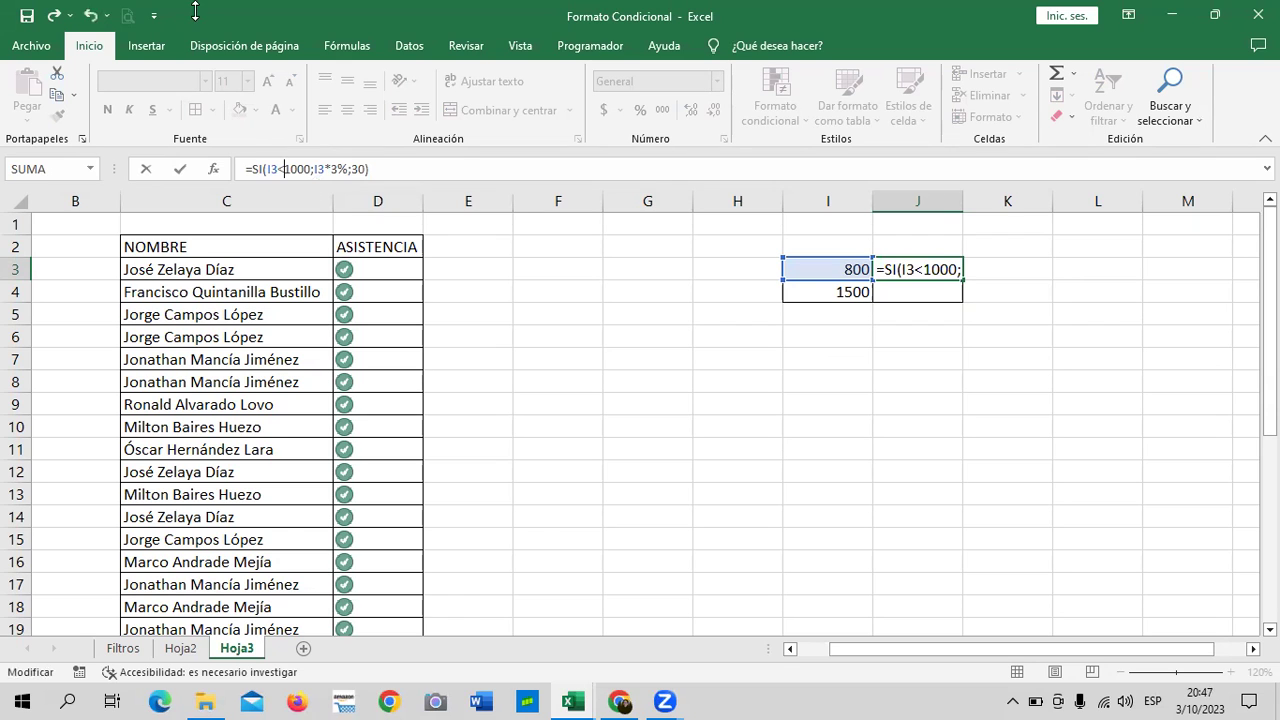
key(Return)
Format I3:J4 as accounting currency.
drag(851, 270, 894, 290)
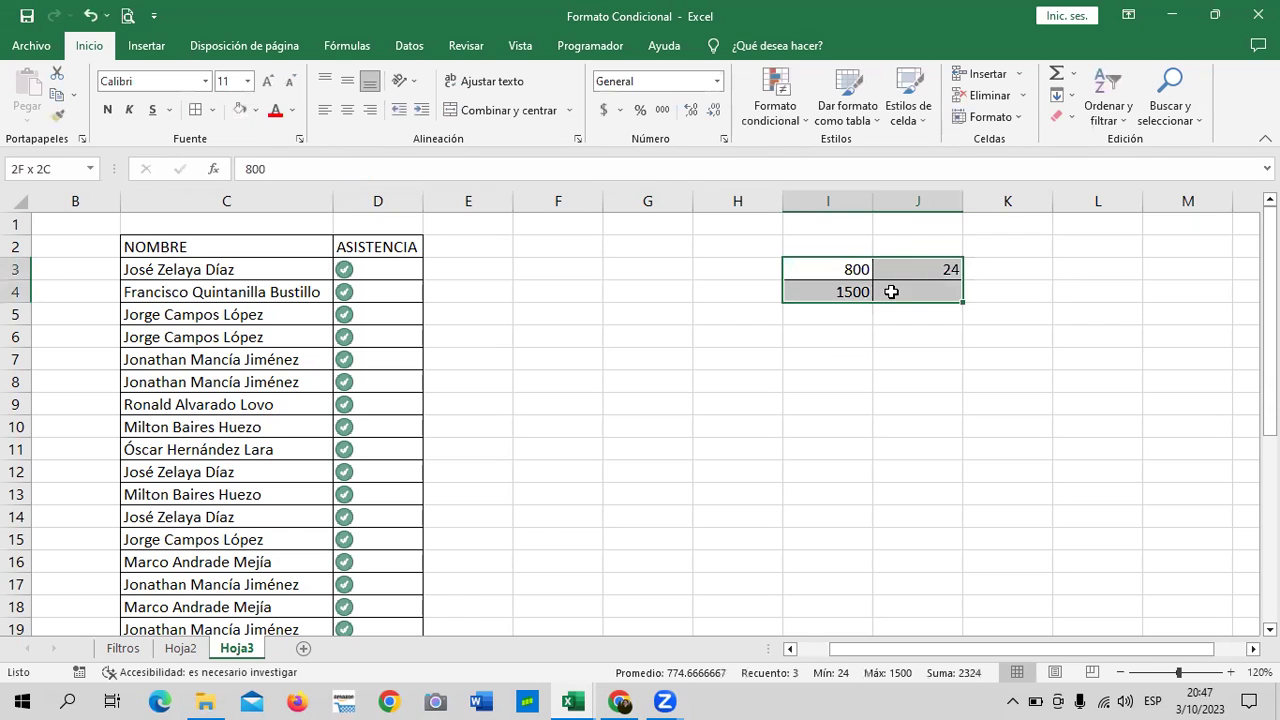
click(603, 110)
click(989, 428)
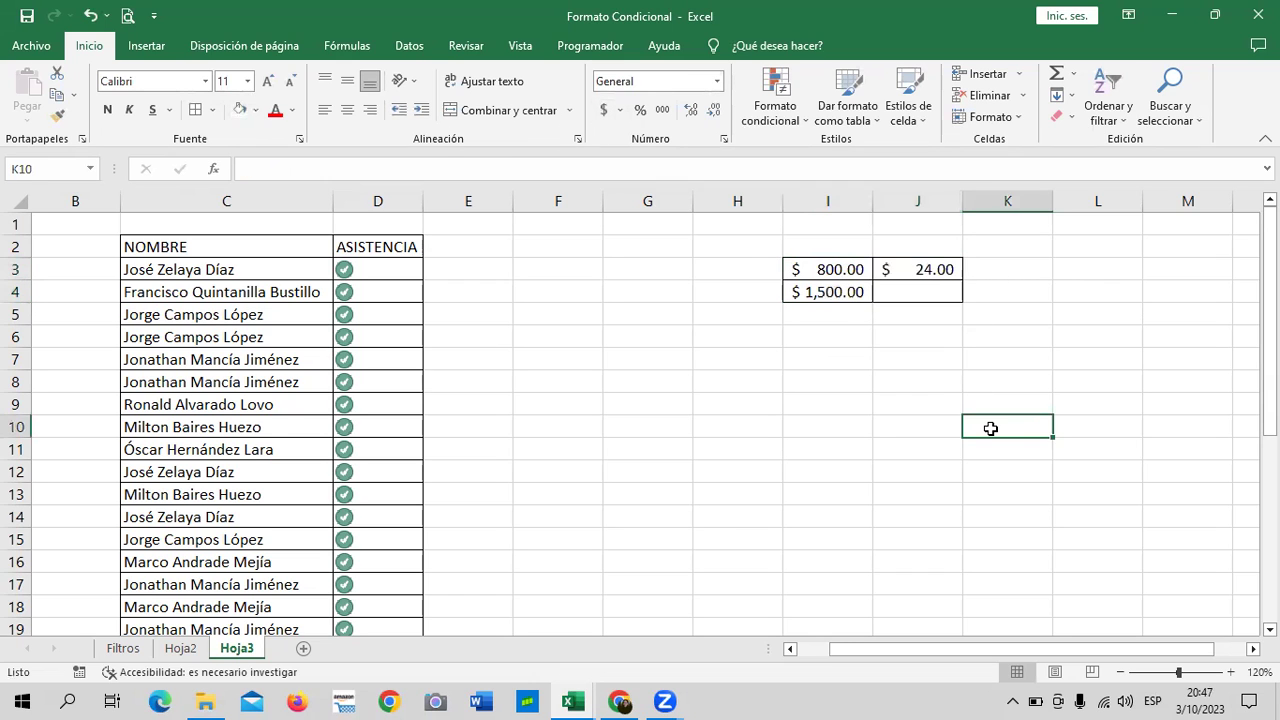
Try amounts 600, 1000, 1500 and 2,000 in I3, watching J3 recalculate.
click(849, 269)
text(6)
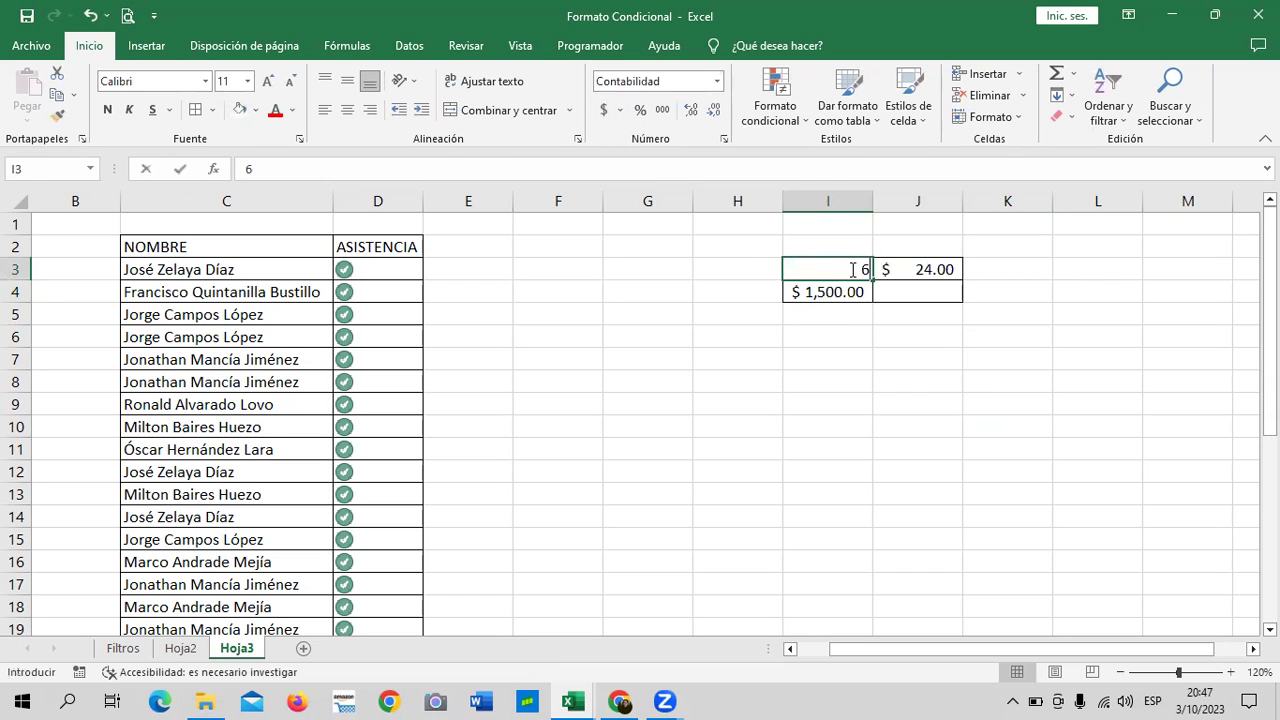
text(00)
key(Return)
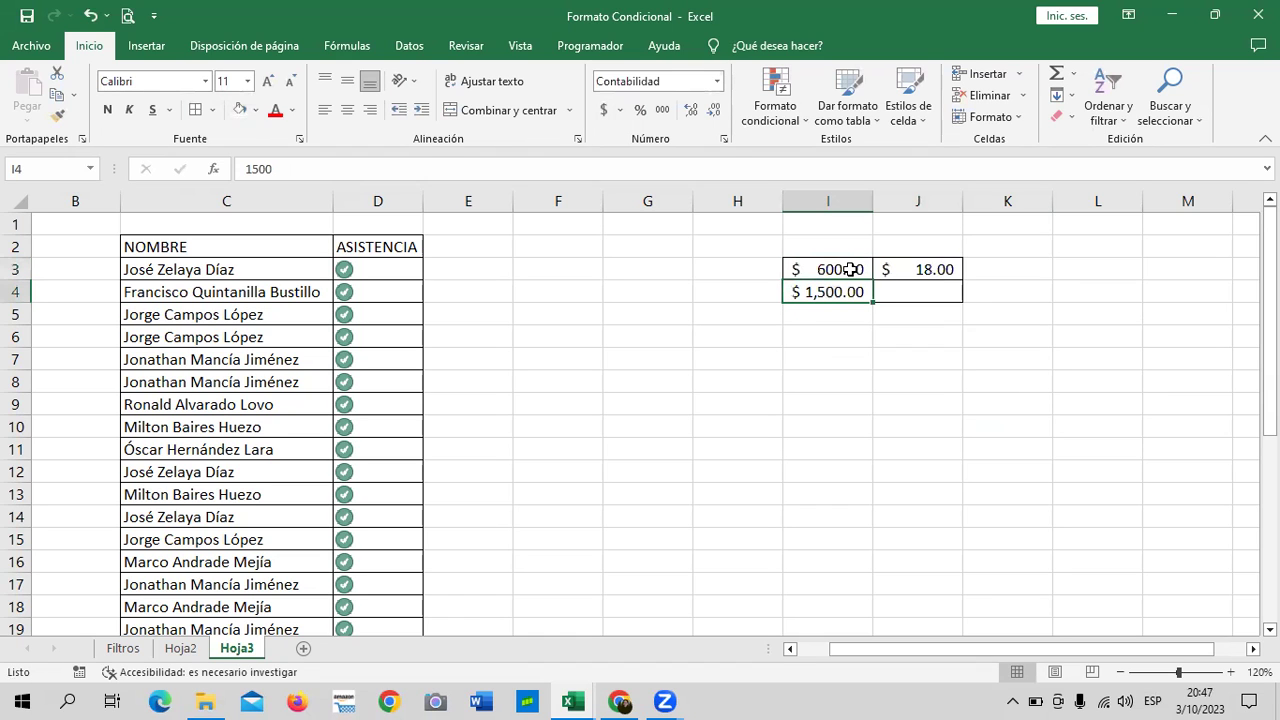
click(843, 270)
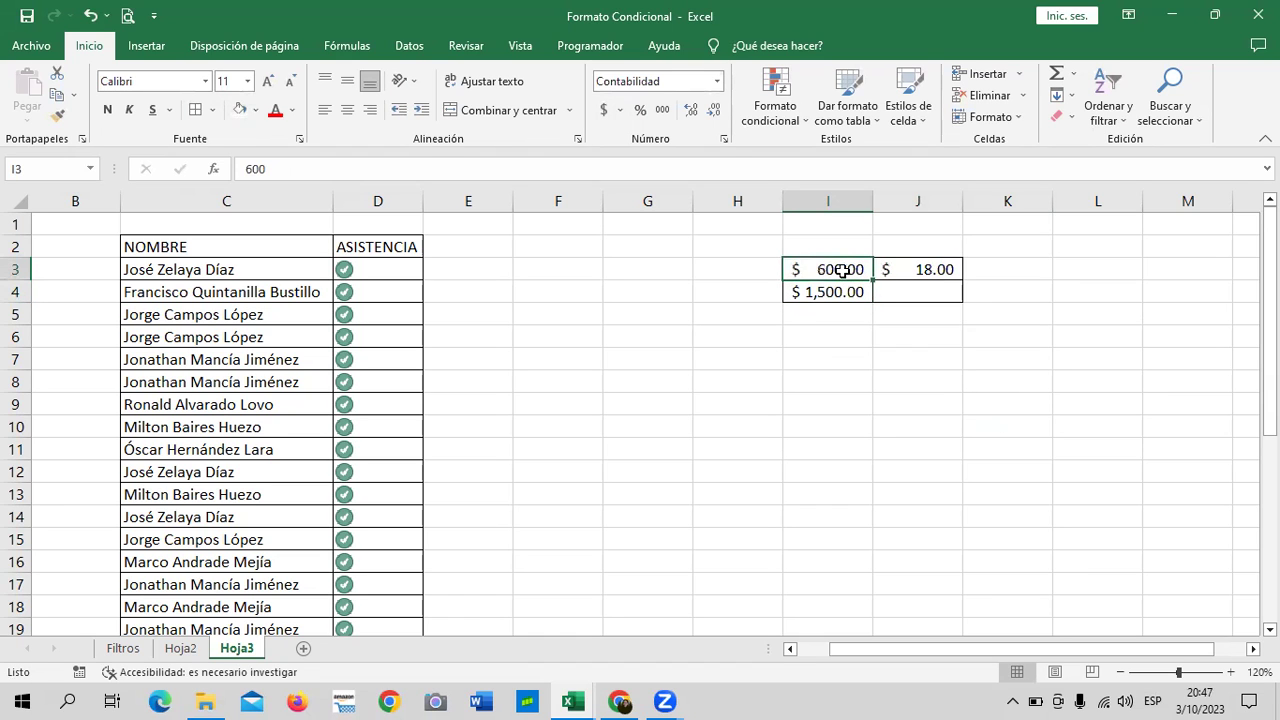
text(1000)
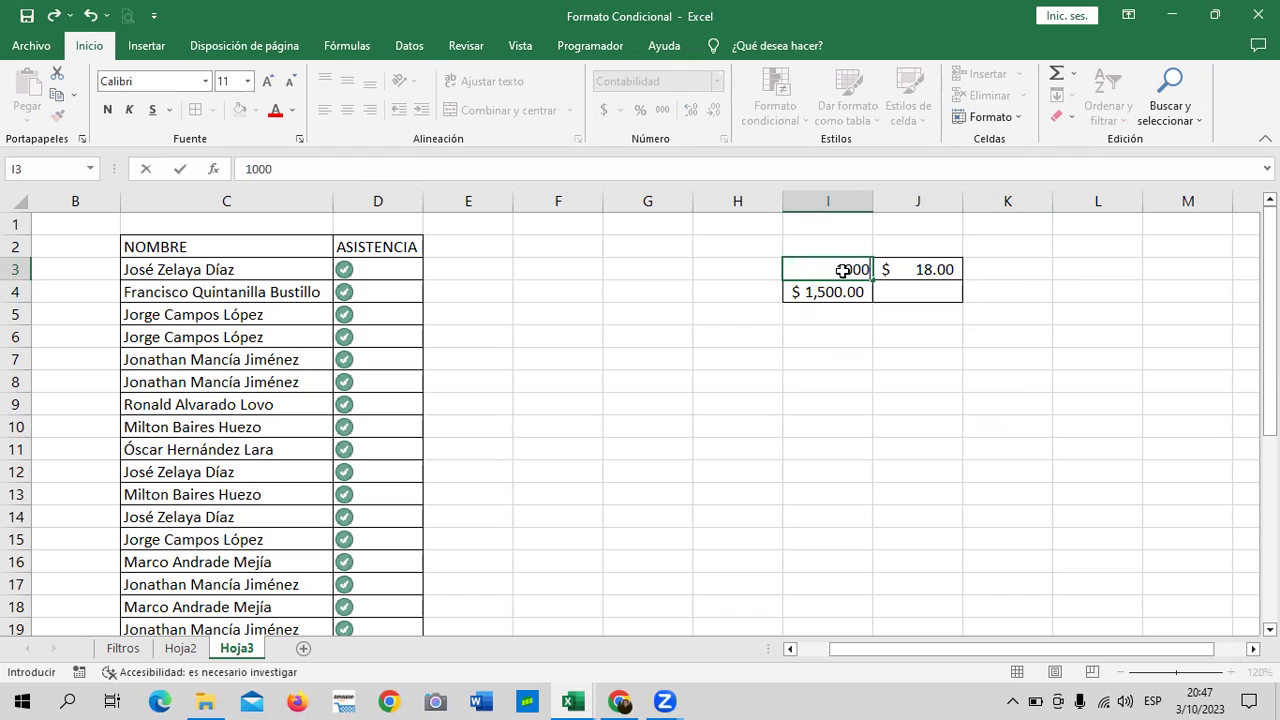
key(Return)
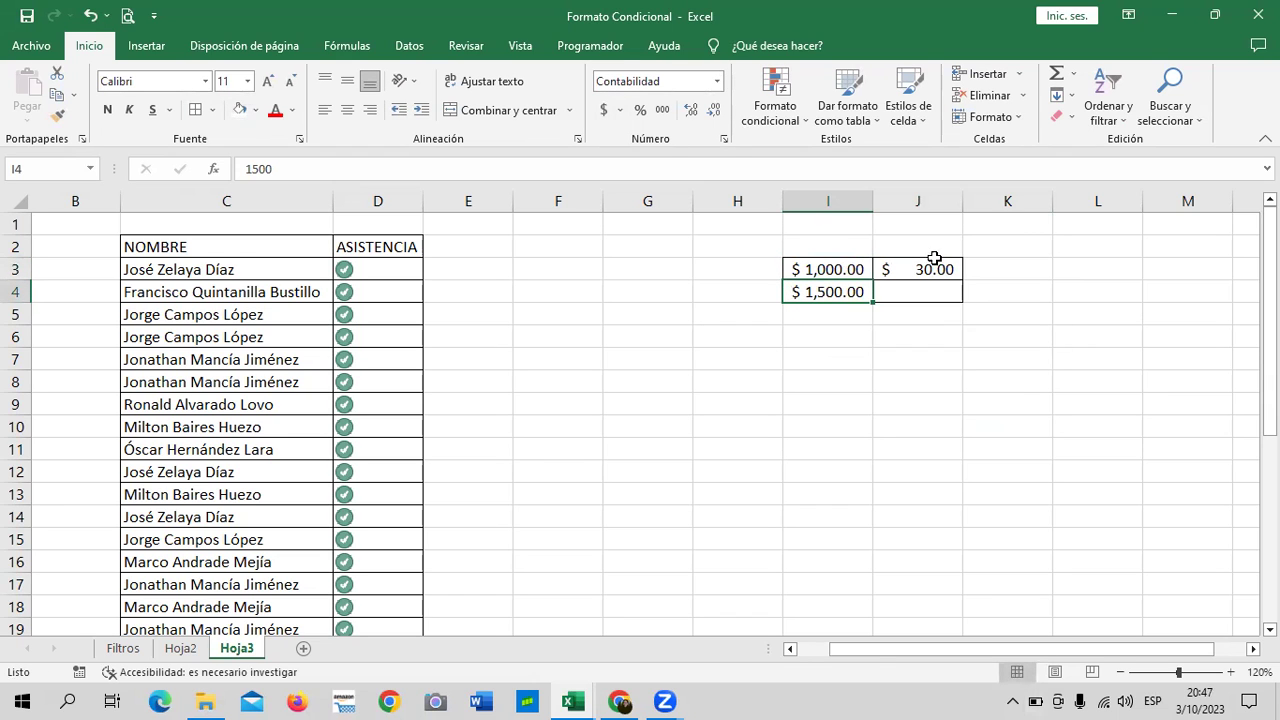
click(843, 270)
text(1500)
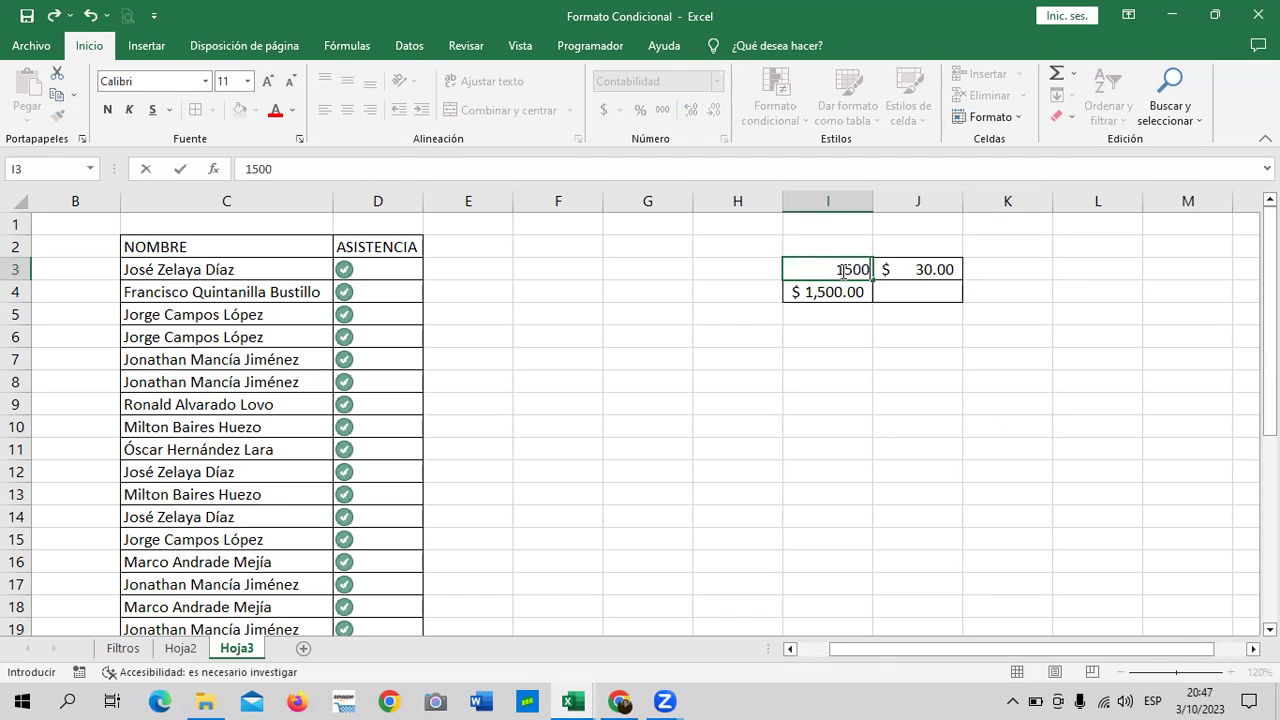
key(Return)
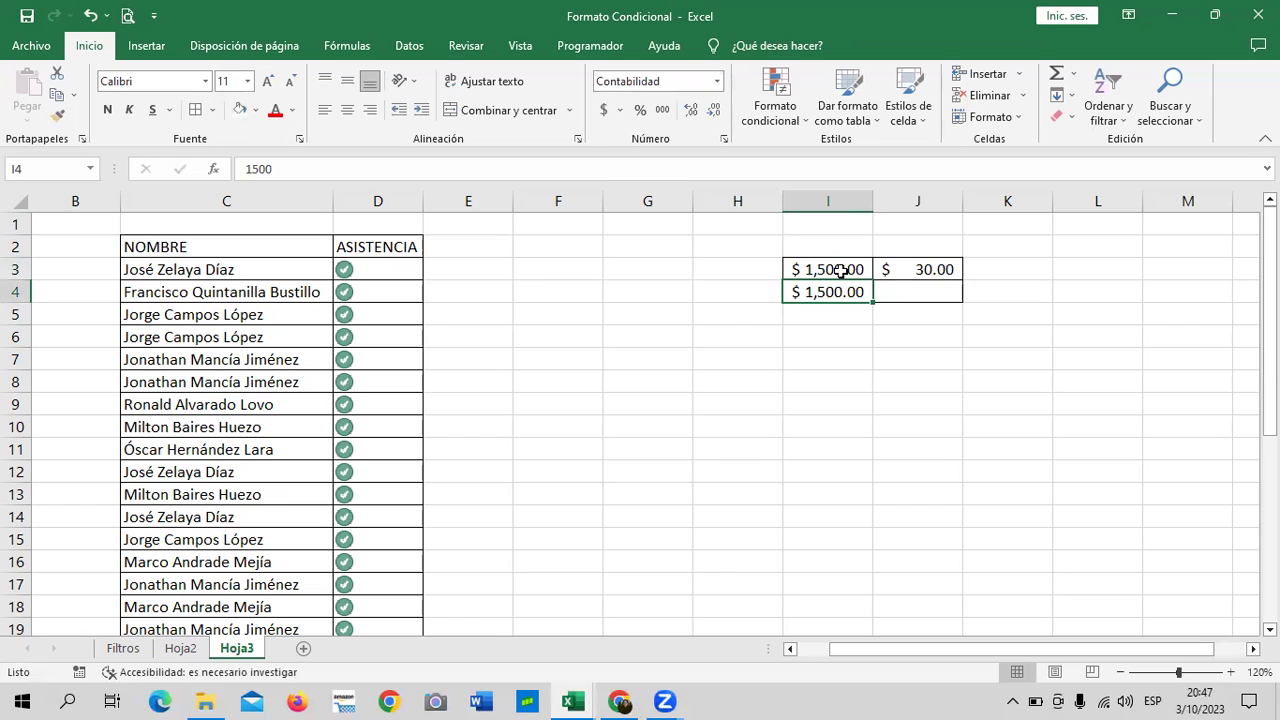
click(840, 270)
text(2,000)
key(Return)
click(915, 274)
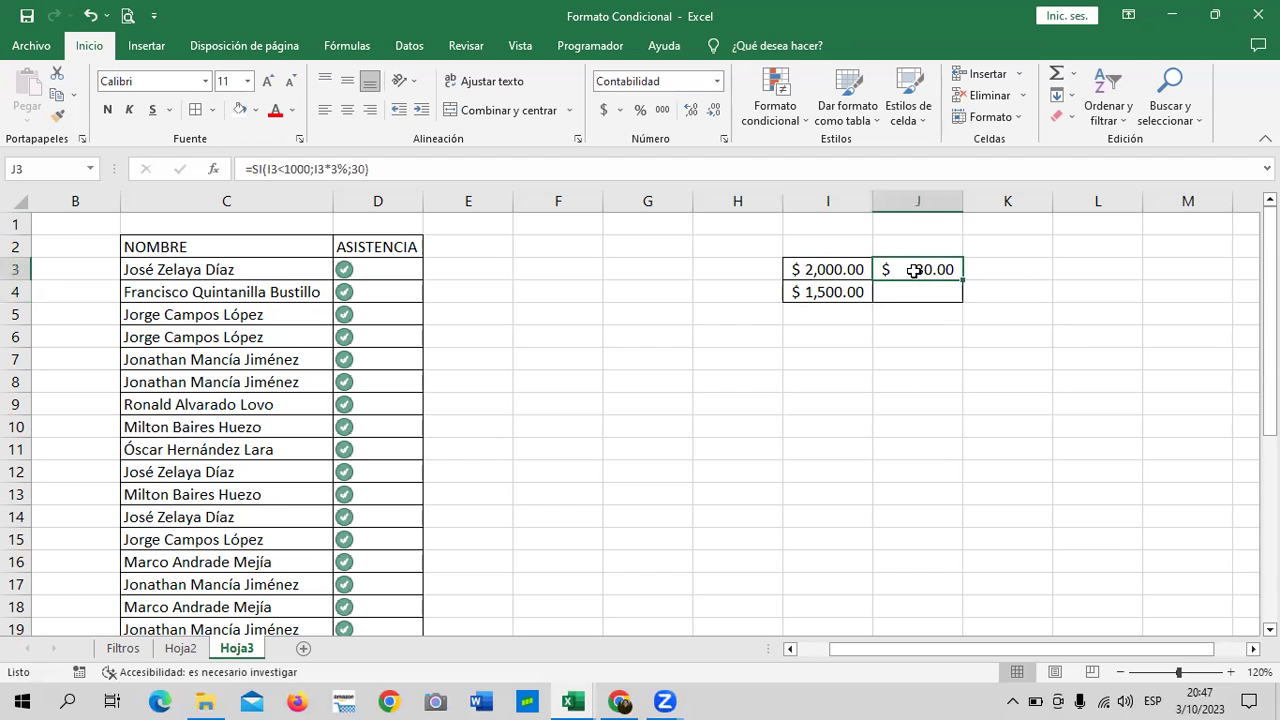
click(371, 168)
drag(371, 168, 245, 168)
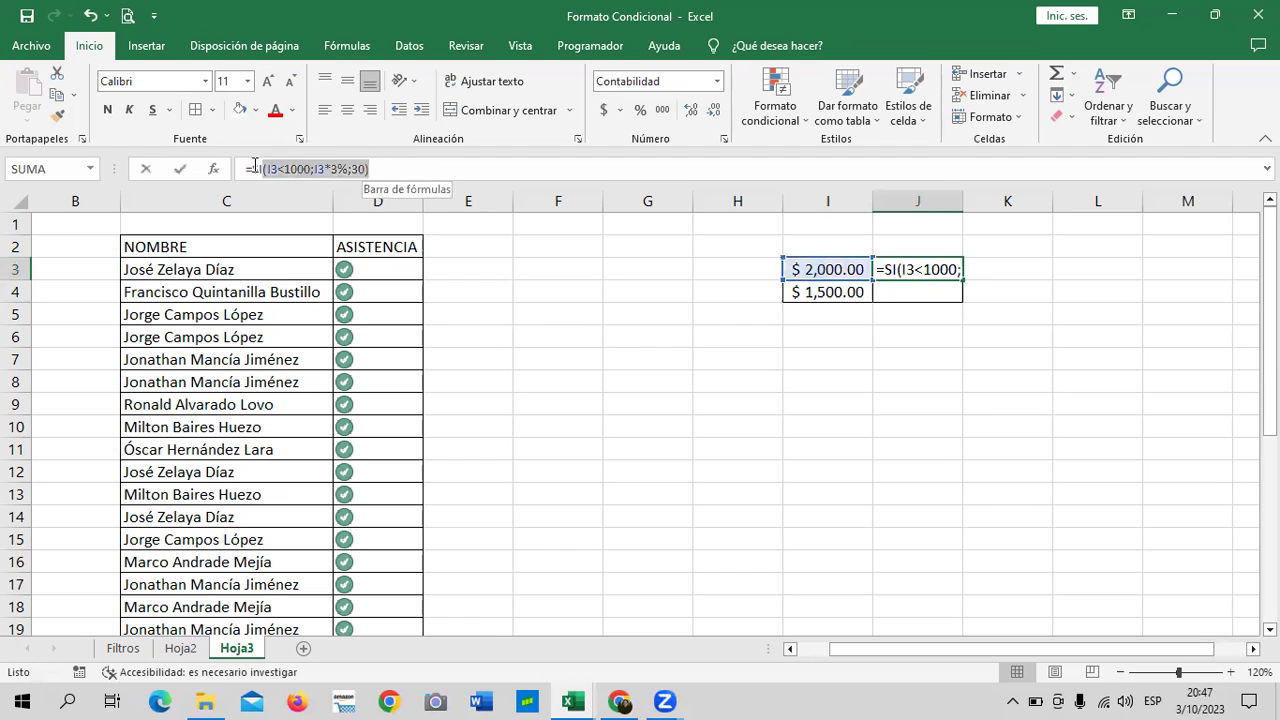
right_click(300, 172)
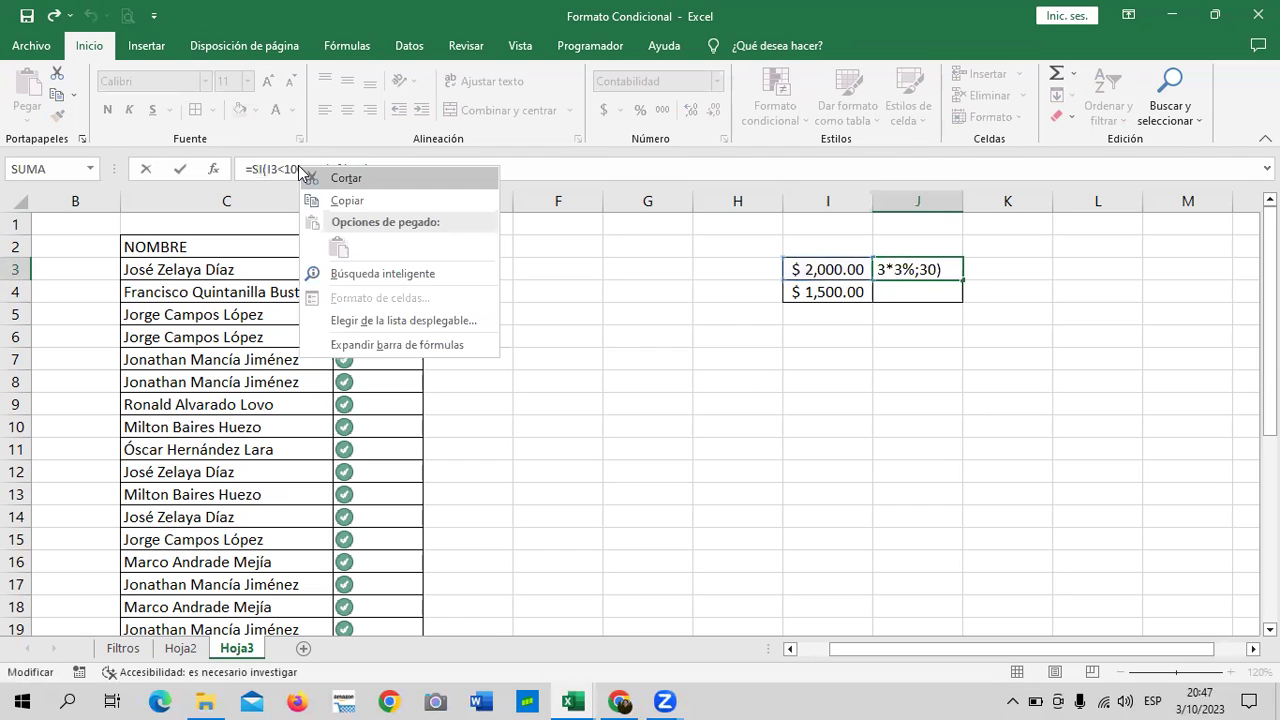
click(347, 200)
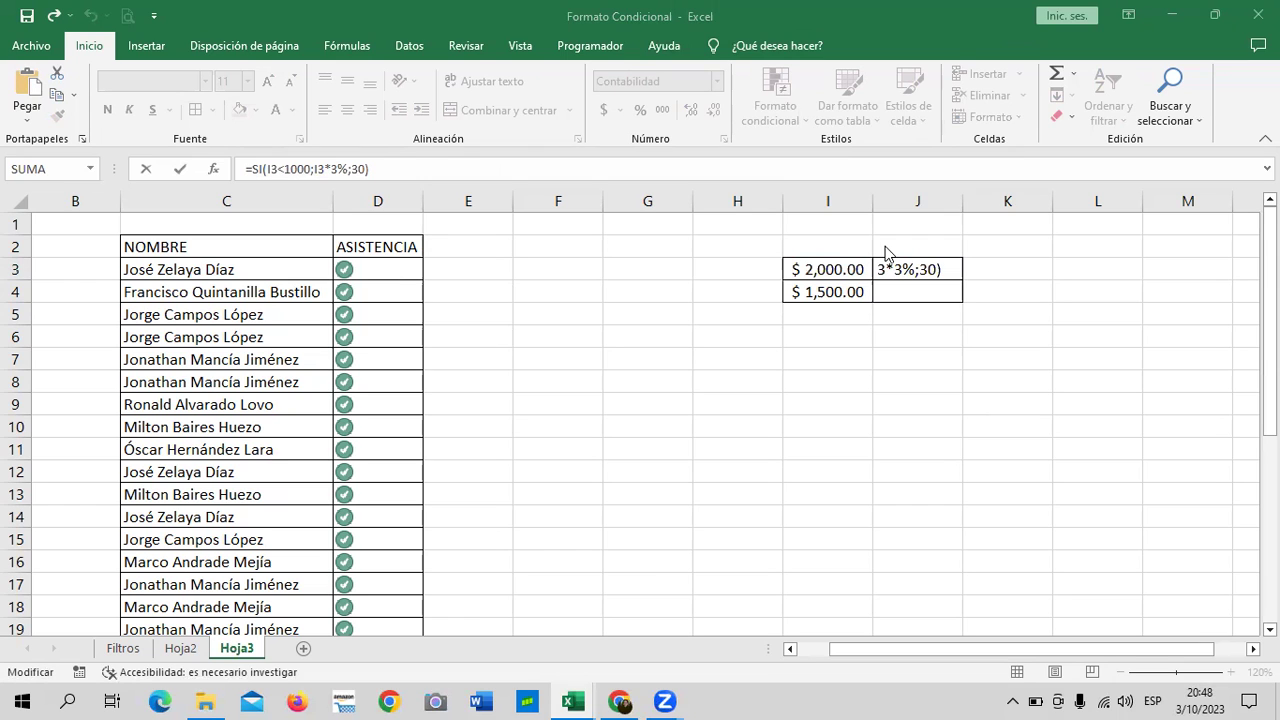
key(Return)
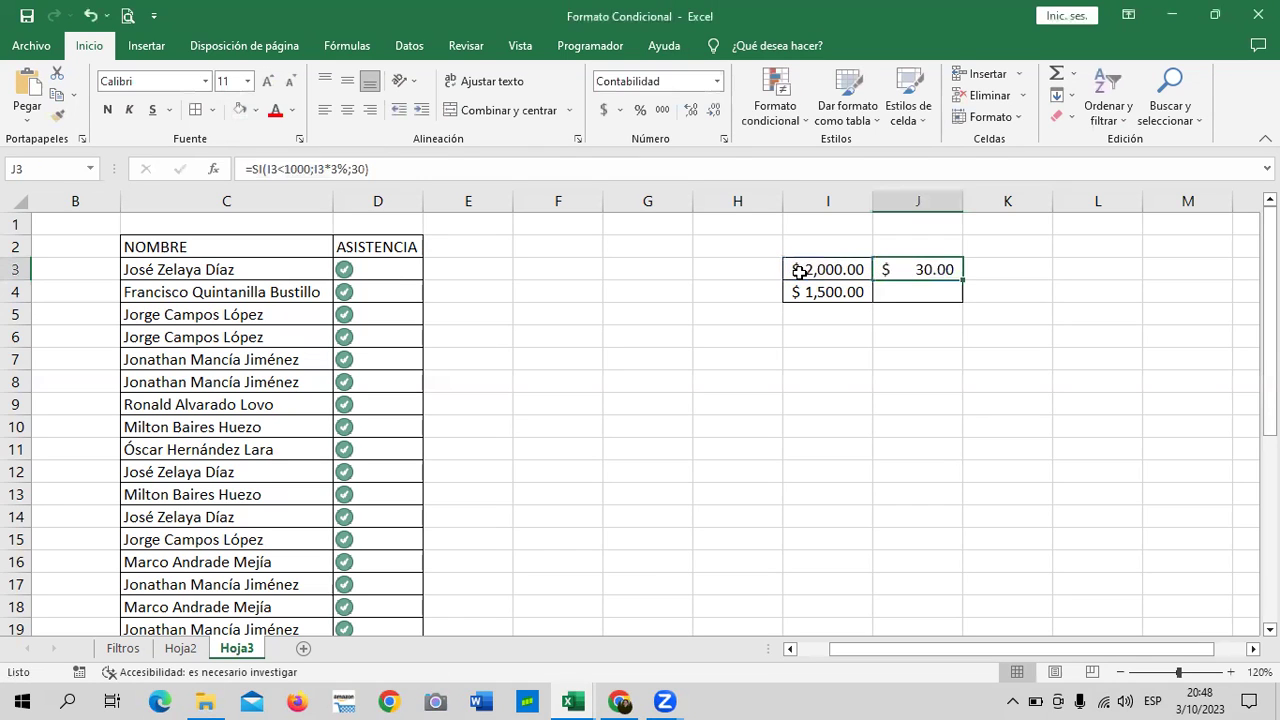
click(806, 262)
drag(806, 262, 820, 292)
click(740, 399)
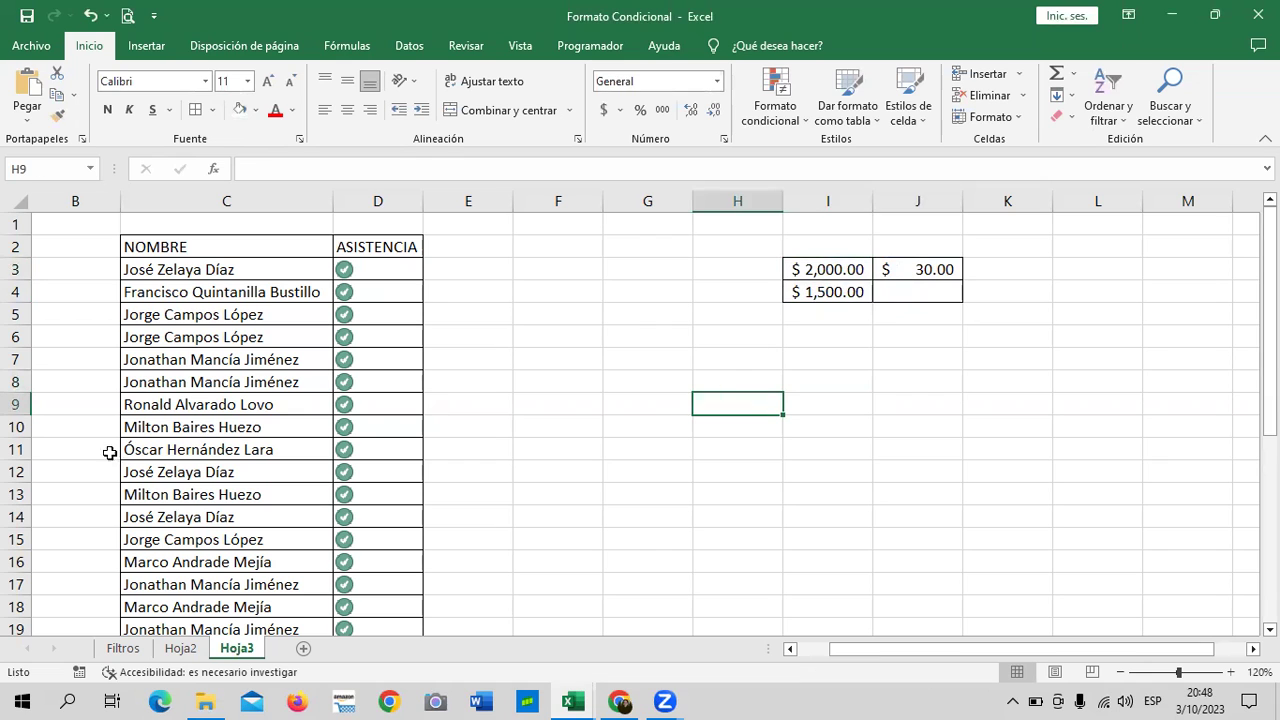
Copy the Fecha dates in E4:E35 from Hoja2 and insert a new sheet, Hoja4.
click(128, 650)
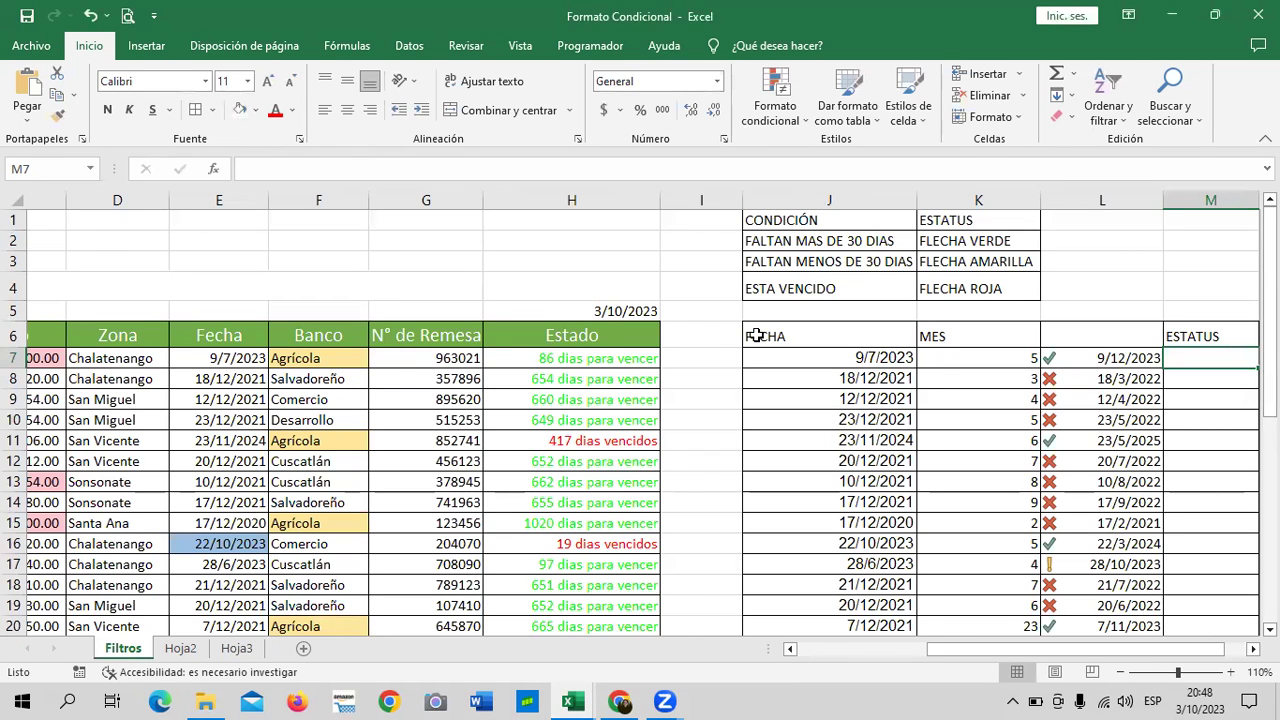
click(186, 649)
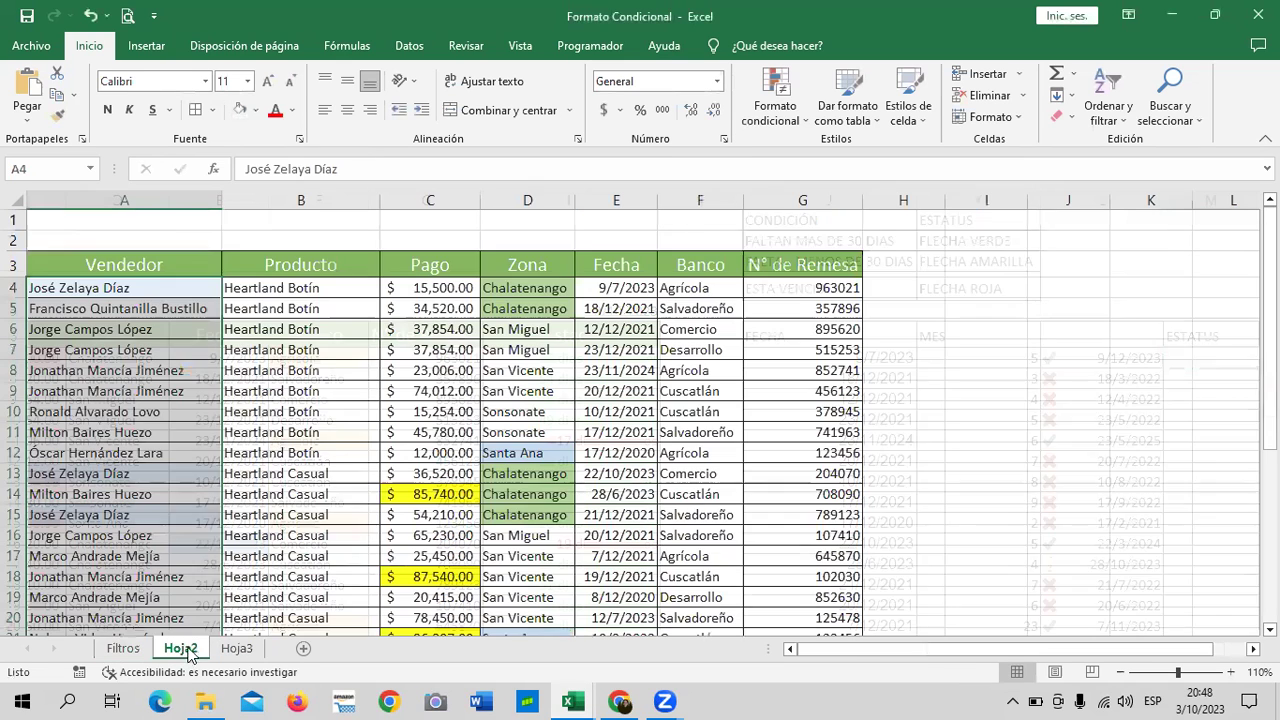
click(1086, 406)
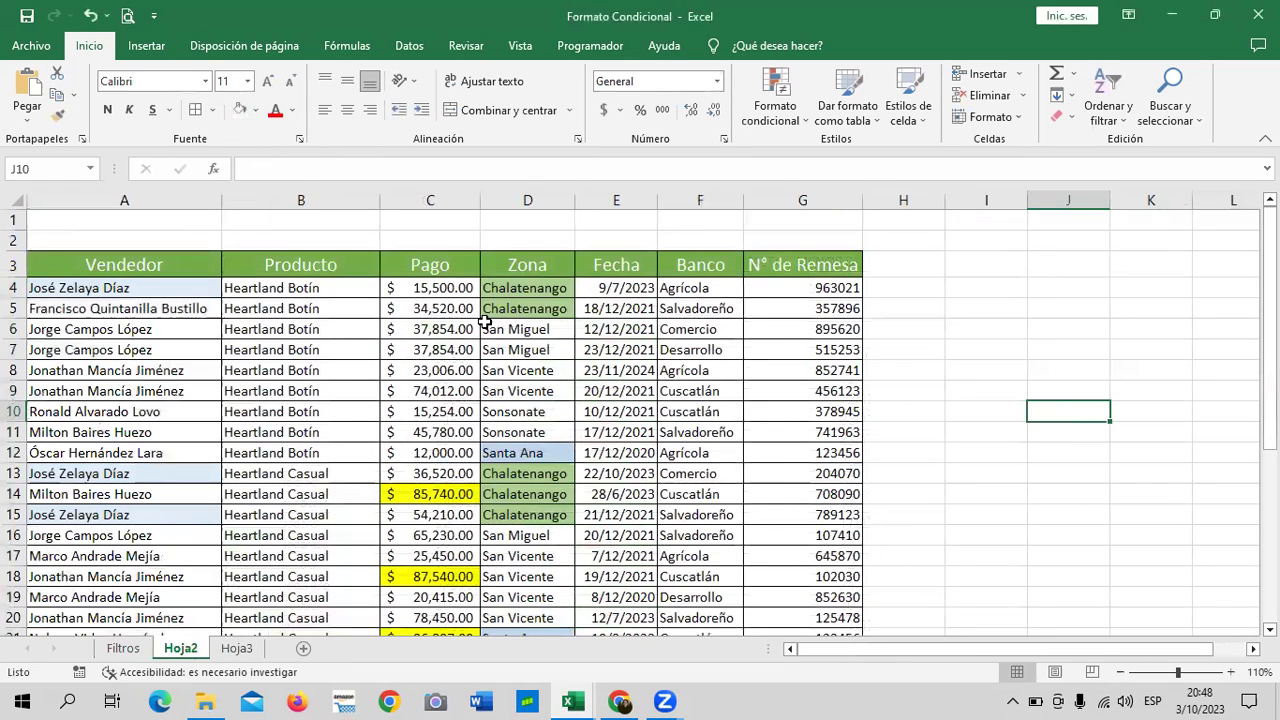
click(424, 285)
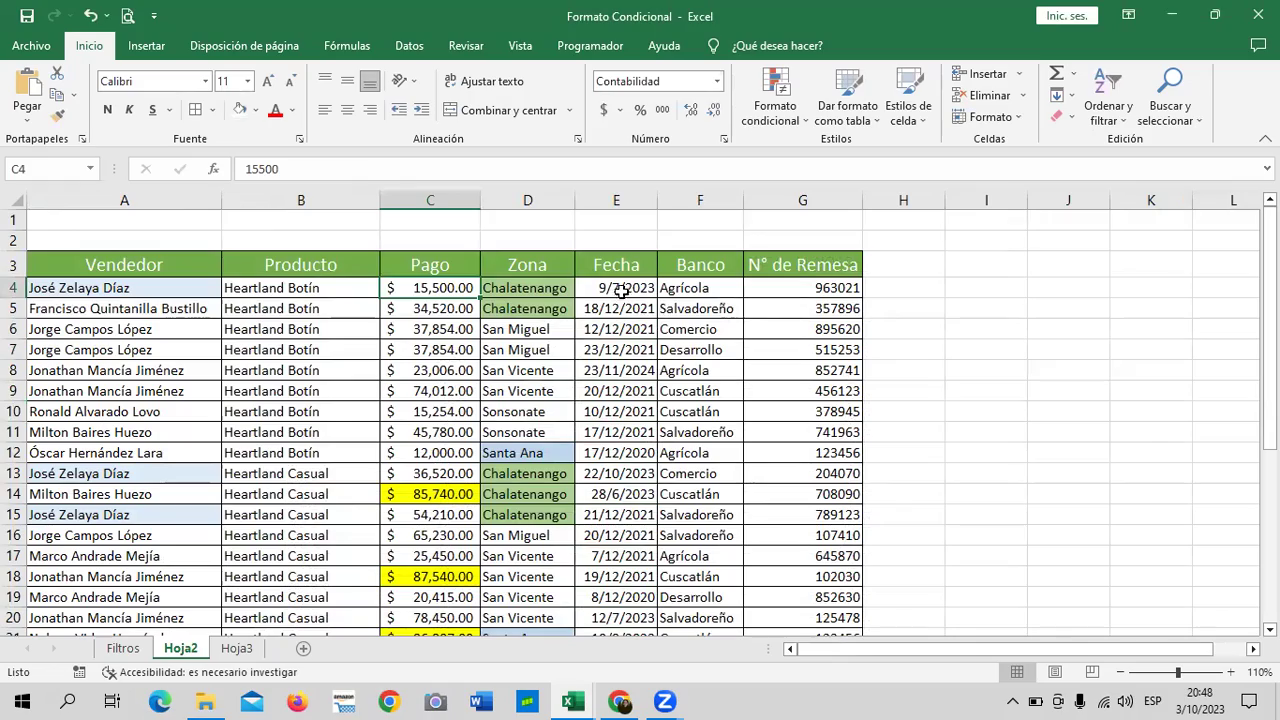
drag(621, 289, 630, 700)
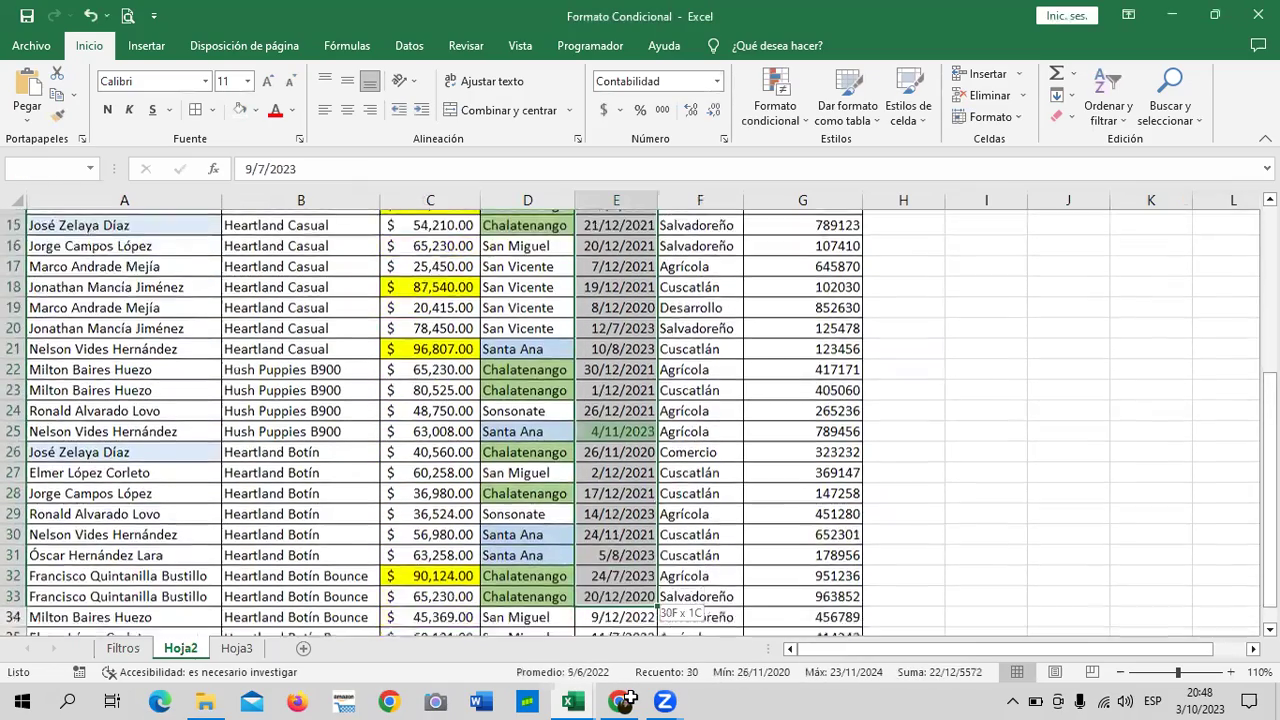
drag(630, 700, 616, 591)
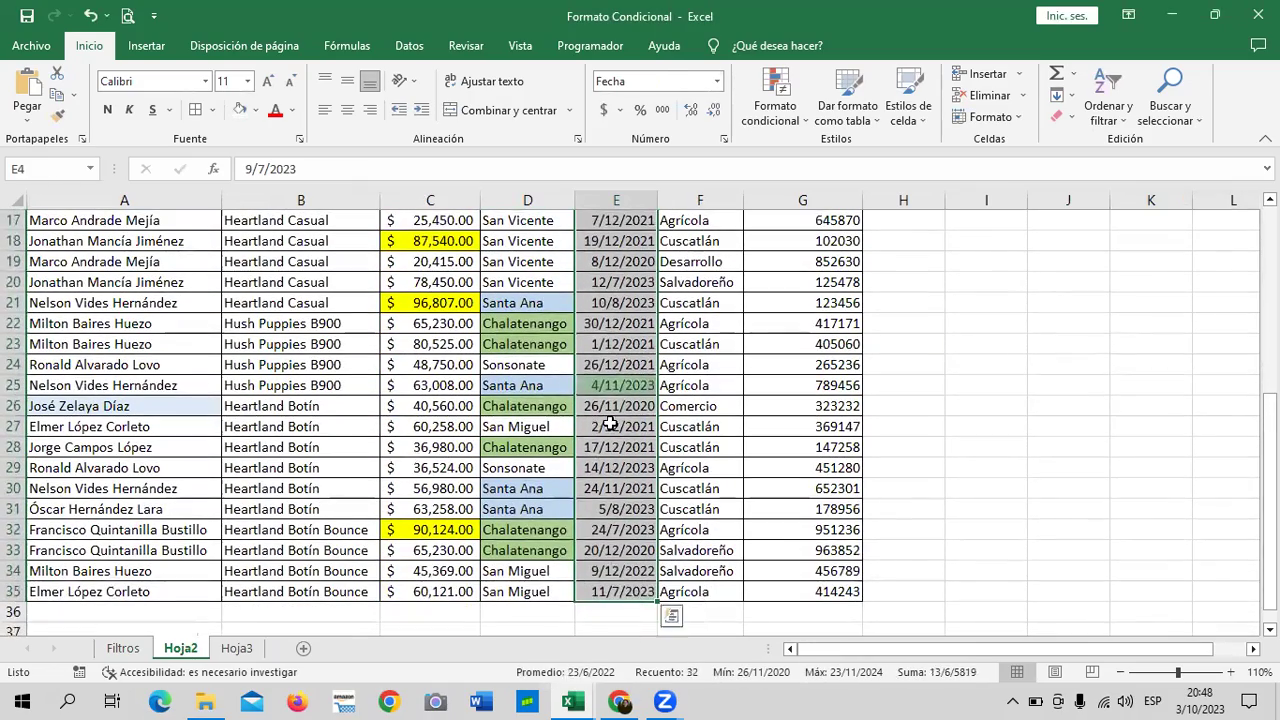
right_click(616, 277)
click(664, 290)
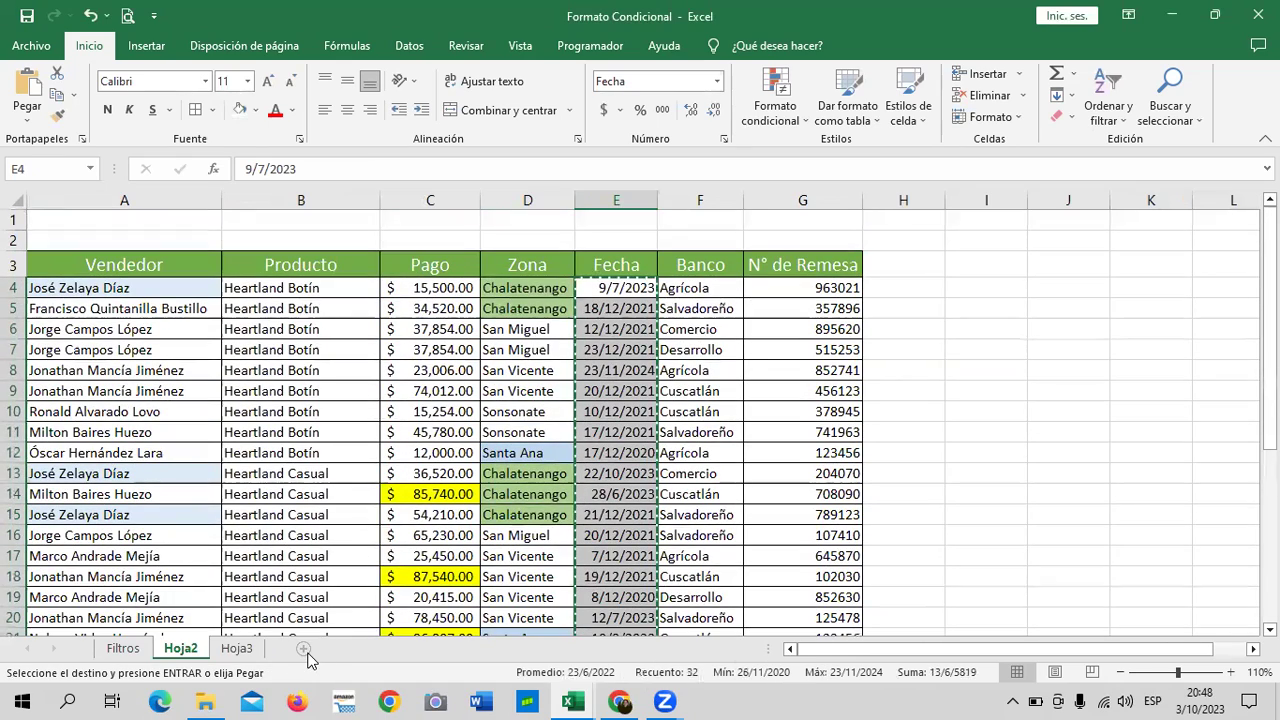
click(303, 649)
Paste the dates starting at D2 and head column D with FECHAS.
click(297, 239)
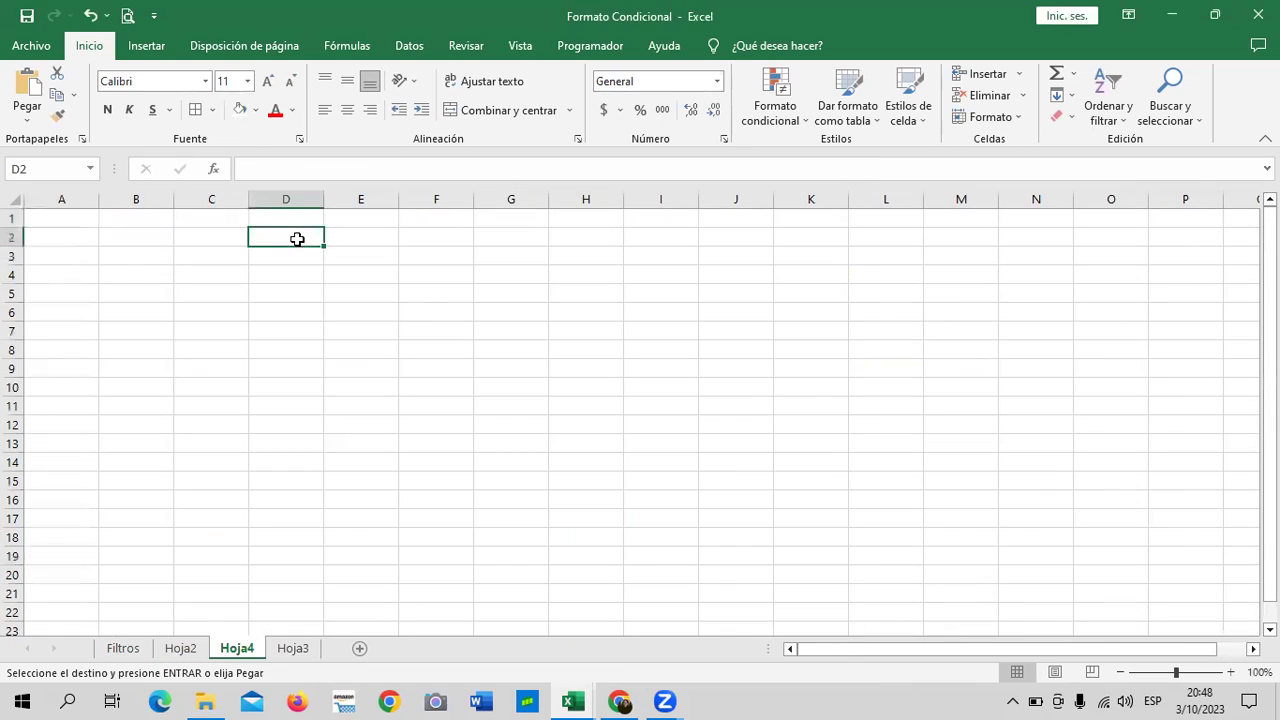
key(ctrl+v)
click(406, 289)
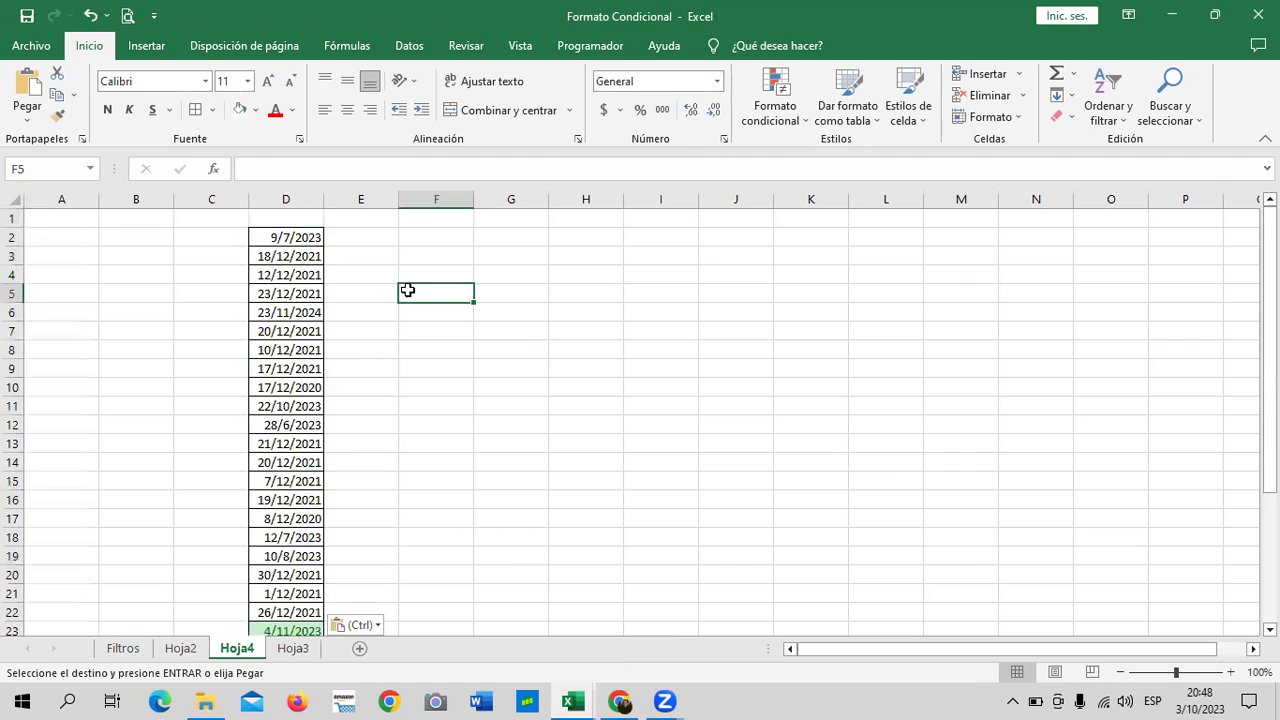
click(297, 220)
text(FECHAS)
key(Return)
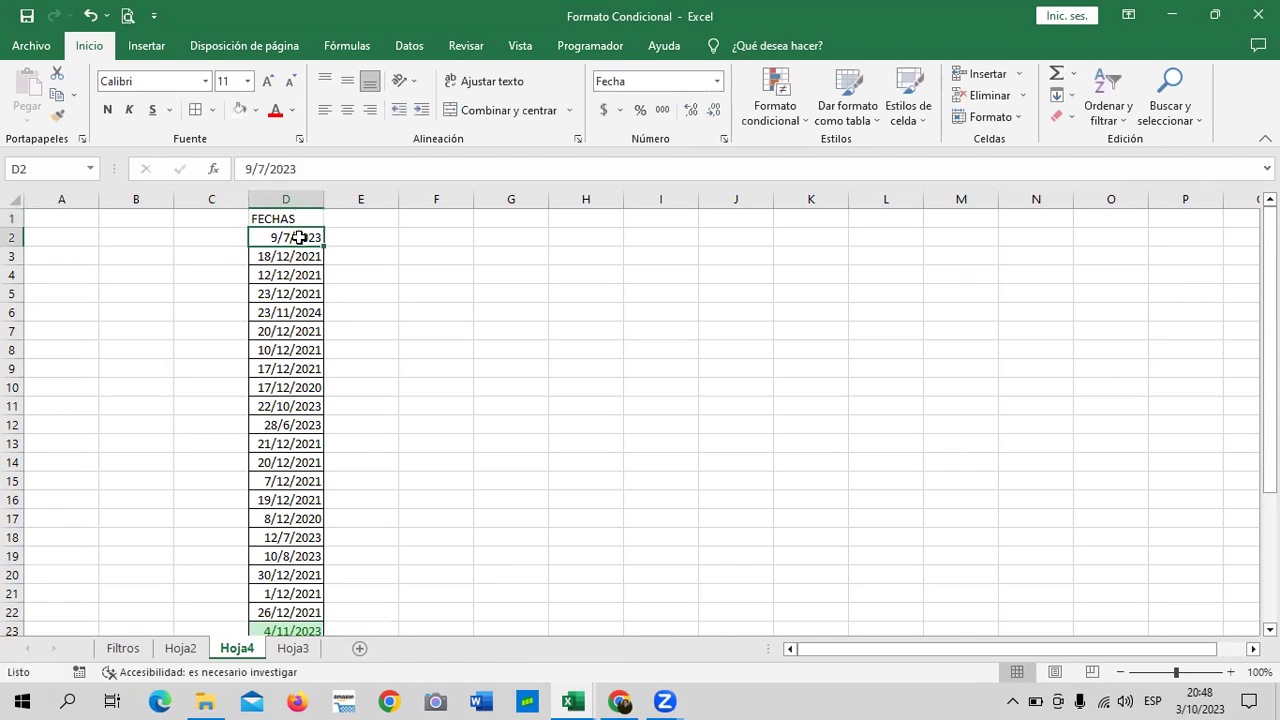
Add a CANTIDAD DE MESES heading in E1, fit column E, and select D1:F33.
click(380, 220)
text(CANTIDAD)
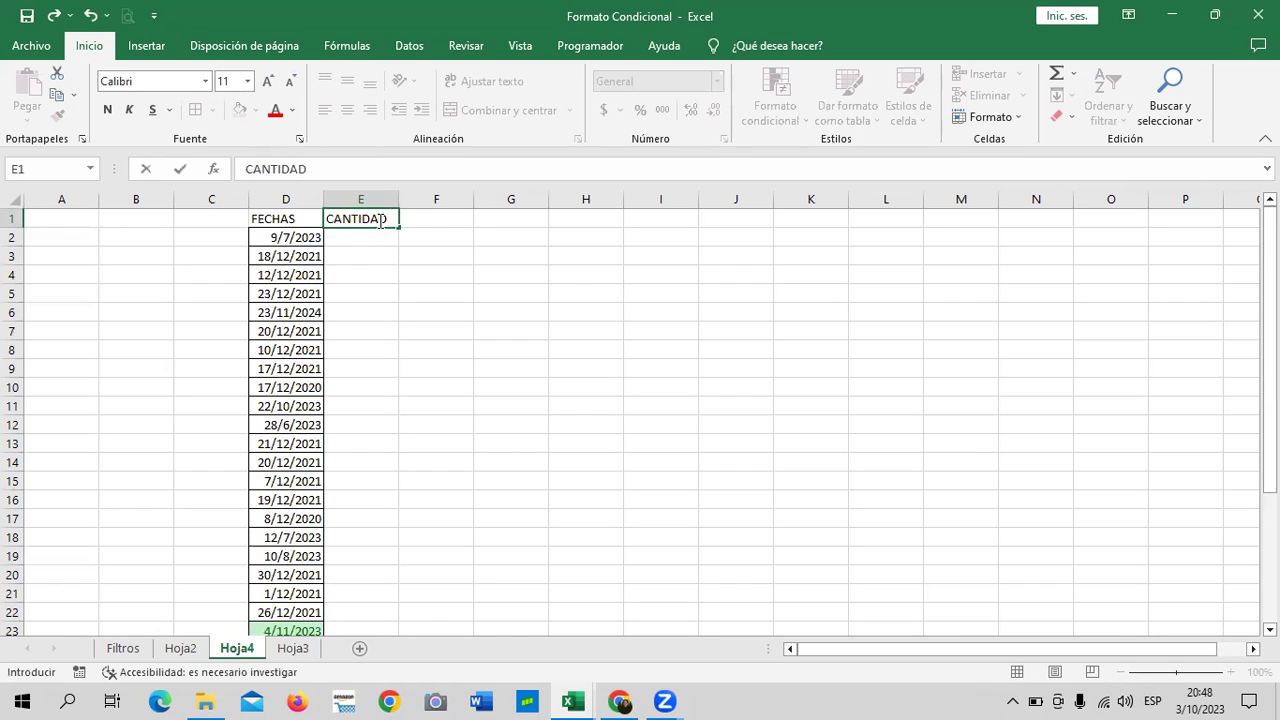
text( DE MESE)
key(Return)
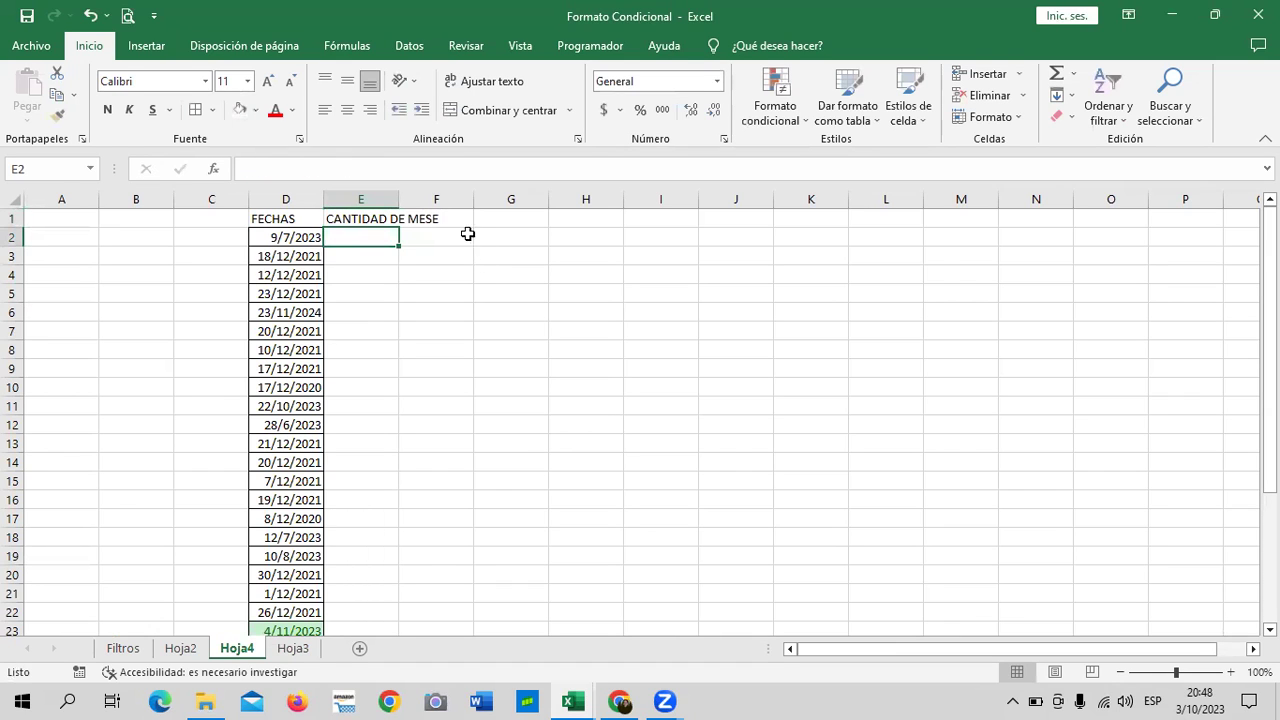
double_click(398, 199)
click(528, 255)
click(435, 218)
click(390, 170)
text(S)
key(Return)
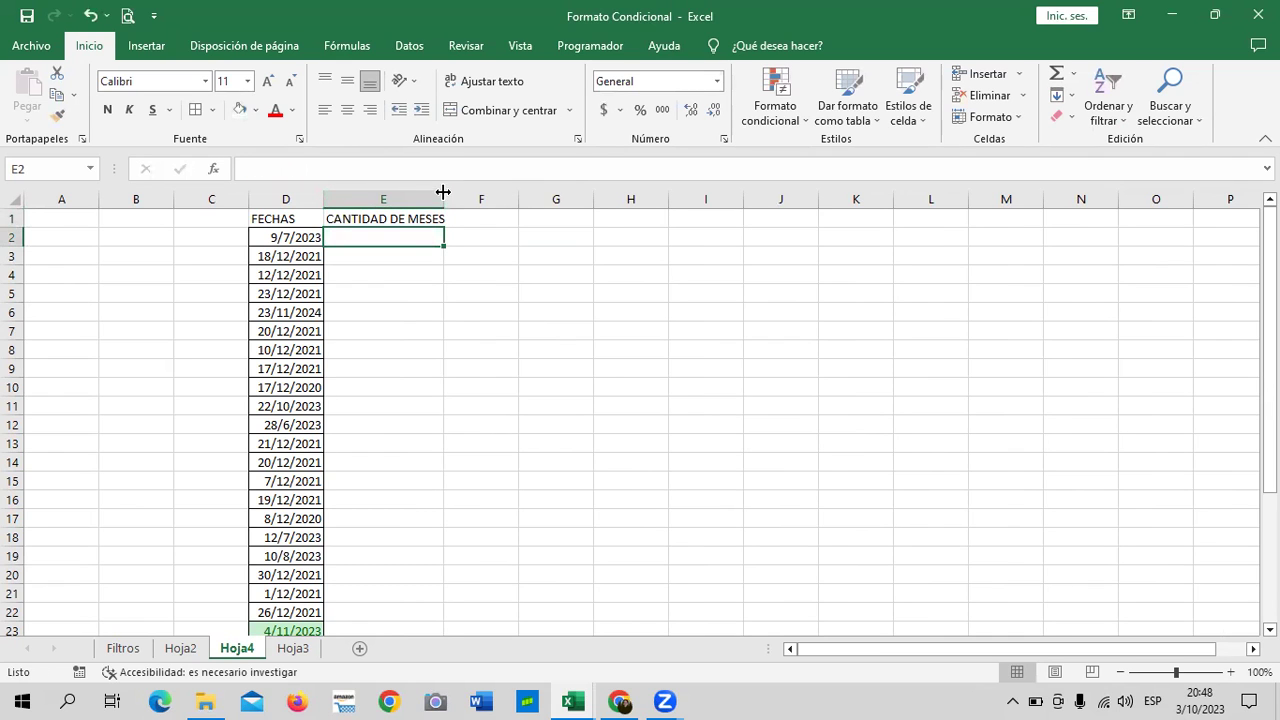
double_click(445, 193)
click(578, 279)
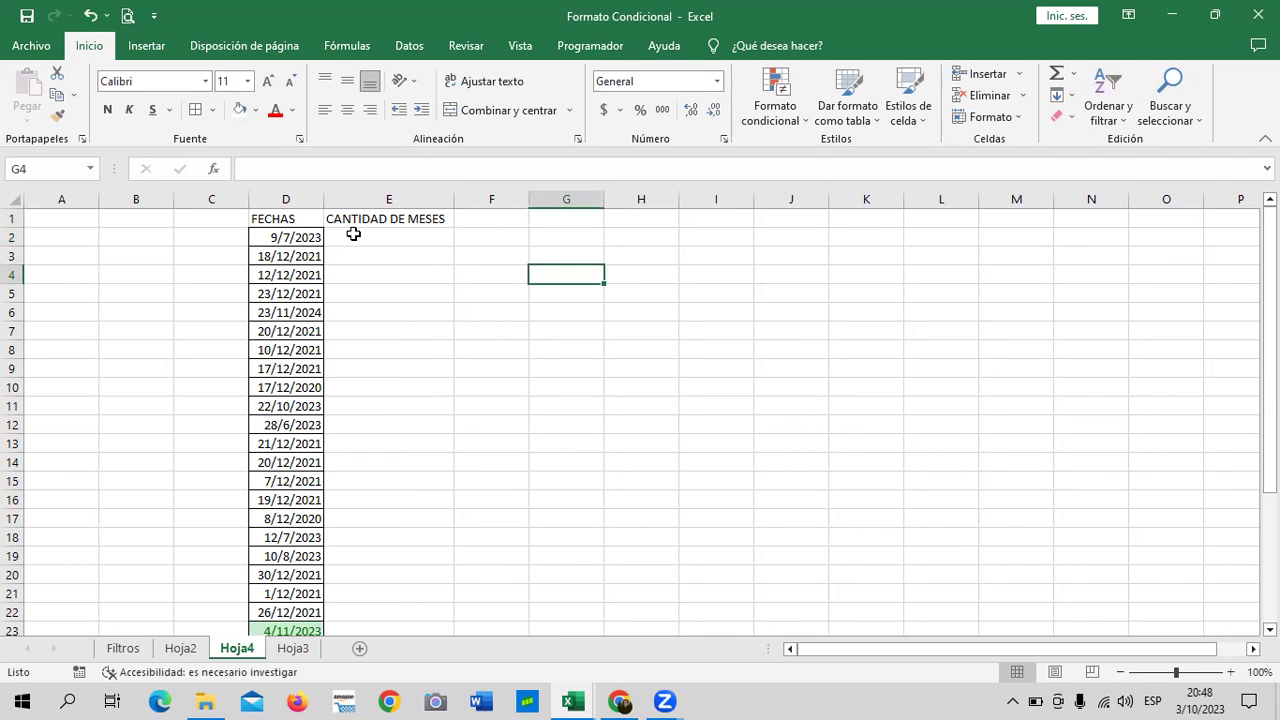
mouse_move(316, 220)
mouse_down()
mouse_move(452, 651)
mouse_move(481, 586)
mouse_up()
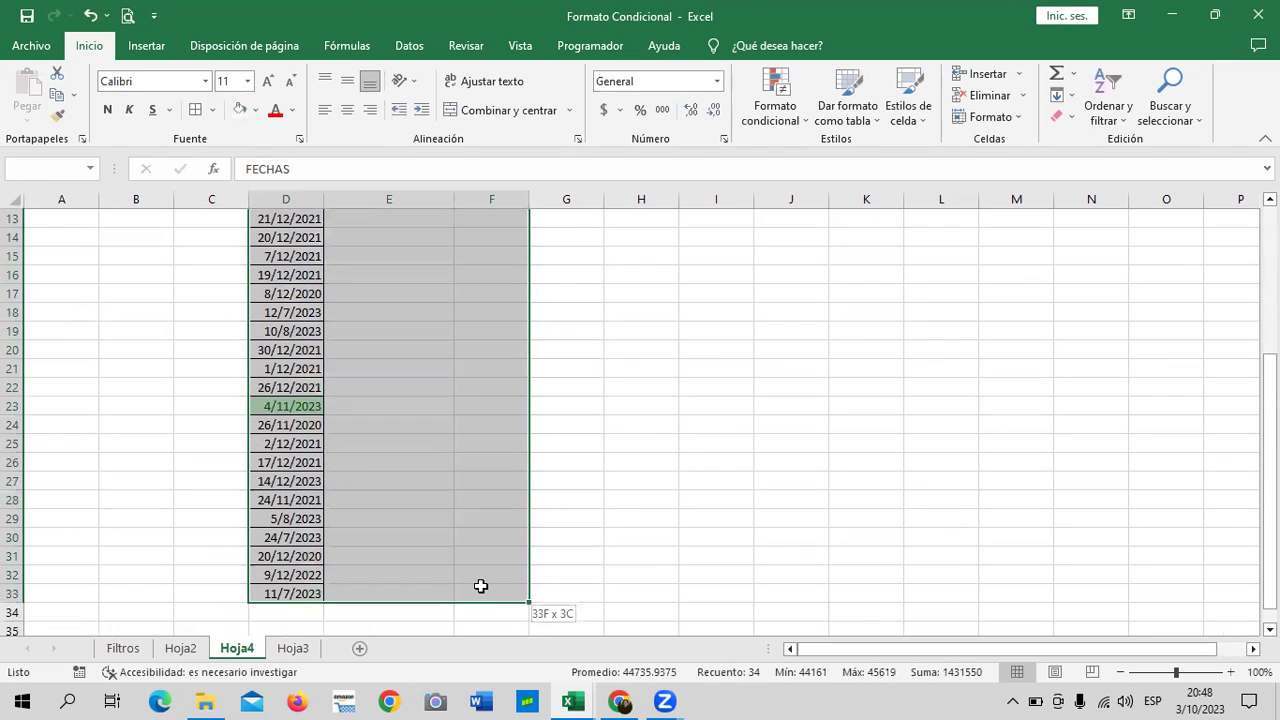
scroll(666, 391, up, 4)
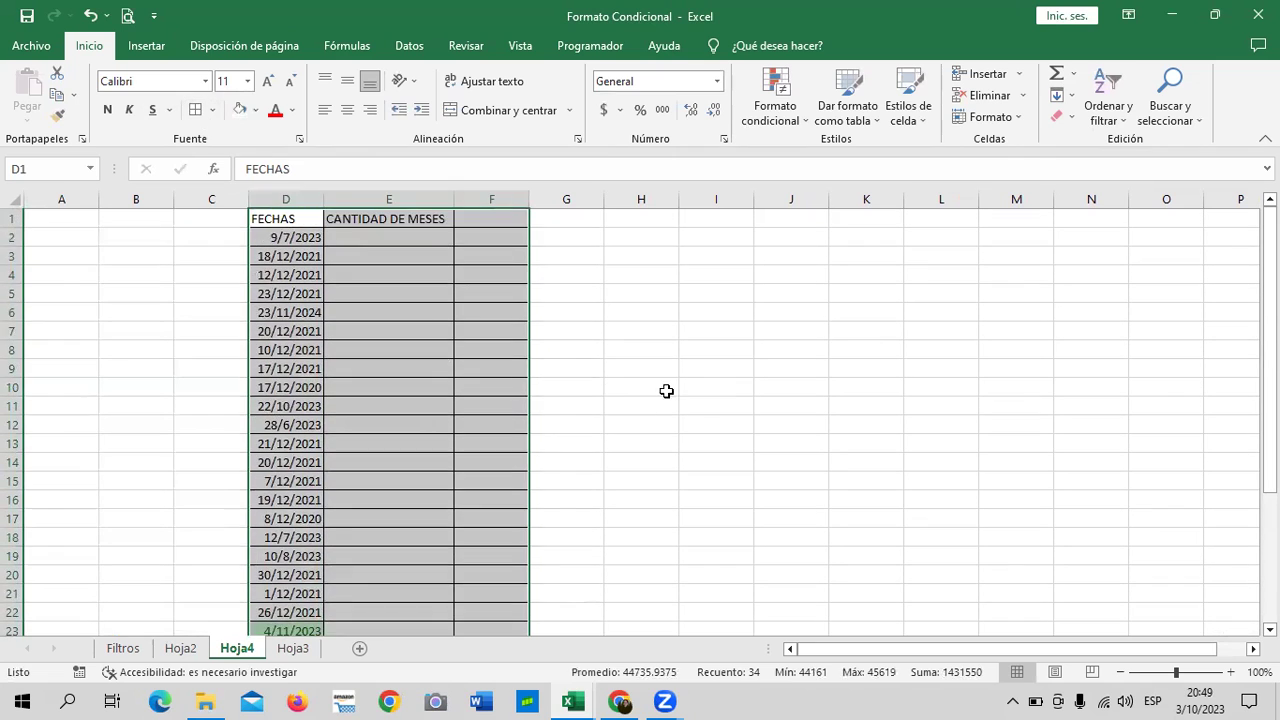
Widen column F and make row 1 taller.
click(666, 391)
drag(530, 200, 548, 201)
click(522, 220)
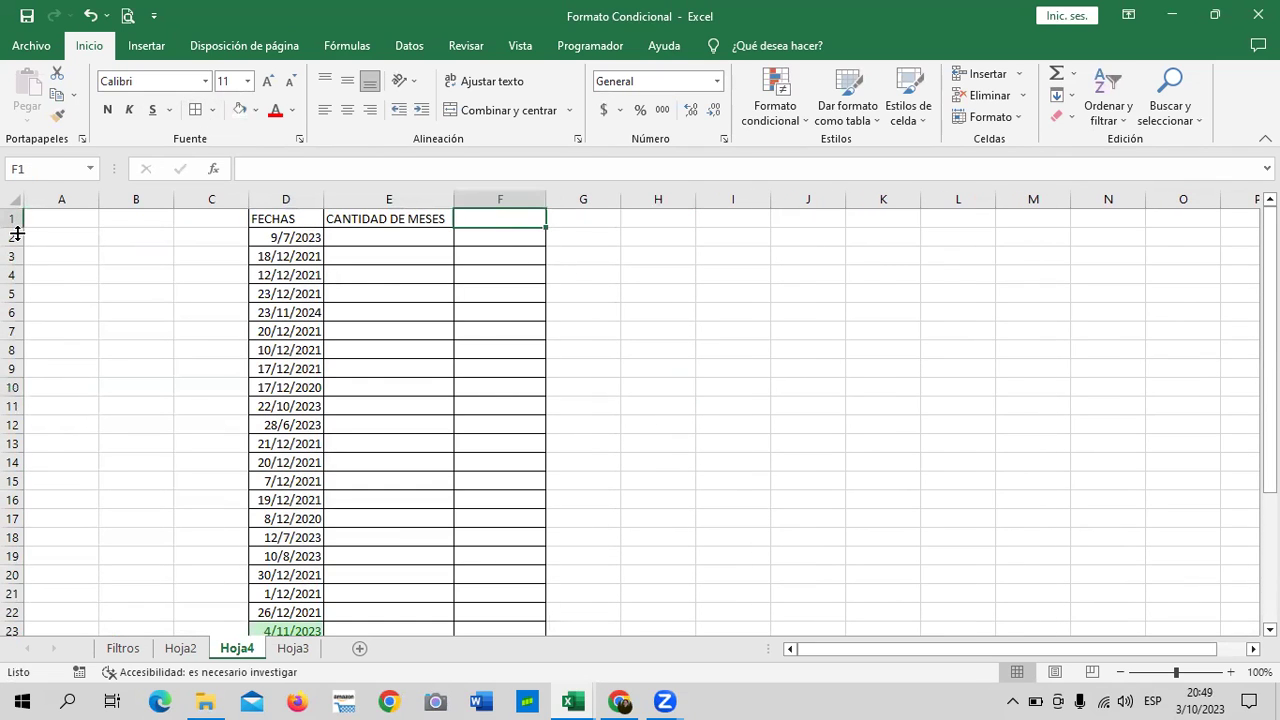
drag(17, 233, 17, 251)
click(705, 337)
Enter FECHA DE VENCIMIENTO in F1 and widen column F to fit it.
click(481, 237)
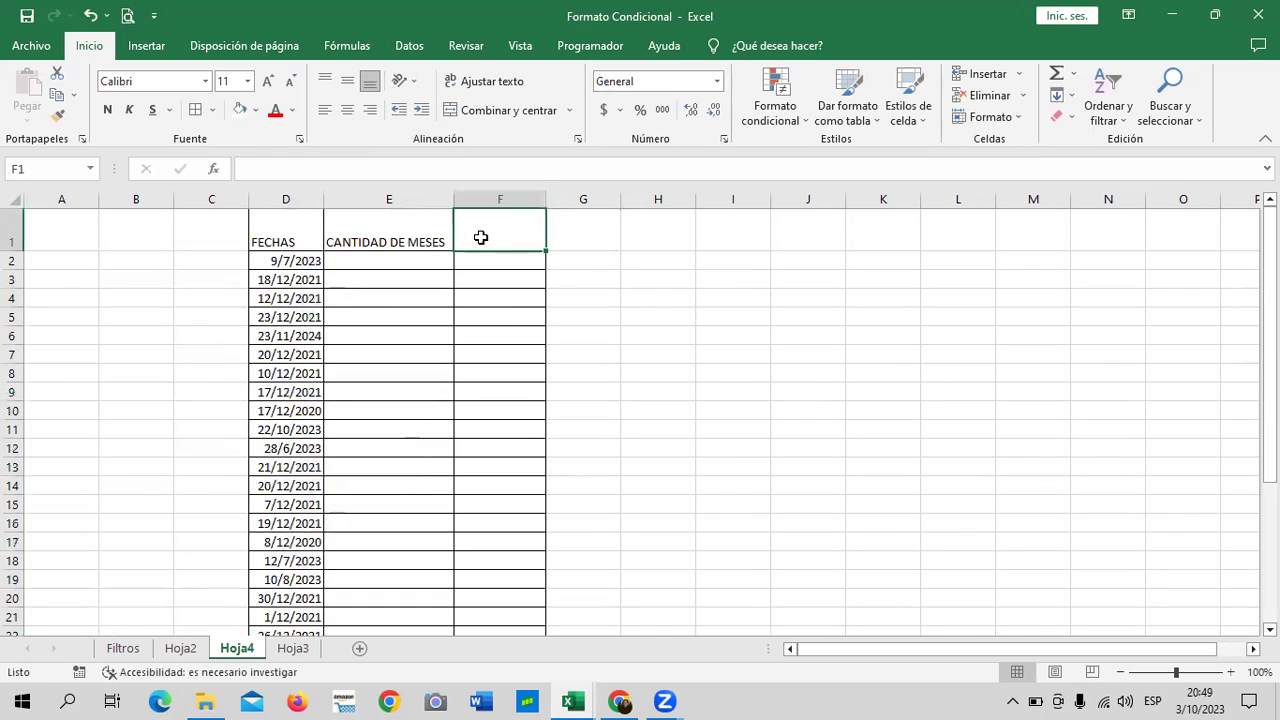
text(FECHA DE)
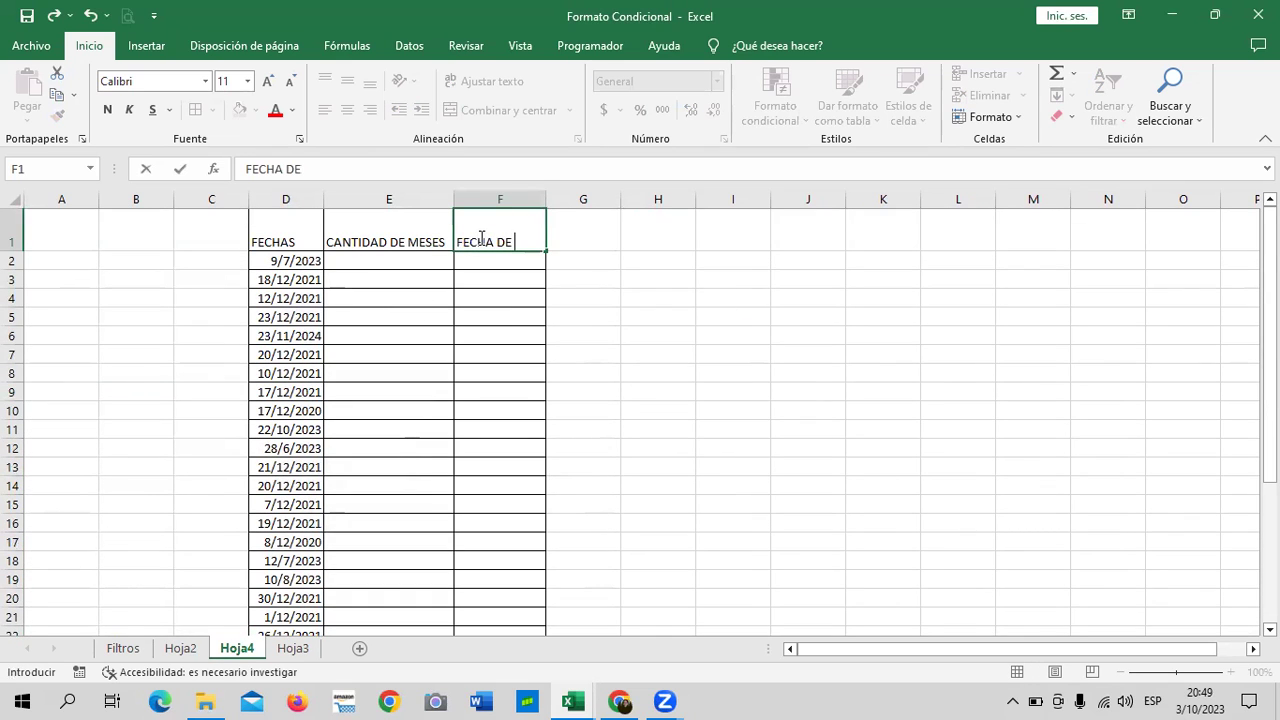
text( VENCIMIENTO)
key(Return)
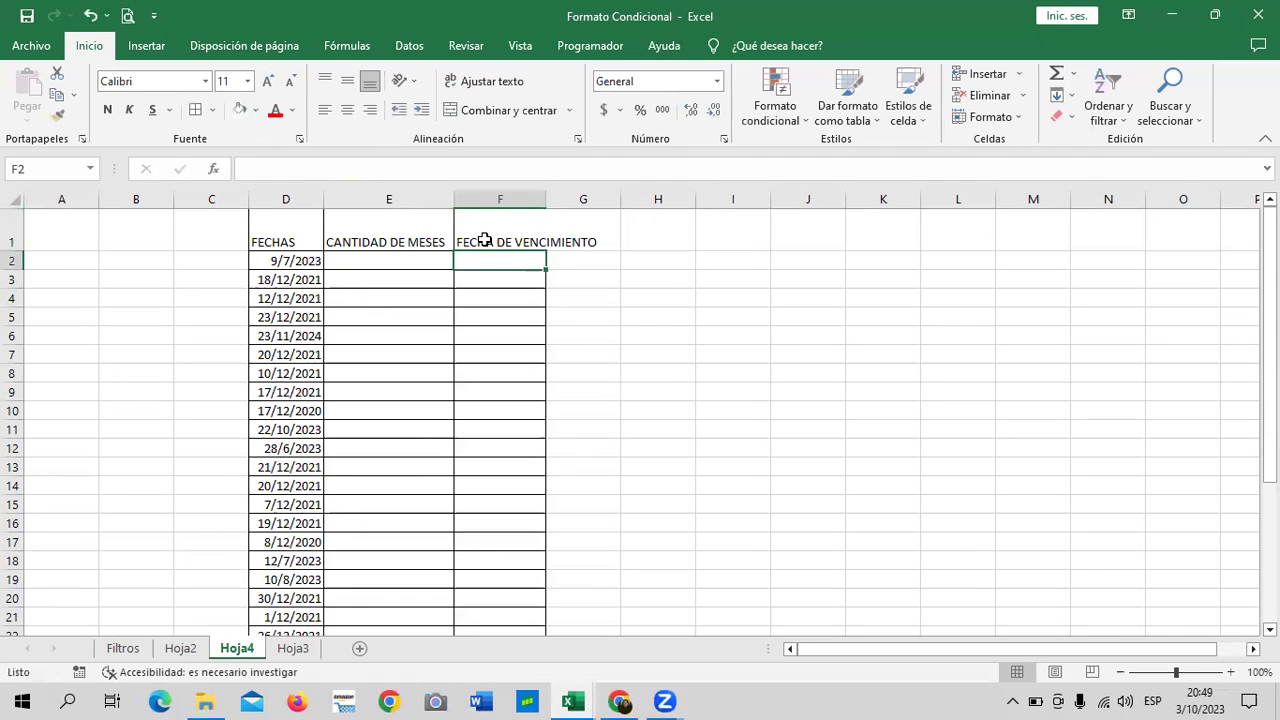
click(501, 221)
drag(546, 199, 603, 199)
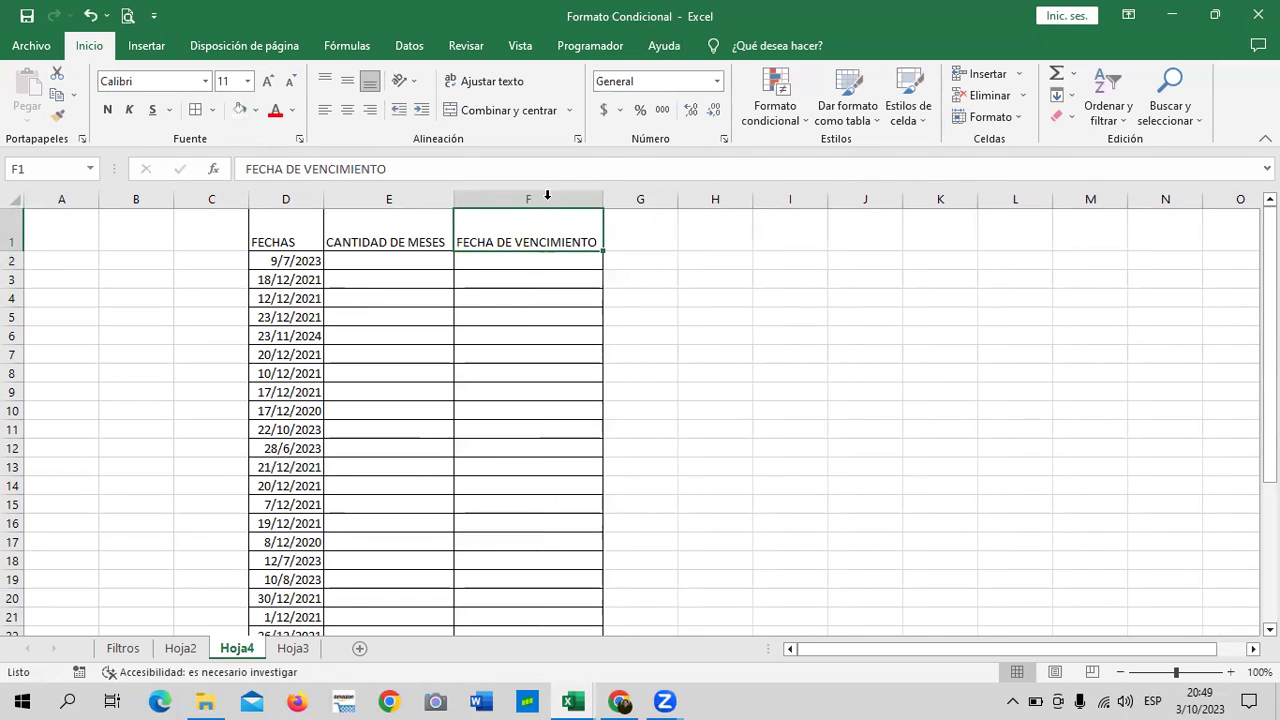
click(790, 343)
click(417, 258)
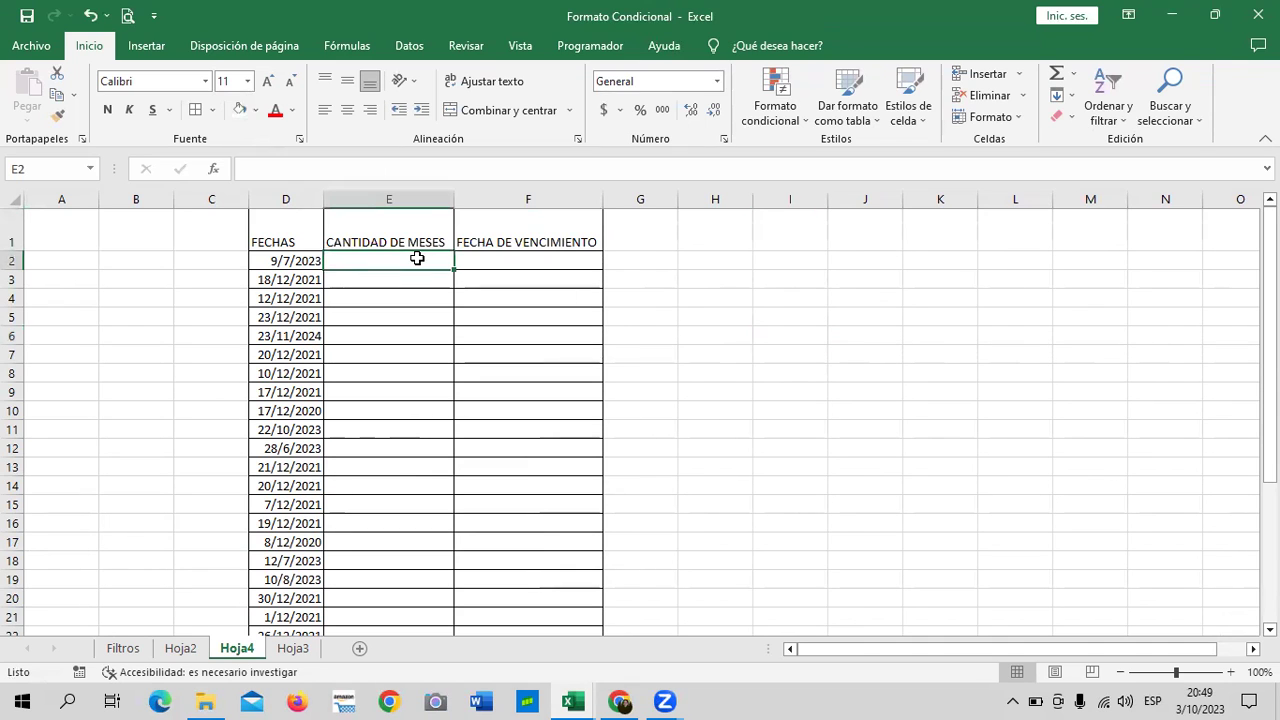
Enter month counts 2, 3, 4, 2, 3, 4 in E2:E7.
text(2)
key(Return)
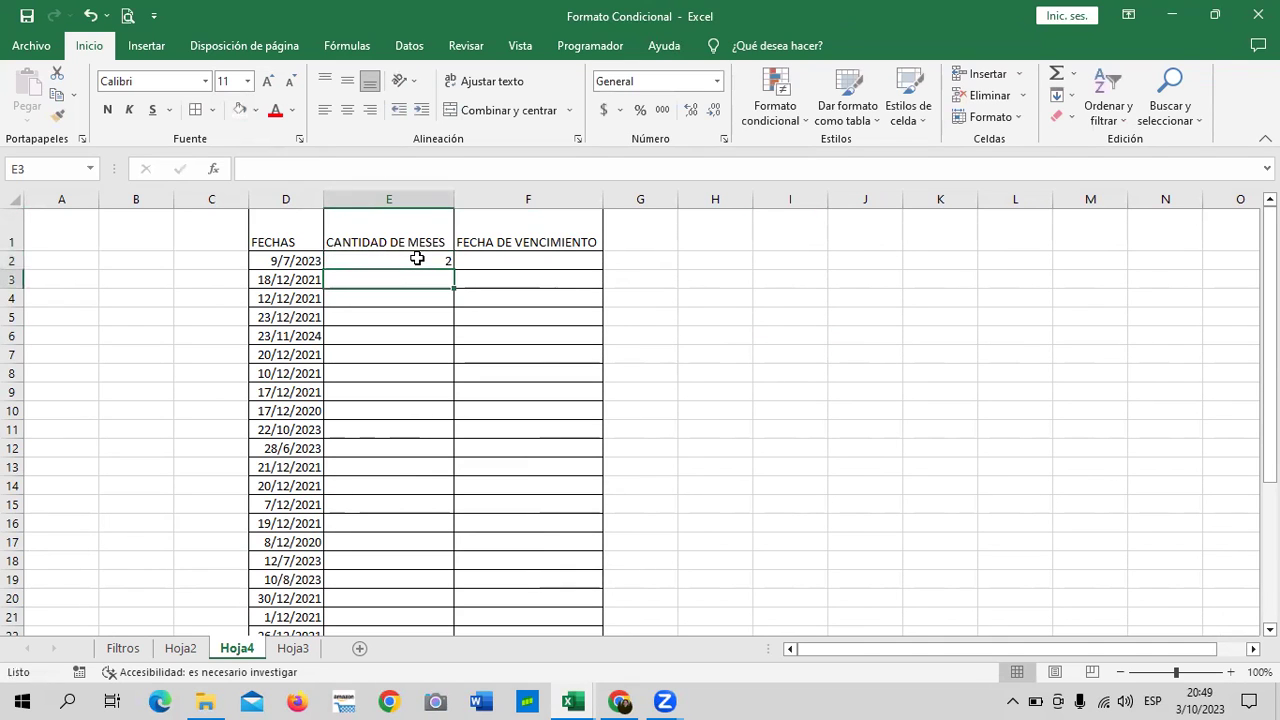
text(3)
key(Return)
text(4)
key(Return)
text(2)
key(Return)
text(3)
key(Return)
text(4)
key(Return)
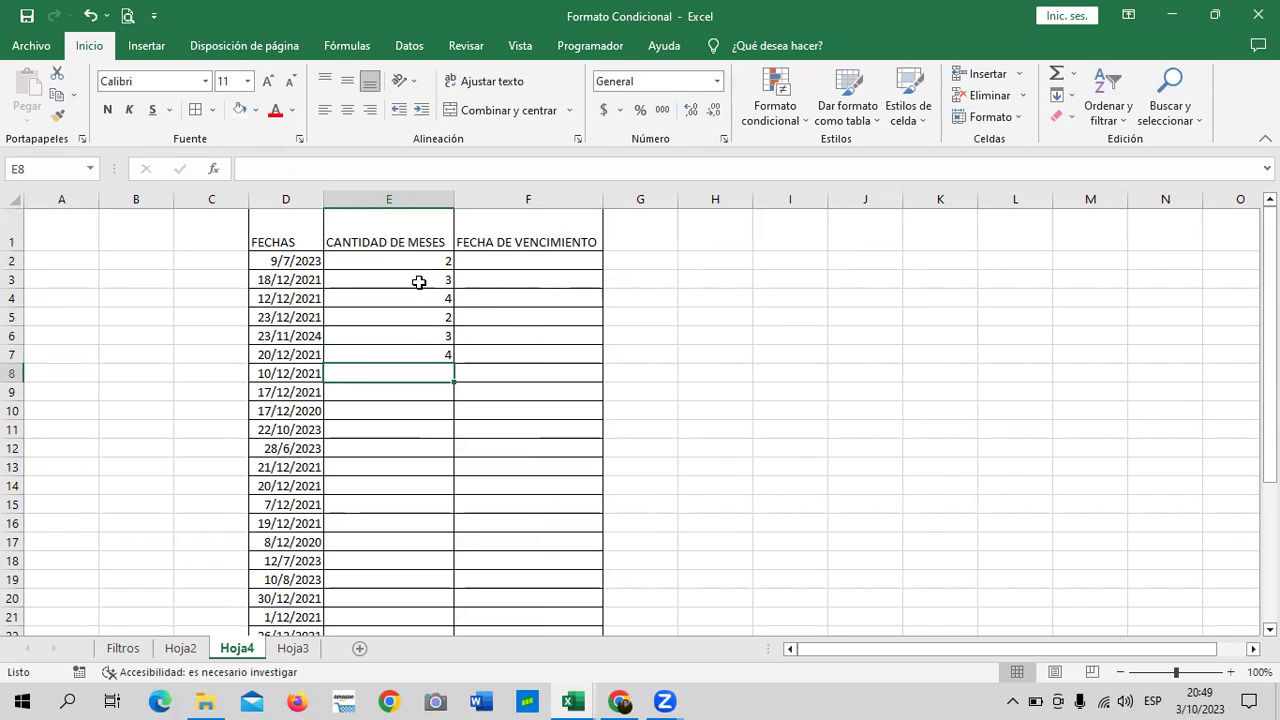
Extend the E5:E7 series downward, then clear E11:E20, leaving 5, 6, 7 in E8:E10.
click(418, 317)
mouse_move(441, 318)
mouse_down()
mouse_move(443, 356)
mouse_move(470, 355)
mouse_up()
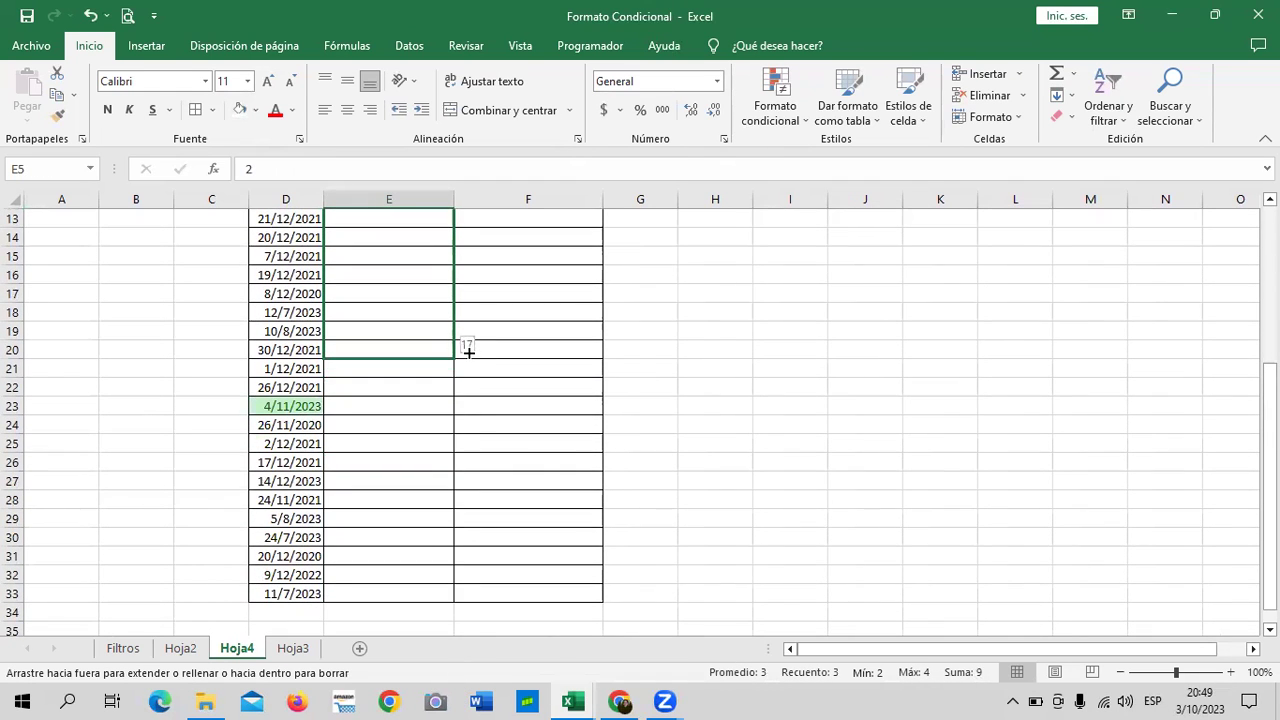
drag(470, 355, 466, 360)
scroll(510, 423, up, 4)
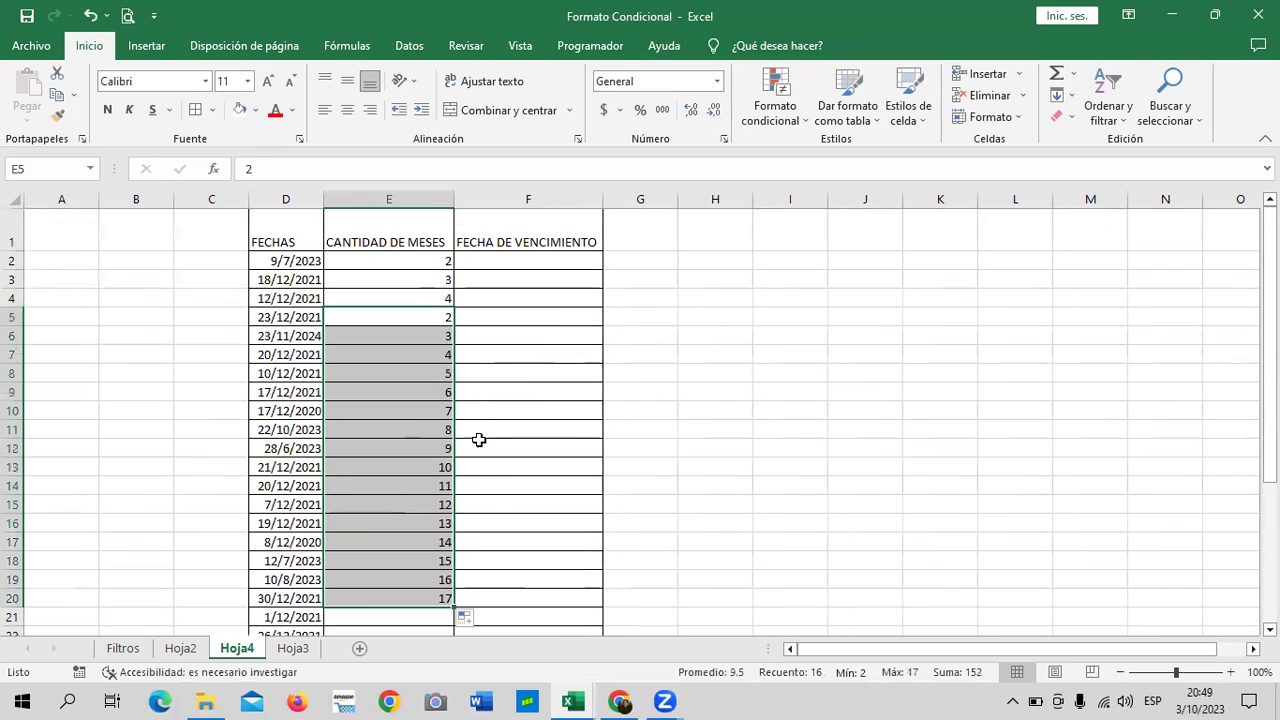
click(524, 486)
drag(368, 460, 374, 500)
drag(388, 429, 403, 594)
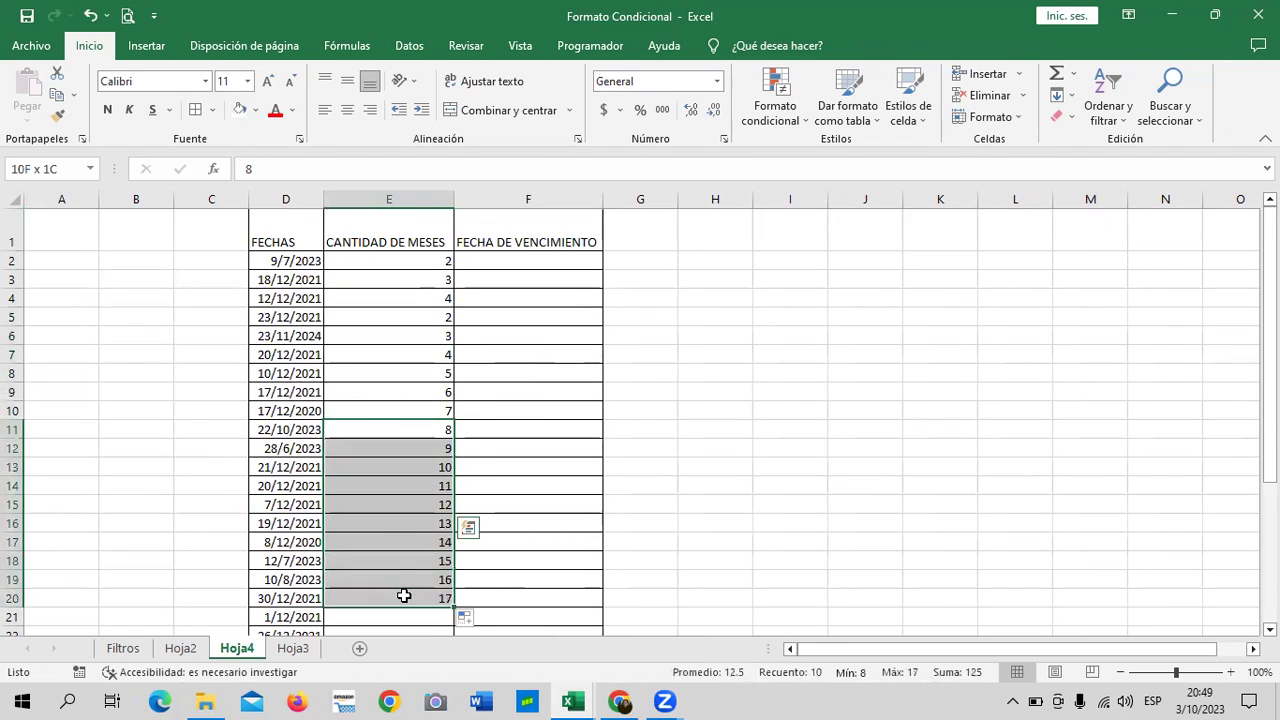
key(Delete)
click(786, 362)
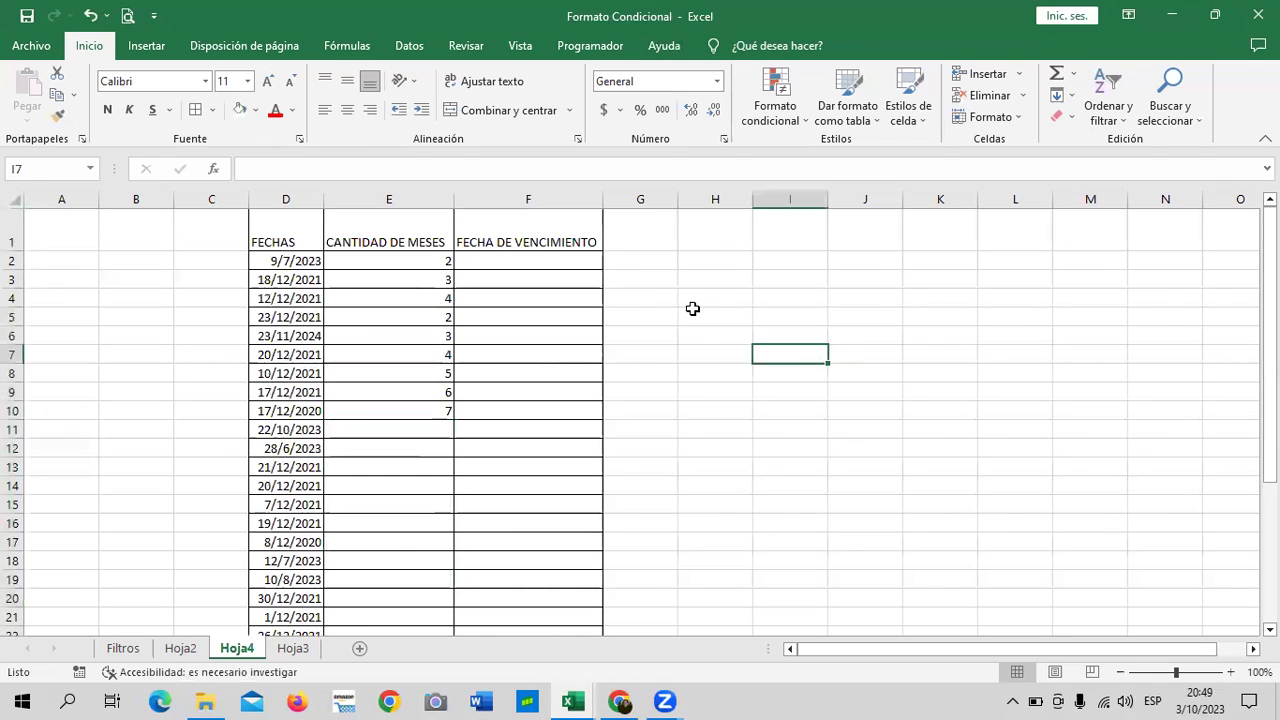
click(522, 261)
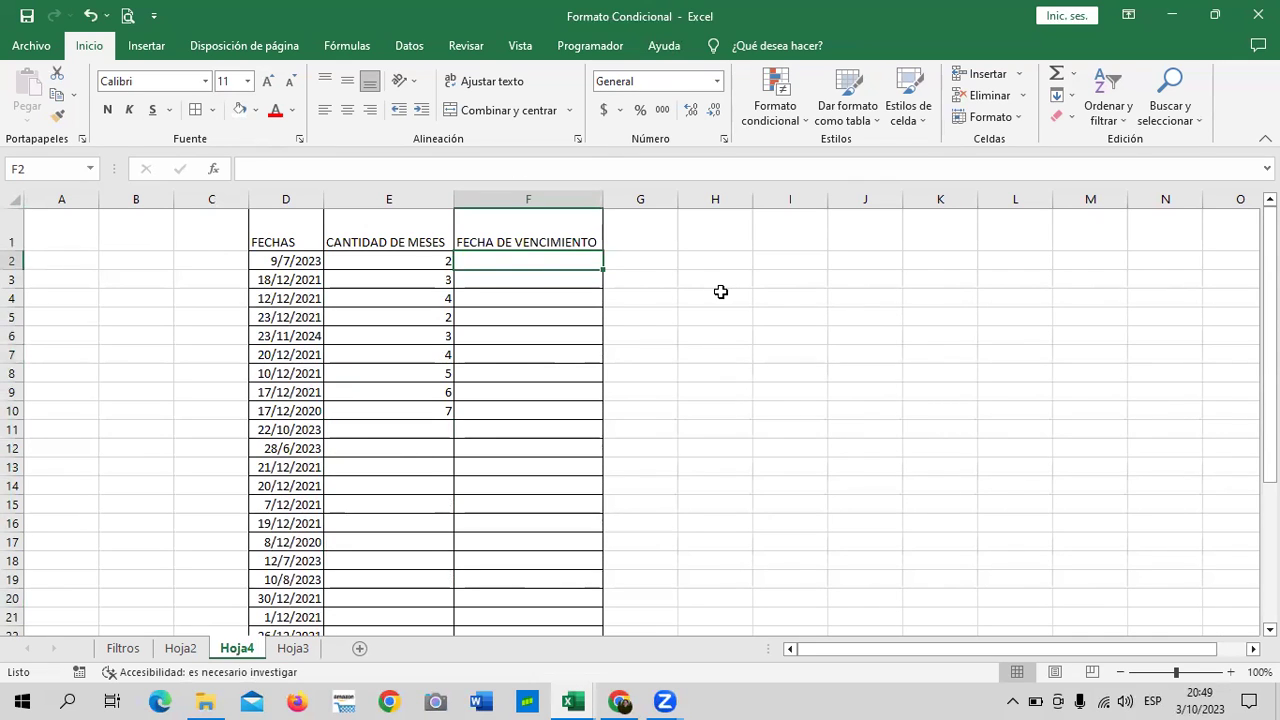
Widen the FECHAS column and zoom the sheet to 120%.
click(292, 262)
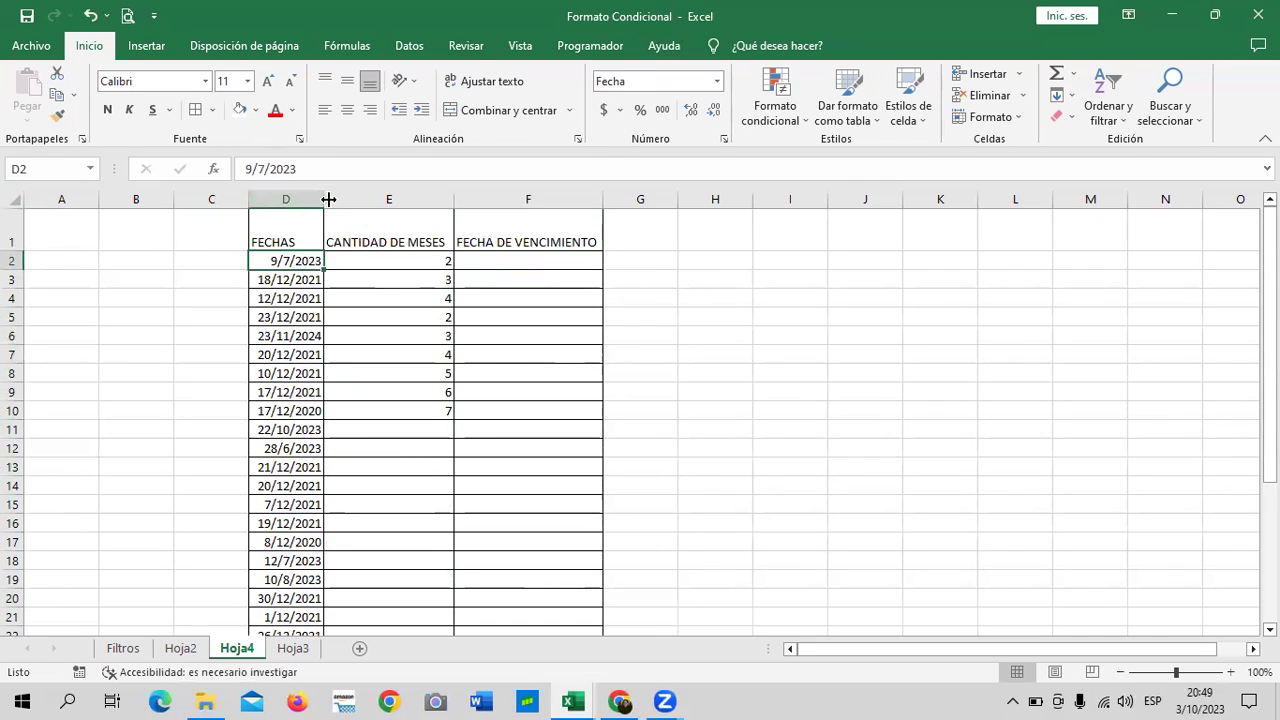
drag(324, 199, 344, 199)
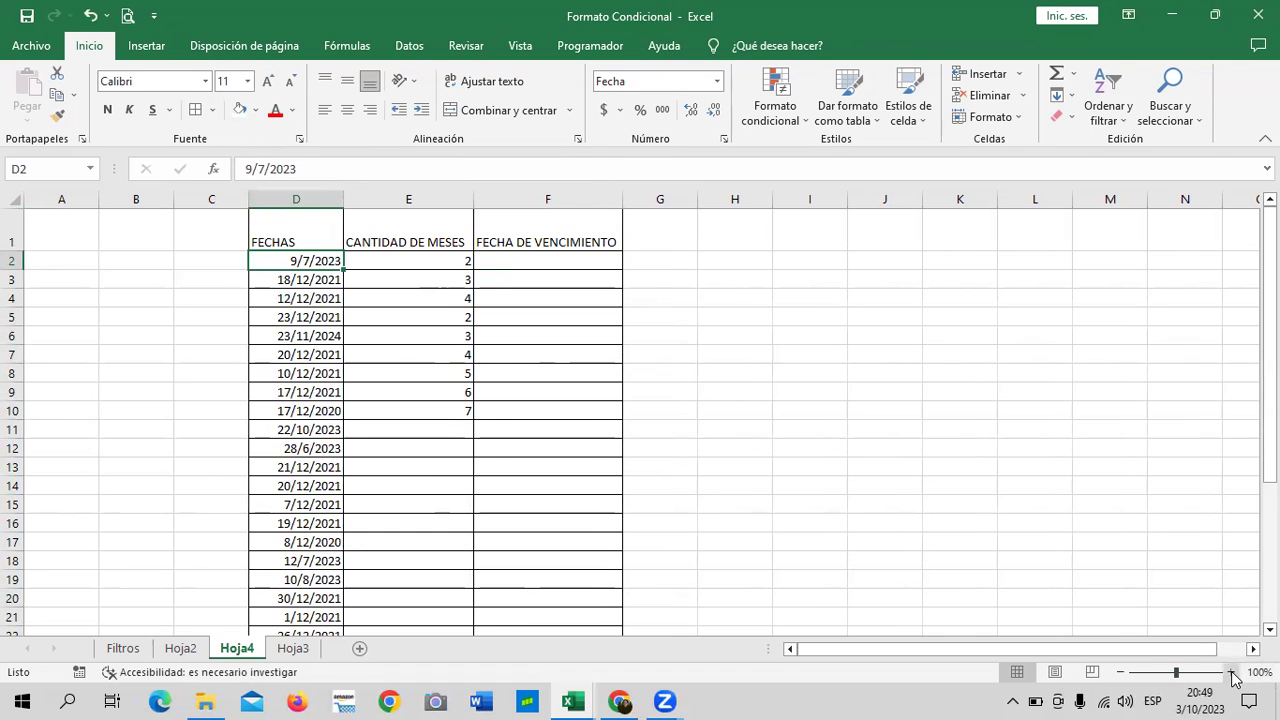
click(1231, 672)
click(1231, 672)
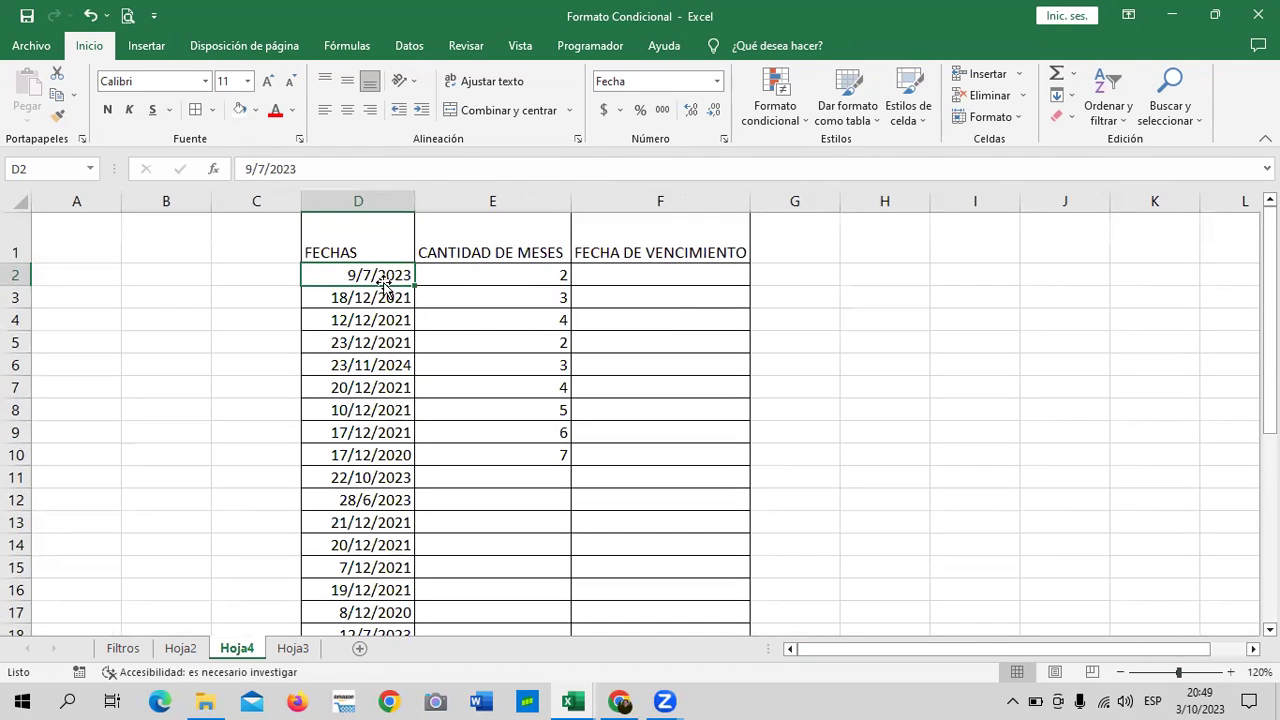
Apply the green Énfasis6 cell style to the header cells D1:F1.
drag(369, 237, 657, 237)
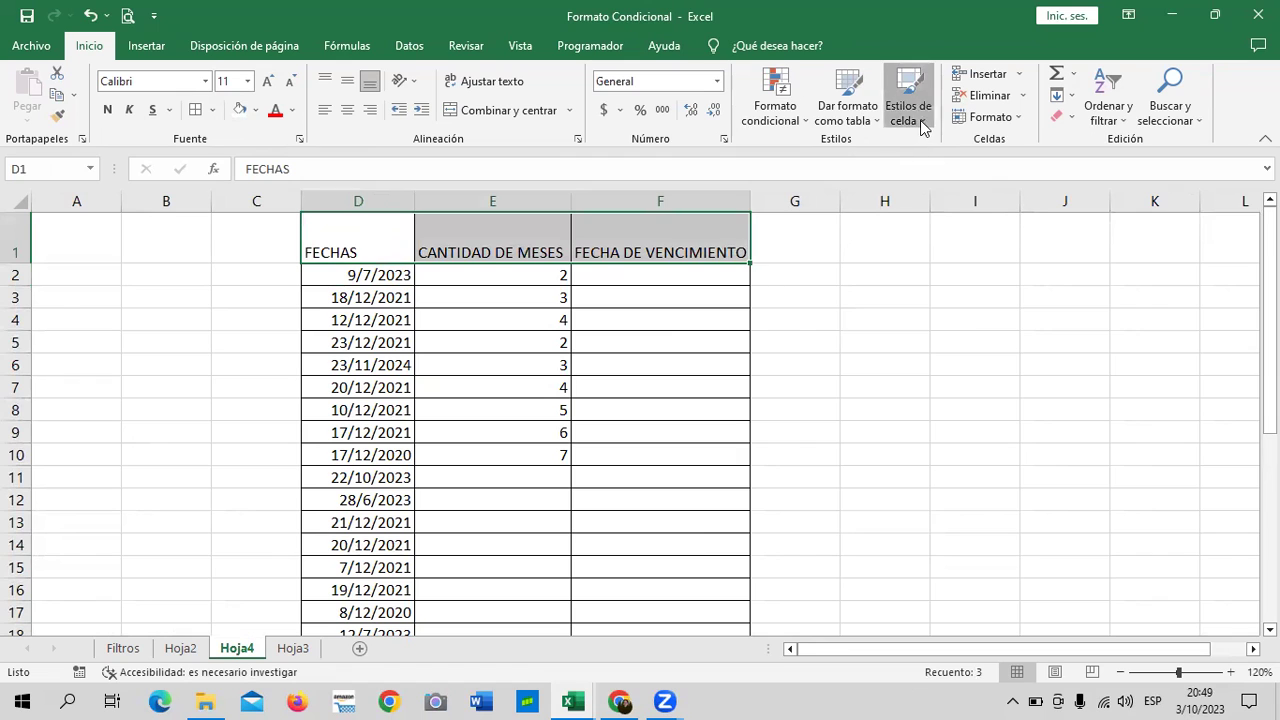
click(921, 124)
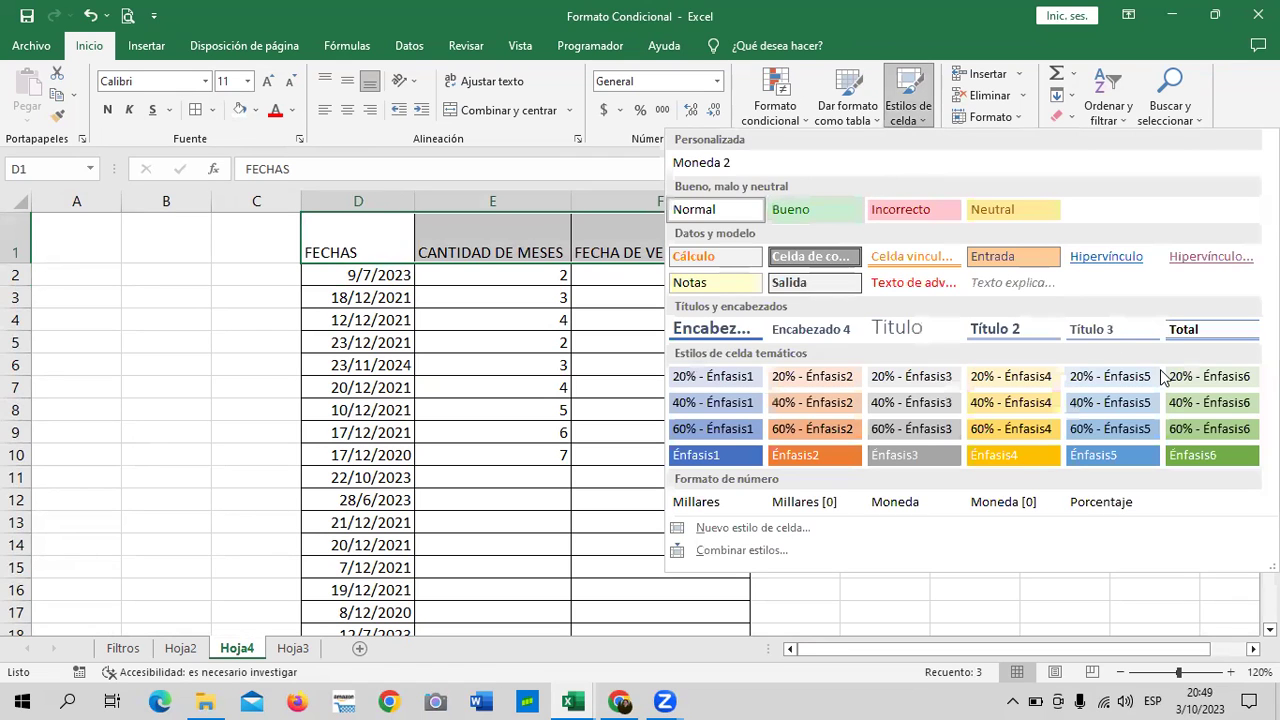
click(1190, 457)
click(1003, 391)
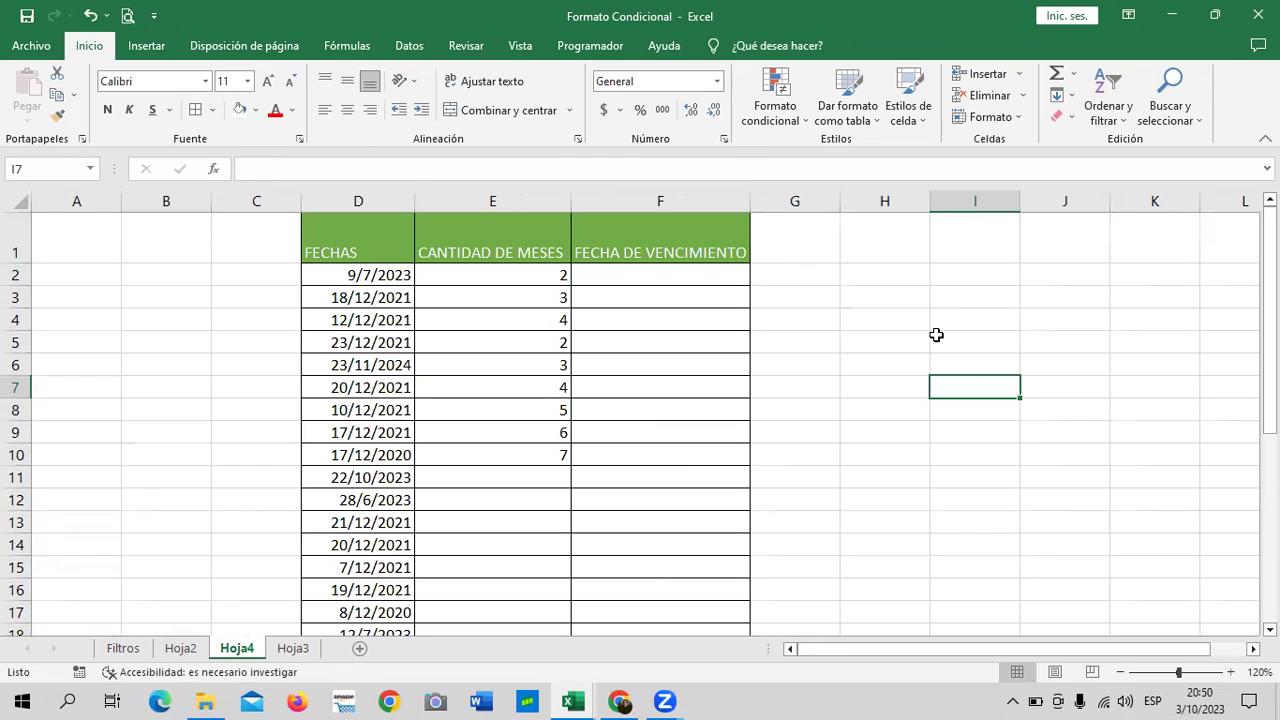
click(670, 275)
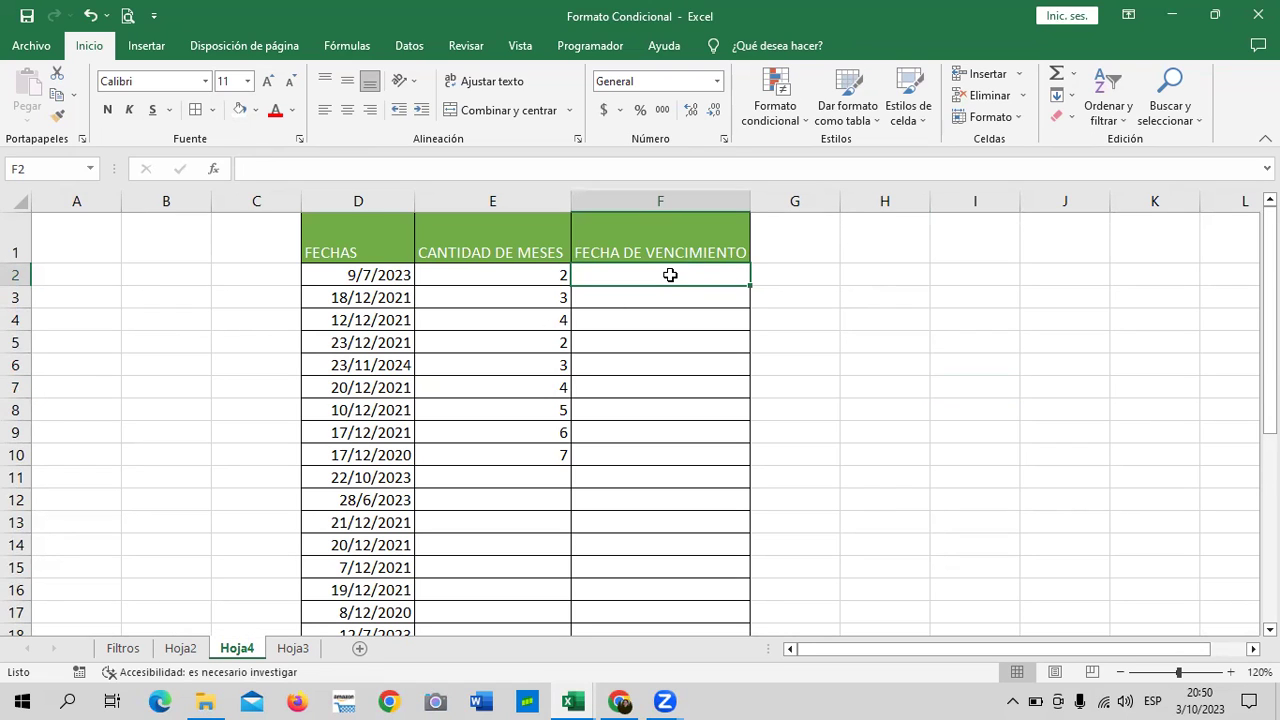
click(356, 273)
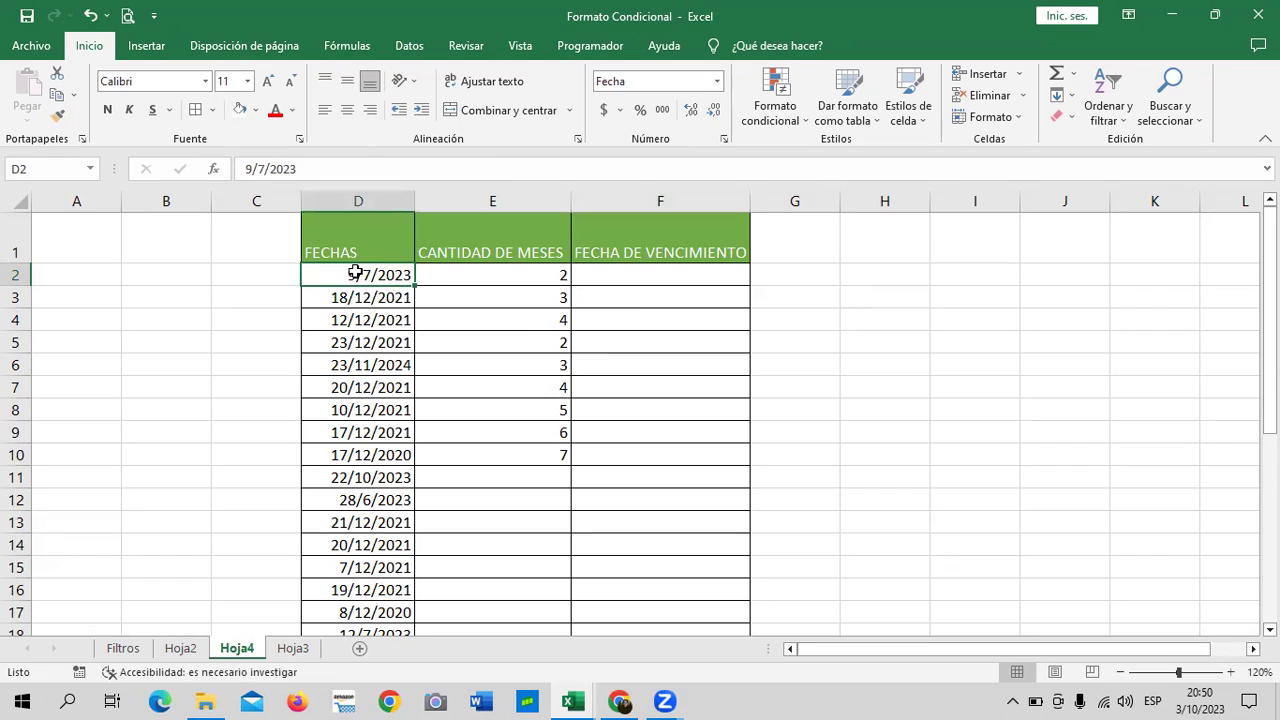
click(467, 275)
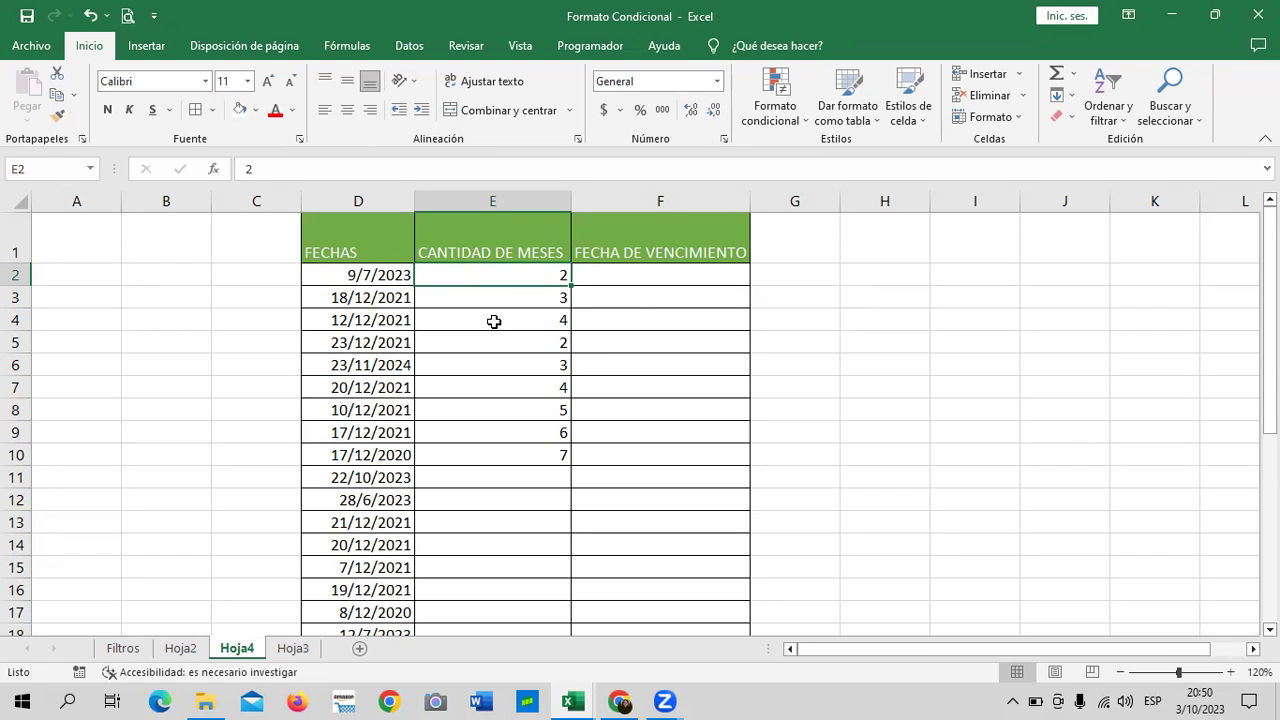
click(700, 281)
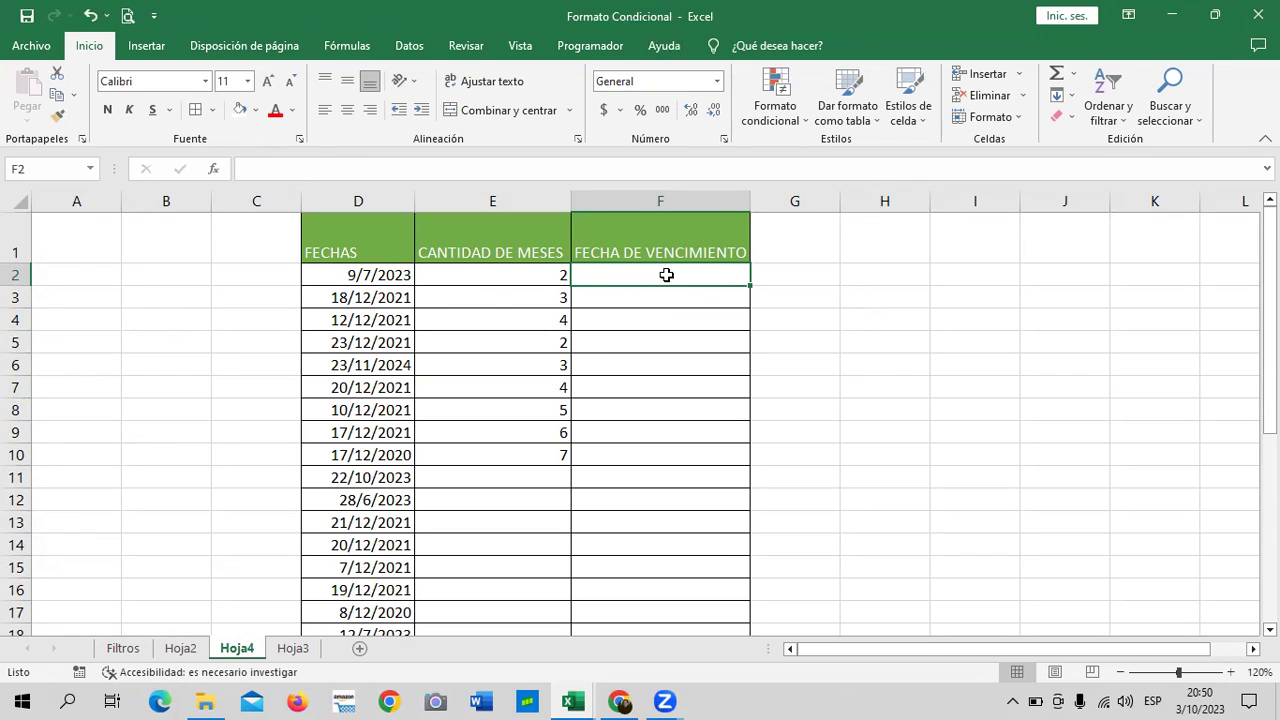
click(887, 312)
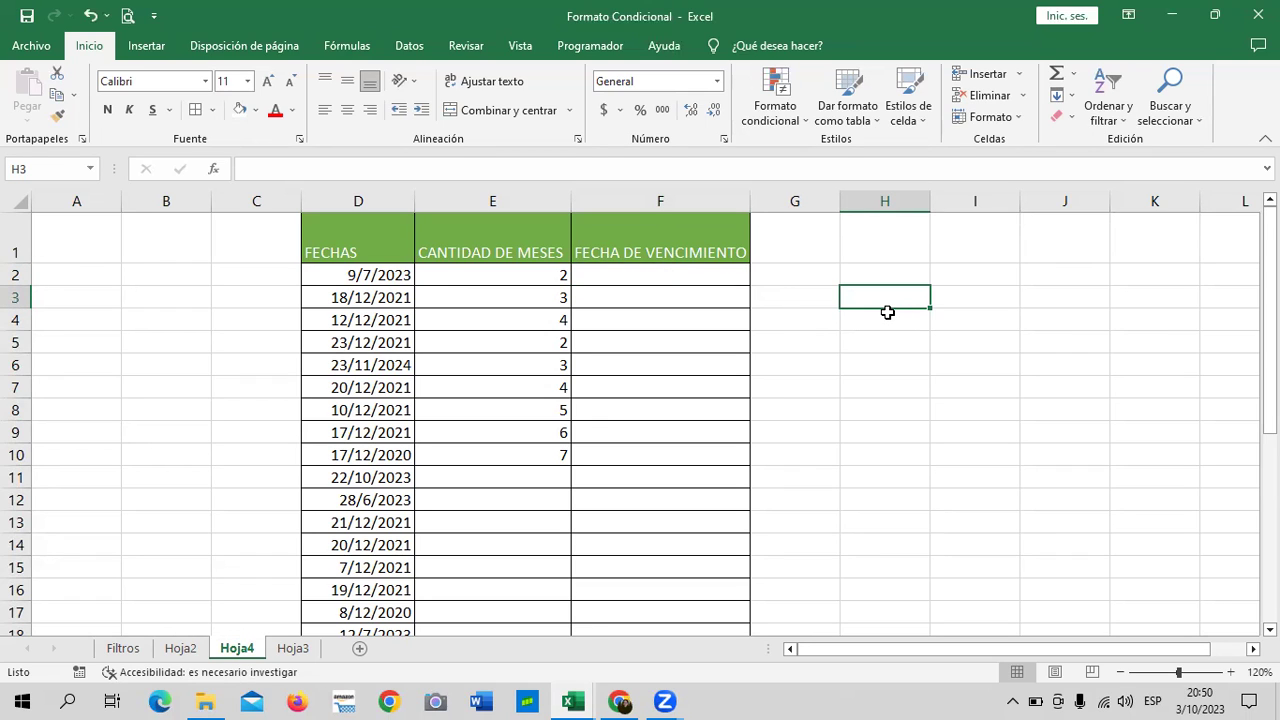
click(941, 456)
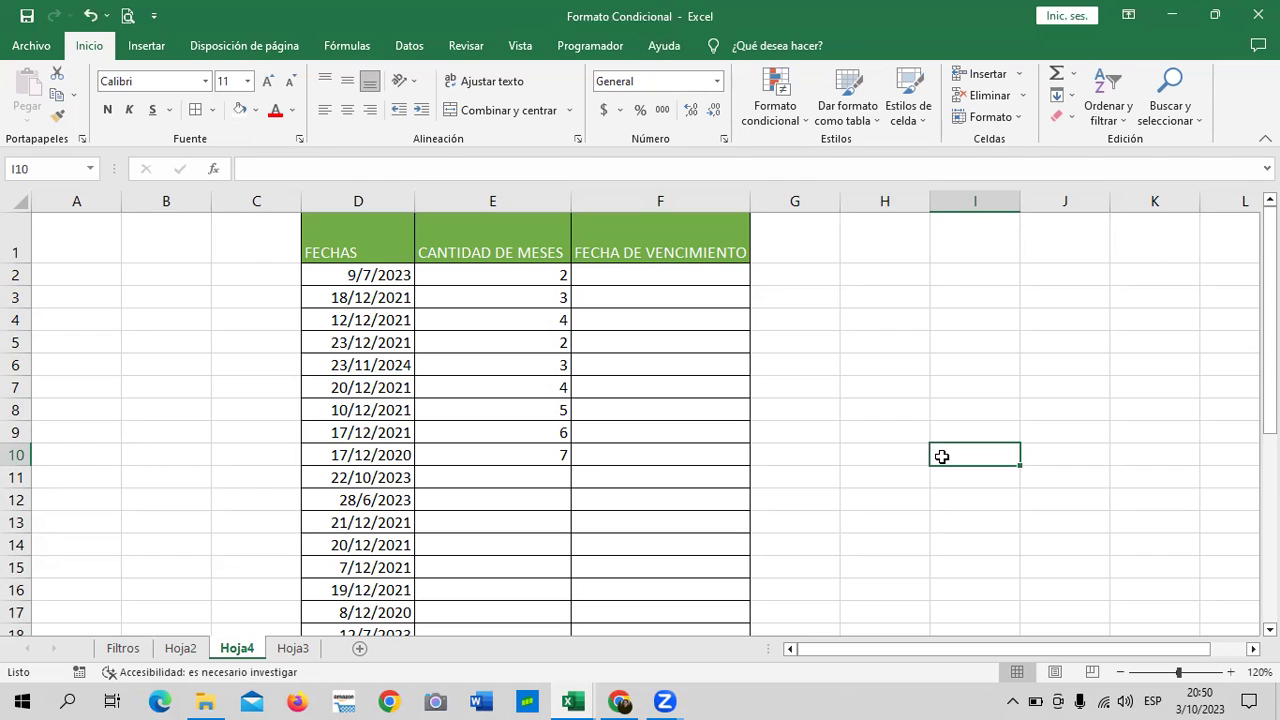
click(670, 275)
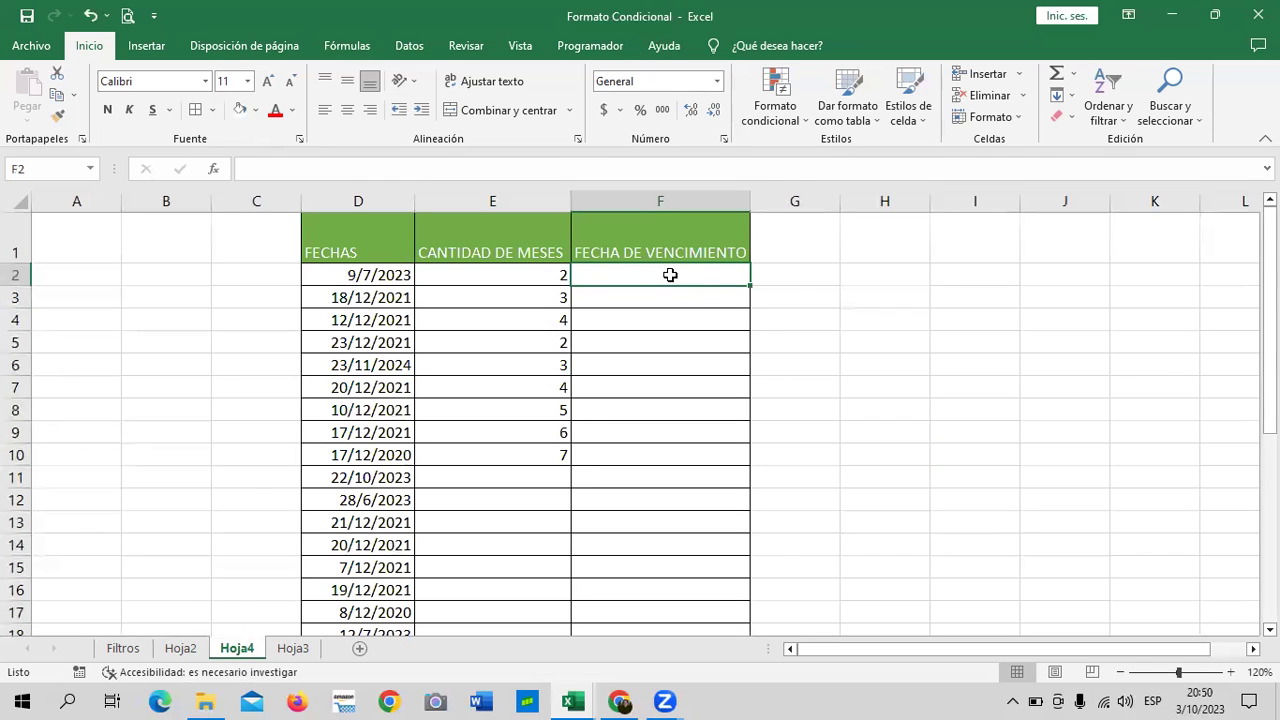
Enter =FECHA.MES(D2;E2) in F2 to compute the first expiry date, showing 45178.
text(=)
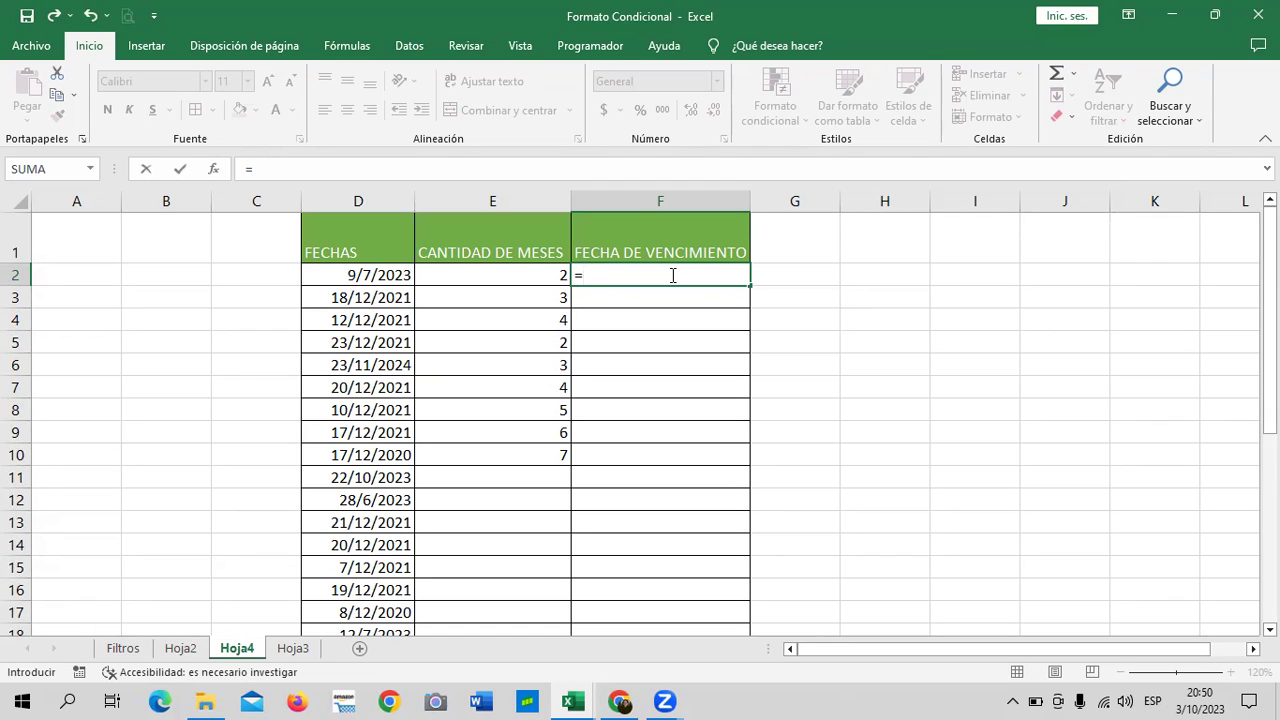
text(FEC)
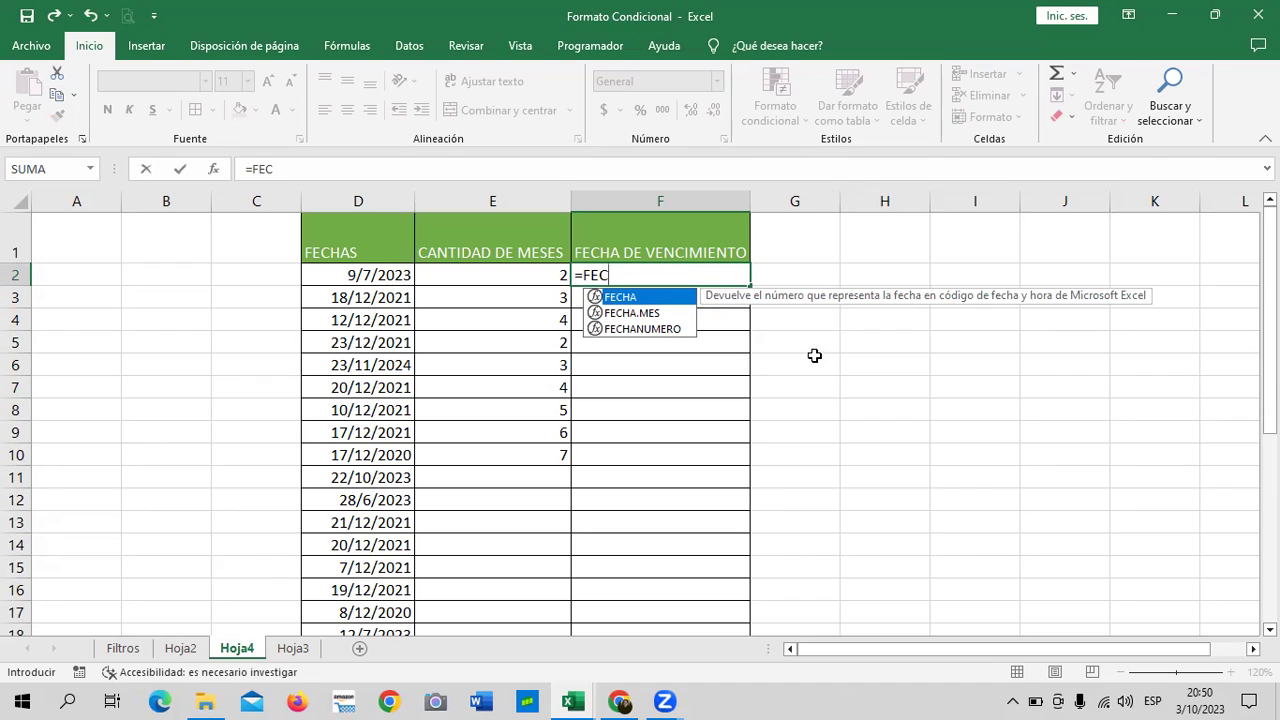
click(645, 316)
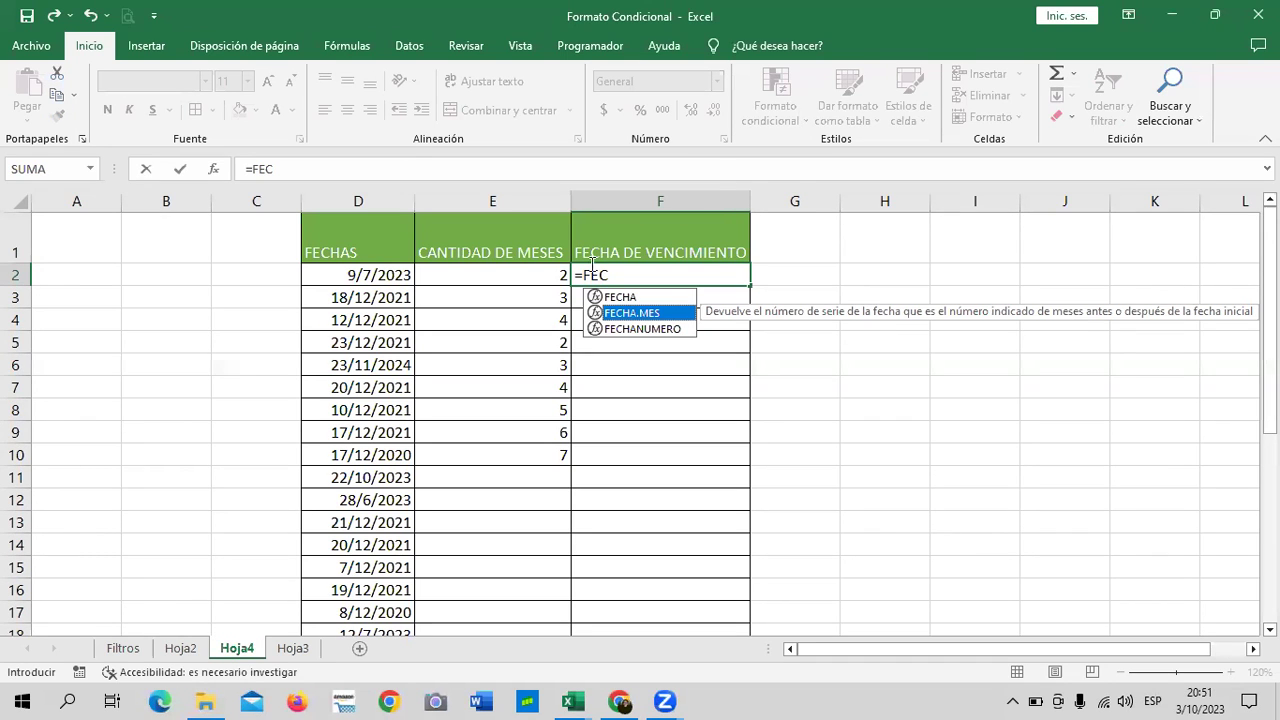
double_click(632, 316)
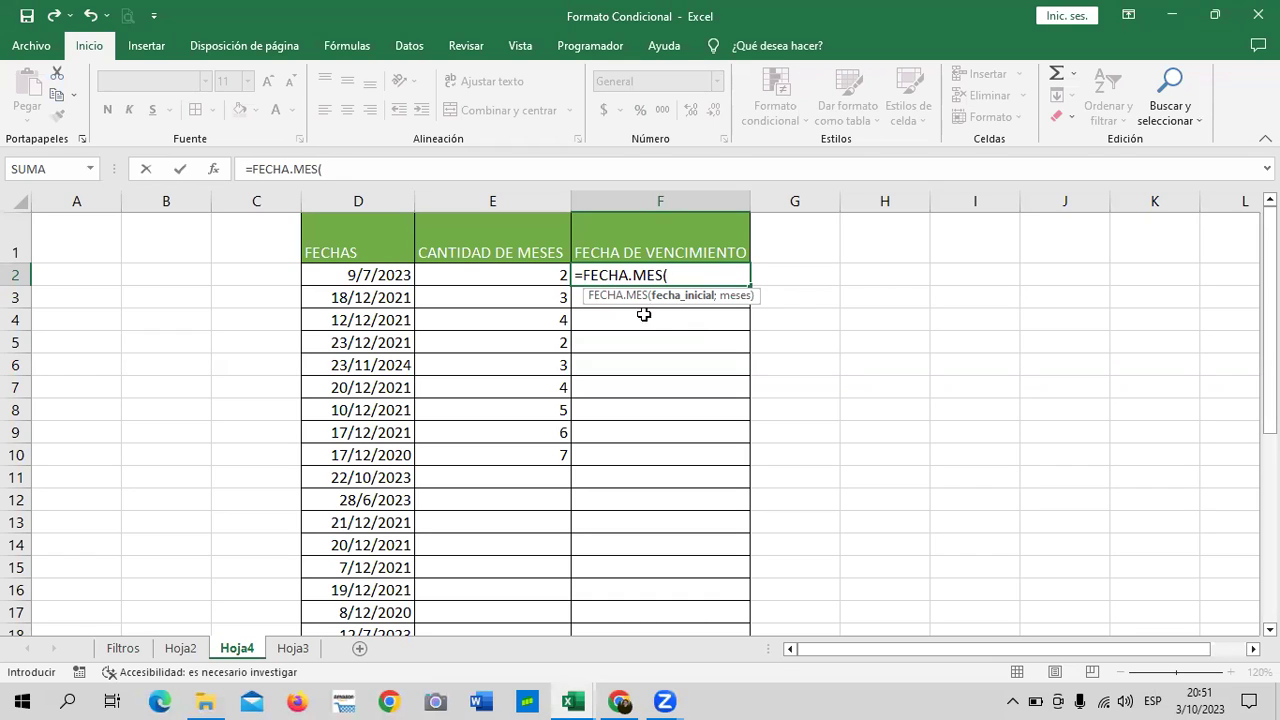
click(360, 276)
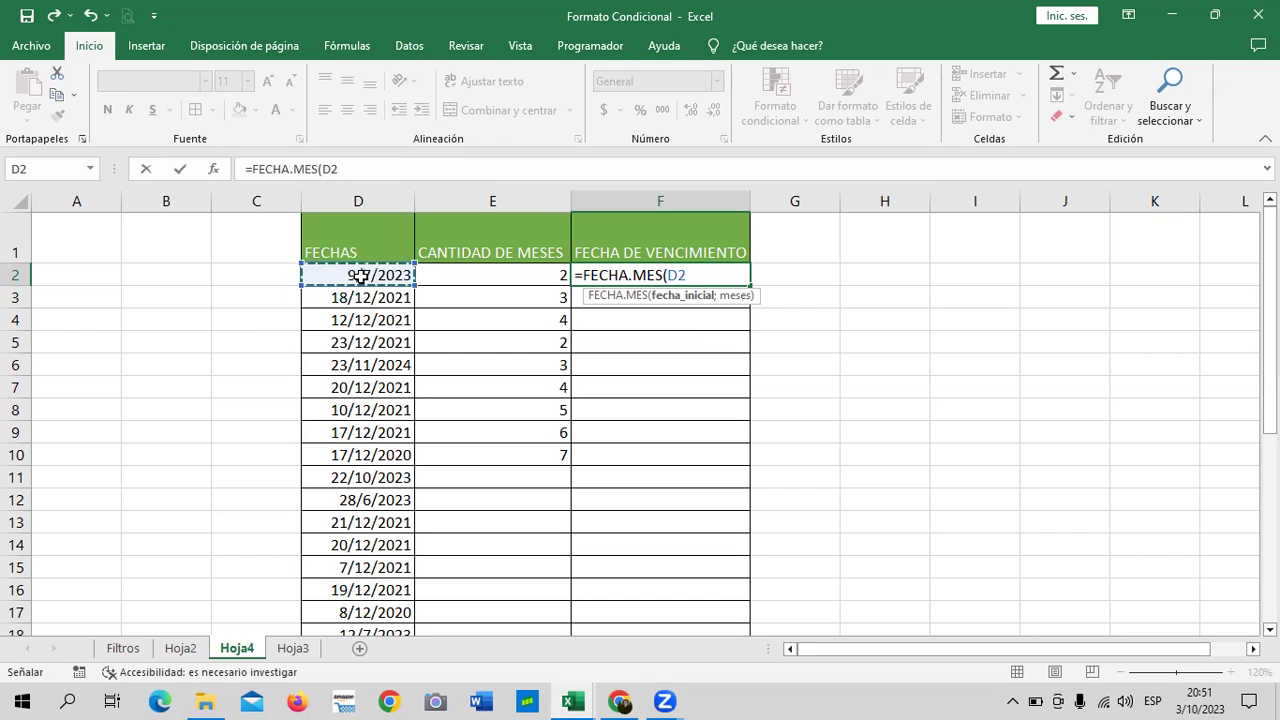
text(;)
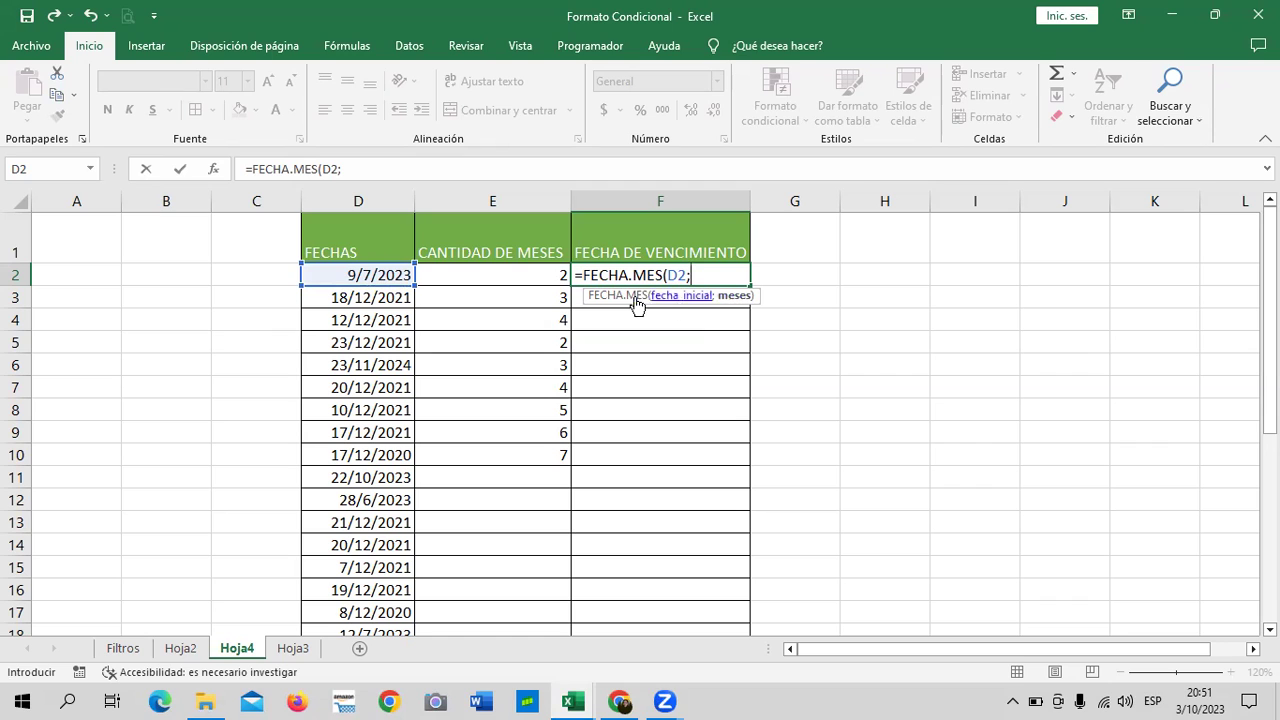
click(548, 275)
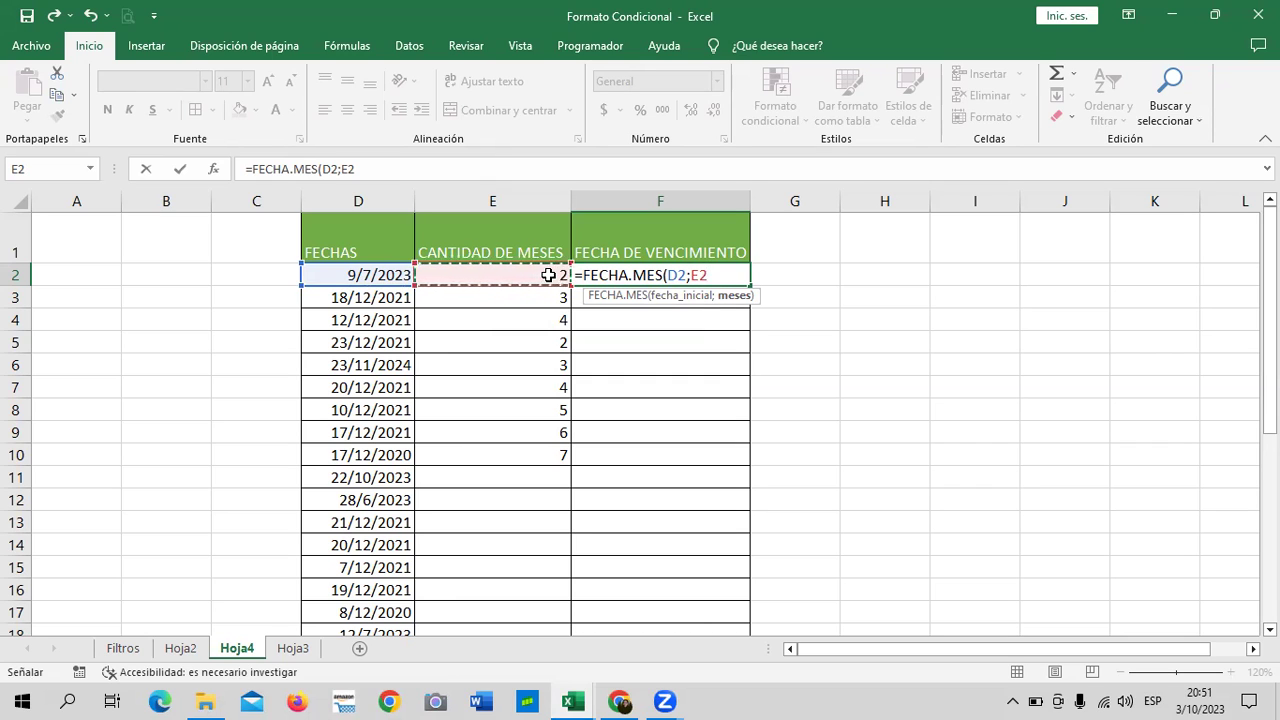
text())
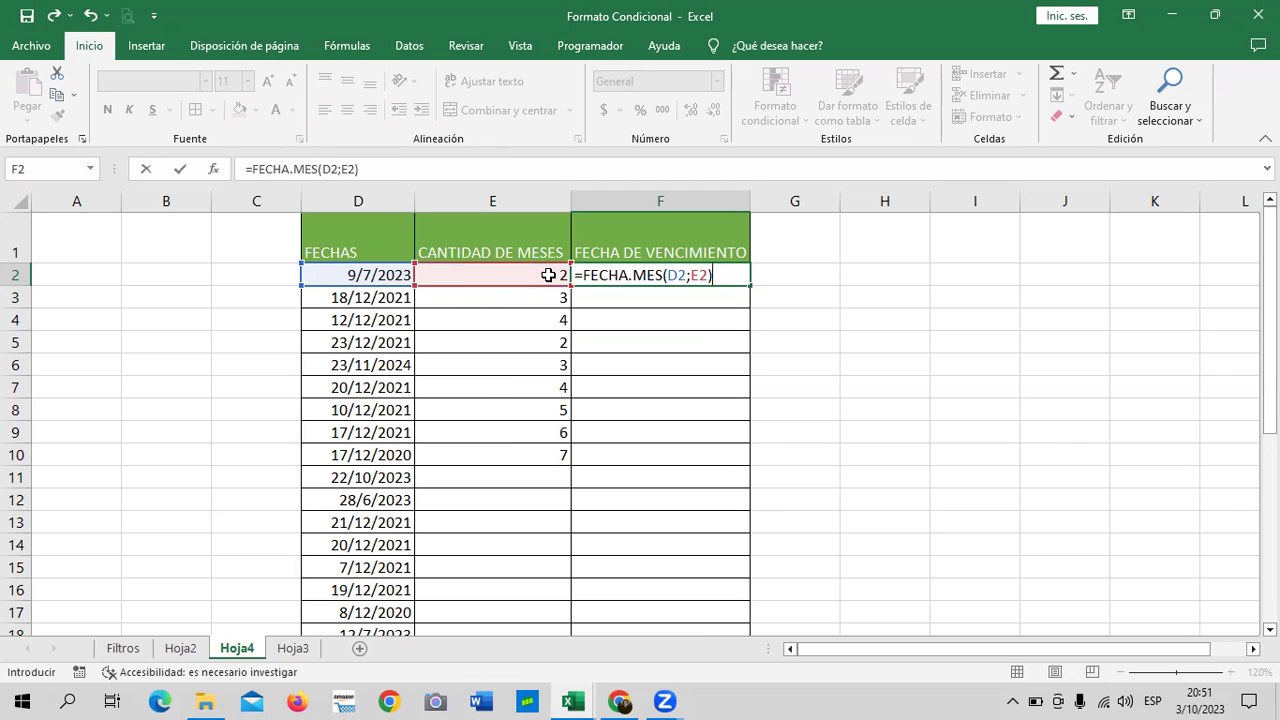
key(Return)
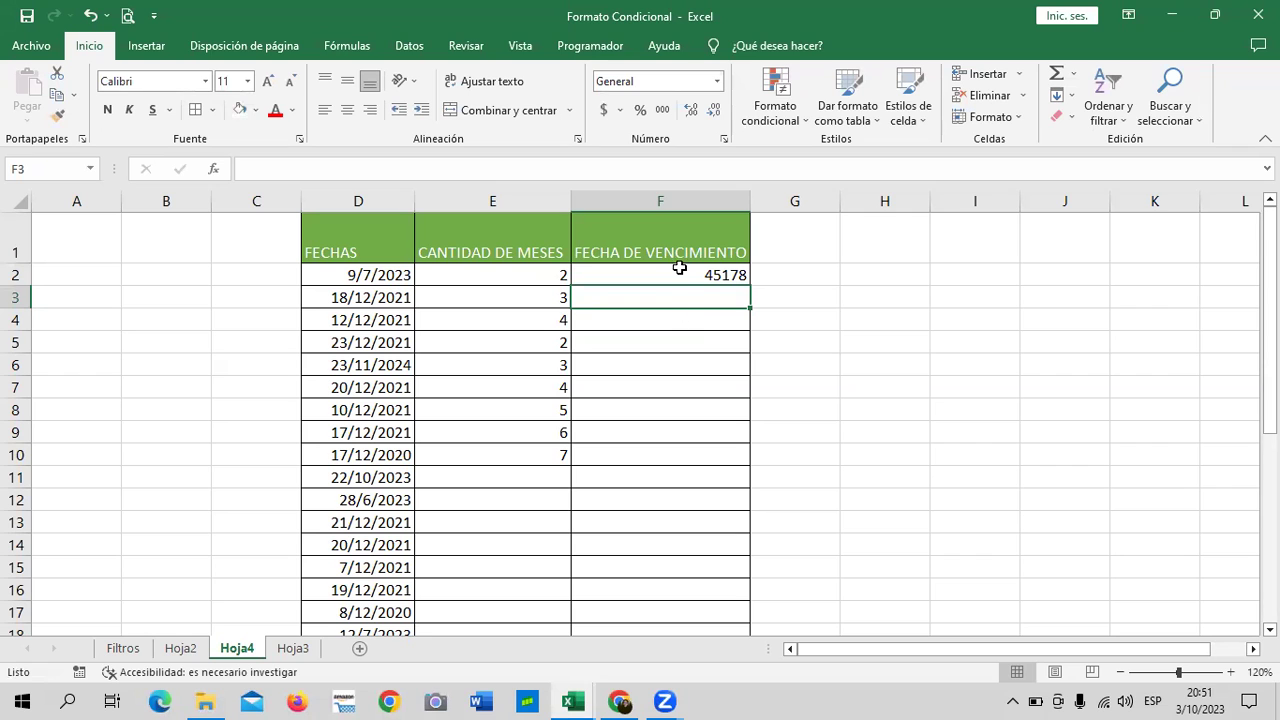
drag(680, 271, 679, 453)
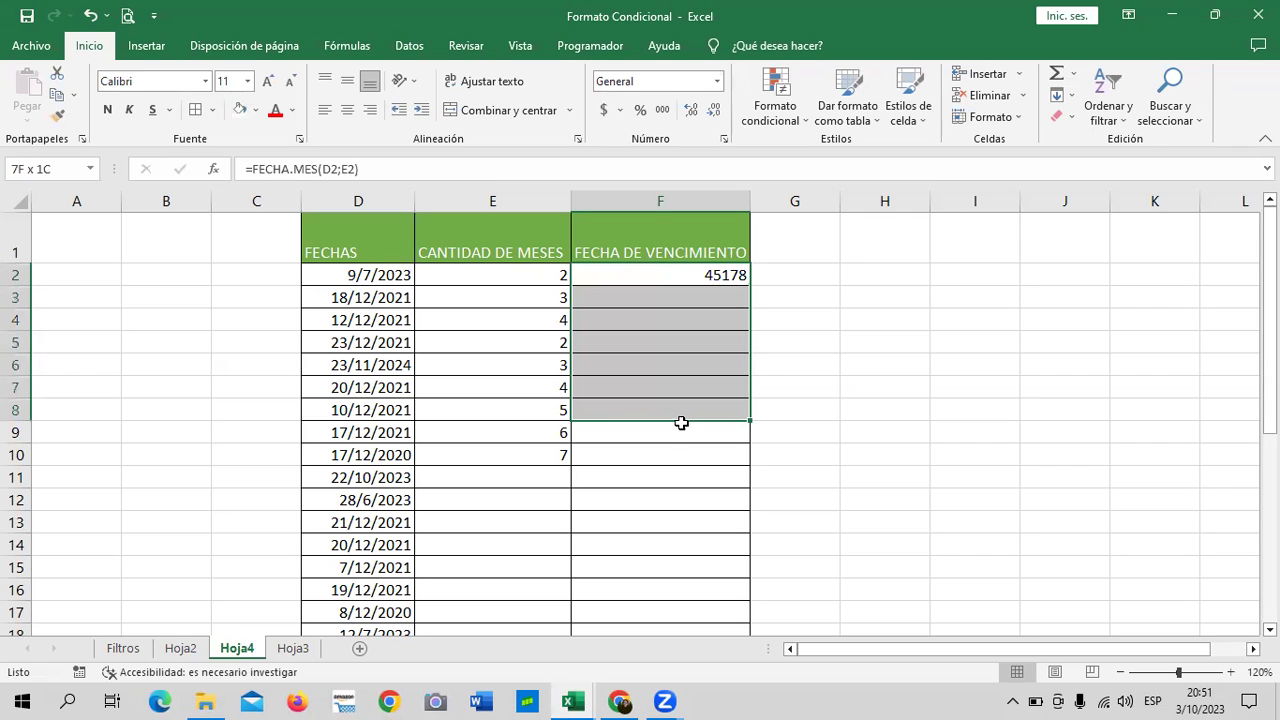
click(716, 81)
click(712, 276)
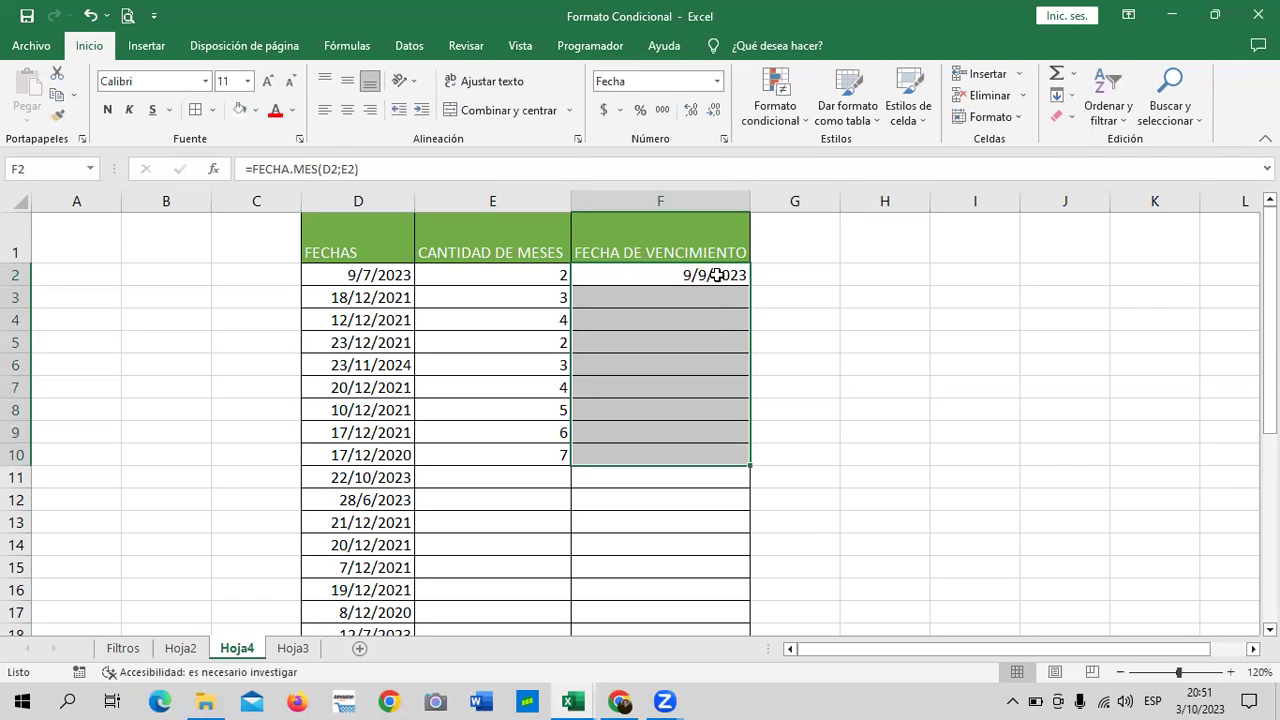
click(852, 314)
click(706, 281)
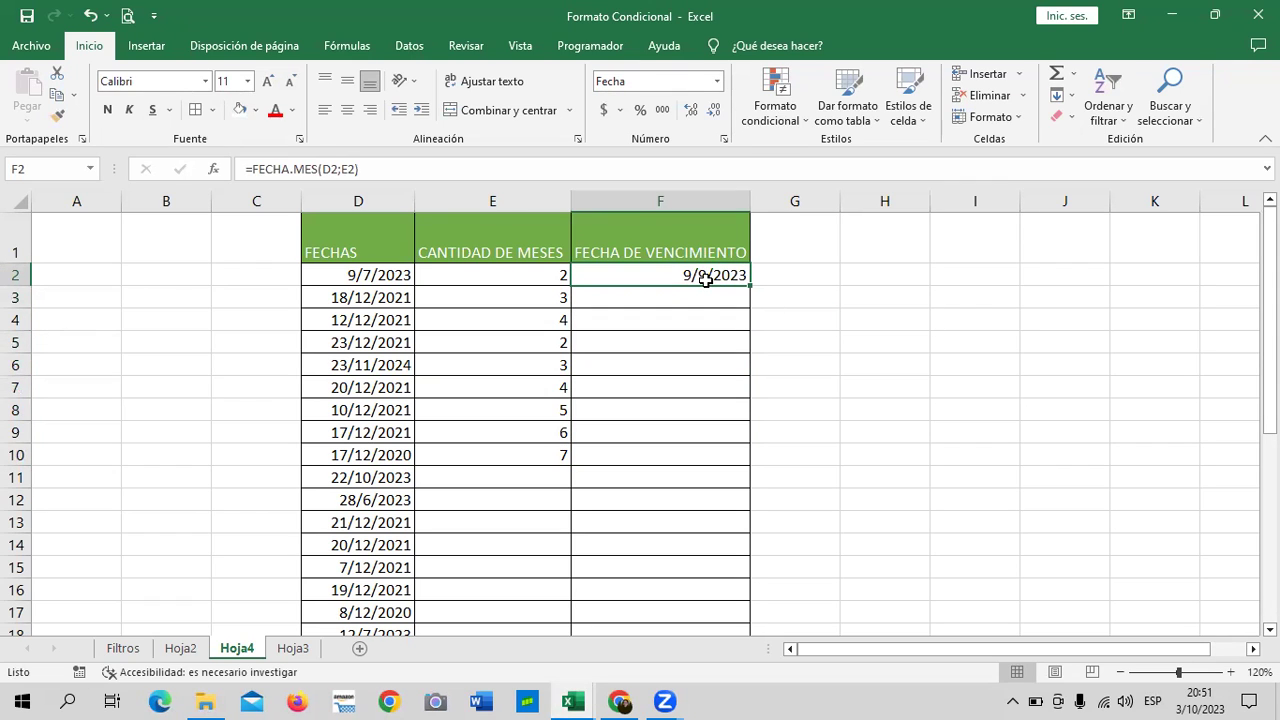
click(512, 277)
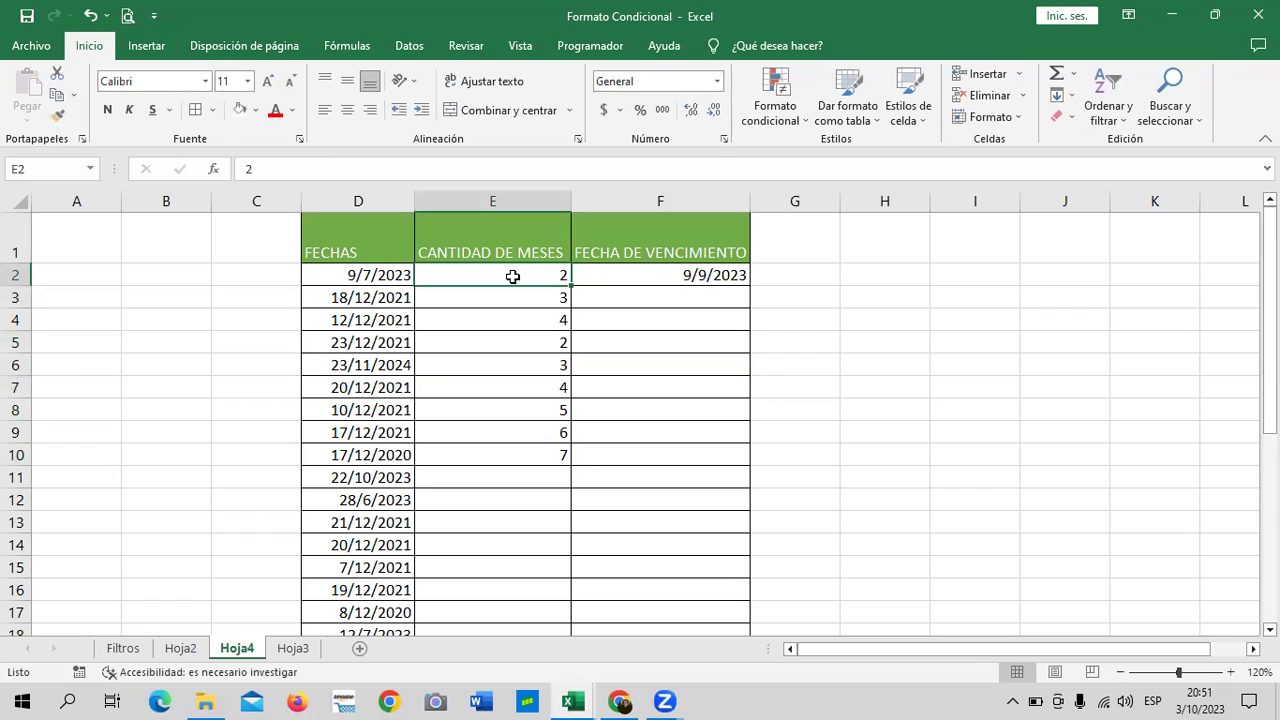
click(670, 287)
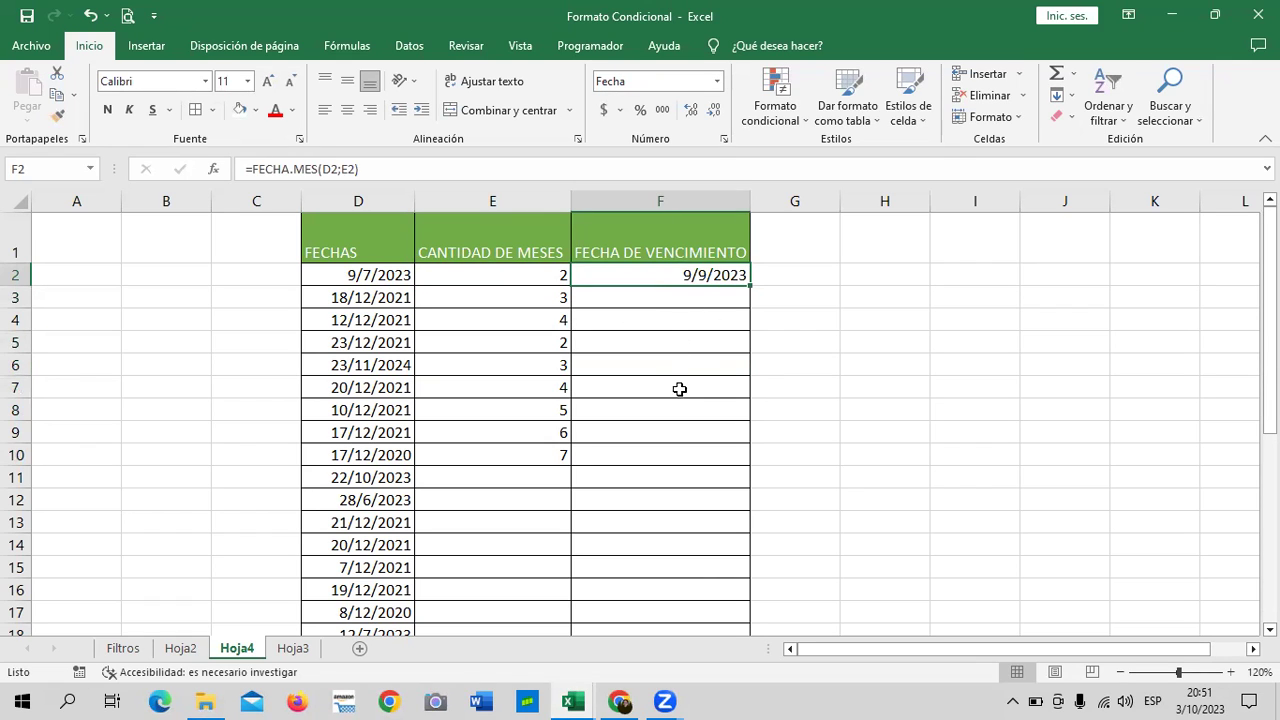
click(676, 405)
click(678, 272)
click(340, 280)
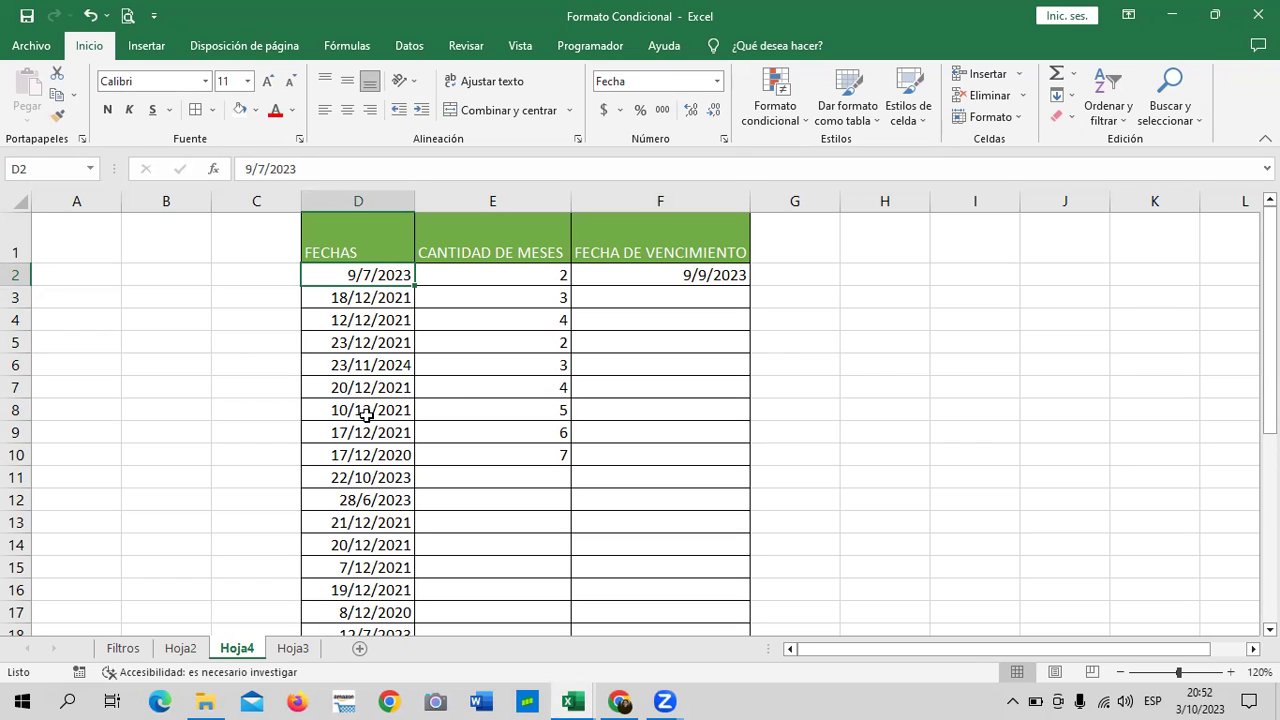
click(518, 275)
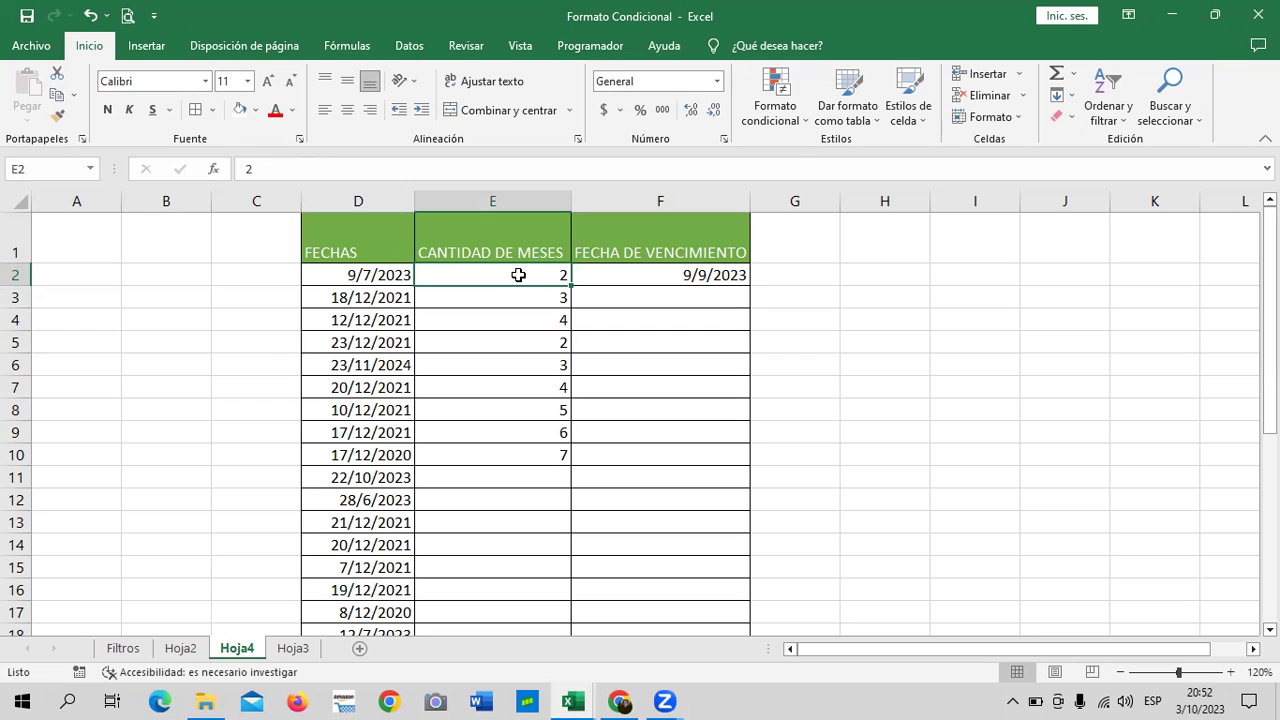
Change E2's month count to 3, then to 4, so F2 recalculates to 9/11/2023.
click(674, 278)
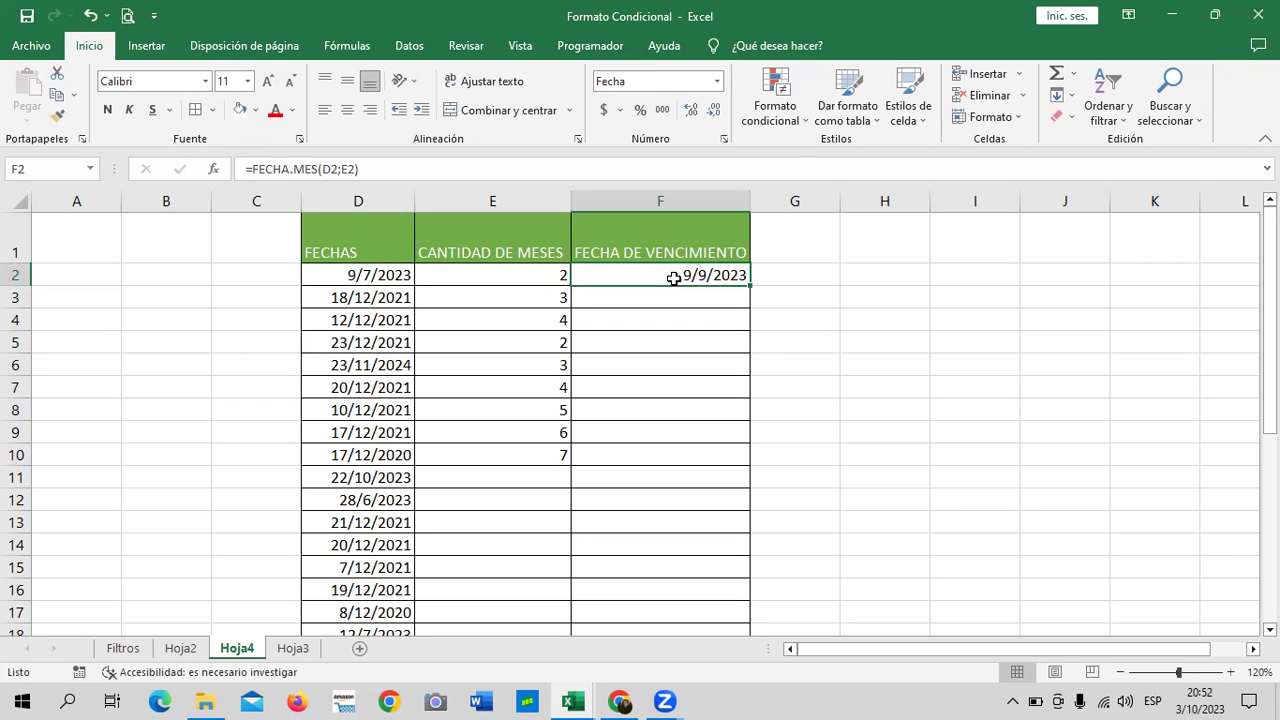
click(527, 273)
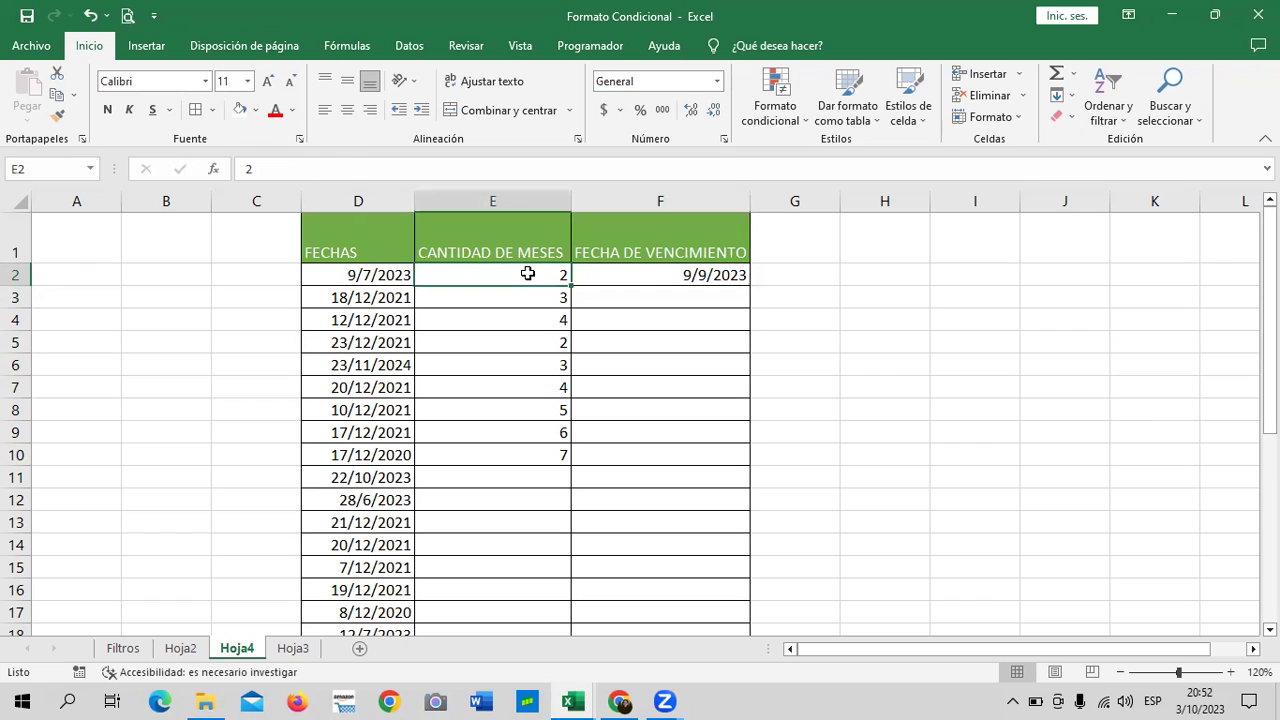
text(3)
key(Return)
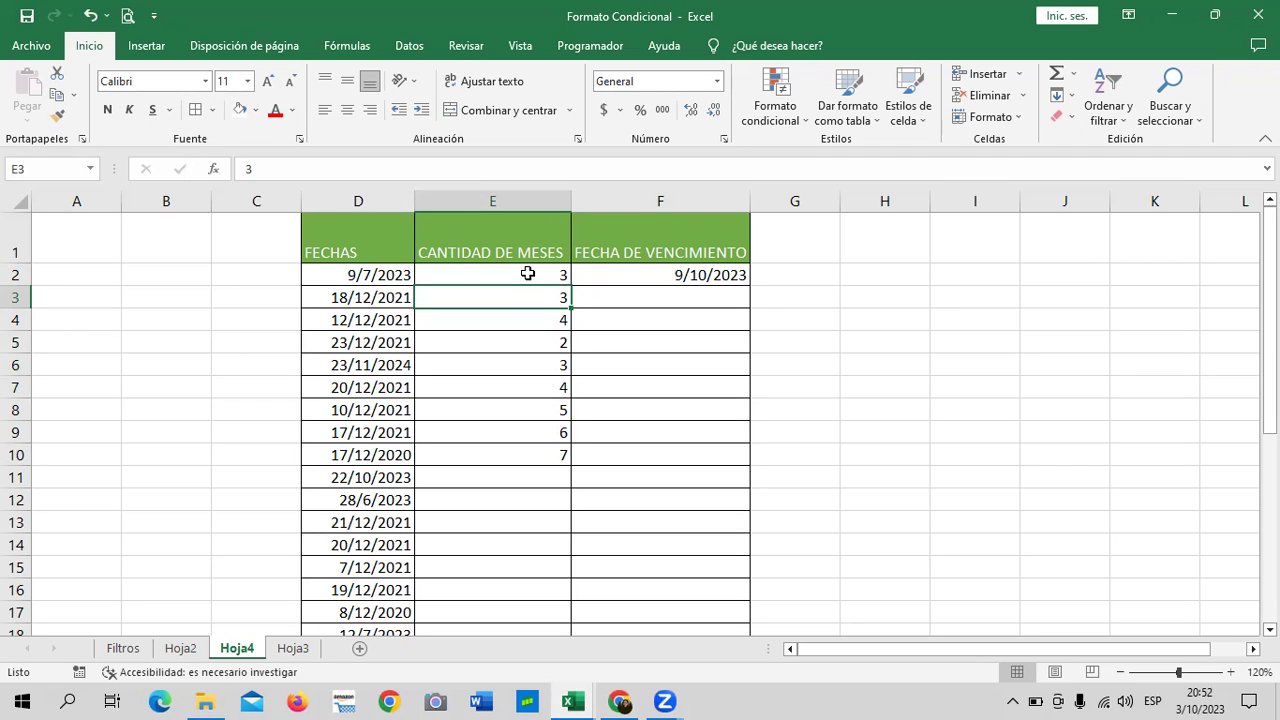
click(527, 273)
text(4)
key(Return)
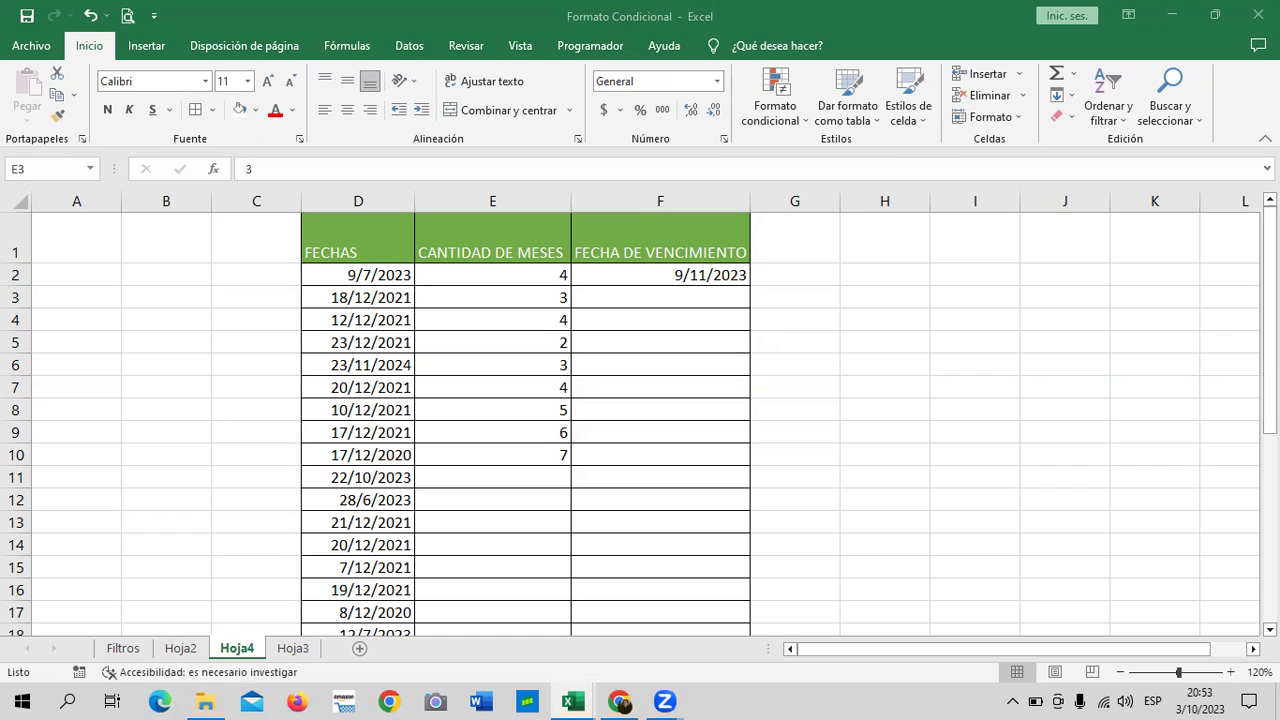
click(677, 275)
Clear the expiry formula from F2 and review the start dates in D2 and D10.
key(Delete)
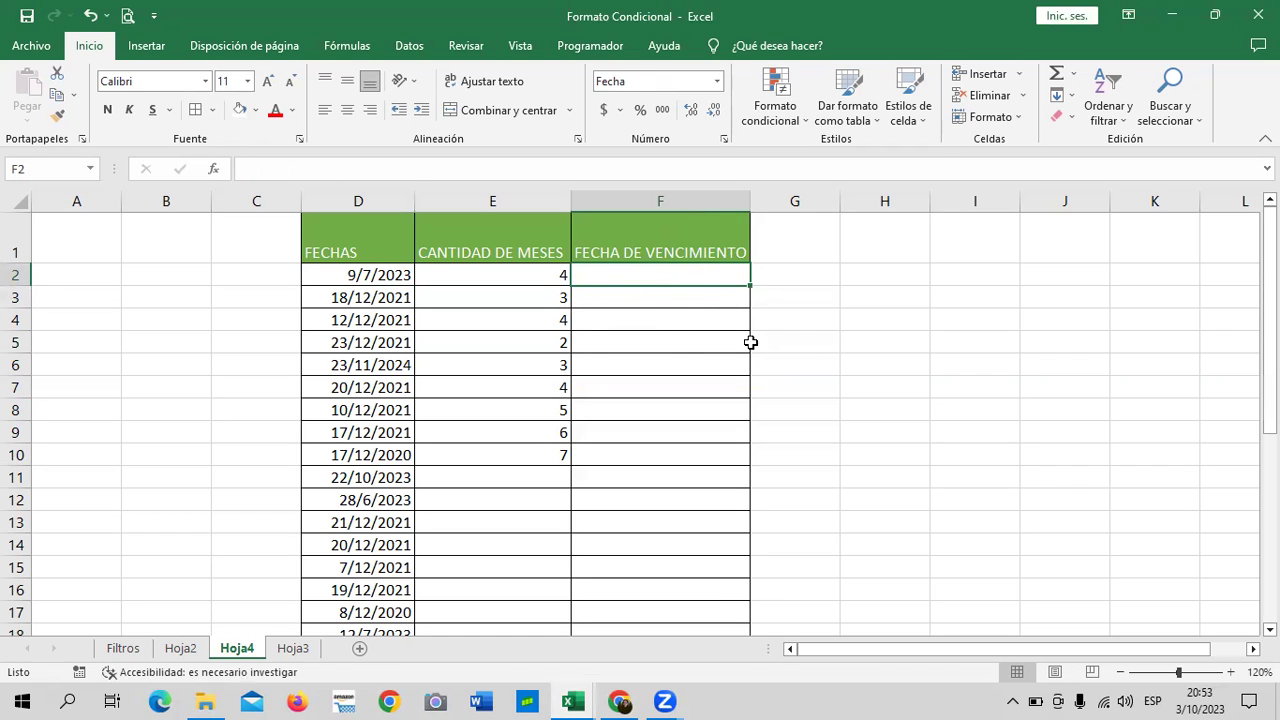
click(848, 345)
click(366, 278)
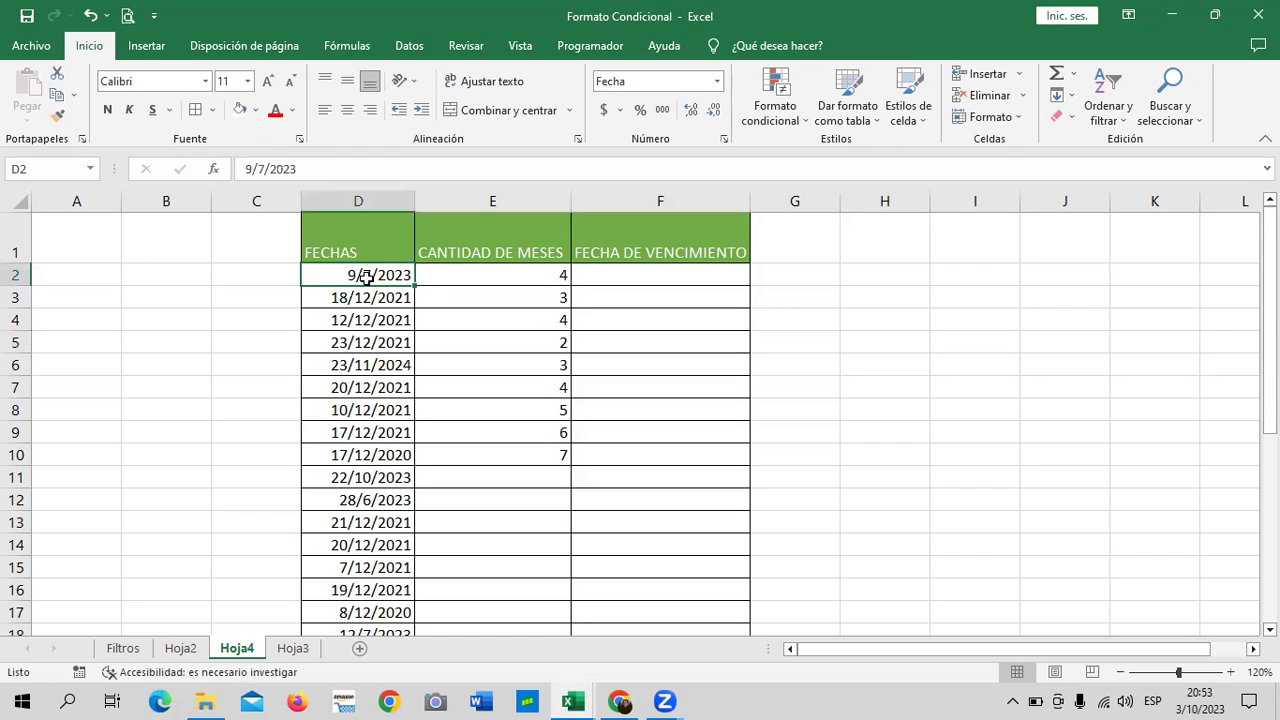
click(348, 455)
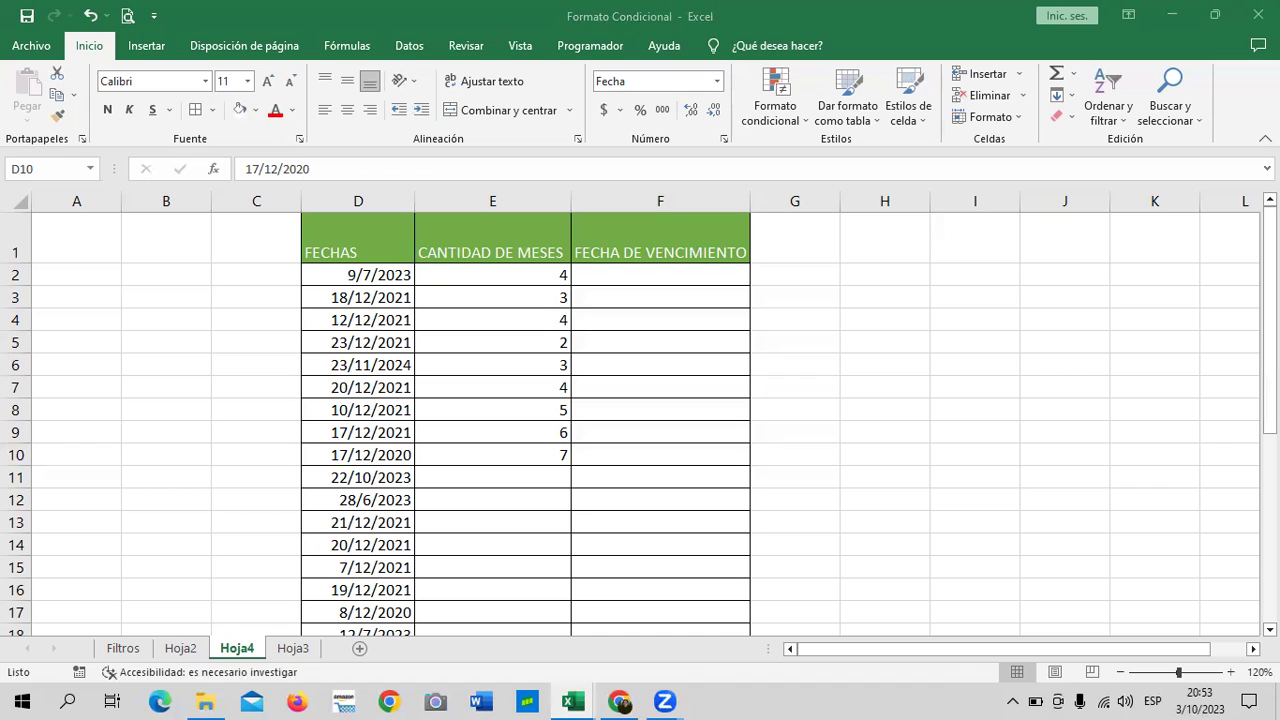
Review the month counts in E2:E10 against the D2 date and the empty F2 cell.
click(533, 282)
drag(520, 320, 518, 342)
click(514, 453)
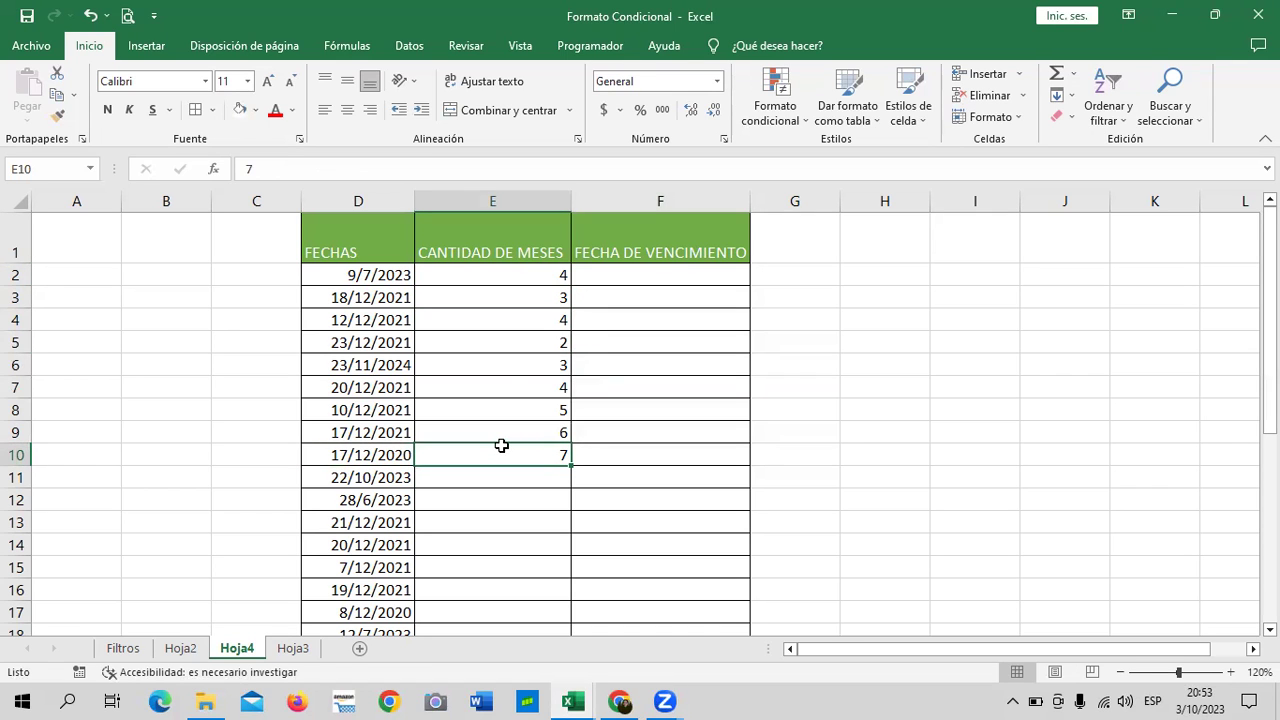
click(377, 277)
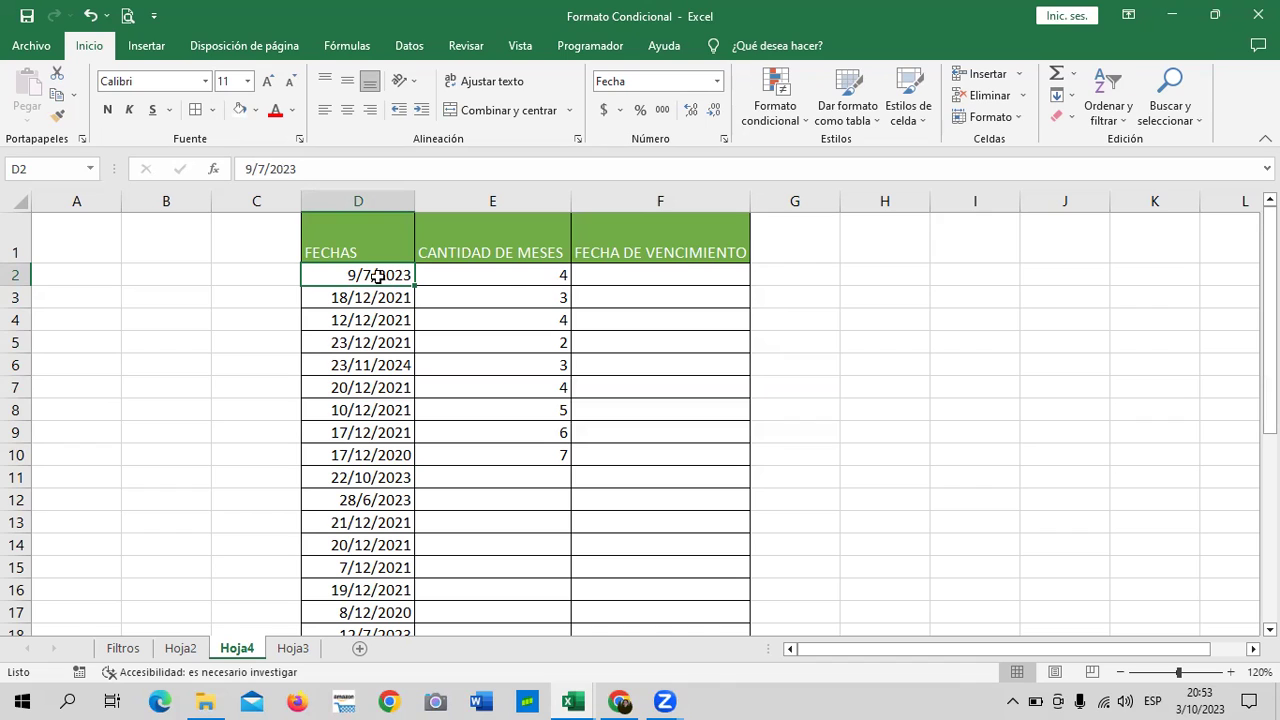
click(616, 271)
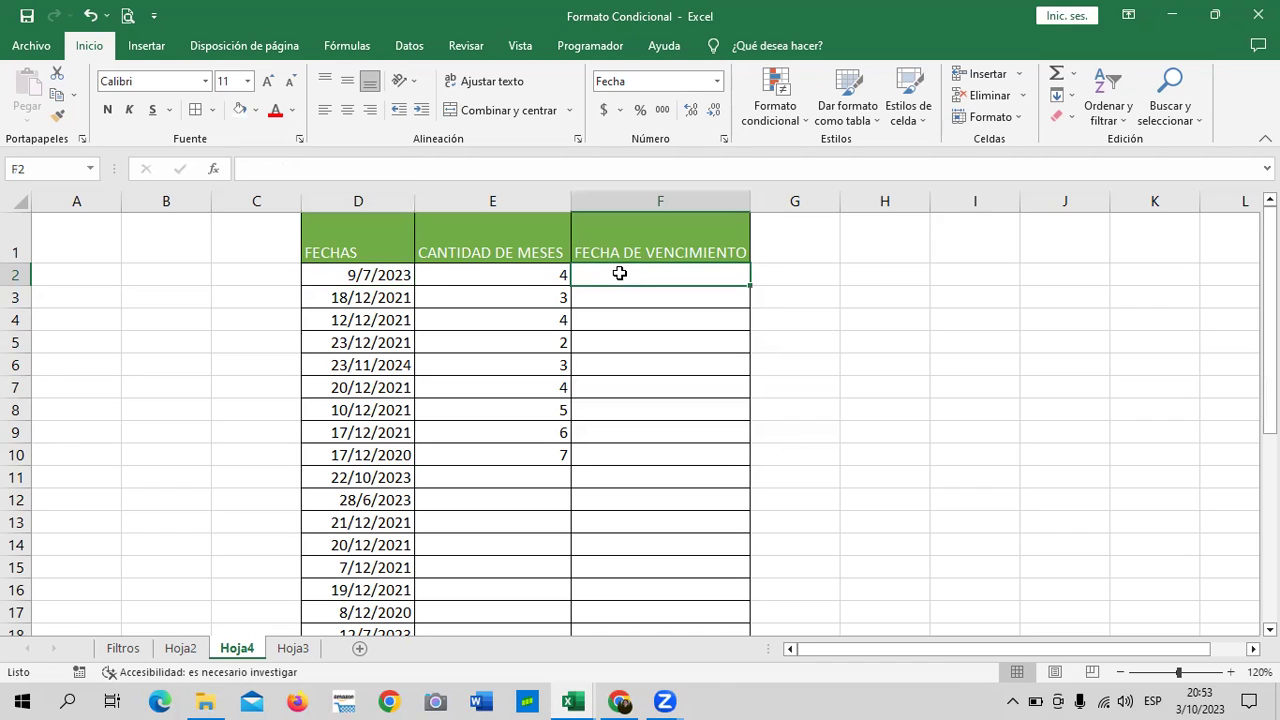
click(357, 279)
click(490, 278)
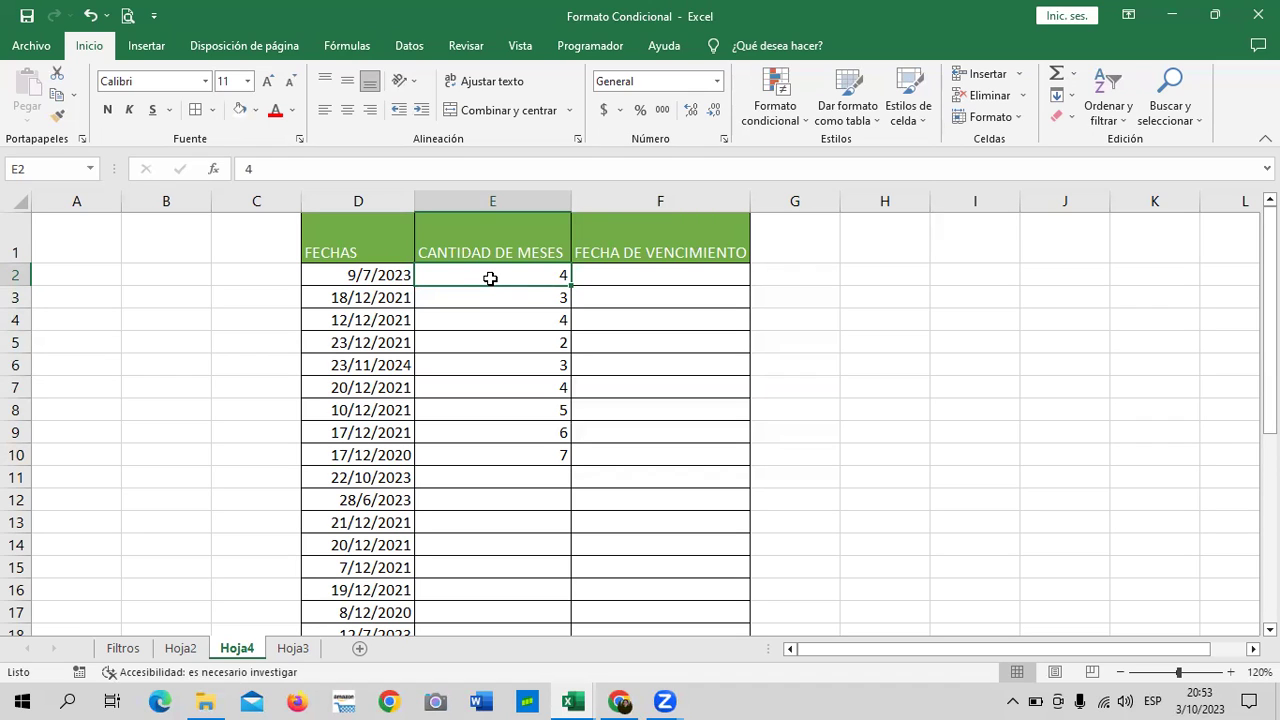
click(598, 273)
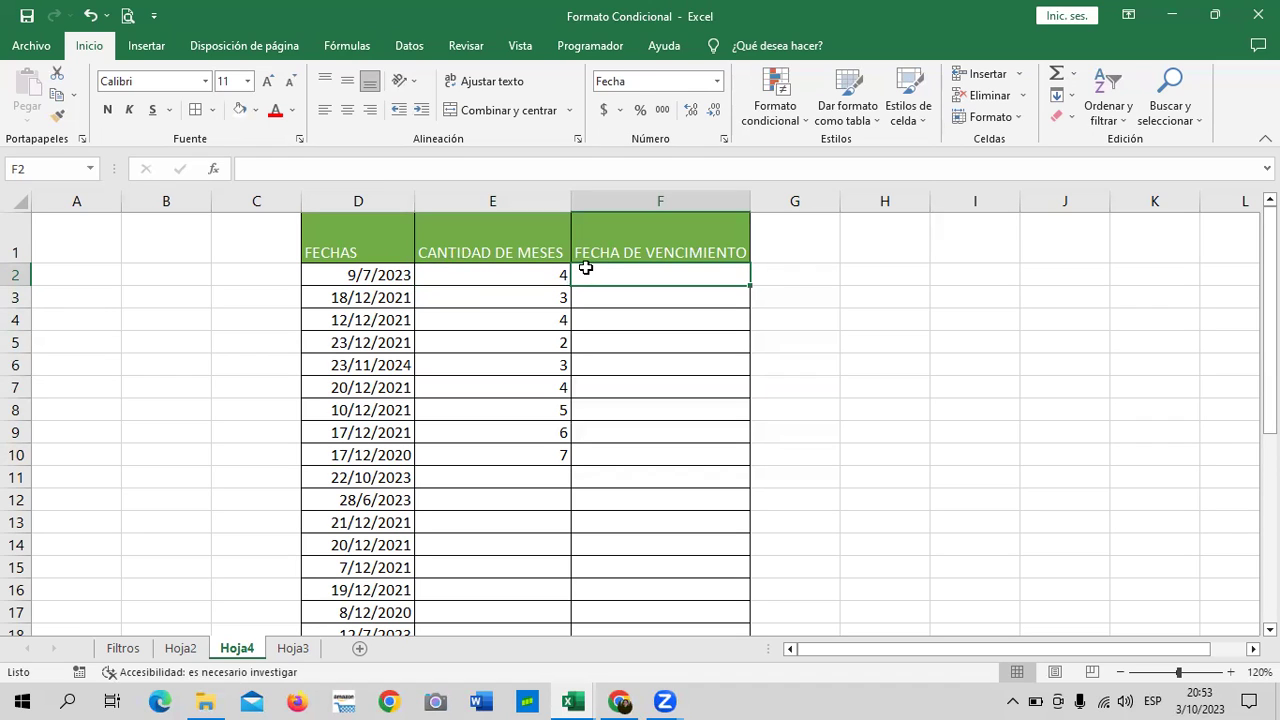
click(365, 275)
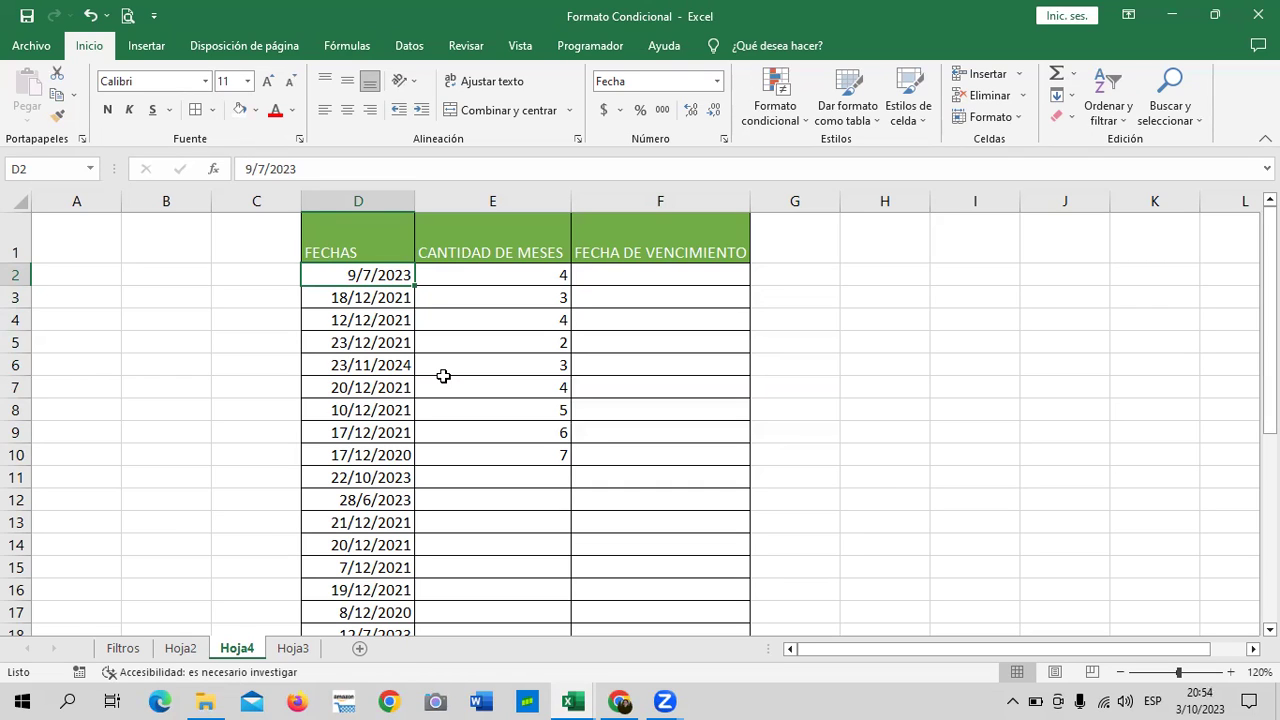
Enter the date 9/11/2023 by hand in F2.
click(666, 272)
text(9/11)
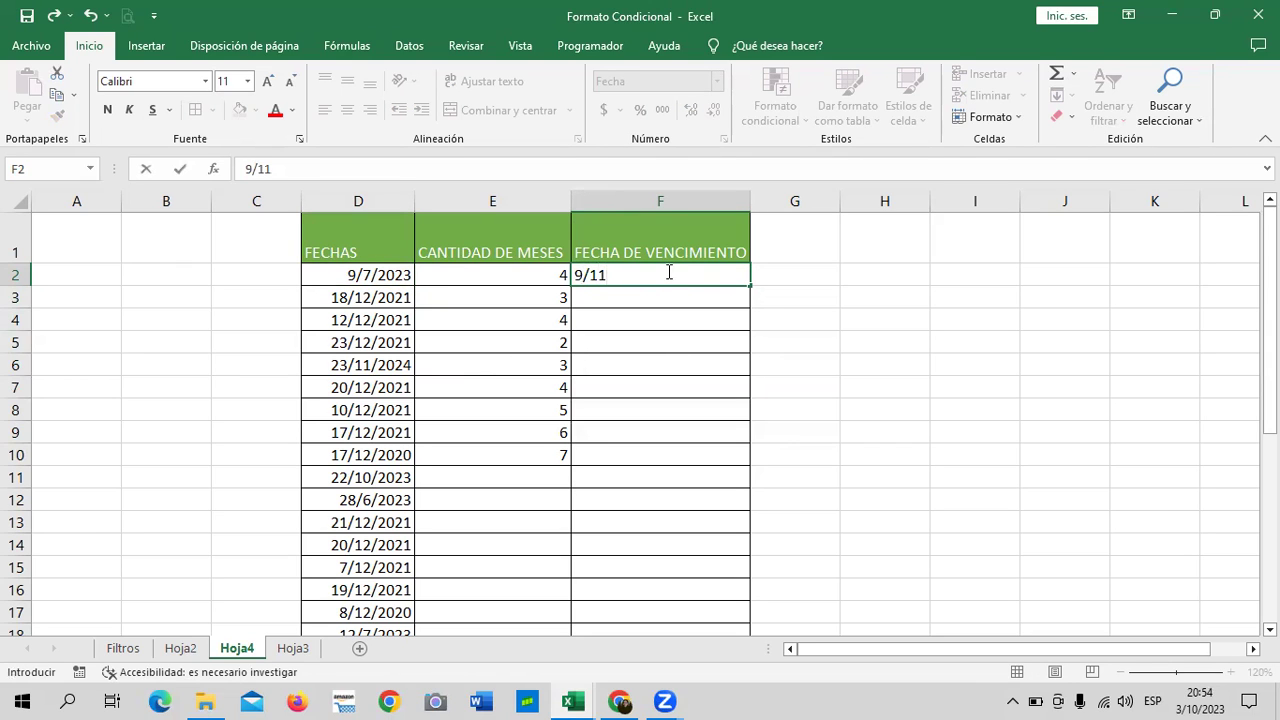
text(/)
text(2023)
key(Return)
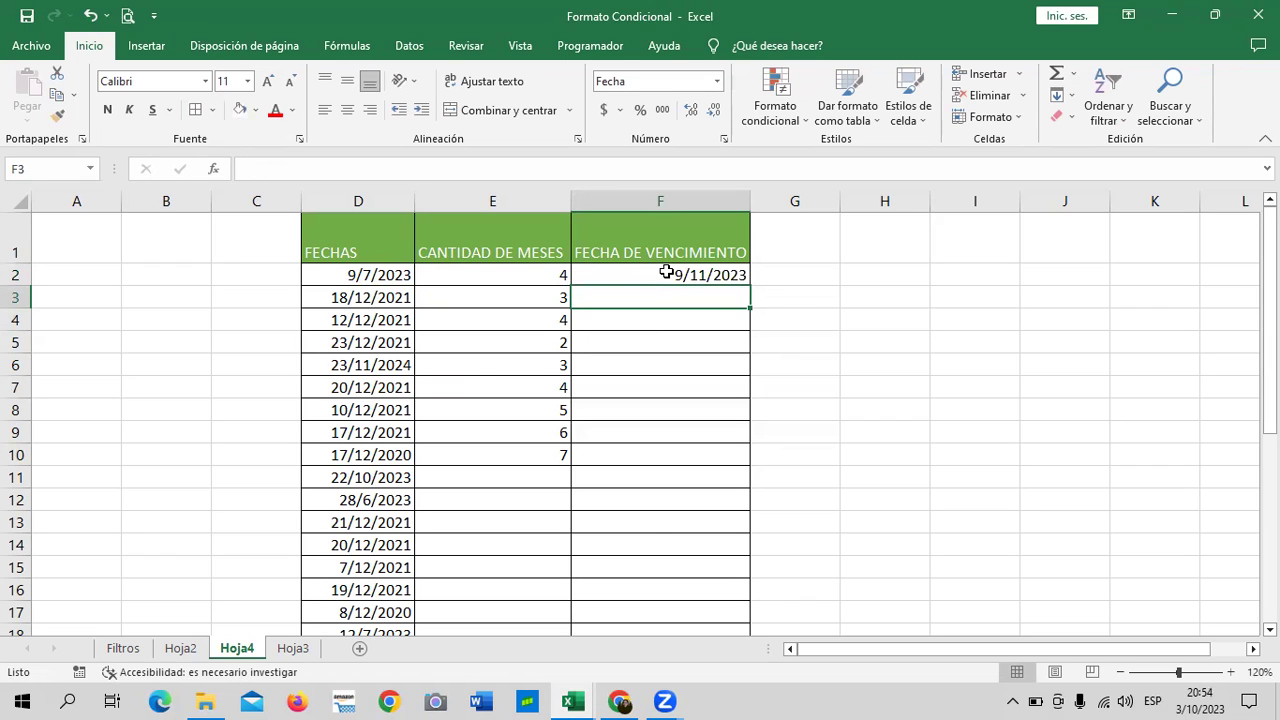
Clear F2:F10 and begin a new =FECH formula in F2.
drag(634, 274, 652, 456)
key(Delete)
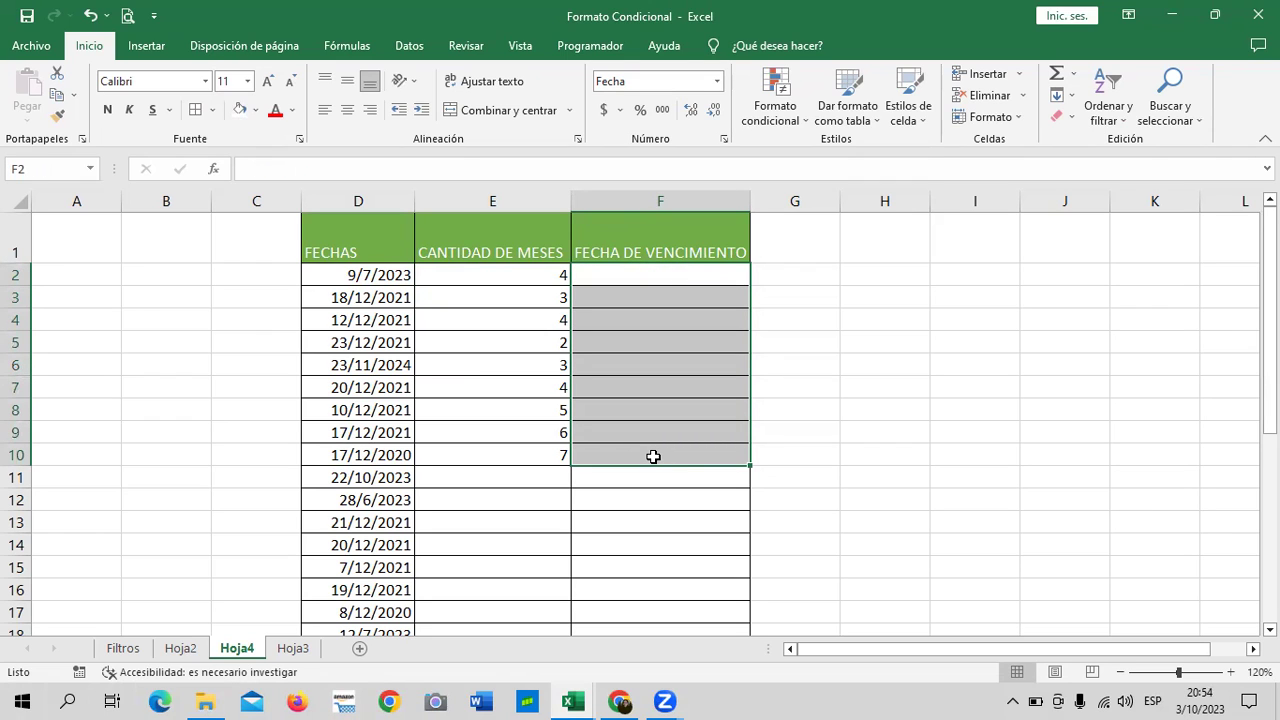
click(853, 316)
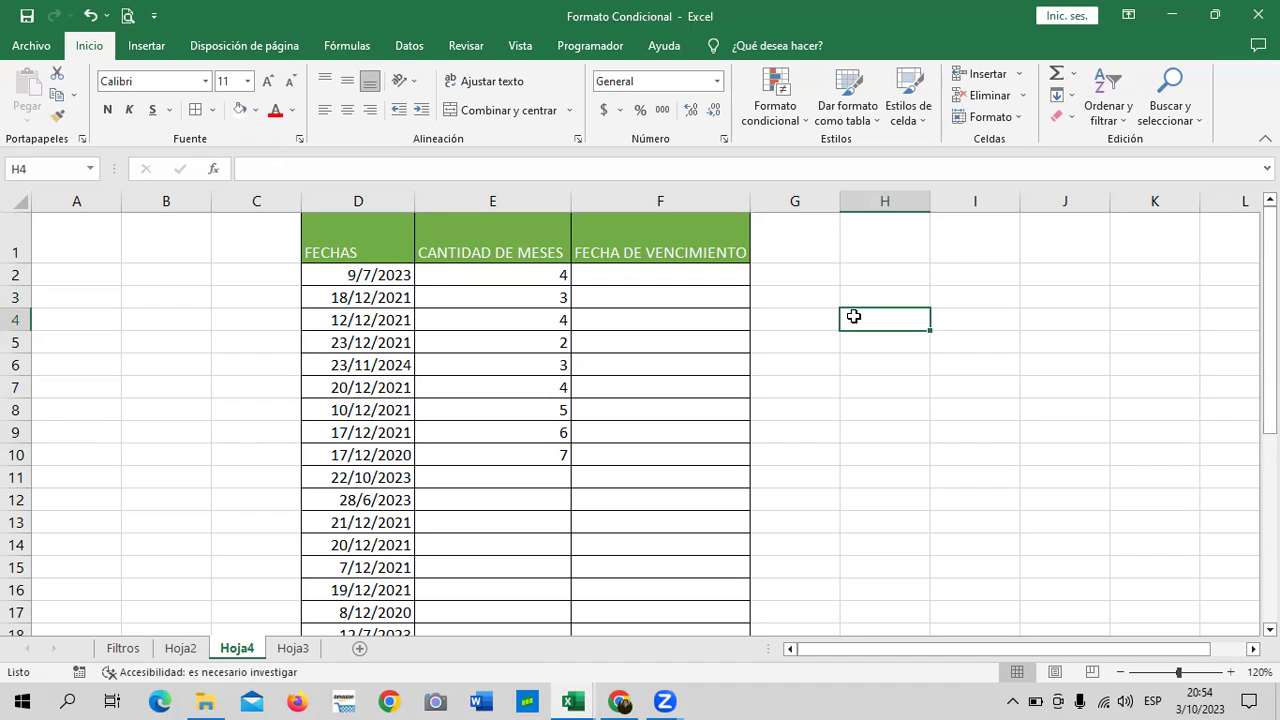
click(632, 271)
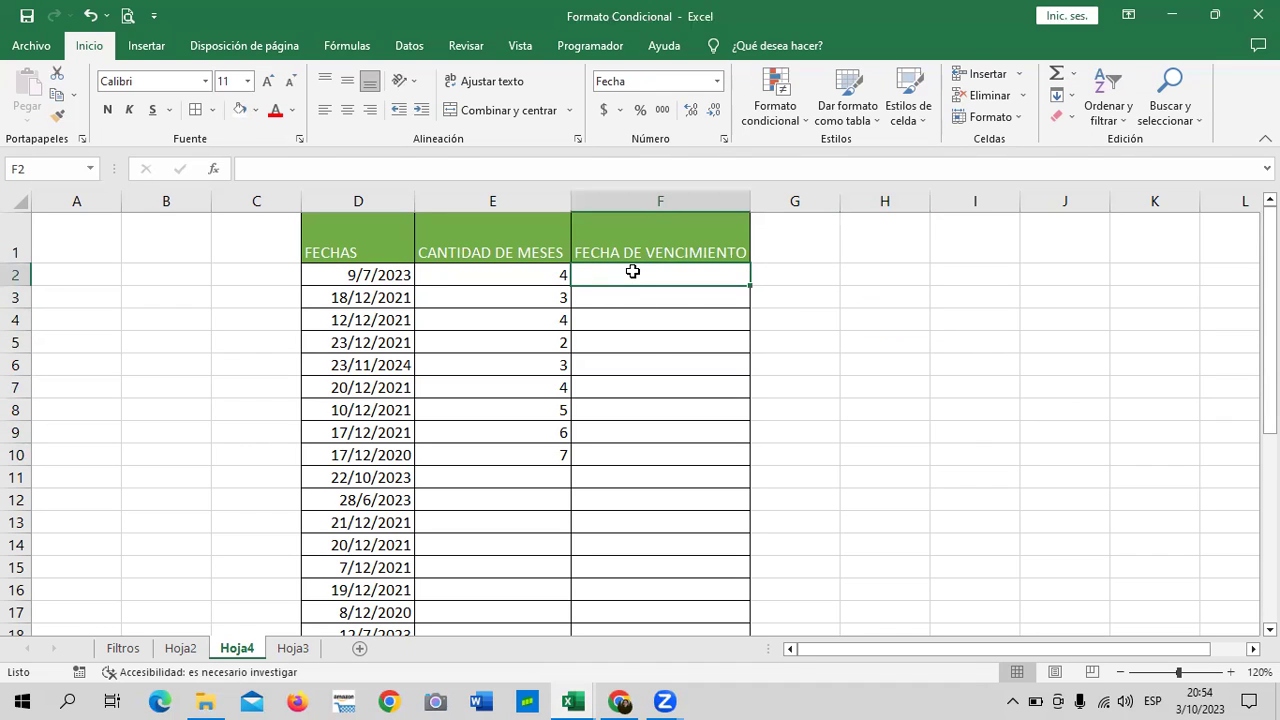
text(=)
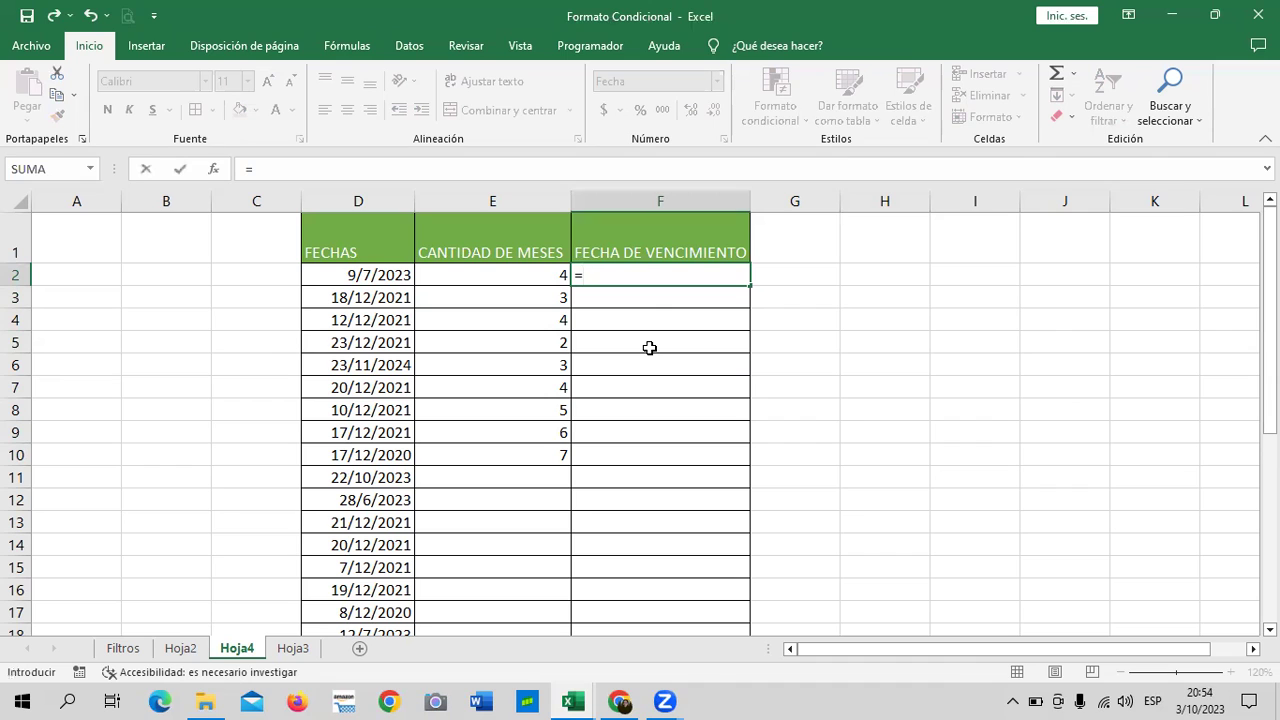
text(FECH)
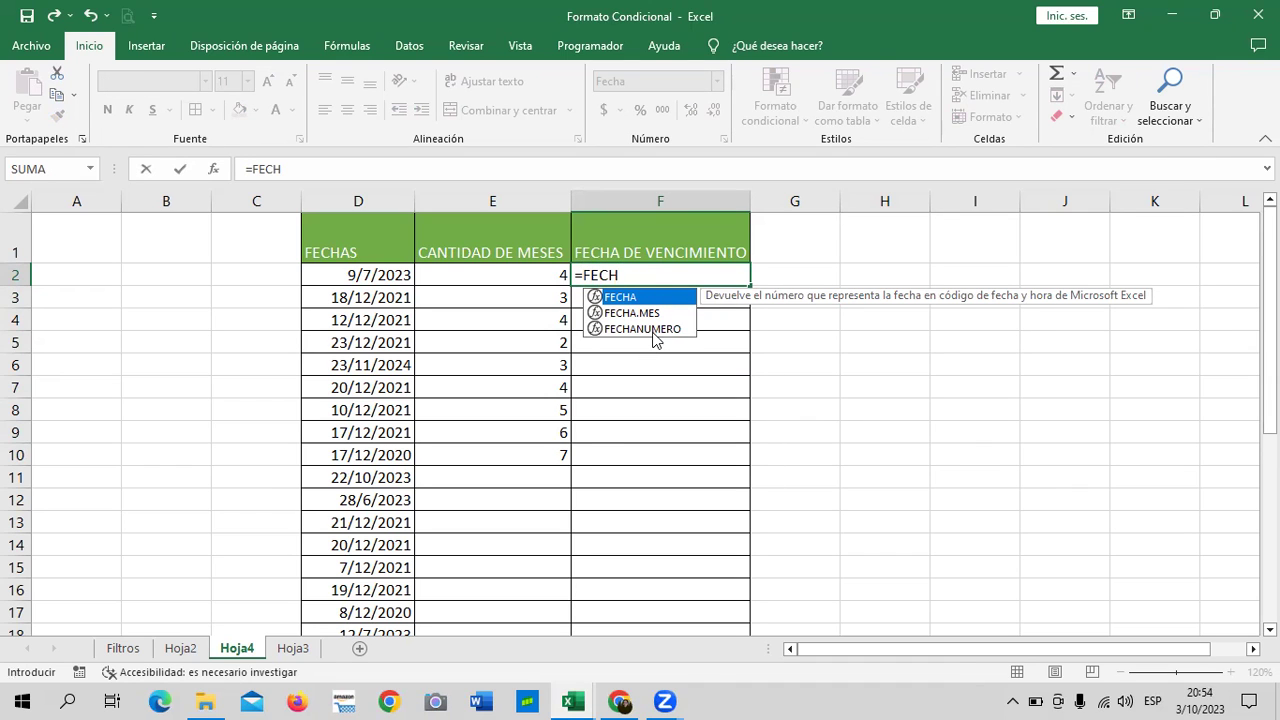
Complete F2's formula as =FECHA.MES(D2;E2) using D2 and E2, without committing it.
click(628, 314)
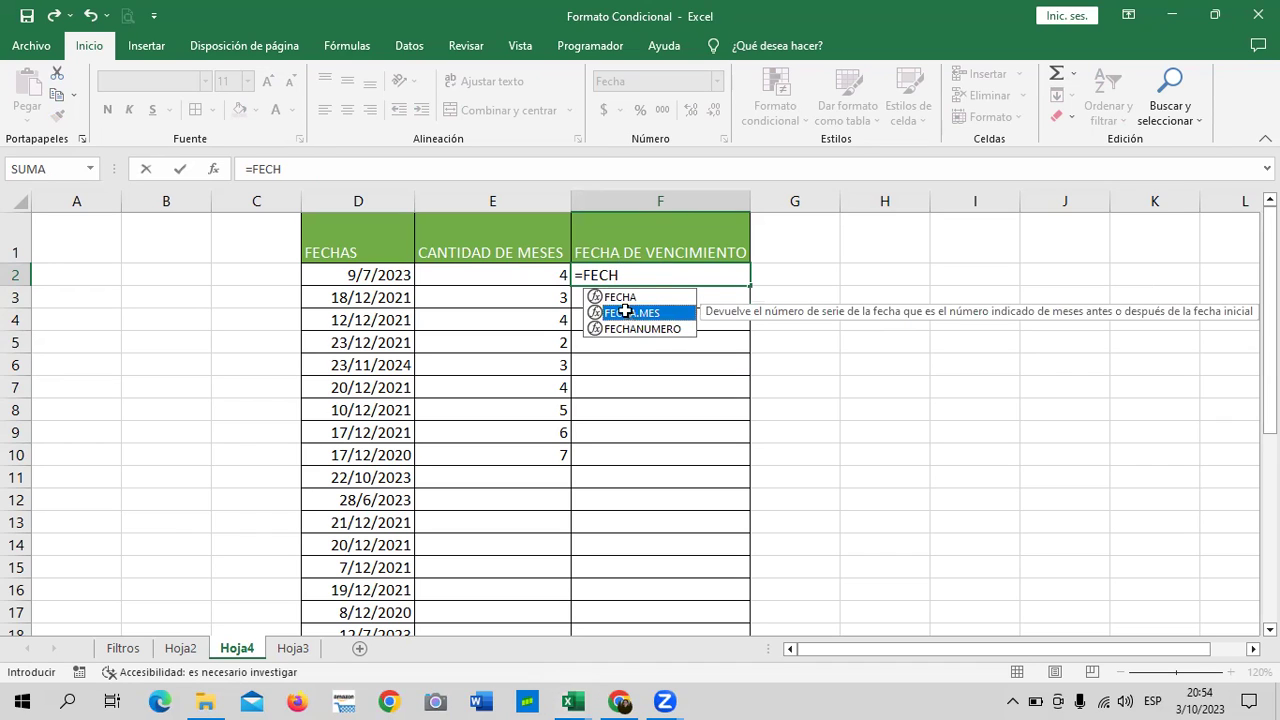
double_click(625, 313)
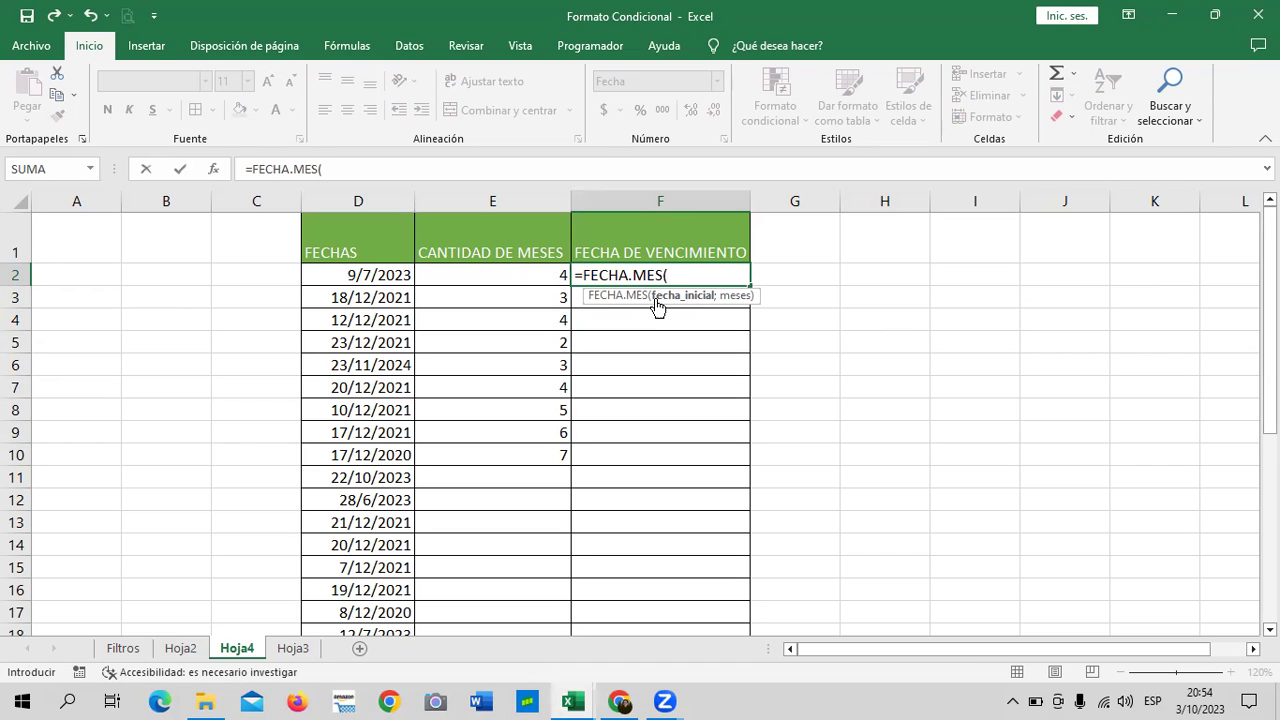
click(384, 278)
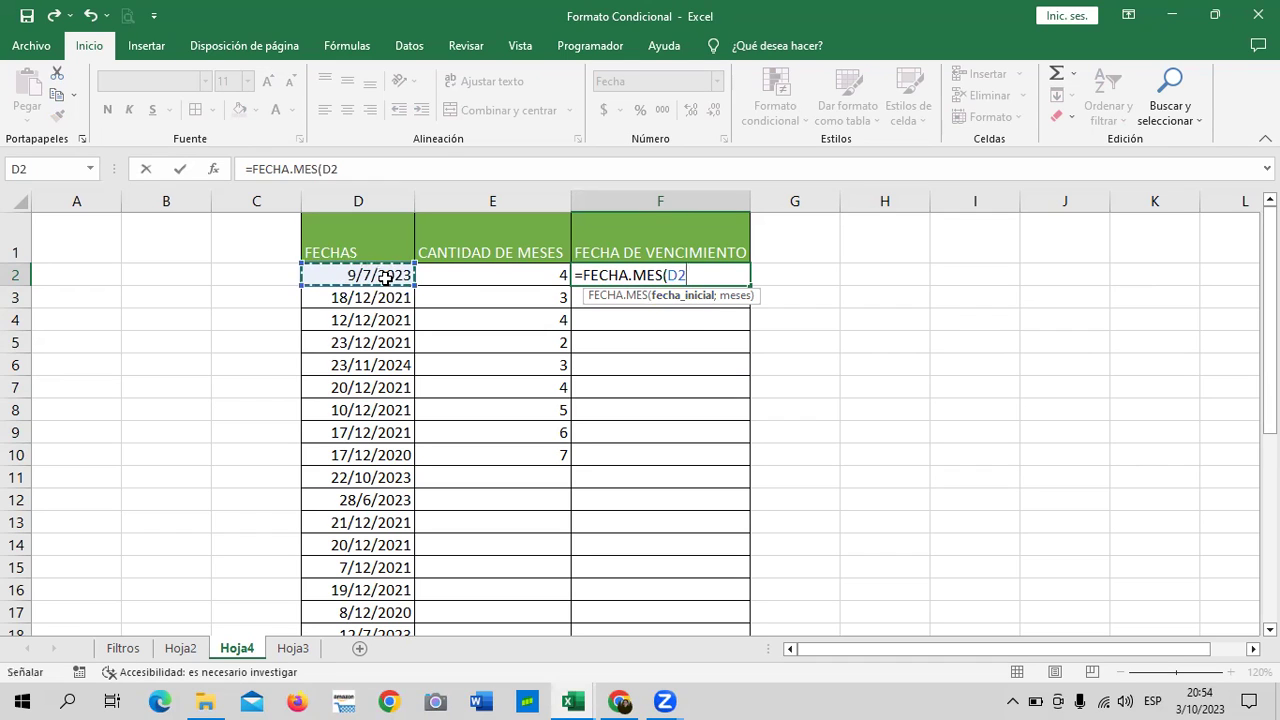
text(;)
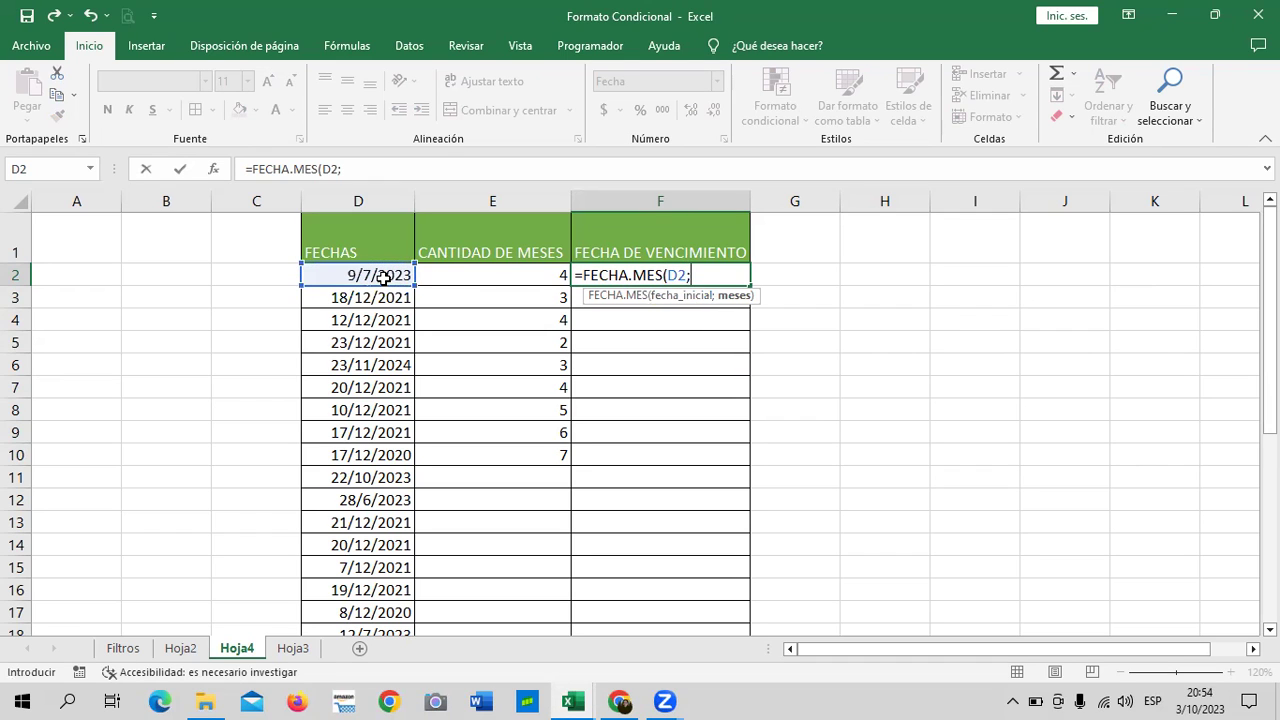
click(533, 277)
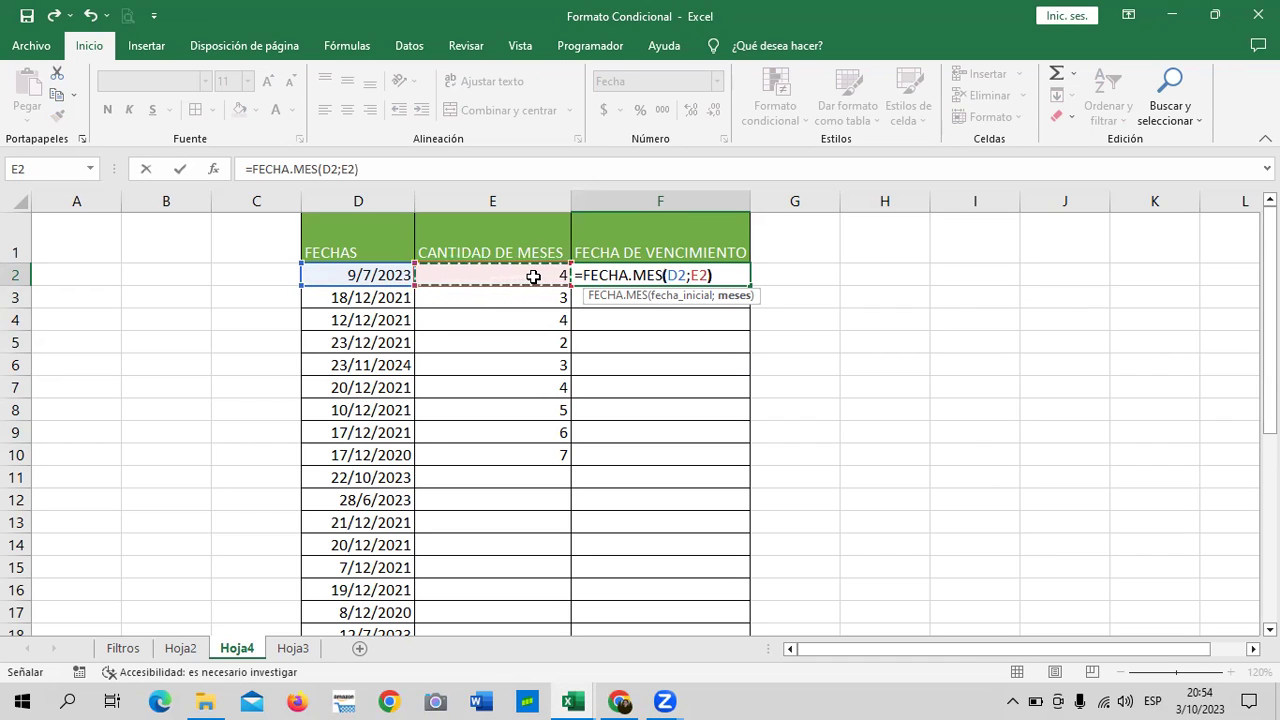
text())
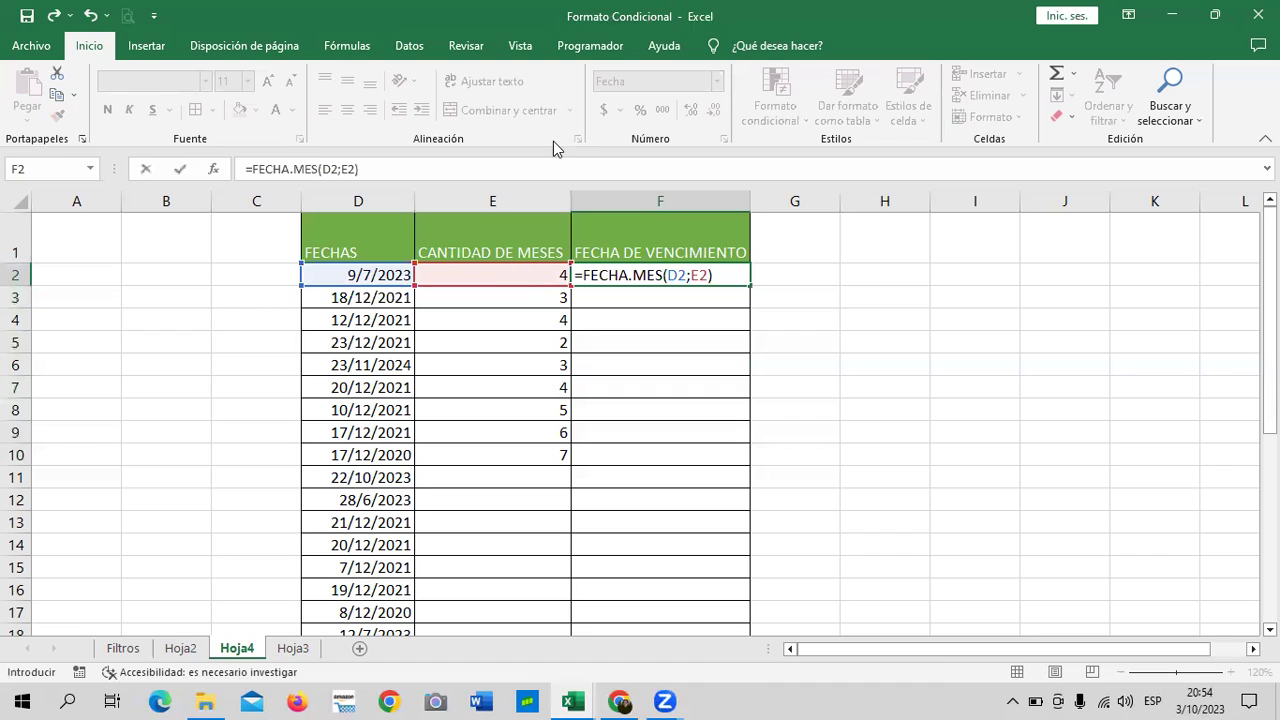
Trim F2's formula back to =FECHA.MES( for re-entering its arguments.
click(552, 171)
key(BackSpace)
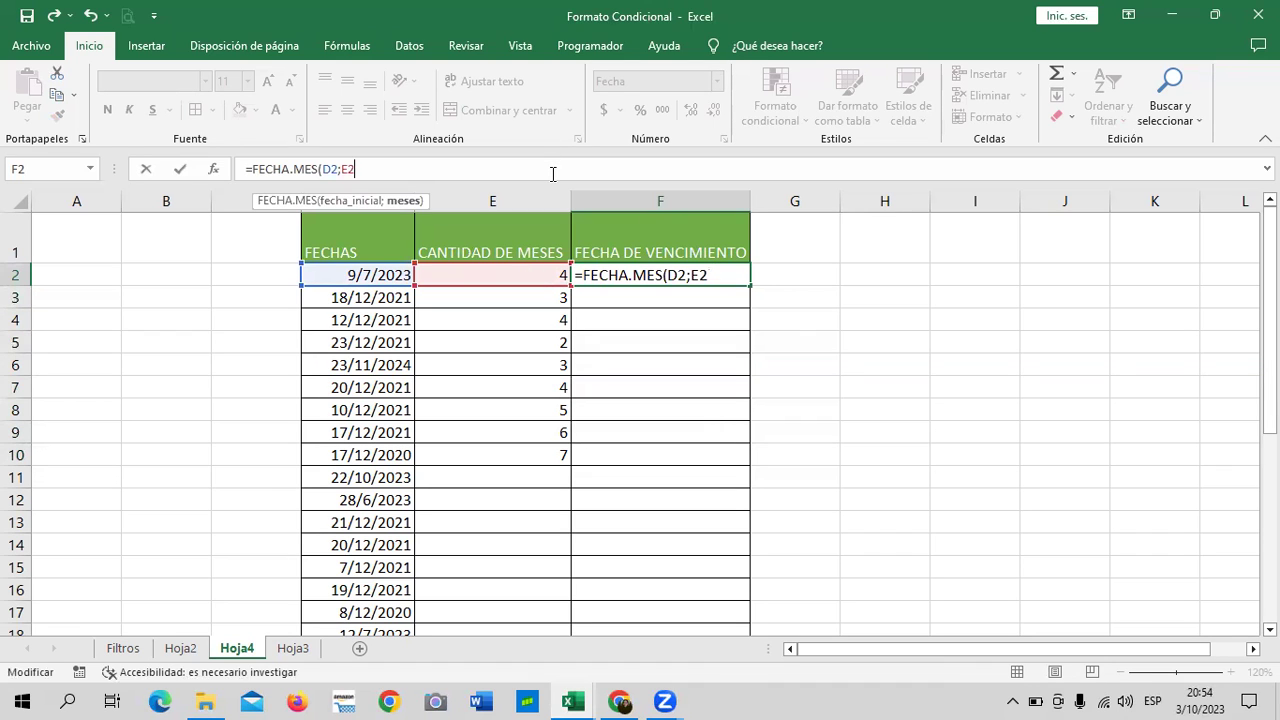
key(BackSpace)
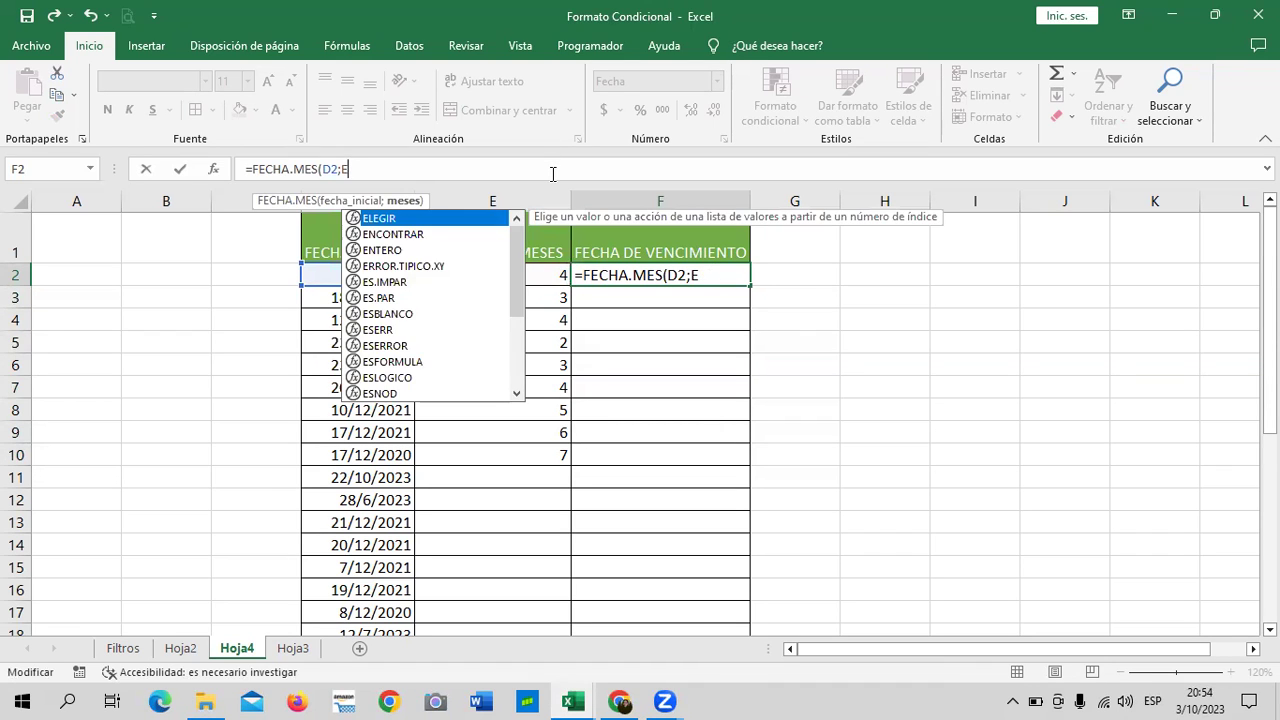
key(BackSpace)
key(BackSpace)
key(BackSpace)
key(BackSpace)
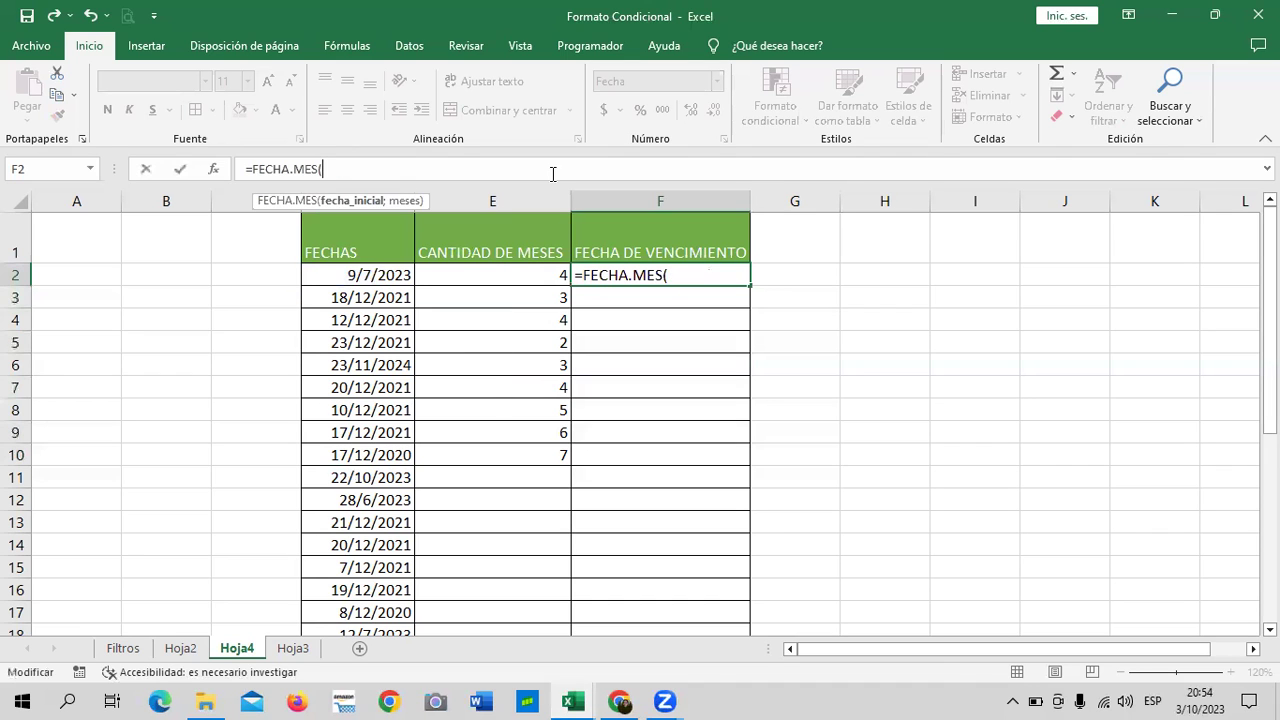
key(BackSpace)
key(BackSpace)
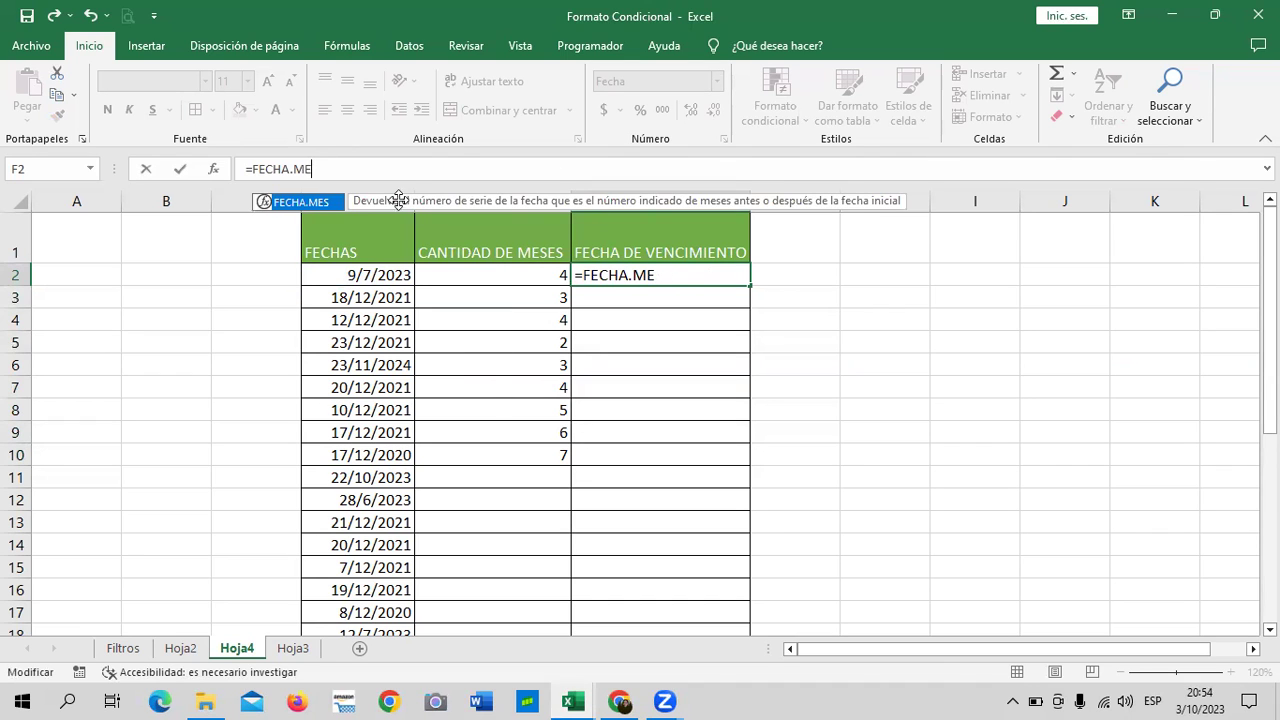
double_click(328, 203)
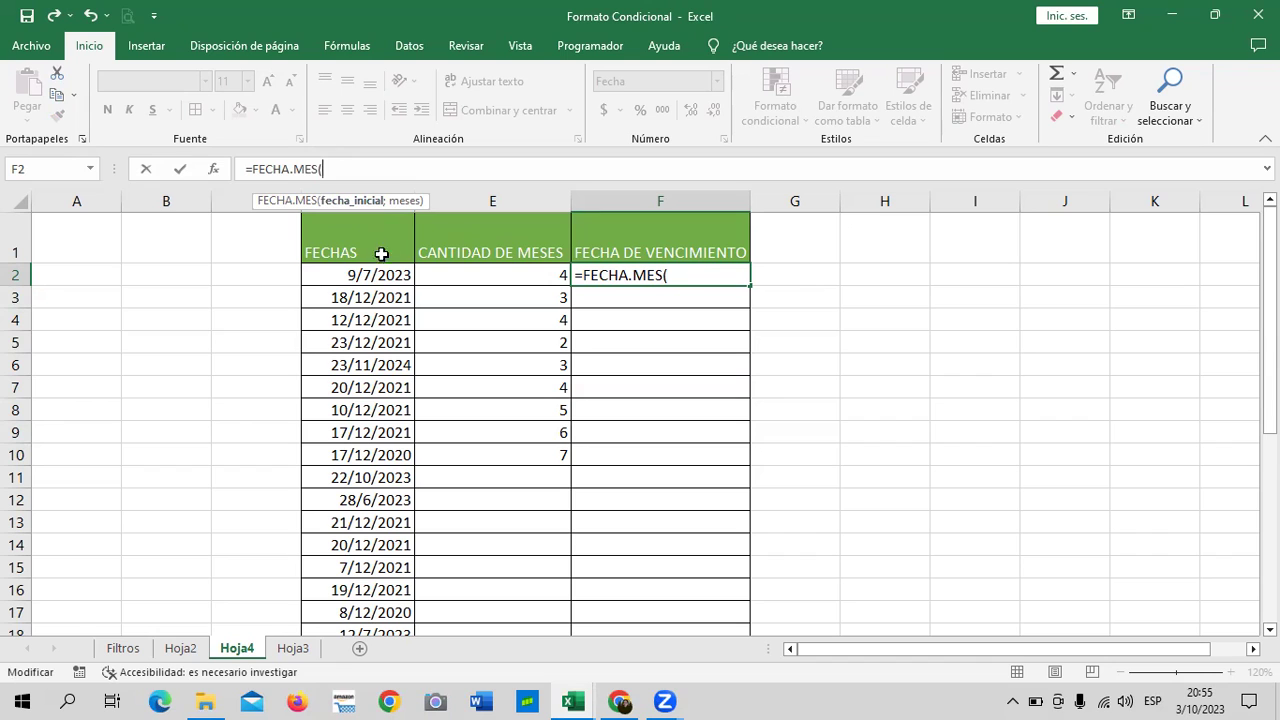
Re-enter D2 and E2 as arguments and commit =FECHA.MES(D2;E2), showing 9/11/2023.
click(364, 281)
text(;)
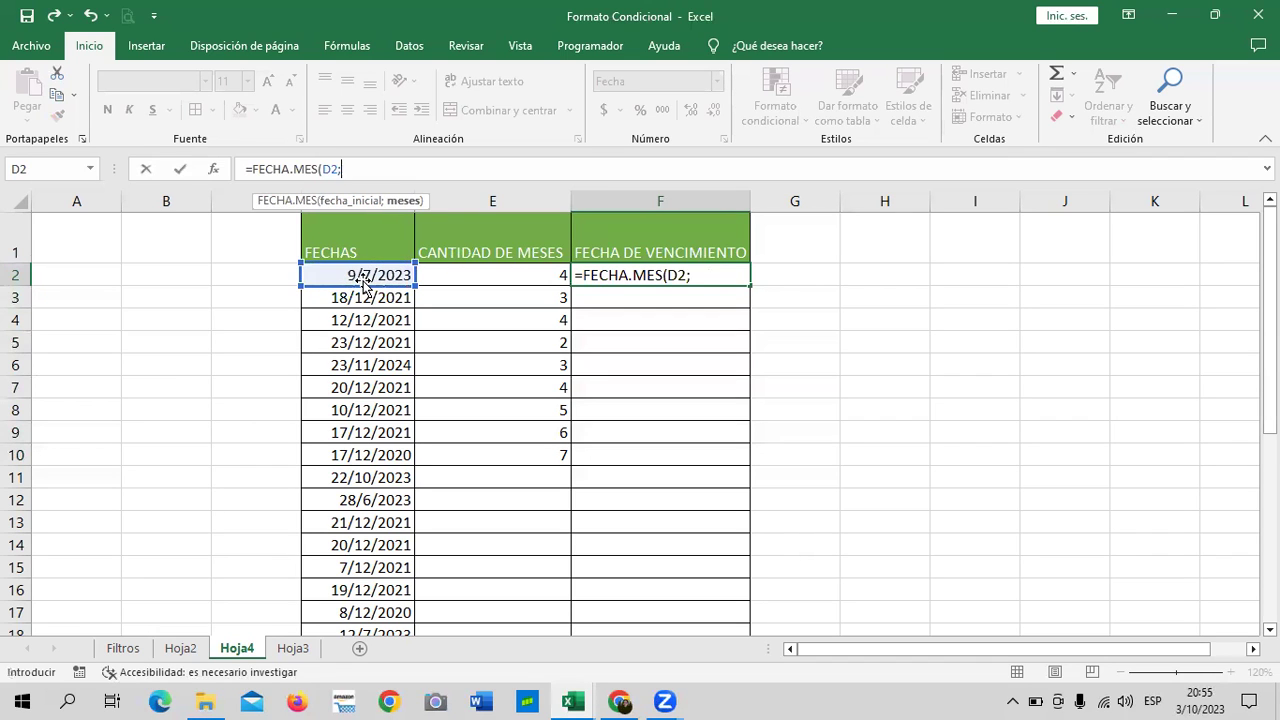
click(361, 205)
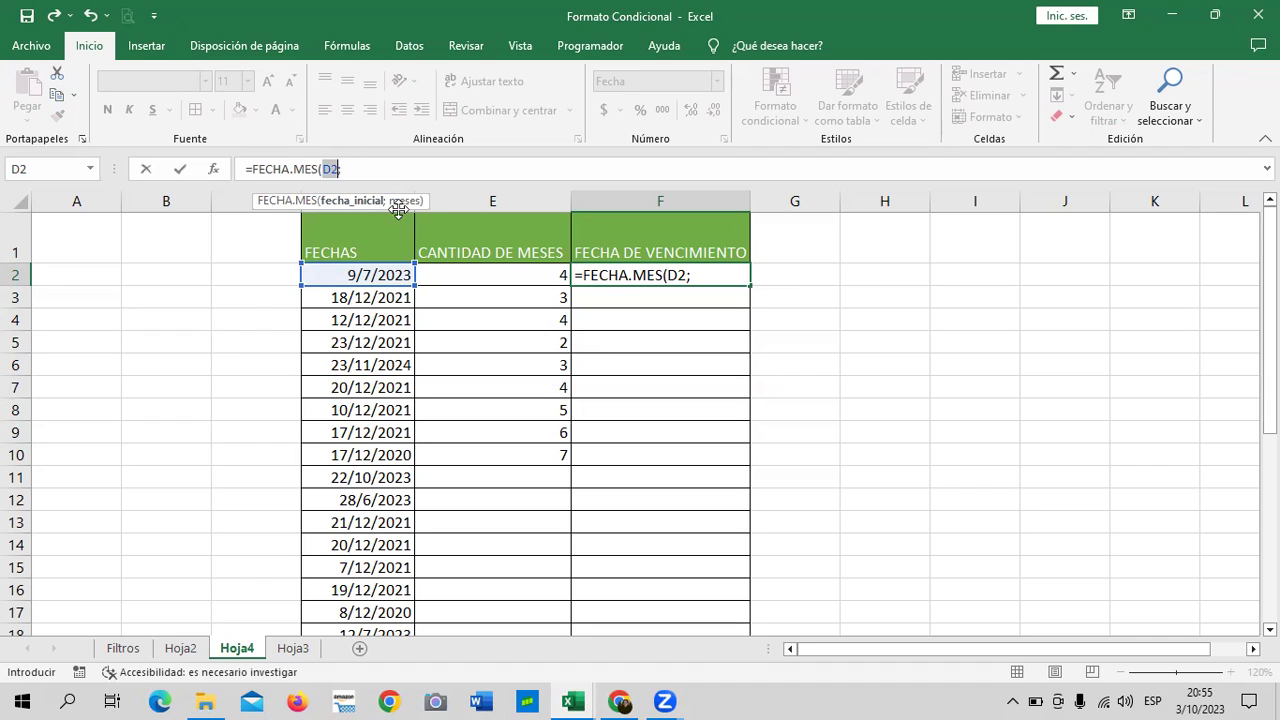
click(402, 202)
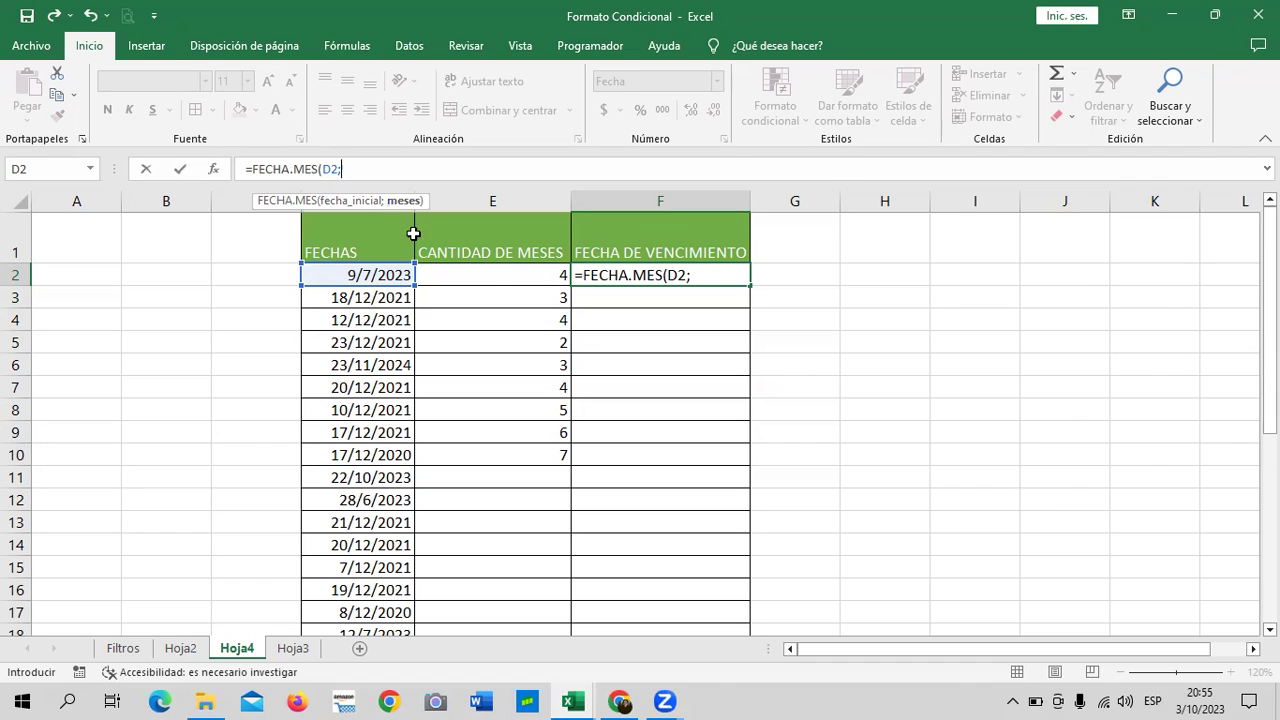
click(505, 275)
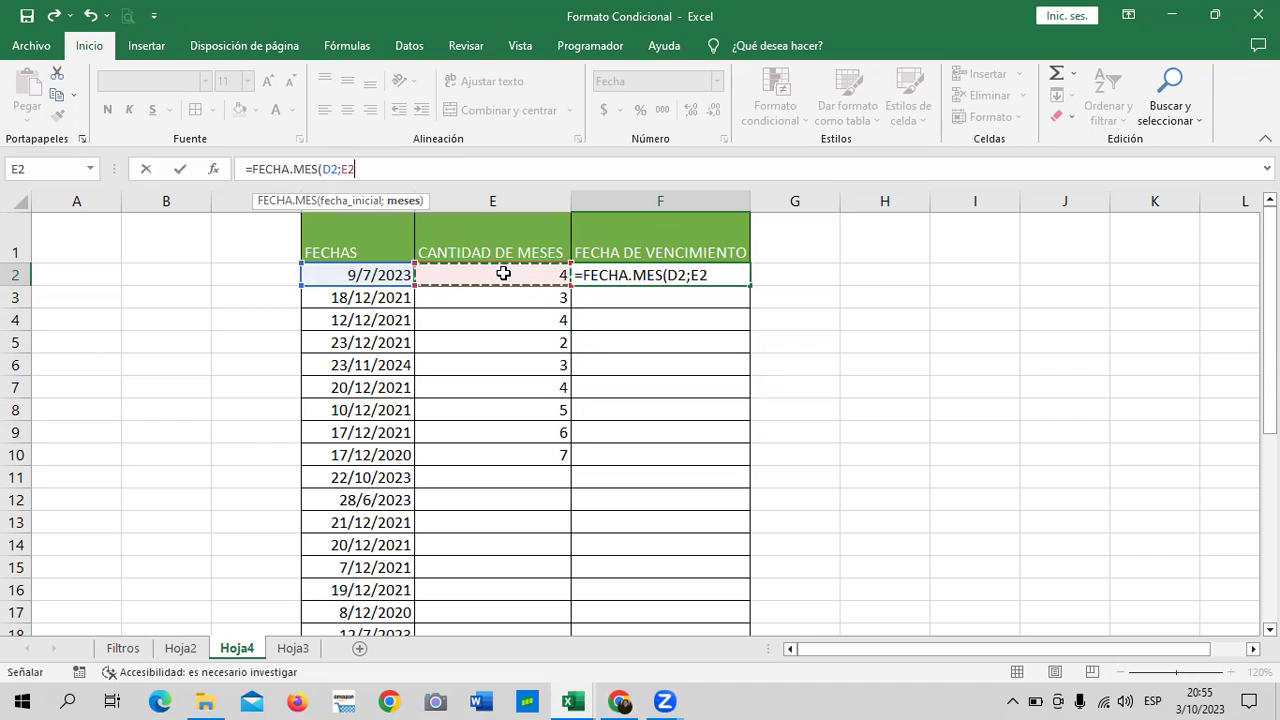
text())
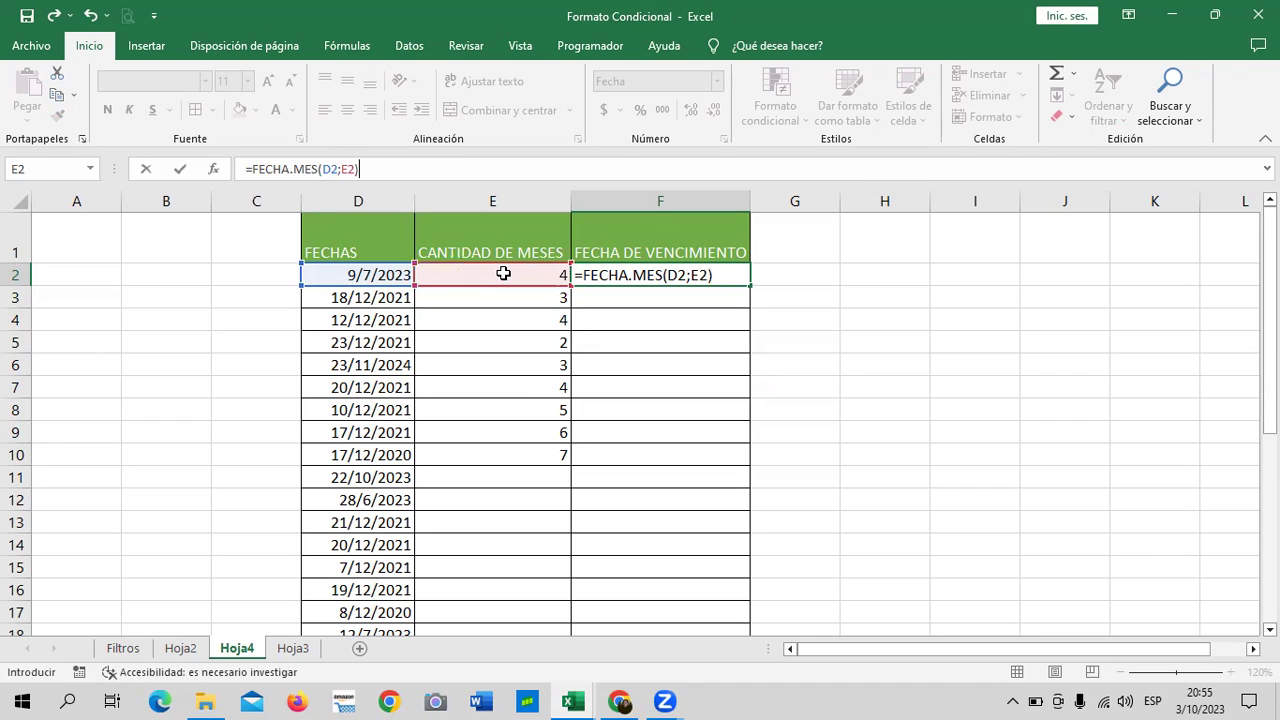
key(Return)
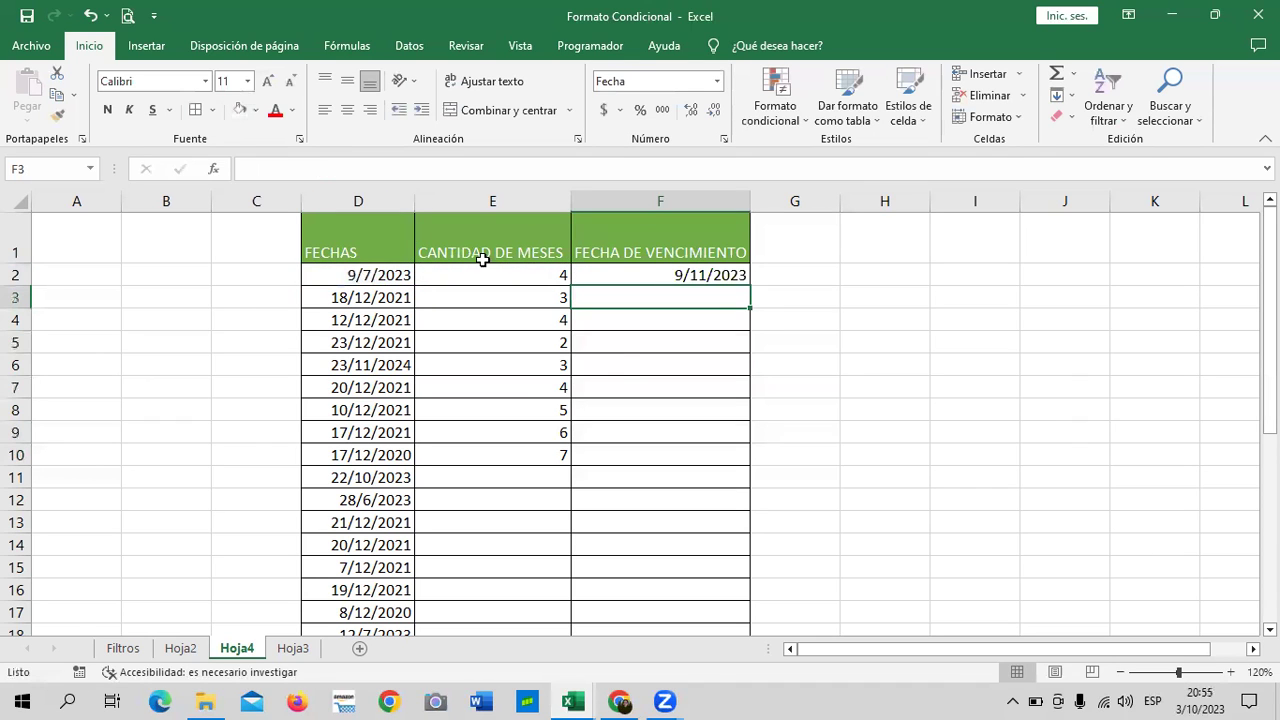
drag(674, 274, 652, 456)
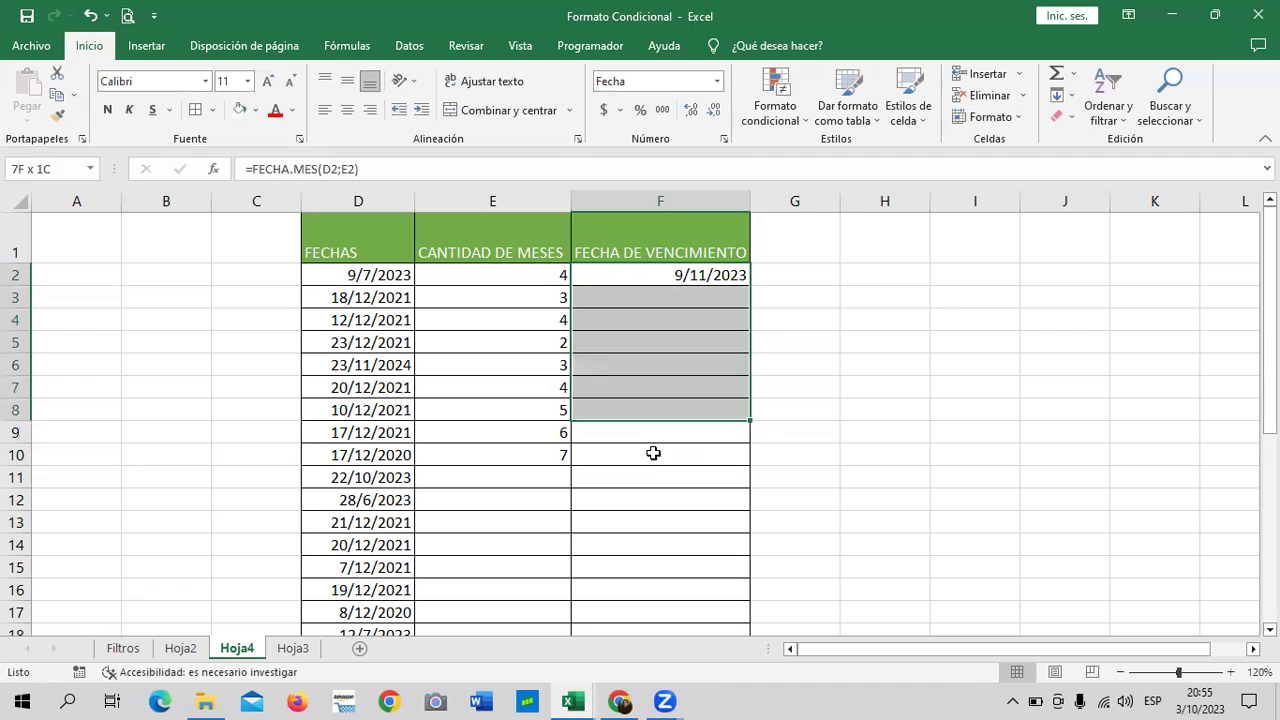
click(717, 82)
click(710, 124)
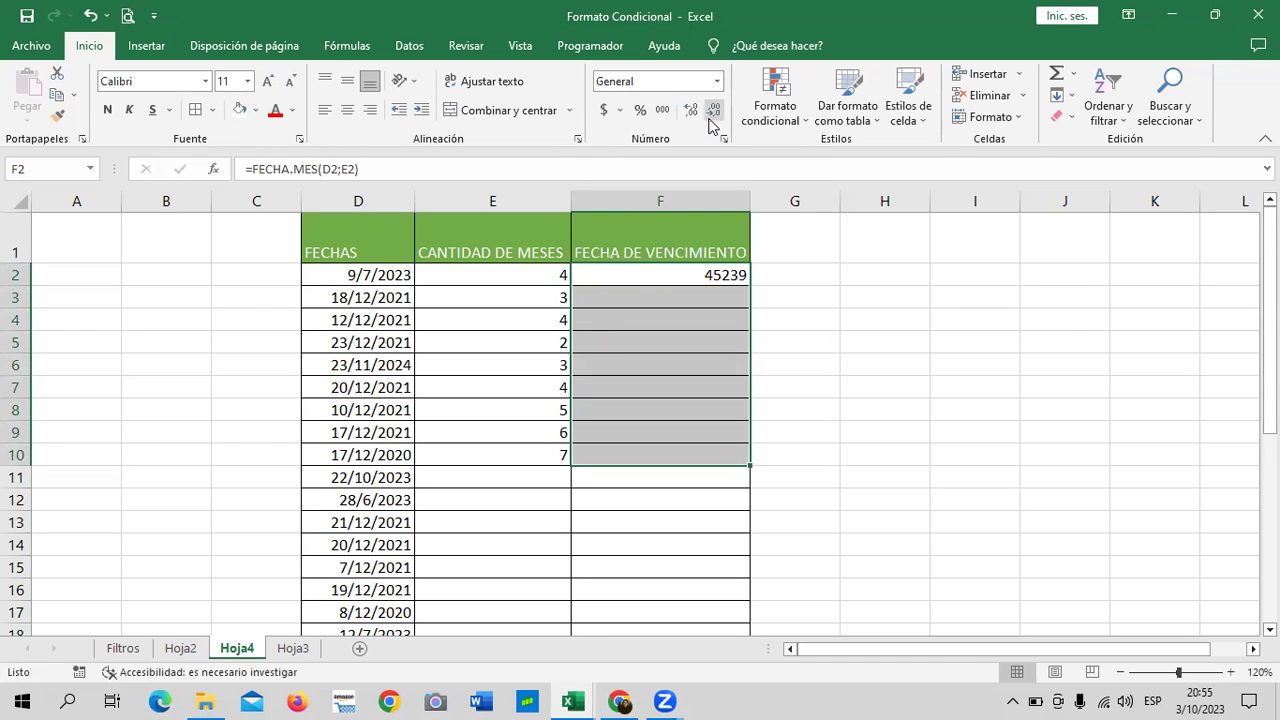
click(858, 276)
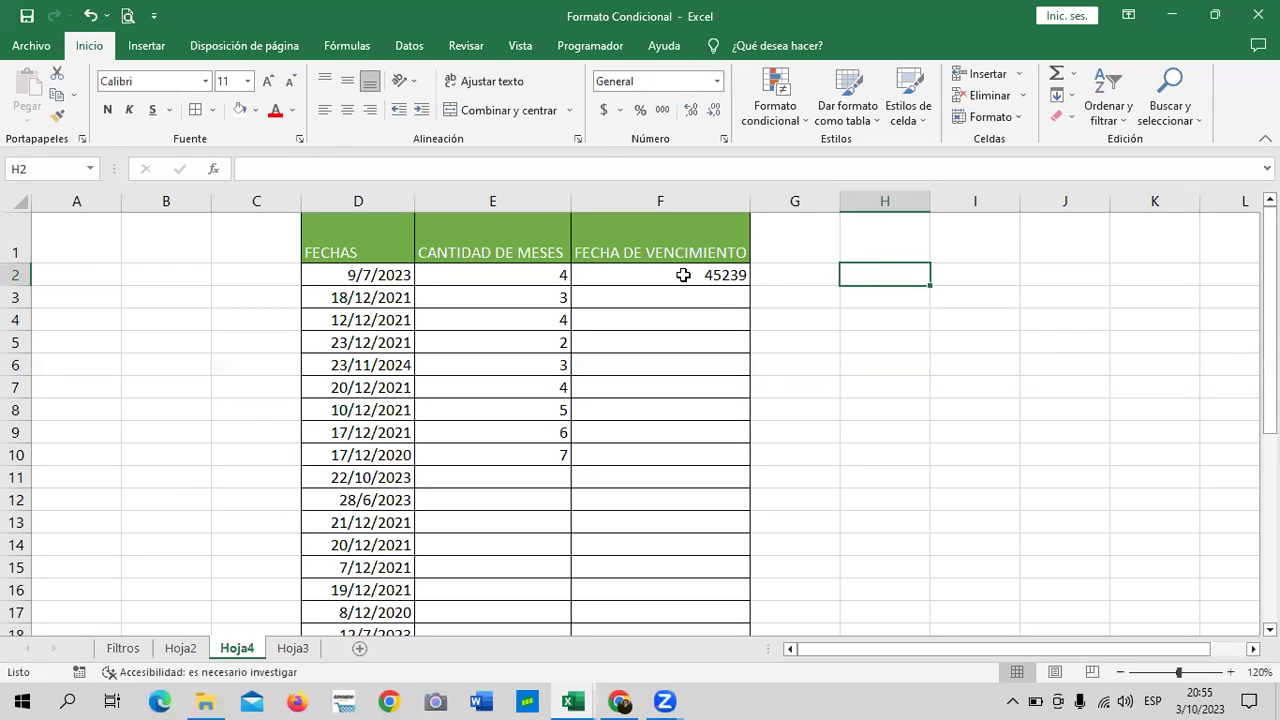
click(943, 361)
mouse_move(660, 270)
mouse_down()
mouse_move(650, 488)
mouse_move(651, 457)
mouse_up()
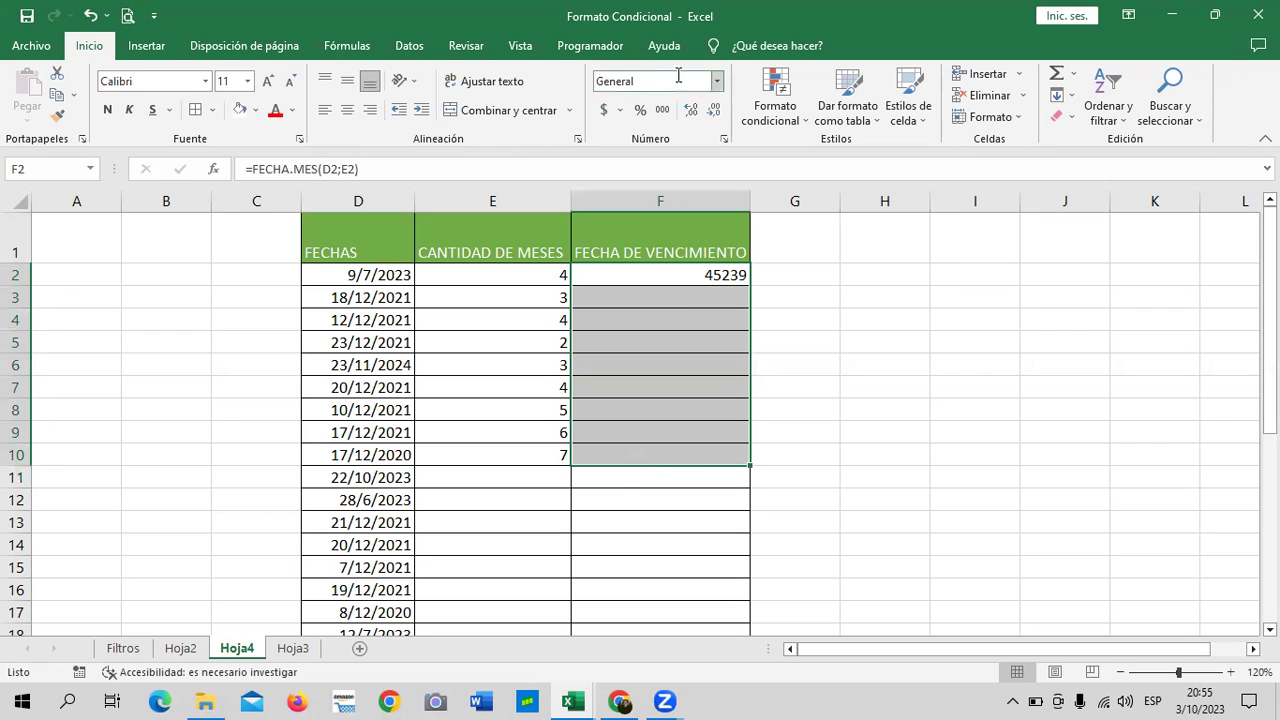
click(717, 81)
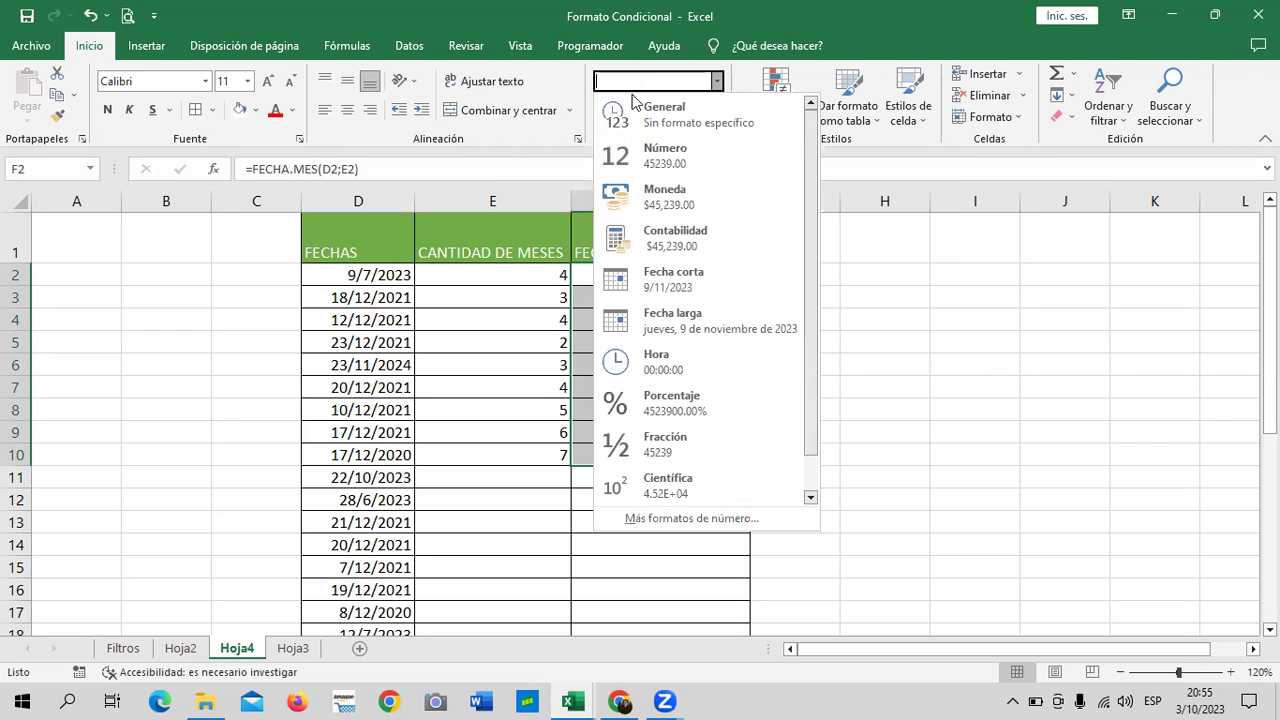
click(741, 288)
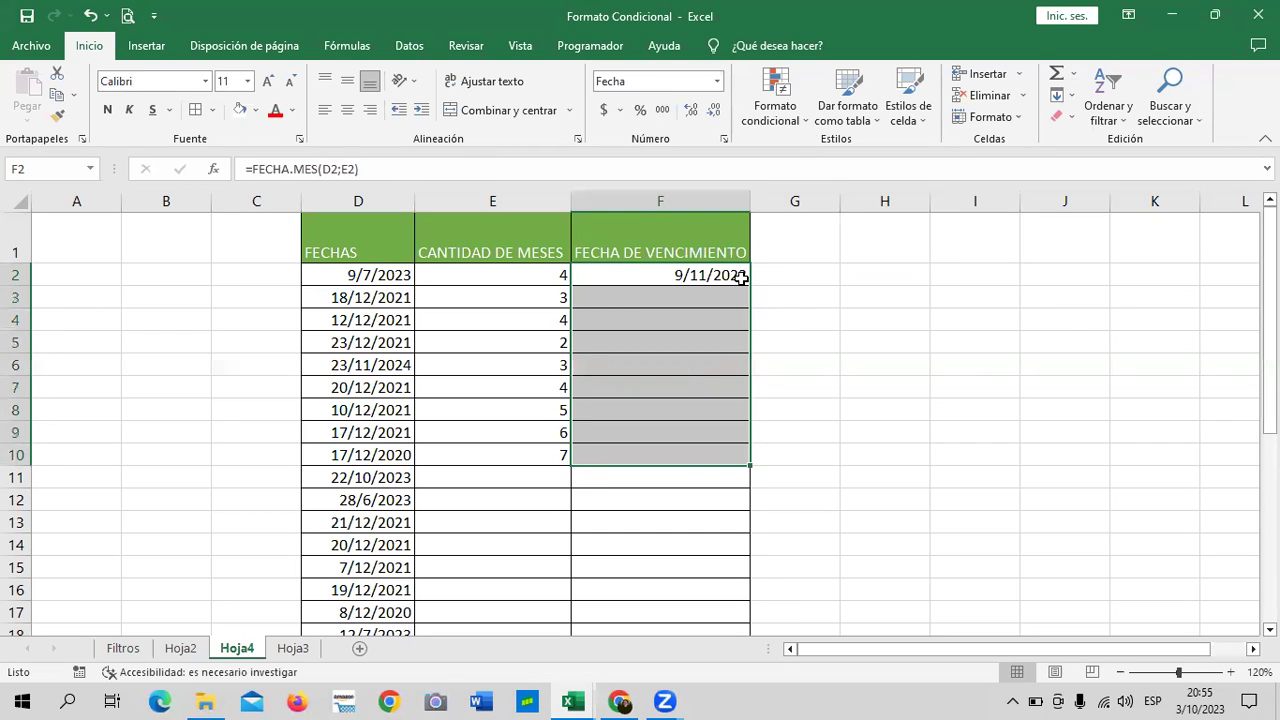
click(848, 317)
click(726, 275)
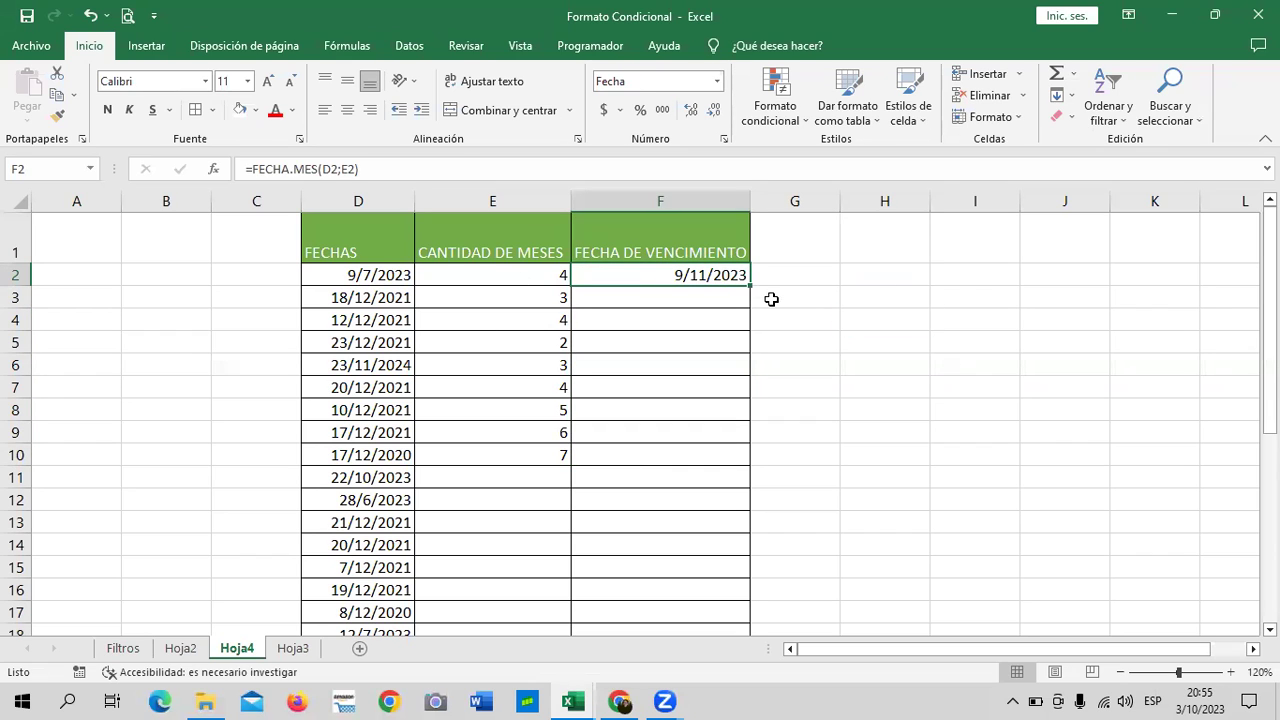
Fill the FECHA.MES formula from F2 down to F10, then select F2:F33.
mouse_move(750, 287)
mouse_down()
mouse_move(739, 468)
mouse_move(750, 455)
mouse_up()
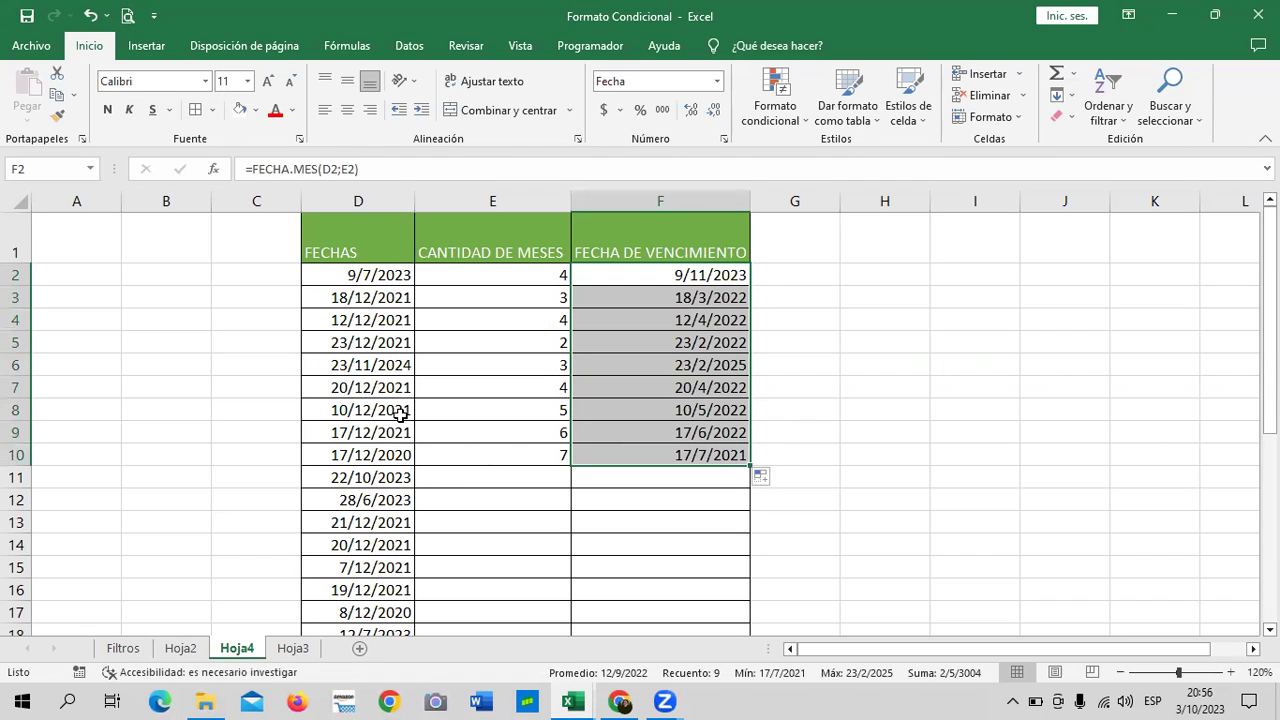
click(1009, 361)
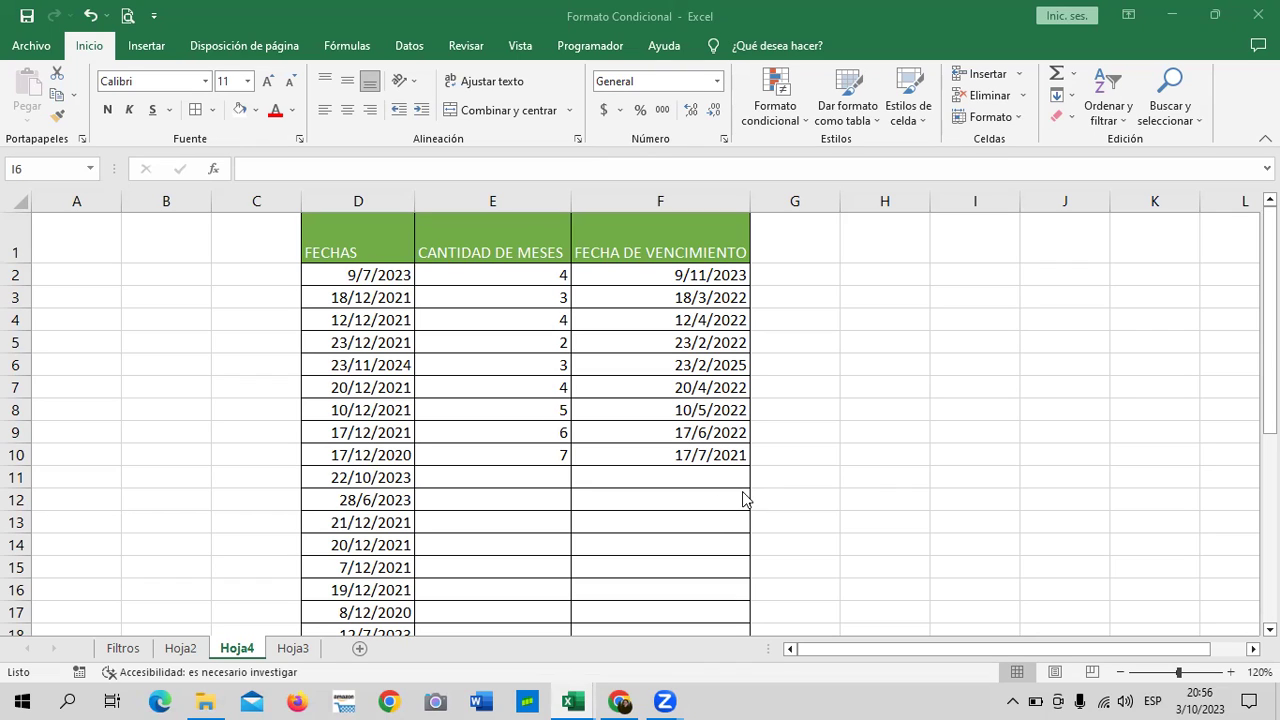
scroll(567, 479, down, 3)
scroll(567, 479, up, 3)
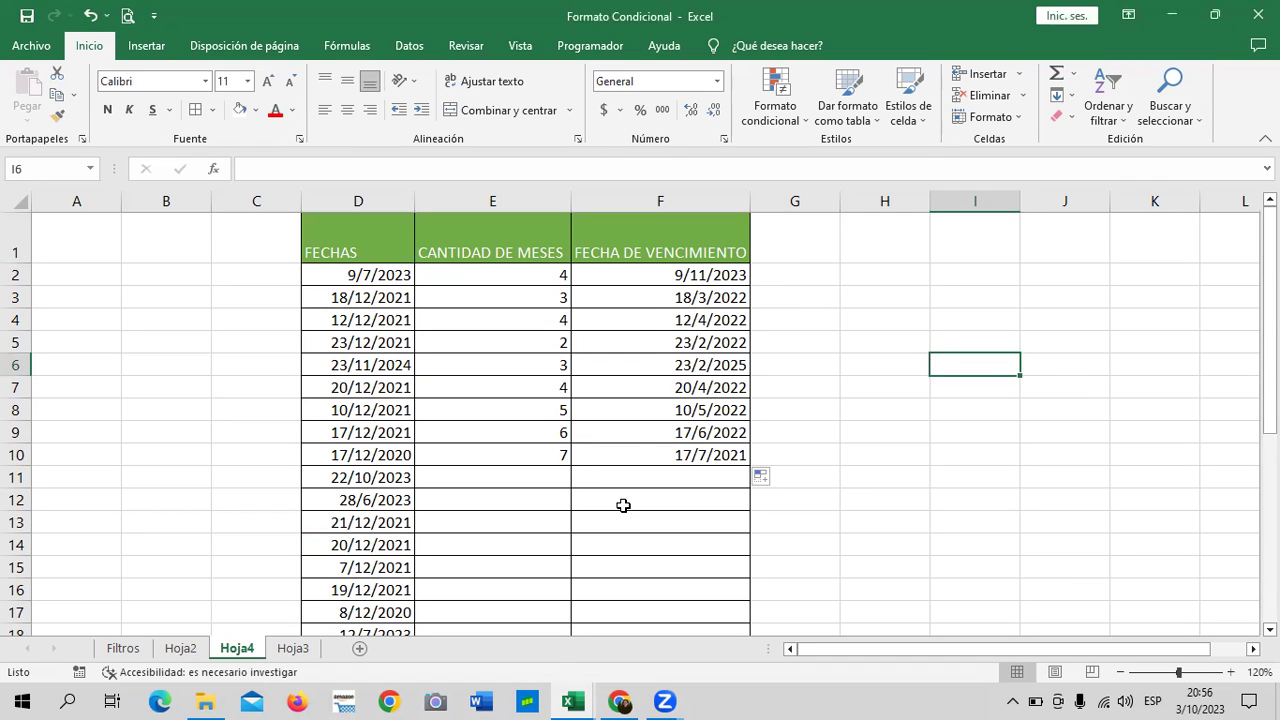
click(662, 280)
drag(662, 276, 687, 588)
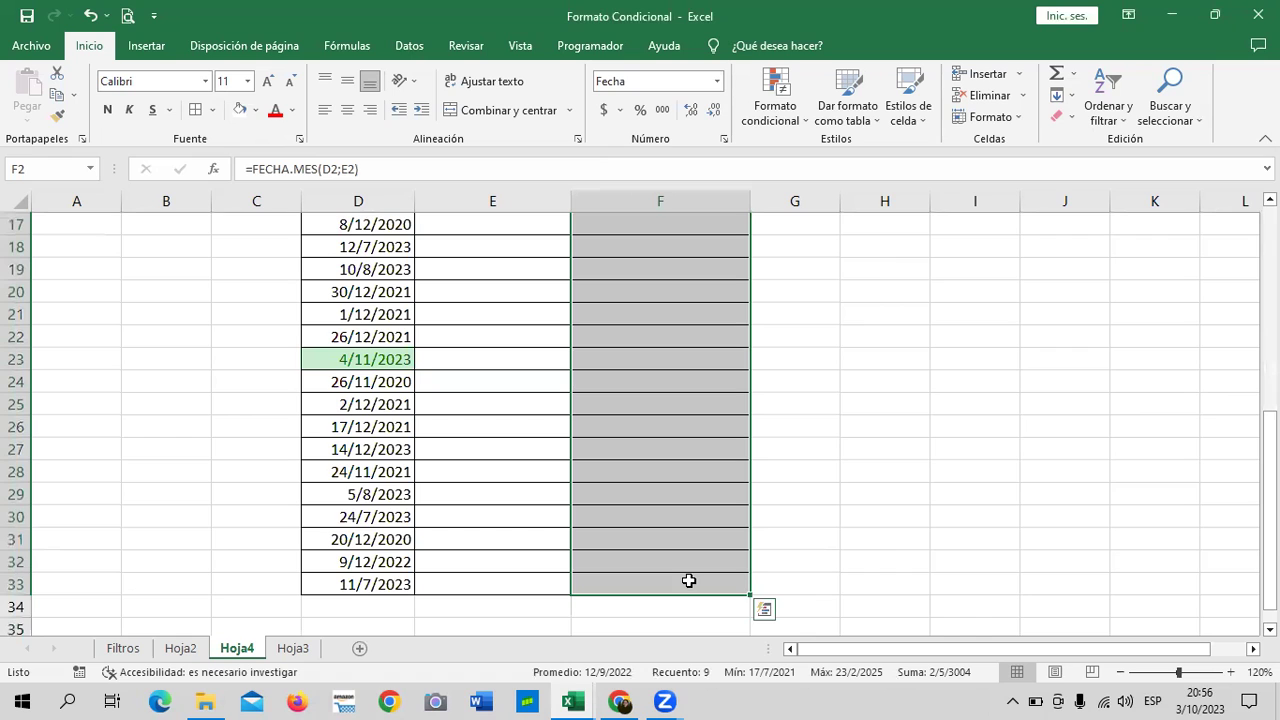
scroll(749, 502, up, 4)
scroll(749, 502, up, 2)
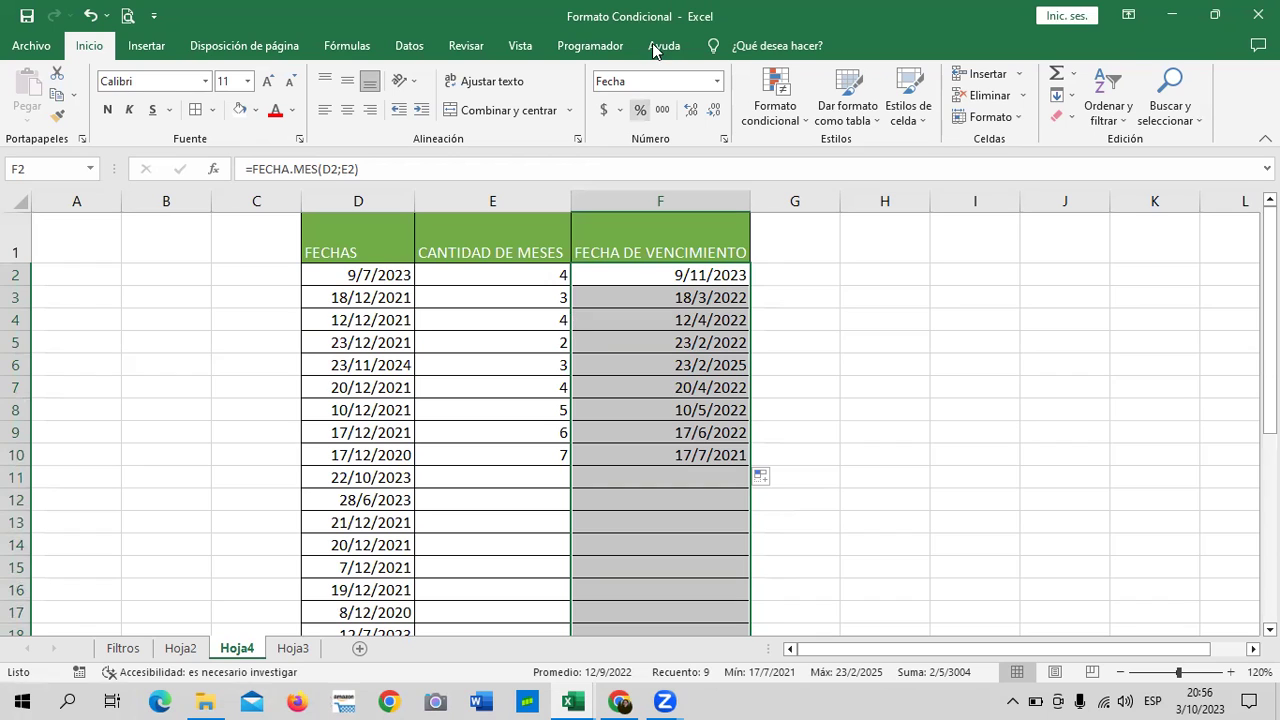
Create a Nueva regla with the X/!/check Conjuntos de iconos set and check Tipo Fórmula.
click(806, 122)
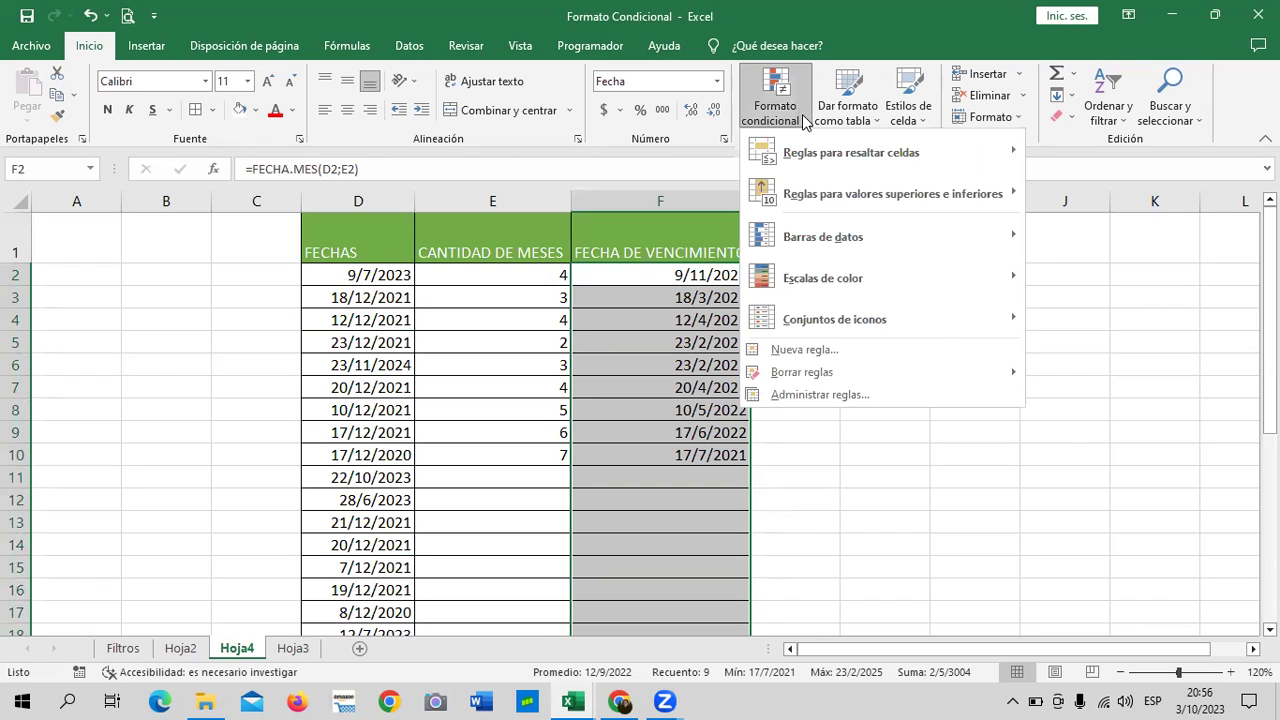
click(860, 350)
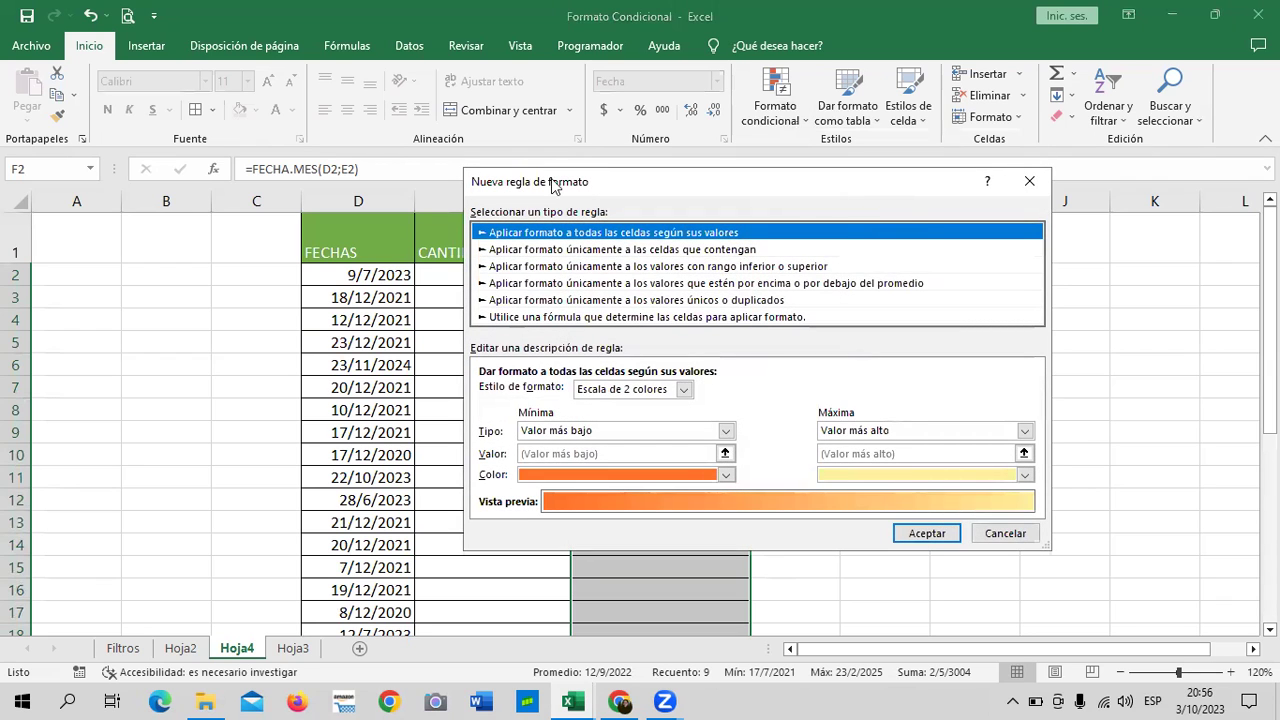
drag(551, 182, 353, 165)
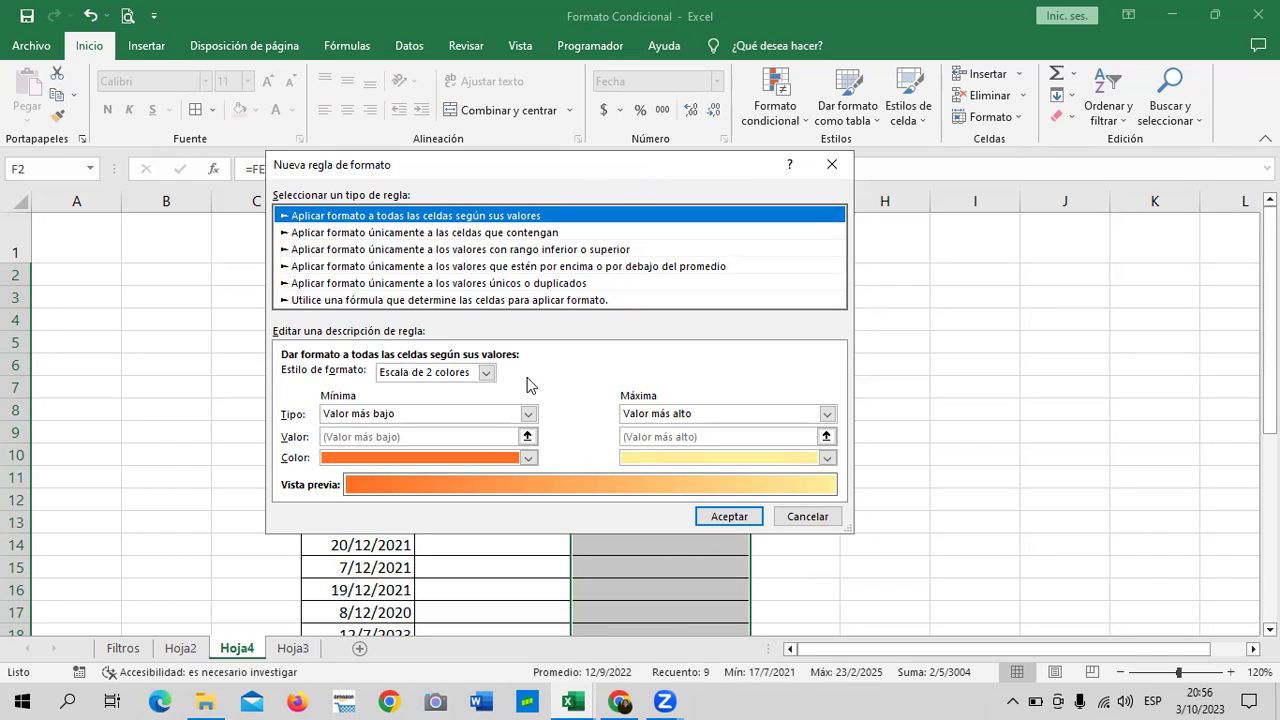
click(486, 372)
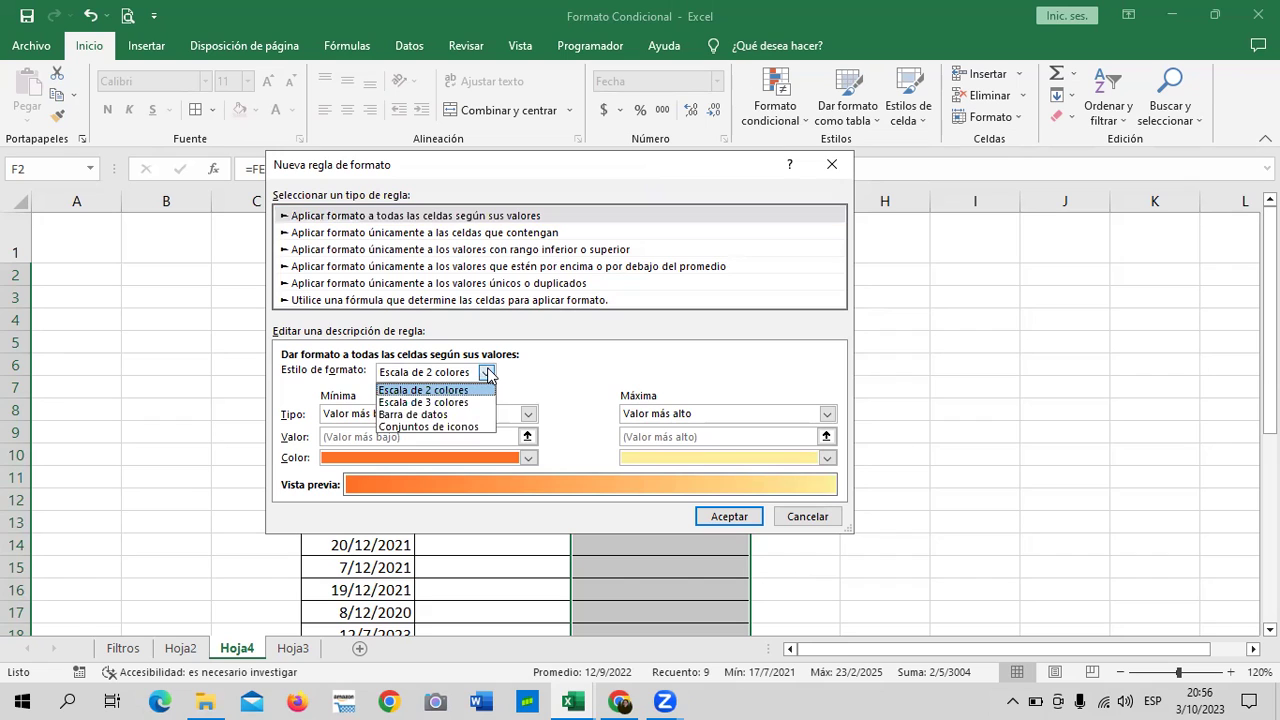
click(457, 426)
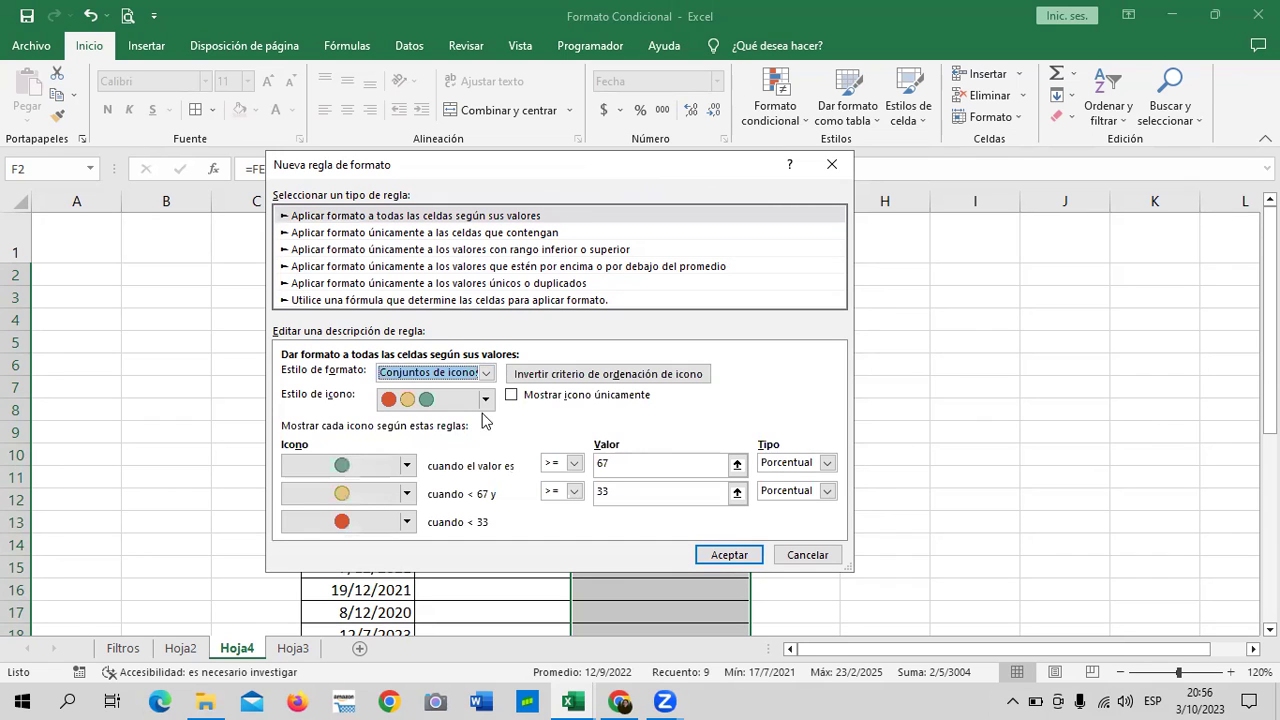
click(486, 400)
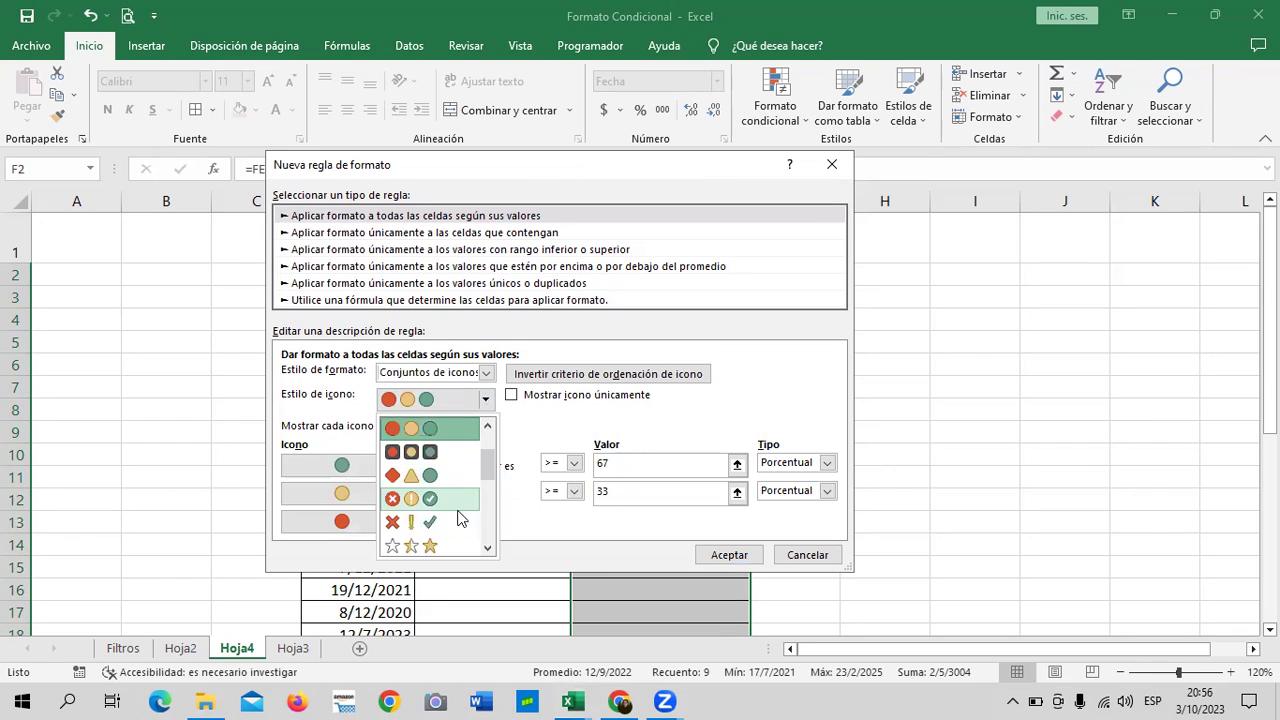
click(435, 524)
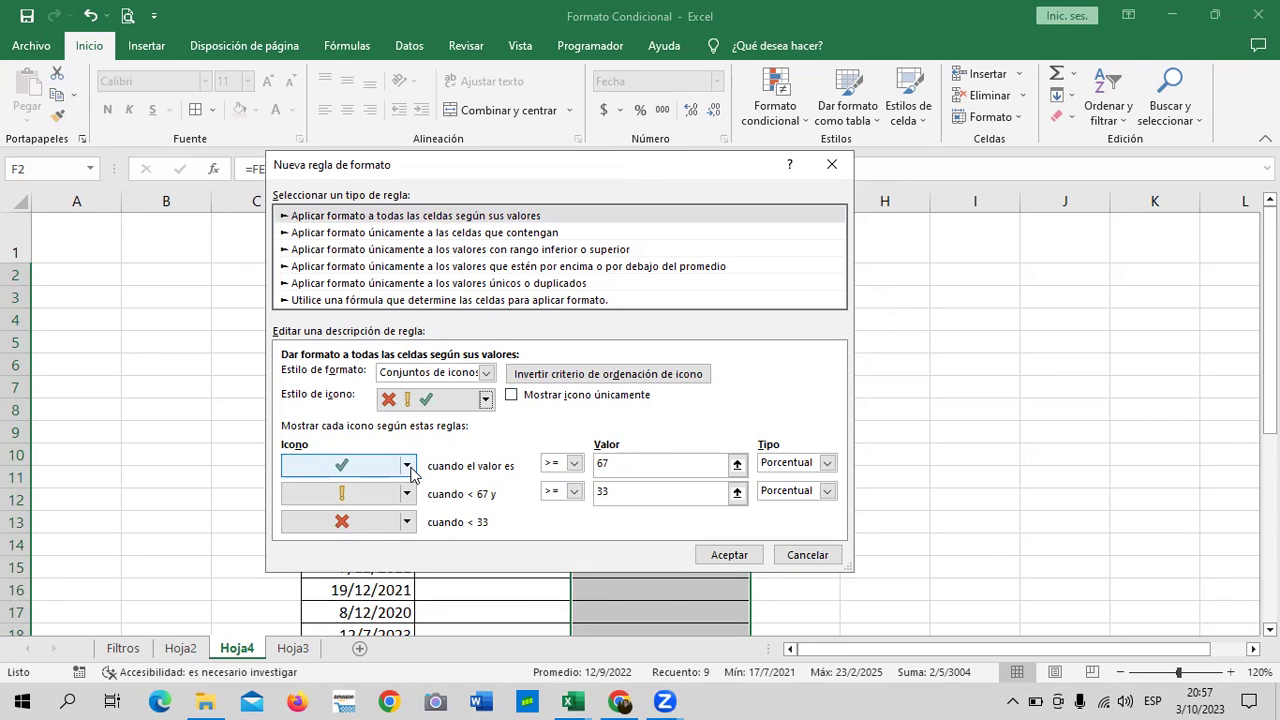
click(827, 463)
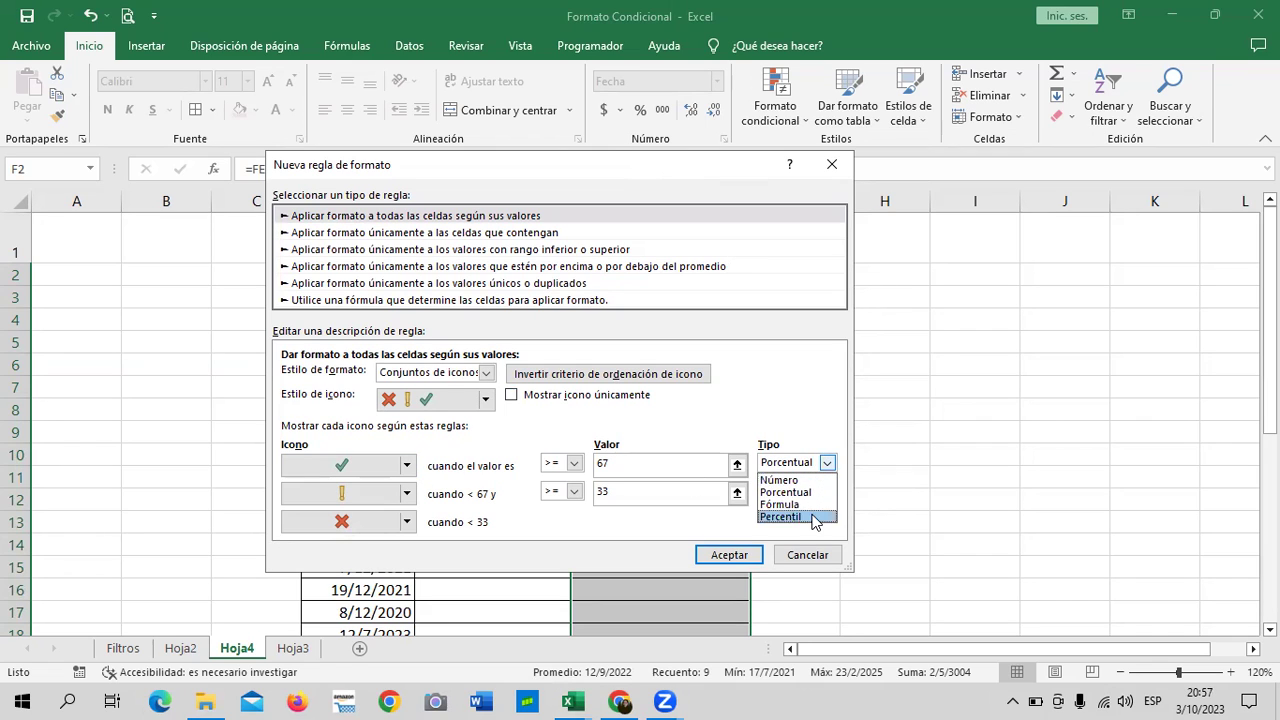
click(818, 504)
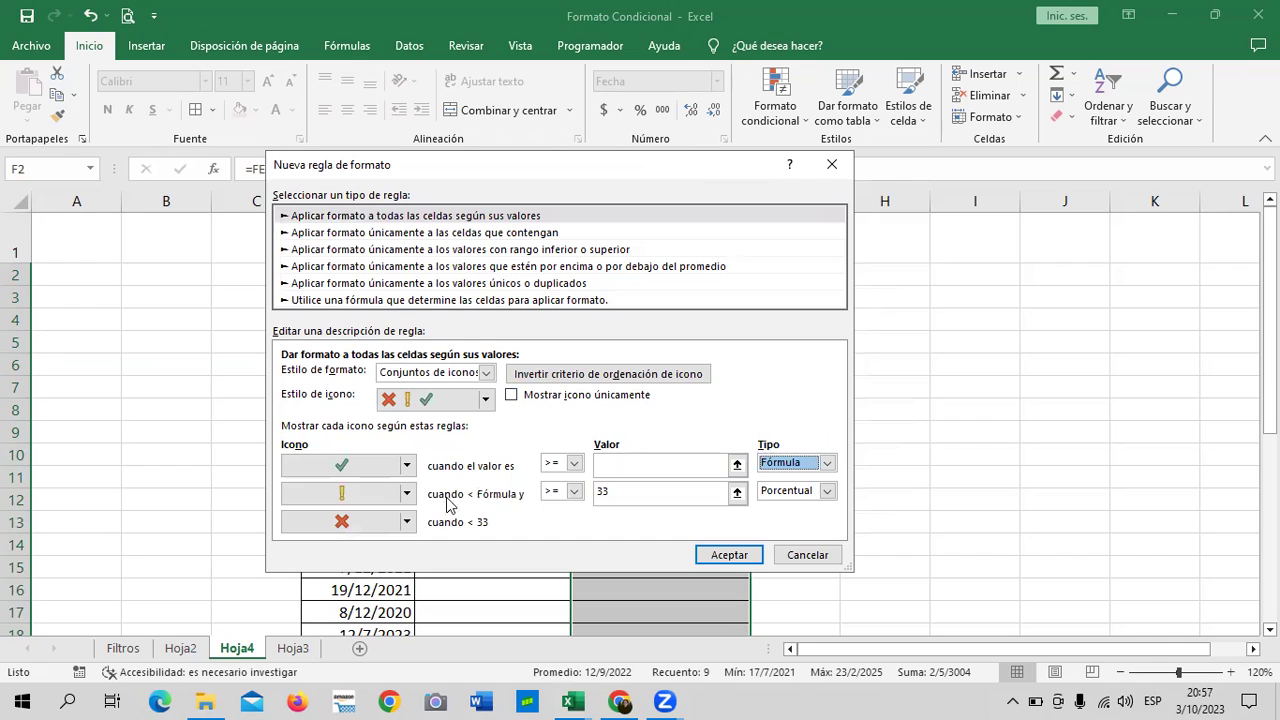
Set the check icon's threshold to a HOY()-based formula offset by 30 days.
click(659, 468)
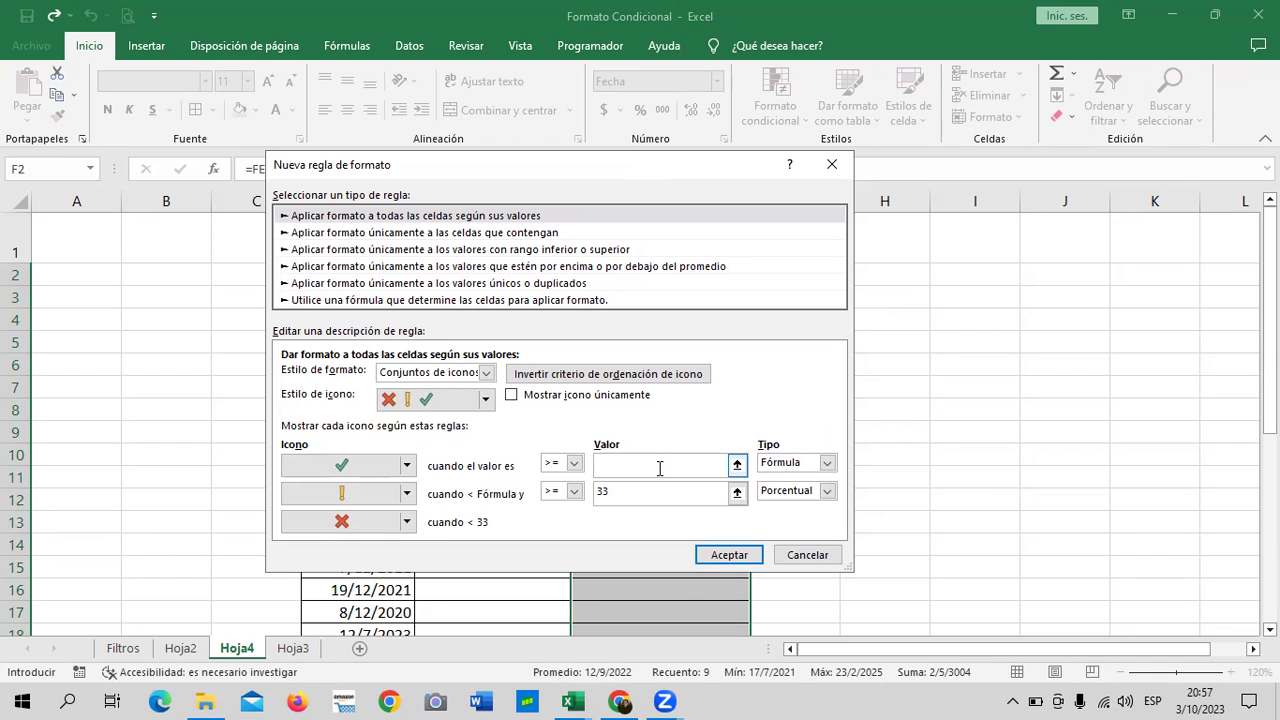
text(=)
text(HOY)
text(()
text())
text(-)
text(3)
text(0)
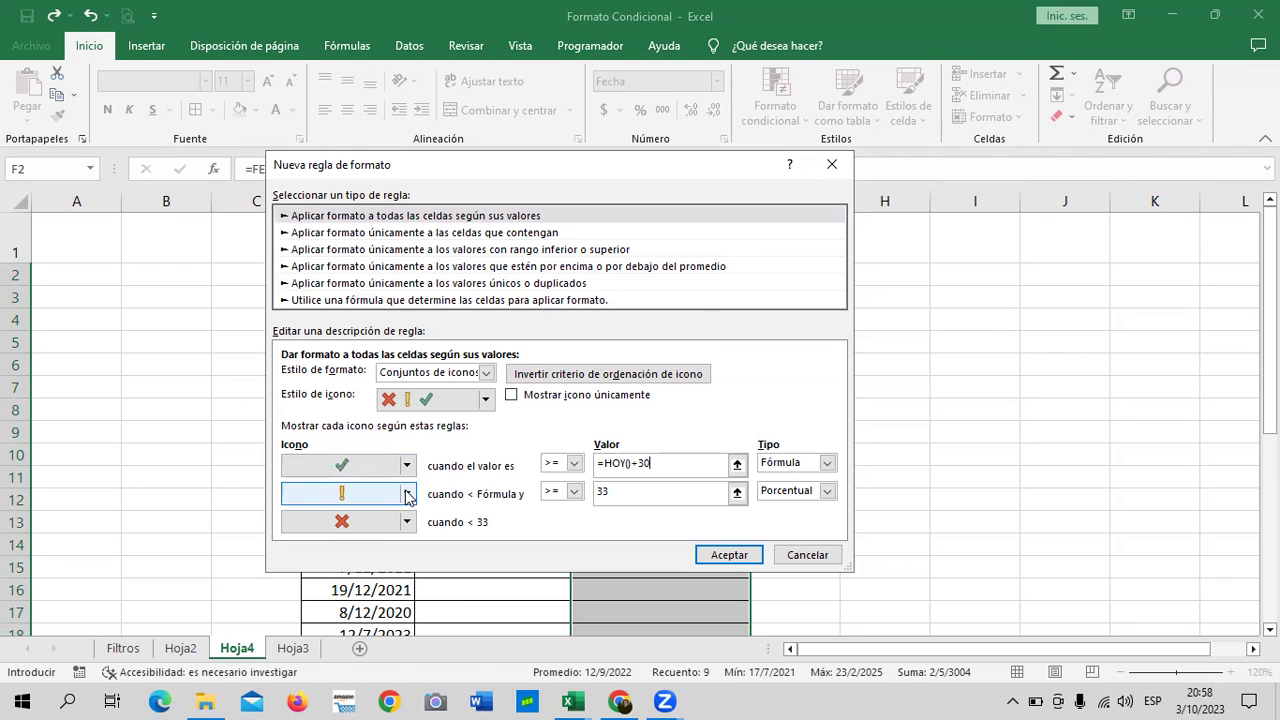
Make the exclamation icon's threshold a Fórmula type with value =HOY().
click(408, 494)
click(408, 494)
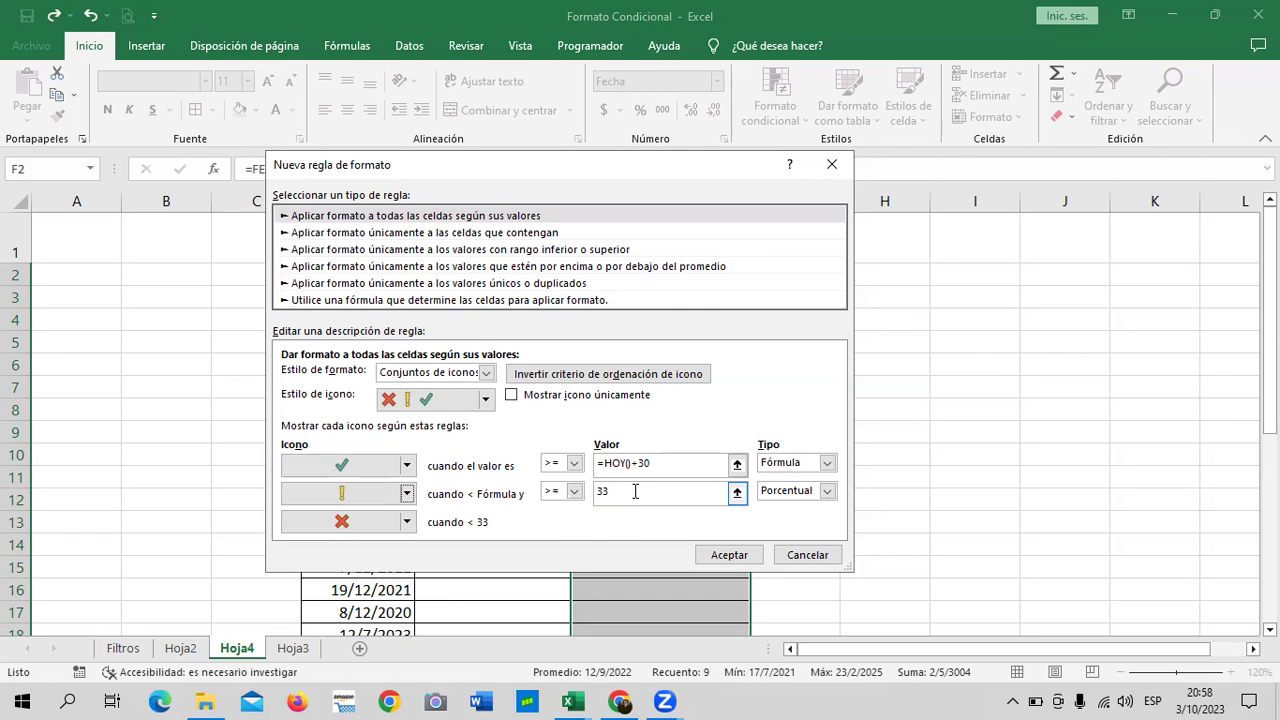
click(827, 491)
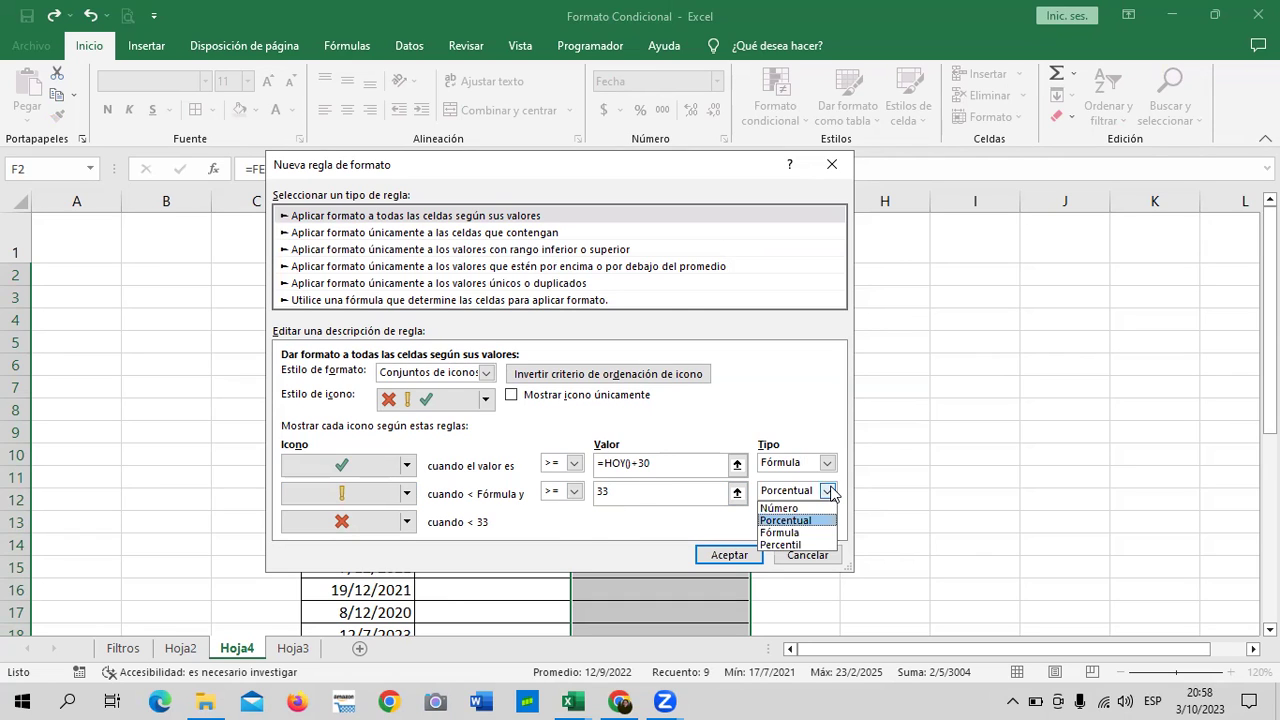
click(808, 533)
click(686, 494)
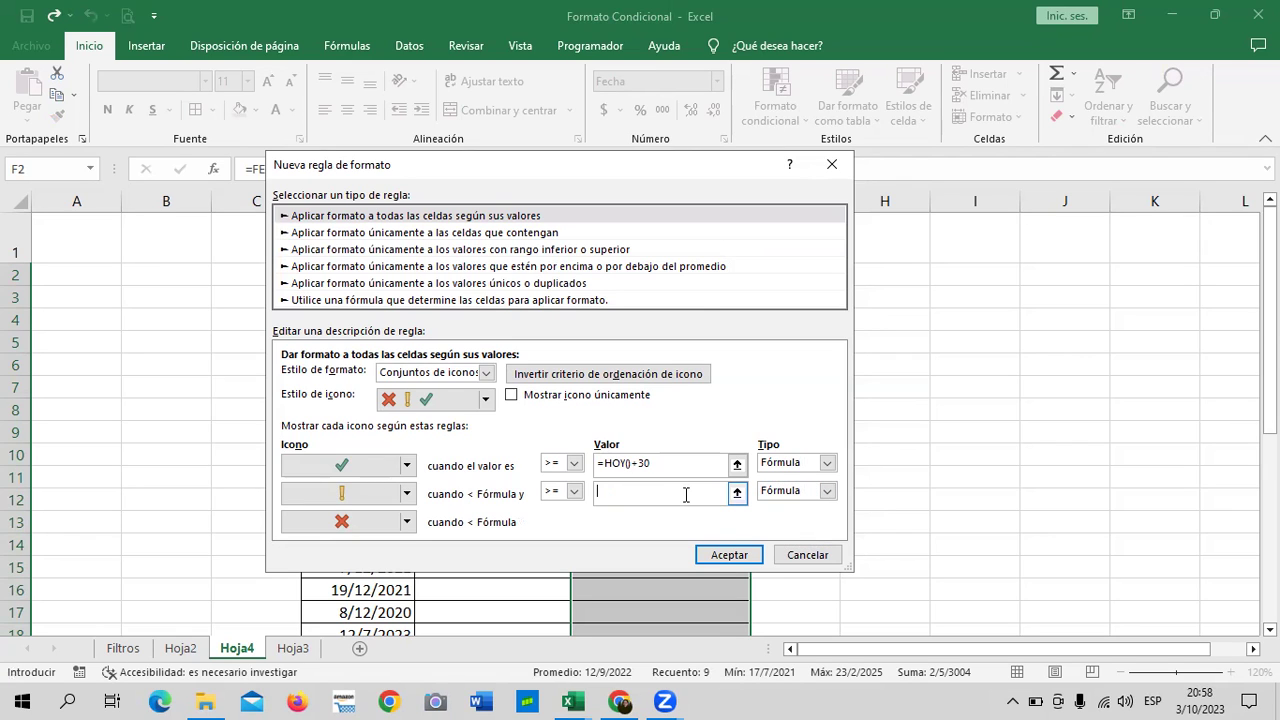
text(=)
text(HOY)
text(())
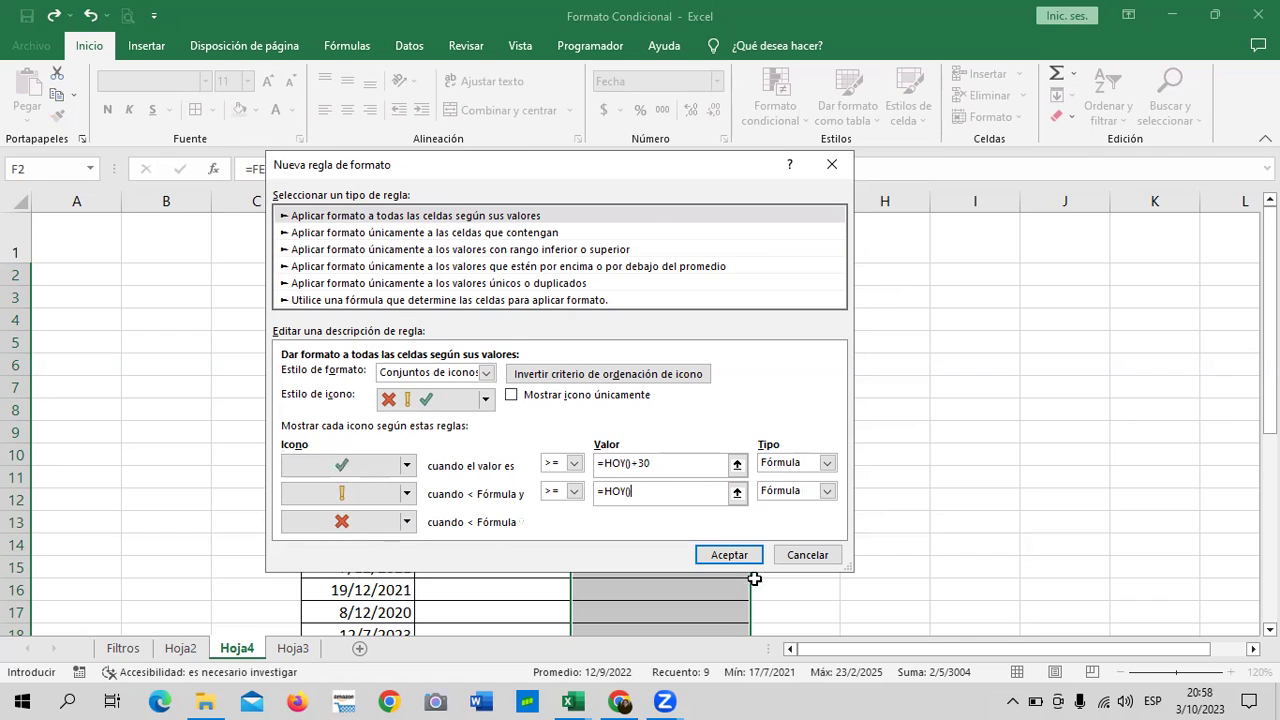
Apply the new expiry icon-set rule to column F and deselect it to reveal the icons.
click(731, 553)
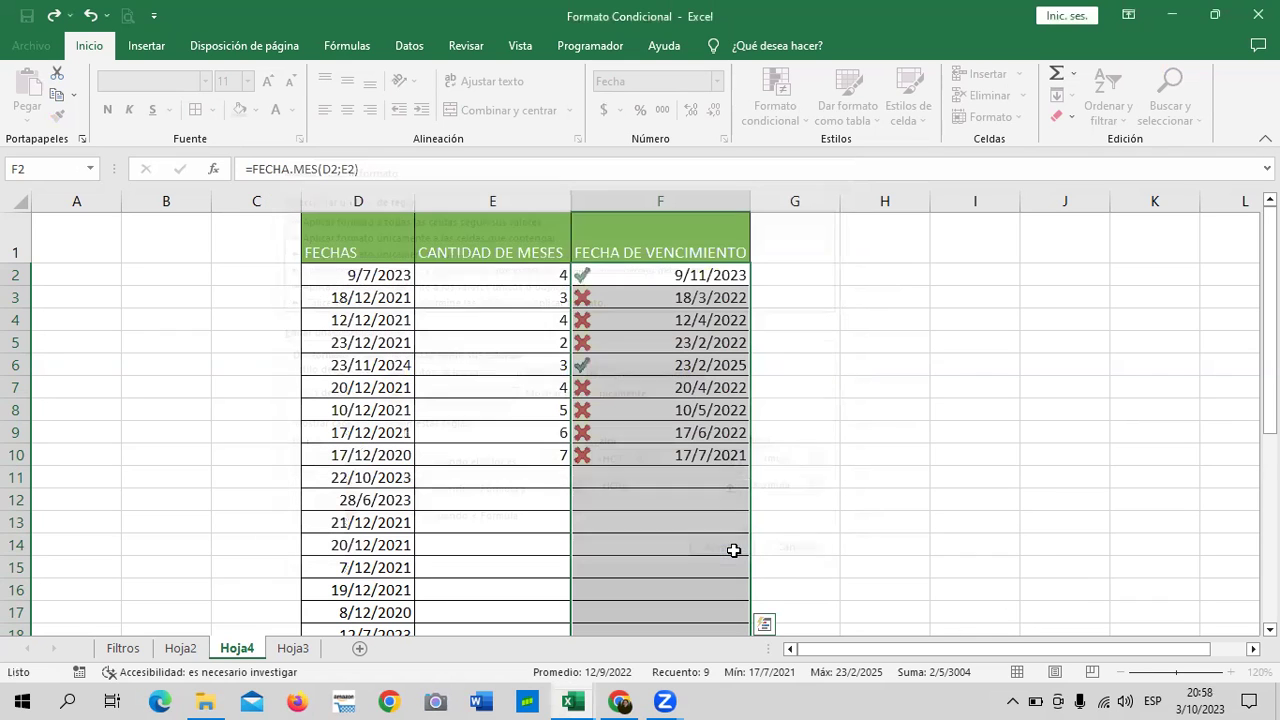
click(946, 389)
click(943, 335)
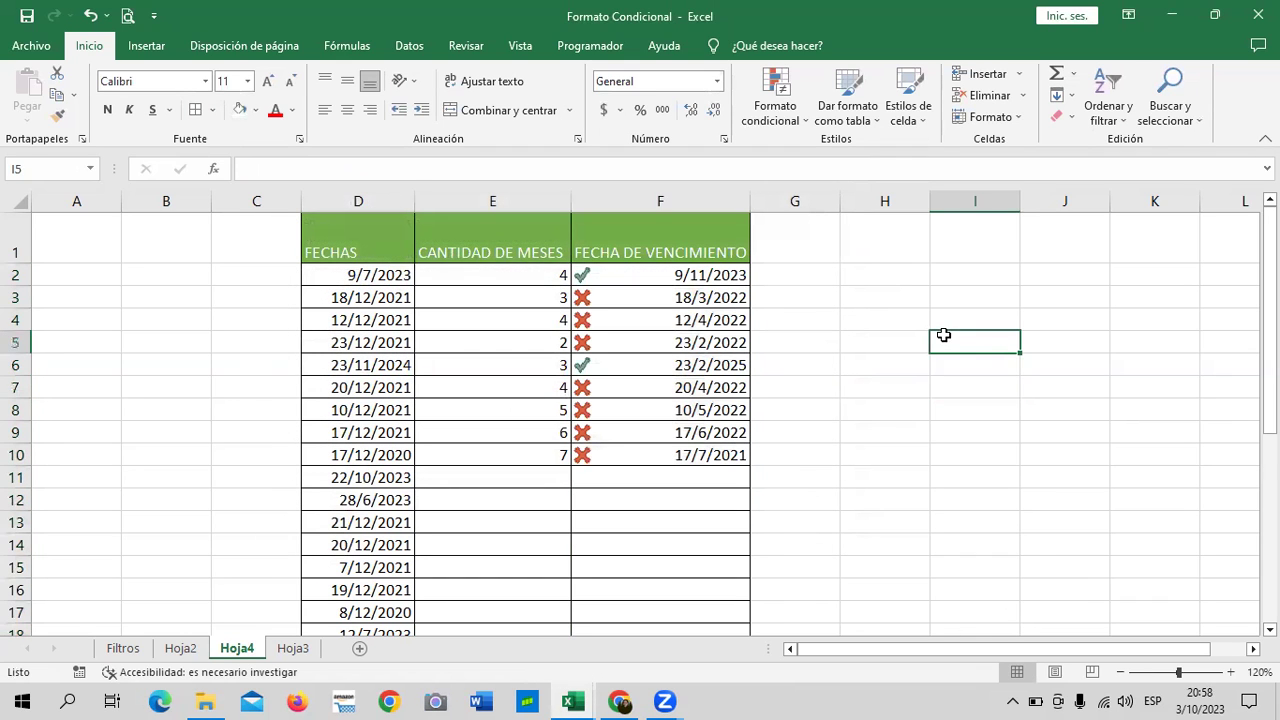
Review the expiry dates in F6 and F2, which show check marks.
click(642, 365)
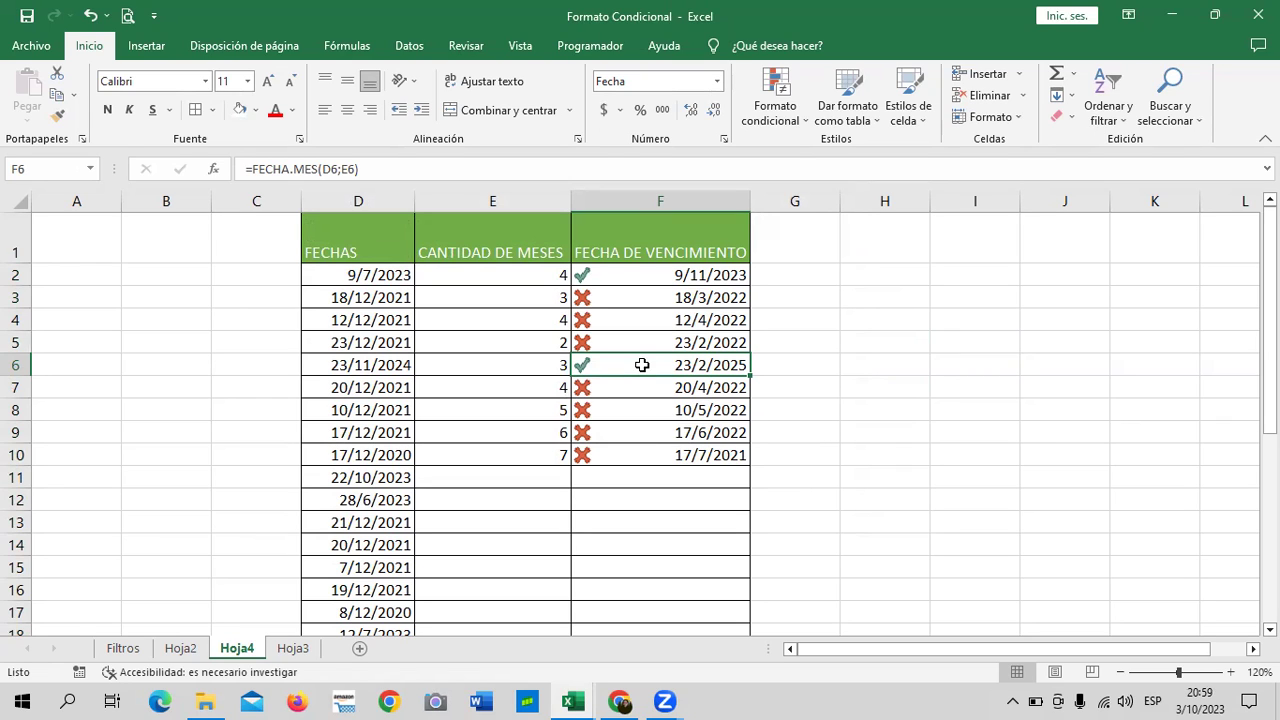
click(634, 273)
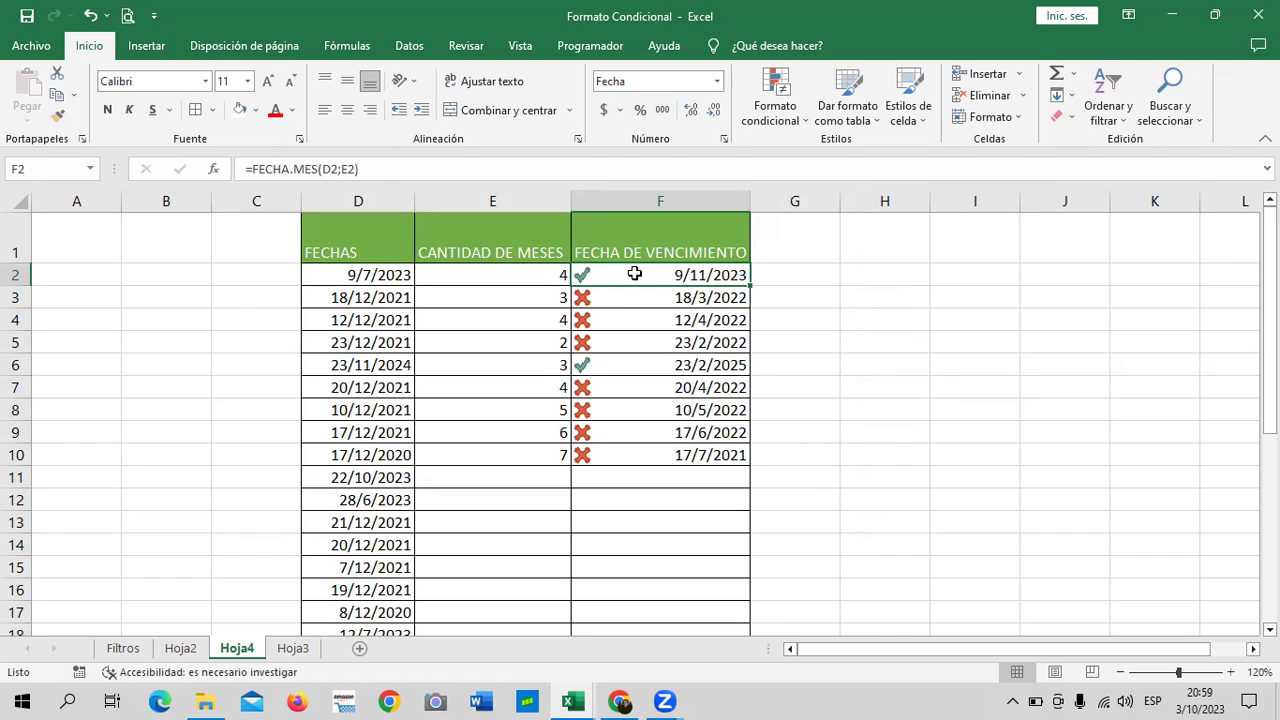
click(612, 364)
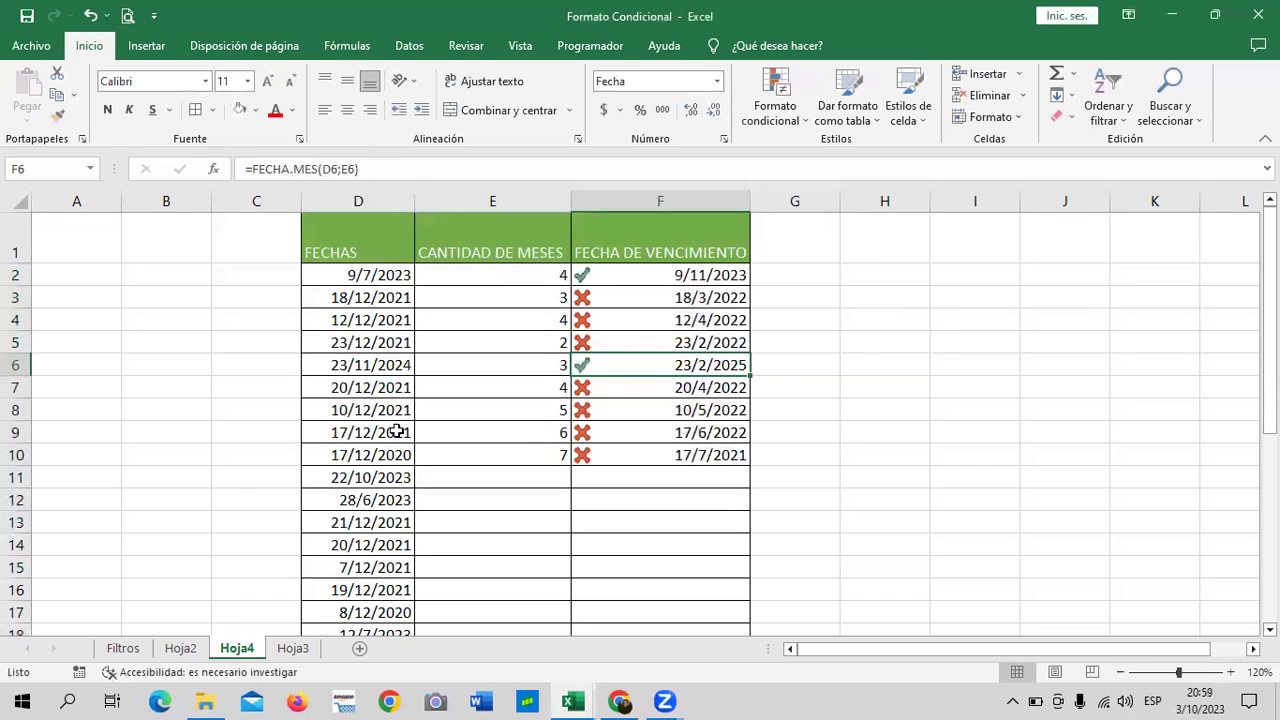
Change the start date in D10 to 17/12/2022.
click(357, 455)
click(340, 168)
key(BackSpace)
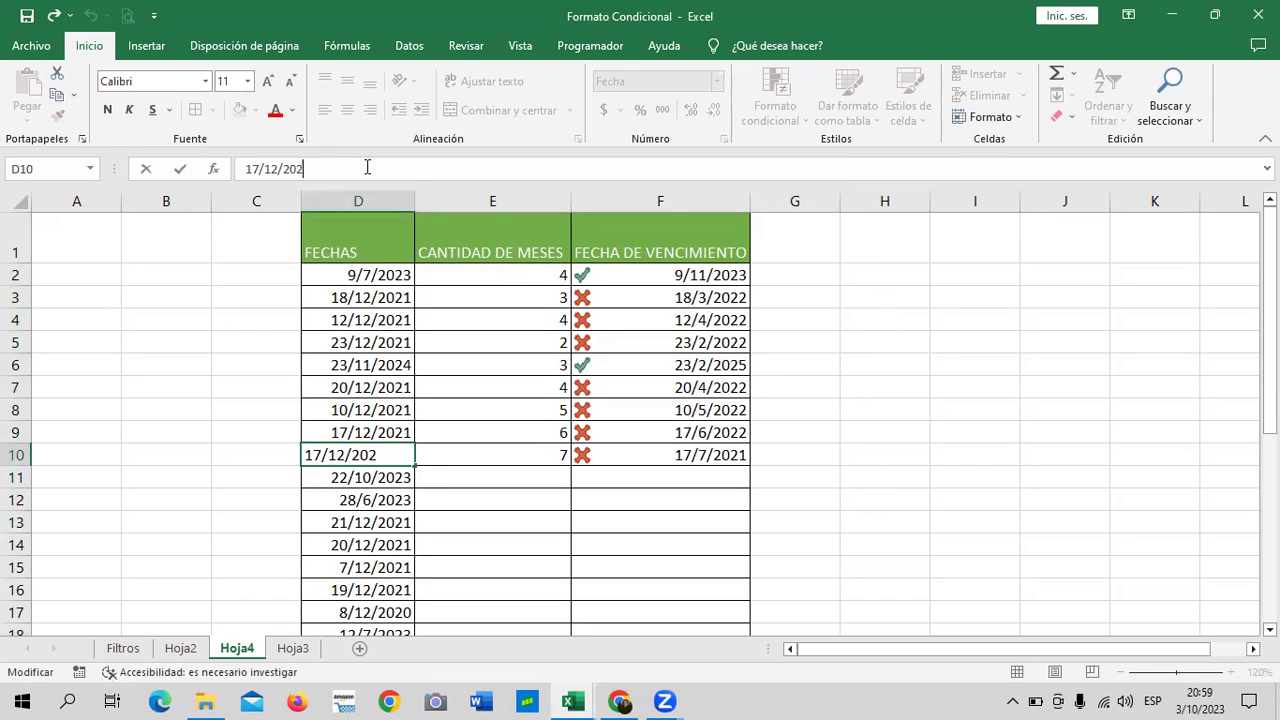
text(2)
key(BackSpace)
text(2)
key(Return)
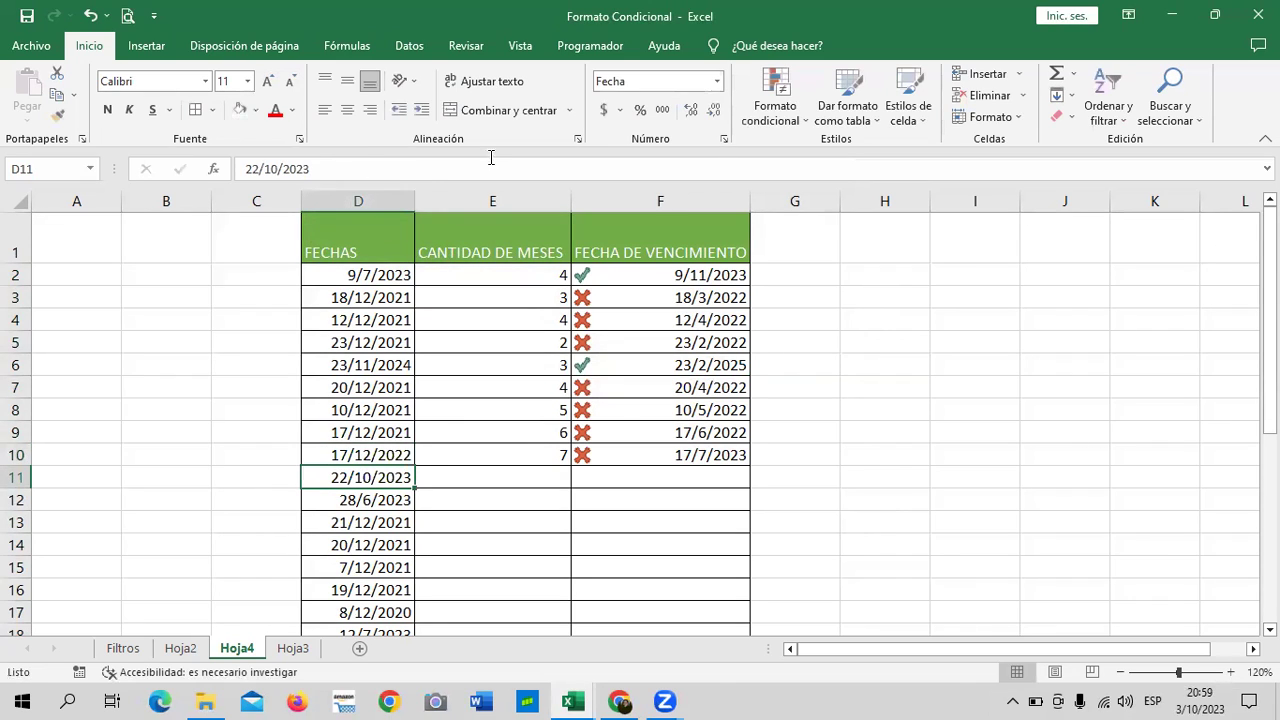
Change the start date in D3 to 18/8/2023.
click(368, 298)
click(379, 168)
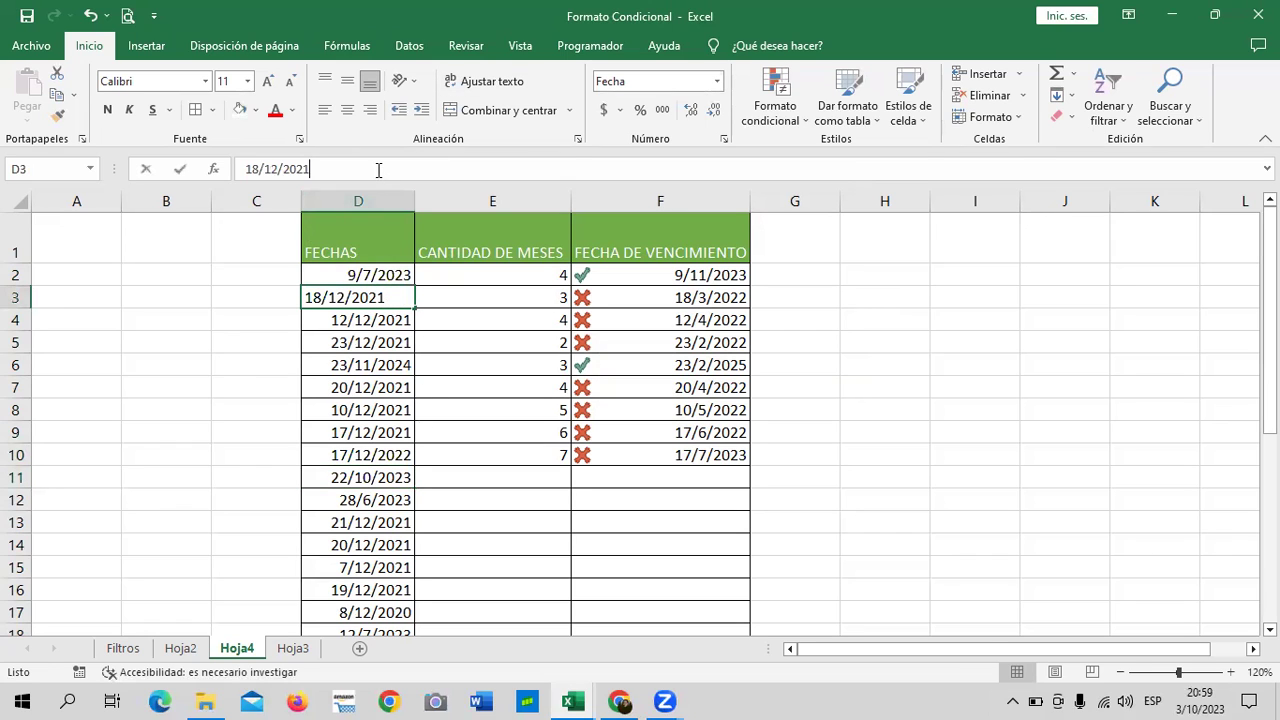
key(BackSpace)
text(2)
key(BackSpace)
text(3)
click(275, 169)
key(BackSpace)
key(BackSpace)
text(8)
key(Return)
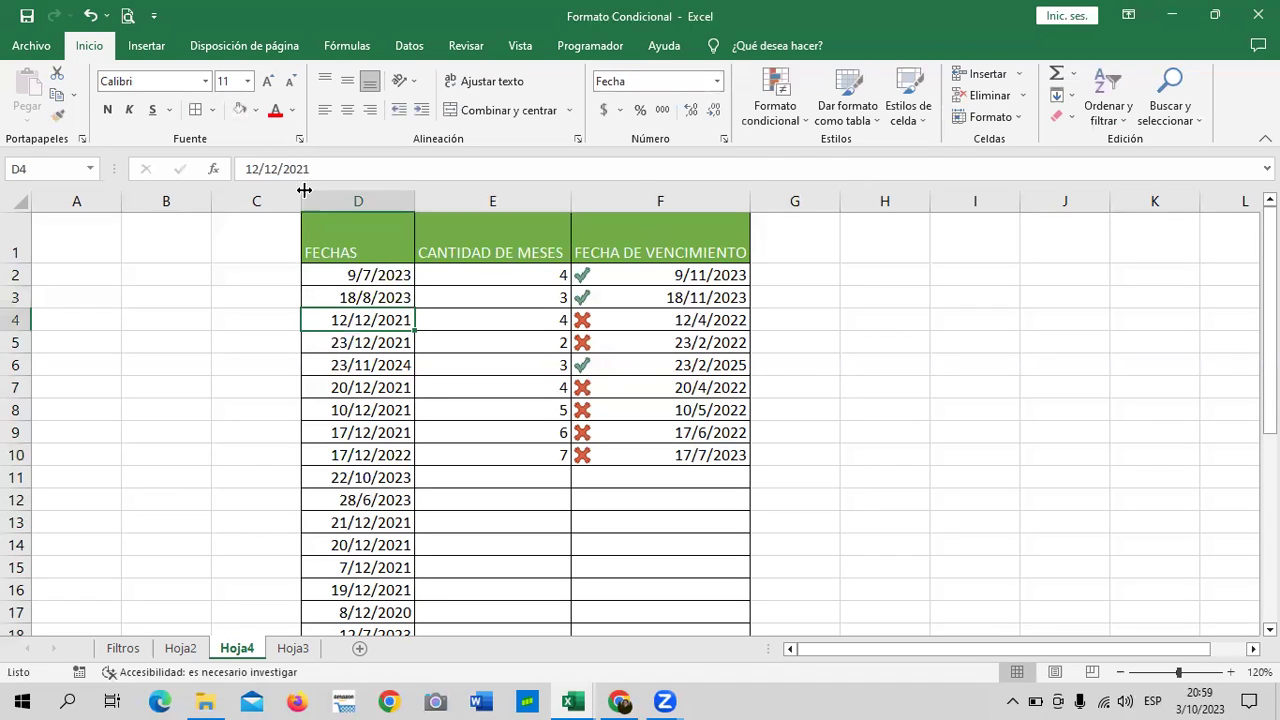
Set E3's month count to 2 so F3 shows 18/10/2023 with a warning icon.
click(349, 298)
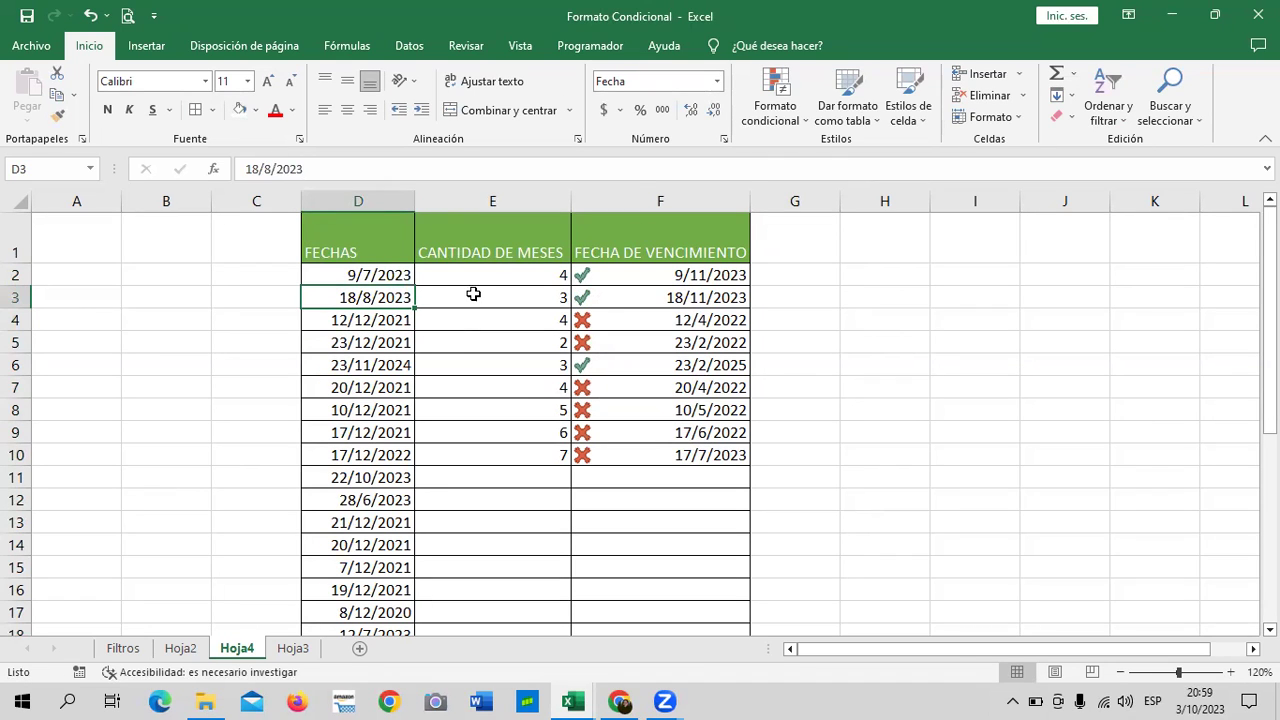
click(462, 295)
text(2)
key(Return)
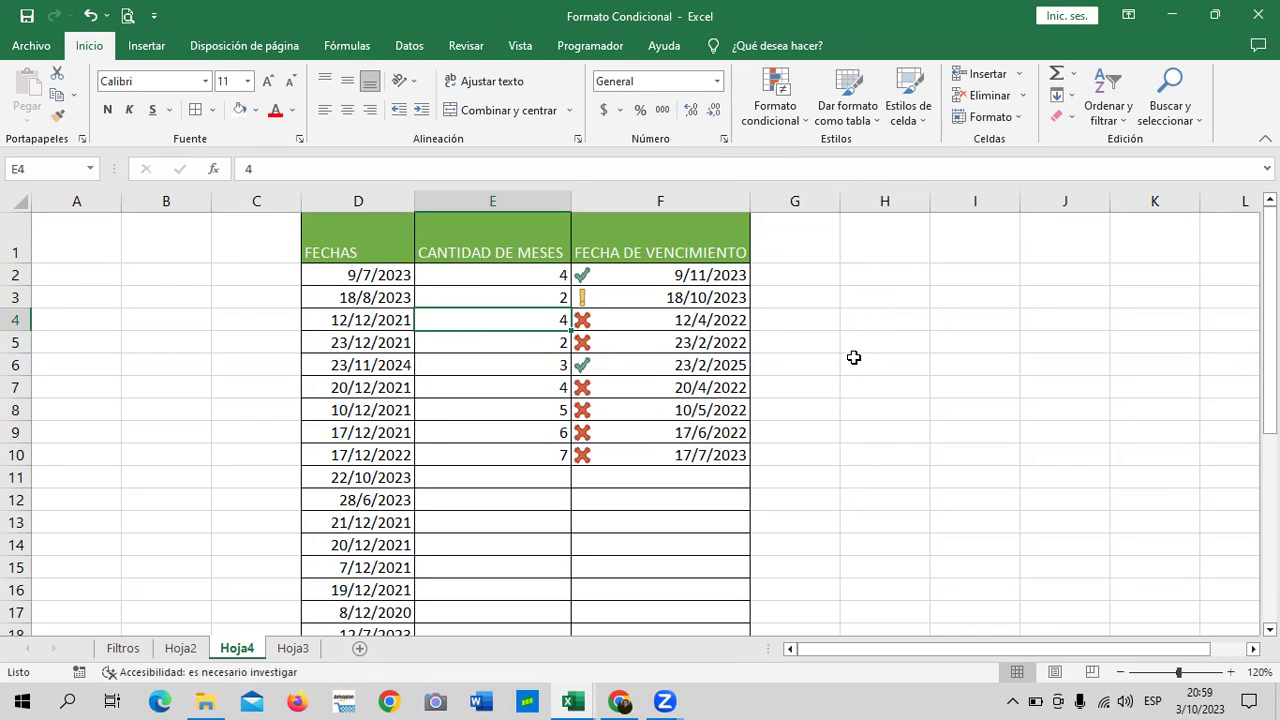
click(342, 297)
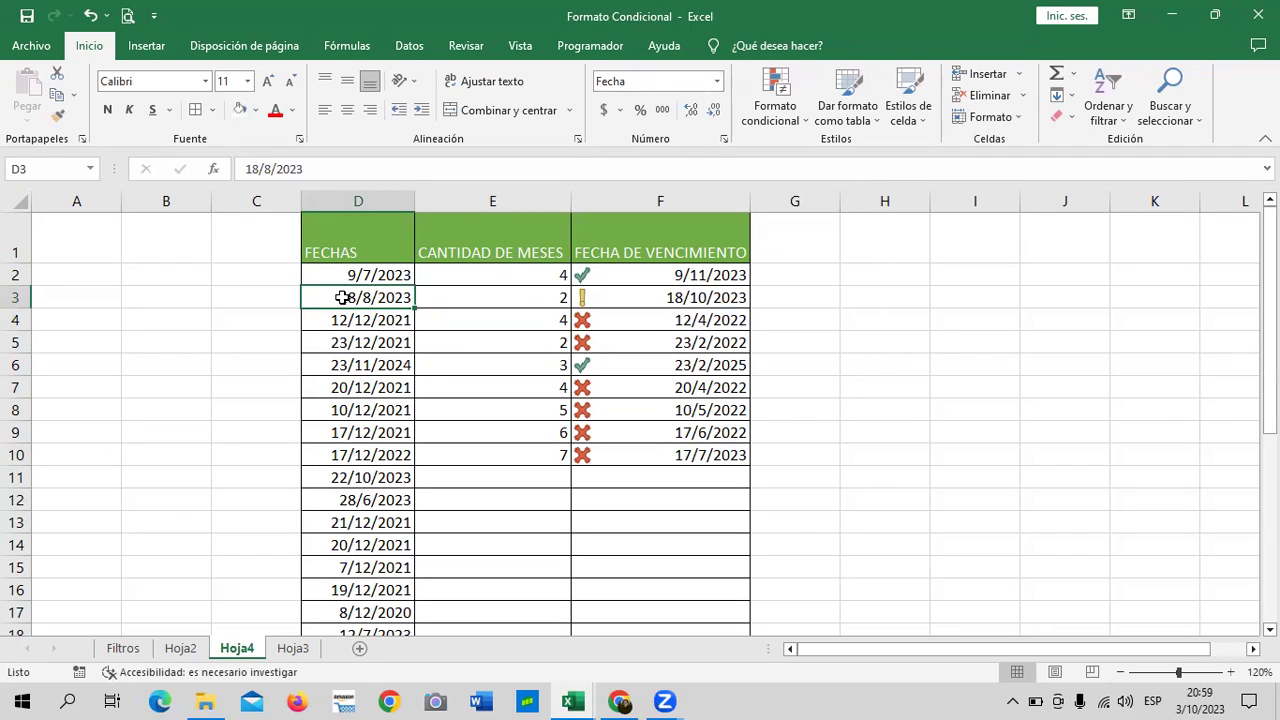
click(467, 296)
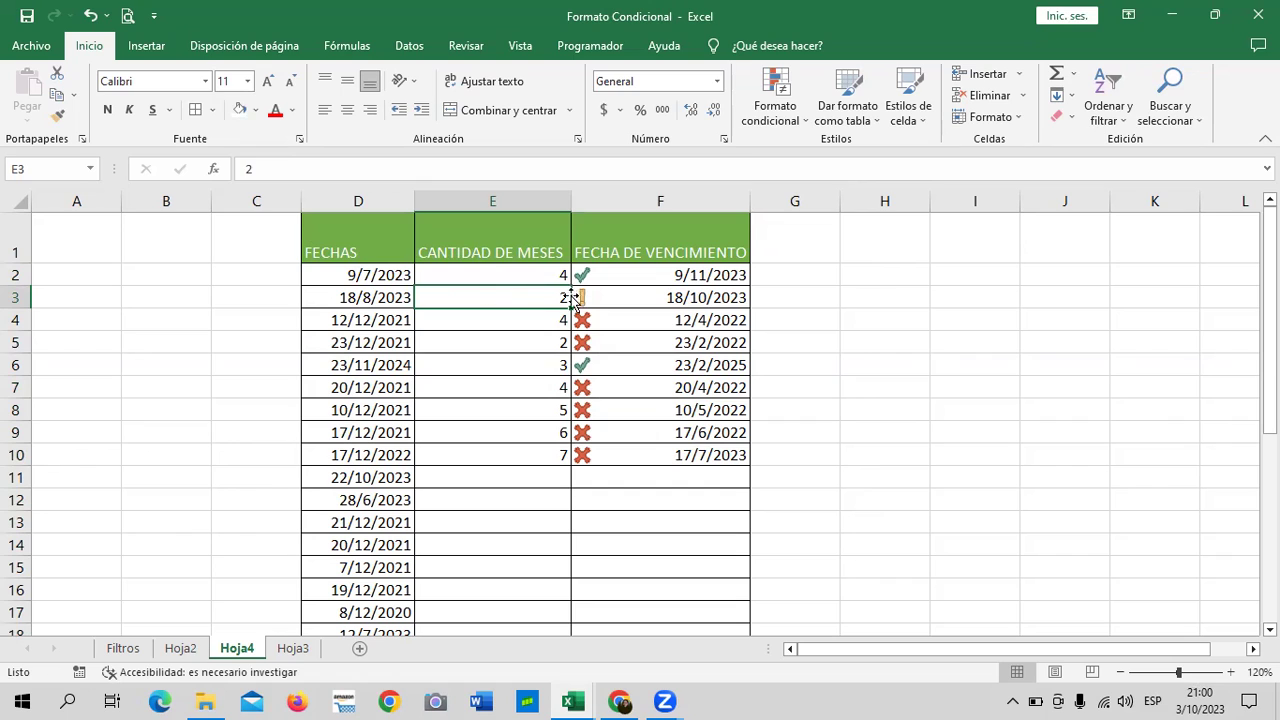
click(610, 296)
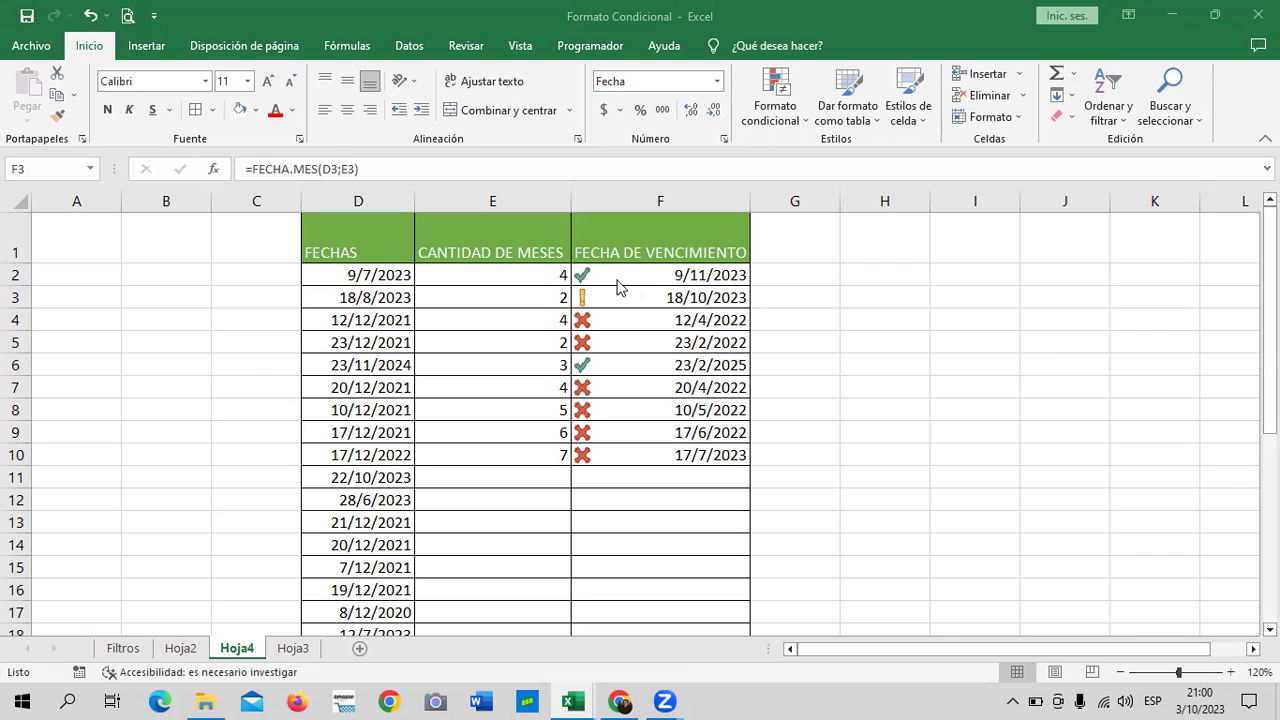
click(612, 272)
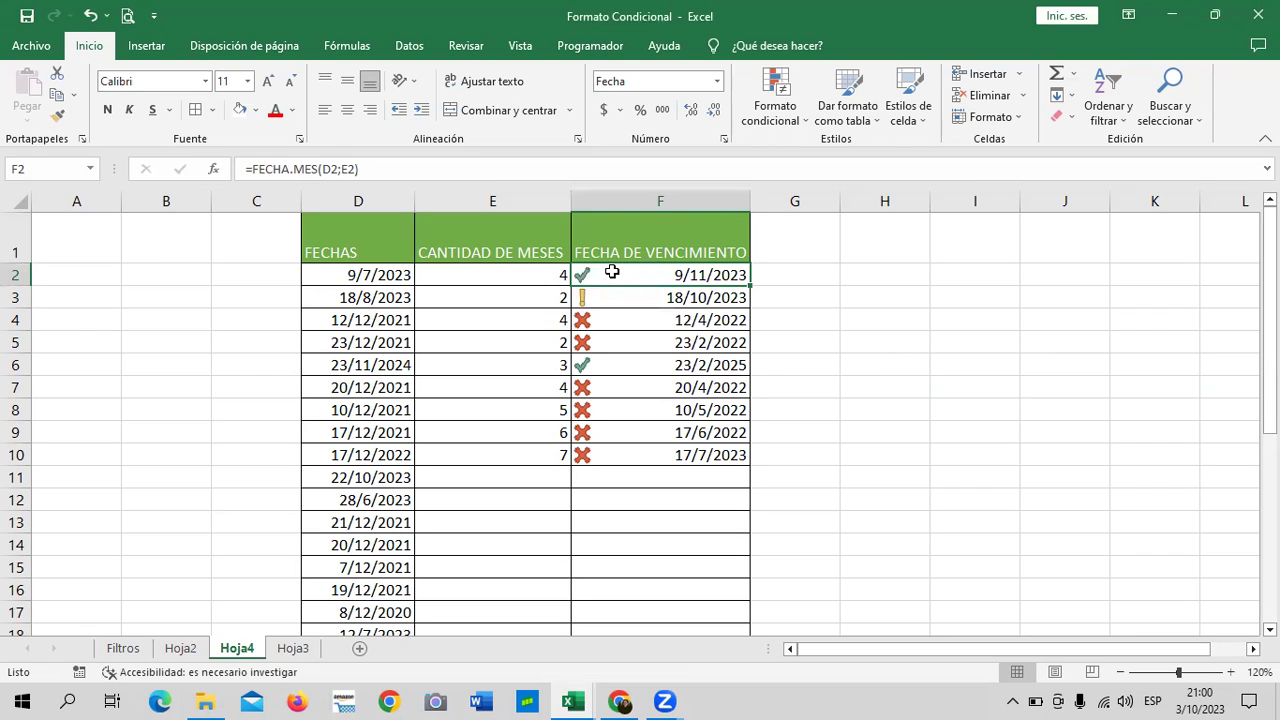
click(589, 322)
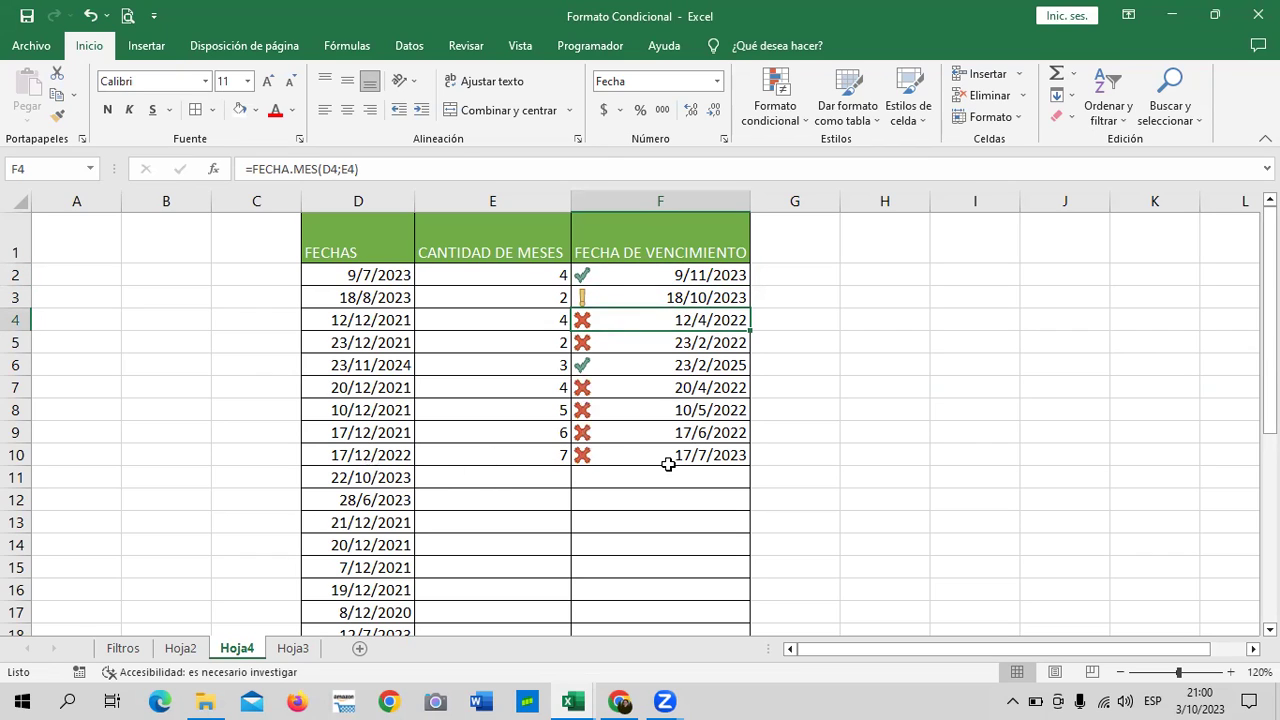
click(594, 454)
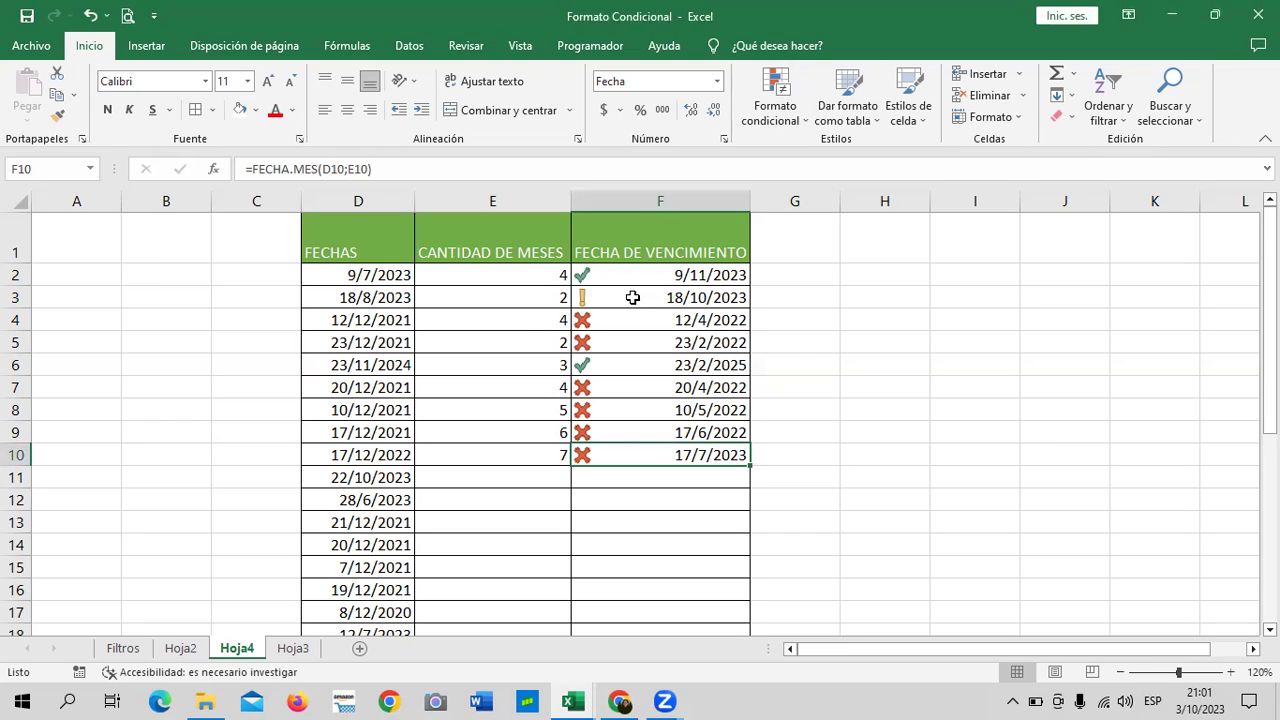
Enter =HOY() in I2 to show today's date.
click(966, 275)
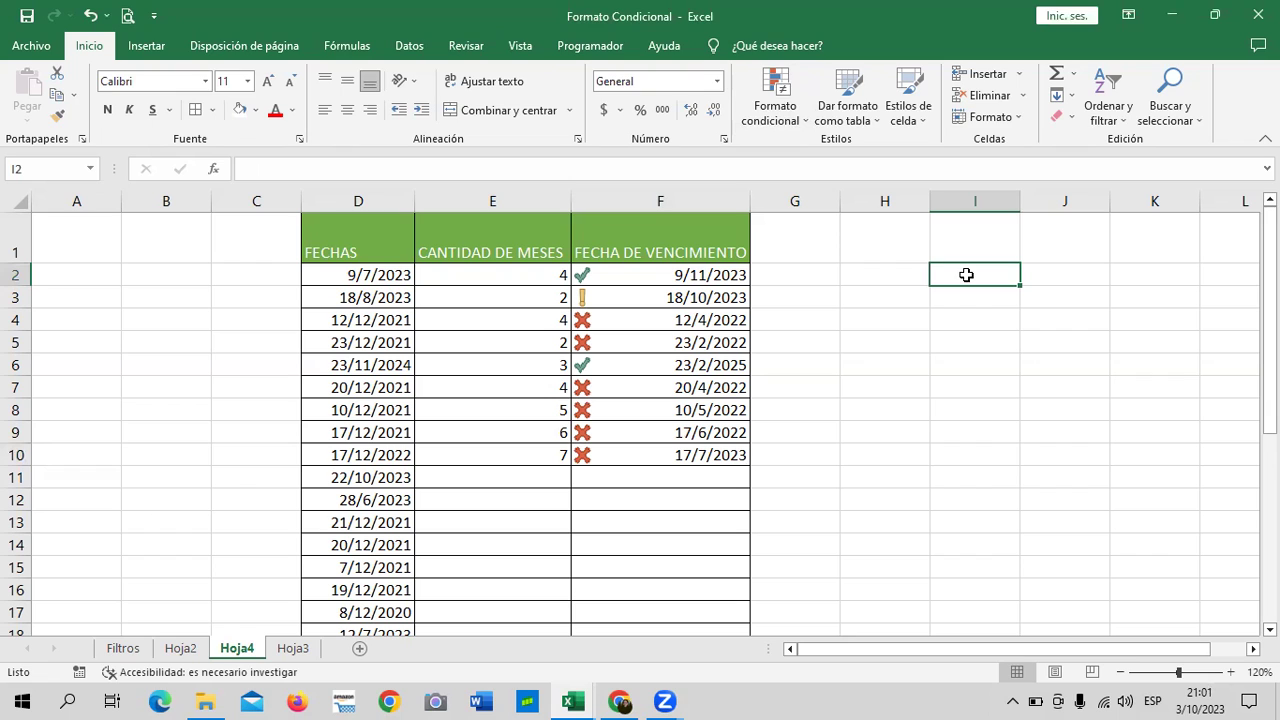
text(=HOY)
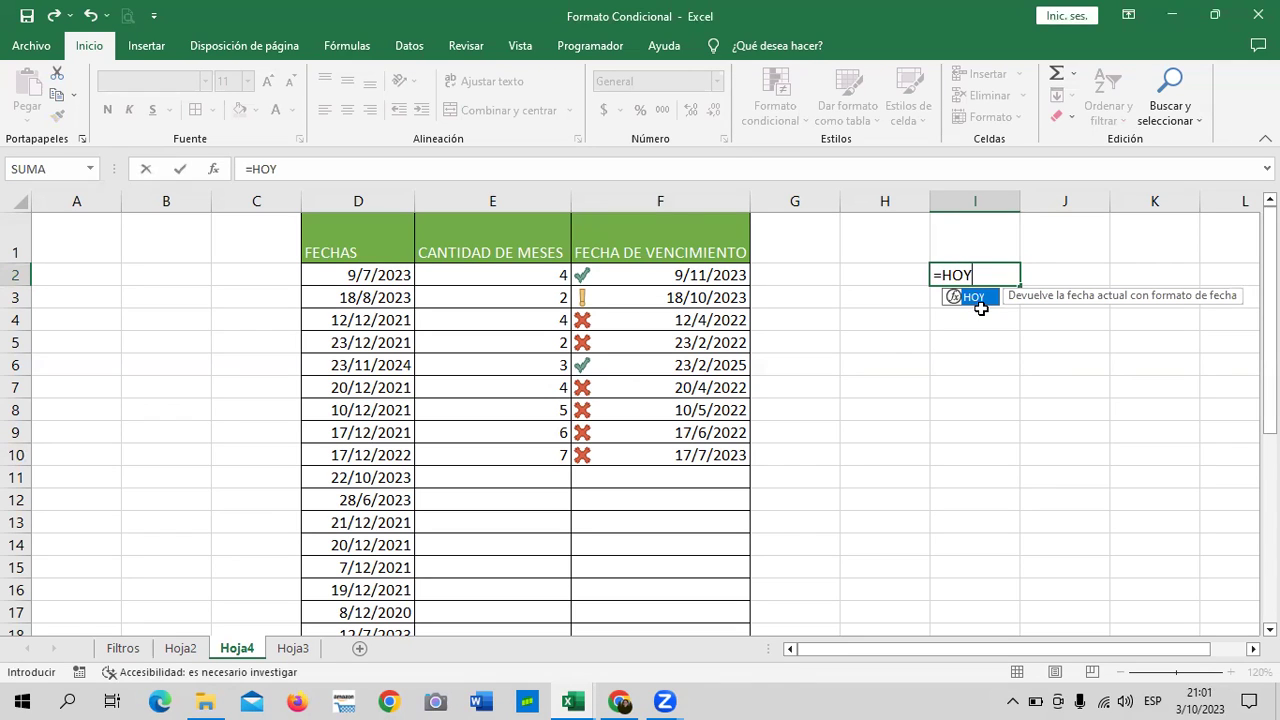
double_click(975, 300)
text())
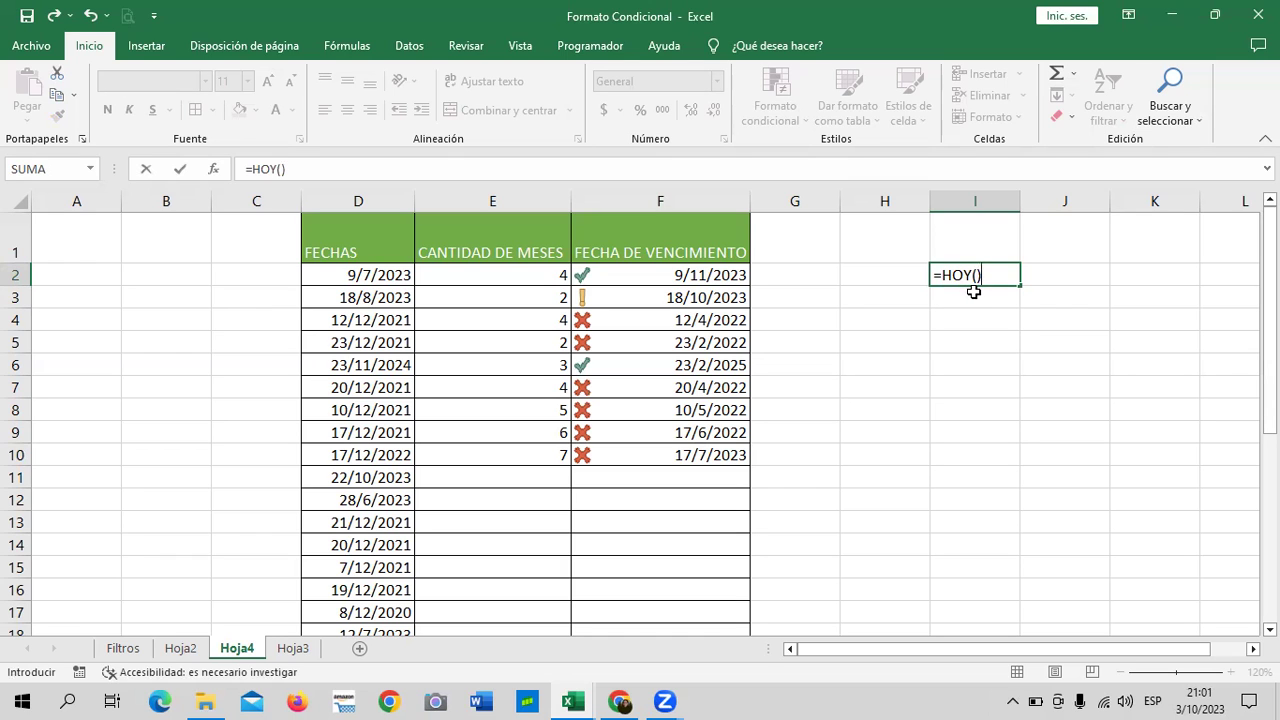
key(Return)
click(955, 274)
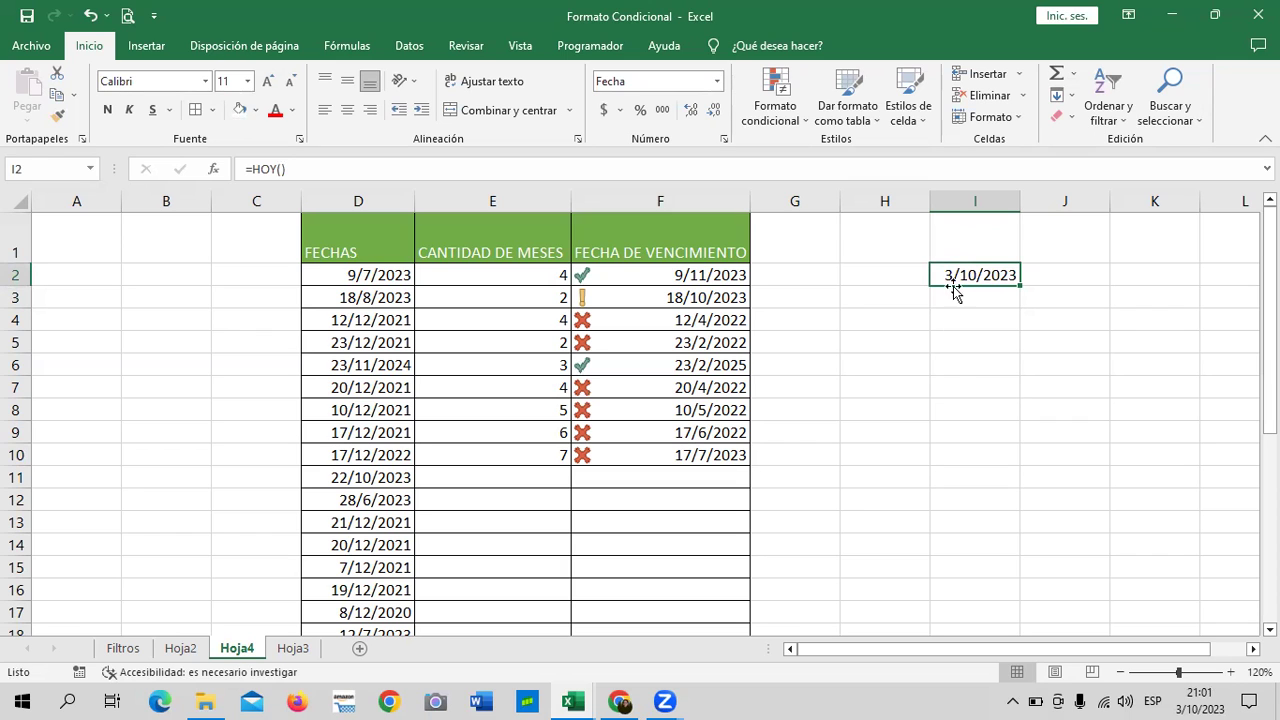
Enter =AHORA() in I5, then go to Hoja3 and inspect J3's SI formula.
click(977, 342)
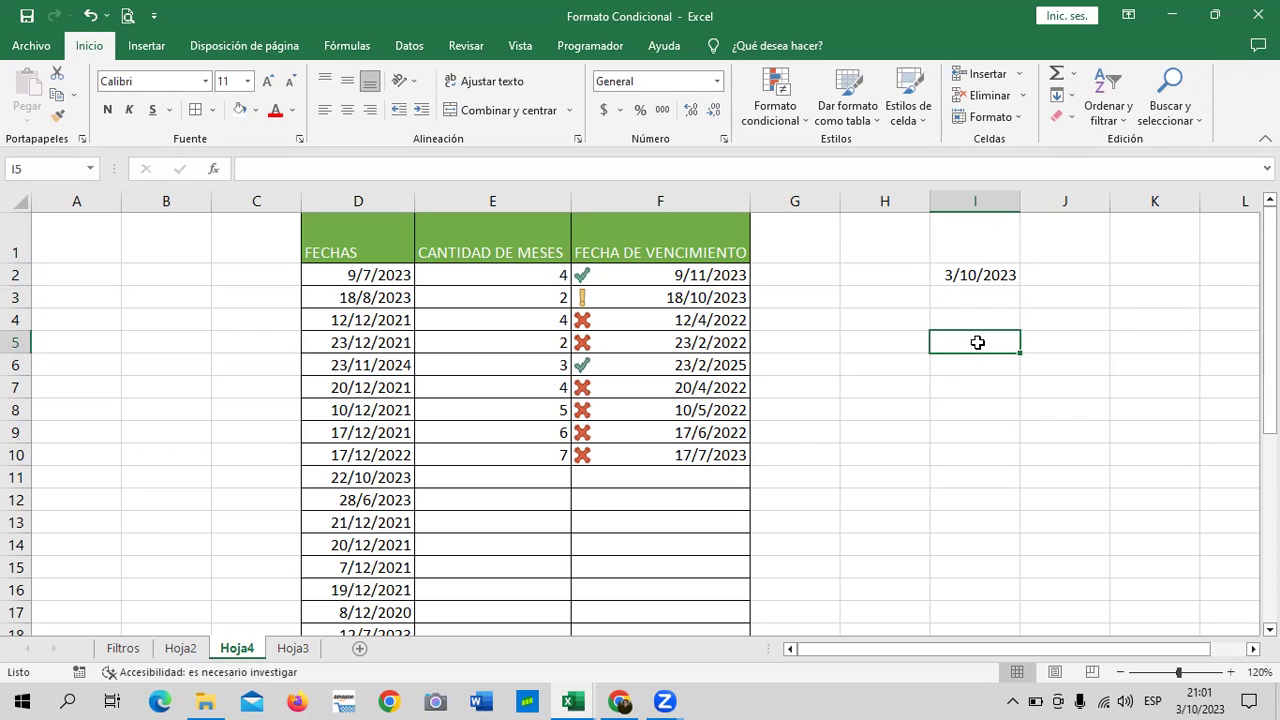
text(=AHORA)
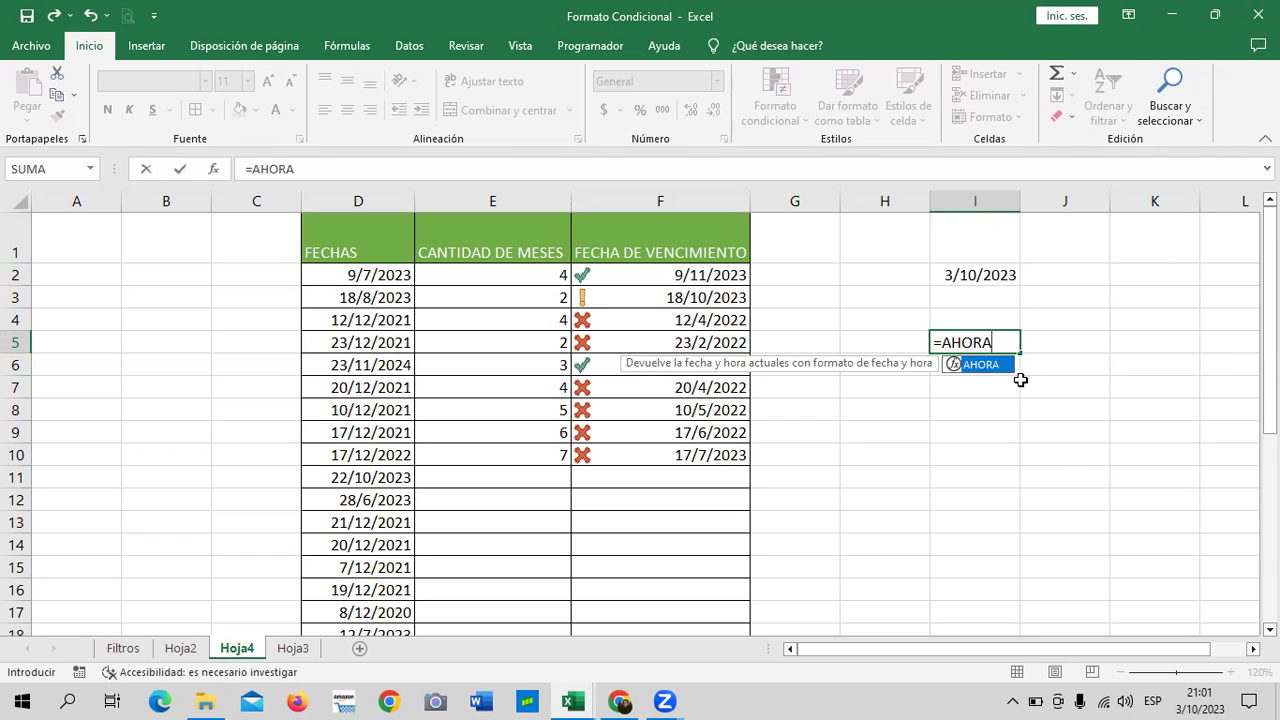
double_click(990, 364)
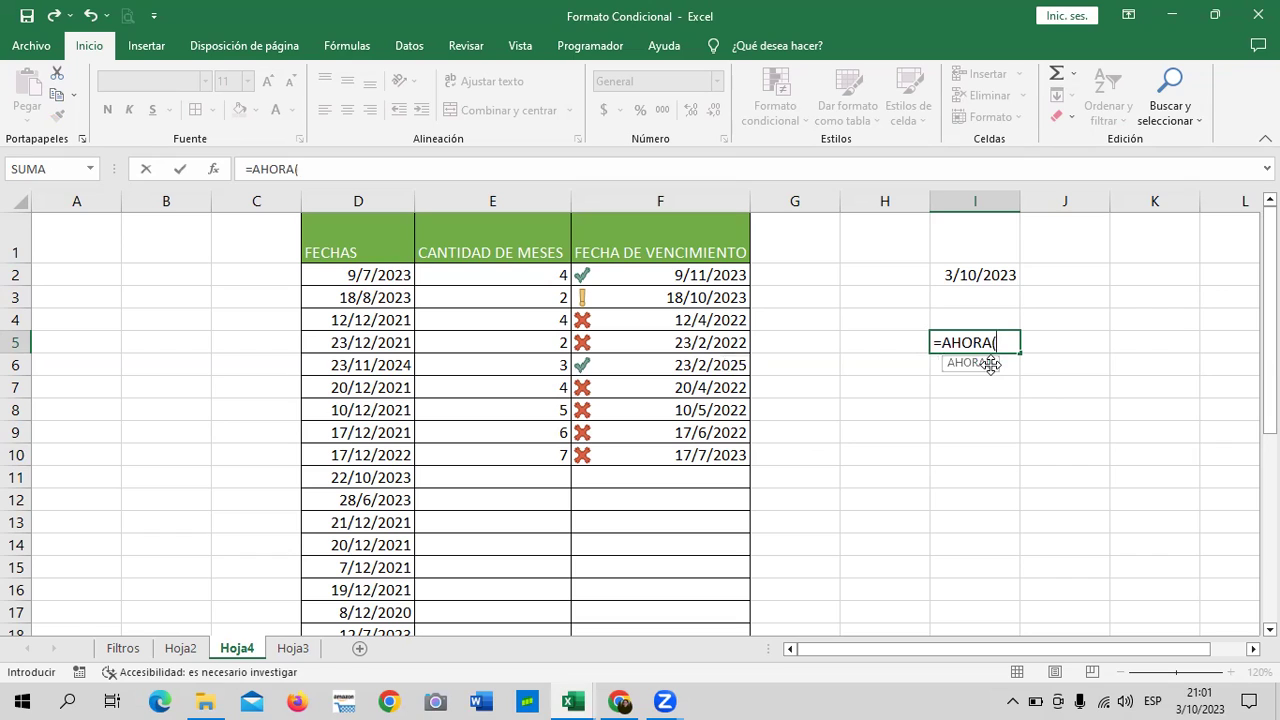
text())
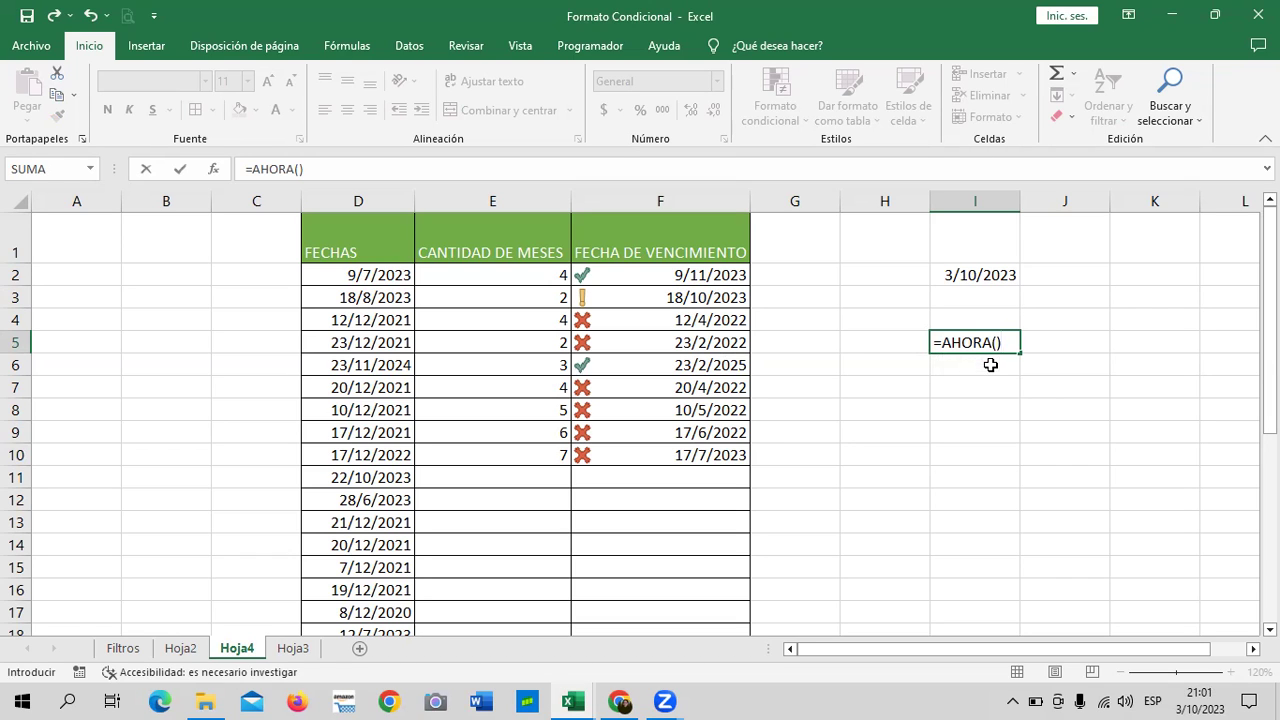
key(Return)
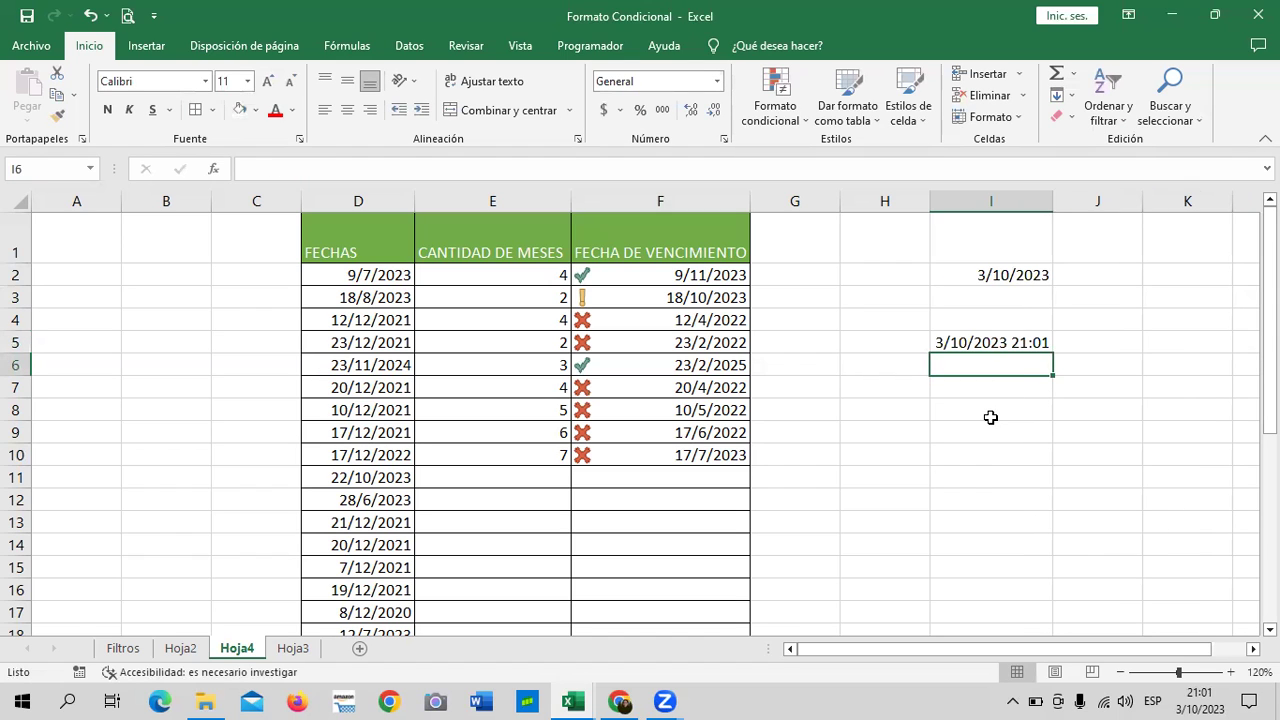
click(988, 344)
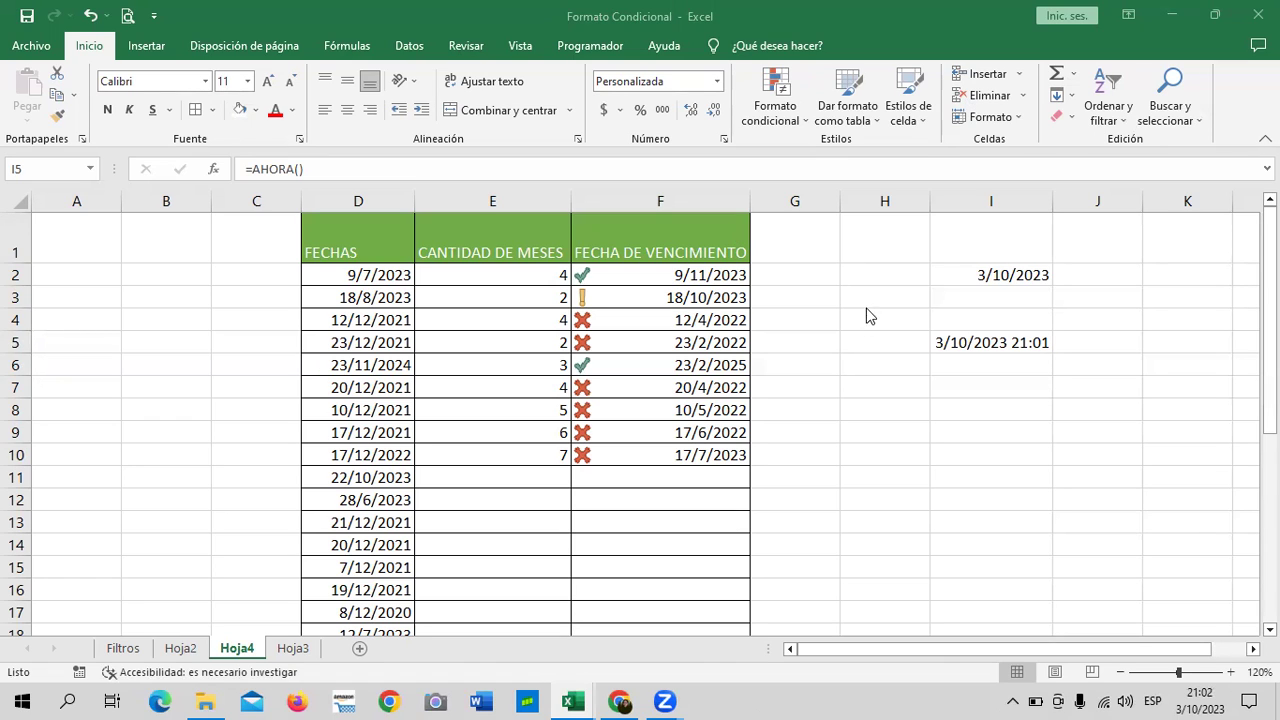
click(291, 651)
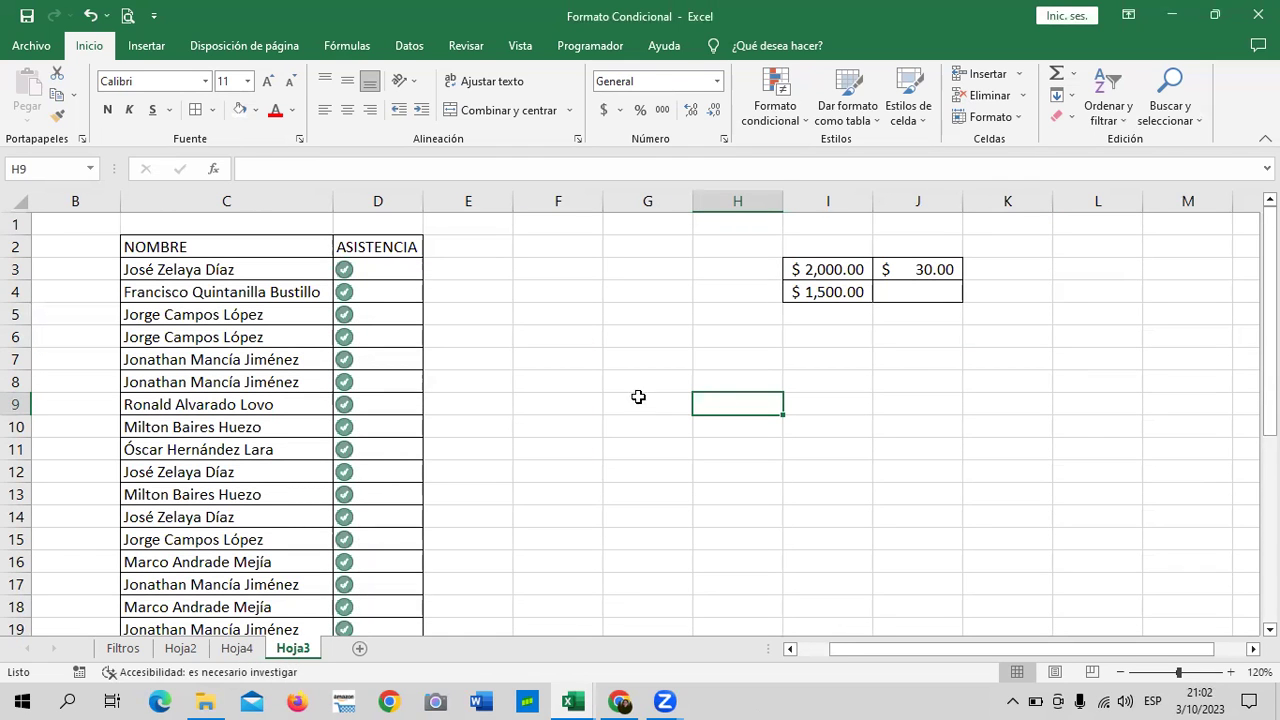
click(930, 274)
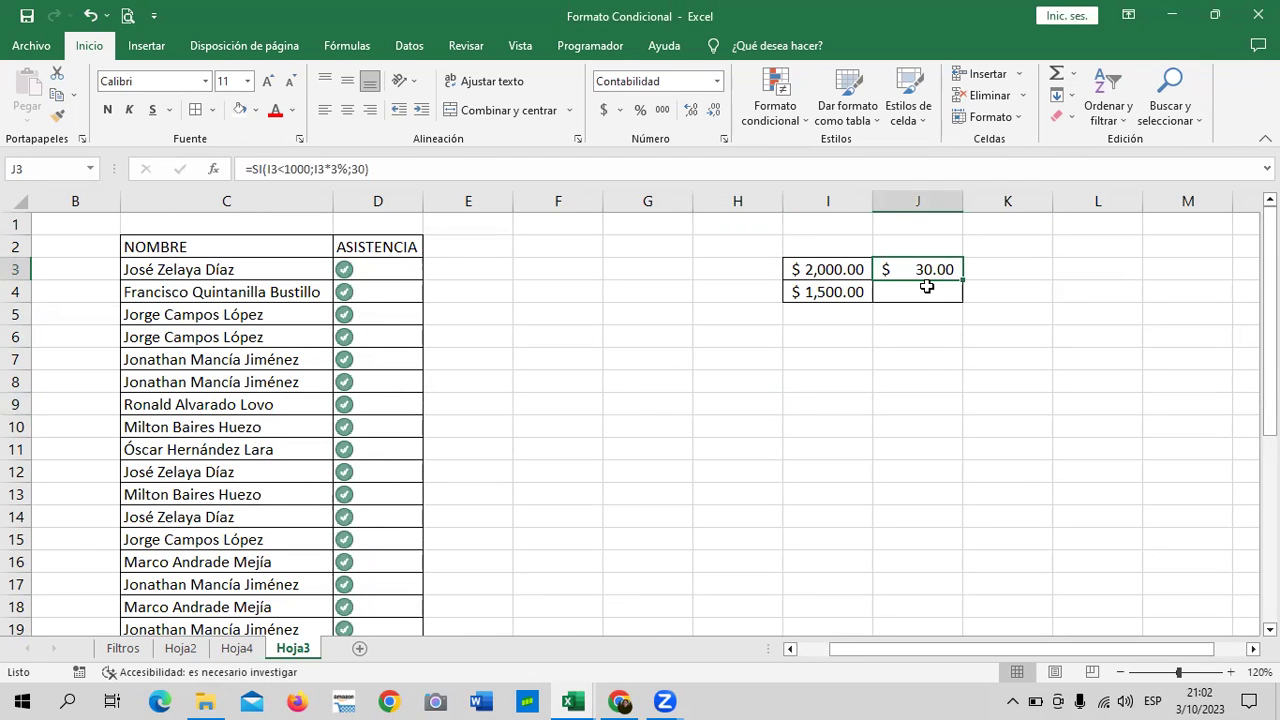